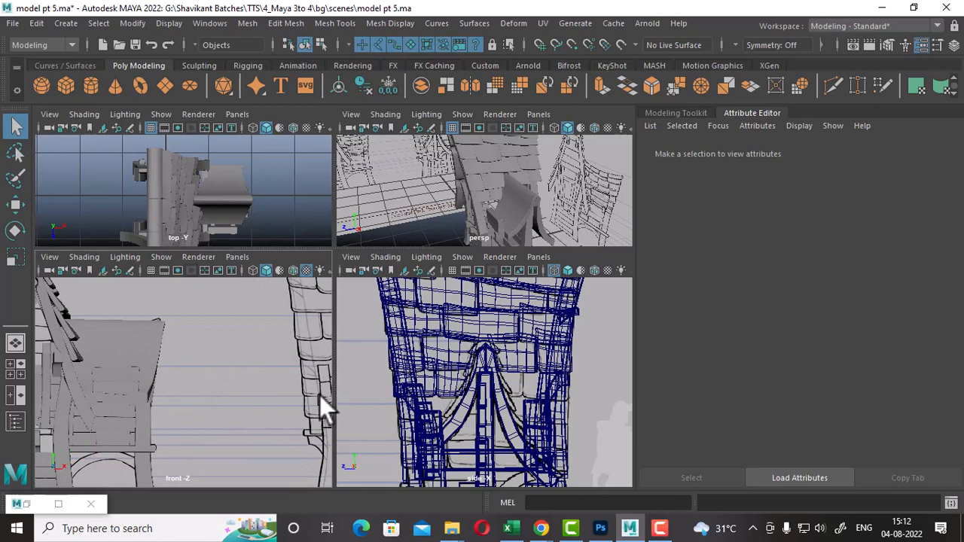
Step: Display the side view shaded, frame the small side roof over the reference in the front view, and select it
alt+drag(482, 407, 408, 408)
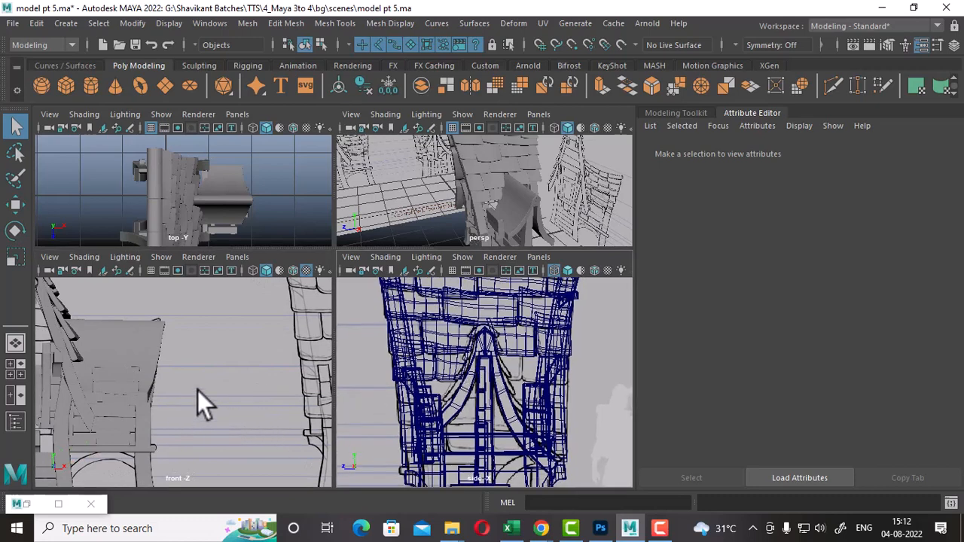
alt+middle_drag(205, 388, 253, 414)
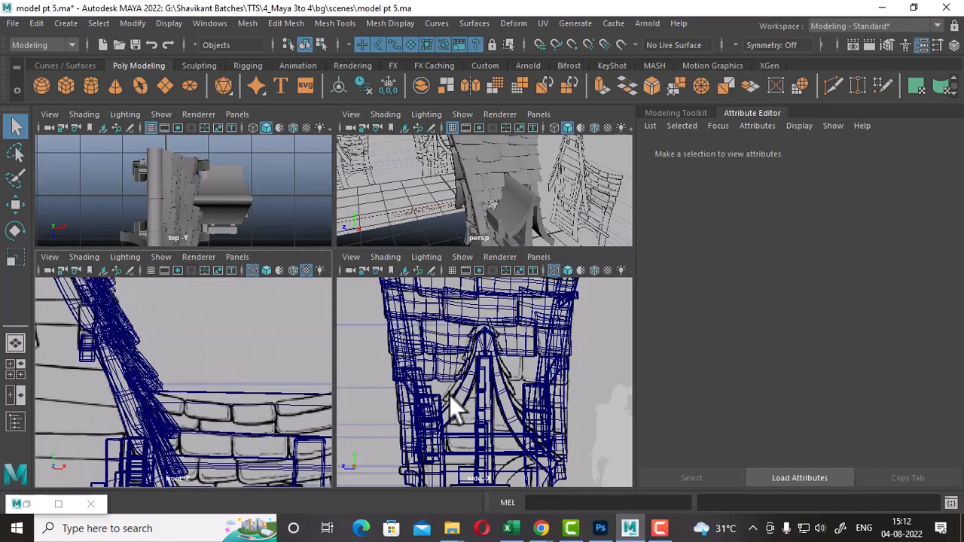
alt+middle_drag(449, 395, 497, 428)
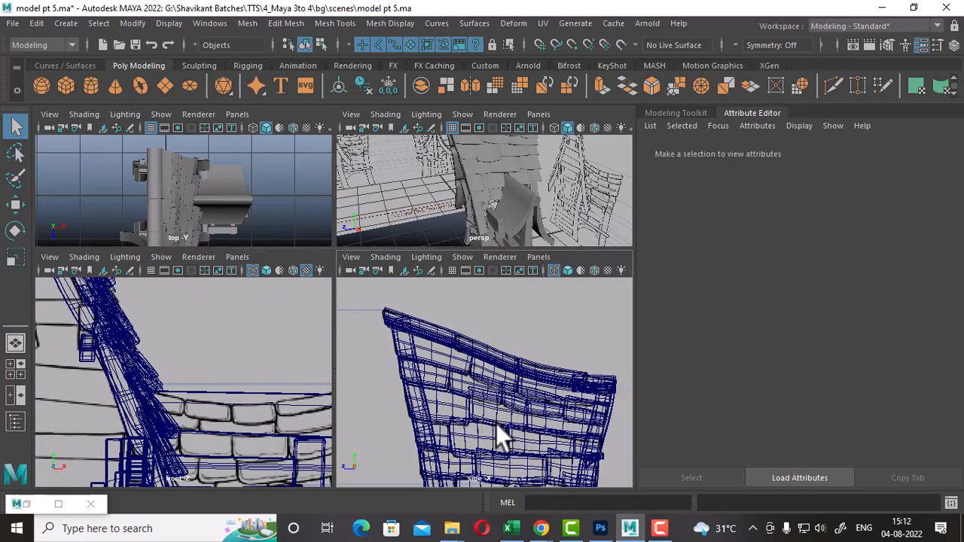
key(5)
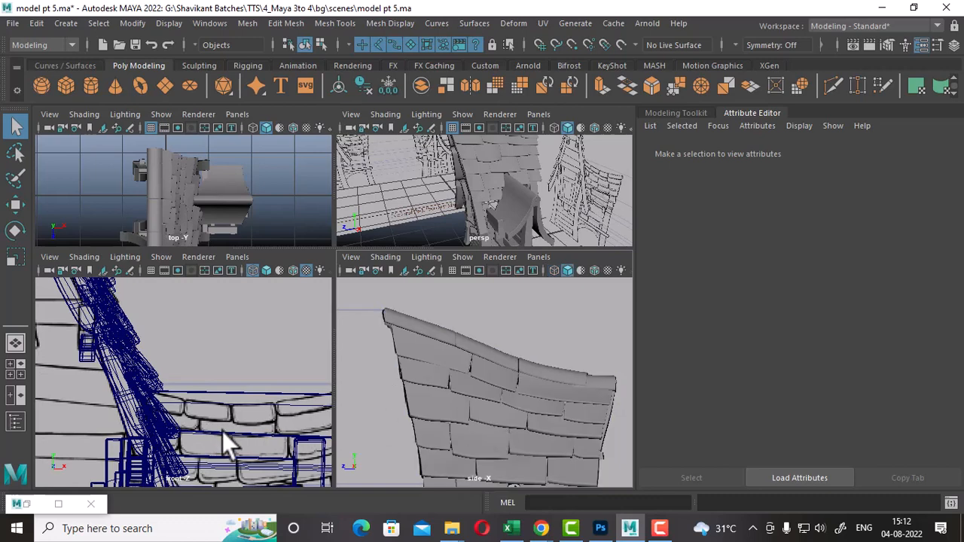
alt+middle_drag(266, 422, 162, 398)
click(229, 374)
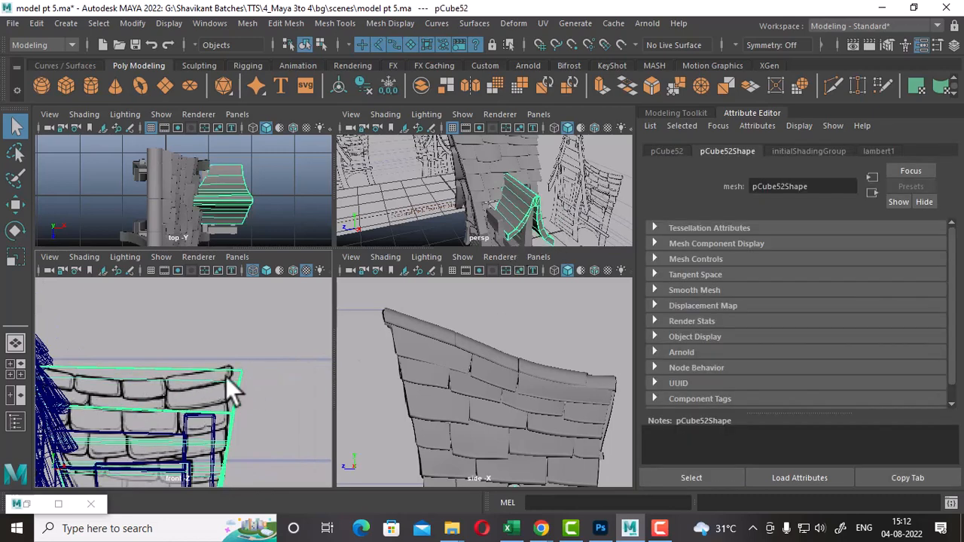
alt+middle_drag(164, 422, 164, 367)
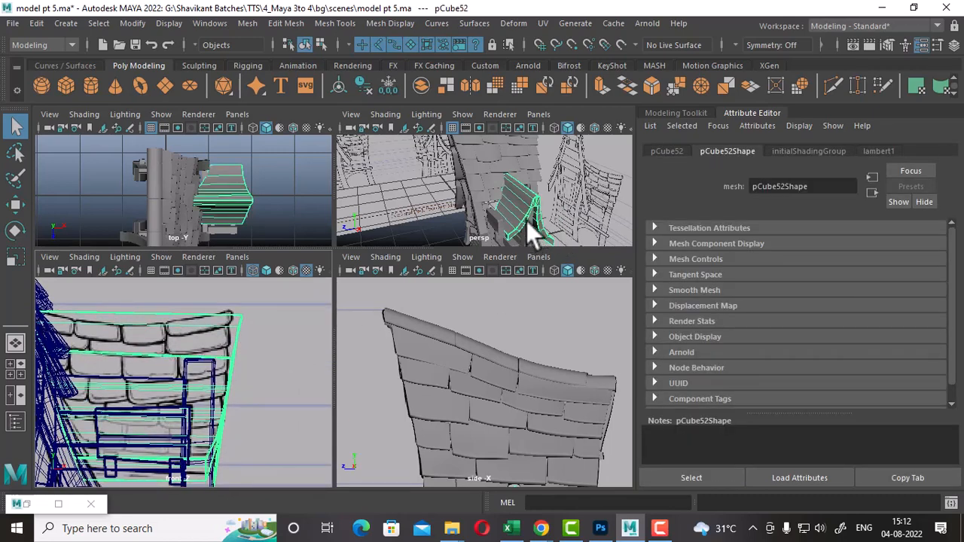
Step: Split the small side roof's horizontal edge ring to insert an edge loop across its middle
alt+drag(527, 220, 536, 216)
alt+middle_drag(528, 219, 531, 224)
alt+right_drag(532, 223, 559, 46)
click(556, 203)
ctrl+right_drag(595, 180, 414, 195)
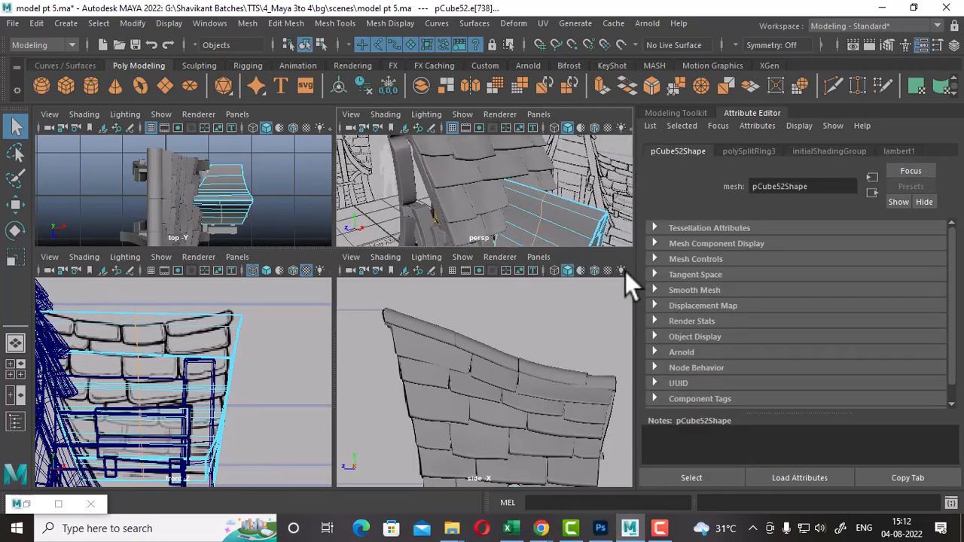
Step: Bevel the new edge loop with a fraction of 0.92 and 4 segments to spread loops along the roof
key(space)
alt+drag(520, 297, 487, 282)
alt+right_drag(486, 282, 478, 322)
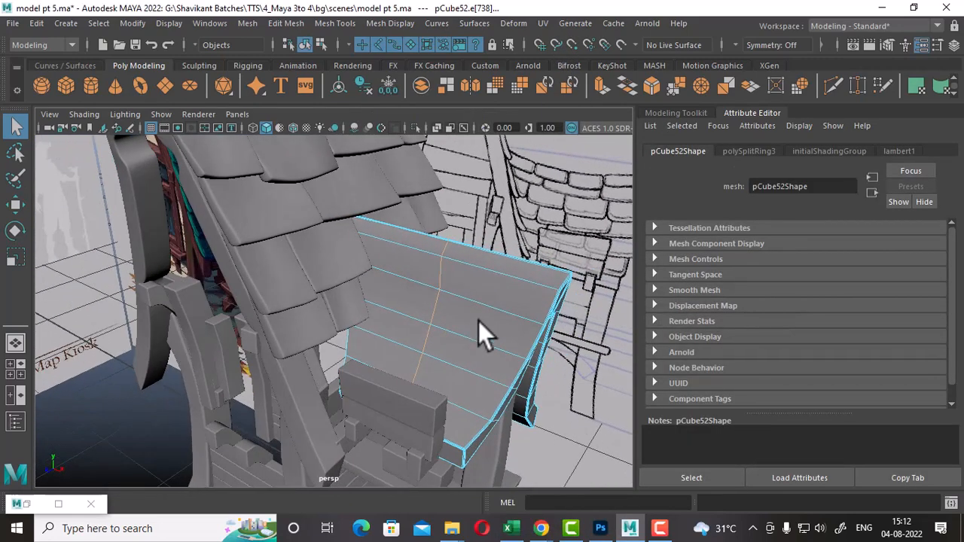
shift+right_drag(444, 254, 509, 269)
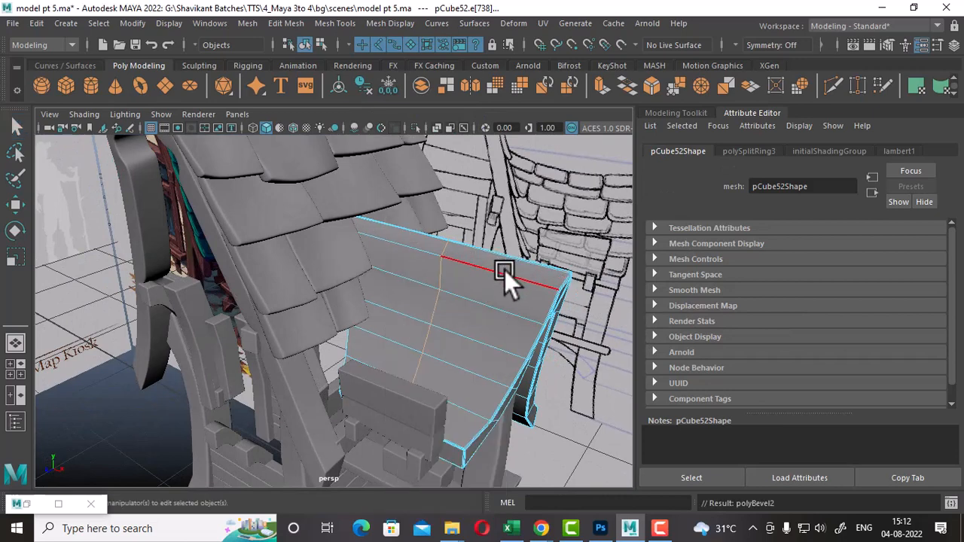
drag(490, 329, 523, 327)
alt+drag(490, 467, 459, 415)
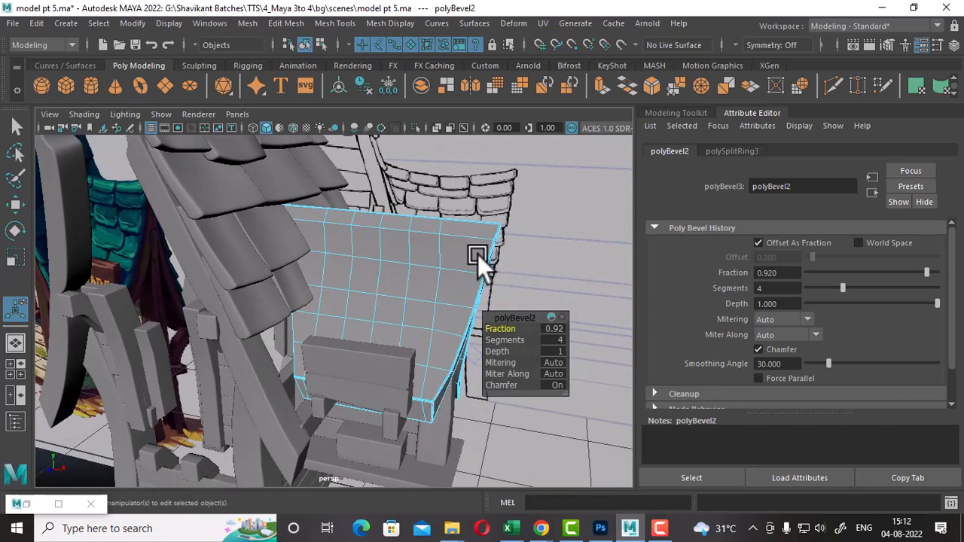
alt+drag(474, 274, 497, 274)
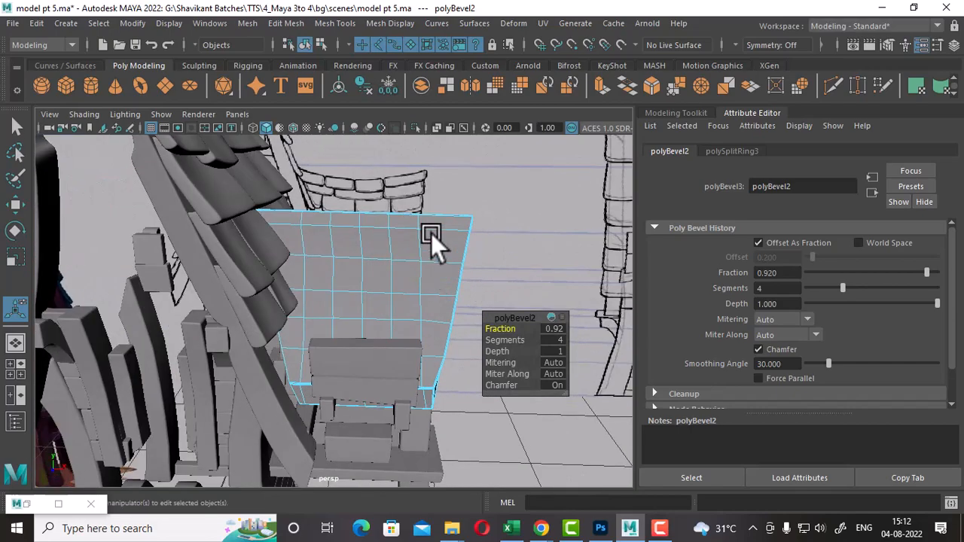
alt+drag(447, 384, 381, 386)
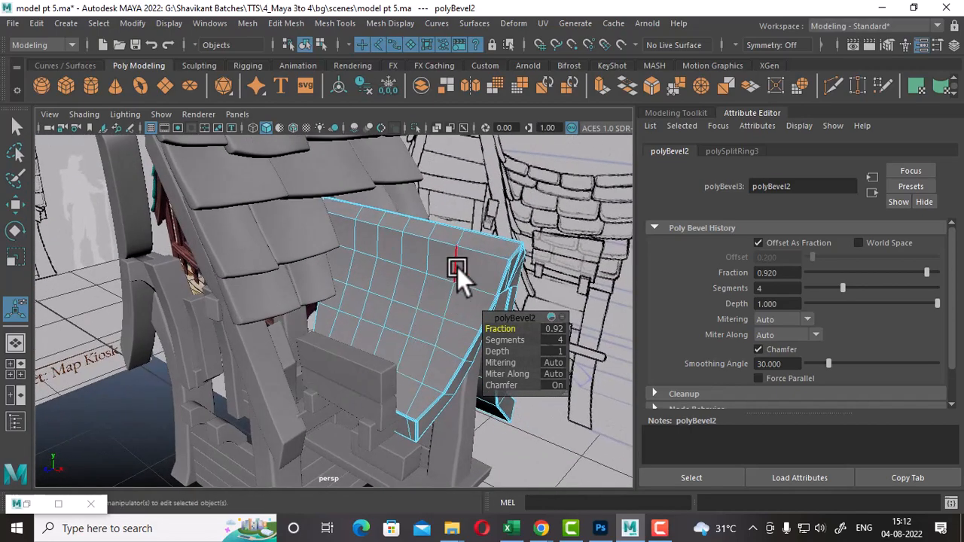
Step: Select the edge loop nearest the small roof's outer end and try to rotate it
click(464, 285)
key(e)
alt+drag(480, 321, 521, 299)
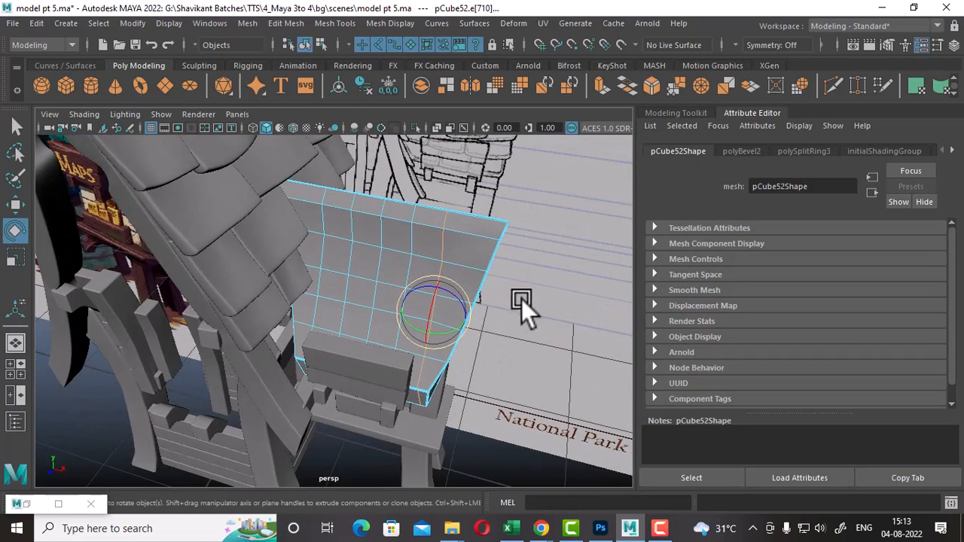
drag(459, 298, 459, 297)
Step: Set the transform constraint to Edge Slide so the loops keep to the roof's surface
click(935, 42)
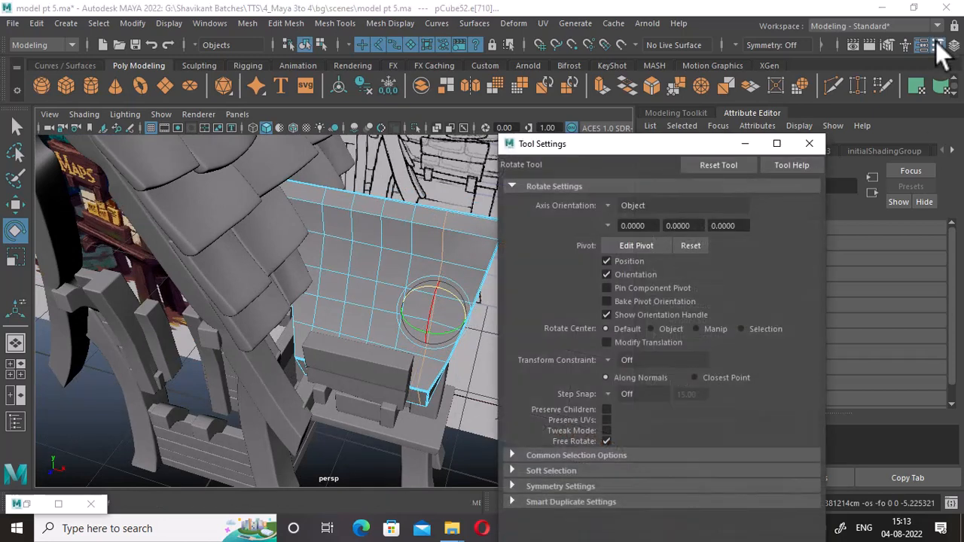
click(613, 205)
click(809, 143)
click(810, 143)
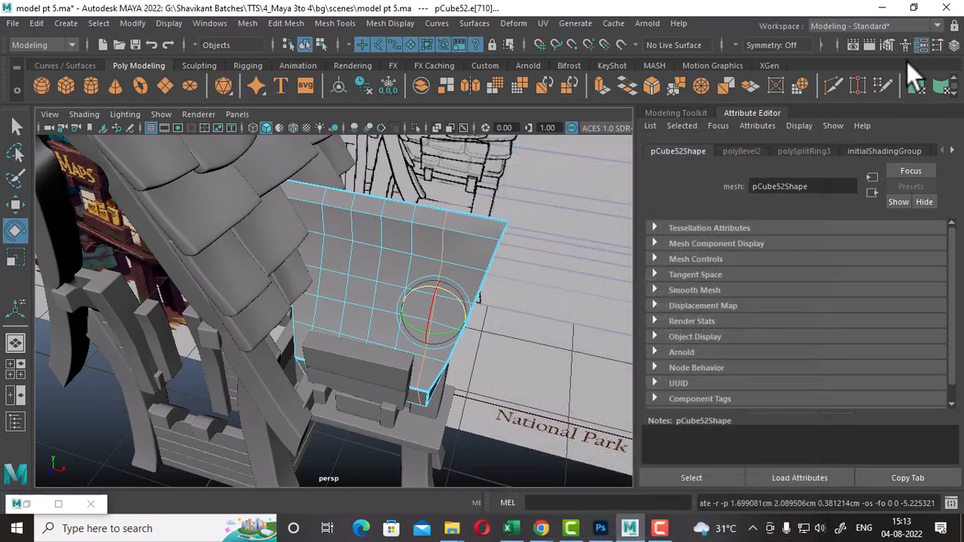
click(938, 44)
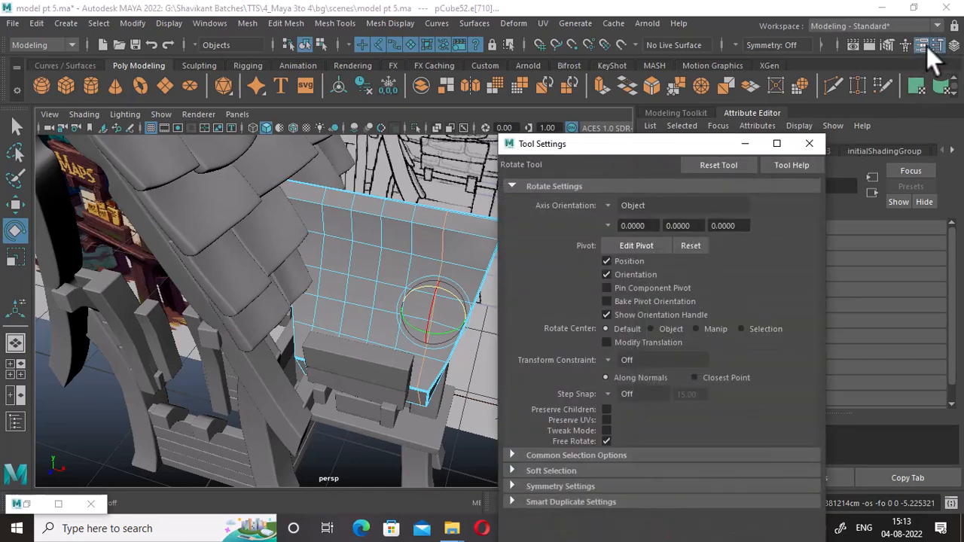
click(923, 45)
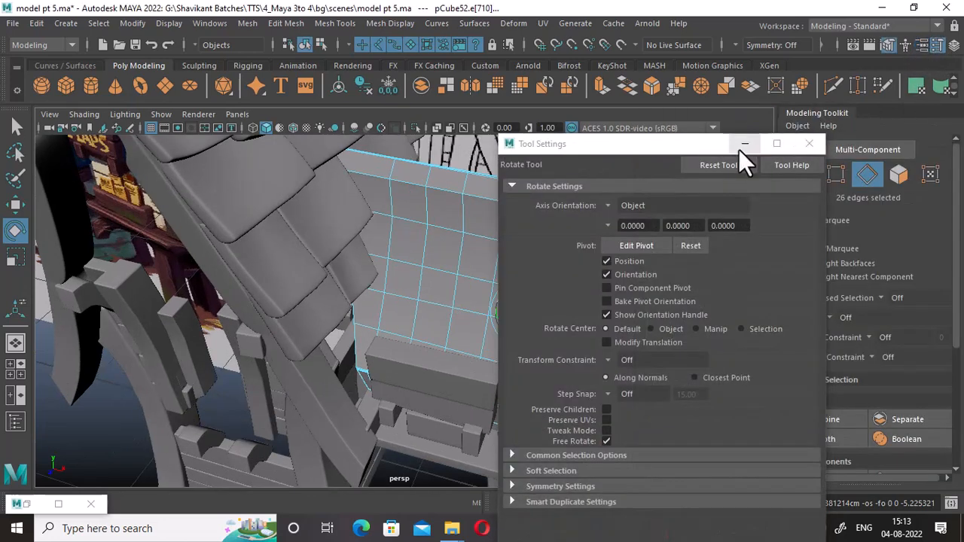
drag(700, 150, 621, 376)
scroll(878, 343, down, 3)
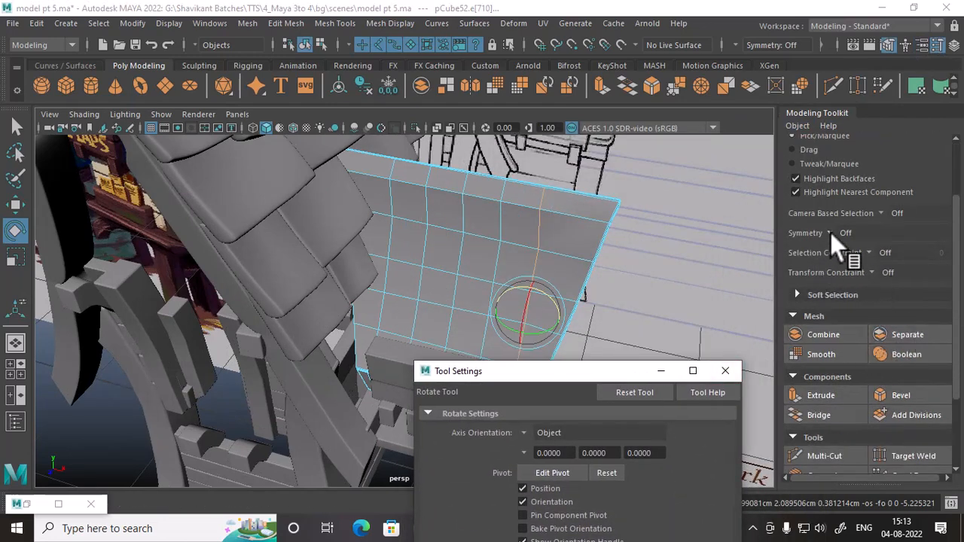
click(870, 272)
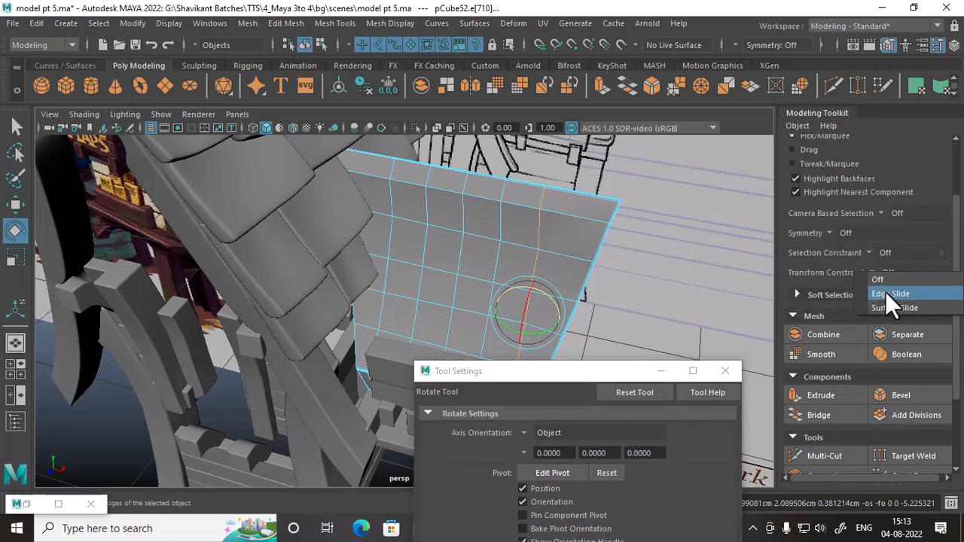
click(889, 294)
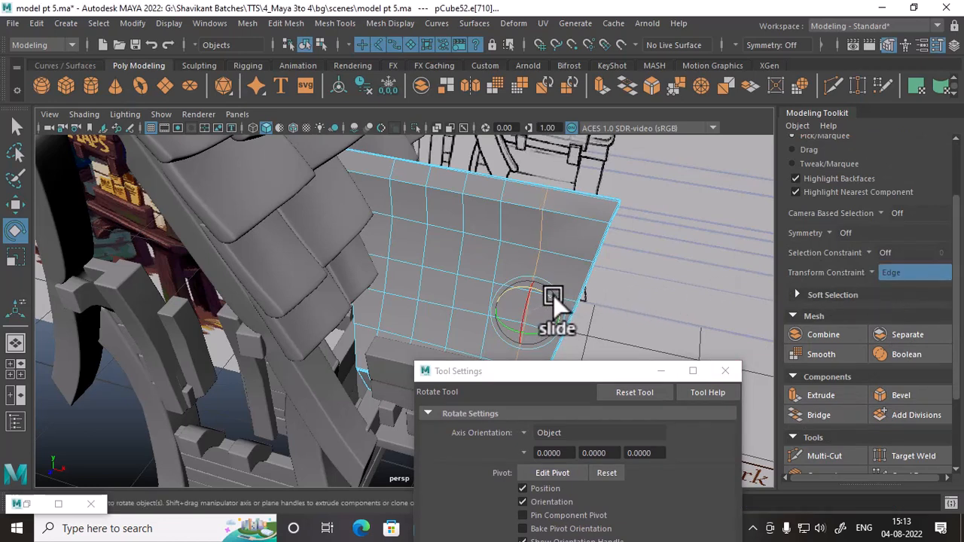
Step: Slant the selected edge loop to follow the roof's outer end, and hide everything except the small roof
alt+drag(636, 302, 538, 255)
key(w)
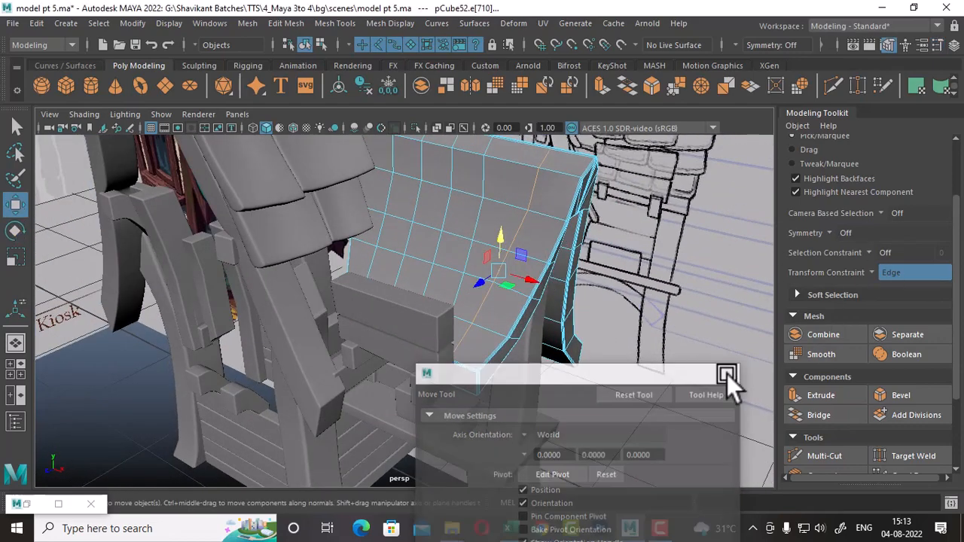
click(726, 371)
alt+drag(563, 317, 557, 216)
right_drag(640, 146, 646, 118)
key(alt+h)
alt+drag(595, 227, 527, 317)
right_drag(442, 227, 429, 159)
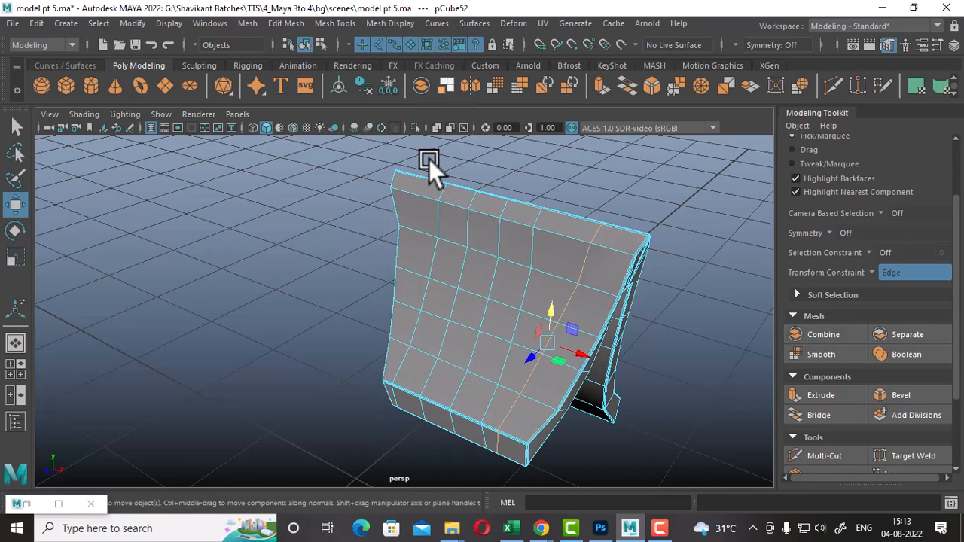
Step: Select the edge loop nearest the roof's inner end and rotate it to follow that end's slope
click(433, 212)
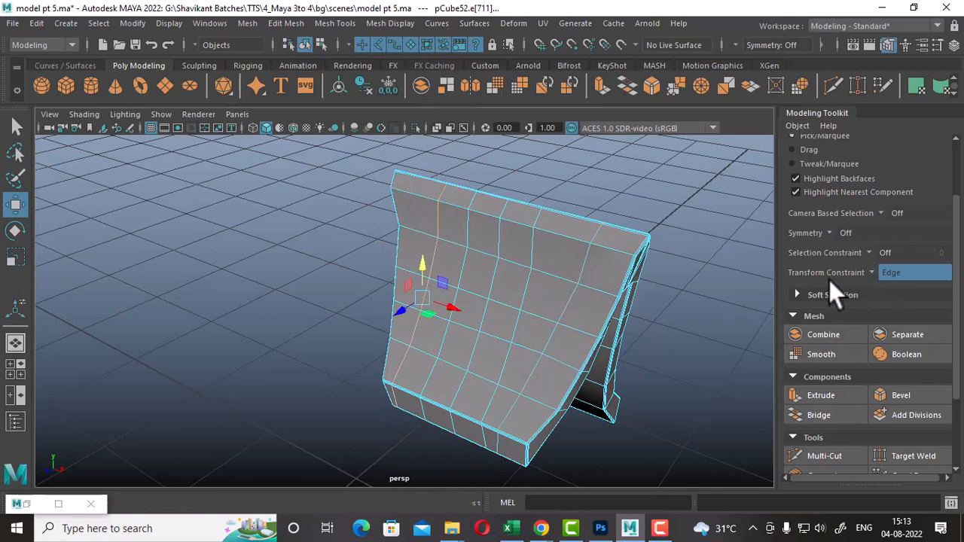
alt+drag(506, 290, 549, 279)
key(e)
drag(427, 284, 410, 279)
key(w)
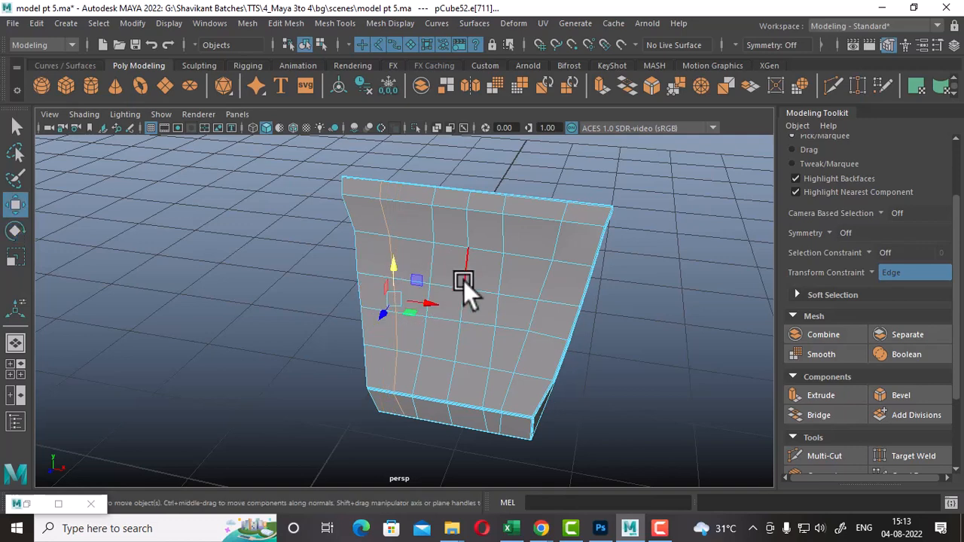
Step: Slide and rotate the remaining edge loops so they are evenly spaced between the roof's two ends
drag(467, 291, 422, 299)
alt+drag(446, 297, 499, 293)
double_click(423, 265)
drag(453, 317, 434, 281)
key(e)
click(486, 297)
drag(487, 296, 518, 306)
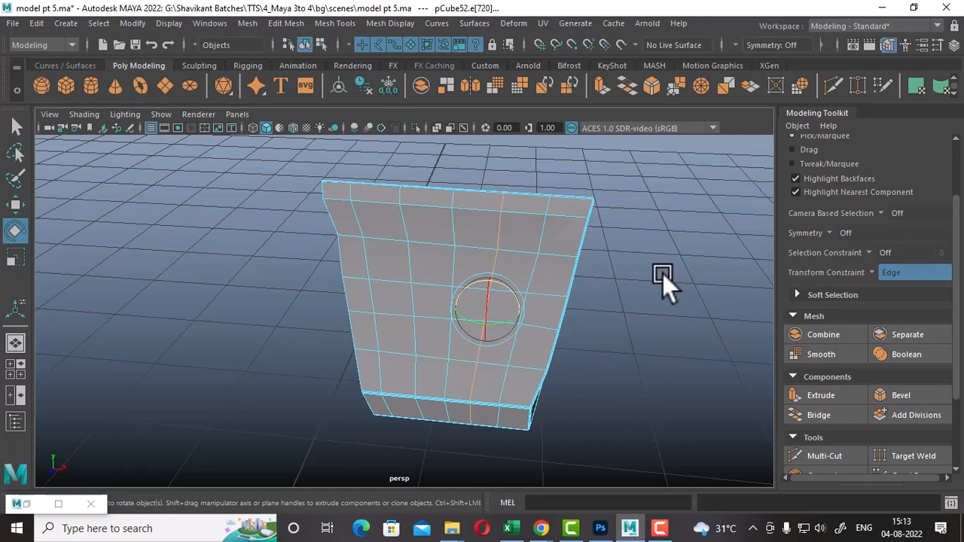
Step: Return to object mode with nothing selected and show the rest of the model again
right_drag(554, 143, 622, 121)
alt+drag(648, 167, 615, 345)
key(w)
click(661, 340)
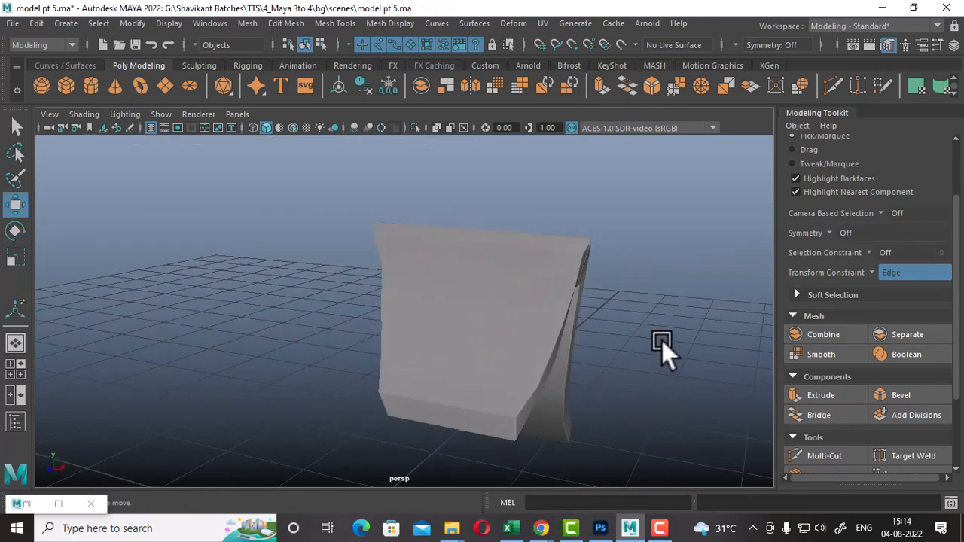
key(shift+i)
Step: Create a lattice deformer with 3 × 3 × 3 divisions around the small side roof
click(520, 304)
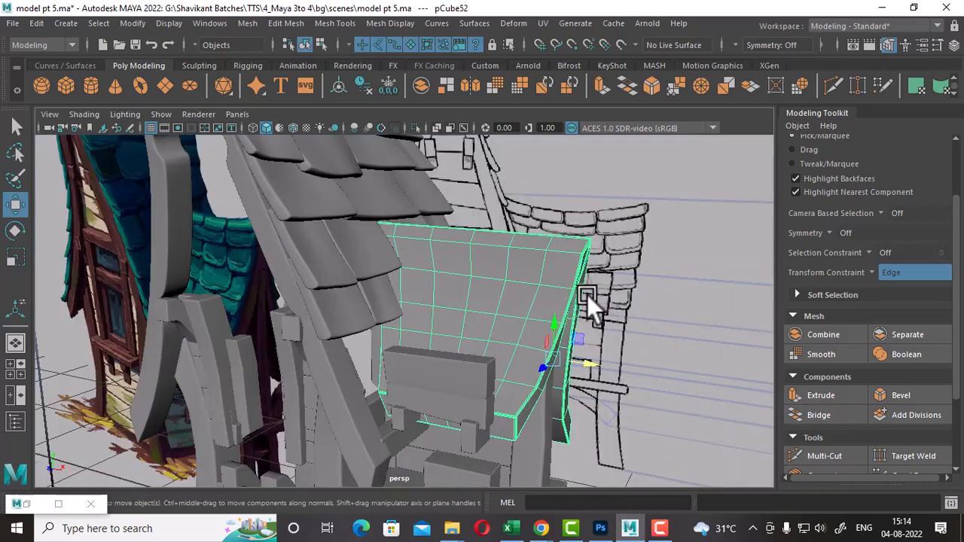
mouse_move(587, 295)
alt+mouse_down()
mouse_move(622, 333)
mouse_move(538, 319)
mouse_move(590, 303)
alt+mouse_up()
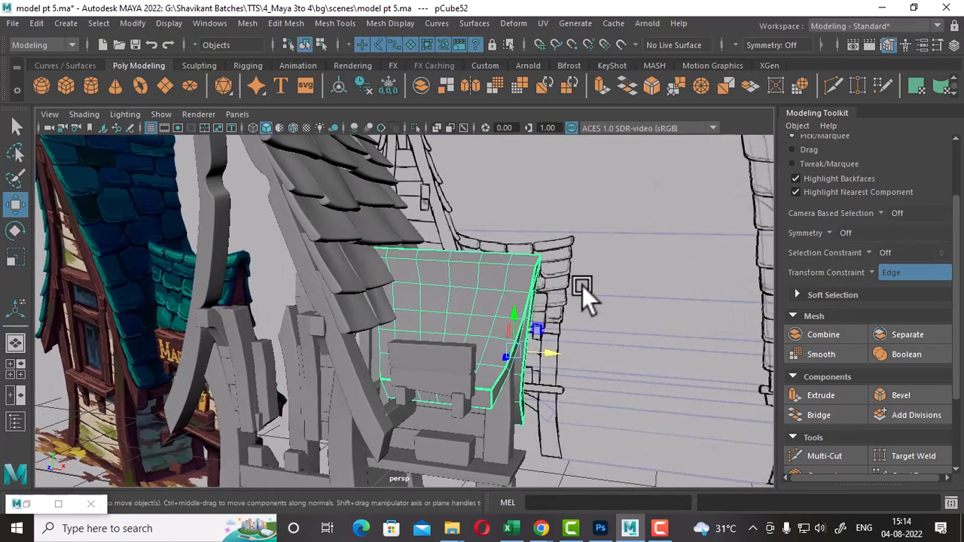
click(513, 22)
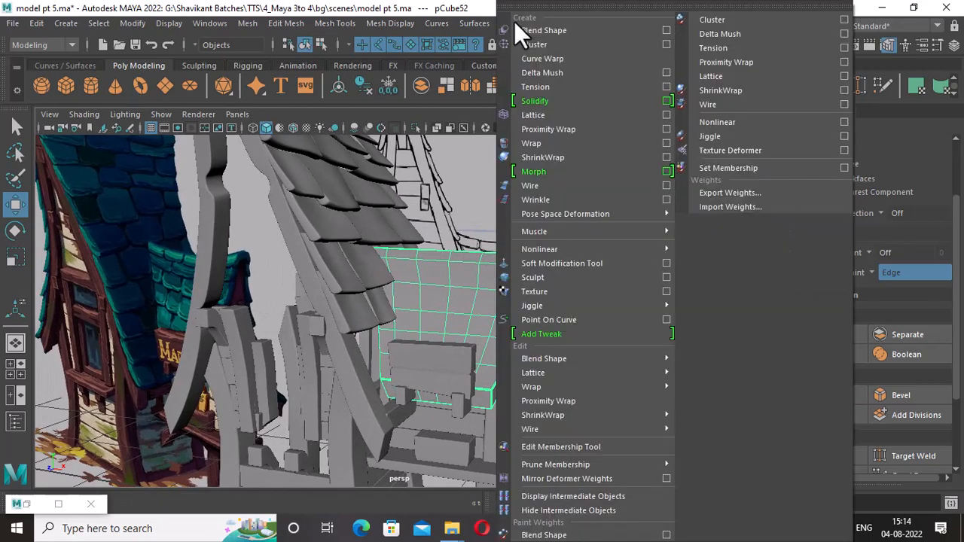
click(664, 115)
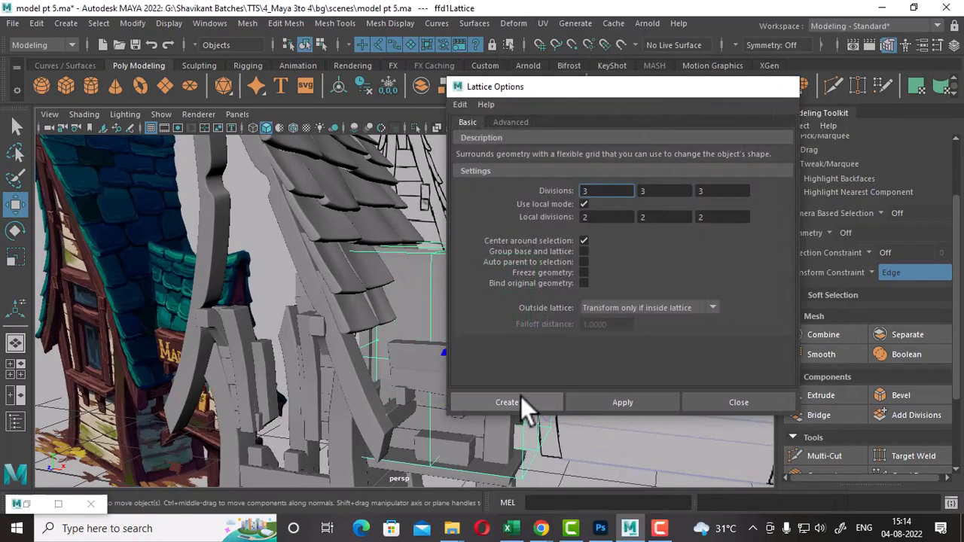
click(521, 400)
key(f)
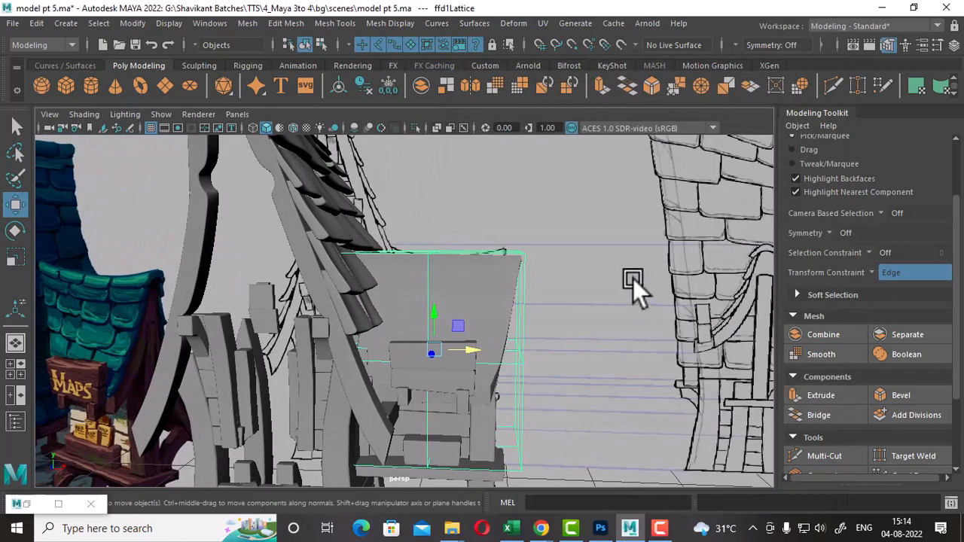
Step: Lower the lattice's top-middle points in the front view to match the sagging ridge of the reference drawing
key(space)
scroll(290, 385, down, 4)
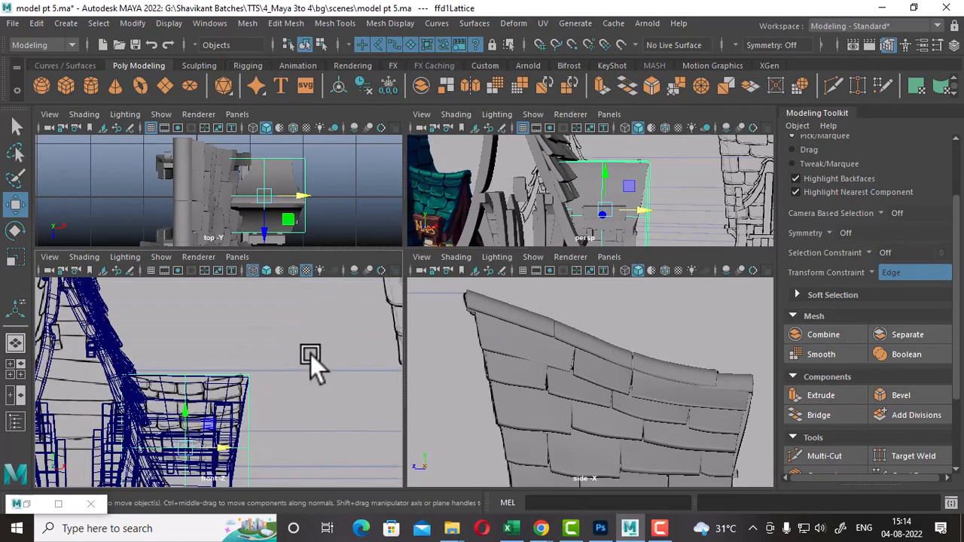
right_drag(311, 354, 282, 134)
drag(217, 333, 174, 391)
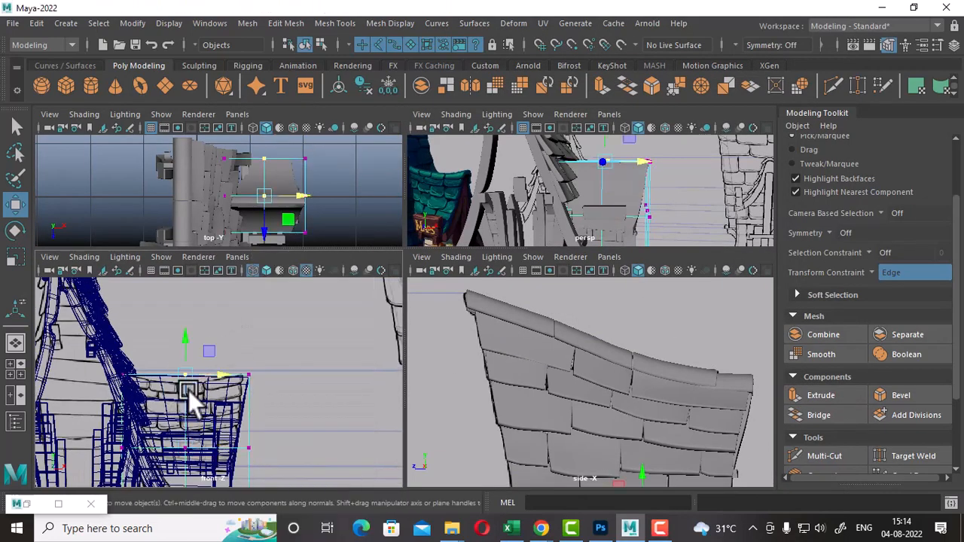
scroll(190, 390, up, 4)
alt+middle_drag(204, 385, 234, 388)
scroll(225, 400, up, 3)
drag(193, 329, 184, 346)
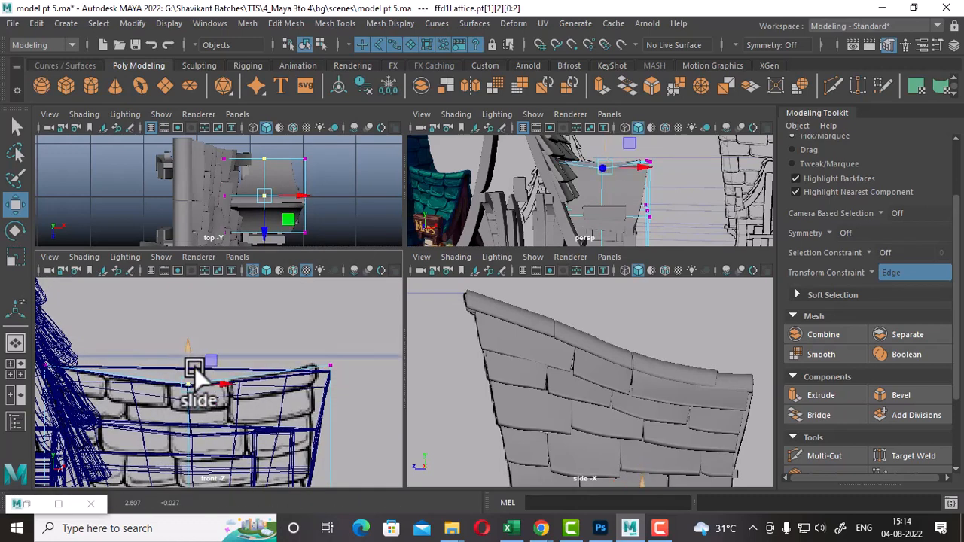
Step: Shift the top-middle lattice points toward the tower and pull the top outer points onto the reference's roof corner
drag(181, 382, 160, 381)
mouse_move(342, 356)
mouse_down()
mouse_move(322, 377)
mouse_move(318, 359)
mouse_up()
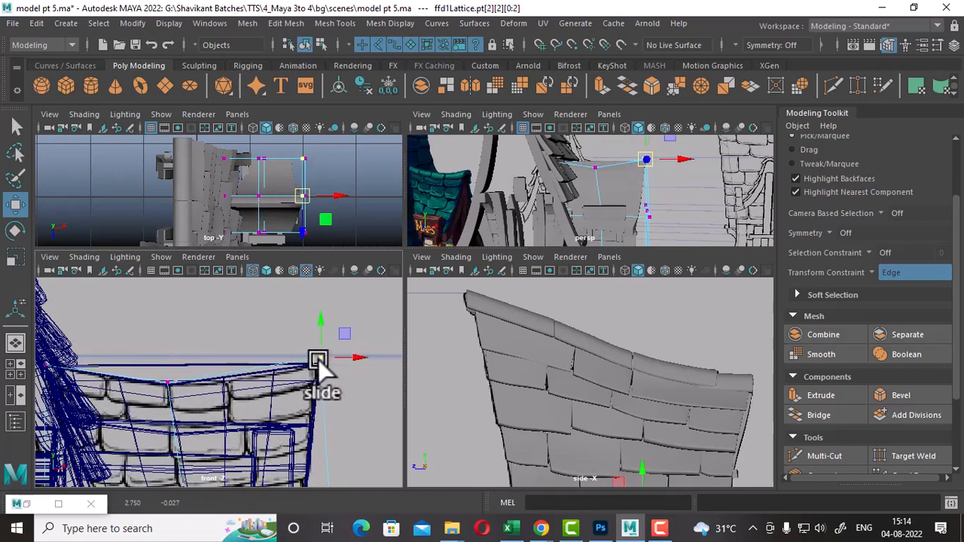
Step: Check the deformed side roof from several angles and undo the last lattice point adjustments
alt+drag(646, 186, 681, 209)
key(space)
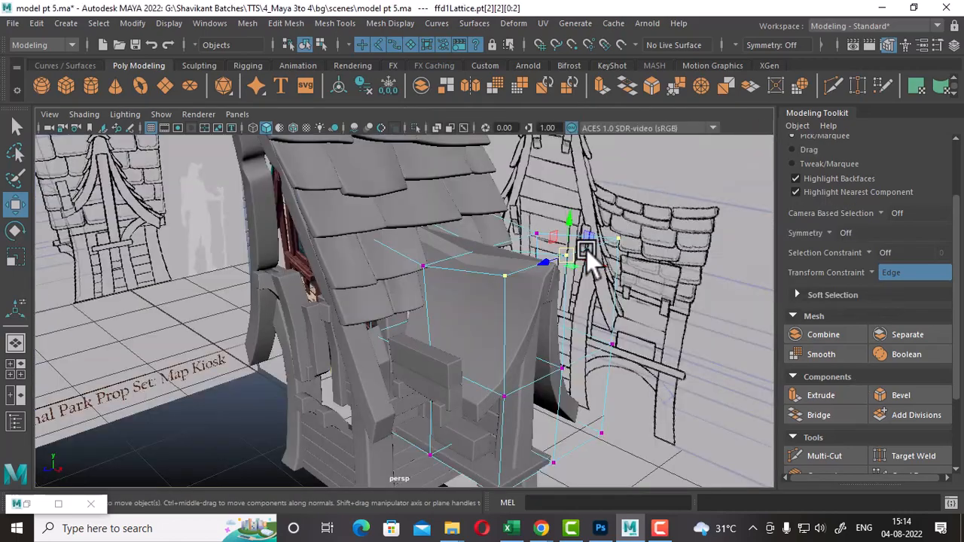
alt+drag(586, 249, 494, 261)
right_drag(497, 162, 573, 151)
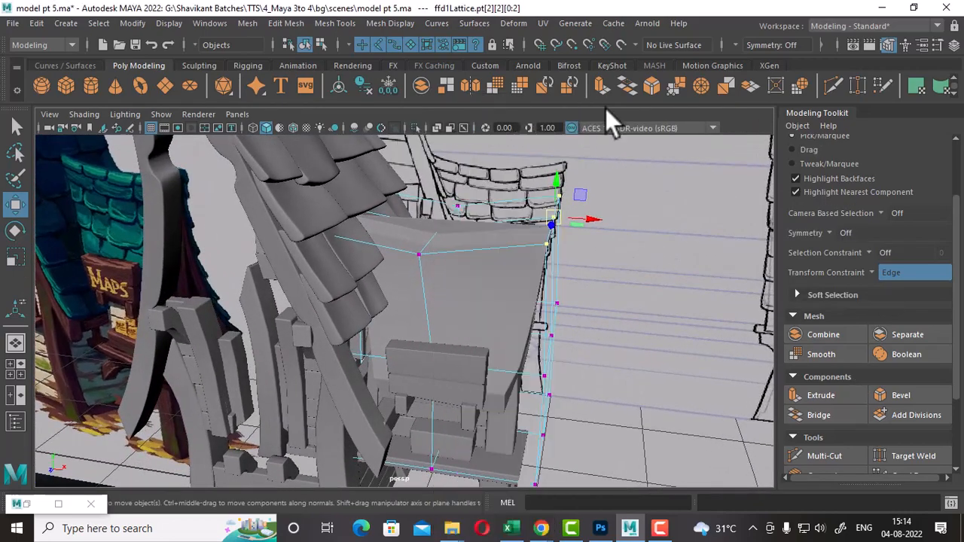
alt+drag(594, 262, 553, 263)
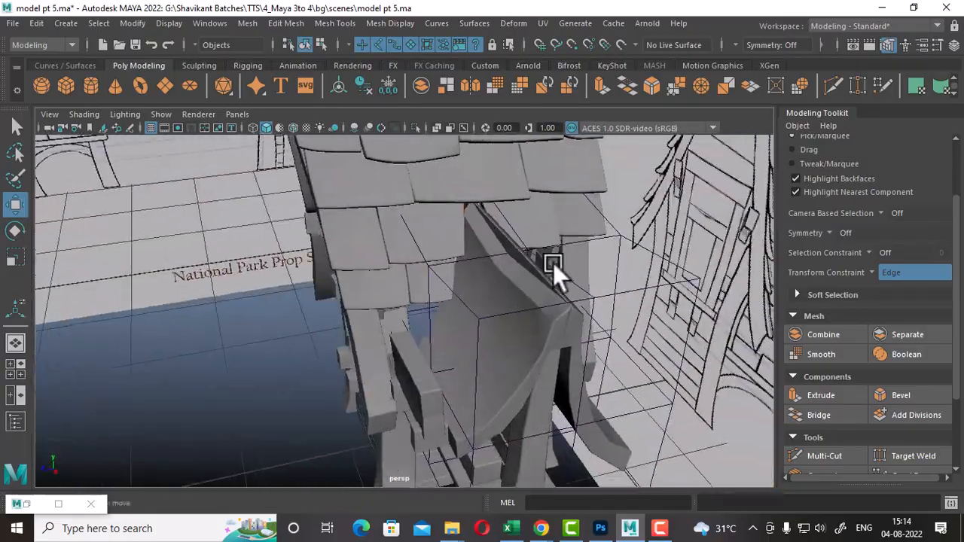
click(560, 269)
key(ctrl+z)
key(ctrl+z)
key(ctrl+z)
key(ctrl+z)
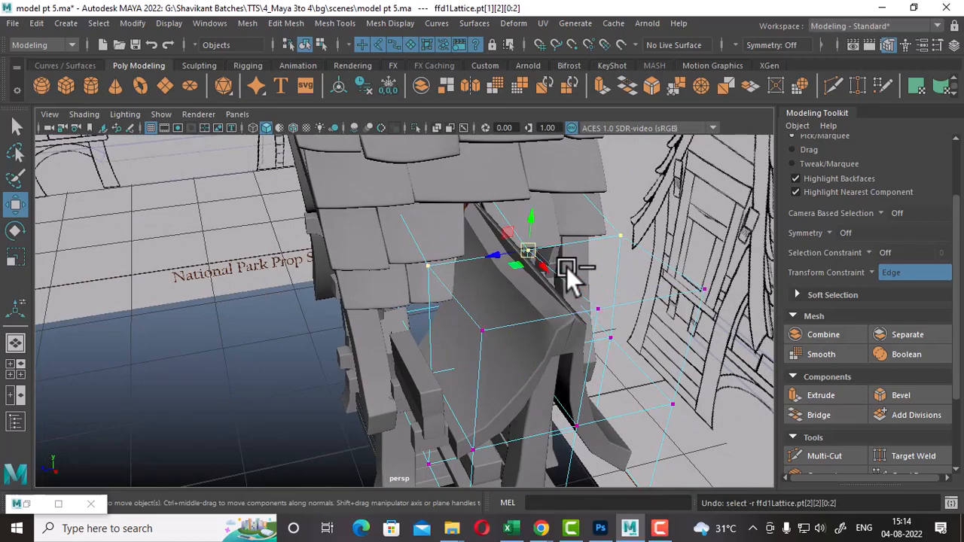
Step: Remove the lattice from the small side roof and isolate the roof mesh on its own
click(565, 356)
alt+drag(566, 356, 533, 345)
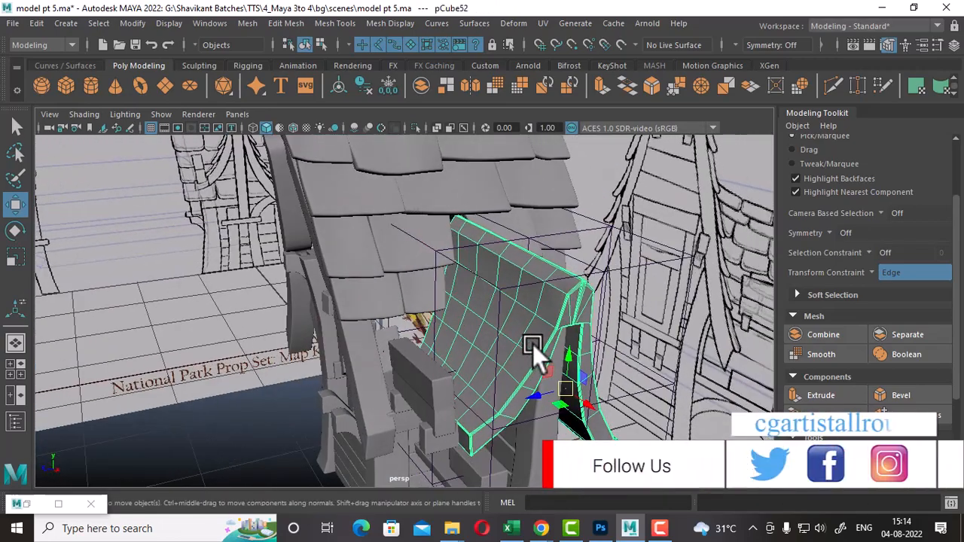
click(691, 412)
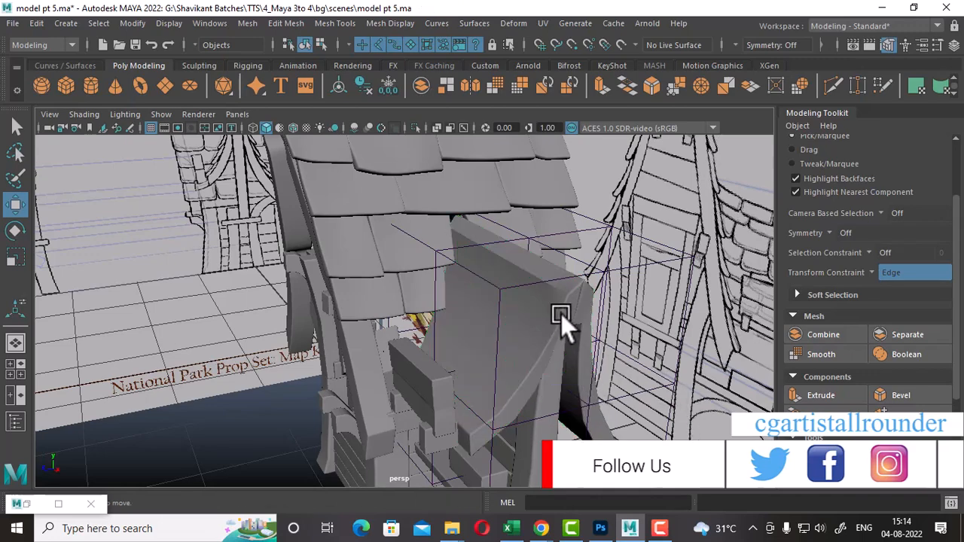
click(553, 377)
click(491, 441)
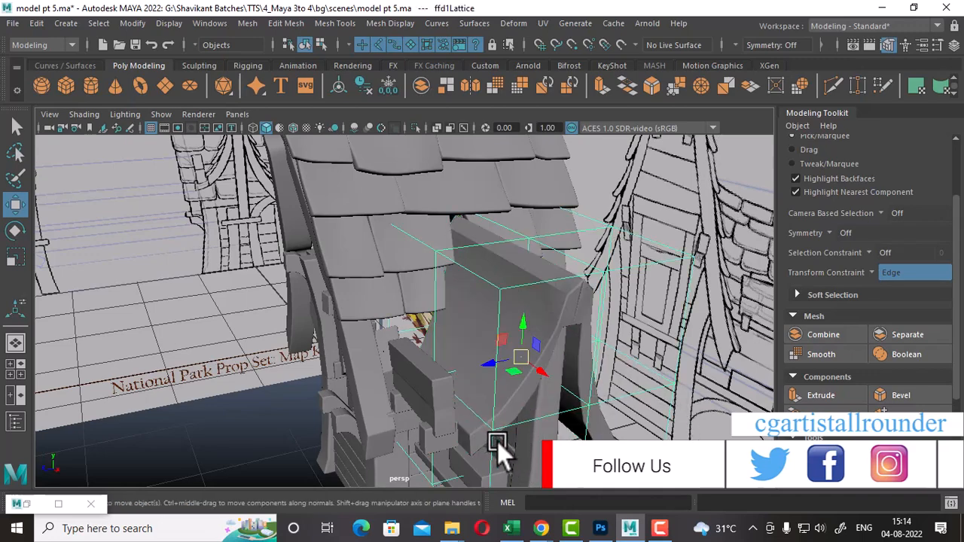
click(499, 437)
click(509, 394)
alt+drag(510, 394, 491, 345)
key(ctrl+1)
alt+right_drag(491, 345, 424, 338)
alt+drag(423, 338, 452, 341)
Step: Separate the isolated roof mesh into its parts, delete the rear slope and select the remaining half
click(629, 293)
click(497, 285)
shift+right_click(552, 241)
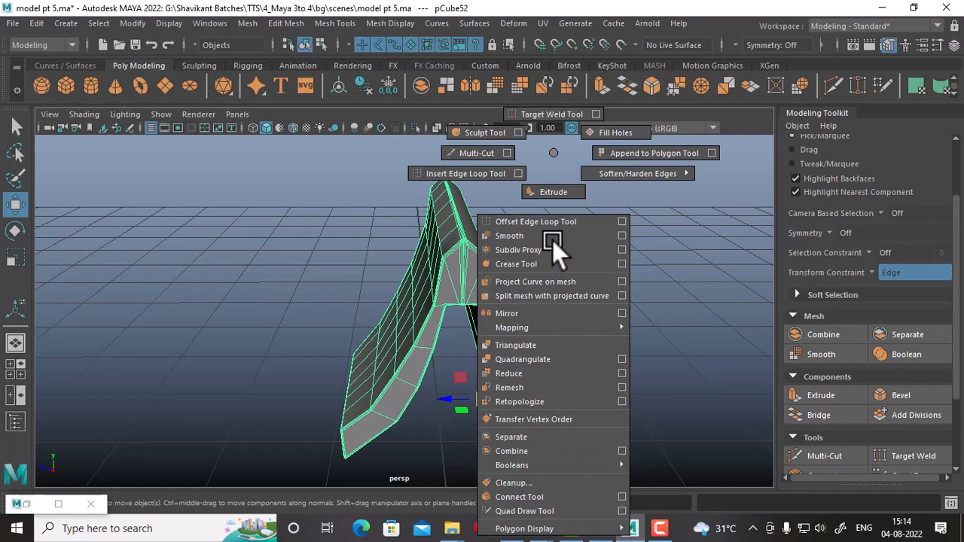
click(537, 437)
click(624, 324)
click(501, 328)
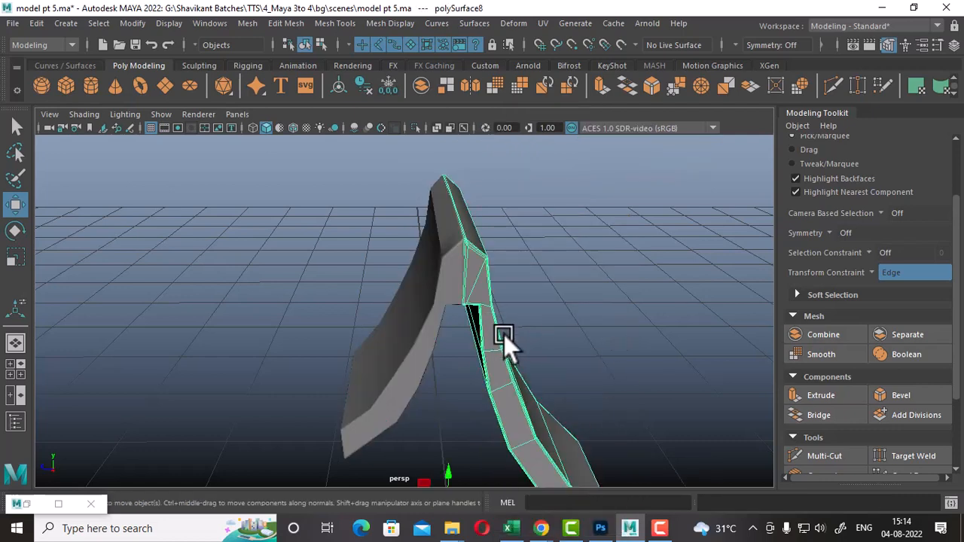
key(Delete)
click(420, 326)
Step: Try duplicating the remaining roof half with the current Duplicate Special settings, and undo the copy
alt+drag(420, 325, 468, 328)
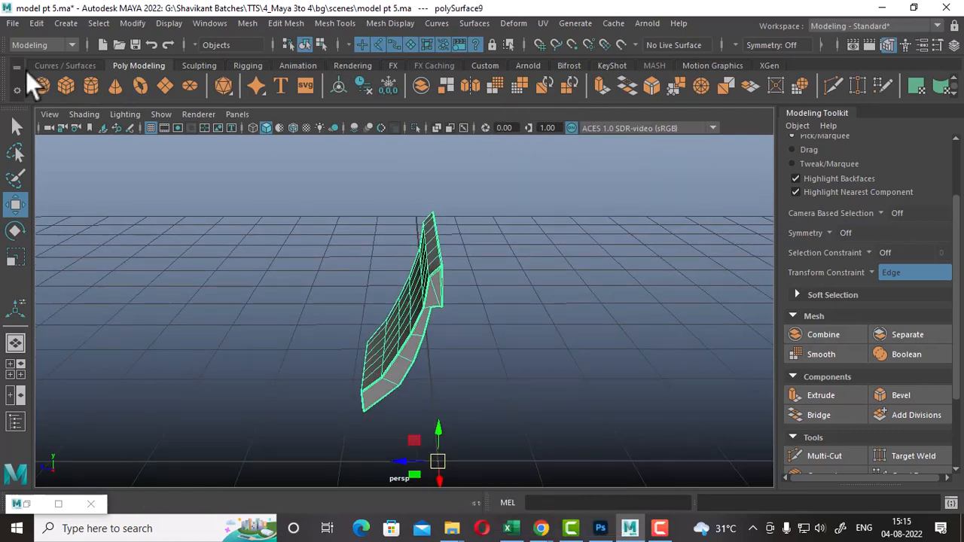
click(35, 22)
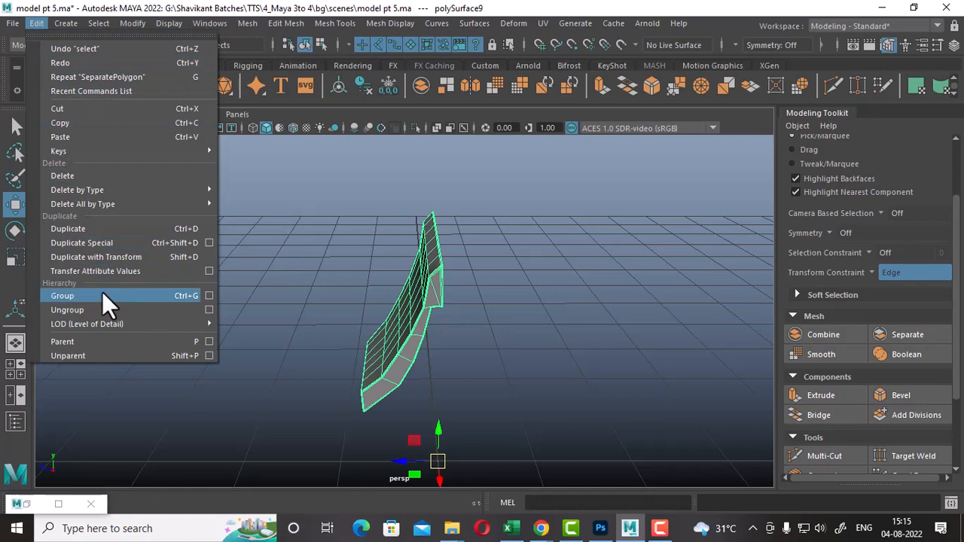
click(107, 245)
alt+drag(558, 336, 369, 328)
key(ctrl+z)
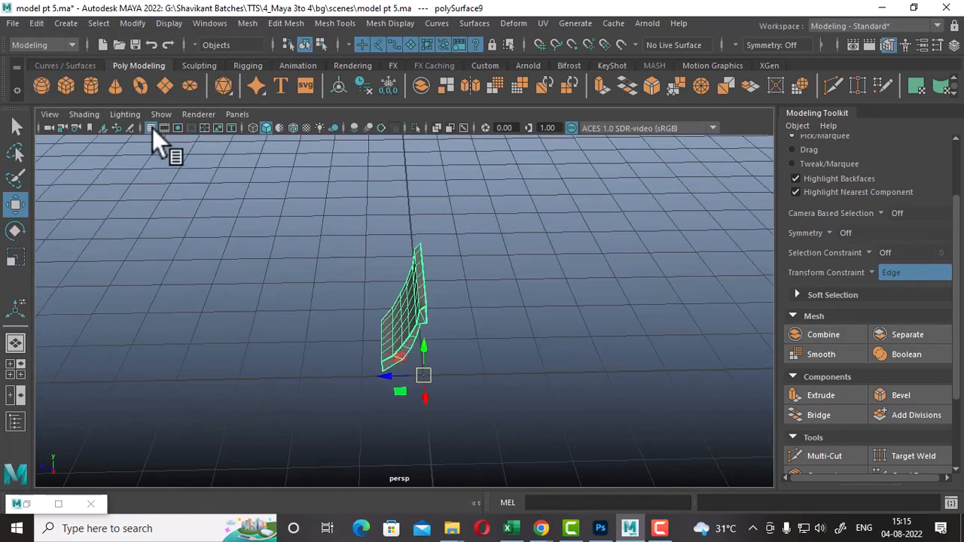
Step: Reset the Duplicate Special options, set the Z scale to -1 and apply them to the roof half
click(37, 24)
click(210, 245)
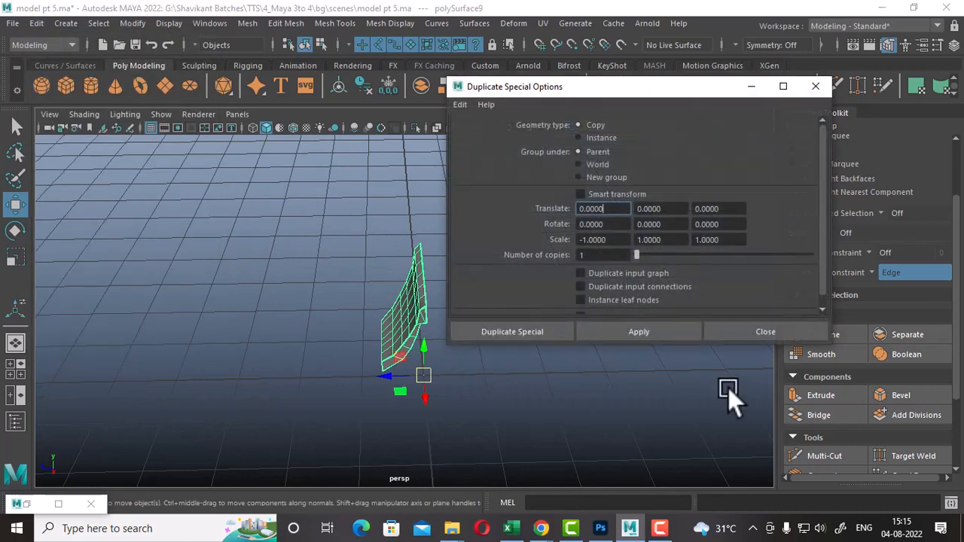
click(461, 105)
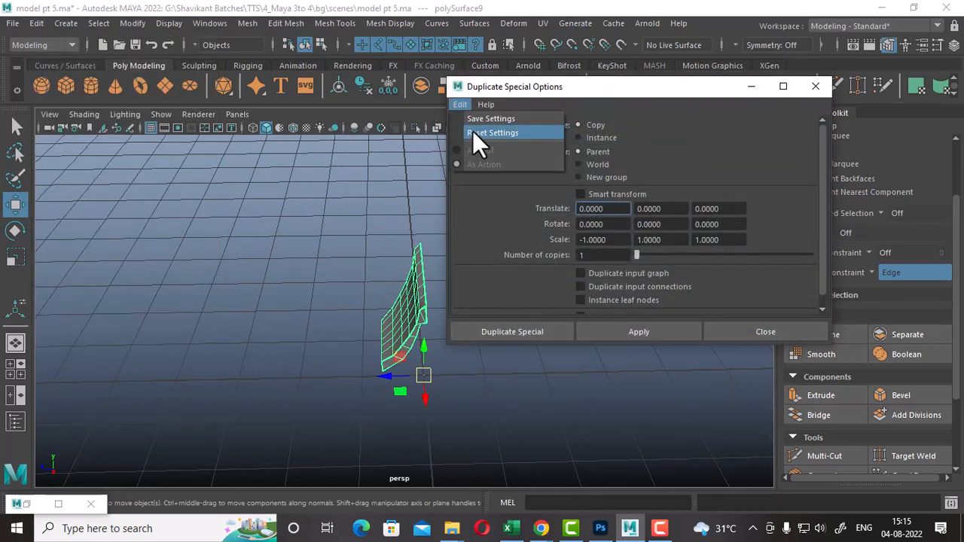
click(473, 132)
click(697, 238)
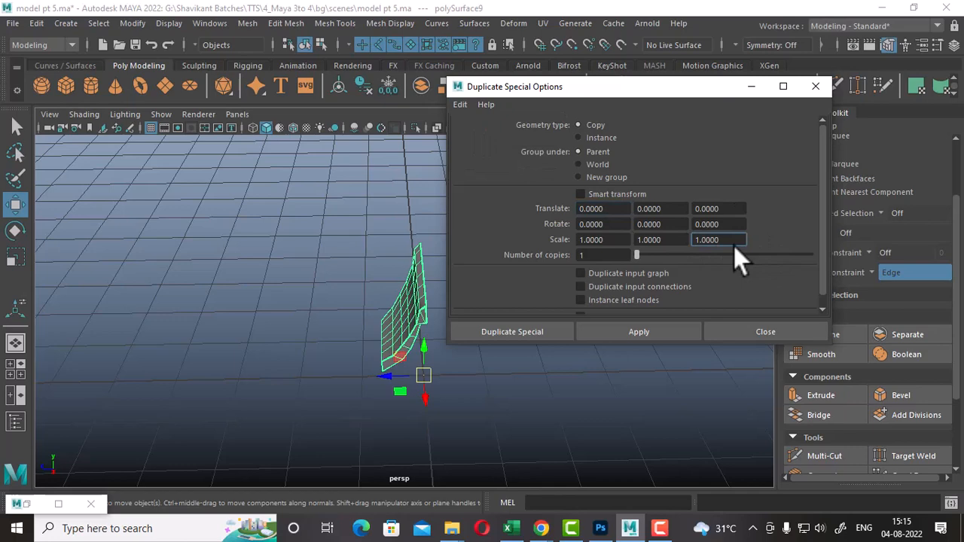
text(-)
click(652, 327)
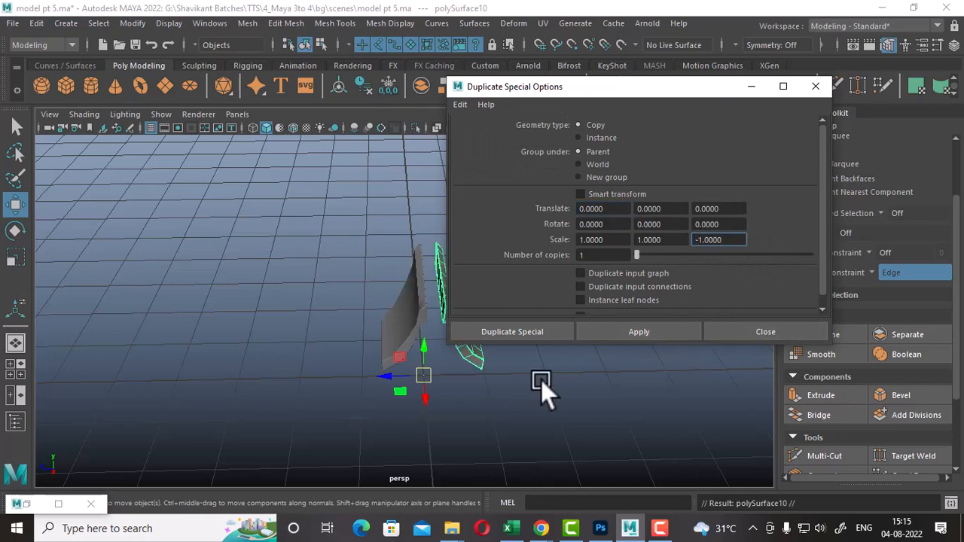
Step: Snap the roof half's pivot to its ridge corner vertex and duplicate it with Z scale -1 as the opposite slope
alt+drag(541, 380, 349, 347)
click(400, 411)
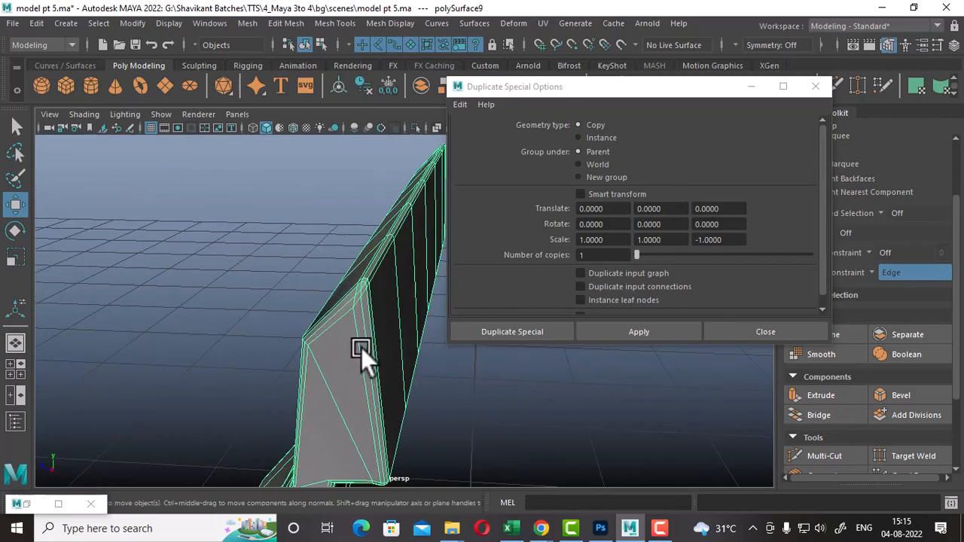
key(d)
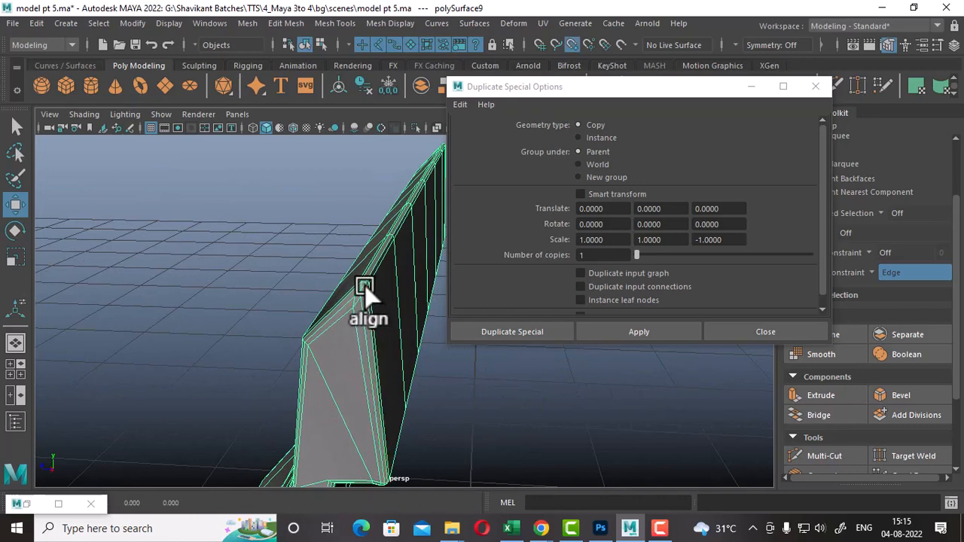
click(367, 291)
click(633, 333)
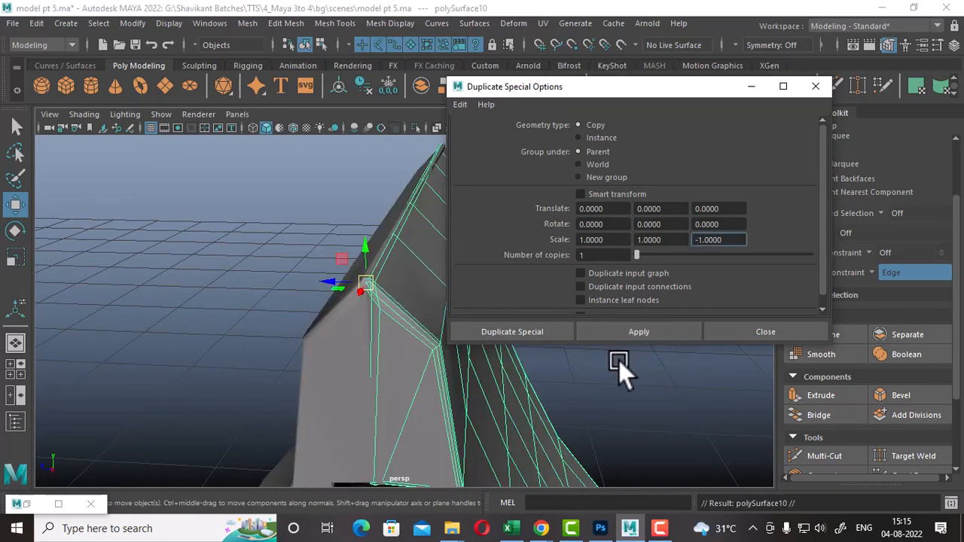
click(785, 334)
Step: Select both roof halves, show the rest of the model again and combine the halves into one mesh
scroll(492, 189, down, 5)
alt+drag(492, 189, 482, 397)
click(606, 279)
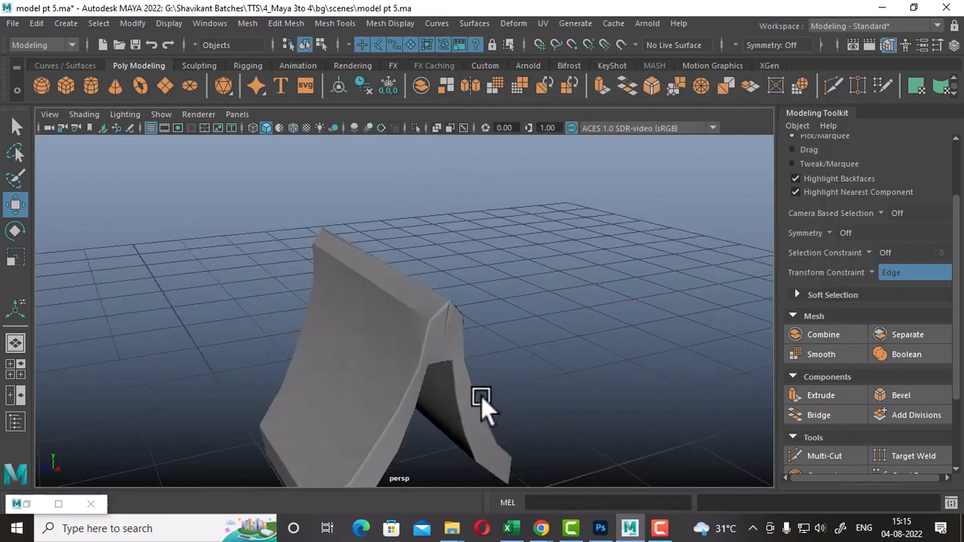
click(508, 334)
alt+drag(507, 335, 442, 300)
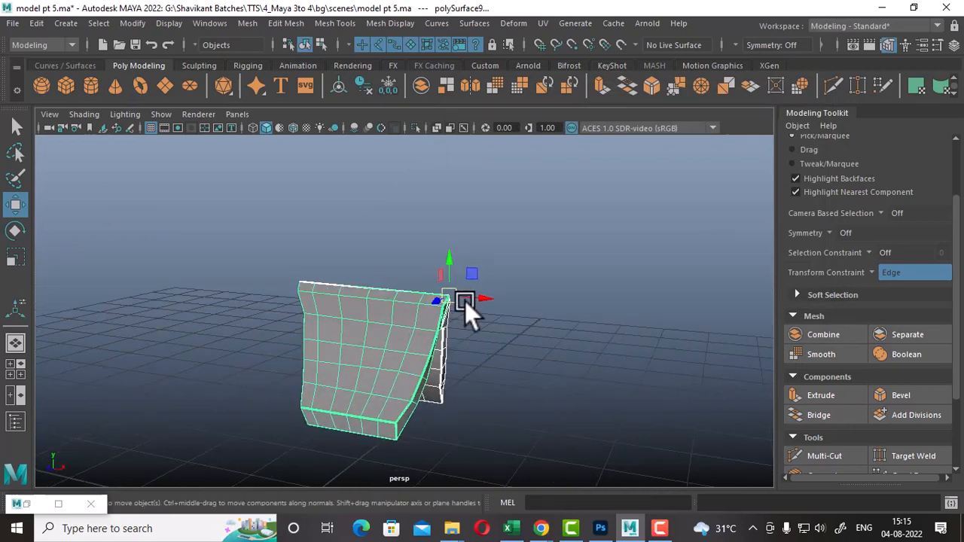
key(ctrl+shift+h)
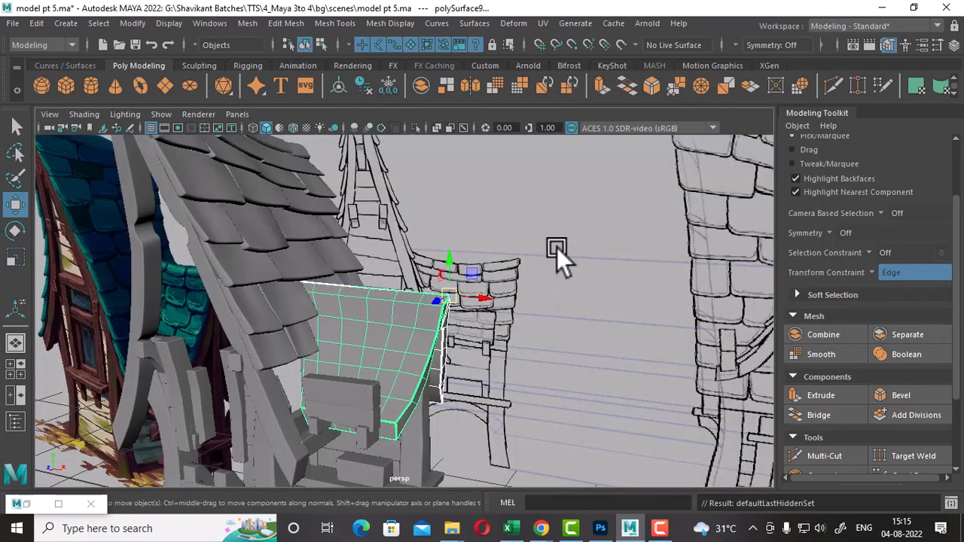
shift+right_drag(556, 153, 530, 450)
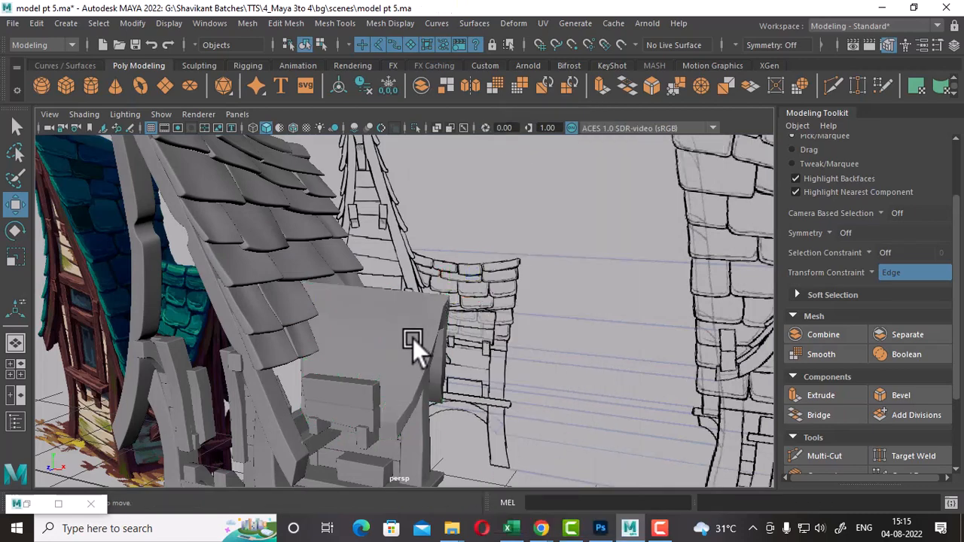
Step: Reset the lattice options and create a lattice with 4 × 4 × 4 divisions around the combined roof
key(space)
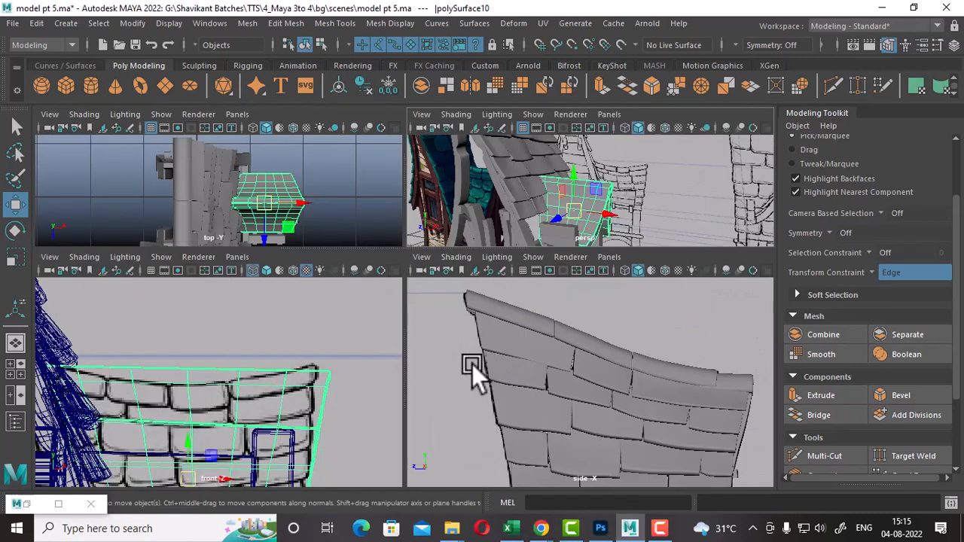
click(520, 23)
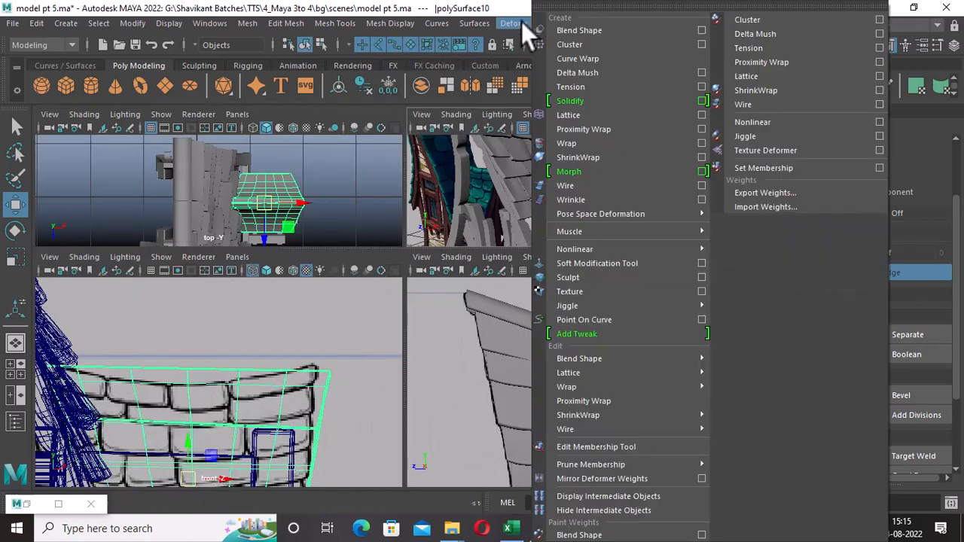
click(702, 115)
click(460, 104)
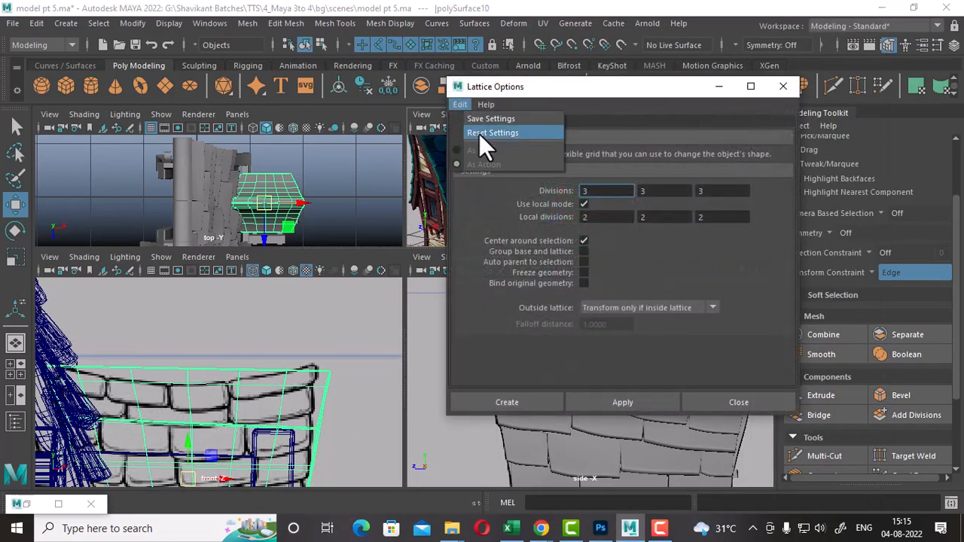
click(479, 133)
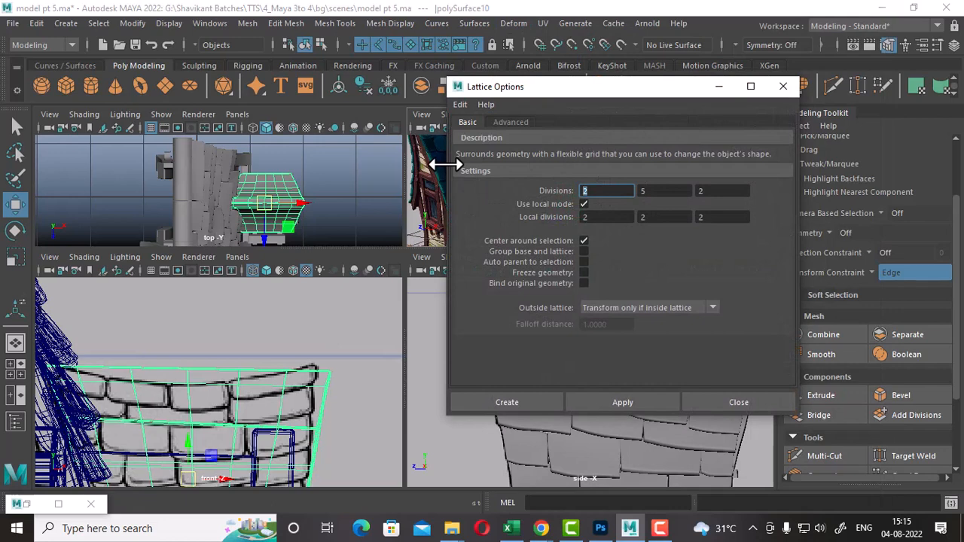
key(Tab)
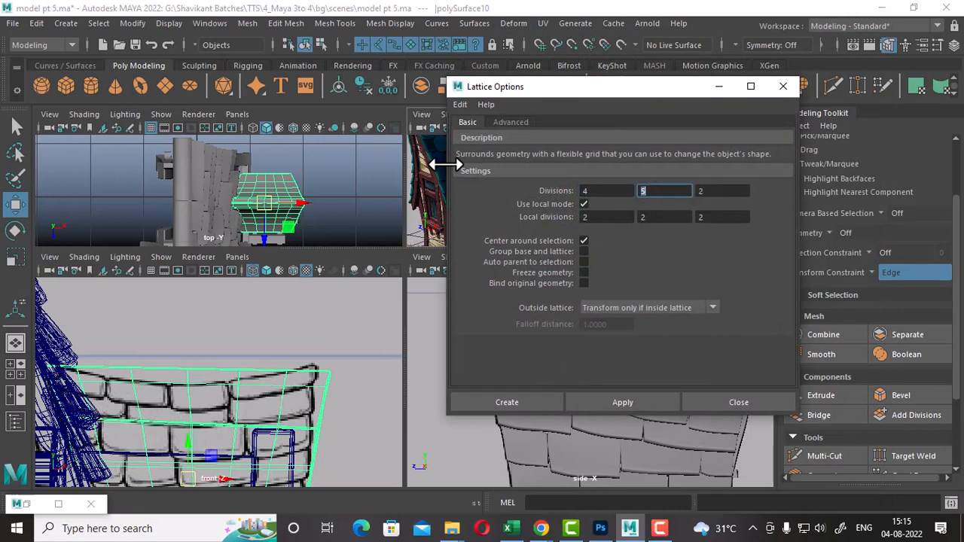
text(4)
key(Tab)
text(4)
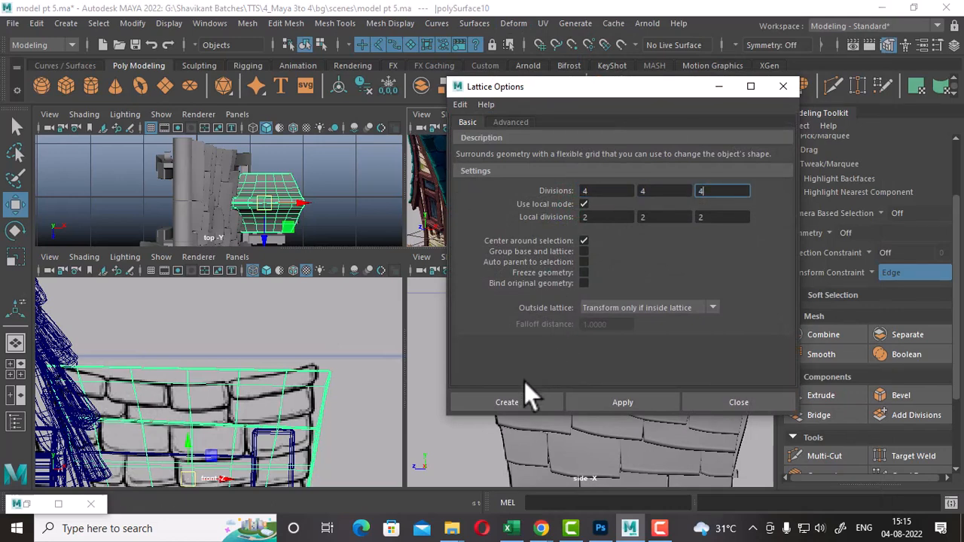
click(520, 402)
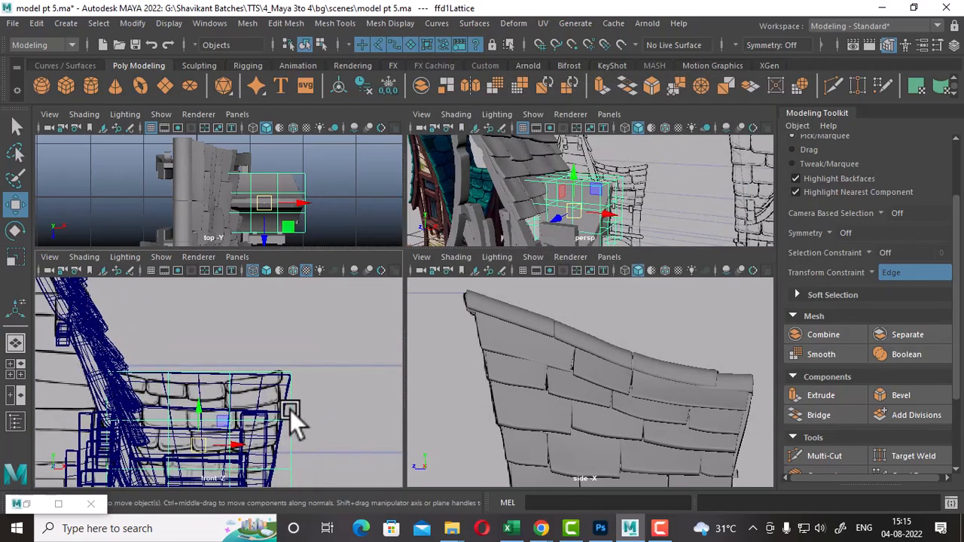
Step: Lower the top-middle lattice points in the front view to the sagging ridge and shift the ones nearer the tower toward it
alt+middle_drag(290, 410, 293, 349)
key(ctrl+space)
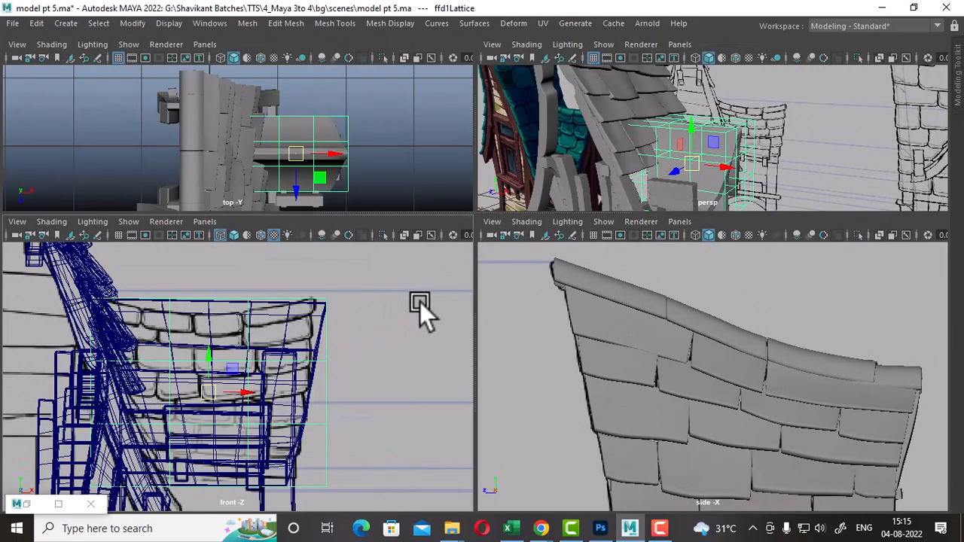
key(space)
scroll(629, 261, down, 2)
right_drag(725, 143, 723, 107)
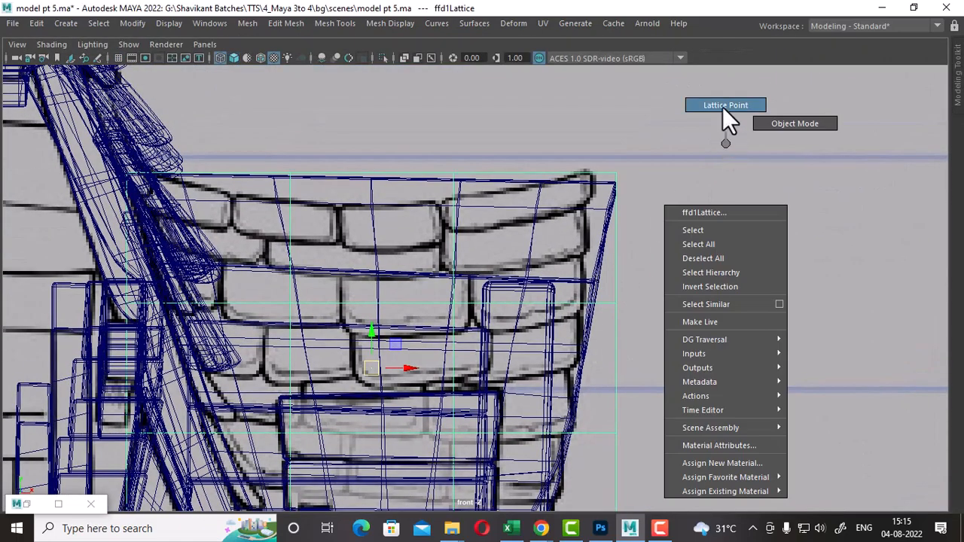
click(724, 107)
drag(468, 201, 467, 201)
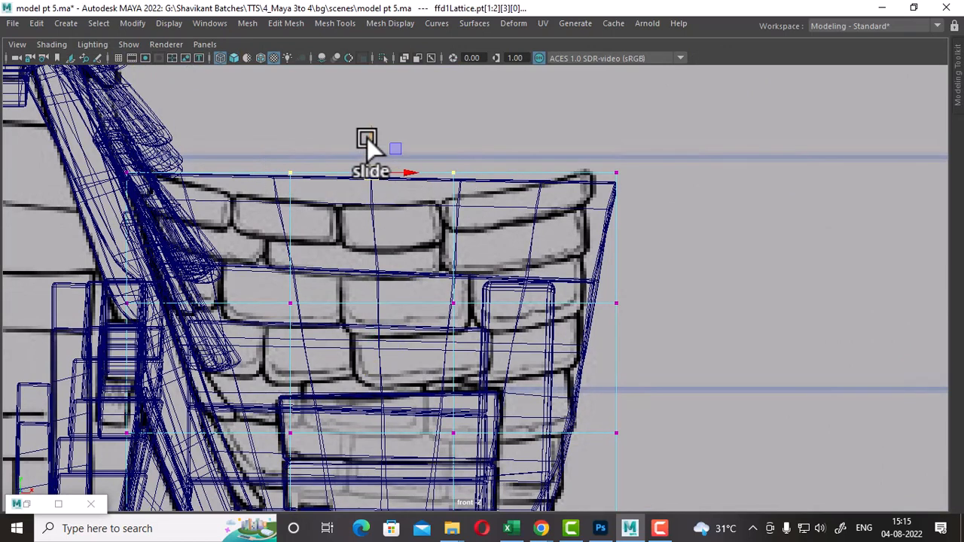
drag(367, 138, 366, 158)
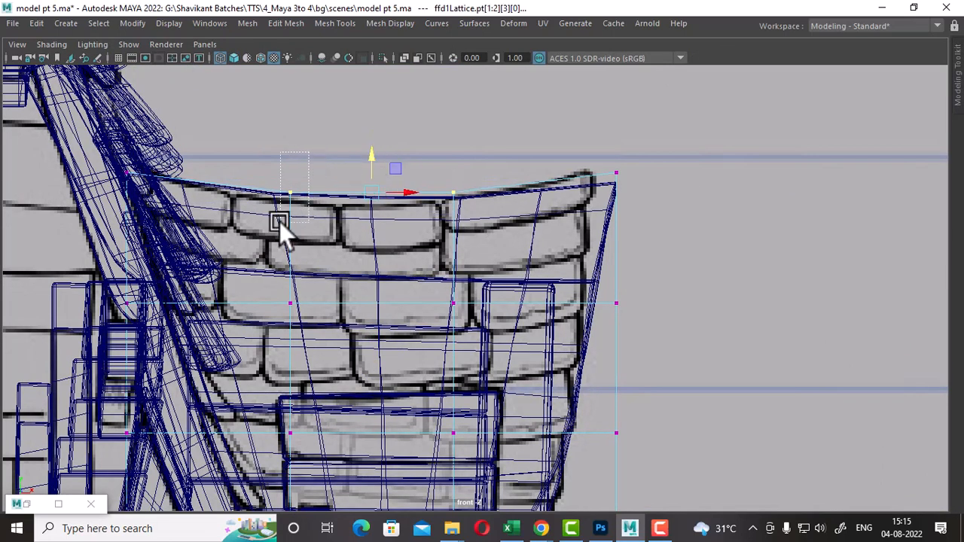
drag(280, 221, 272, 199)
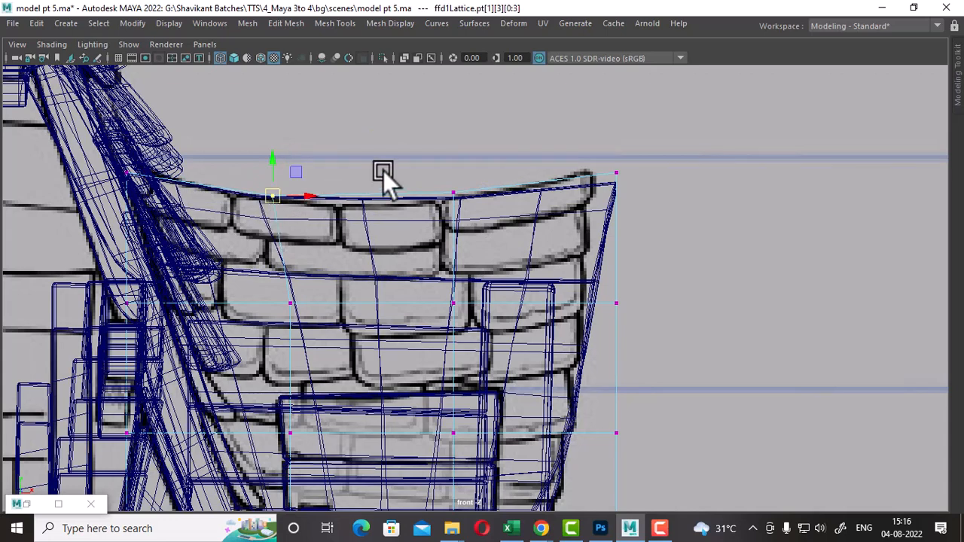
Step: Move the remaining top lattice points in the front view so the ridge follows the reference up to its raised outer tip
drag(382, 171, 443, 199)
drag(639, 146, 593, 207)
drag(618, 174, 594, 163)
Step: Pull the middle lattice points on the roof's outer side slightly inward to follow the drawing's outer edge
drag(684, 265, 582, 361)
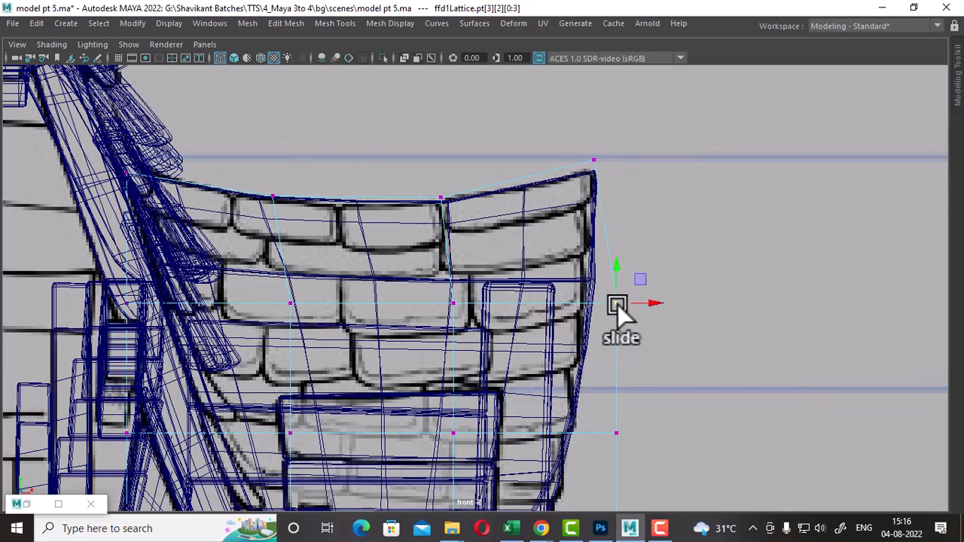
drag(618, 305, 608, 300)
alt+middle_drag(644, 392, 638, 291)
drag(637, 290, 577, 374)
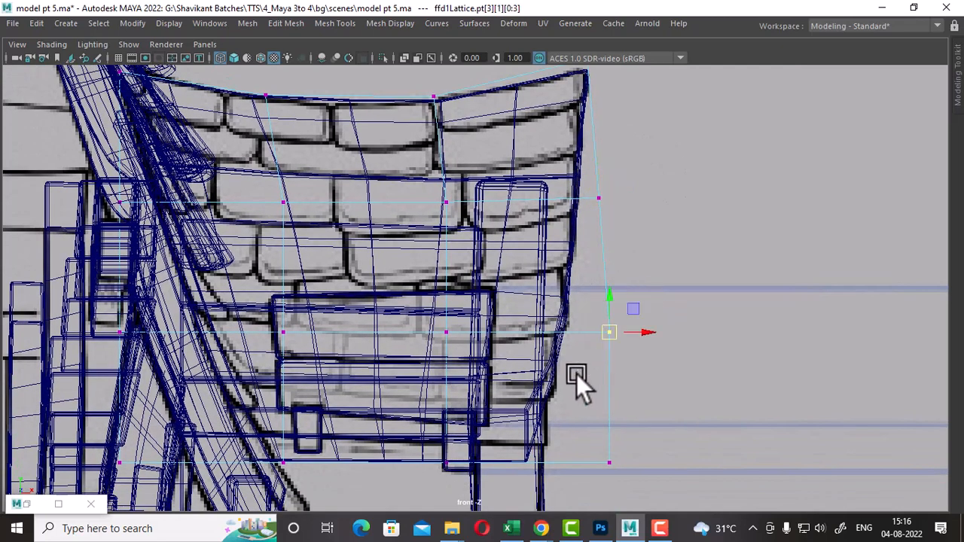
drag(599, 334, 599, 334)
drag(672, 403, 612, 461)
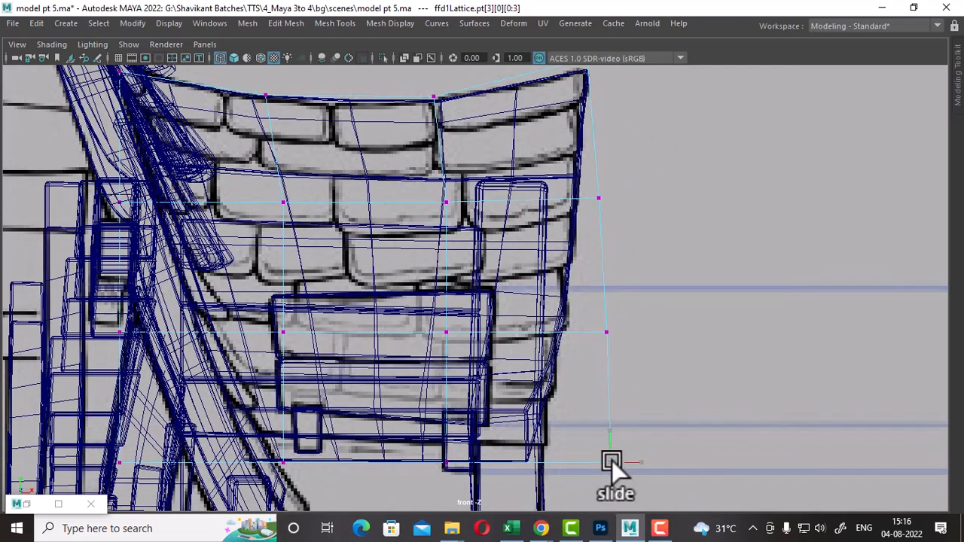
scroll(624, 447, down, 5)
Step: Leave lattice point editing and delete the construction history of the side roof and surrounding parts to bake in the deformation
key(space)
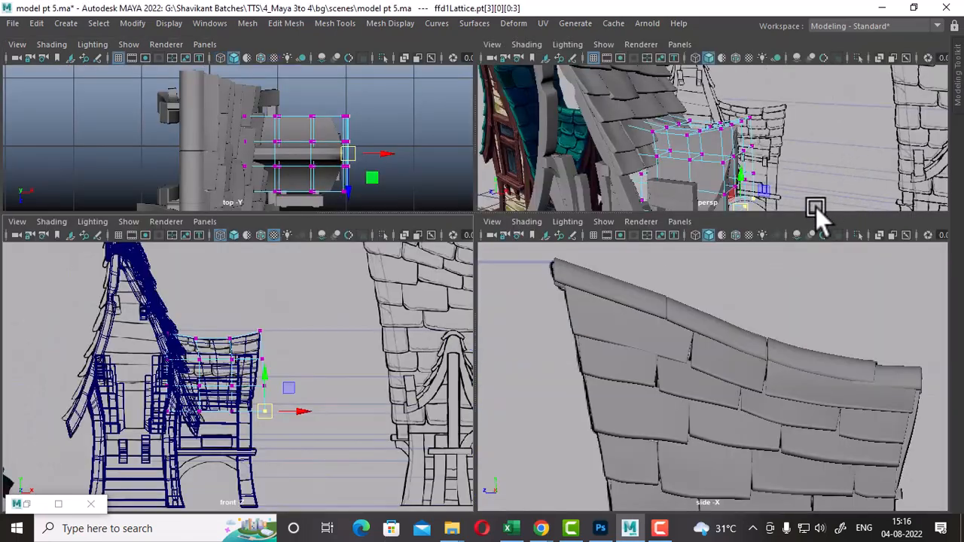
key(space)
scroll(687, 270, up, 5)
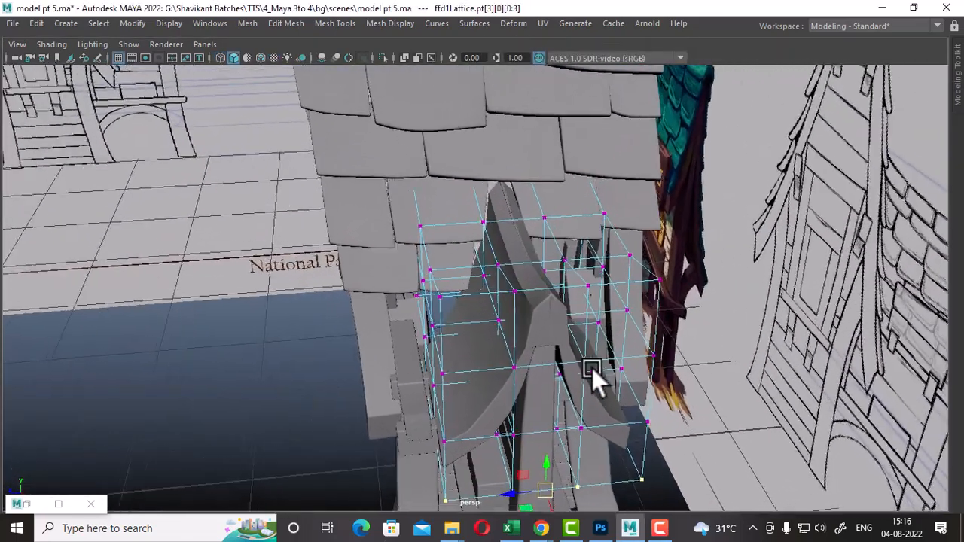
alt+right_drag(592, 368, 563, 317)
right_drag(563, 317, 692, 96)
alt+drag(542, 324, 698, 364)
alt+right_drag(699, 364, 630, 252)
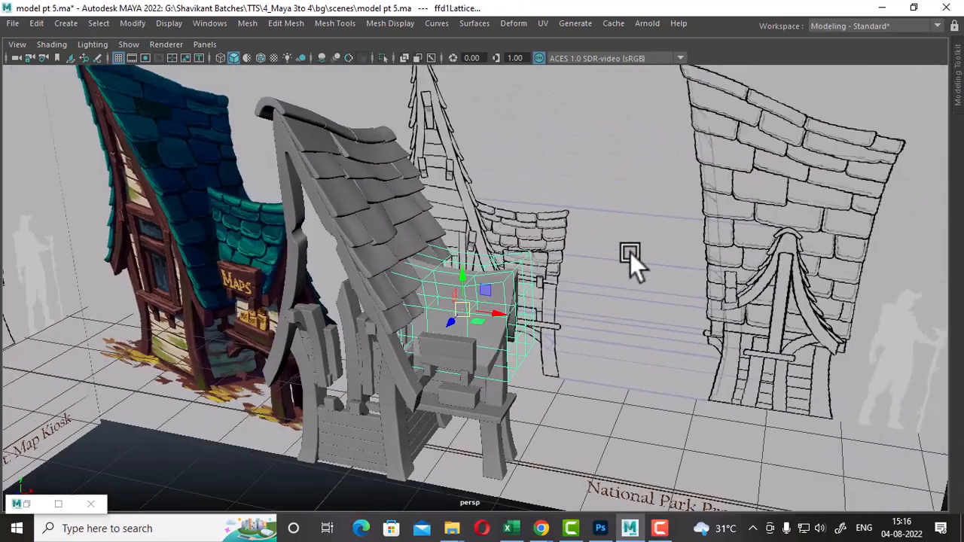
click(521, 456)
click(36, 23)
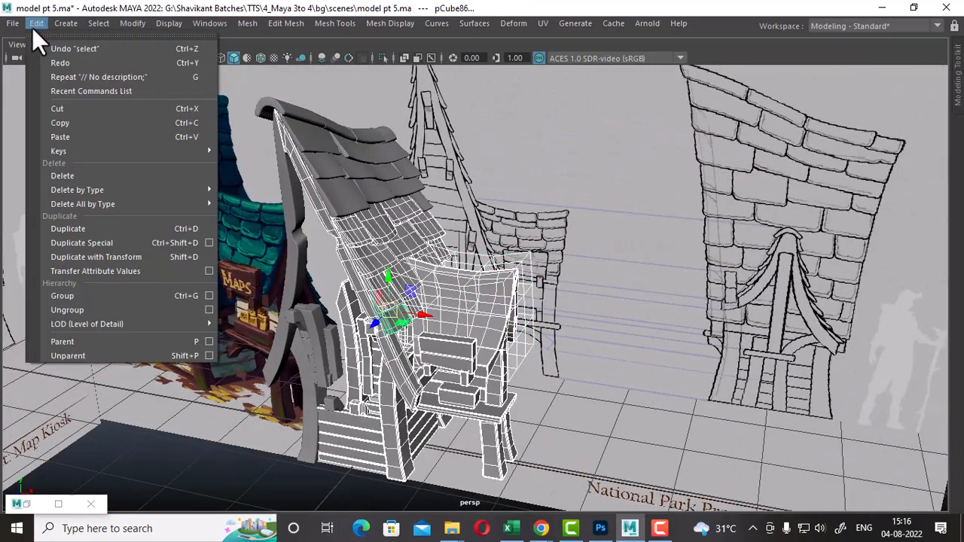
mouse_move(151, 190)
click(268, 194)
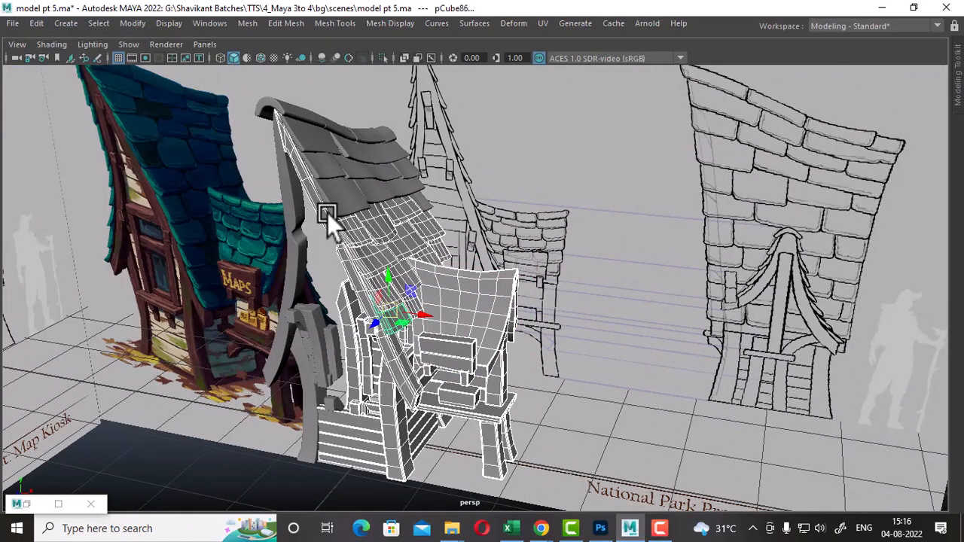
Step: Select the side roof and examine its curved shape in perspective and against the front reference drawing
click(527, 325)
alt+drag(527, 325, 422, 359)
click(512, 312)
alt+drag(511, 313, 535, 351)
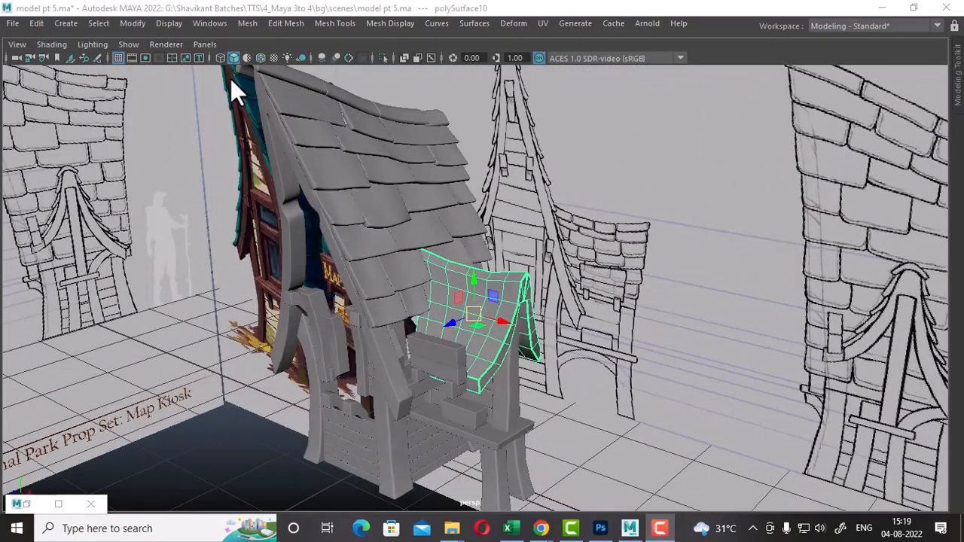
alt+drag(650, 299, 612, 337)
key(space)
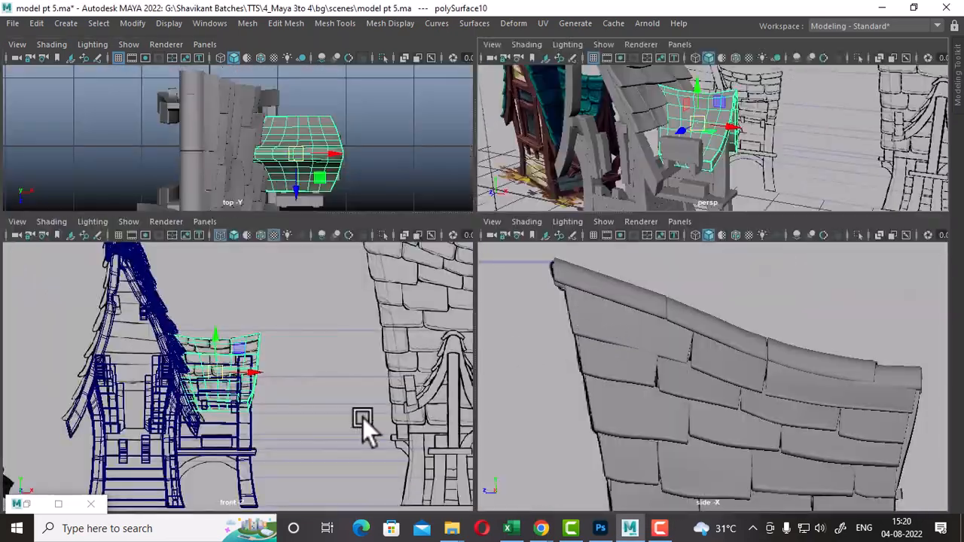
alt+middle_drag(345, 418, 402, 428)
scroll(382, 447, up, 3)
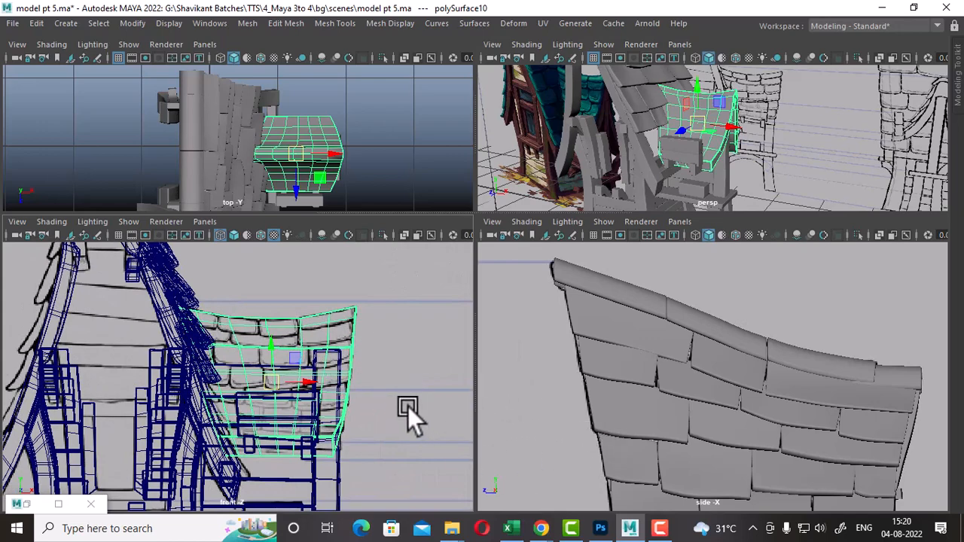
alt+middle_drag(382, 393, 374, 464)
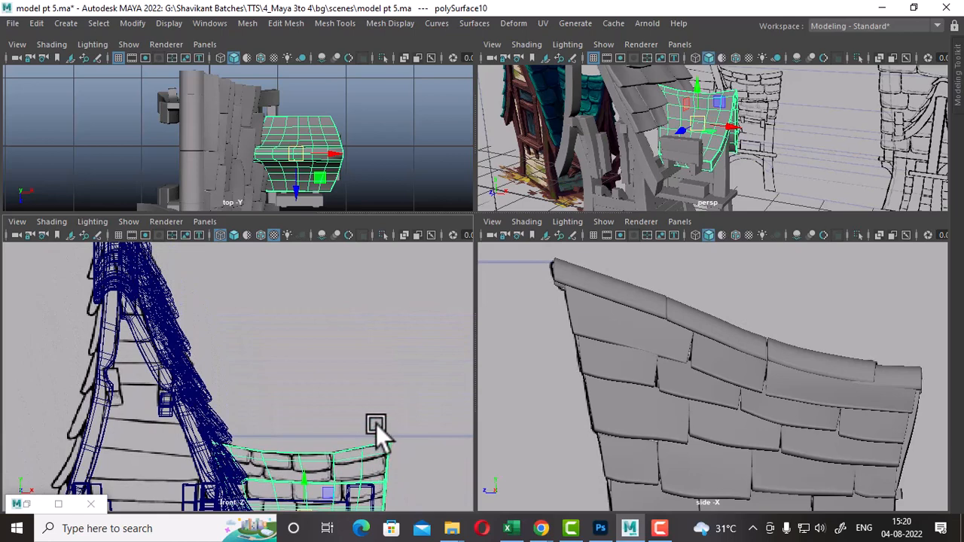
Step: Copy and paste the main roof's ridge cap pieces and move the pasted group sideways, clear of the tower
click(662, 312)
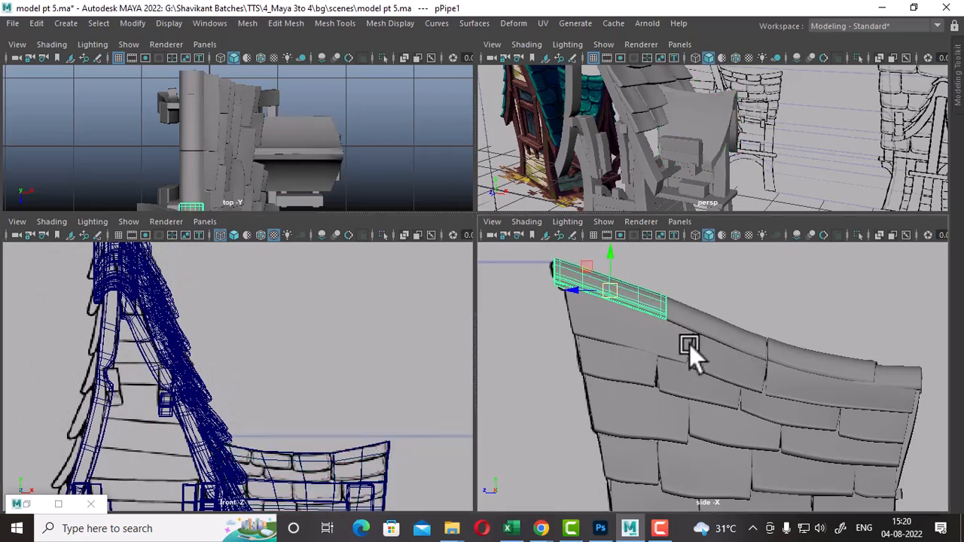
shift+drag(700, 319, 897, 373)
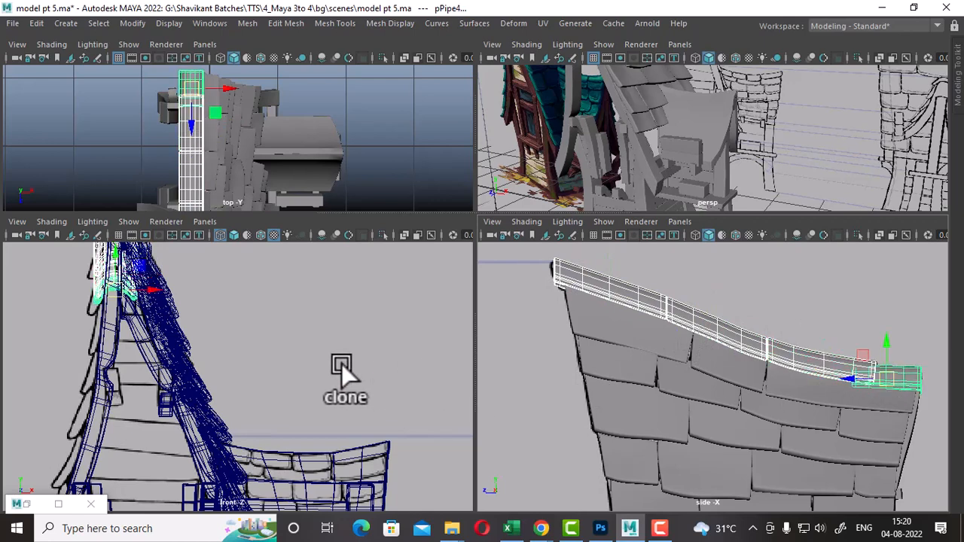
scroll(284, 390, down, 3)
scroll(675, 95, down, 3)
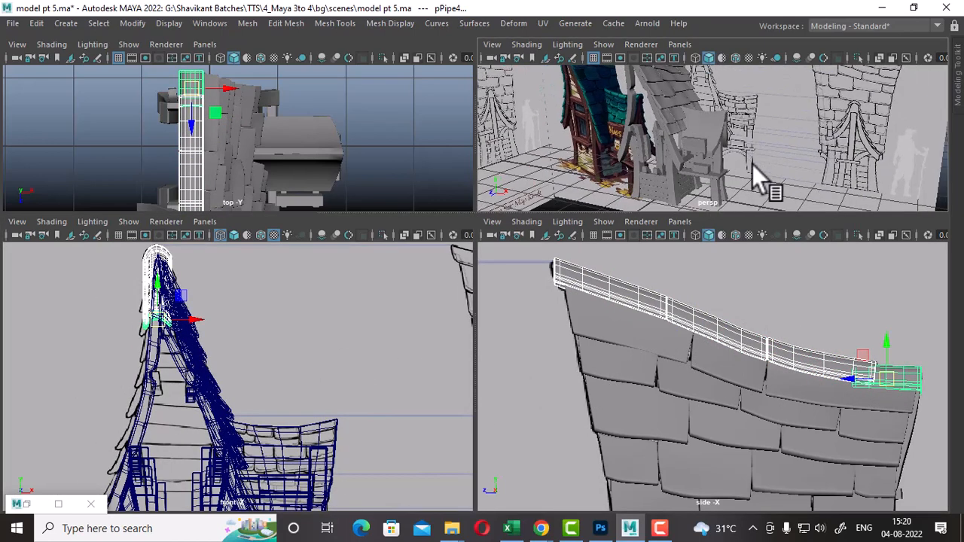
key(f)
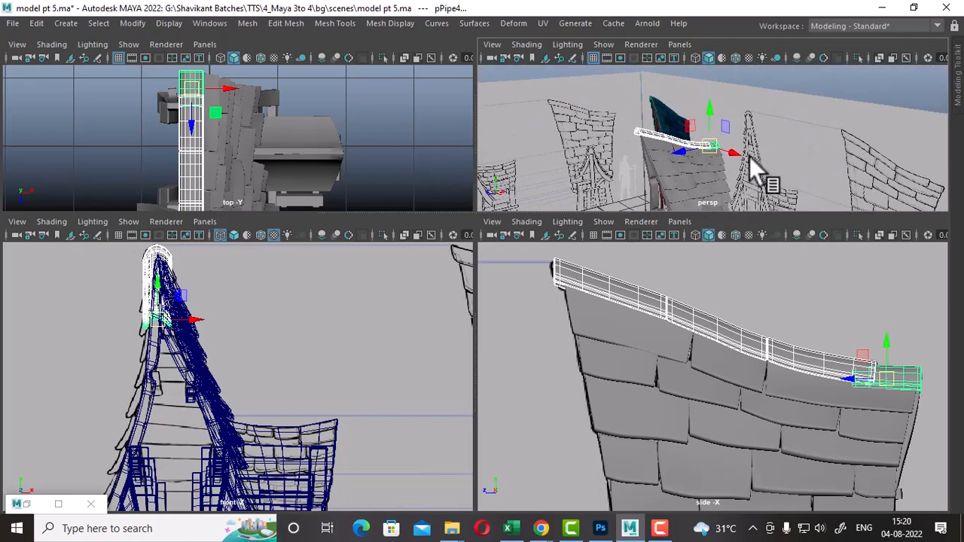
alt+drag(758, 209, 765, 186)
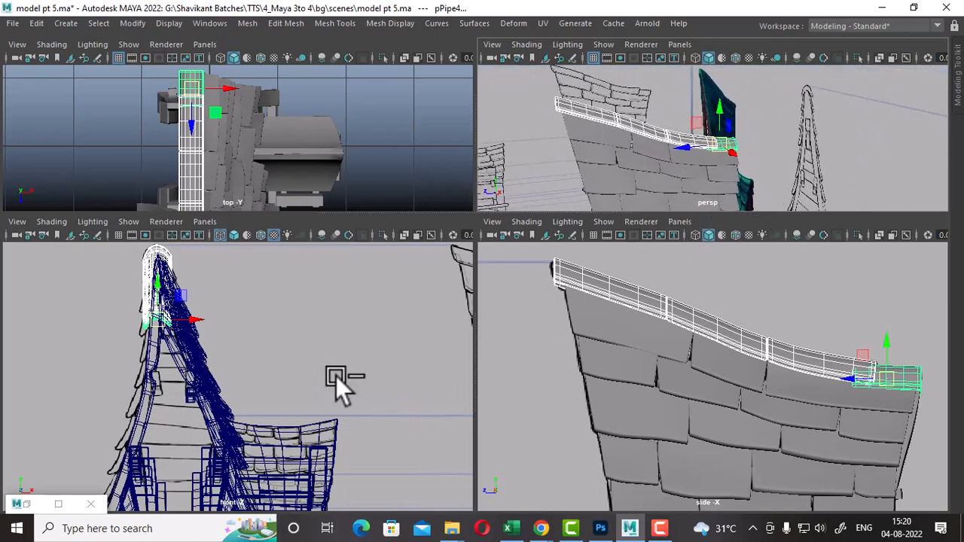
key(Up)
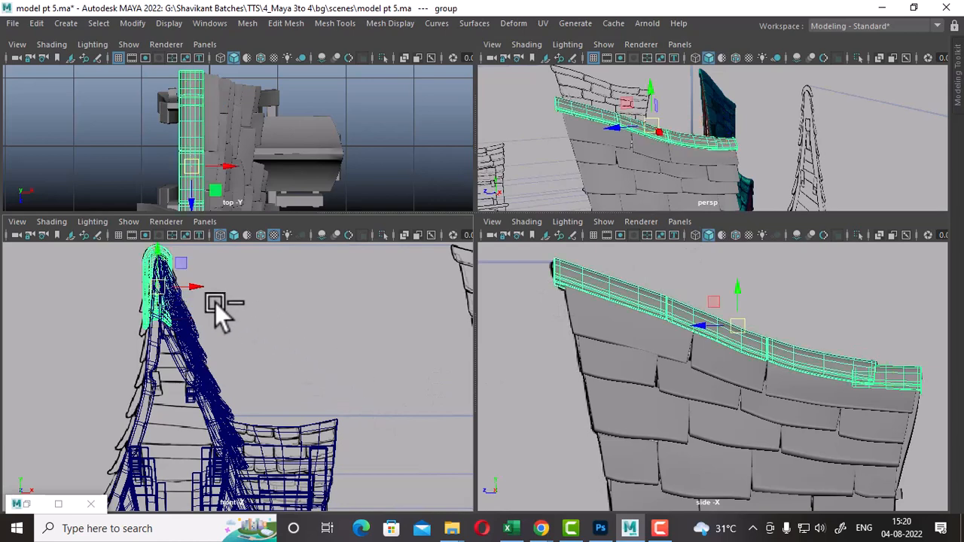
drag(192, 284, 359, 287)
key(ctrl+z)
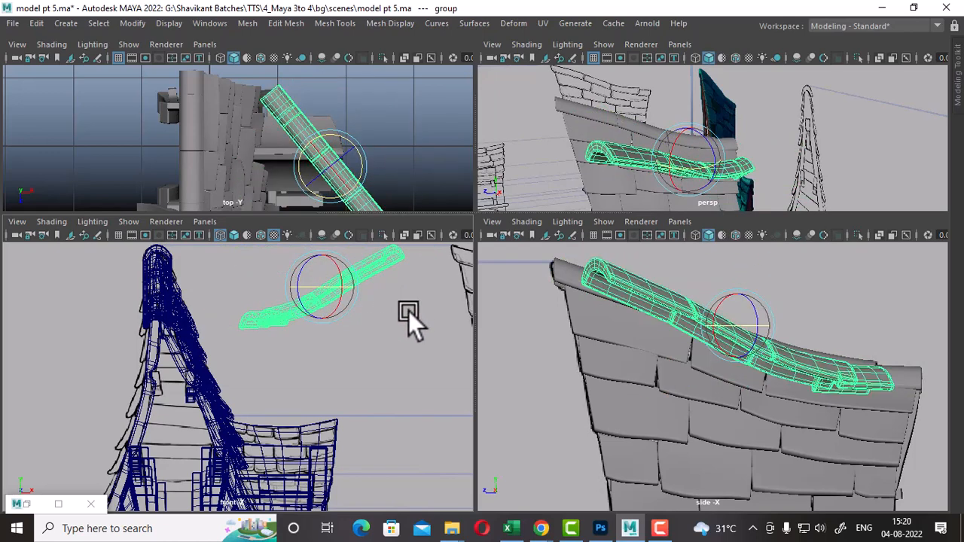
Step: Set the pasted ridge cap group's Rotate Y to 90
key(space)
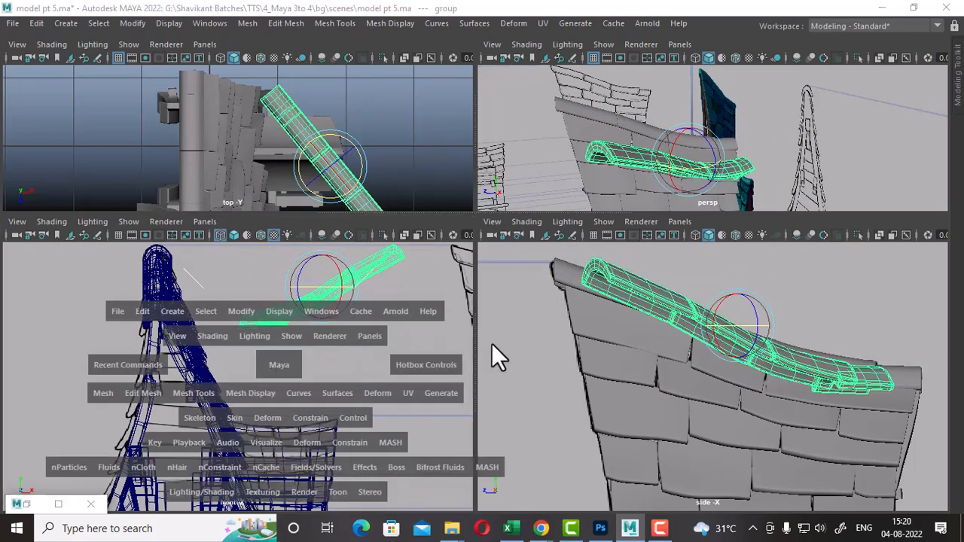
drag(492, 344, 635, 343)
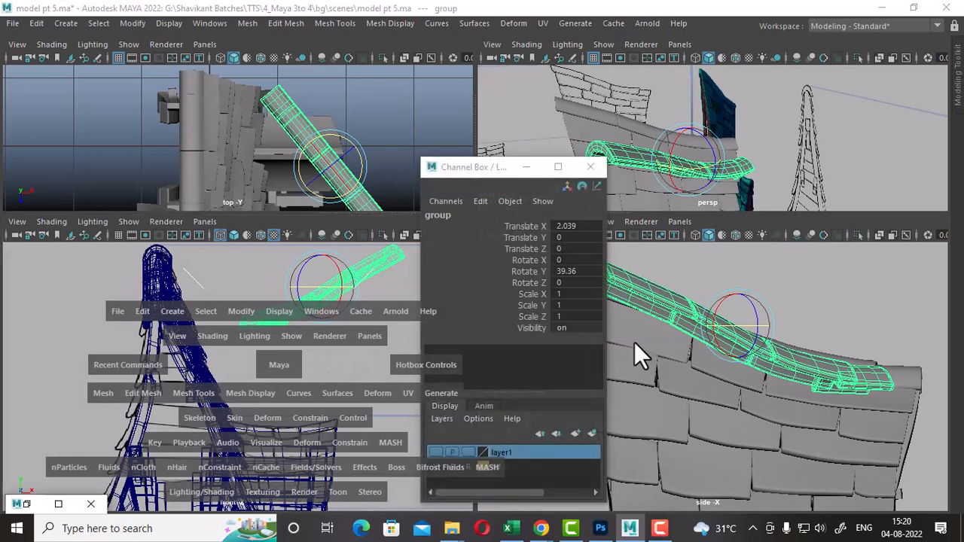
click(572, 271)
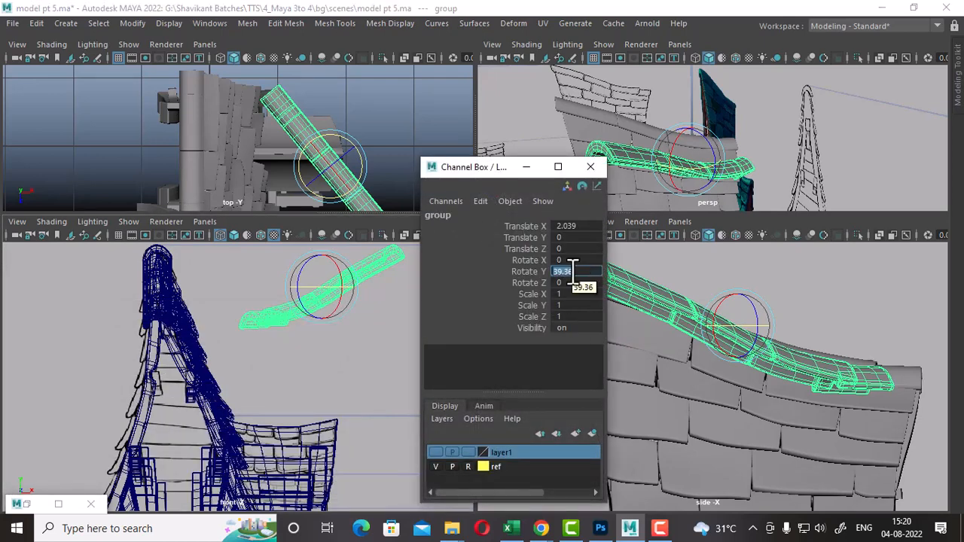
text(90)
key(Return)
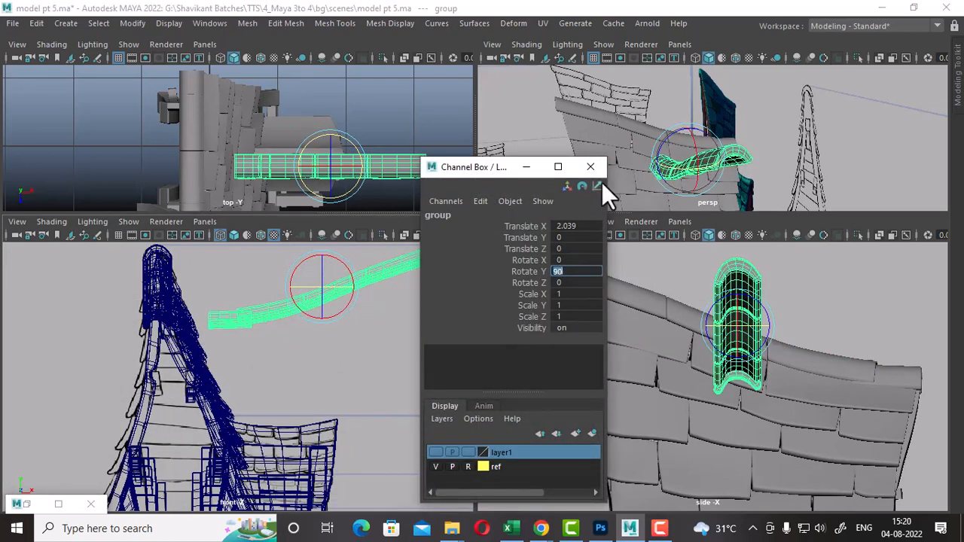
click(591, 166)
Step: Move the rotated ridge cap group down in the front view to just above the side roof's ridge
scroll(344, 424, up, 2)
key(w)
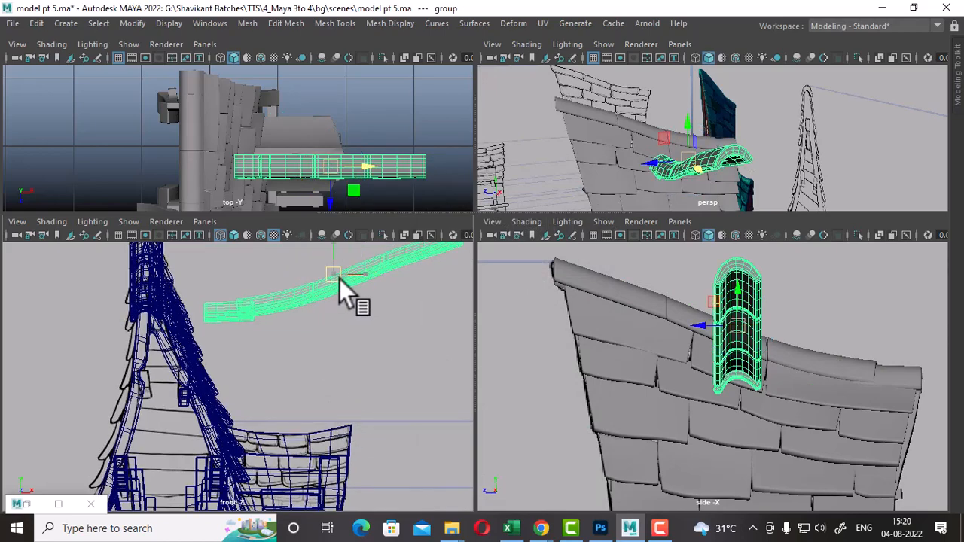
drag(339, 278, 333, 408)
alt+middle_drag(334, 409, 262, 339)
alt+right_drag(262, 339, 372, 494)
alt+middle_drag(332, 338, 348, 370)
drag(308, 319, 351, 300)
alt+right_drag(339, 372, 312, 410)
Step: Scale the ridge cap group down and fit one of its pieces to the outer end of the side roof's ridge
key(r)
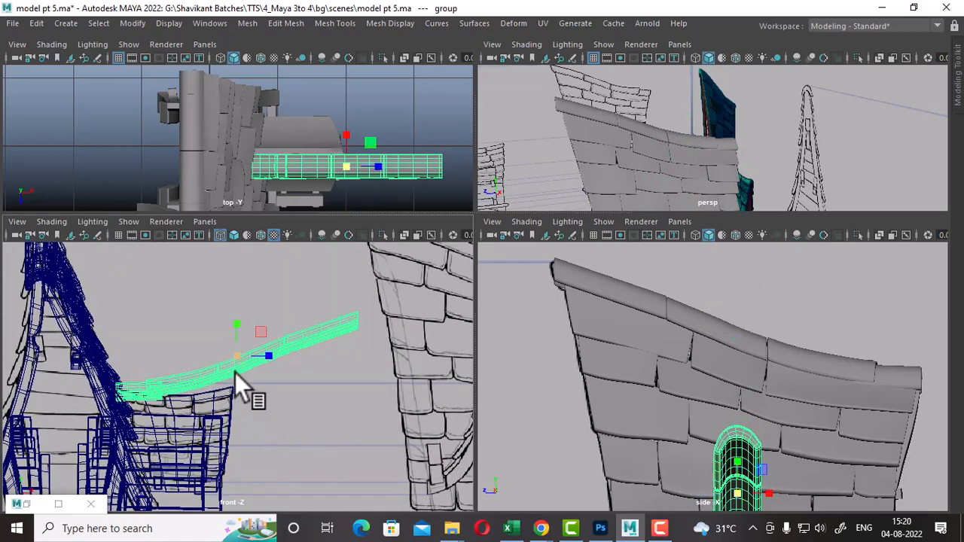
middle_drag(234, 372, 190, 383)
key(w)
alt+right_drag(190, 383, 286, 400)
middle_drag(286, 398, 443, 320)
alt+middle_drag(425, 400, 375, 393)
mouse_move(399, 415)
alt+right_down()
mouse_move(385, 377)
mouse_move(387, 425)
alt+right_up()
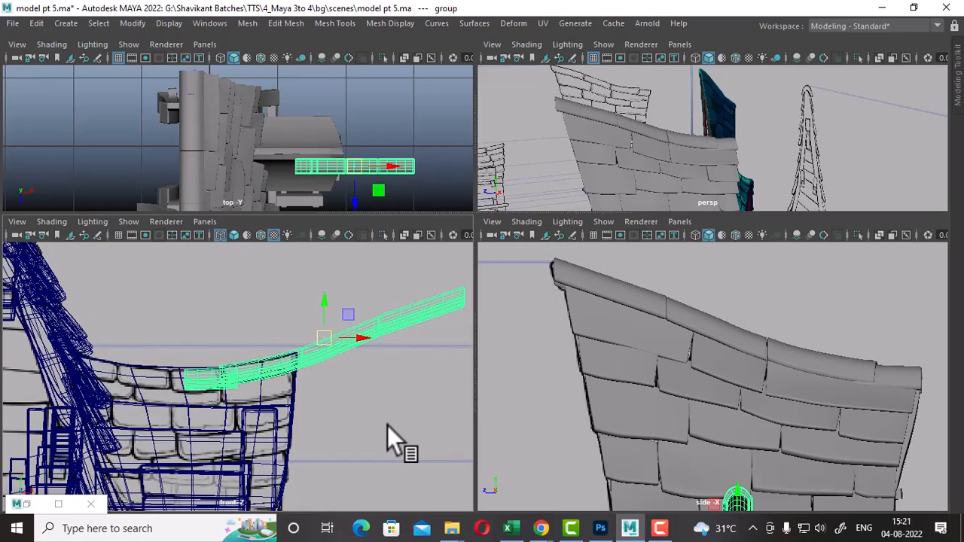
Step: Select the short end piece of the pasted ridge caps and move it to the tower end of the side roof's ridge
click(388, 425)
click(328, 356)
alt+right_drag(374, 357, 394, 366)
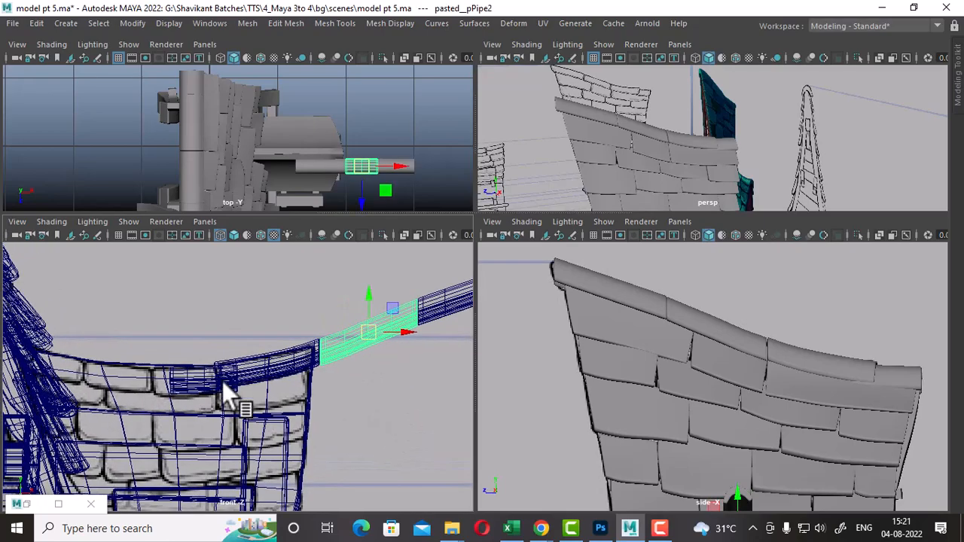
click(193, 375)
alt+middle_drag(193, 375, 261, 360)
alt+right_drag(261, 360, 290, 407)
drag(312, 360, 188, 358)
alt+right_drag(162, 353, 185, 426)
alt+middle_drag(113, 329, 225, 355)
alt+right_drag(226, 355, 254, 425)
drag(229, 375, 60, 342)
alt+middle_drag(106, 350, 202, 368)
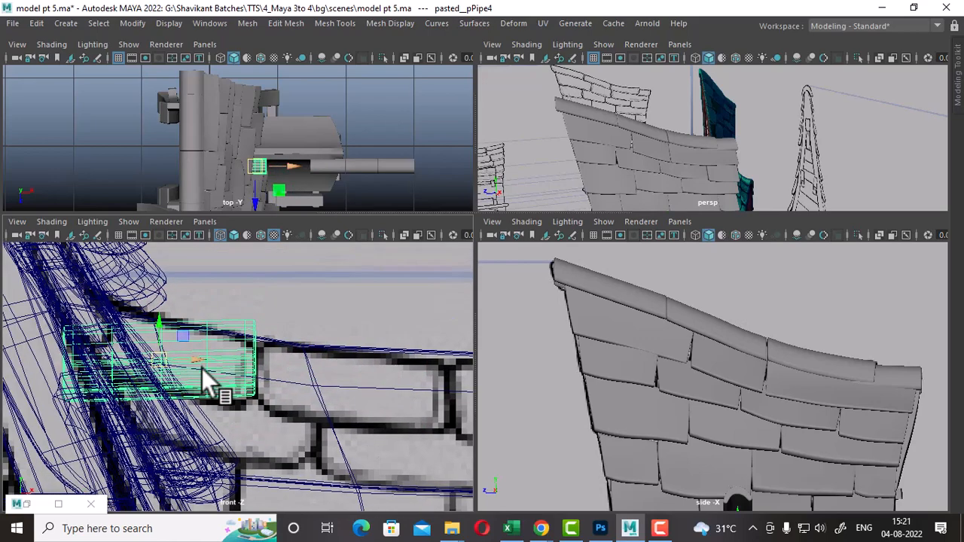
alt+right_drag(202, 368, 225, 379)
key(e)
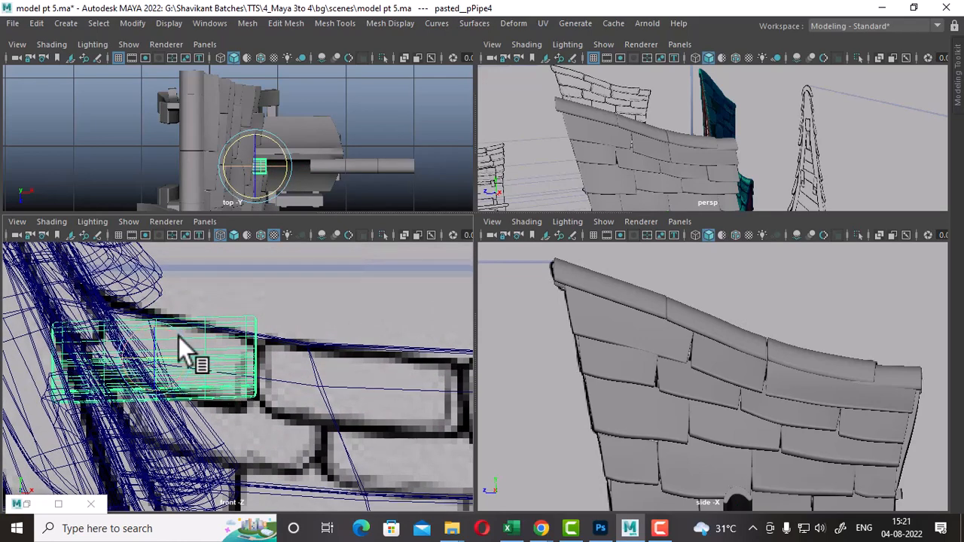
Step: Move the ridge cap piece just beyond the roof's outer tip onto the middle of the side roof's ridge
scroll(179, 336, down, 8)
alt+middle_drag(329, 367, 299, 360)
alt+right_drag(299, 360, 383, 402)
click(383, 331)
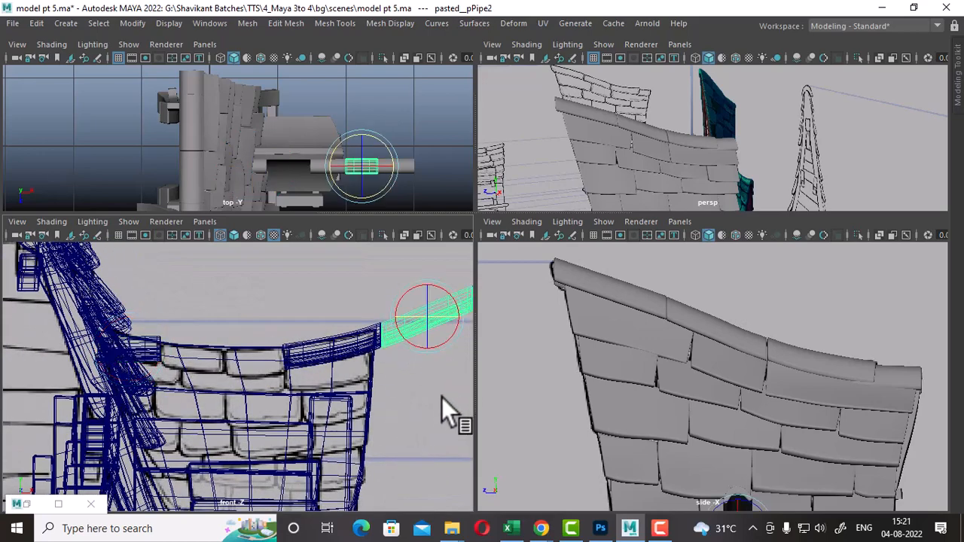
key(w)
drag(425, 319, 271, 348)
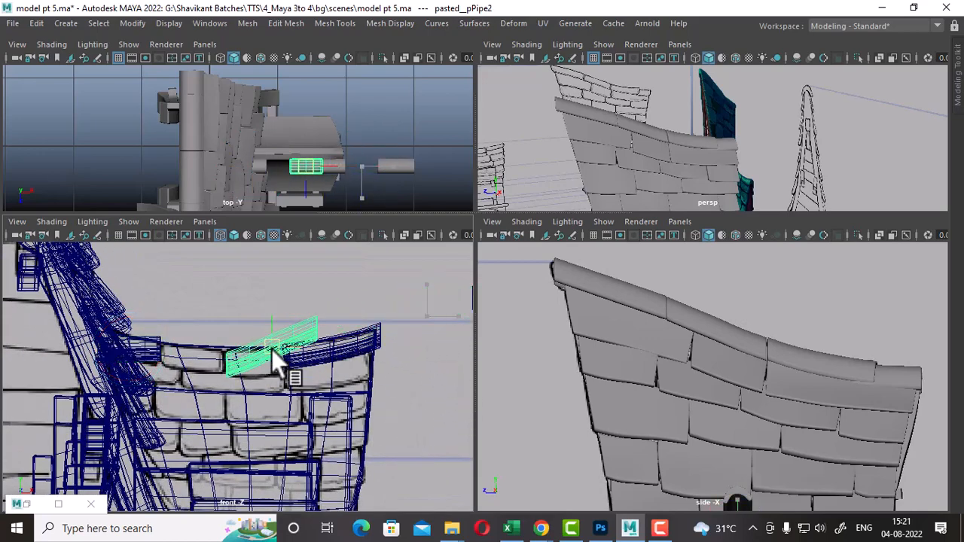
alt+right_drag(271, 349, 360, 426)
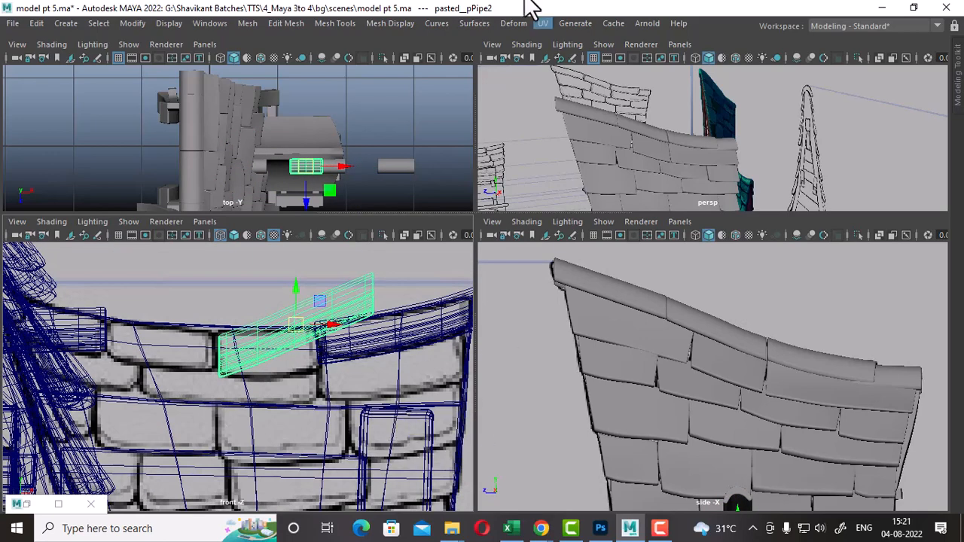
Step: Create a lattice with 2 x 2 x 2 divisions around the slanted ridge cap piece in the middle of the side roof's ridge
click(514, 23)
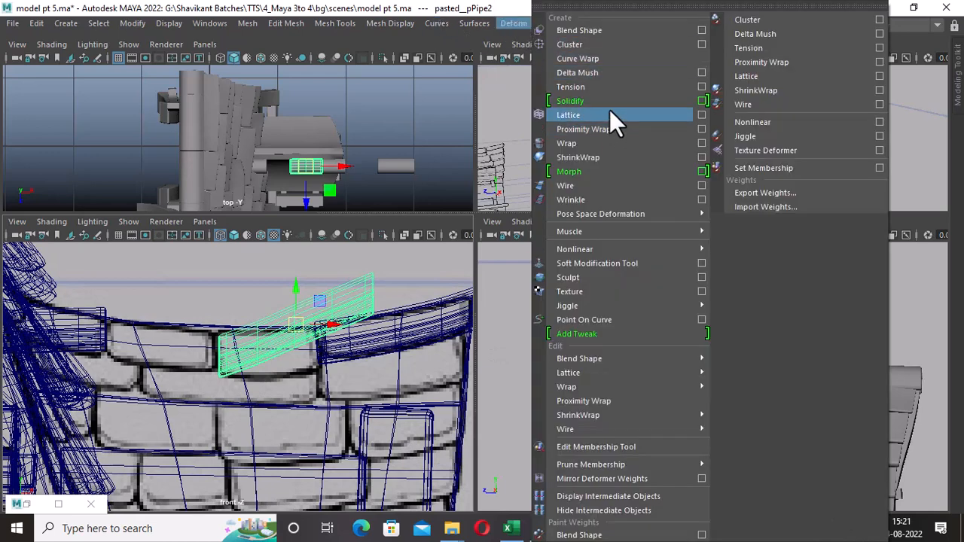
click(701, 115)
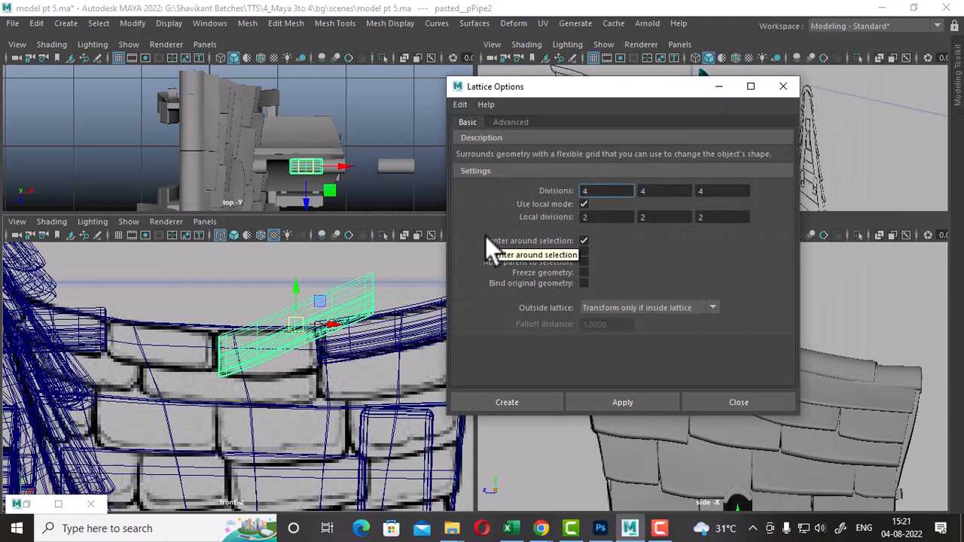
text(2)
key(Tab)
text(2)
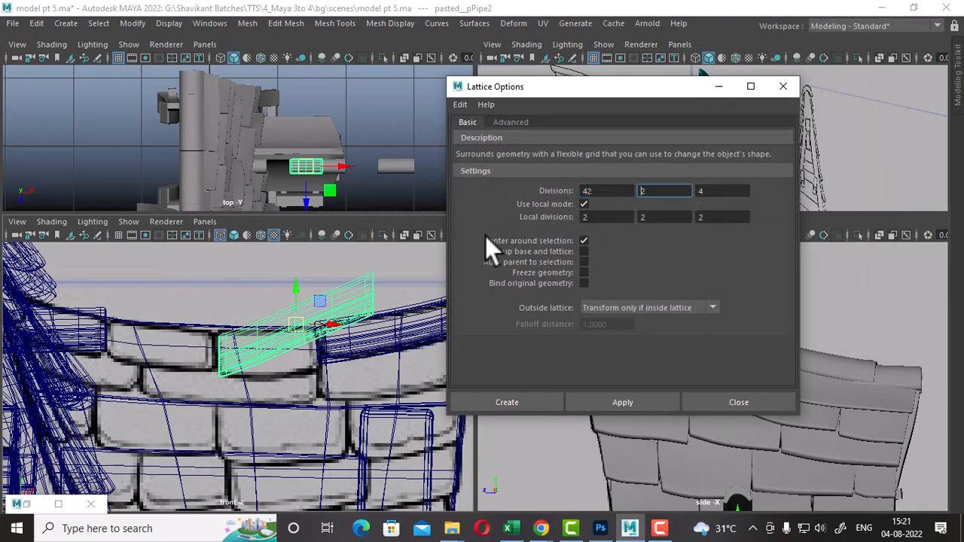
key(Tab)
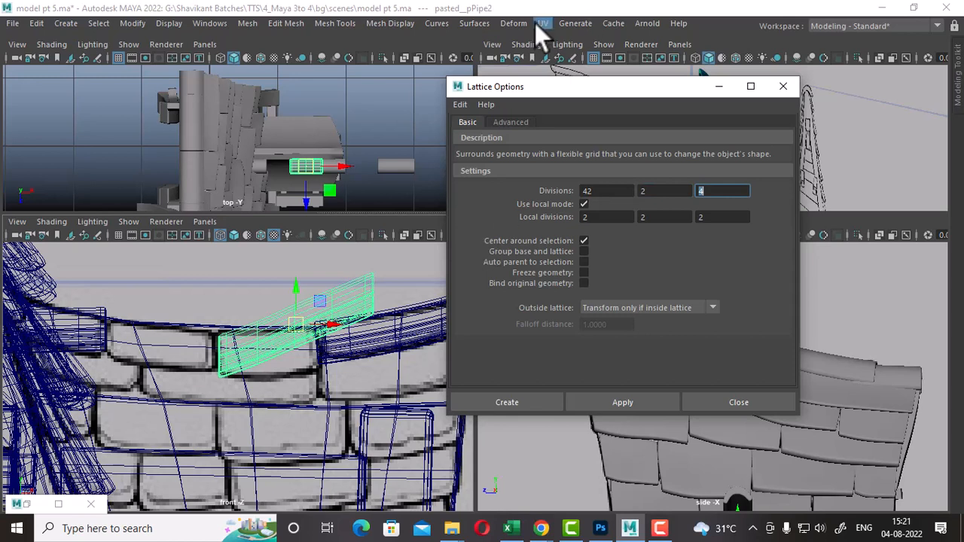
click(614, 190)
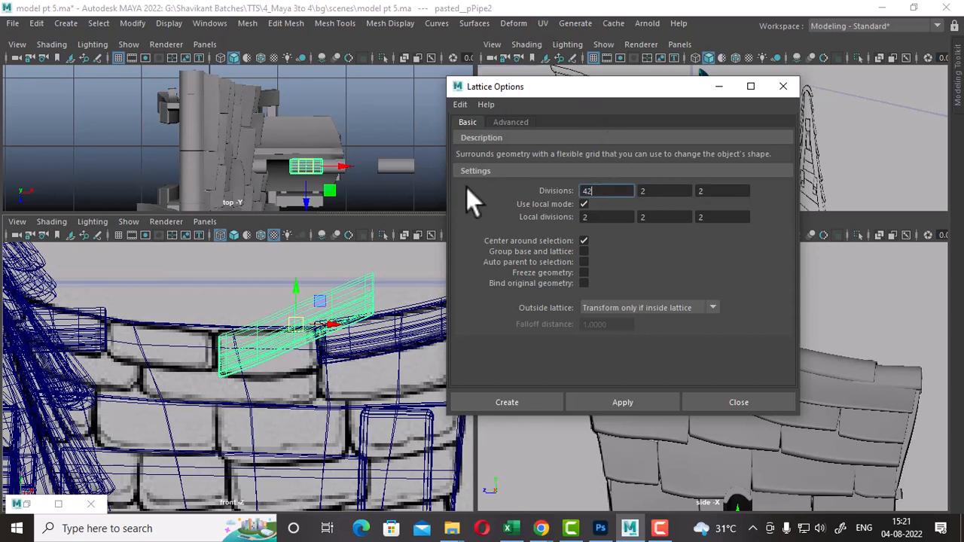
key(BackSpace)
key(BackSpace)
text(2)
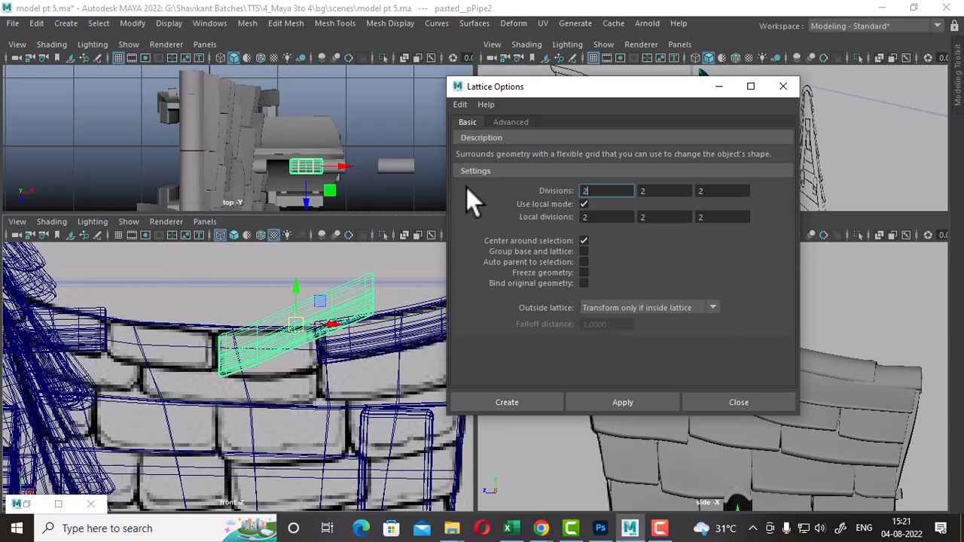
click(511, 404)
Step: Move the lattice points at both ends of the middle ridge cap piece in the front view to fit the piece to the reference ridge
alt+middle_drag(311, 354, 239, 405)
right_drag(349, 289, 340, 140)
drag(347, 300, 271, 501)
drag(311, 375, 255, 422)
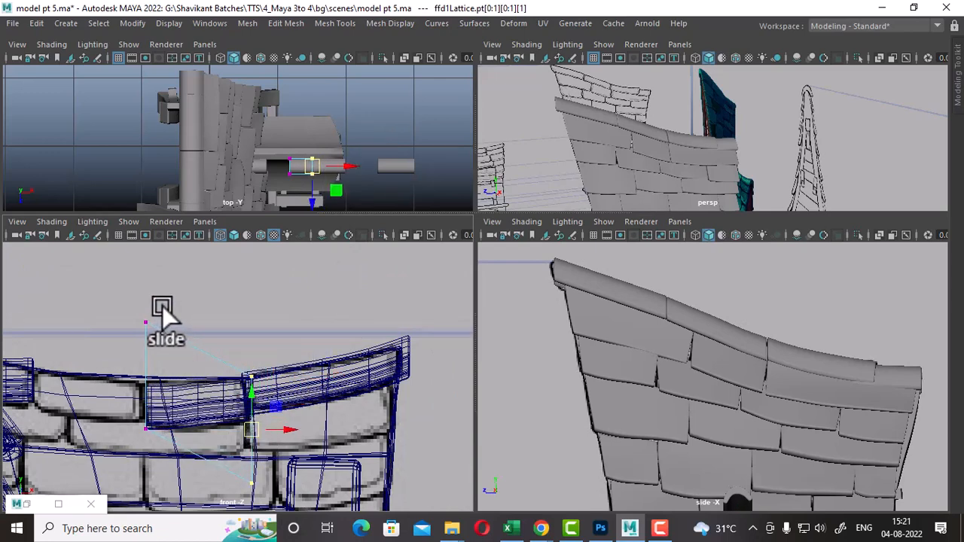
drag(162, 306, 129, 379)
drag(149, 331, 148, 318)
alt+drag(797, 193, 779, 180)
alt+middle_drag(779, 180, 755, 98)
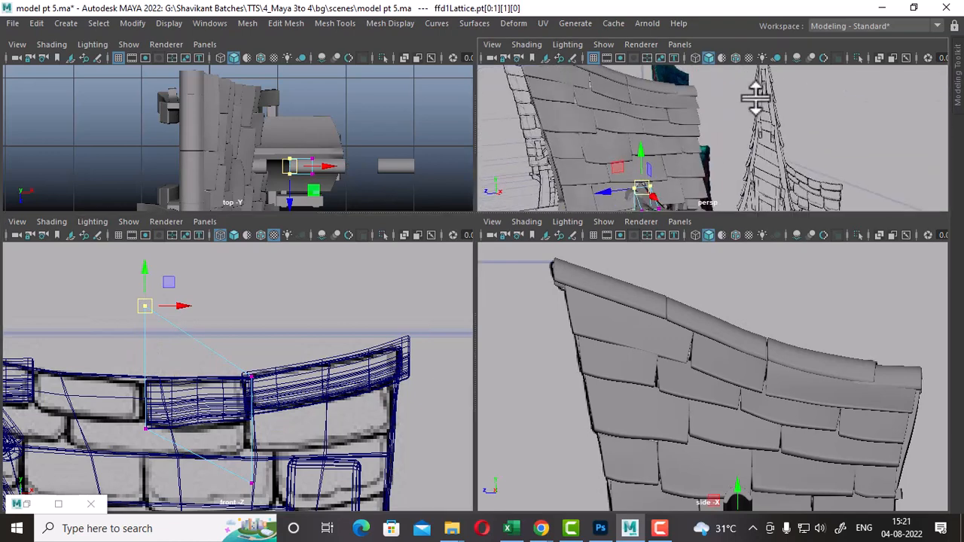
alt+drag(756, 98, 768, 123)
key(f)
scroll(792, 181, down, 4)
right_drag(253, 358, 318, 110)
click(204, 407)
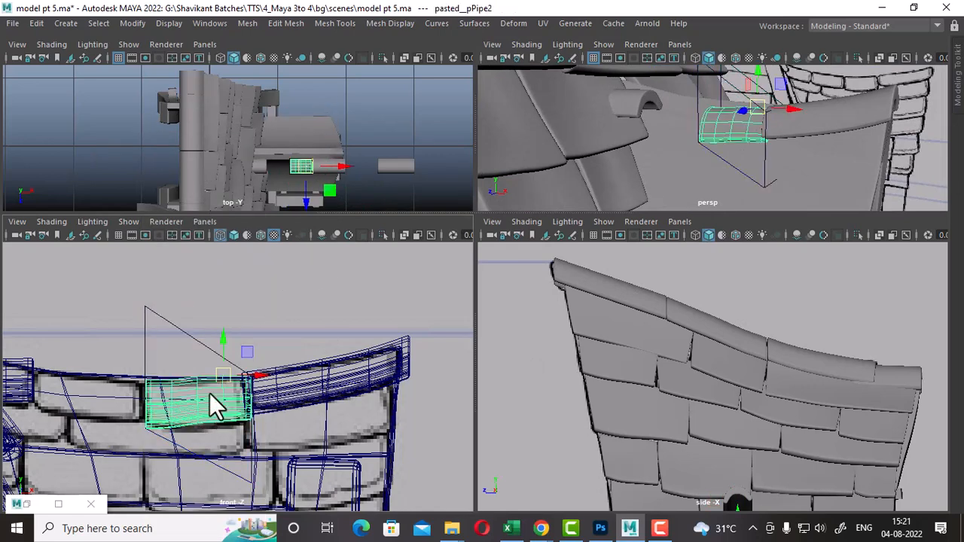
Step: Duplicate the tower-end ridge cap piece and move the copy into the gap beside the lattice-deformed piece
alt+middle_drag(211, 403, 297, 383)
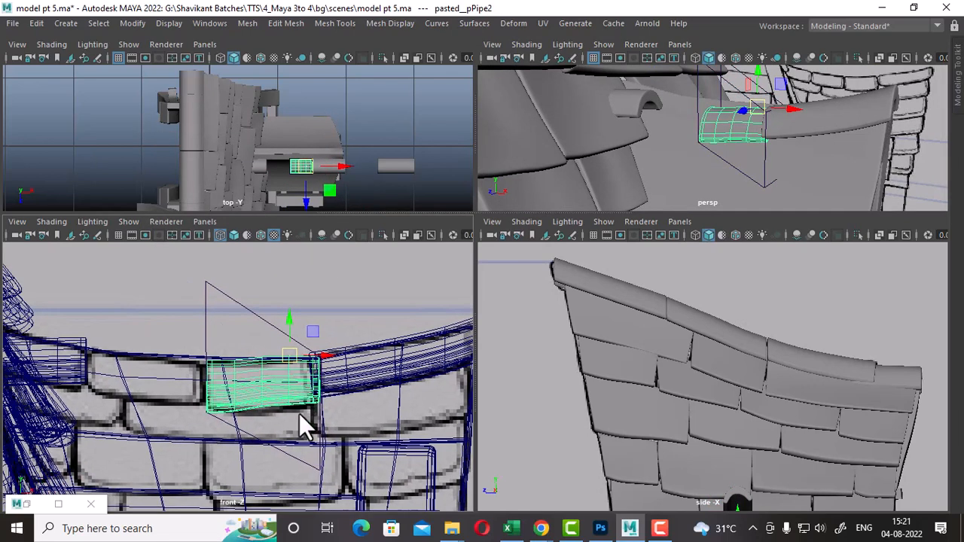
click(79, 363)
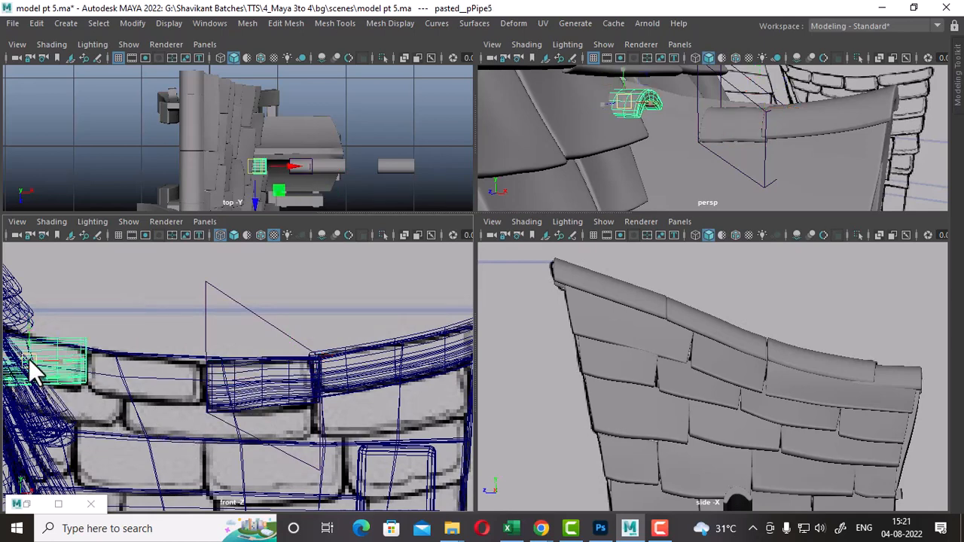
drag(28, 359, 145, 376)
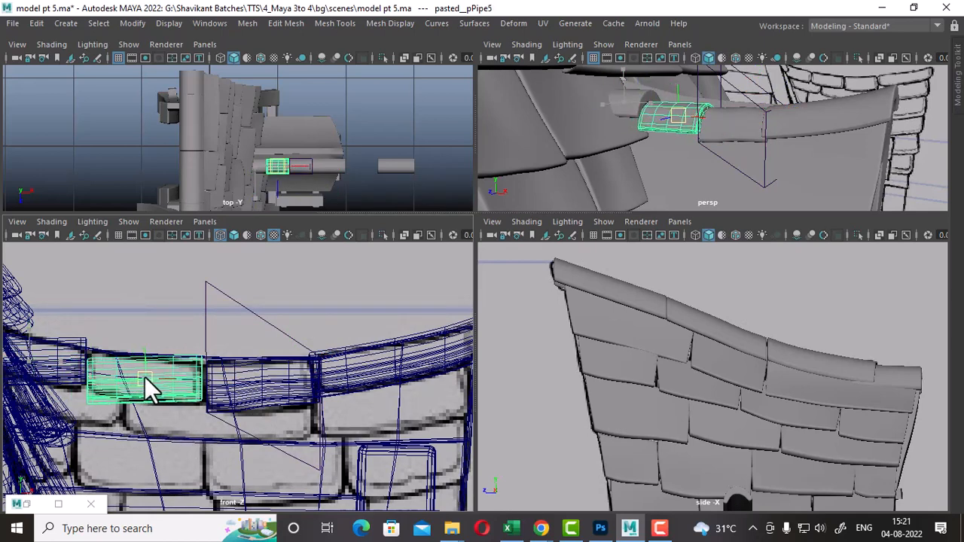
Step: Select the vertices at the tower-side end of the duplicated ridge cap piece with soft selection turned on
scroll(155, 386, up, 3)
scroll(220, 390, up, 3)
alt+middle_drag(168, 397, 260, 409)
right_click(278, 305)
right_drag(278, 305, 184, 137)
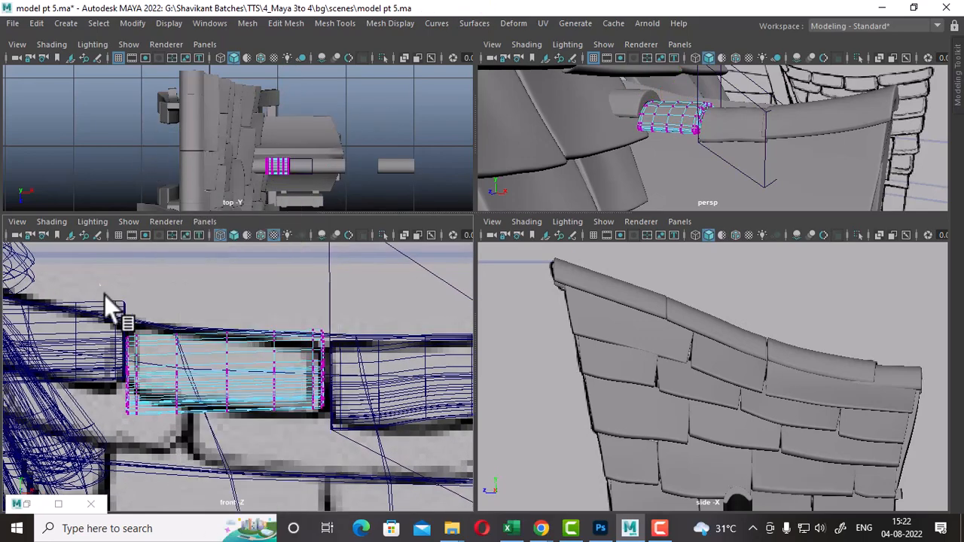
drag(108, 307, 120, 400)
scroll(124, 388, up, 1)
key(b)
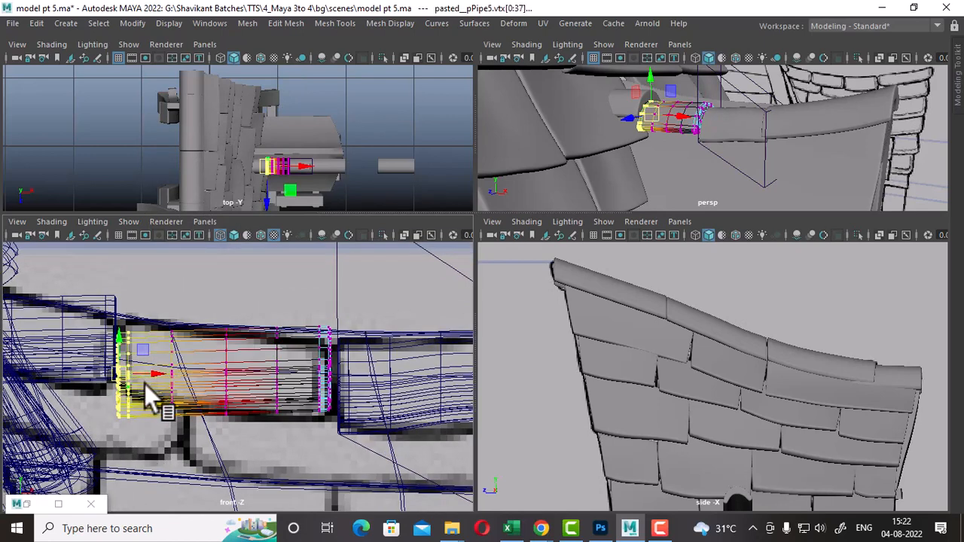
drag(116, 374, 126, 353)
key(ctrl+z)
key(ctrl+z)
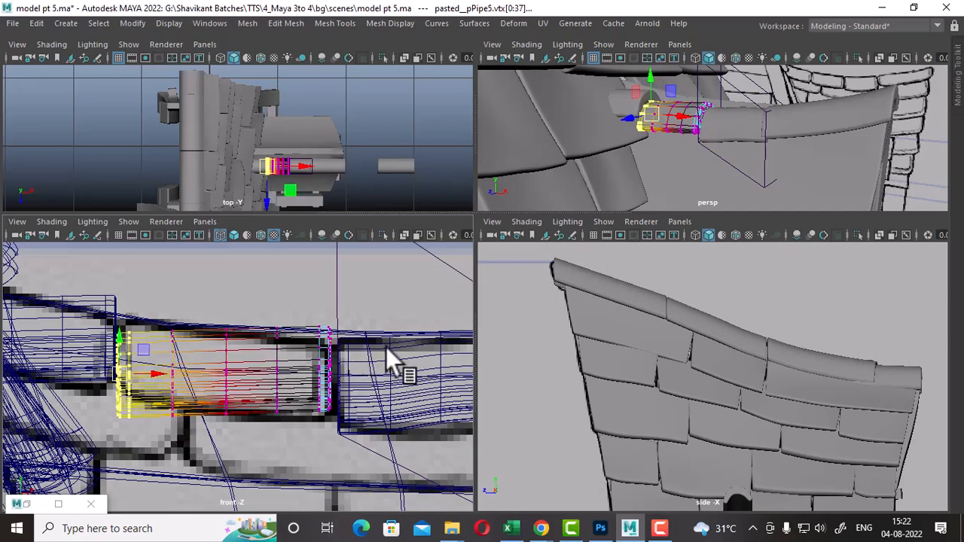
Step: Show the status line, open the Modeling Toolkit and set the Transform Constraint to Off
key(space)
drag(678, 317, 725, 303)
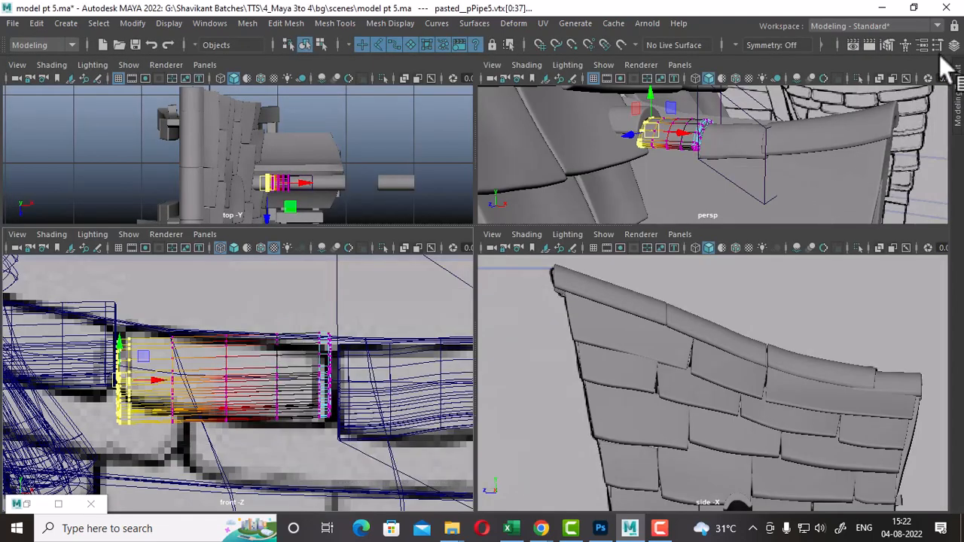
click(937, 44)
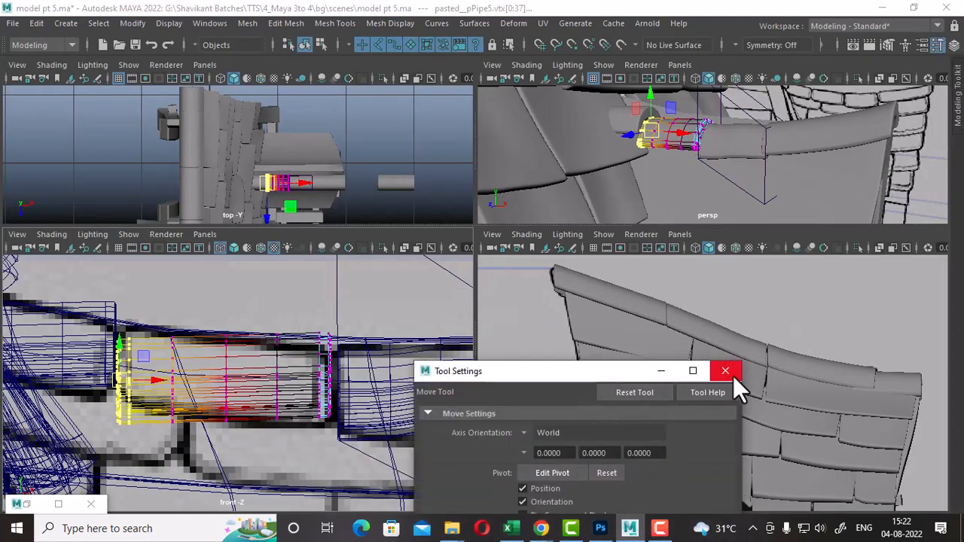
click(725, 372)
click(905, 39)
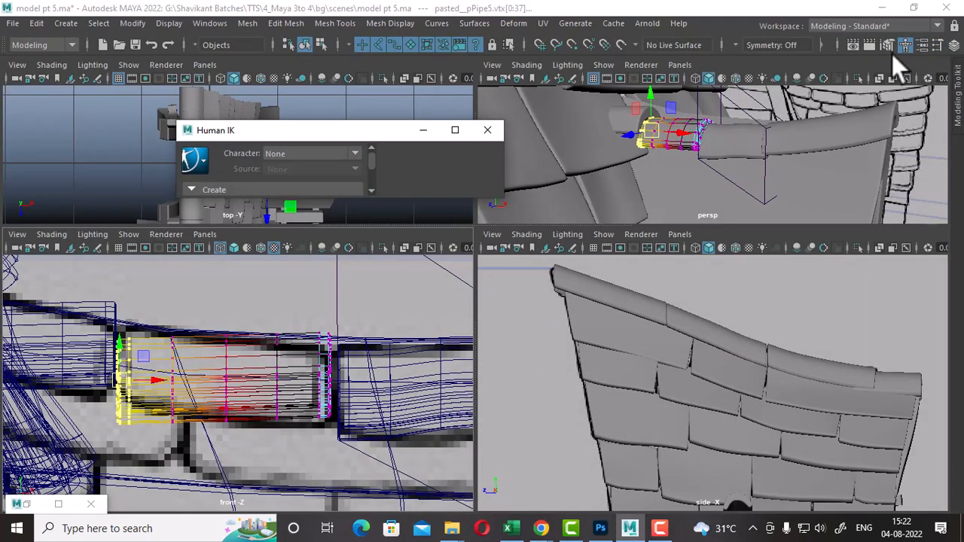
click(487, 131)
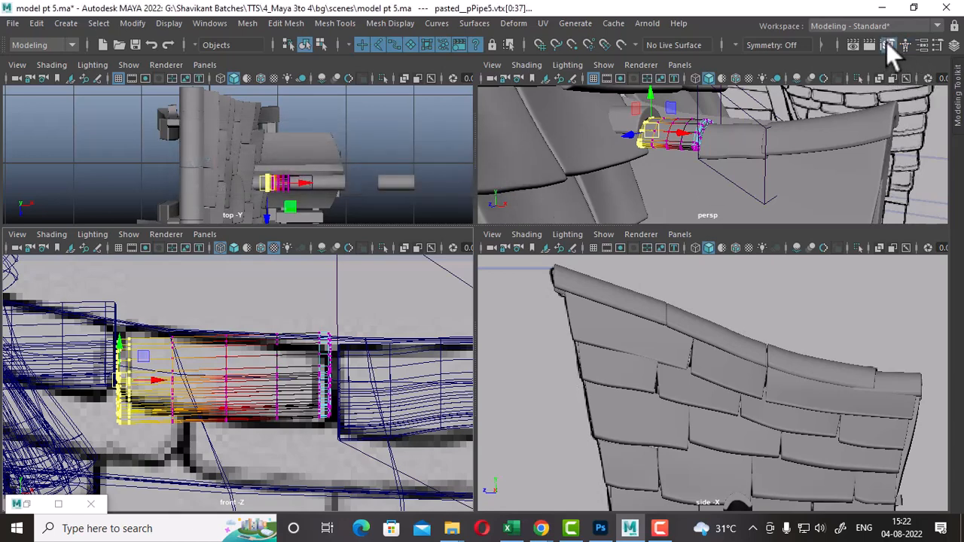
click(888, 44)
click(886, 226)
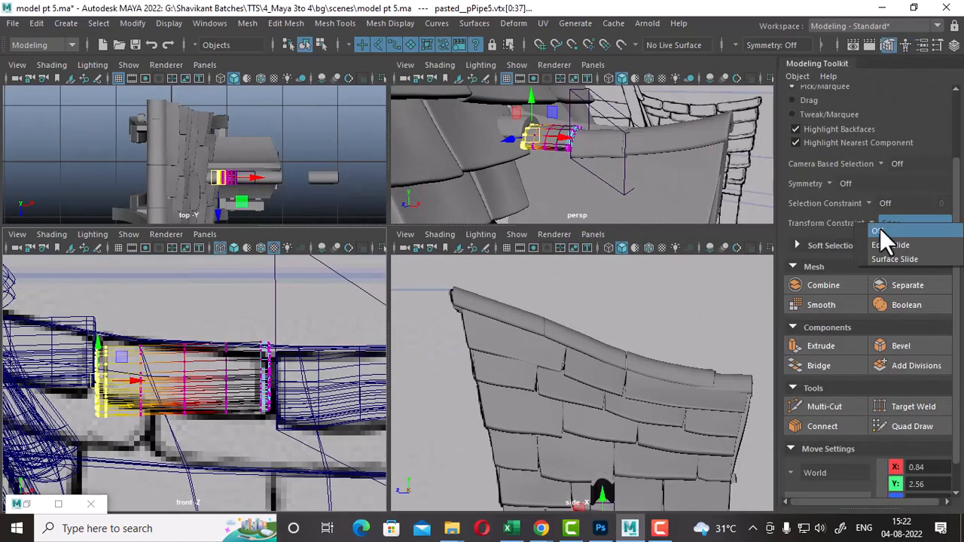
Step: Raise the tower-side end of the duplicated ridge cap piece and slightly lower its other end to follow the curved ridge
scroll(114, 401, up, 3)
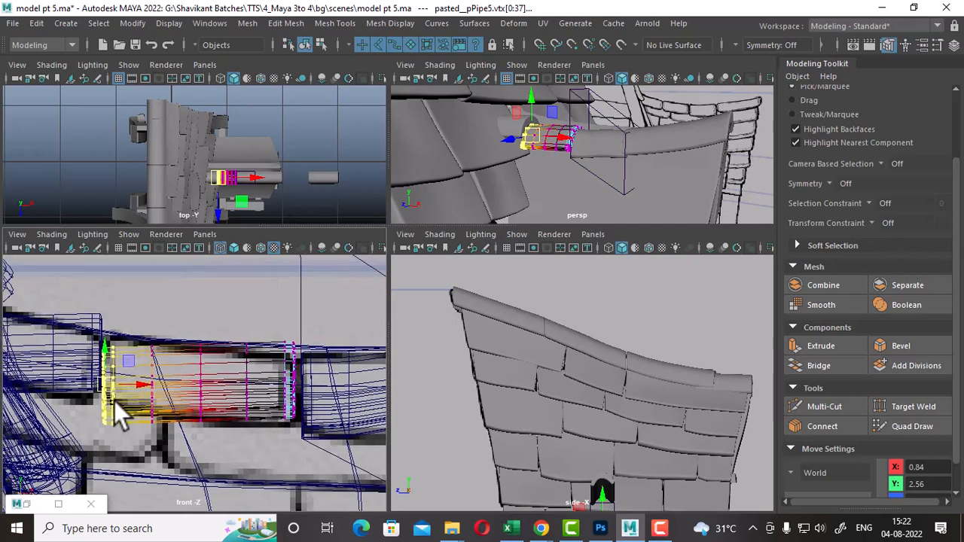
drag(114, 345, 111, 324)
scroll(247, 389, up, 1)
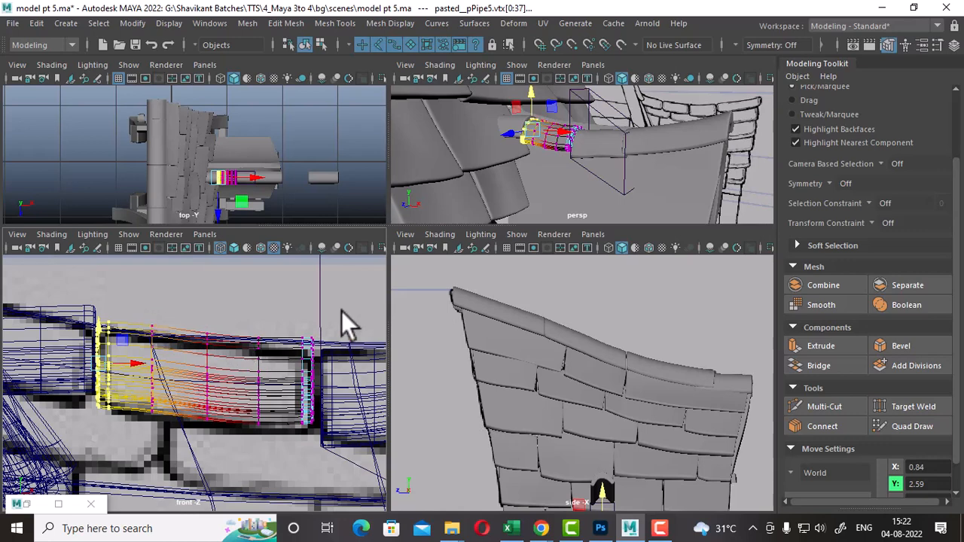
drag(309, 452, 309, 451)
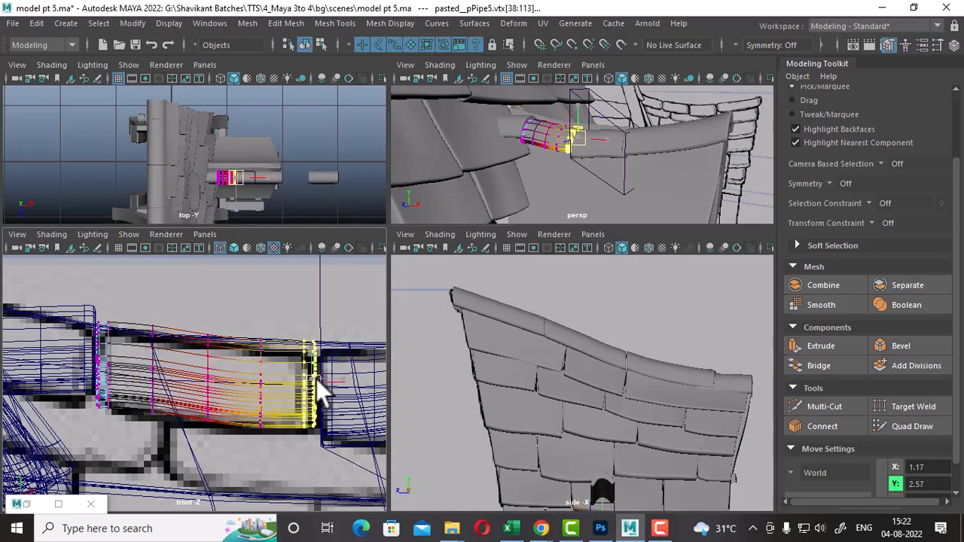
mouse_move(615, 159)
alt+mouse_down()
mouse_move(646, 173)
mouse_move(618, 158)
alt+mouse_up()
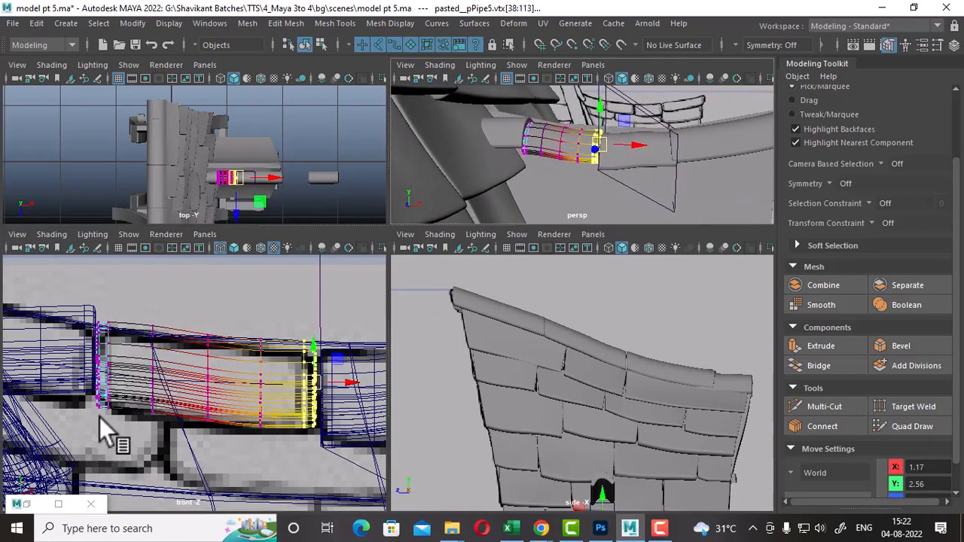
Step: Lower the outer end vertices of the tower-end ridge cap piece slightly to meet the neighbouring piece
alt+middle_drag(101, 430, 175, 374)
click(157, 319)
click(168, 306)
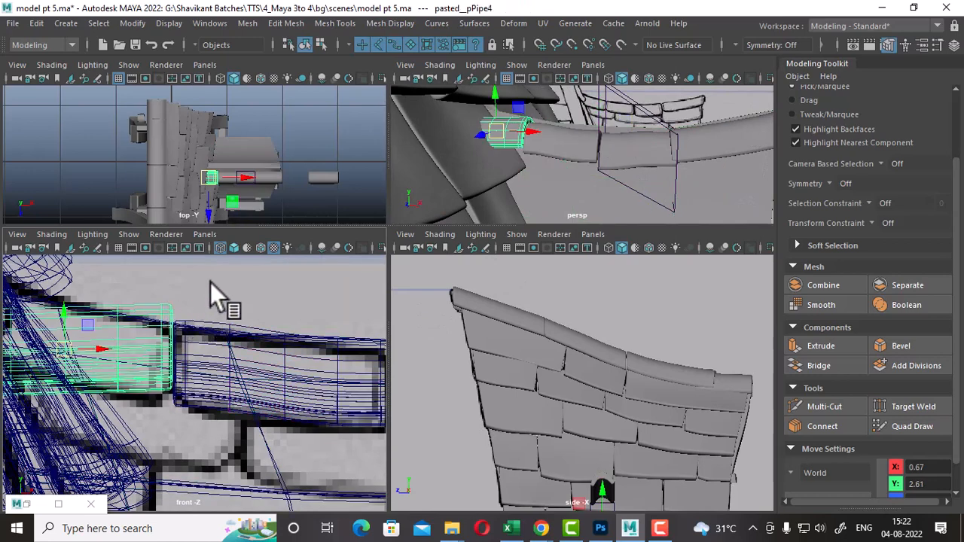
right_drag(211, 282, 120, 138)
drag(181, 327, 143, 416)
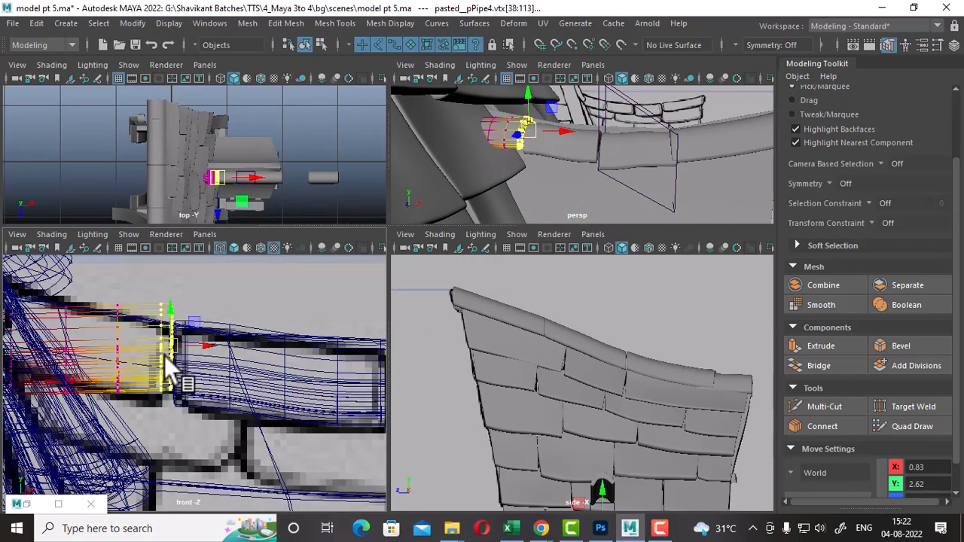
drag(168, 352, 168, 358)
Step: Raise the tower-side vertices of the tower-end ridge cap piece along the reference curve using an adjusted soft selection, and save the scene
alt+middle_drag(97, 354, 194, 384)
drag(151, 296, 18, 448)
drag(78, 344, 81, 330)
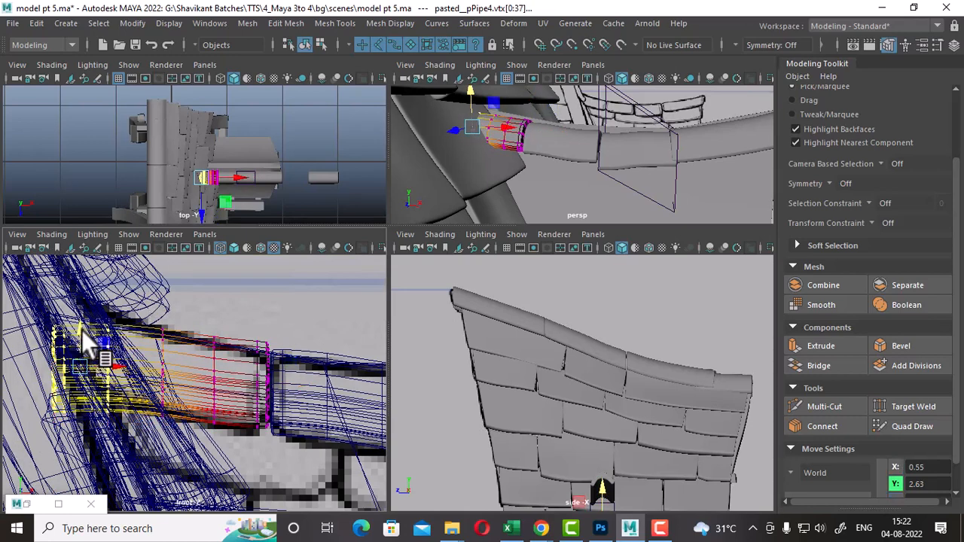
drag(68, 364, 5, 364)
key(b)
drag(58, 317, 64, 318)
mouse_move(584, 167)
alt+mouse_down()
mouse_move(583, 156)
mouse_move(603, 173)
alt+mouse_up()
alt+middle_drag(260, 384, 221, 383)
right_drag(214, 376, 309, 116)
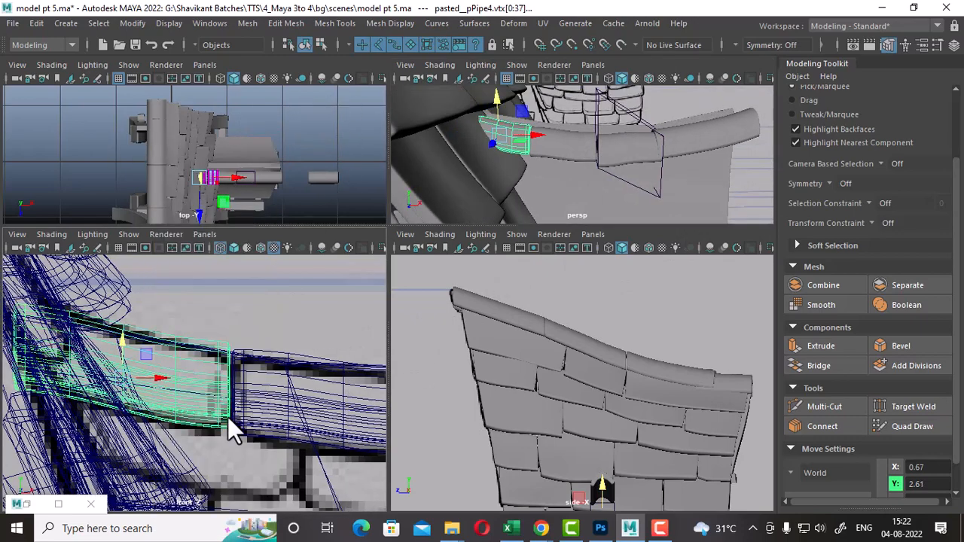
key(ctrl+s)
Step: Select the ridge cap pieces along with the lattice and the surrounding side roof parts in the perspective view
alt+middle_drag(266, 418, 220, 406)
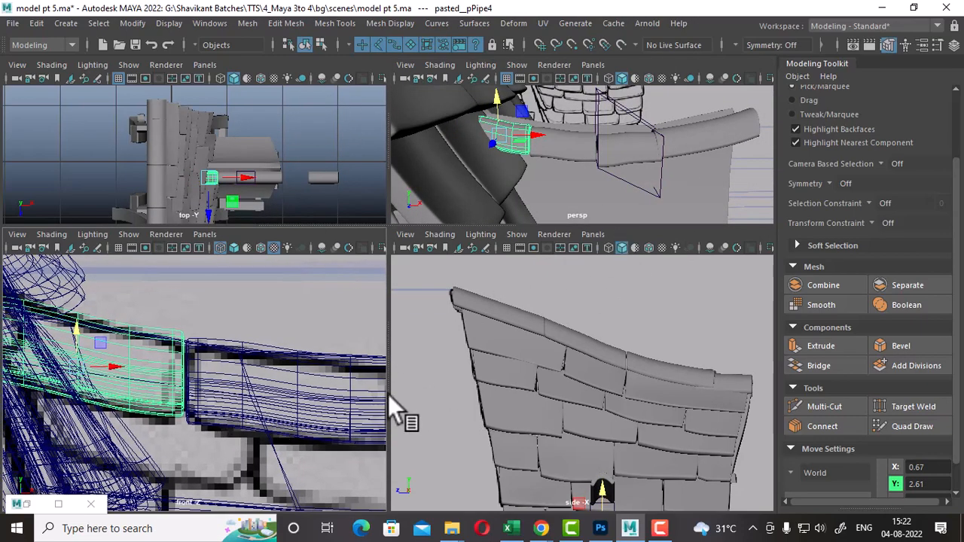
scroll(256, 398, down, 8)
alt+drag(714, 137, 655, 140)
click(631, 153)
shift+click(721, 155)
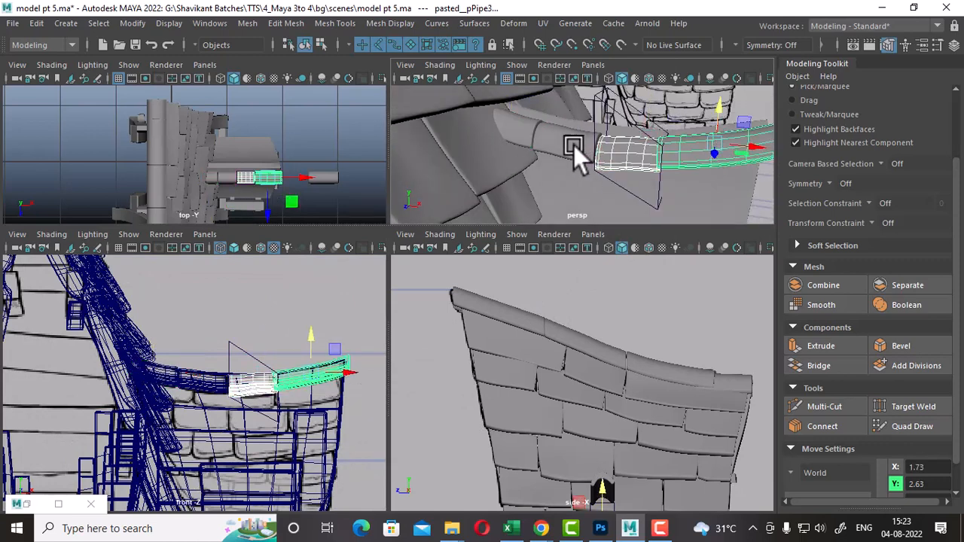
shift+click(554, 137)
alt+drag(656, 169, 651, 118)
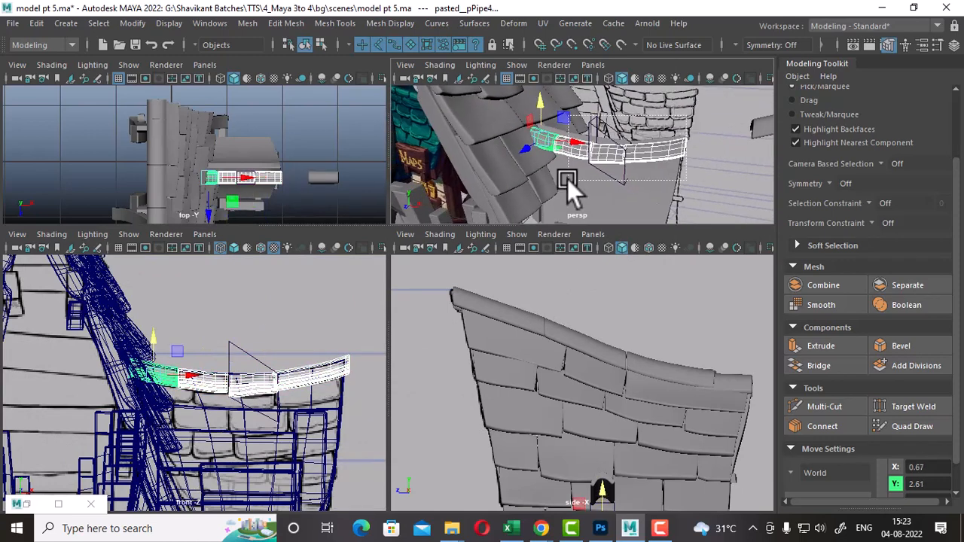
drag(567, 178, 520, 191)
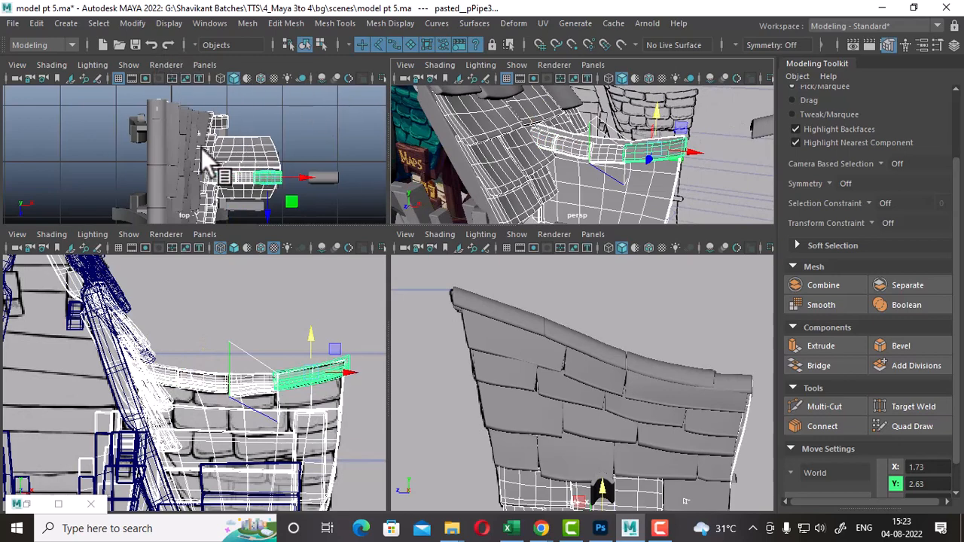
Step: Show the shelf, center the pivots and delete the history of the selected parts, and clear the selection
key(space)
click(596, 172)
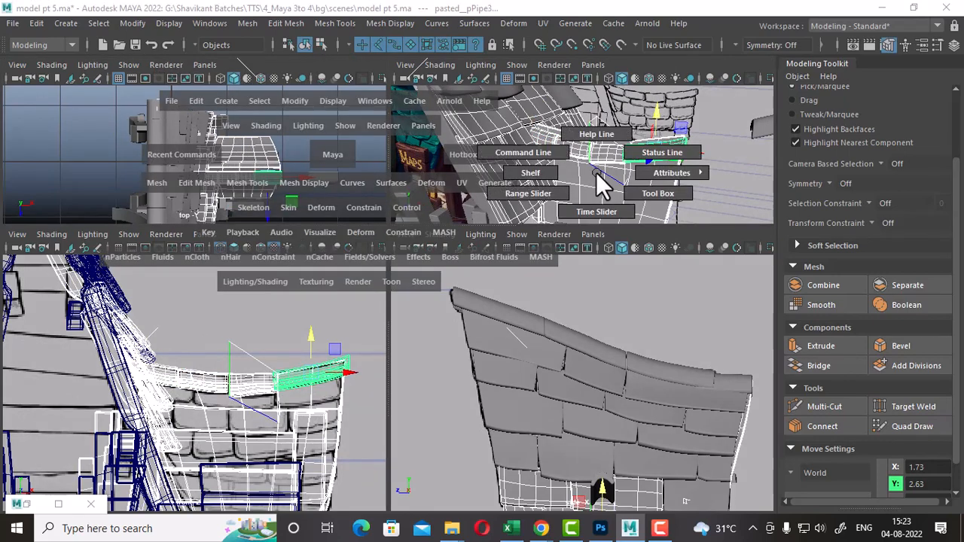
drag(596, 173, 498, 175)
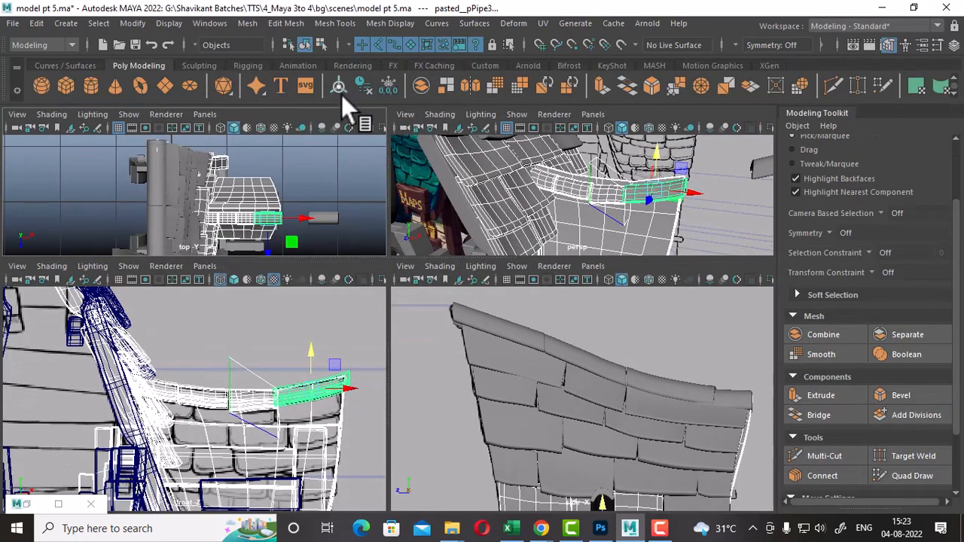
click(723, 205)
Step: Select the second ridge cap piece from the outer end and raise it slightly onto the reference curve
alt+drag(716, 207, 629, 226)
scroll(245, 447, up, 3)
click(276, 392)
scroll(301, 392, up, 3)
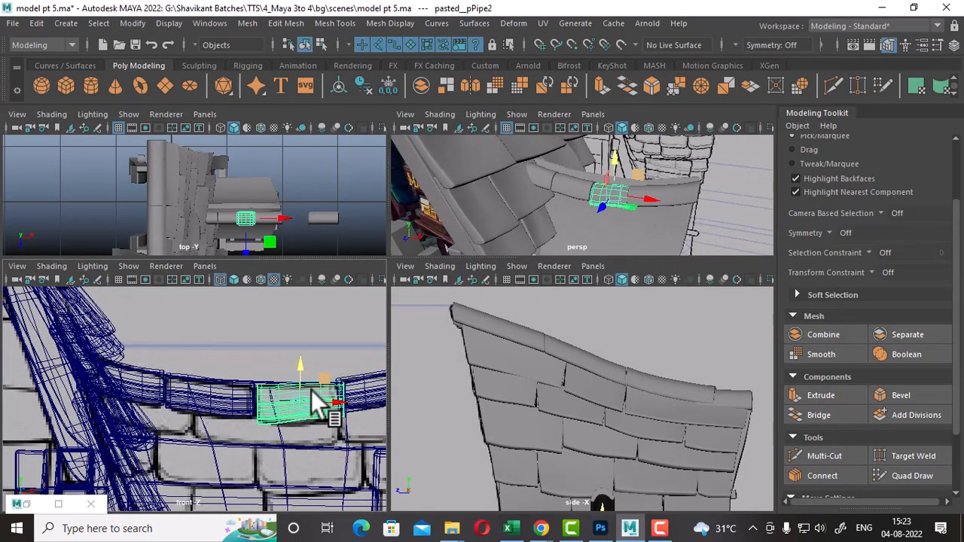
drag(292, 365, 290, 358)
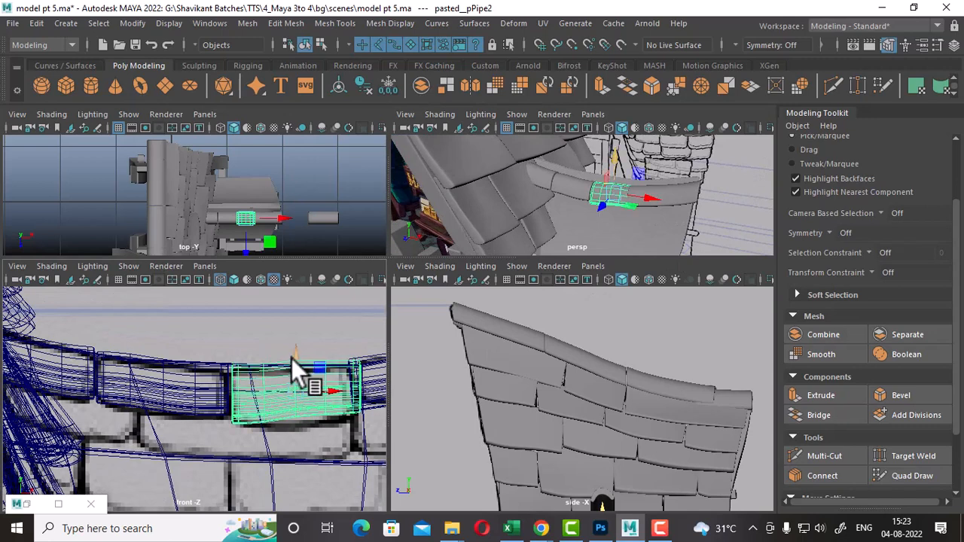
alt+middle_drag(308, 411, 262, 395)
scroll(301, 407, up, 3)
drag(315, 366, 310, 370)
alt+middle_drag(310, 370, 288, 380)
Step: Lower the middle vertices of the selected ridge cap piece with soft selection to follow the sagging reference curve
right_drag(304, 353, 243, 142)
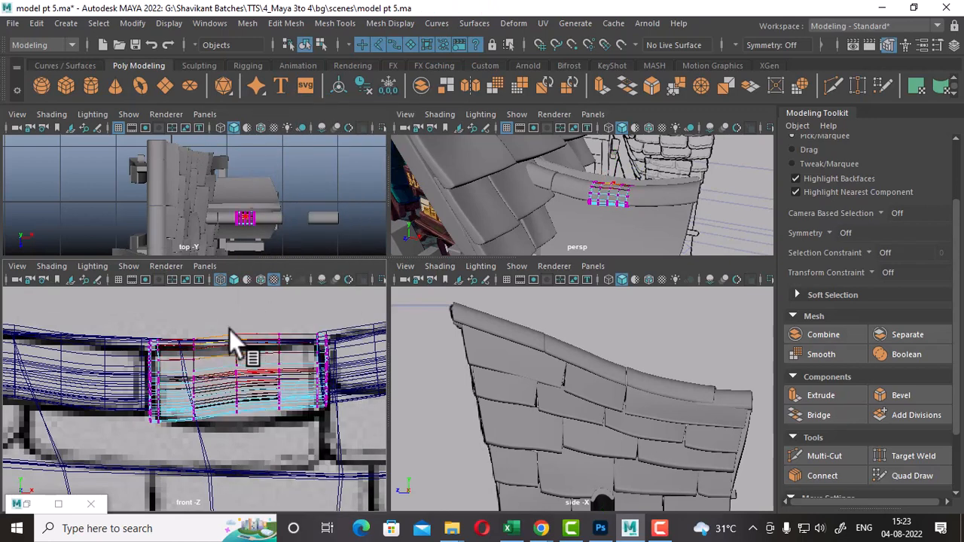
drag(229, 329, 257, 393)
key(e)
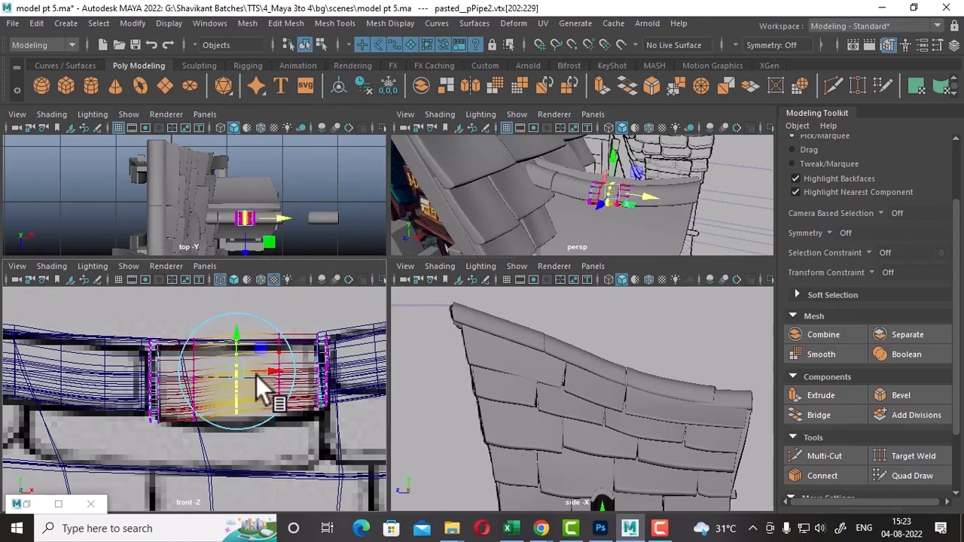
key(w)
drag(237, 335, 236, 344)
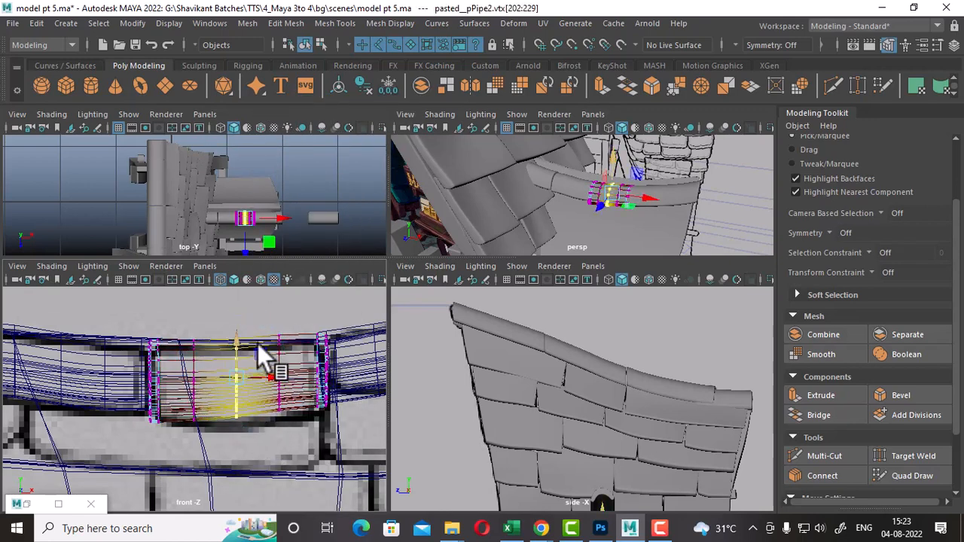
Step: Tilt and shift the outer end vertices of the ridge cap piece to meet the neighbouring outer cap
drag(293, 329, 270, 427)
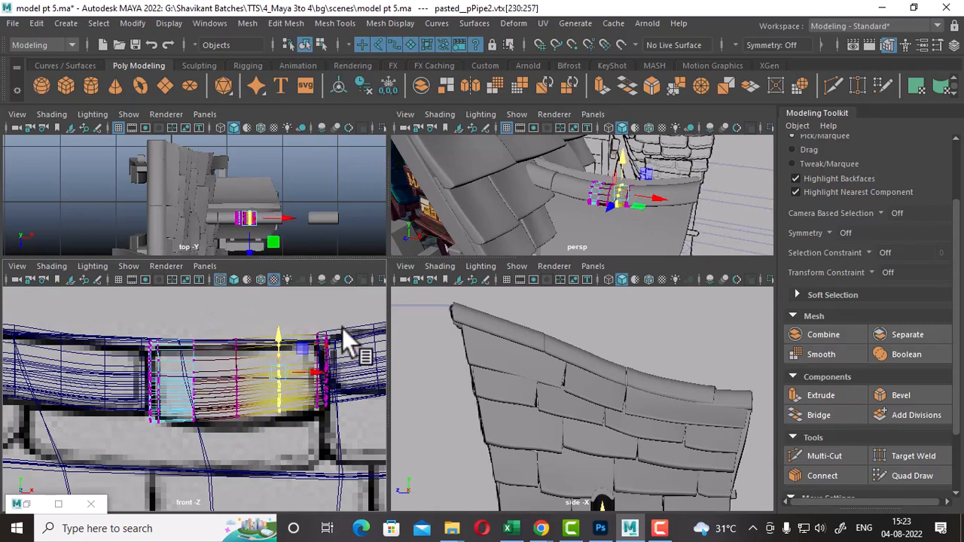
drag(343, 332, 312, 437)
alt+right_drag(706, 183, 733, 265)
alt+middle_drag(707, 207, 611, 187)
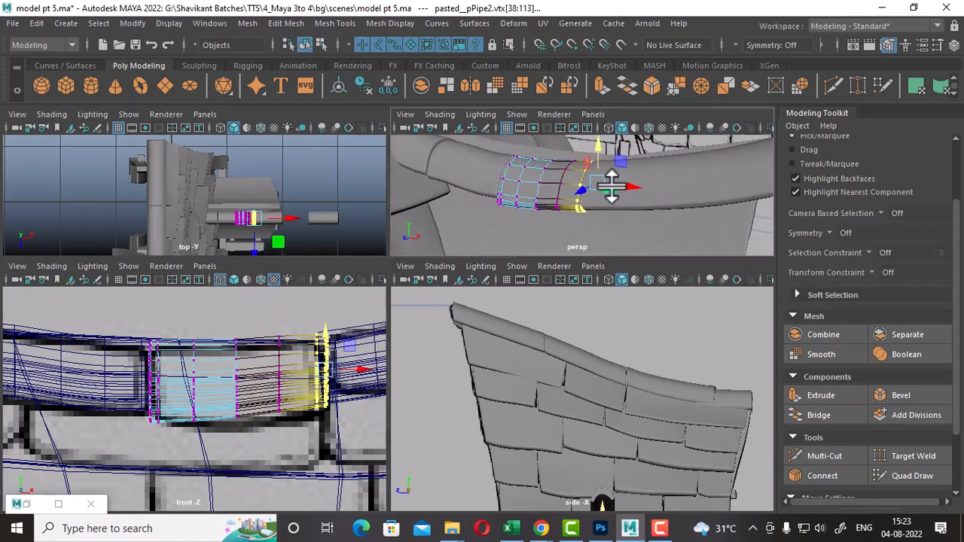
alt+right_drag(611, 188, 667, 217)
drag(359, 369, 342, 343)
key(e)
key(w)
alt+middle_drag(291, 384, 302, 382)
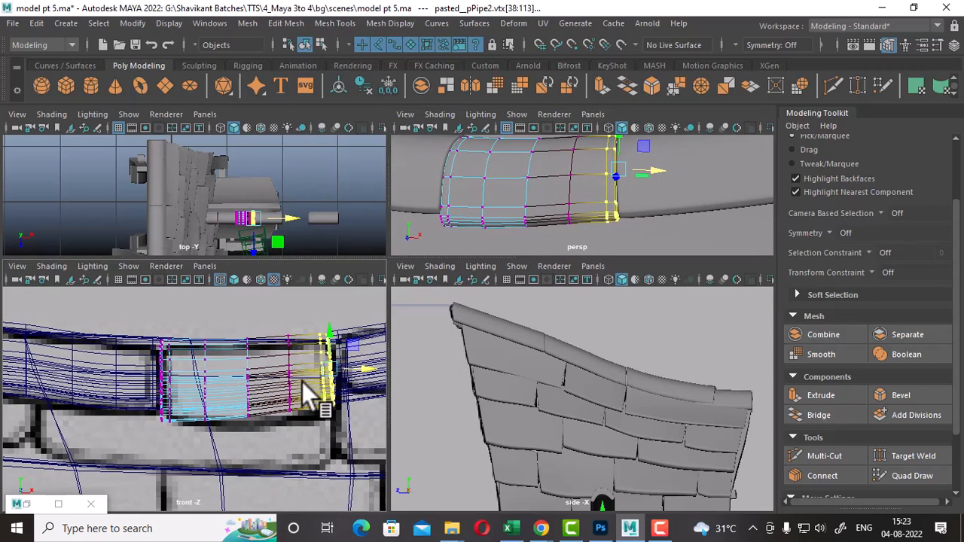
Step: Raise the tower-side end vertices of the ridge cap piece to line up with its neighbour, and return to object mode
drag(180, 395, 180, 423)
alt+drag(642, 184, 346, 346)
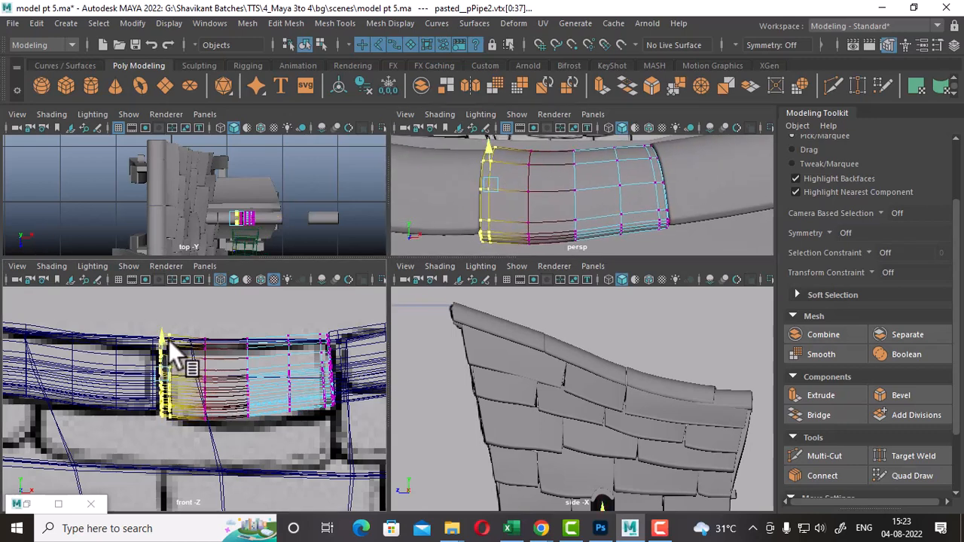
key(e)
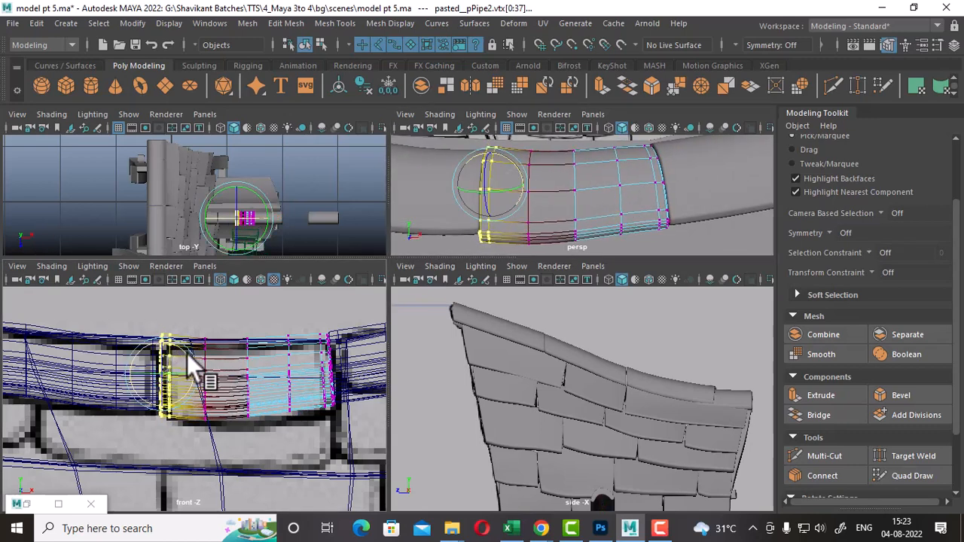
alt+drag(572, 226, 635, 177)
right_drag(636, 180, 702, 135)
Step: Group all the ridge cap pieces, center the group's pivot and shift the group sideways onto the side roof's ridge
click(675, 197)
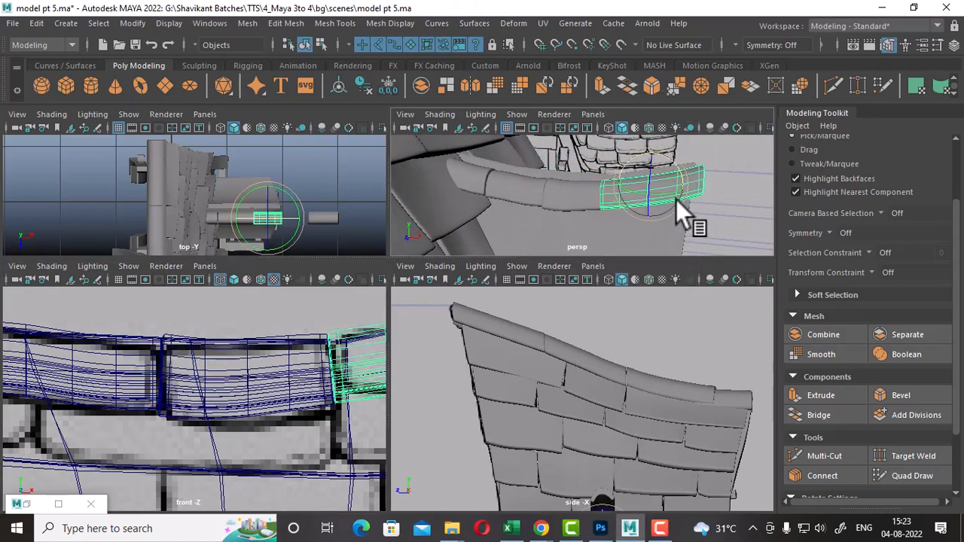
click(571, 208)
click(471, 177)
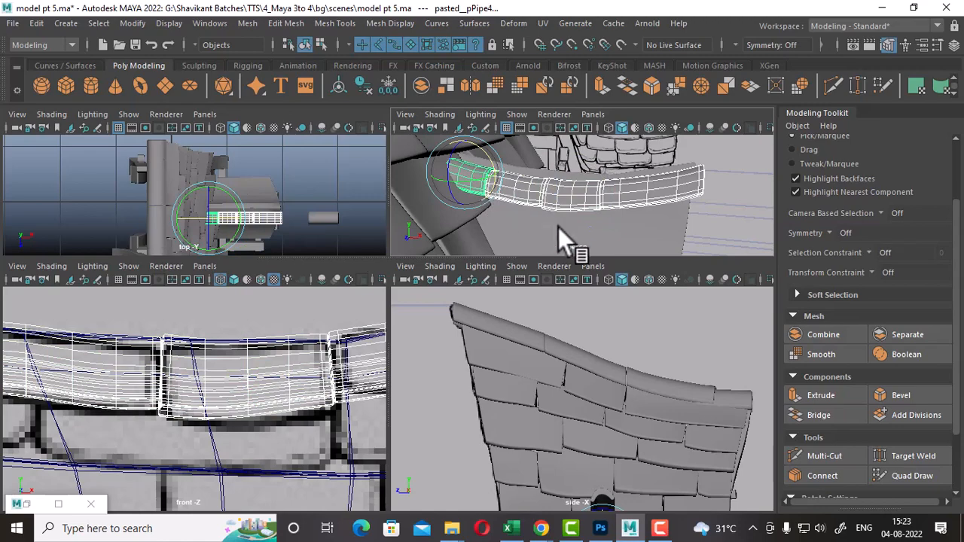
key(w)
key(space)
alt+drag(644, 194, 498, 377)
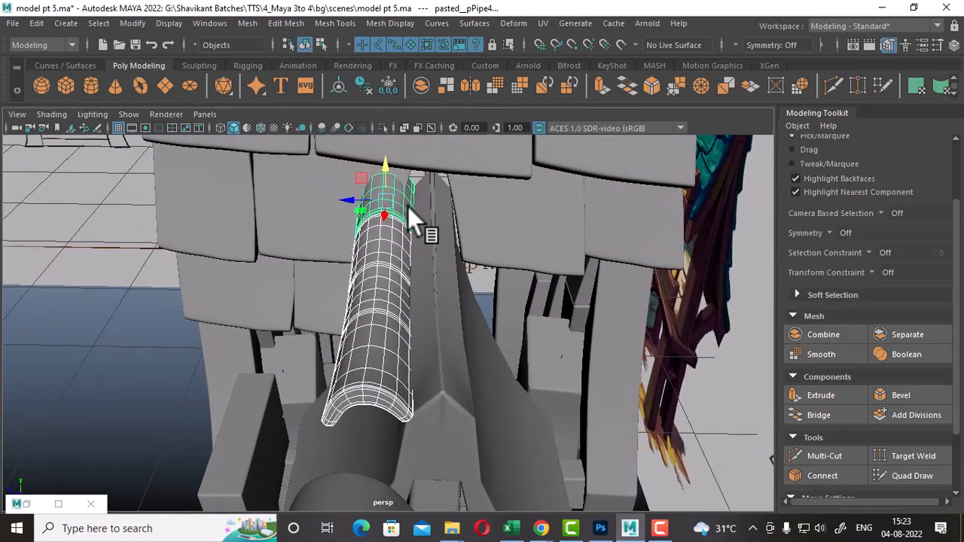
shift+click(416, 240)
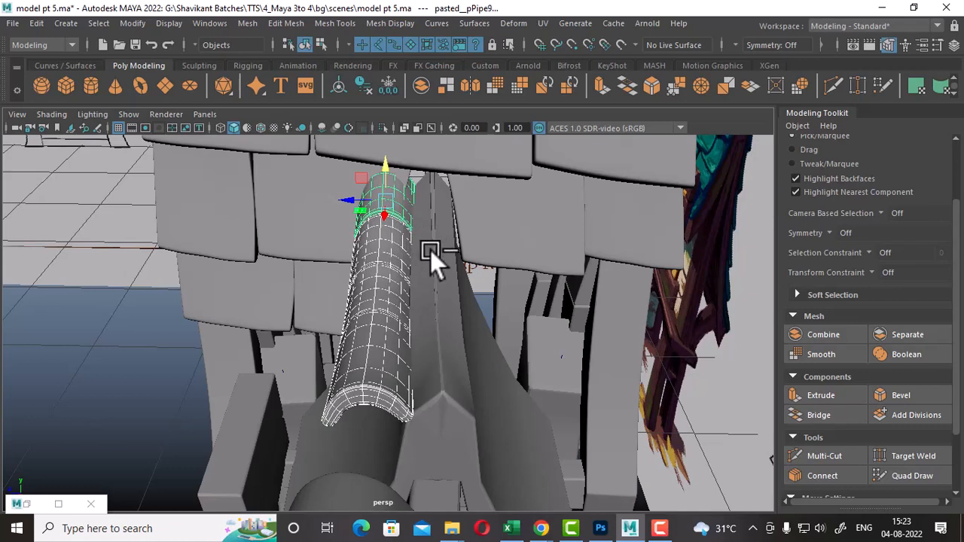
key(ctrl+z)
key(ctrl+g)
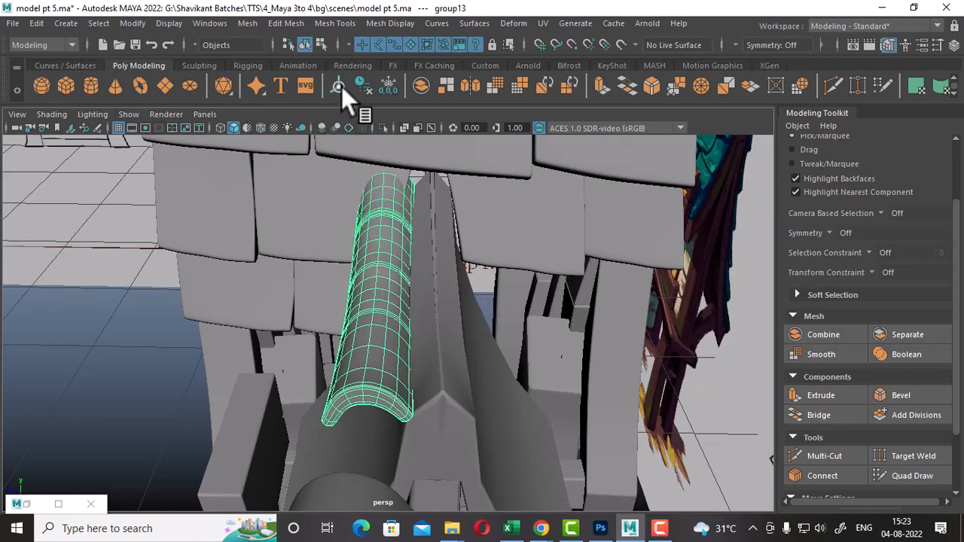
drag(335, 273, 743, 300)
Step: Delete the spare ridge cap piece floating beside the side roof
click(583, 345)
click(653, 262)
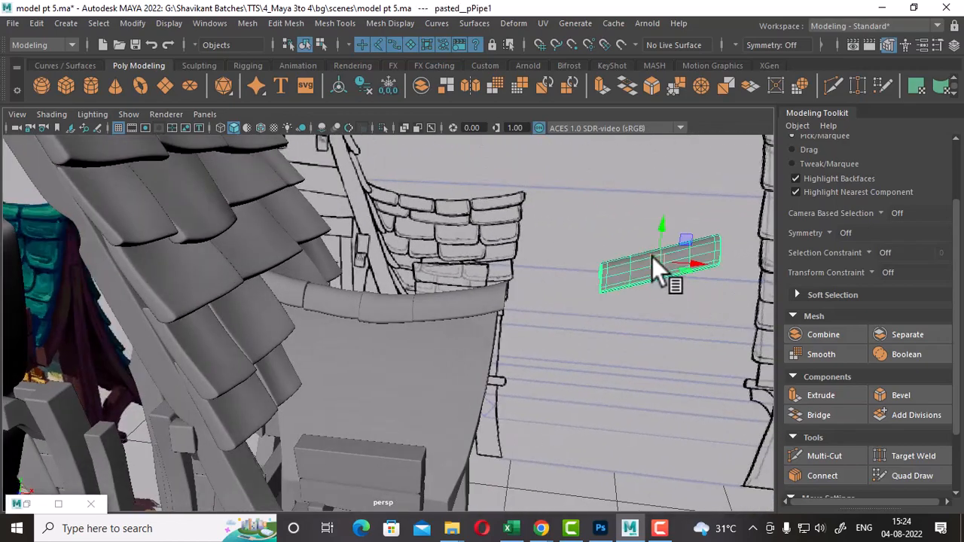
key(Delete)
Step: Hide the main roof tiles around the ridge cap's end so the reference drawing shows in the side view
click(494, 300)
key(space)
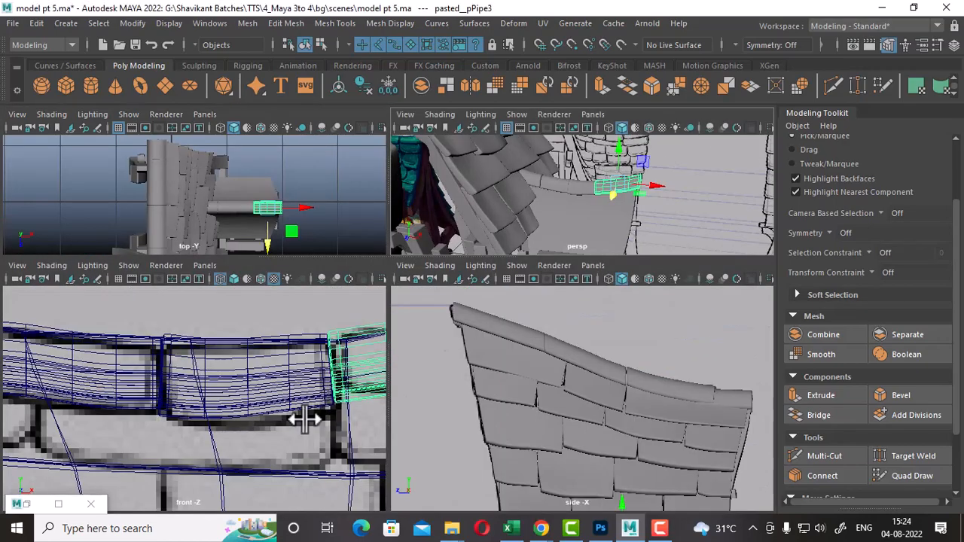
alt+right_drag(306, 418, 228, 458)
alt+middle_drag(229, 458, 245, 379)
alt+right_drag(245, 379, 290, 379)
alt+middle_drag(290, 379, 293, 390)
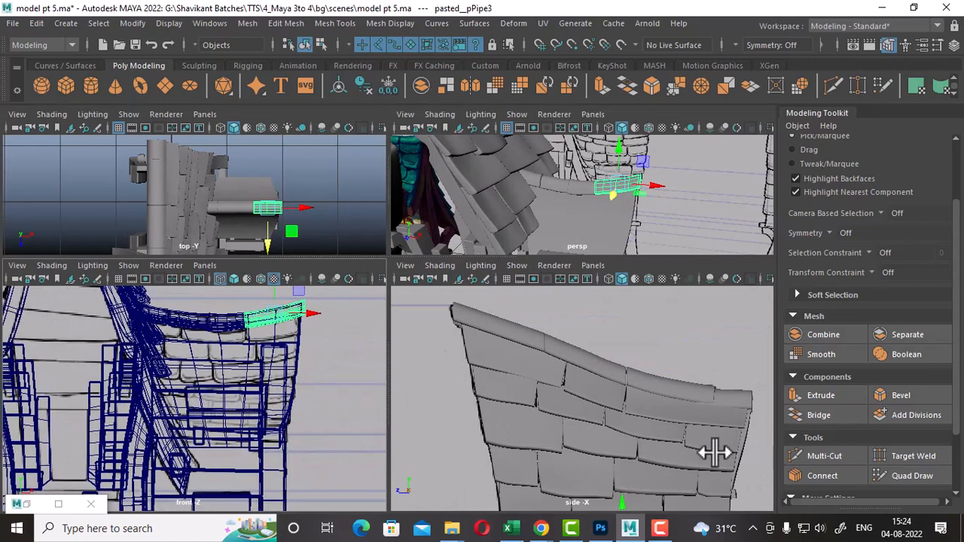
alt+middle_drag(714, 452, 646, 439)
alt+right_drag(646, 439, 614, 422)
alt+middle_drag(613, 422, 703, 482)
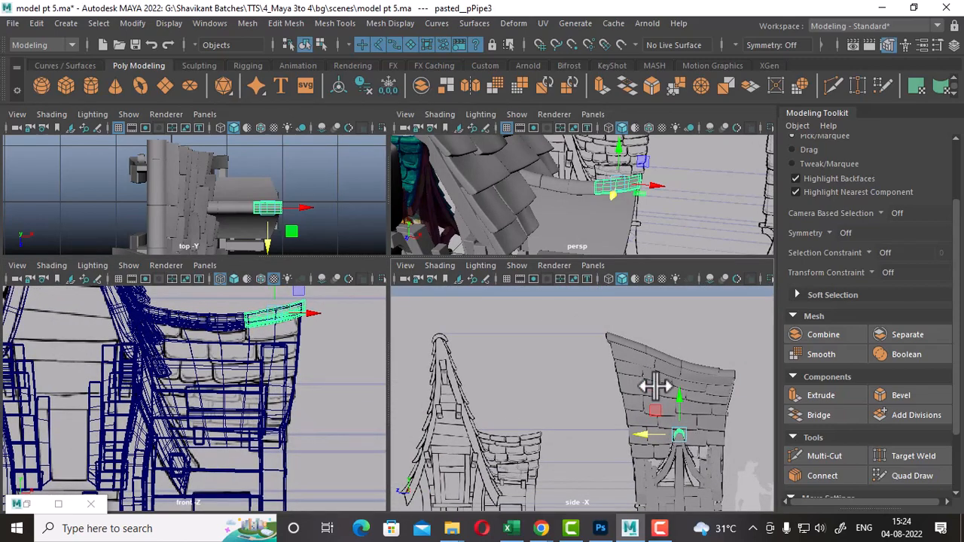
alt+middle_drag(656, 386, 558, 334)
alt+right_drag(558, 333, 586, 443)
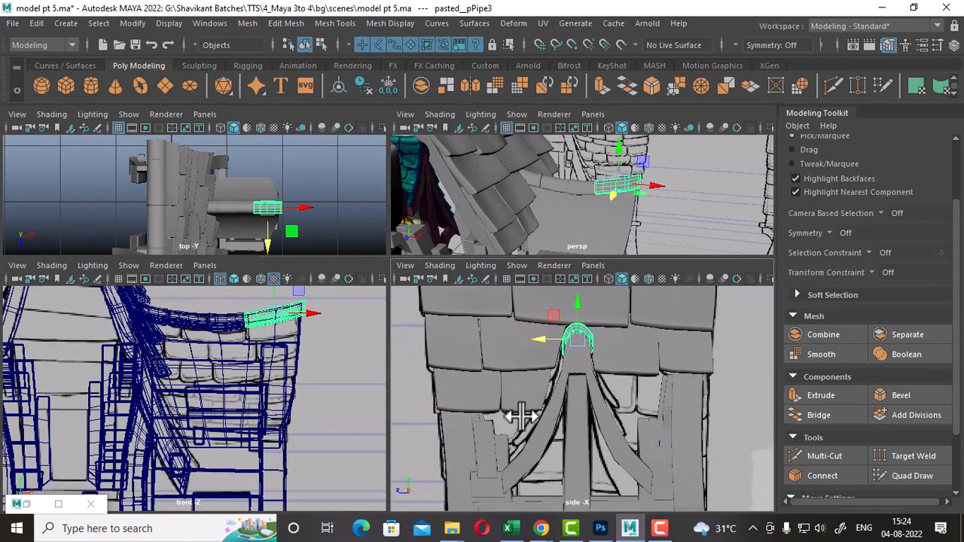
click(520, 367)
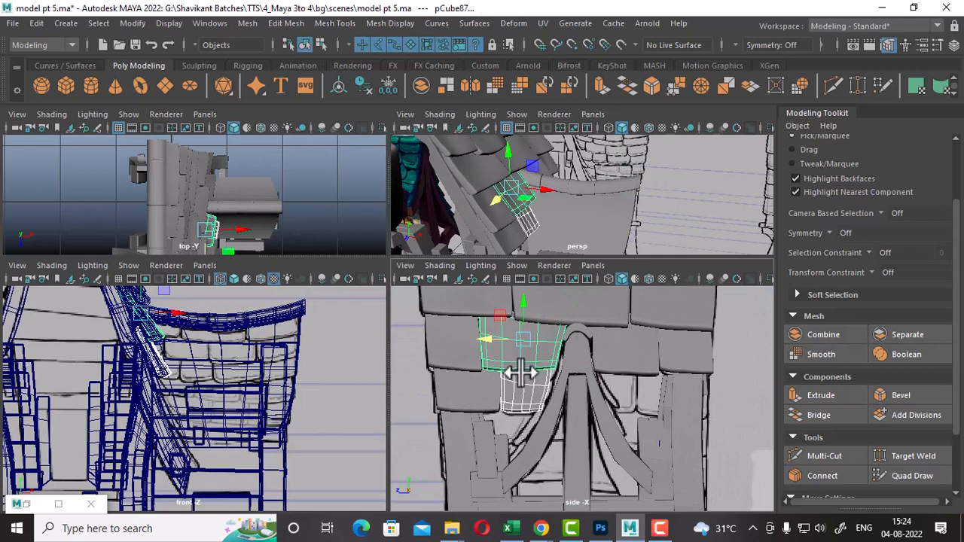
click(624, 355)
Step: Select the whole ridge cap group and create a lattice around it with 3 × 3 × 3 divisions
alt+right_drag(555, 383, 603, 424)
alt+middle_drag(269, 361, 259, 405)
alt+right_drag(259, 405, 276, 410)
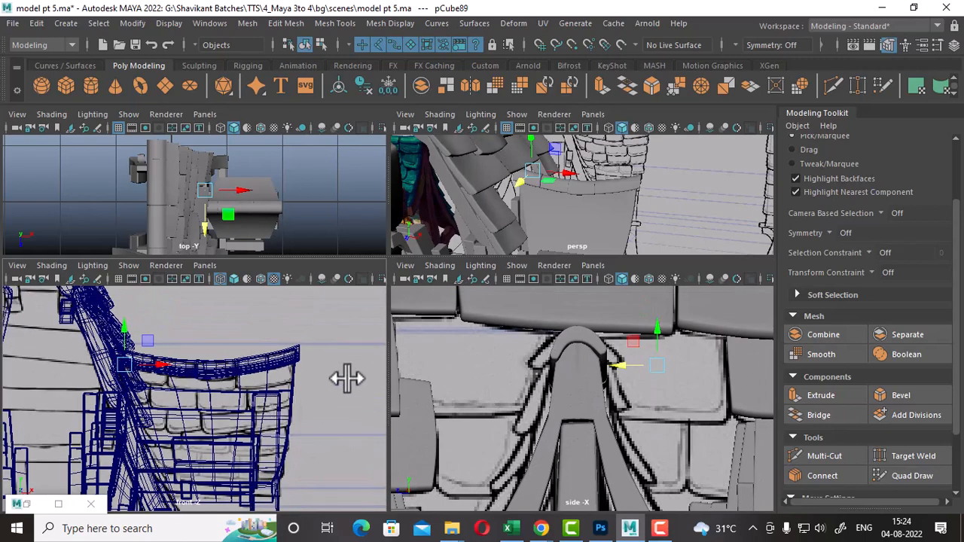
scroll(199, 367, up, 1)
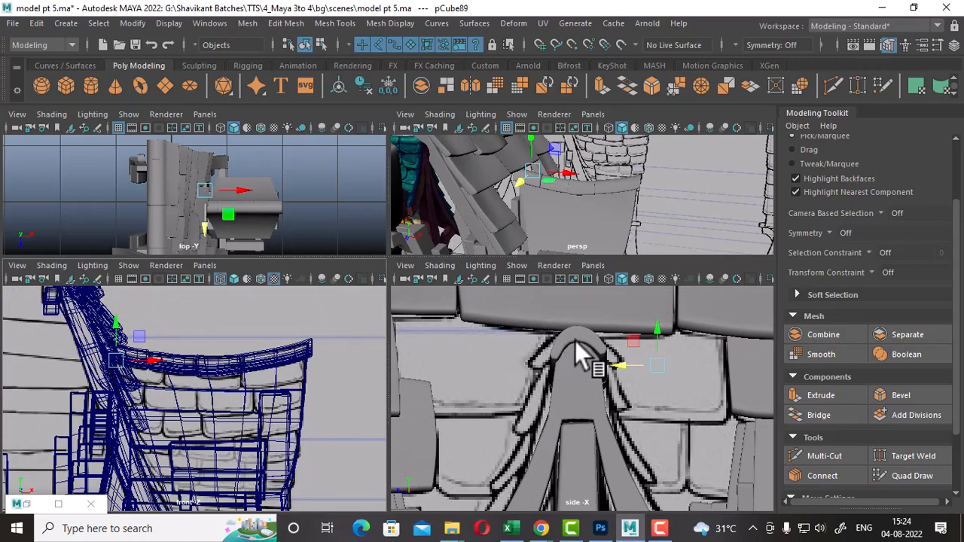
click(311, 344)
key(Up)
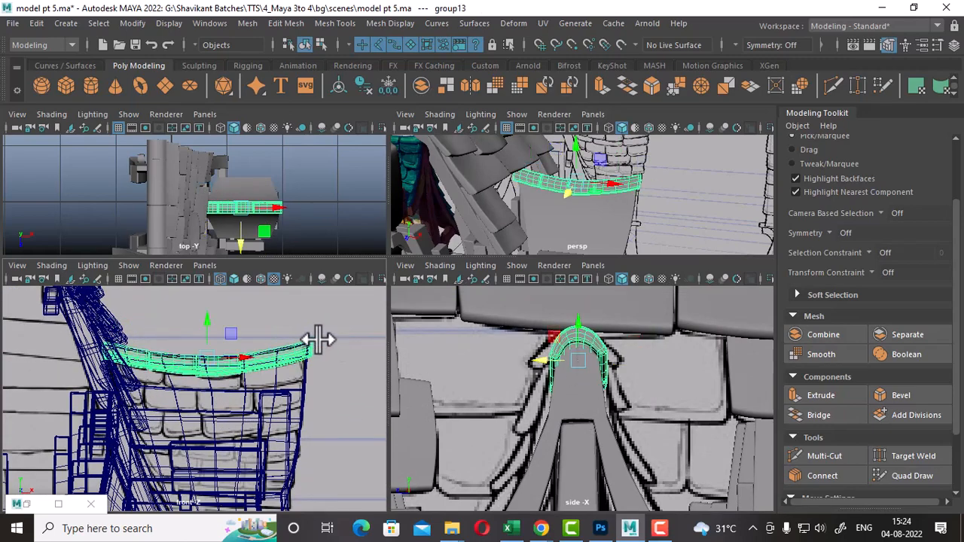
click(526, 22)
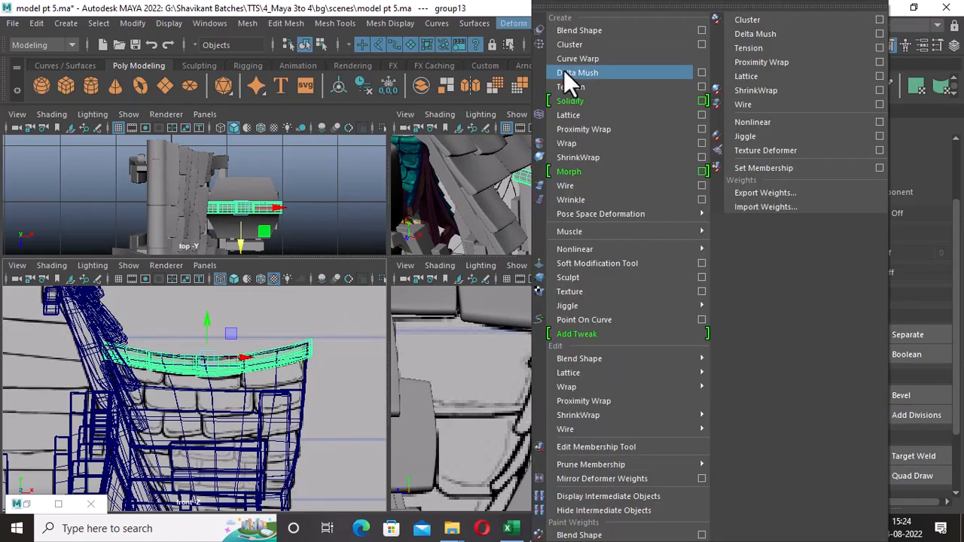
click(703, 114)
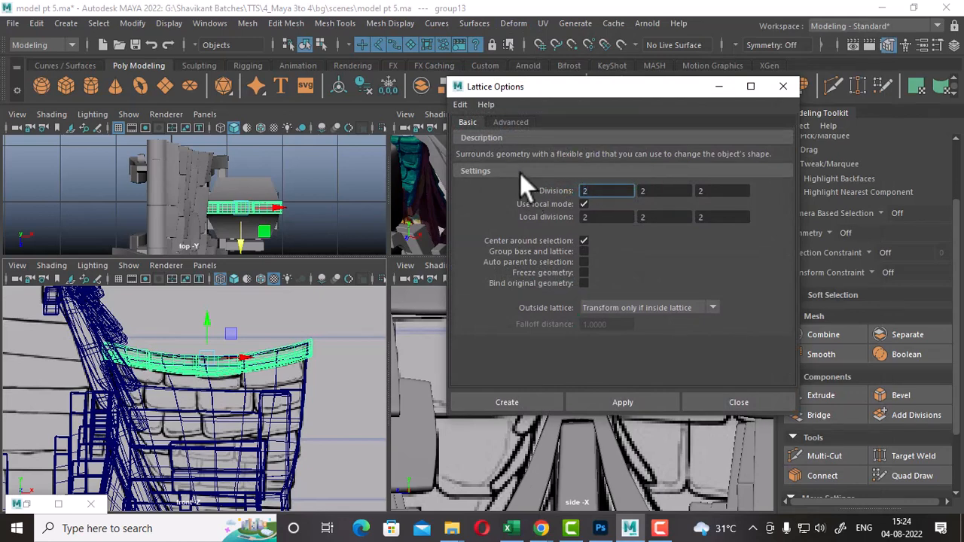
key(BackSpace)
text(3)
key(Tab)
text(3)
key(Tab)
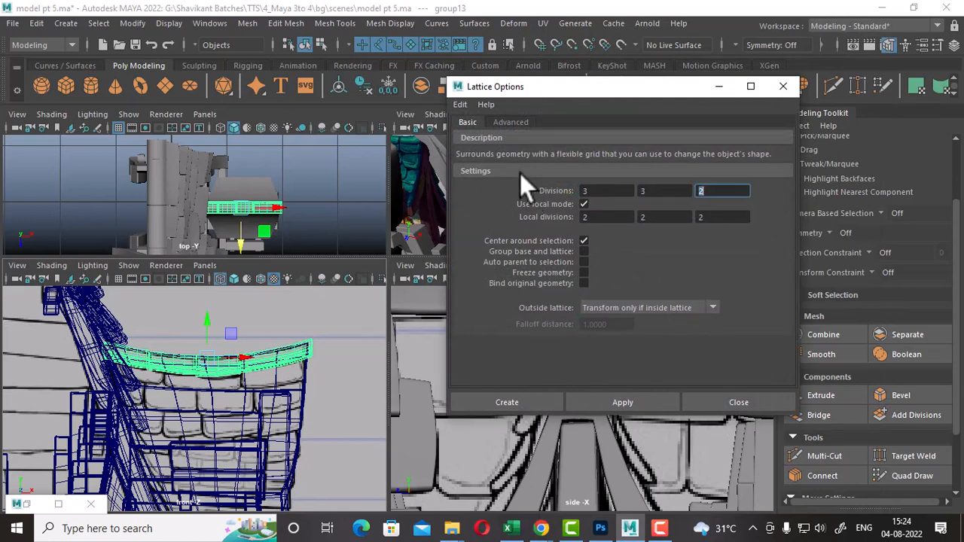
text(3)
click(496, 403)
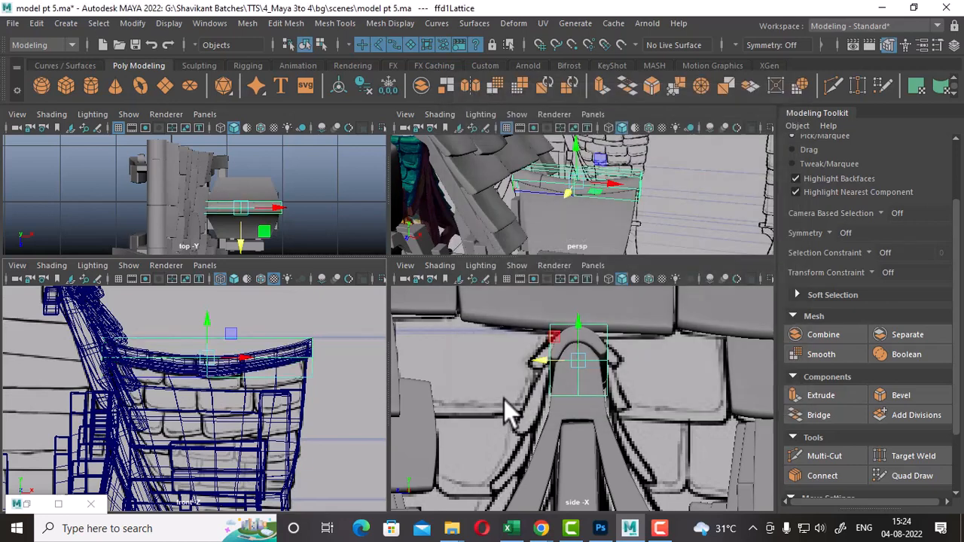
Step: Move the lattice points on both sides outward in the side view to widen the ridge caps to the reference outline
right_drag(643, 393, 666, 125)
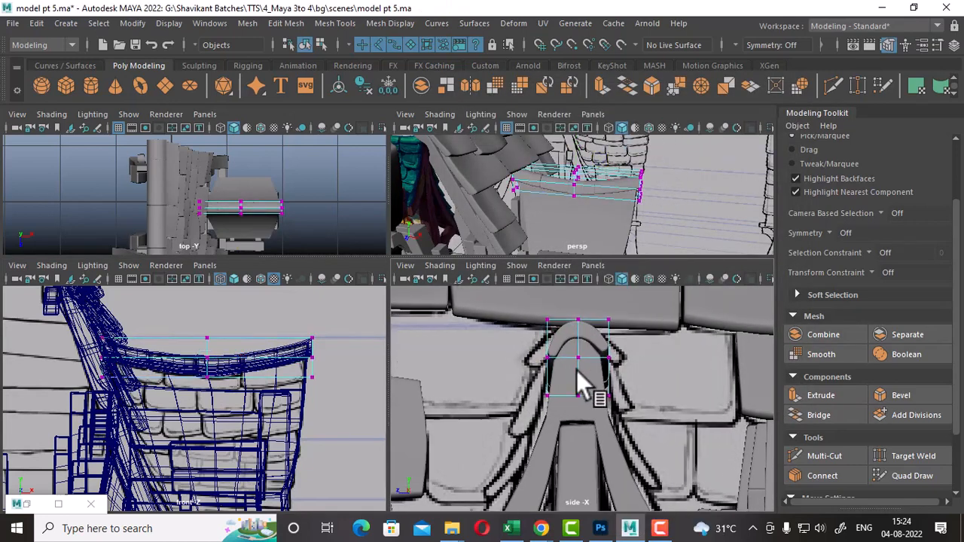
drag(562, 432, 562, 434)
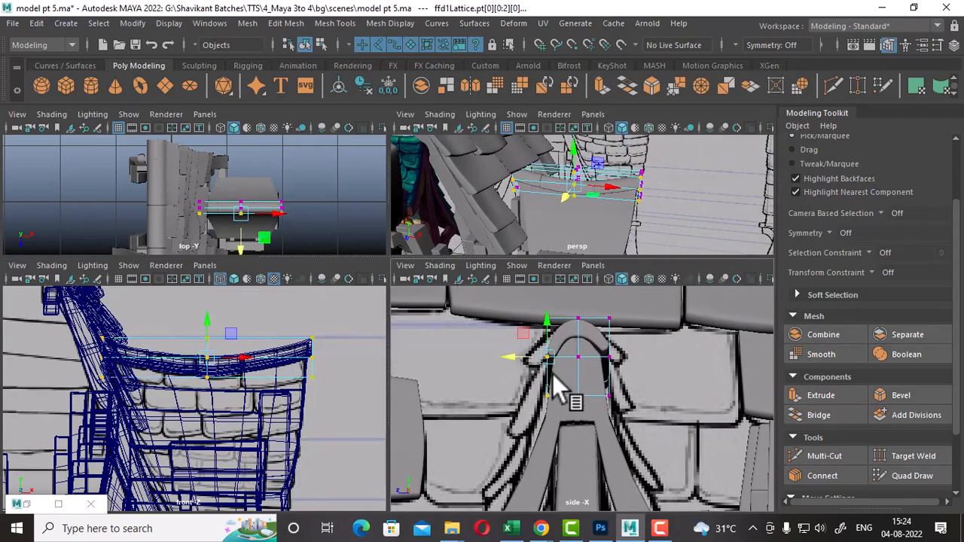
key(w)
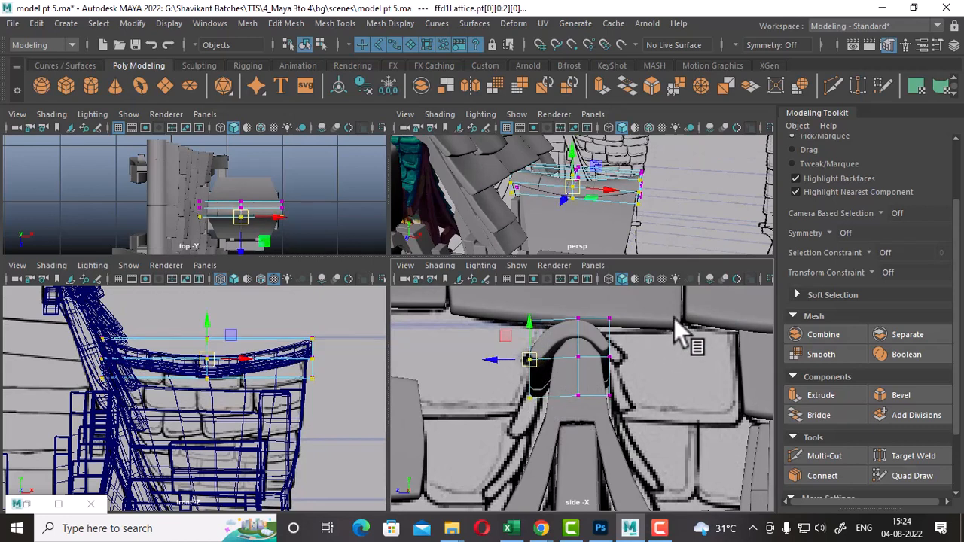
drag(604, 425, 604, 425)
mouse_move(620, 366)
mouse_down()
mouse_move(630, 383)
mouse_move(635, 373)
mouse_up()
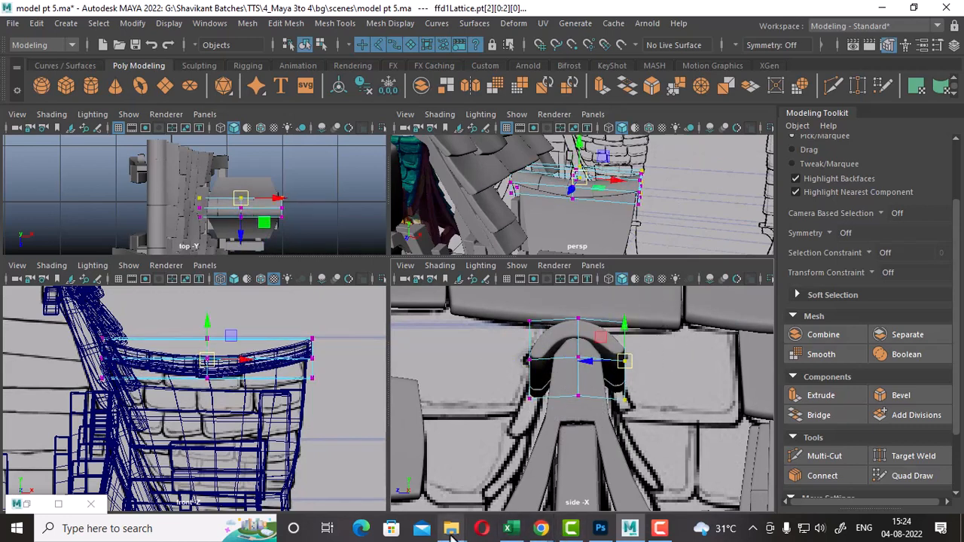
Step: Switch to File Explorer and open the national park image from the bg project's house ref nation park folder in ACDSee Quick View
click(452, 528)
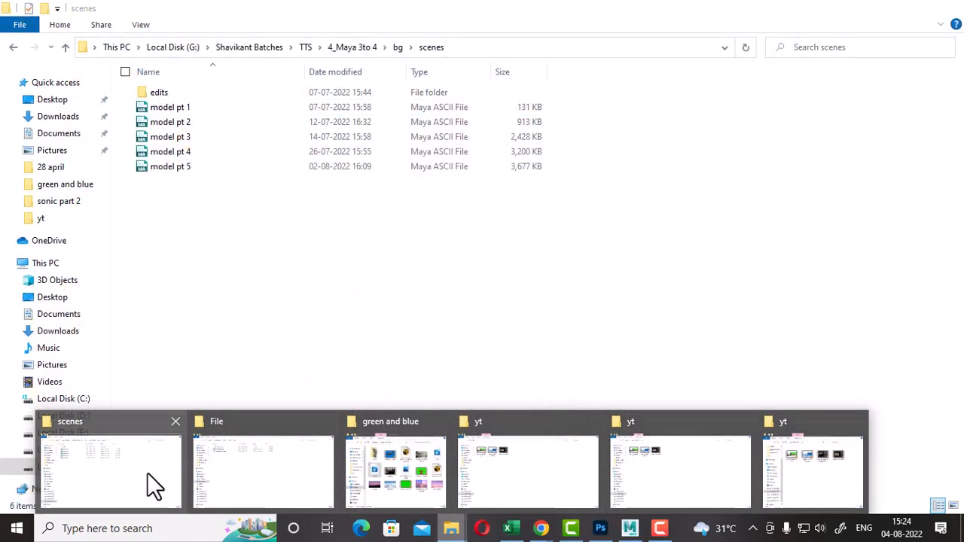
click(147, 472)
click(398, 46)
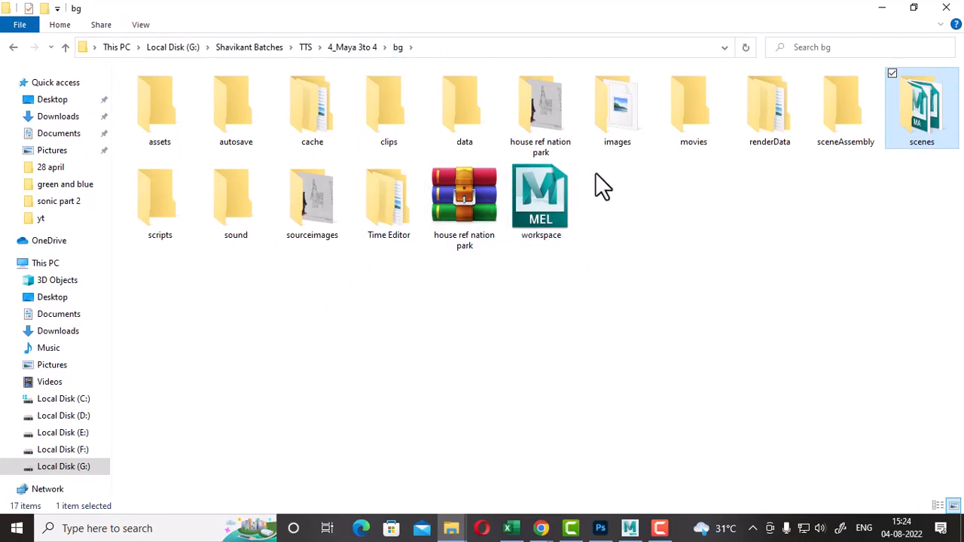
double_click(547, 130)
click(160, 115)
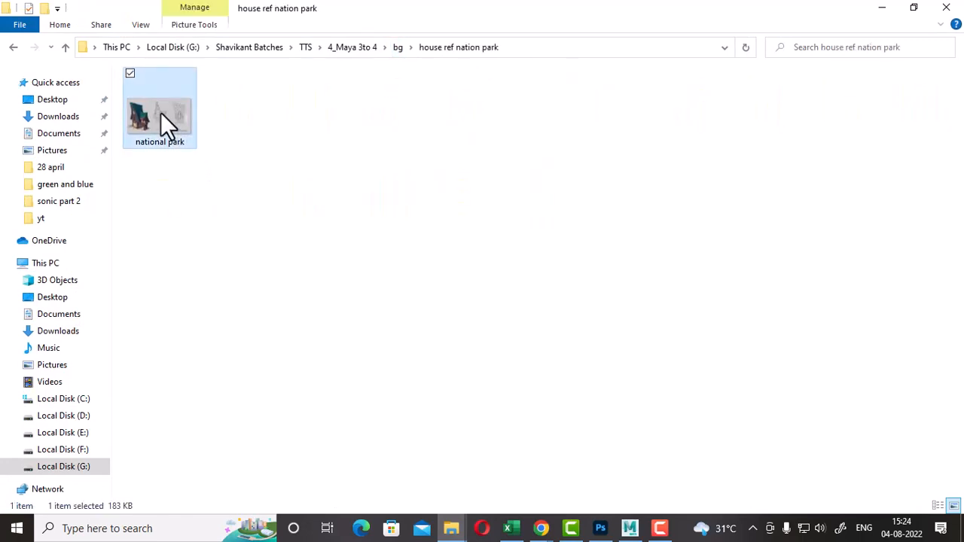
right_click(161, 115)
click(111, 285)
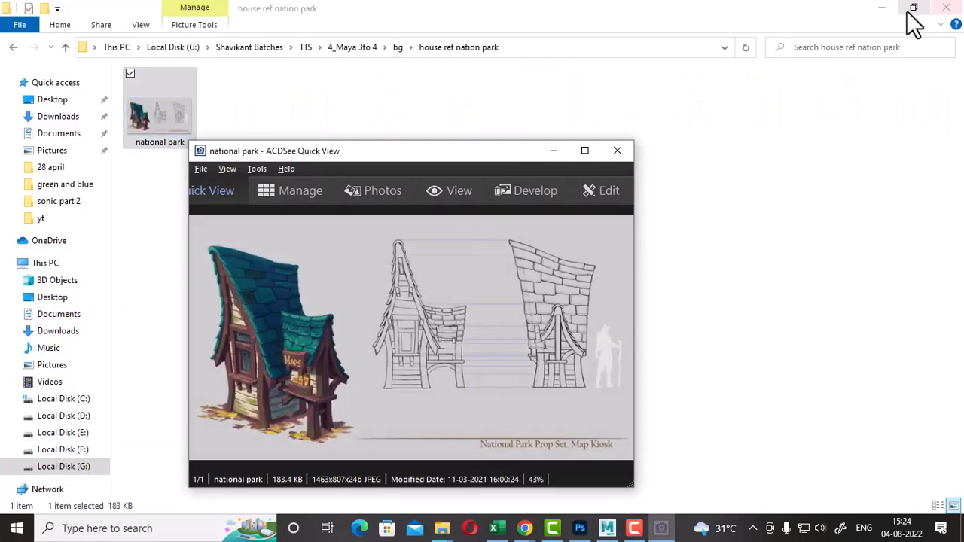
click(882, 9)
Step: Examine the ridge cap's end profile in the enlarged side-view reference drawing, with the image window placed beside the model's side view
click(502, 323)
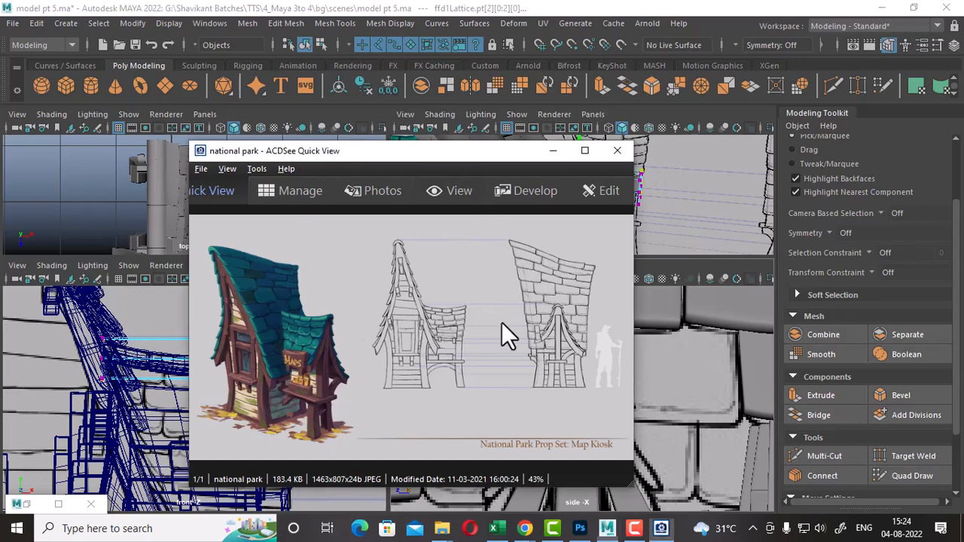
scroll(515, 320, up, 4)
mouse_move(568, 349)
mouse_down()
mouse_move(424, 351)
mouse_move(469, 417)
mouse_move(508, 415)
mouse_up()
drag(507, 372, 439, 373)
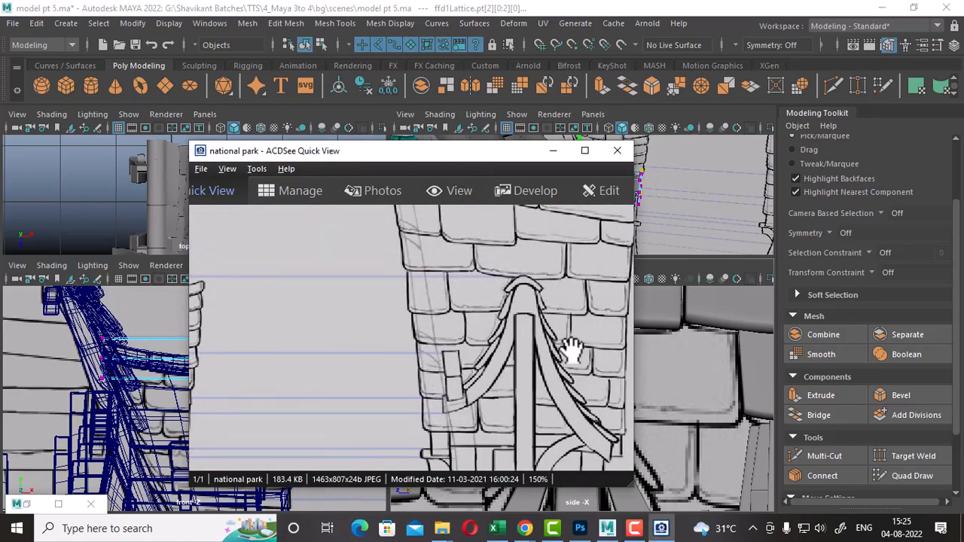
scroll(573, 351, up, 1)
drag(515, 149, 298, 76)
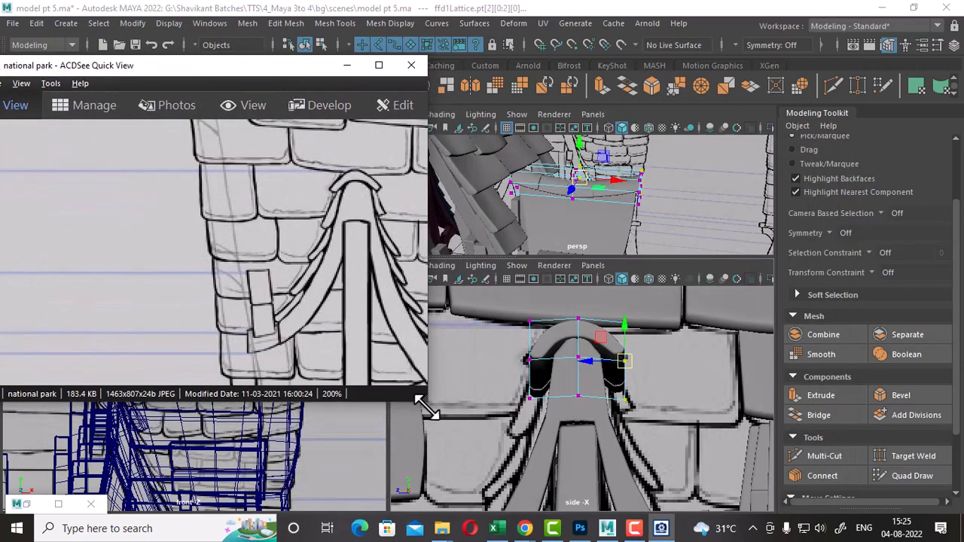
drag(424, 406, 403, 362)
drag(301, 217, 211, 219)
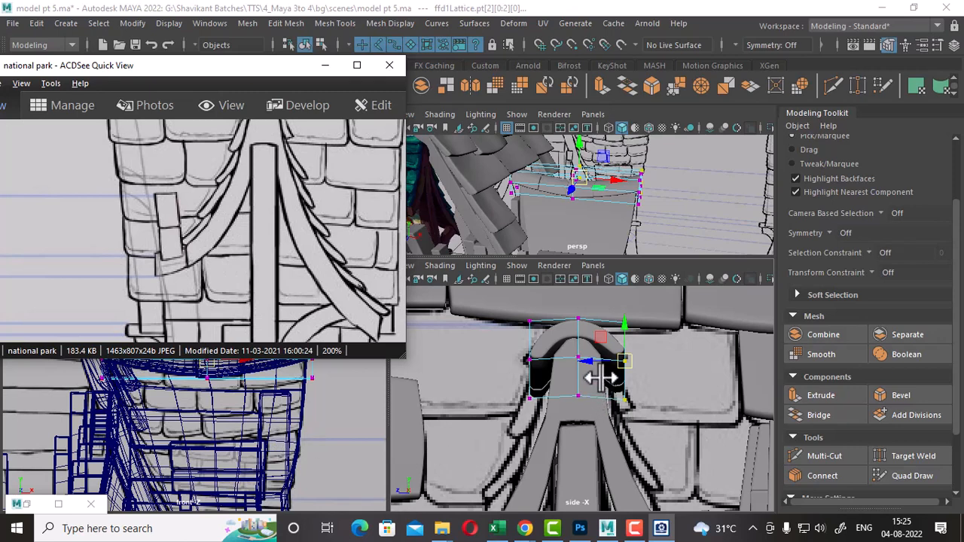
alt+middle_drag(533, 387, 543, 419)
alt+middle_drag(269, 446, 296, 461)
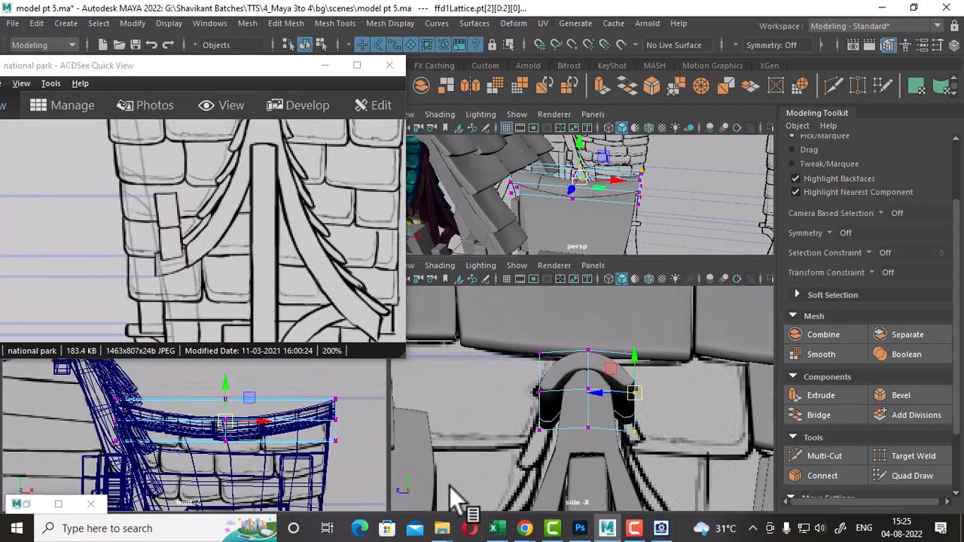
drag(351, 253, 366, 321)
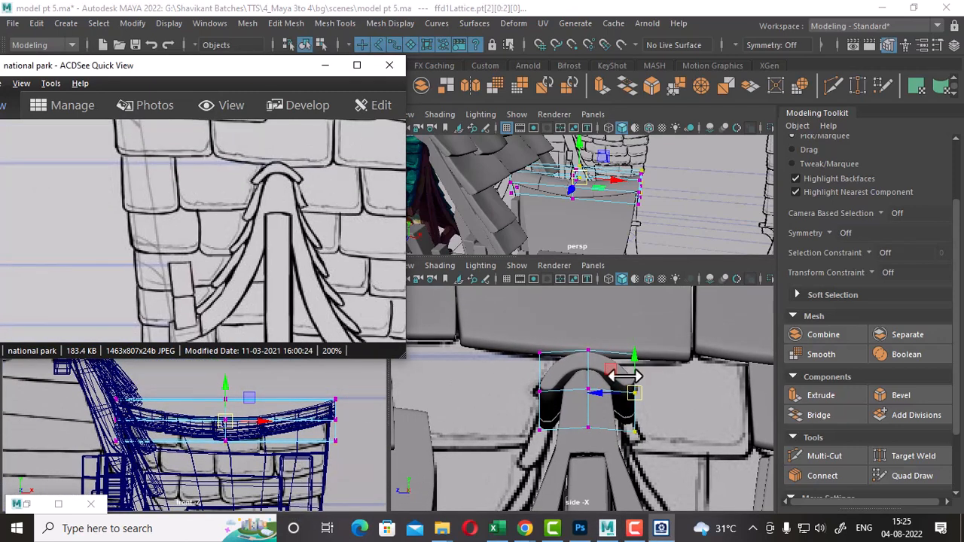
Step: In the side view, raise the lattice's top centre points and lower its middle centre points slightly, then minimize the reference image
alt+right_drag(582, 422, 590, 429)
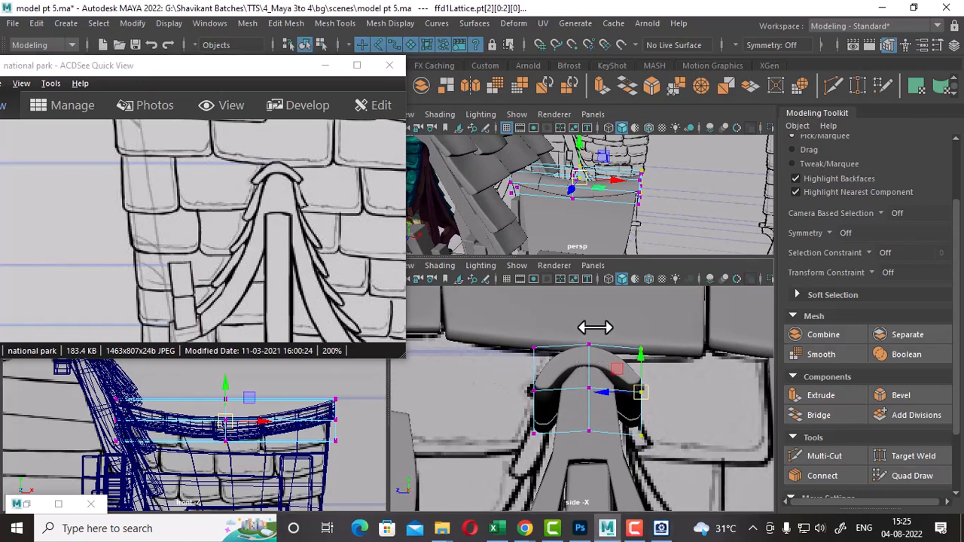
drag(587, 350, 592, 304)
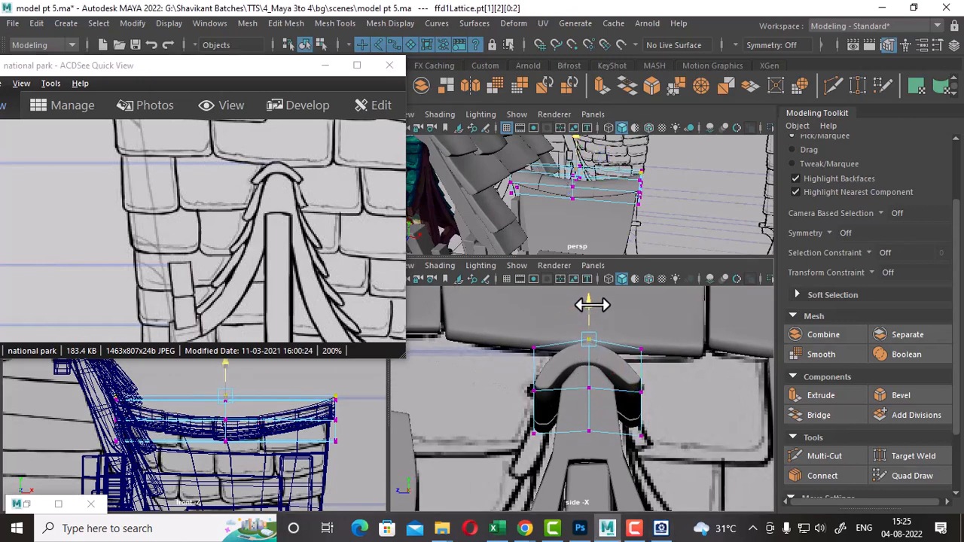
drag(599, 376, 583, 404)
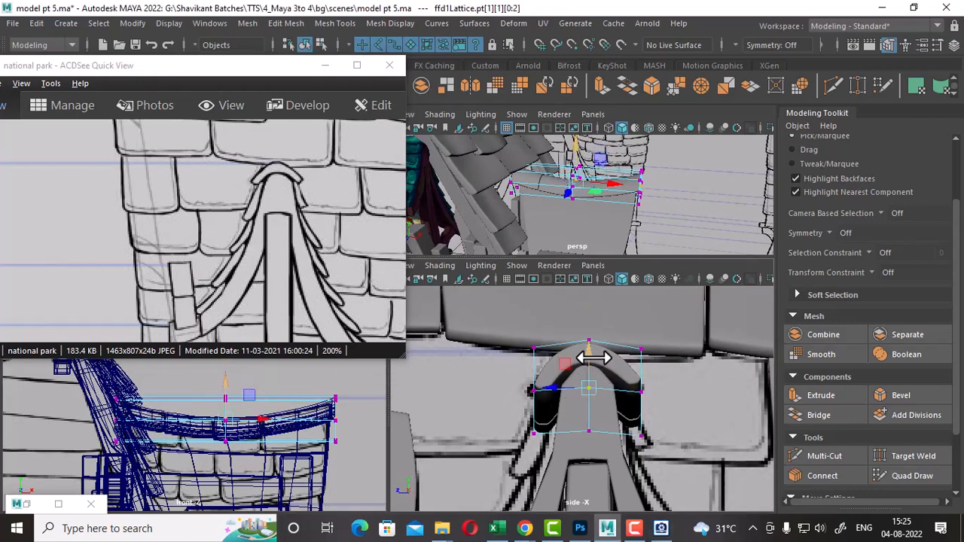
drag(594, 359, 588, 366)
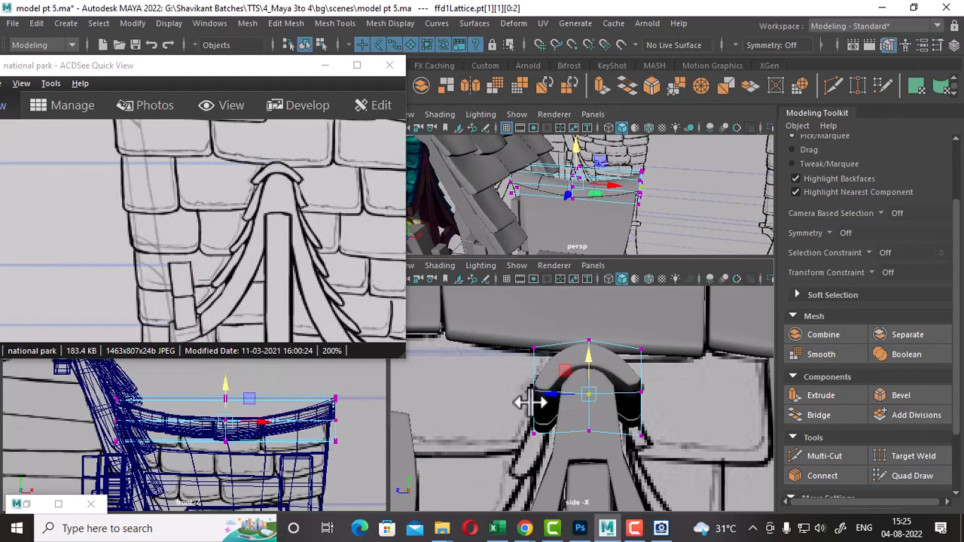
alt+drag(591, 210, 527, 248)
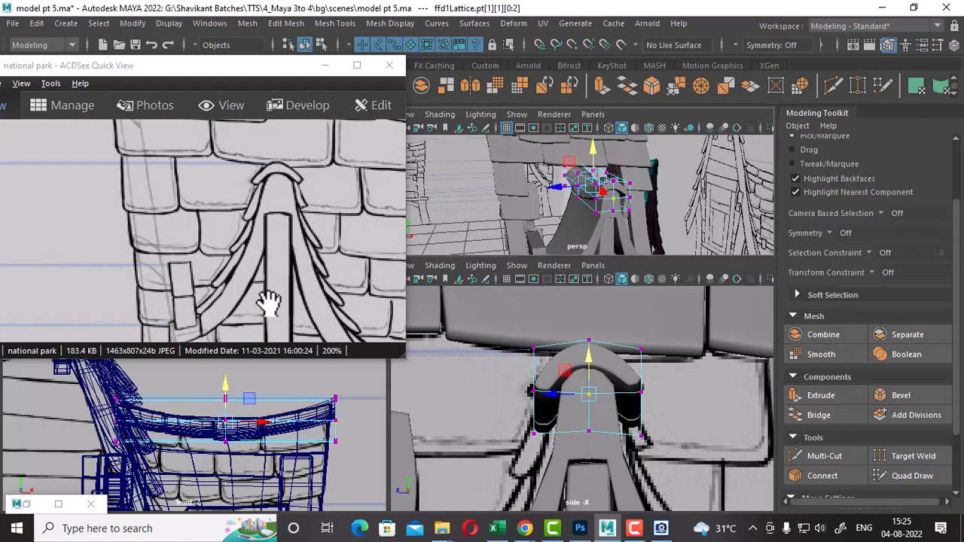
click(325, 66)
Step: Return the lattice to object mode, then centre the pivots, delete the history and freeze the transformations of the ridge caps and side roof
right_drag(307, 181, 413, 220)
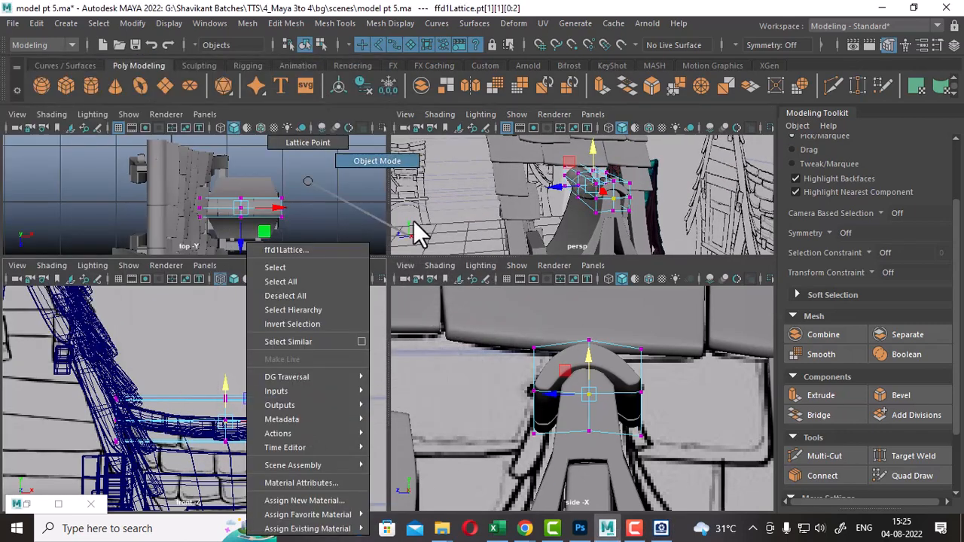
right_drag(420, 124, 420, 125)
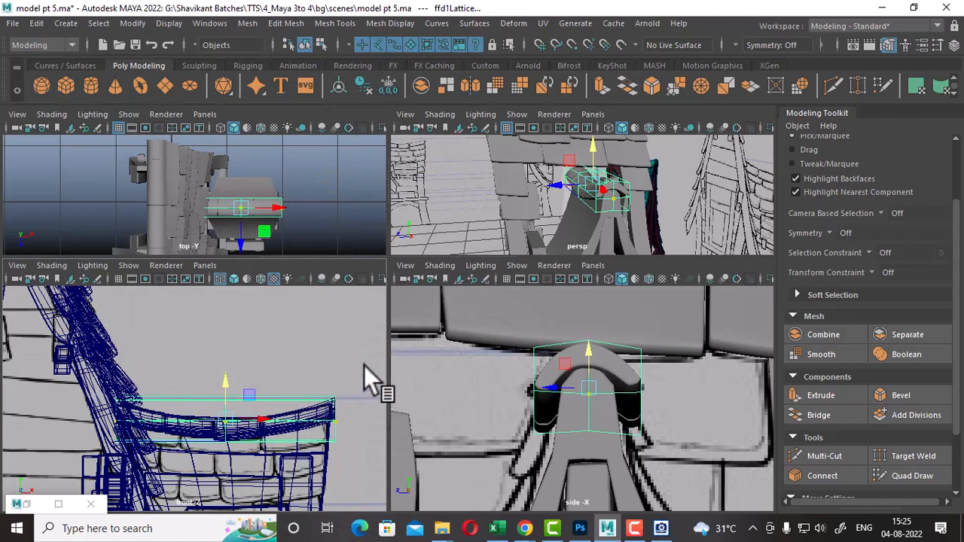
click(168, 476)
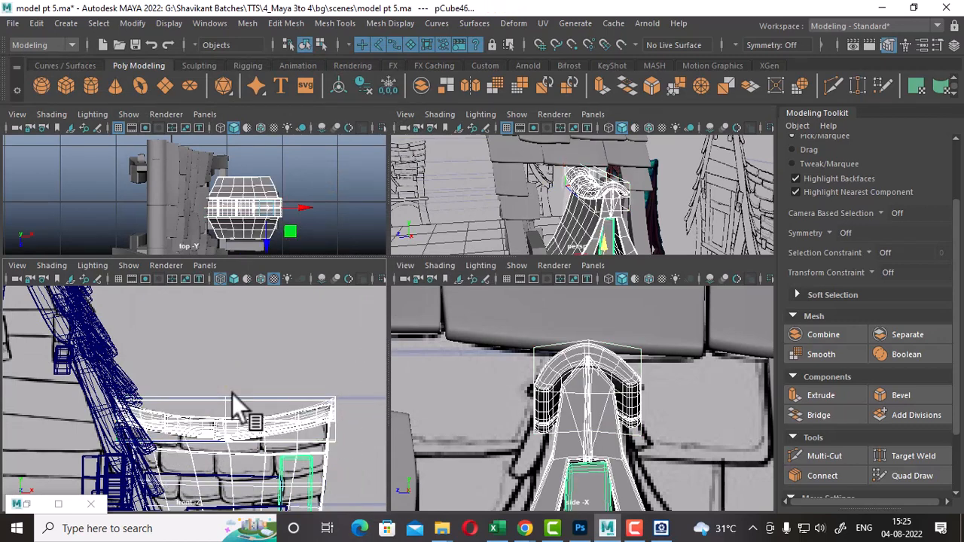
click(340, 82)
click(363, 83)
click(386, 85)
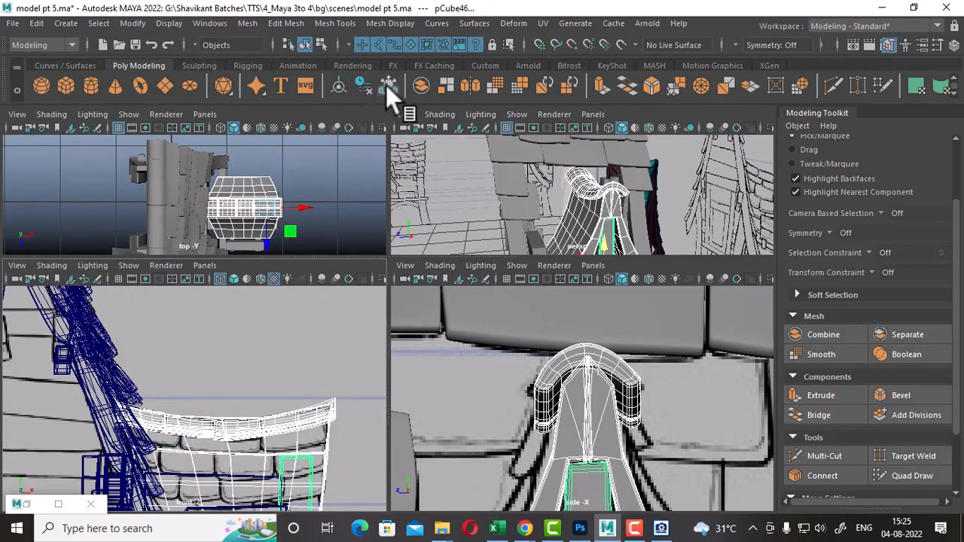
click(274, 386)
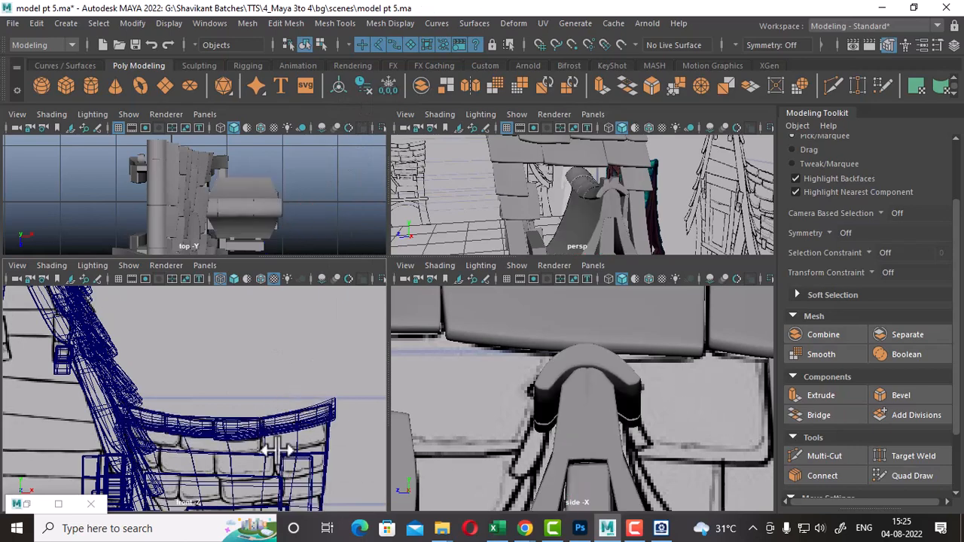
Step: Bring back the national park reference image and examine the side roof's tile rows in the front drawing, keeping the front view uncovered
scroll(277, 451, up, 1)
alt+middle_drag(277, 450, 258, 424)
scroll(258, 425, up, 1)
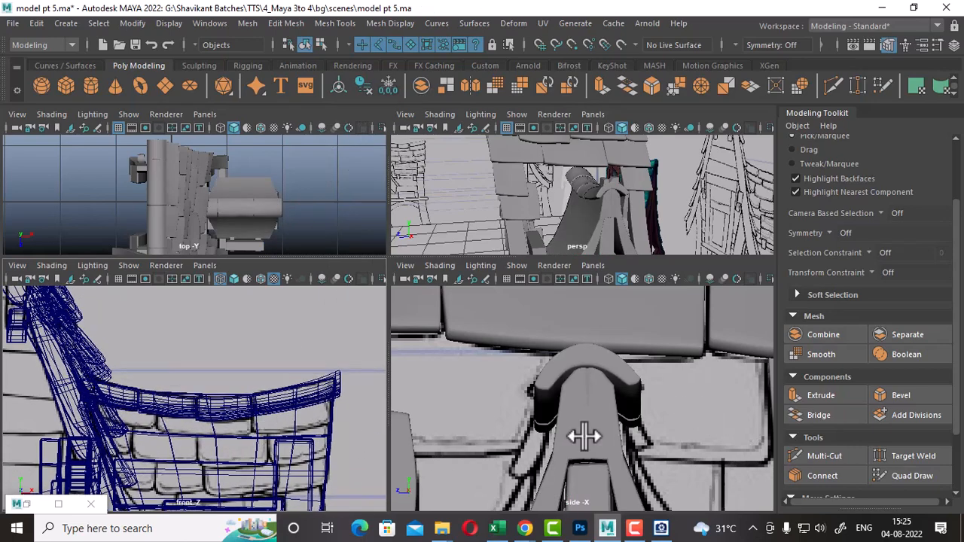
click(660, 528)
drag(312, 253, 332, 296)
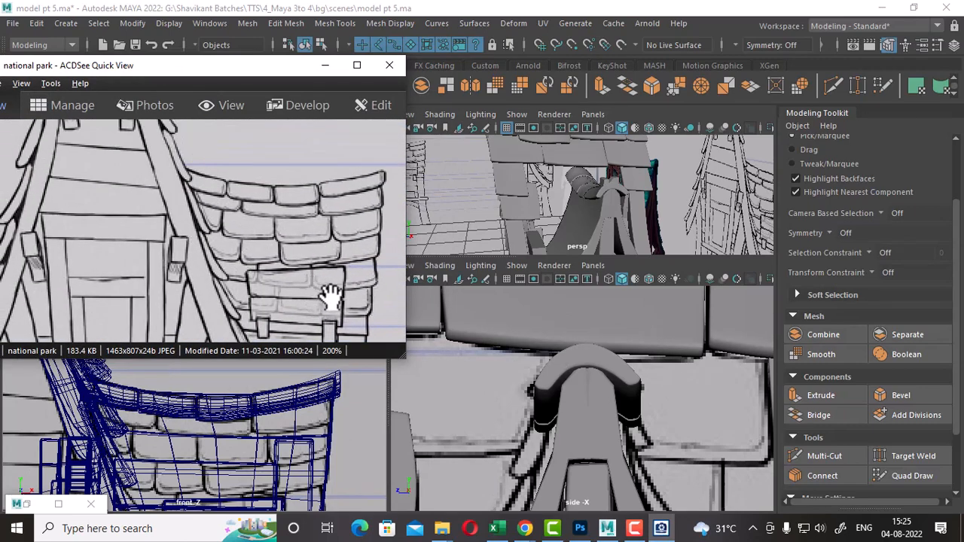
drag(269, 71, 648, 104)
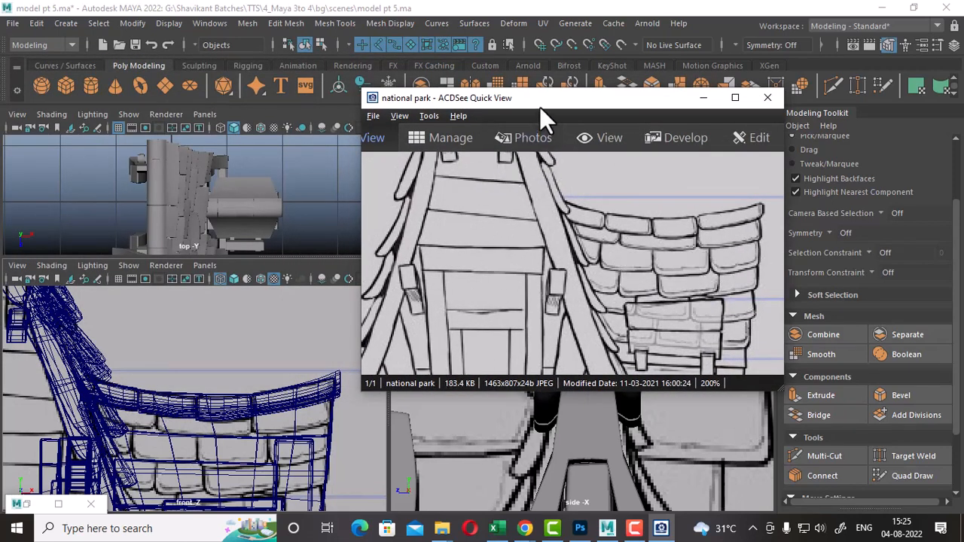
drag(539, 104, 700, 83)
Step: Select the three tiles of the main roof's top row just below the ridge in the side view
click(233, 424)
scroll(256, 403, down, 5)
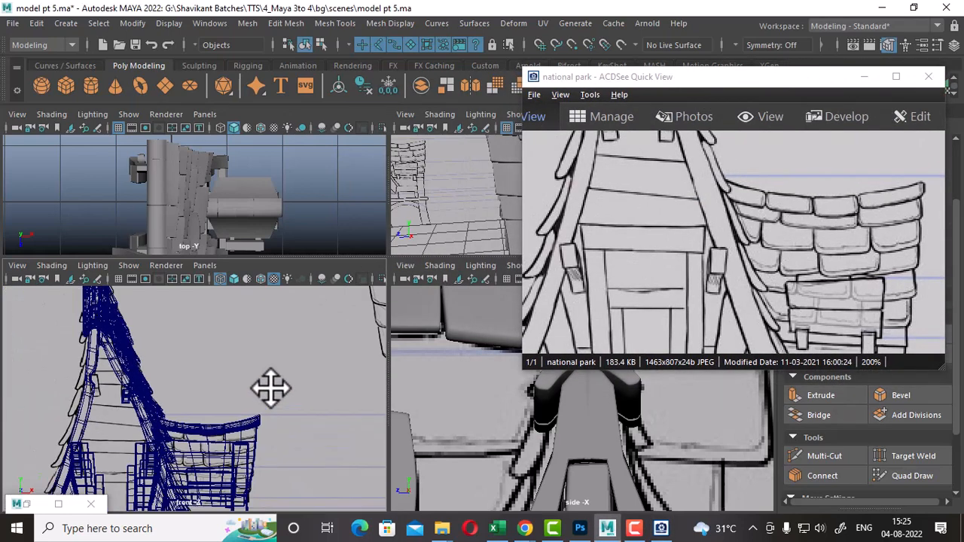
scroll(581, 388, down, 6)
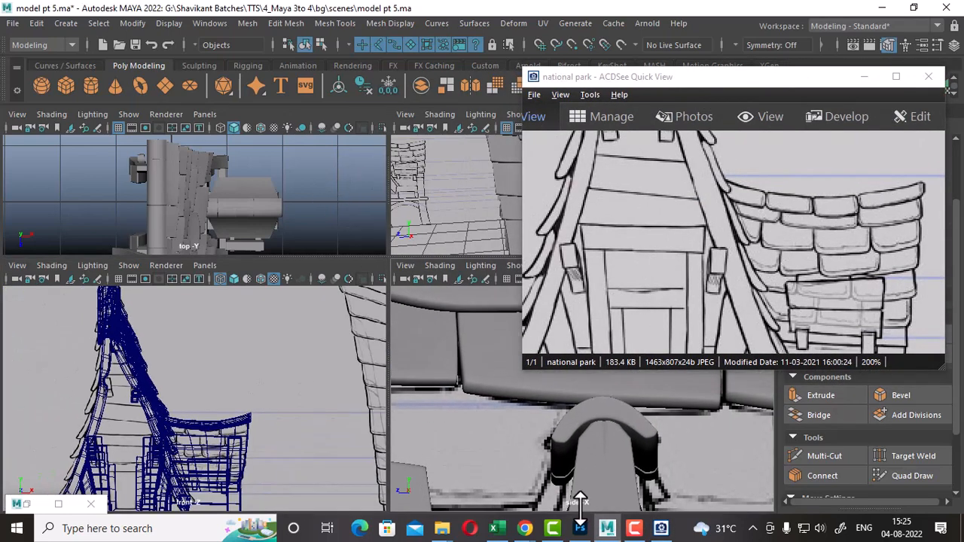
scroll(552, 431, up, 4)
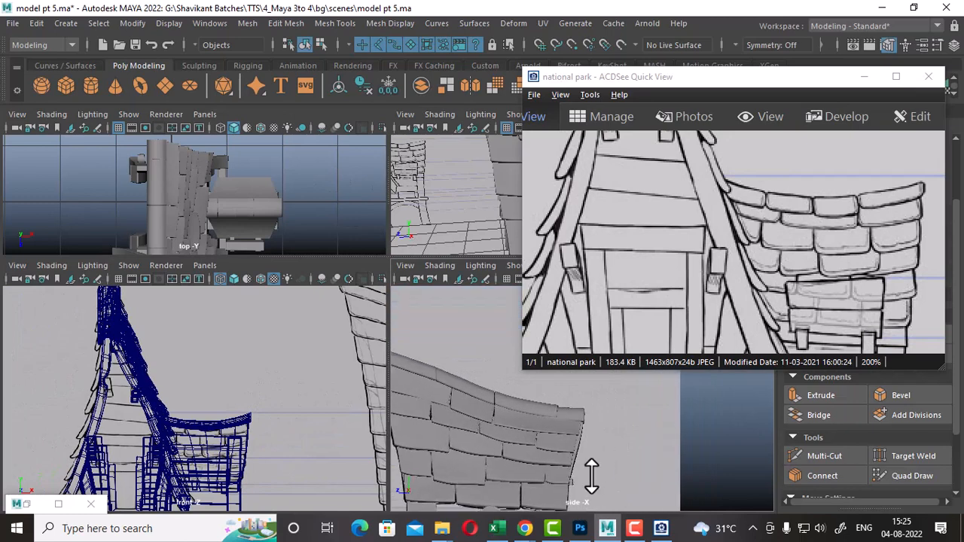
click(509, 405)
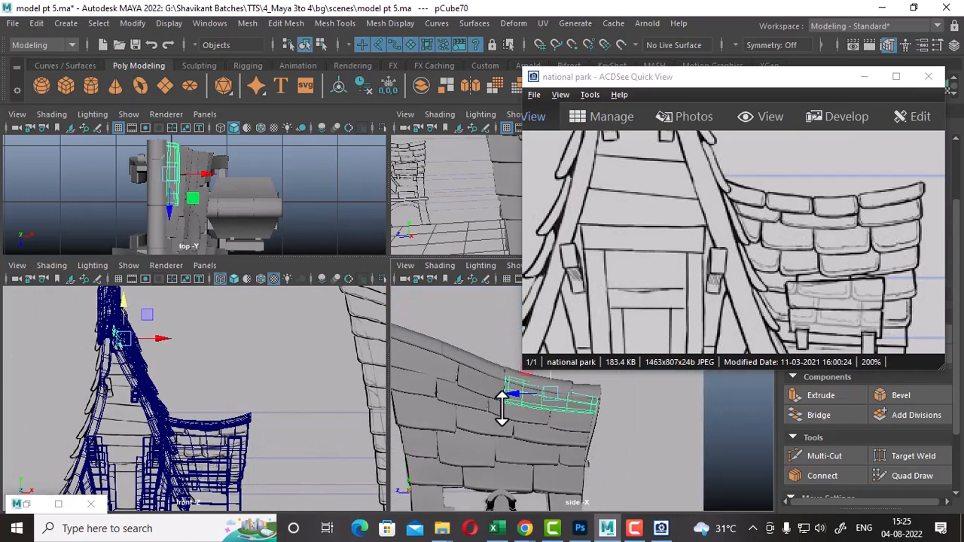
shift+click(474, 384)
shift+click(426, 369)
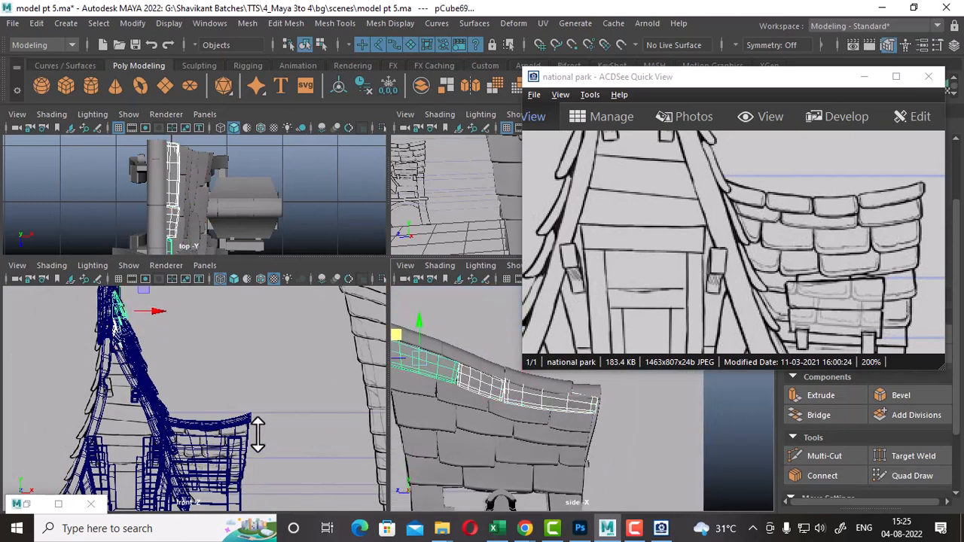
alt+middle_drag(156, 361, 166, 402)
scroll(181, 422, up, 2)
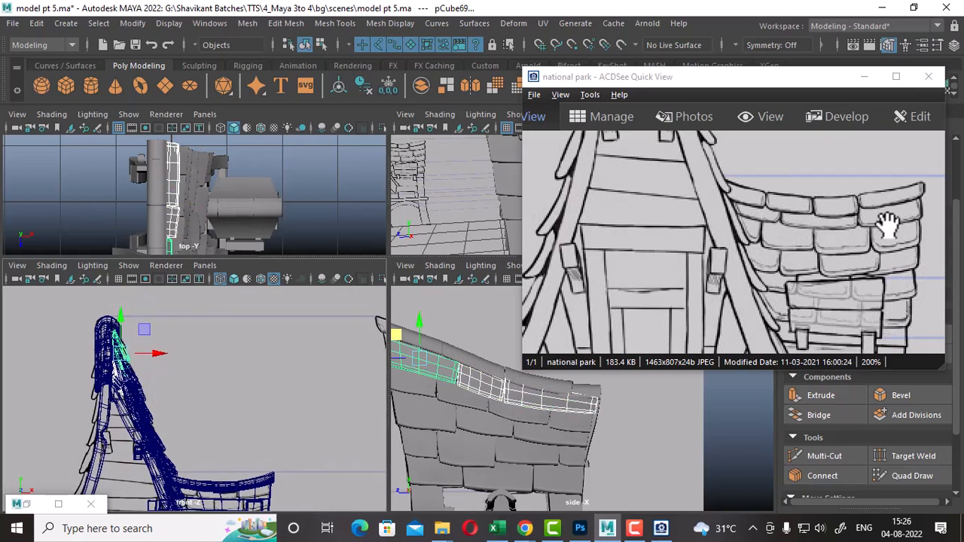
Step: Add the four tiles of the second row to the selection, duplicate both rows and move the copies away from the main roof along X
click(577, 424)
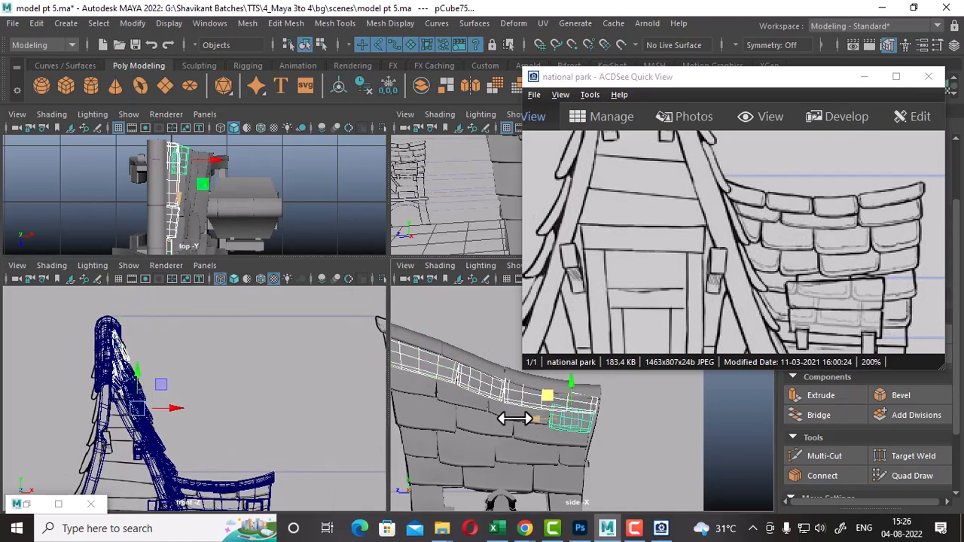
shift+click(495, 409)
shift+click(443, 398)
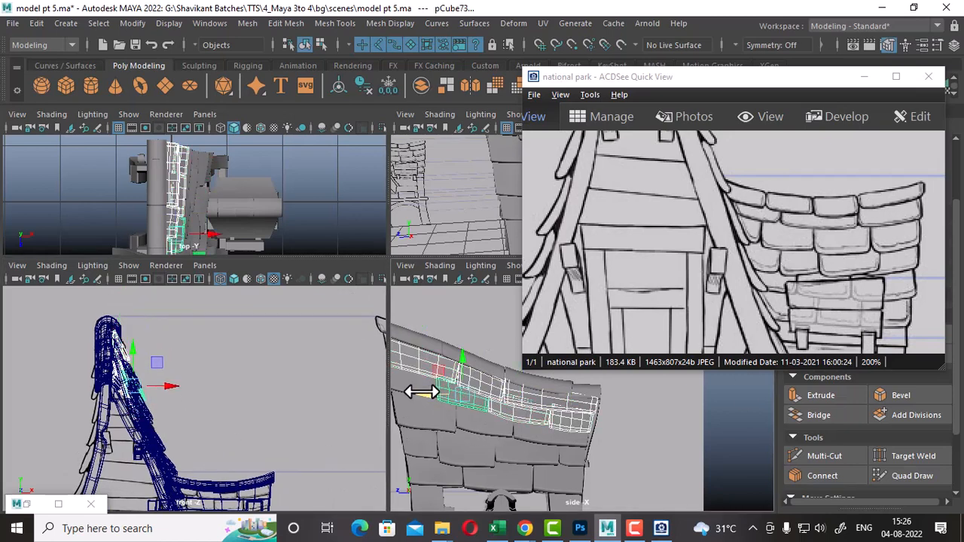
shift+click(409, 387)
scroll(160, 407, down, 1)
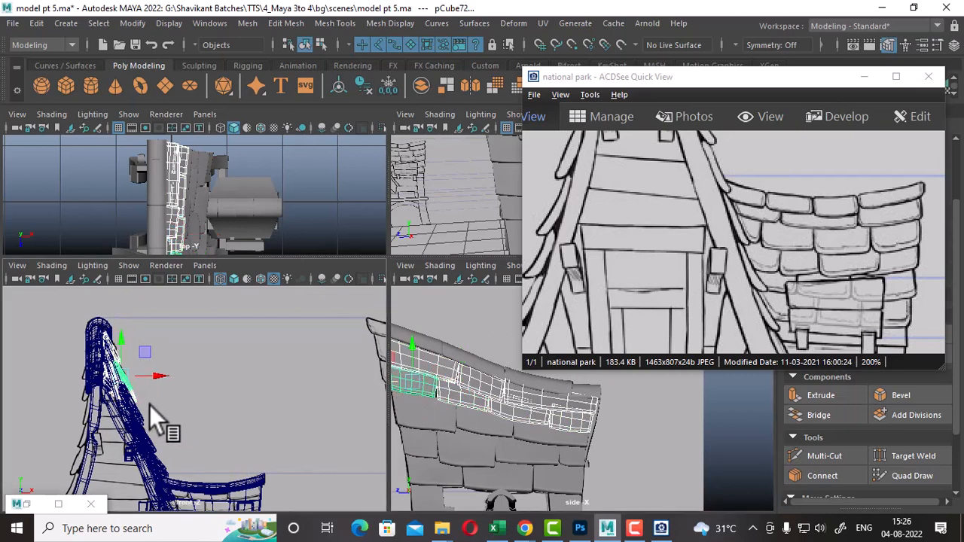
key(ctrl+d)
drag(158, 377, 276, 379)
Step: Group the two duplicated tile rows, minimise the reference image and open the Channel Box
key(e)
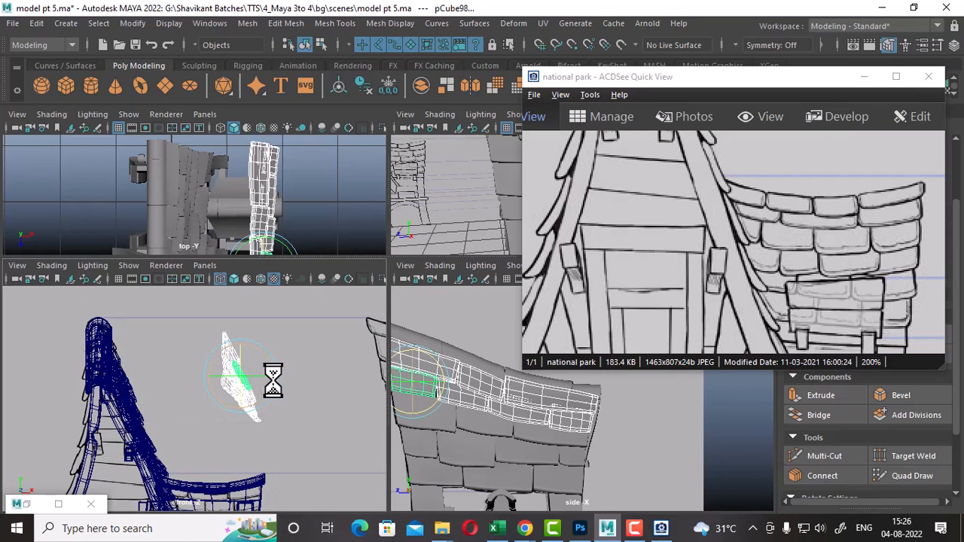
key(ctrl+g)
click(865, 76)
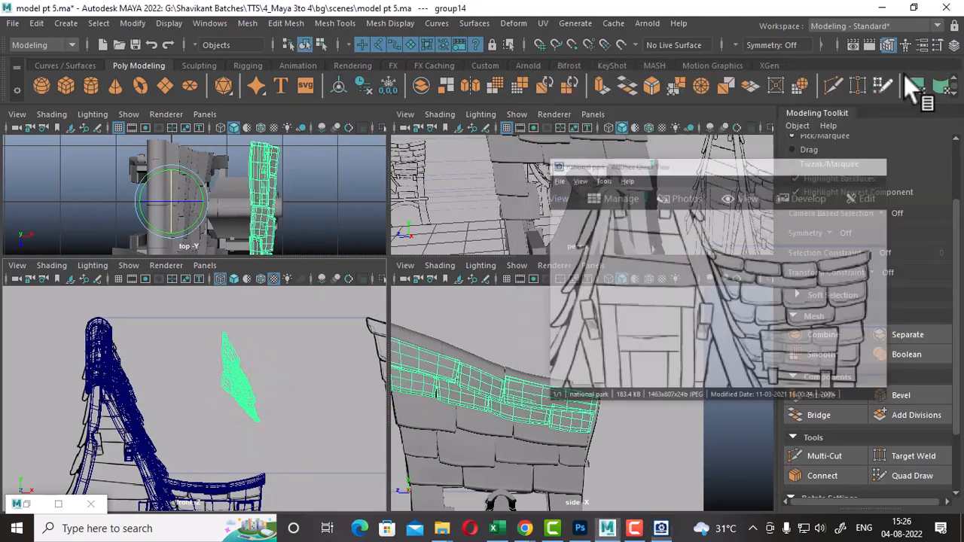
click(954, 47)
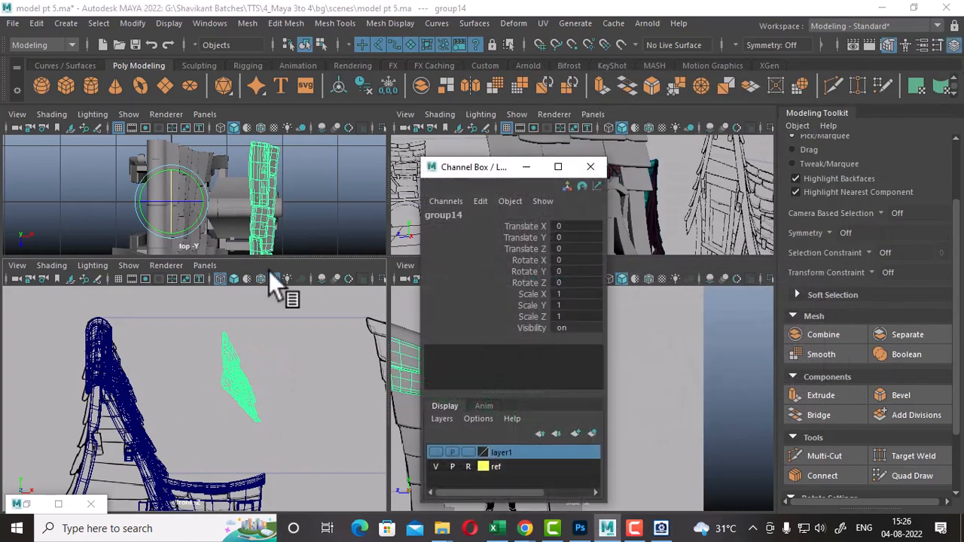
Step: Set the tile group's Rotate Y to 90
drag(193, 180, 215, 209)
double_click(585, 273)
text(9)
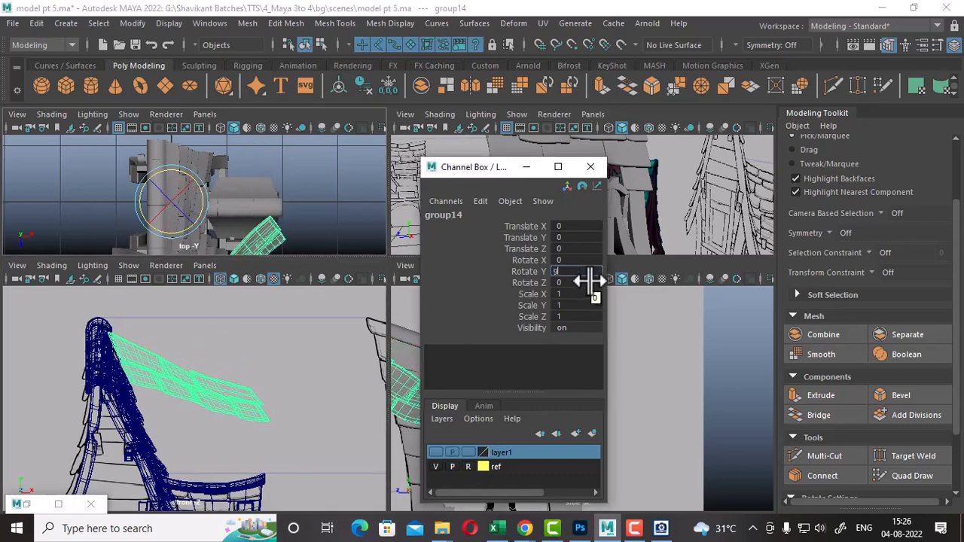
text(0)
key(Return)
Step: Keep the Channel Box clear of the viewports and set the tile group's Rotate Y to -90
drag(492, 166, 843, 222)
alt+drag(605, 207, 654, 215)
alt+middle_drag(653, 216, 573, 212)
double_click(918, 327)
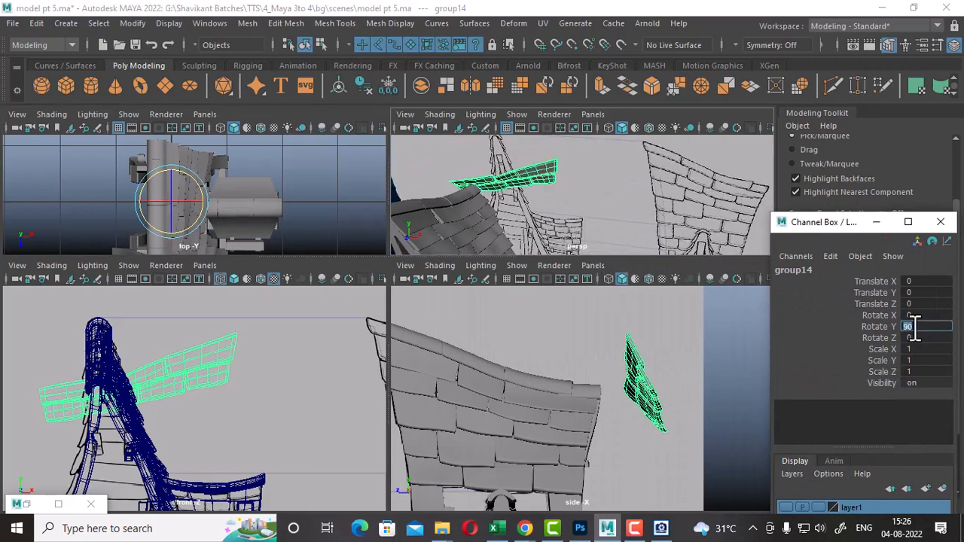
text(-90)
key(Return)
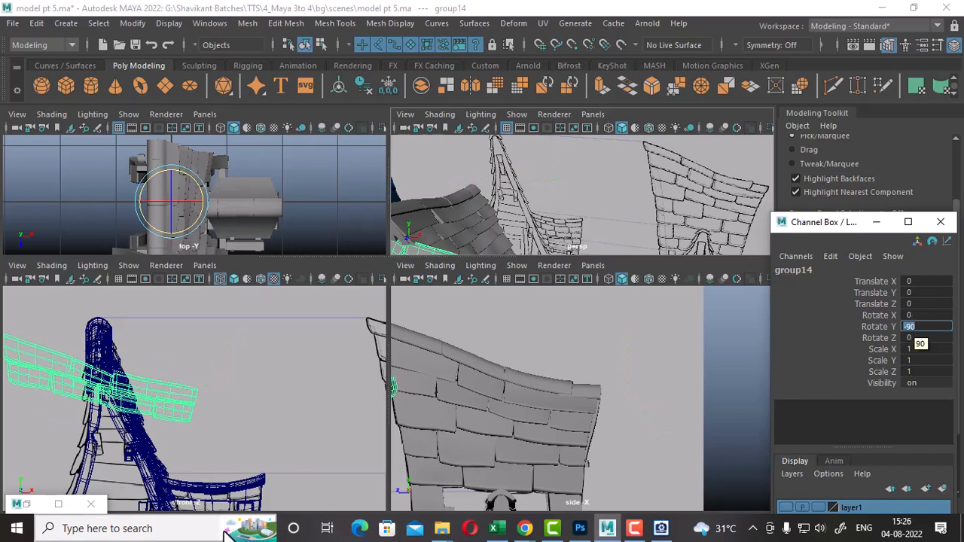
Step: Move the tile group onto the side roof in the front view, at about 1.93 in X and -1.64 in Y
key(w)
scroll(155, 385, up, 1)
scroll(159, 386, down, 6)
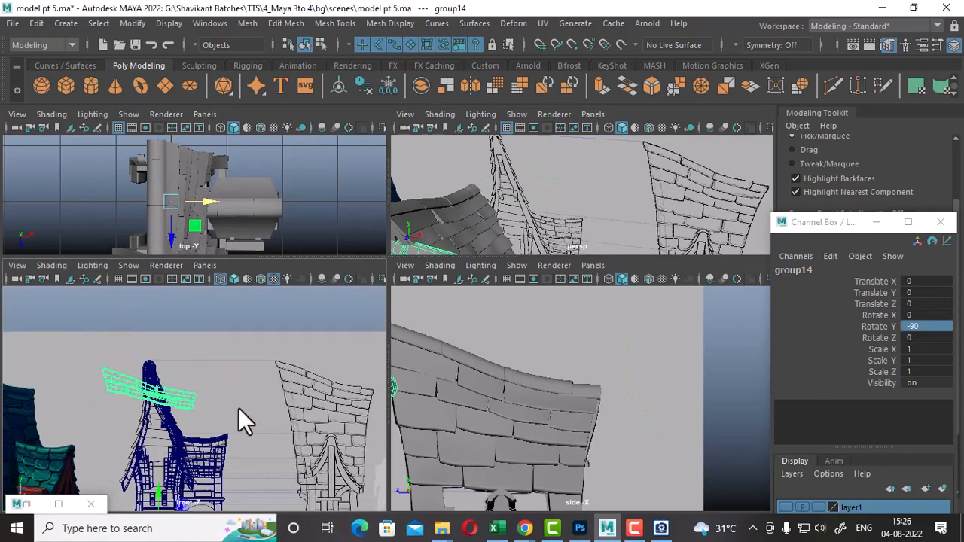
drag(155, 380, 254, 440)
scroll(305, 503, up, 3)
scroll(248, 427, up, 8)
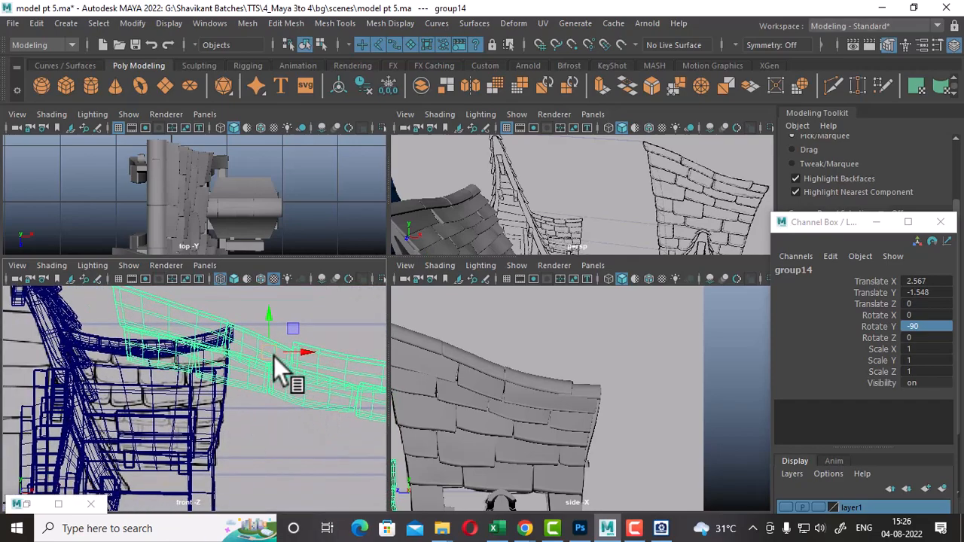
drag(274, 357, 197, 364)
Step: Scale the tile group uniformly to about 0.53 in the enlarged front view
key(space)
scroll(515, 411, up, 1)
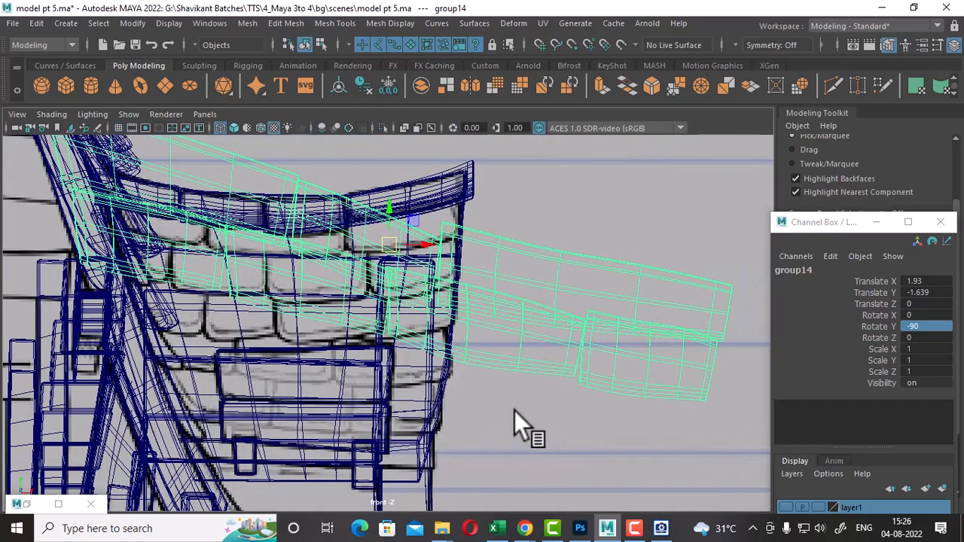
alt+middle_drag(413, 353, 470, 385)
key(r)
drag(440, 280, 260, 409)
alt+middle_drag(478, 395, 492, 360)
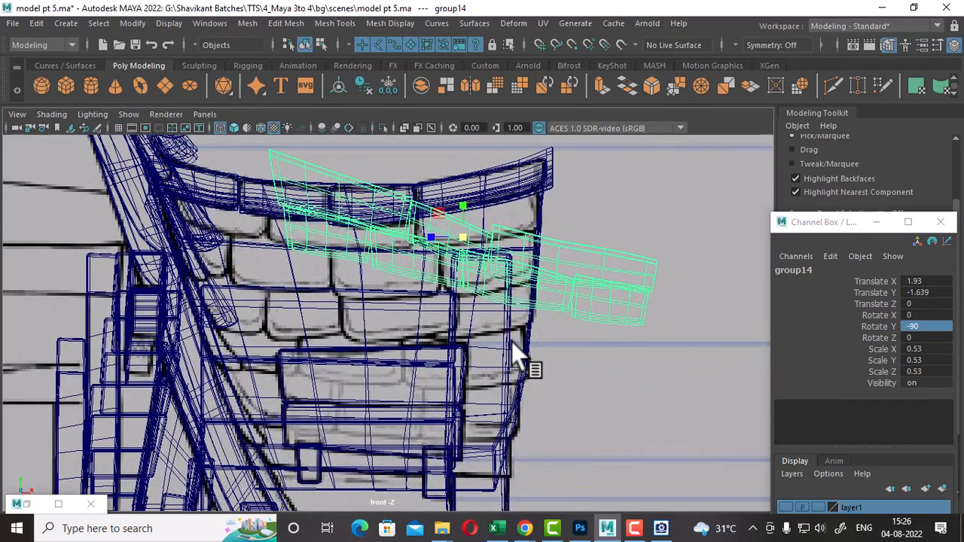
Step: Hide the side roof and the boxed piece over its lower part to expose the drawn tiles
click(514, 379)
key(ctrl+h)
click(409, 417)
key(ctrl+h)
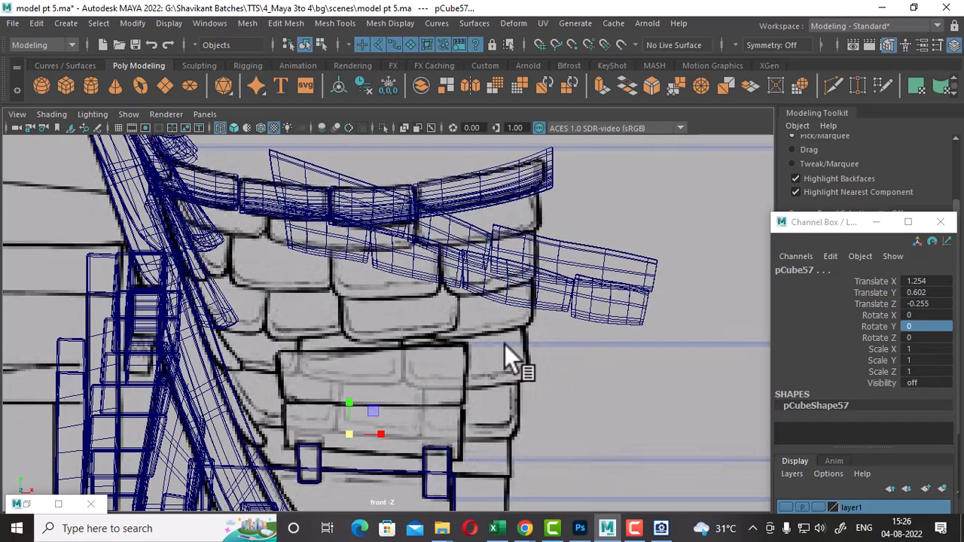
Step: Align the tile group with the drawn rows below the ridge caps, rotating it about 11° in X and moving it to about 1.44, -1.63
click(584, 280)
key(Up)
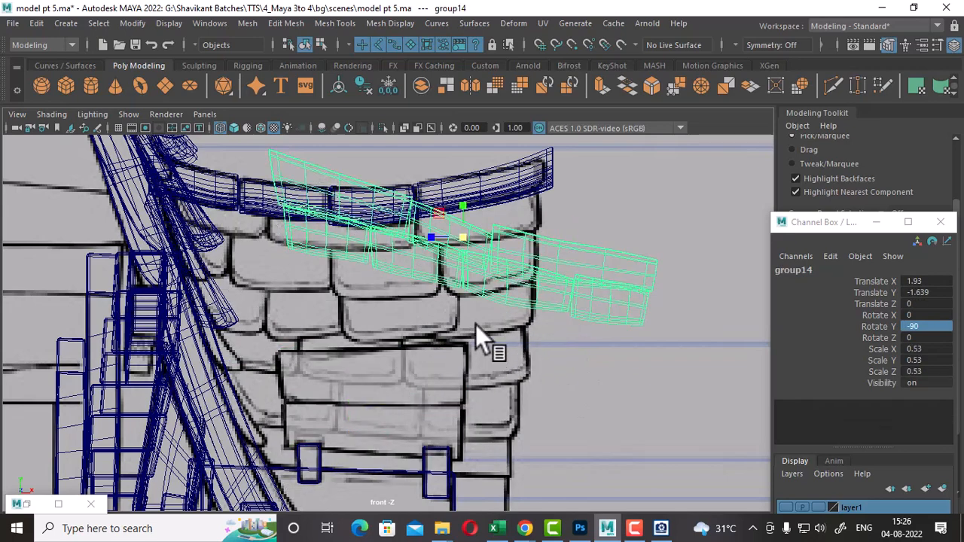
key(w)
middle_drag(482, 243, 382, 267)
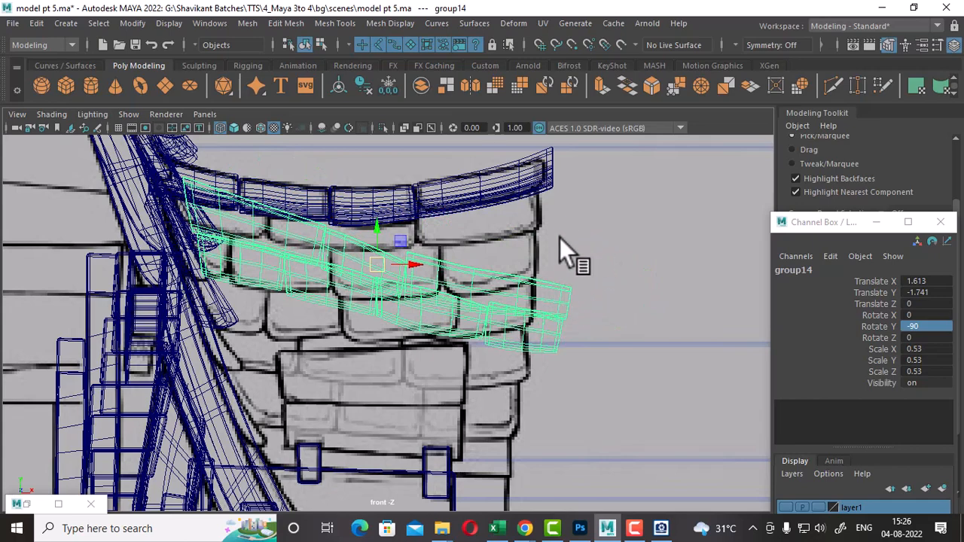
drag(378, 268, 435, 212)
key(e)
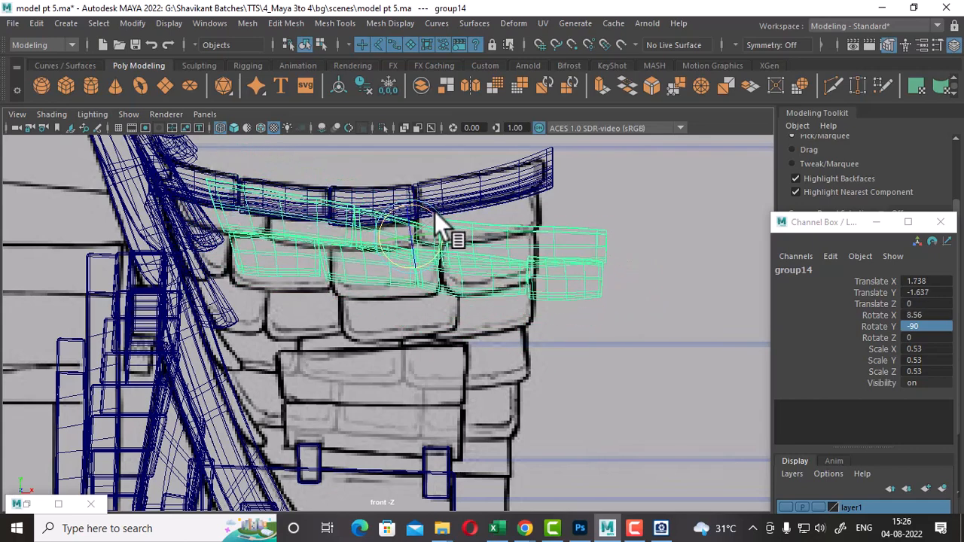
key(w)
drag(415, 242, 331, 238)
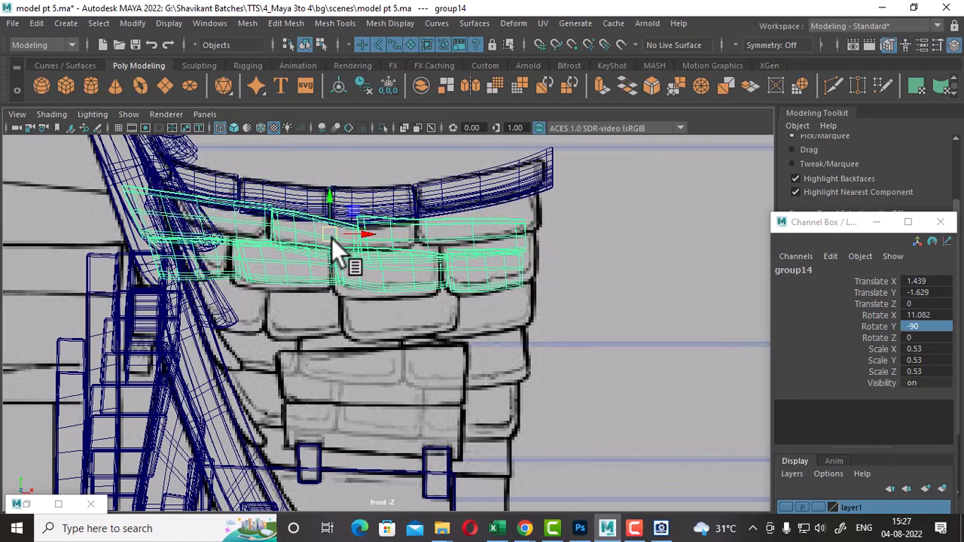
click(549, 280)
click(484, 283)
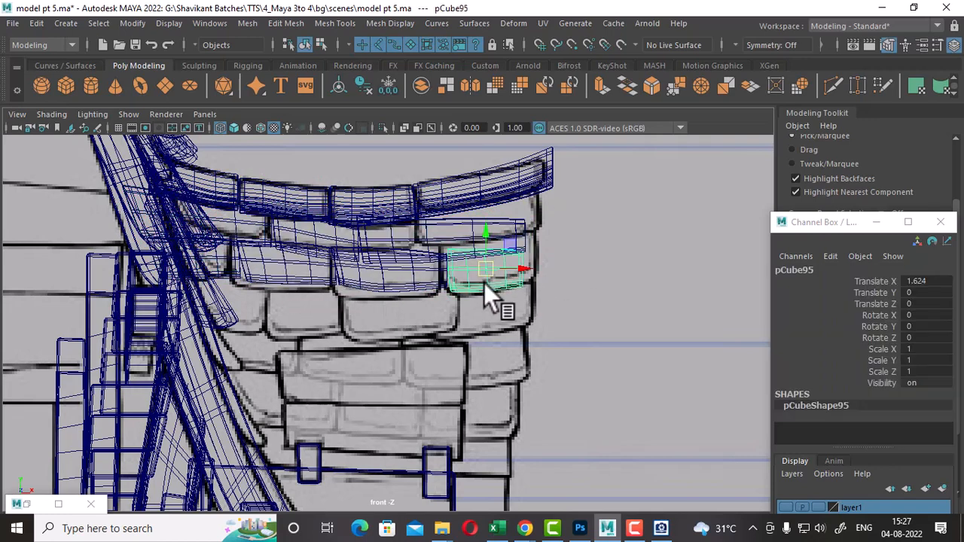
click(372, 285)
click(290, 276)
click(215, 265)
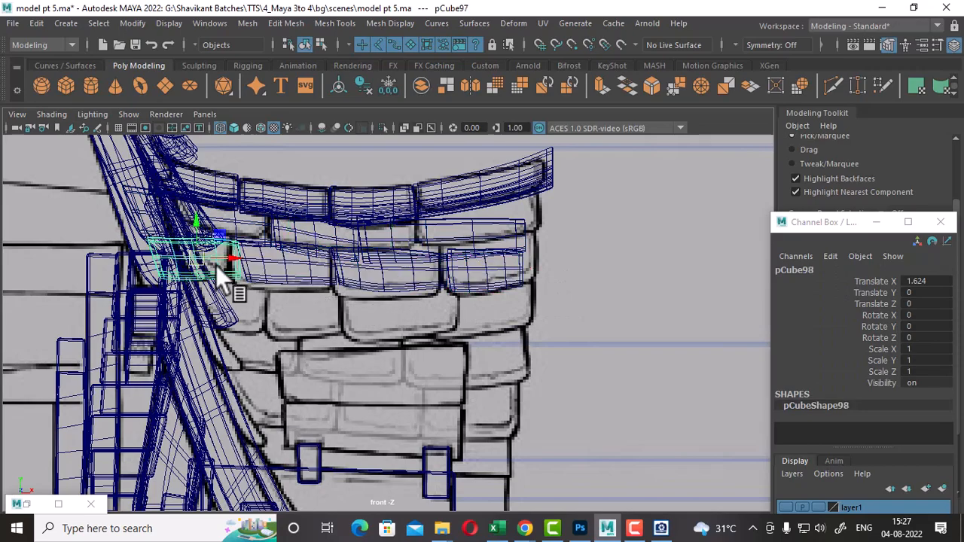
click(497, 233)
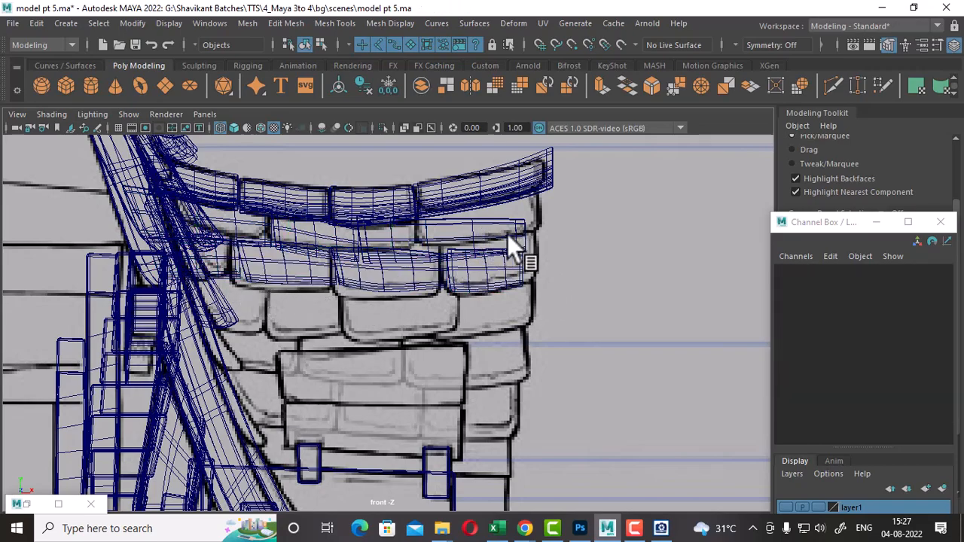
Step: Select the three tiles of the copied top row and create a lattice with 3, 3, 3 divisions around them
click(509, 236)
scroll(366, 269, up, 3)
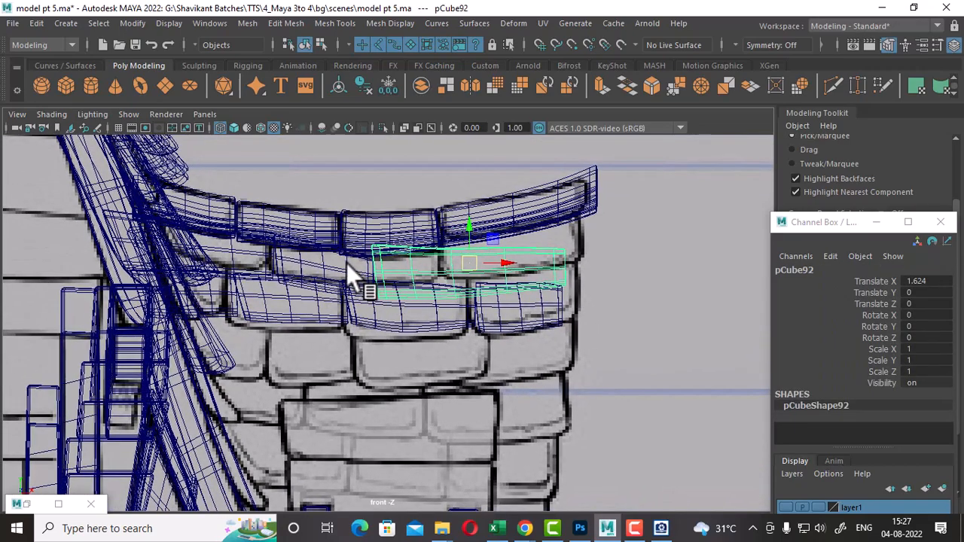
shift+click(307, 269)
shift+click(252, 252)
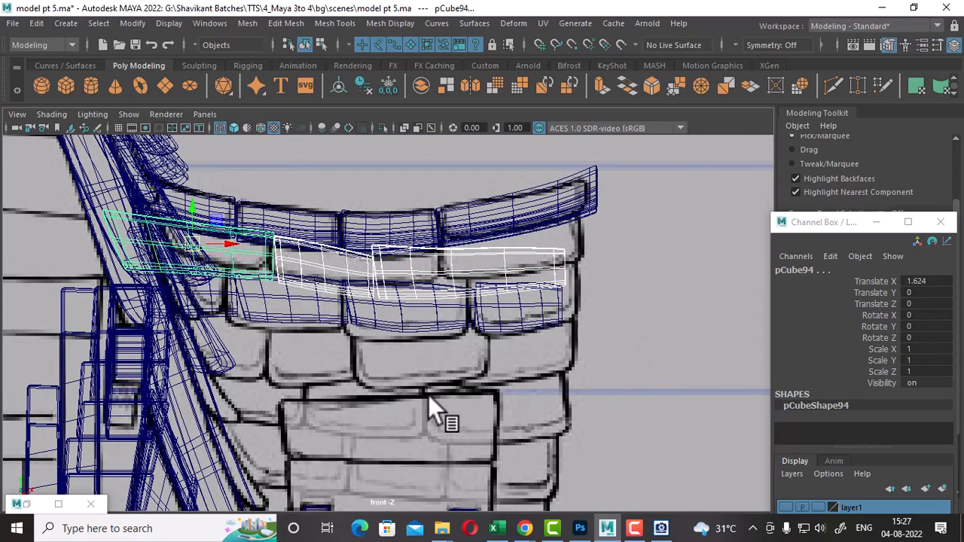
click(521, 23)
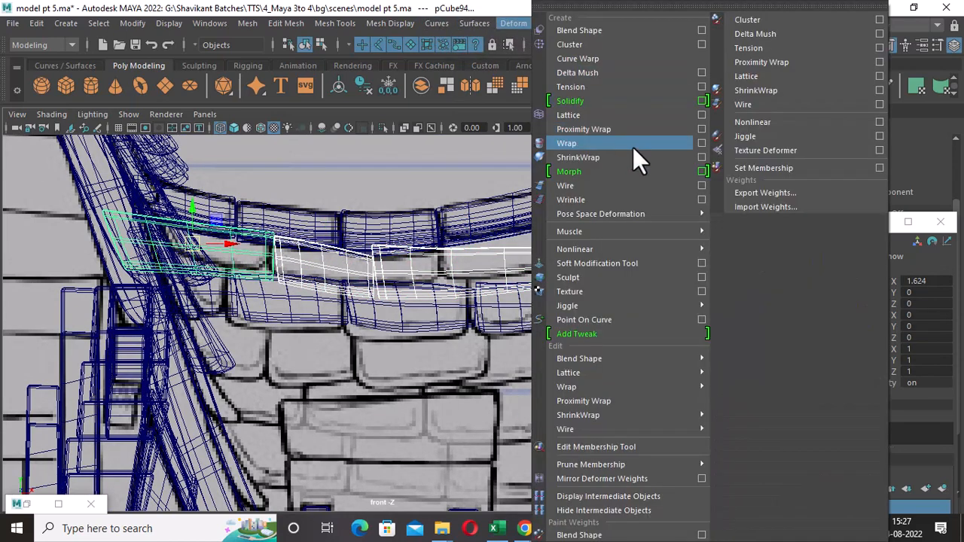
click(700, 117)
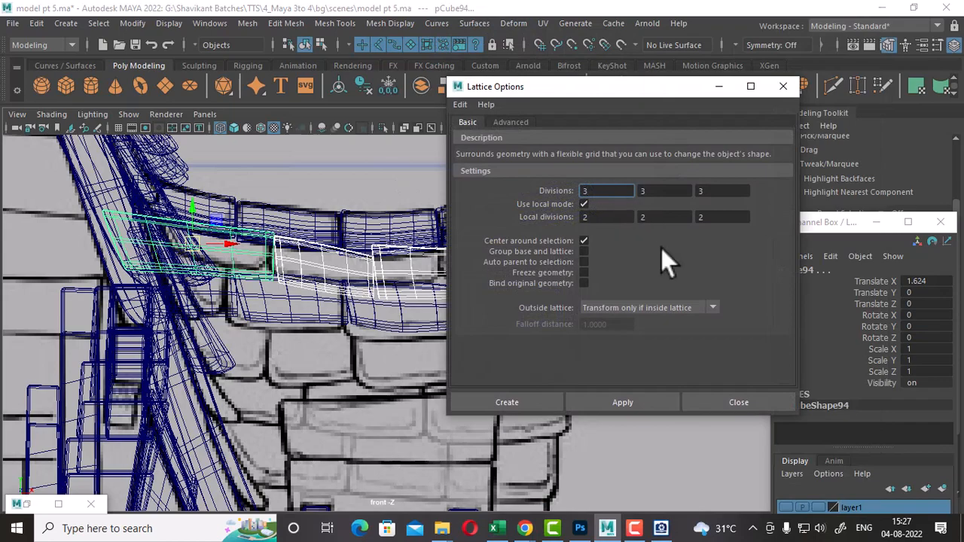
click(526, 404)
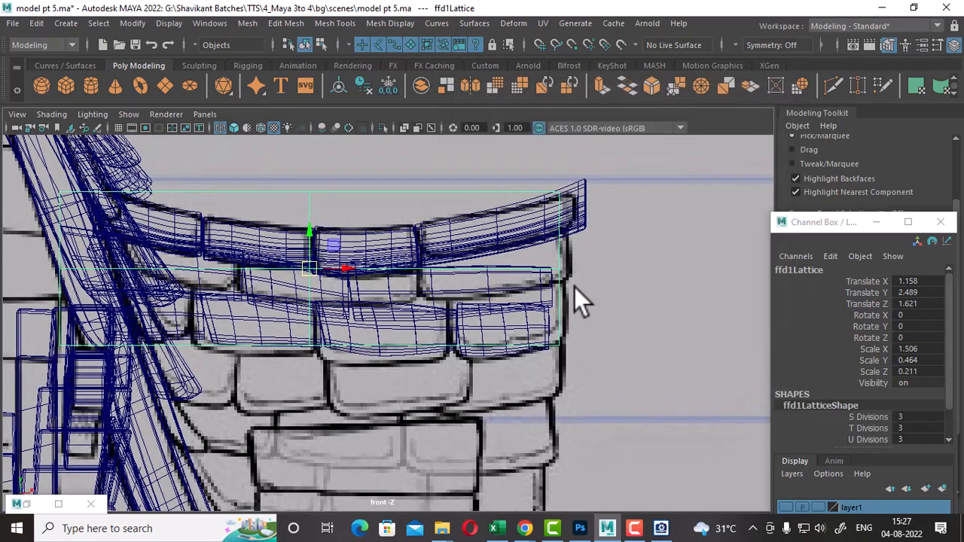
Step: Raise the lattice's upper and middle outer-end points so the end tile follows the drawing's upward curve
right_drag(656, 228, 674, 124)
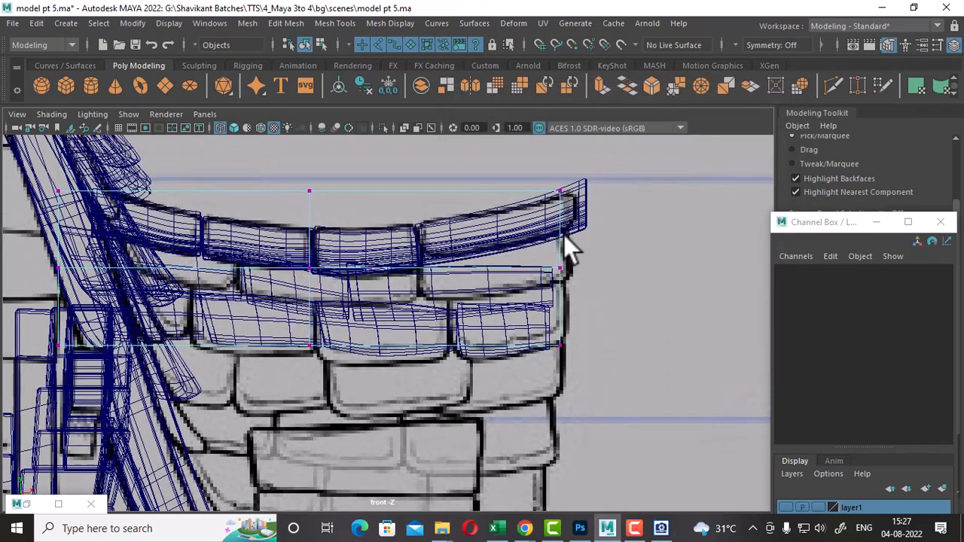
drag(595, 165, 561, 230)
drag(574, 186, 572, 188)
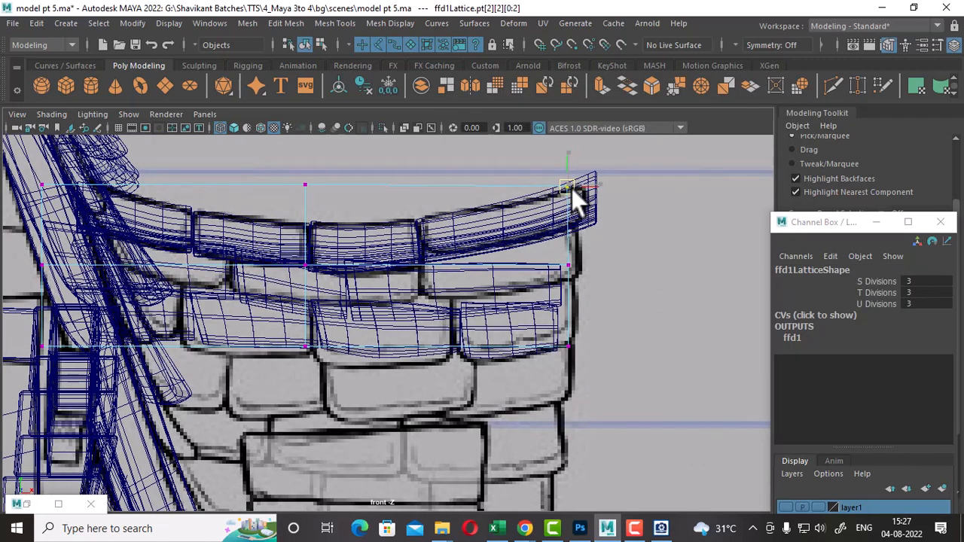
drag(587, 256, 554, 281)
drag(569, 231, 587, 196)
click(559, 351)
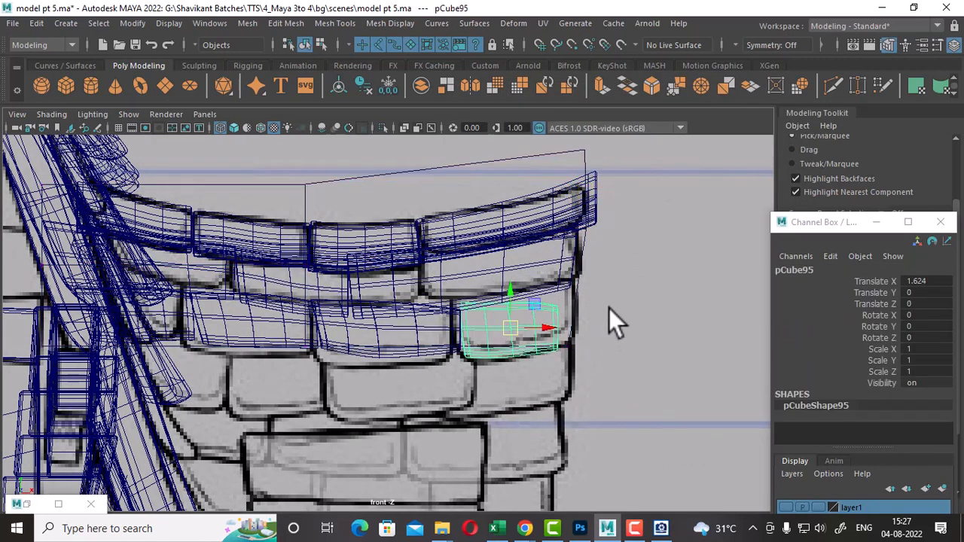
Step: Resume lattice point editing and raise the lower outer-end and lower middle points to fit the drawn row
click(586, 305)
right_drag(652, 263, 633, 139)
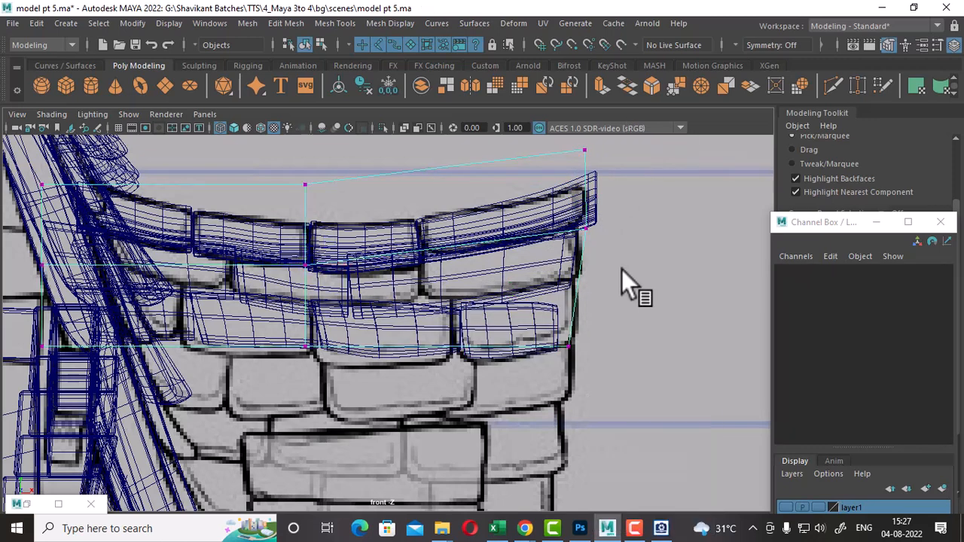
click(567, 349)
drag(571, 341, 584, 330)
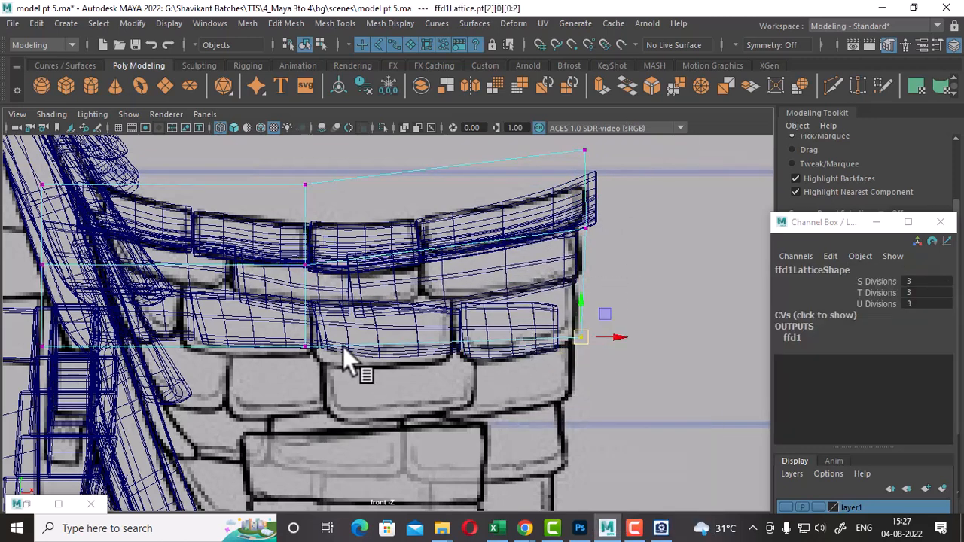
mouse_move(324, 330)
mouse_down()
mouse_move(291, 374)
mouse_move(321, 341)
mouse_move(306, 327)
mouse_up()
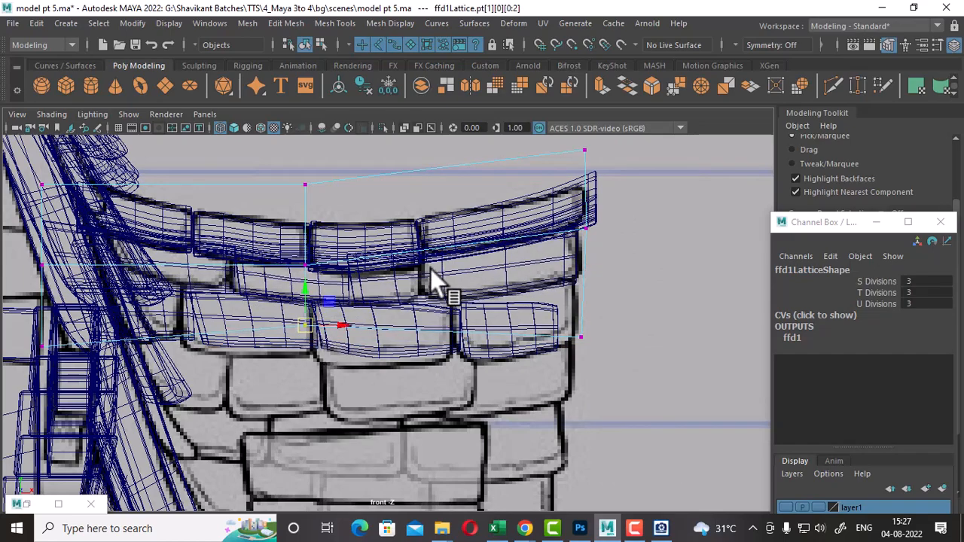
Step: Raise the lattice's lower point at the main-roof end and nudge the upper two middle points slightly down and outward
alt+middle_drag(349, 290, 394, 291)
alt+right_drag(394, 291, 402, 294)
alt+middle_drag(403, 295, 482, 309)
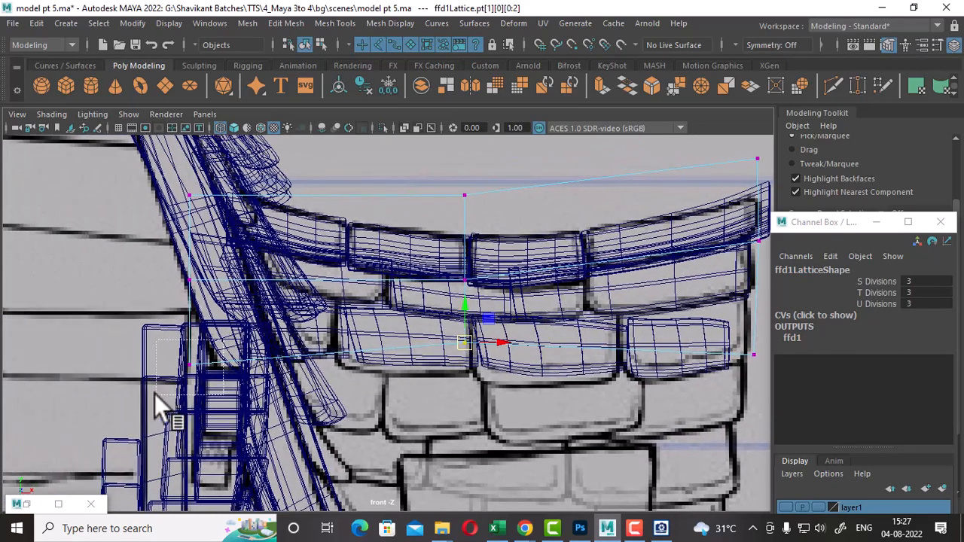
drag(161, 409, 190, 320)
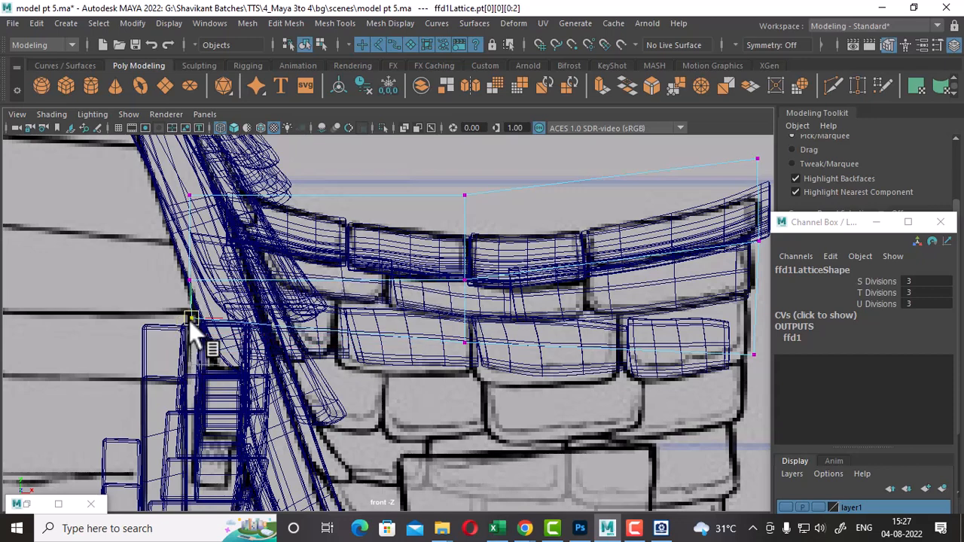
drag(465, 197, 493, 284)
mouse_move(475, 246)
mouse_down()
mouse_move(477, 236)
mouse_move(480, 251)
mouse_up()
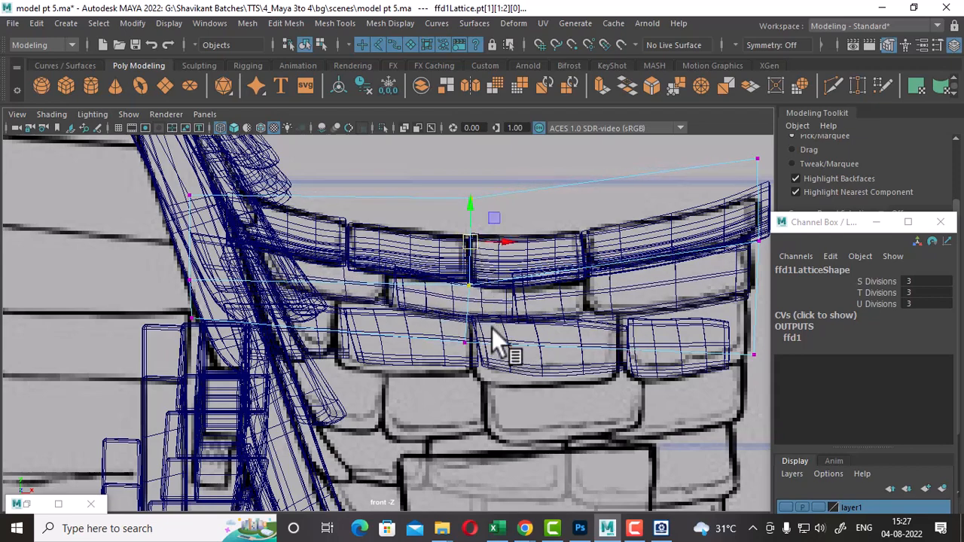
Step: Leave lattice point editing, select the side roof's tile rows with their lattice, and delete their history to bake in the deformation
key(space)
mouse_move(609, 386)
mouse_down()
mouse_move(595, 332)
mouse_move(552, 327)
mouse_move(564, 334)
mouse_move(501, 298)
mouse_move(537, 360)
mouse_move(425, 362)
mouse_move(503, 362)
mouse_up()
key(f)
key(5)
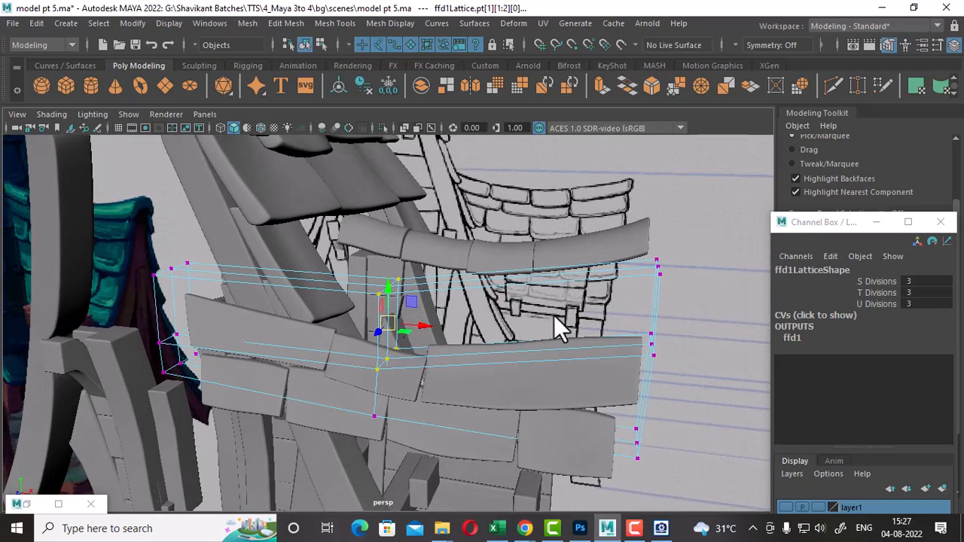
alt+drag(553, 315, 461, 316)
right_drag(471, 181, 543, 223)
right_drag(581, 124, 582, 125)
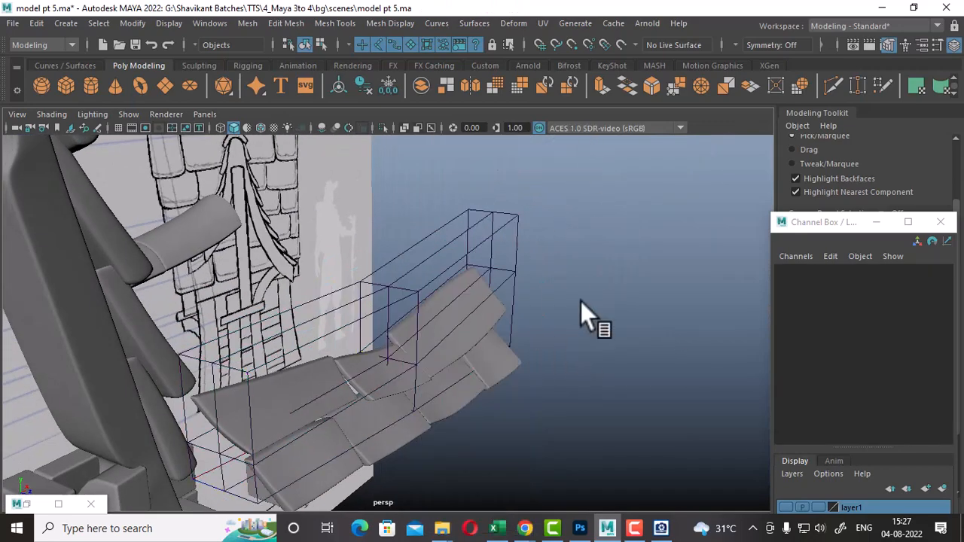
key(f)
drag(577, 259, 265, 517)
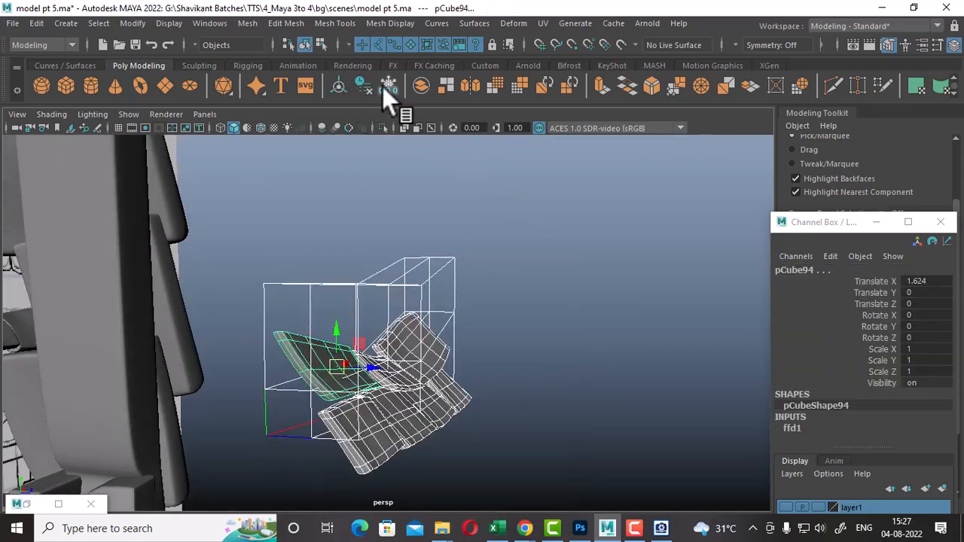
click(362, 86)
alt+drag(548, 339, 577, 361)
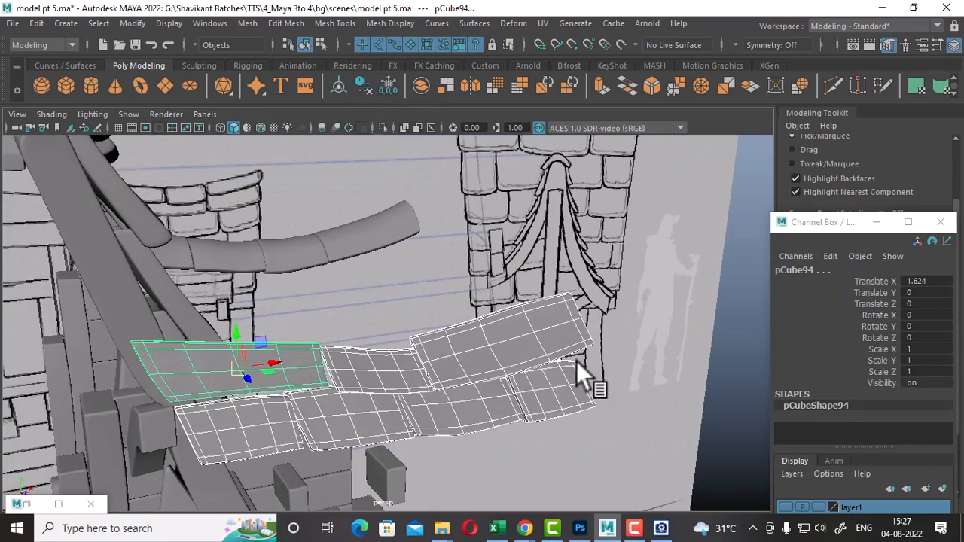
Step: Select the outer end tile of the copied top row and show it in wireframe in the front view
click(535, 360)
click(468, 368)
key(space)
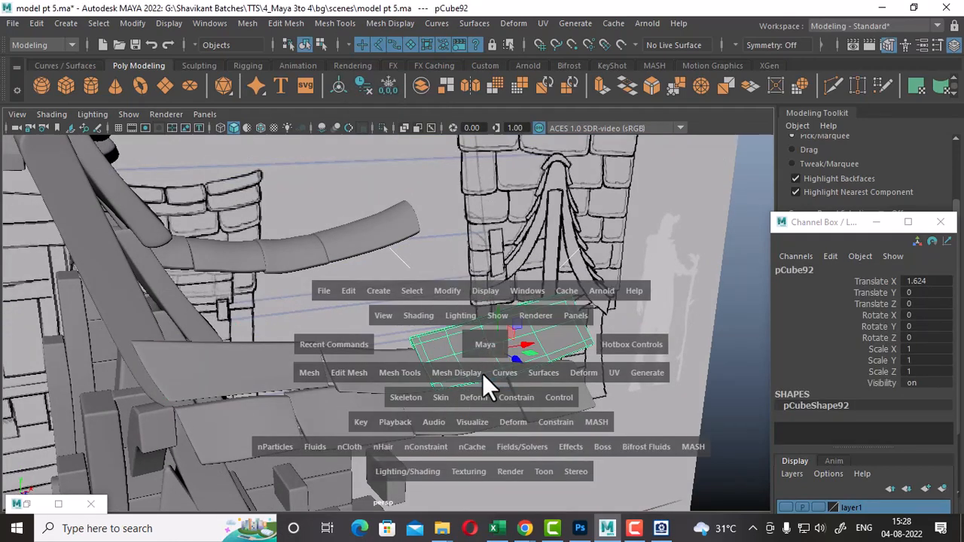
drag(485, 346, 482, 374)
alt+right_drag(500, 362, 544, 366)
key(4)
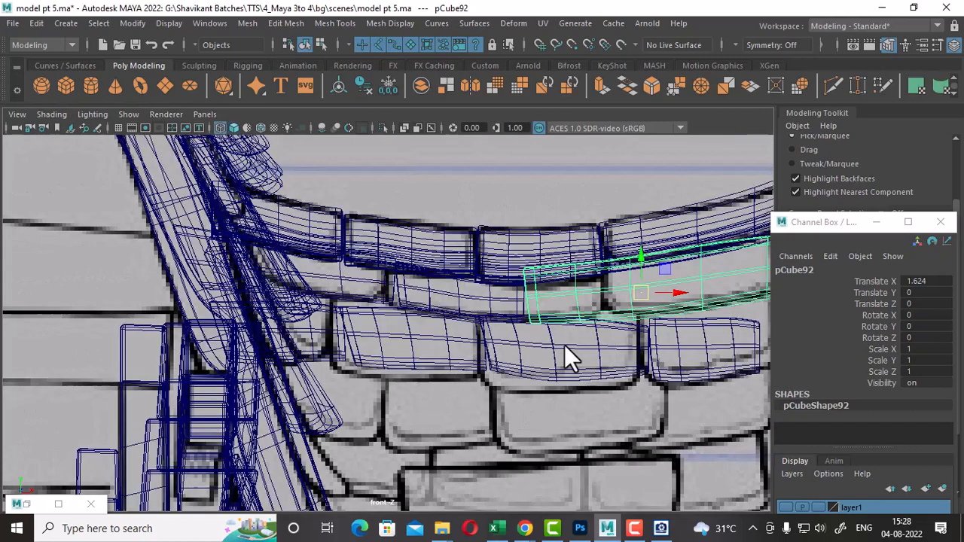
alt+middle_drag(600, 318, 490, 329)
alt+right_drag(547, 321, 590, 318)
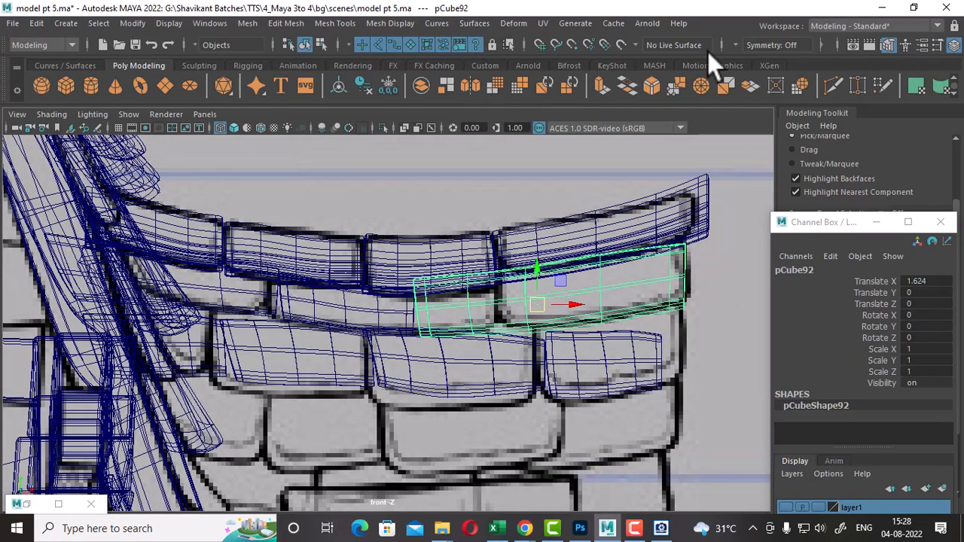
Step: Create a new shelf named tools
click(775, 65)
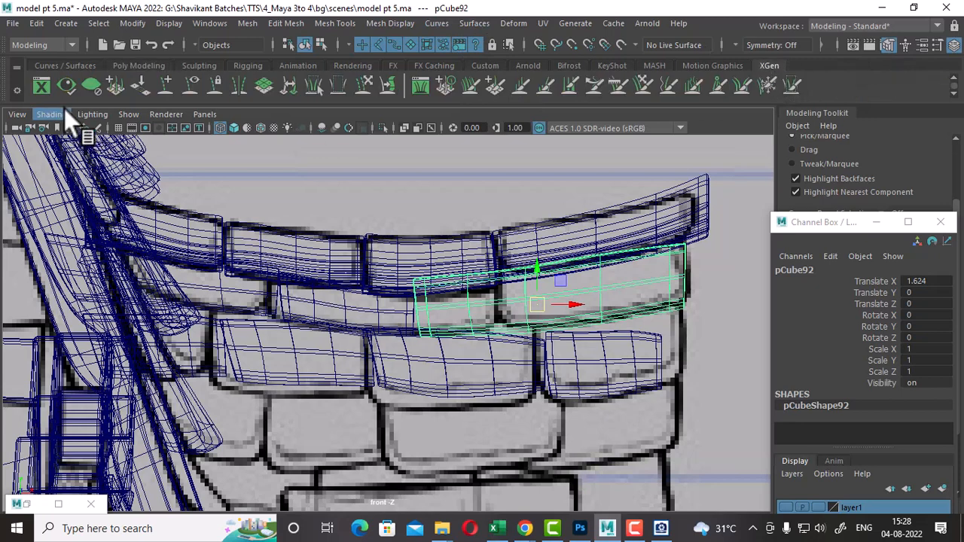
click(13, 67)
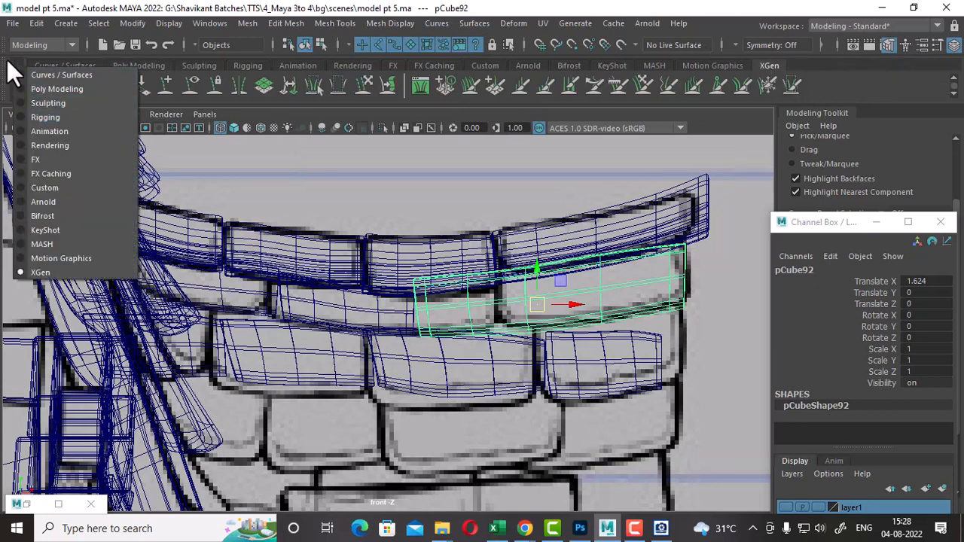
click(14, 66)
click(18, 88)
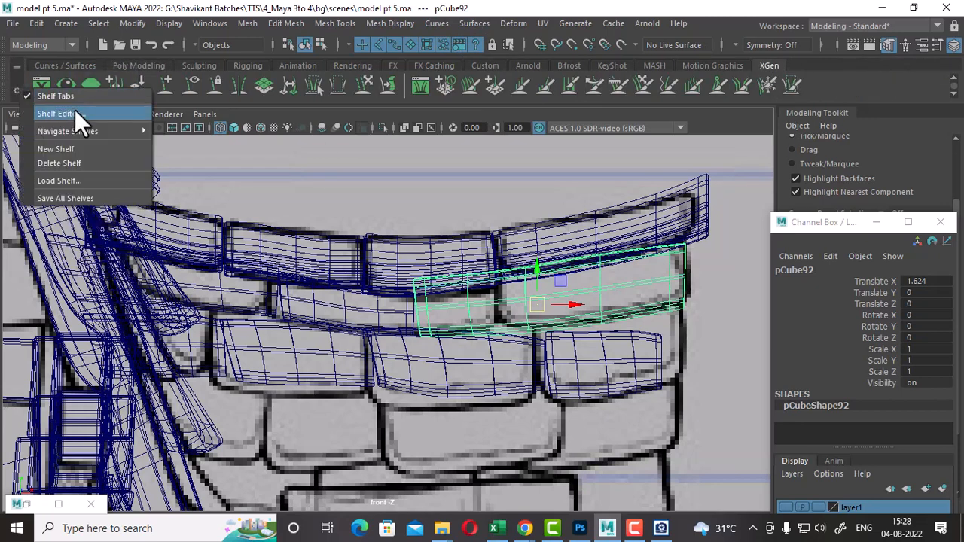
click(91, 147)
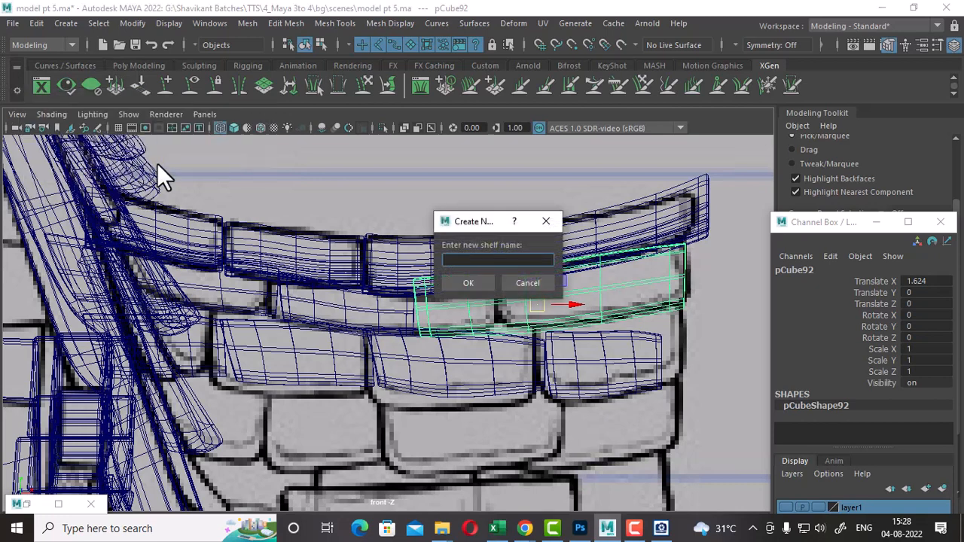
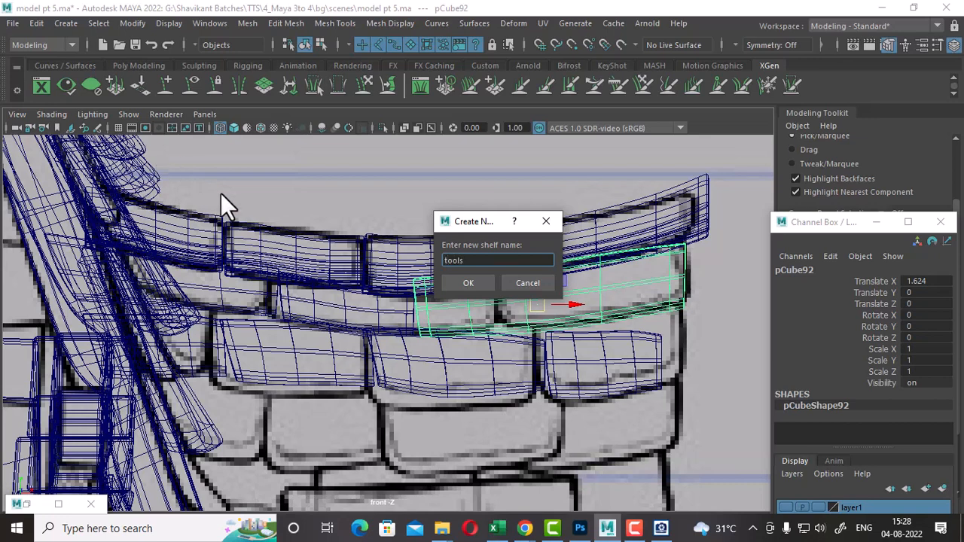
click(471, 282)
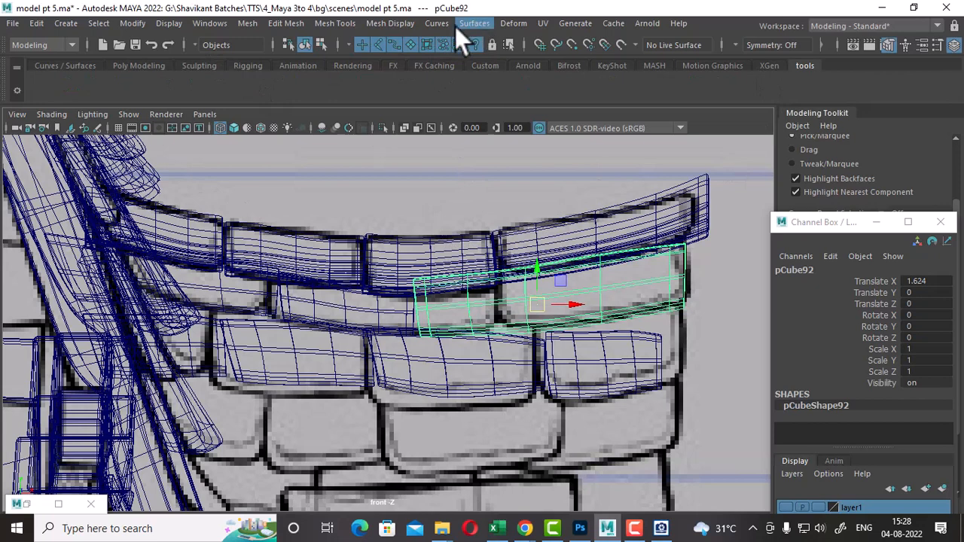
Step: Add the Lattice deformer command to the tools shelf
click(506, 24)
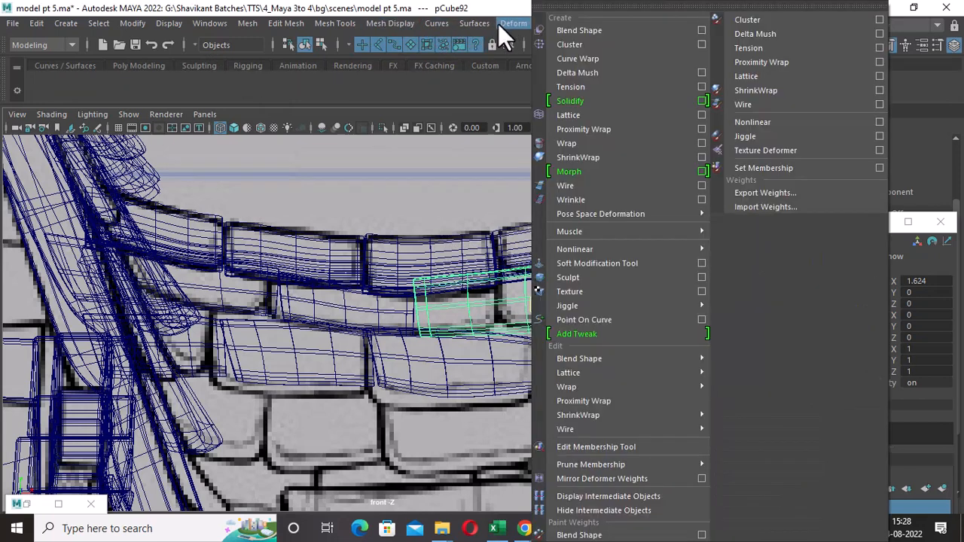
ctrl+shift+click(613, 118)
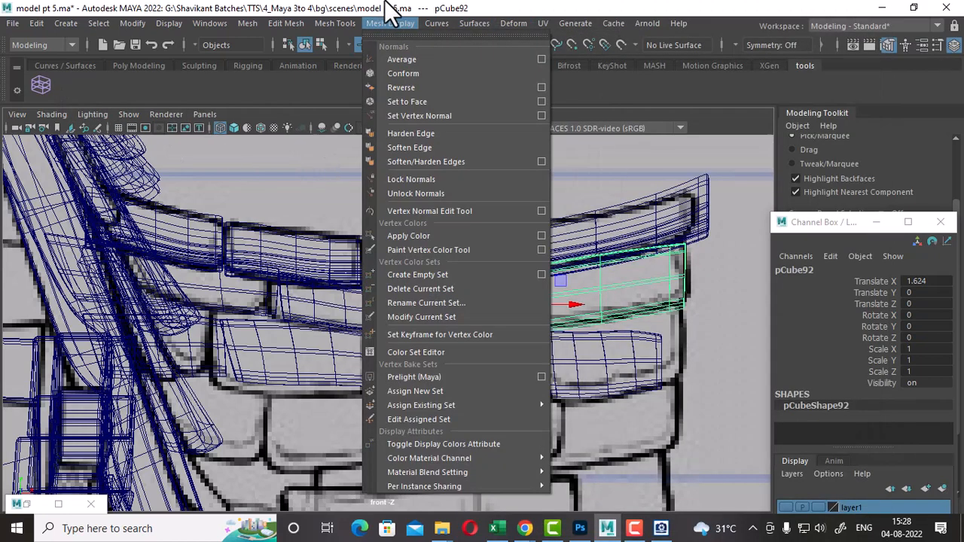
click(390, 4)
click(708, 286)
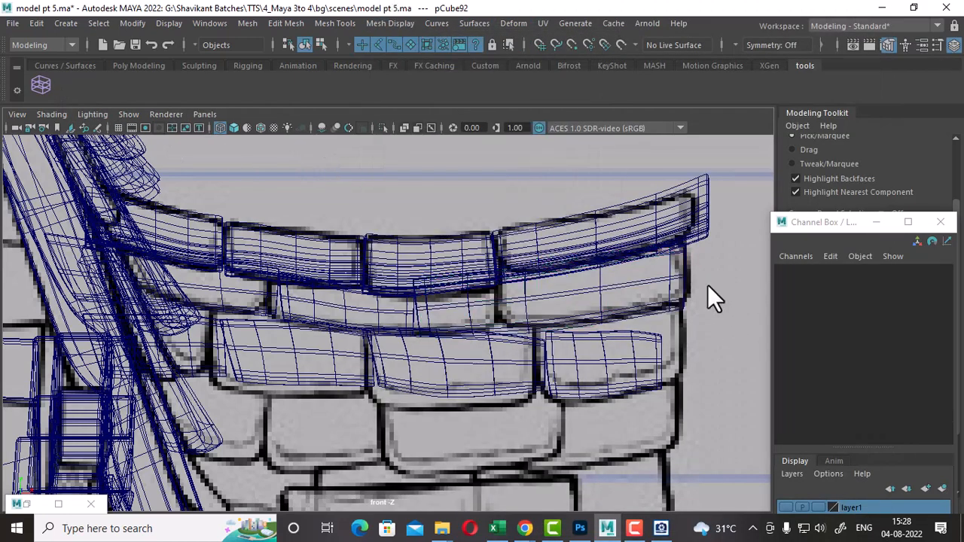
Step: Create a lattice around the outer end tile of the copied top row and start editing its lattice points
click(682, 295)
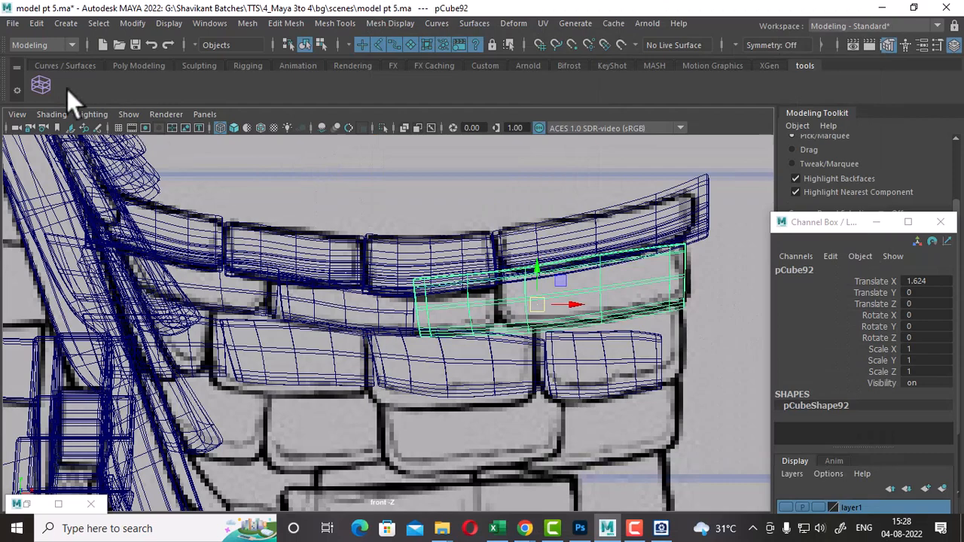
click(38, 78)
alt+middle_drag(495, 333, 459, 341)
right_drag(660, 181, 649, 110)
scroll(503, 293, up, 1)
Step: Move the end tile's inner lattice column outward to the drawn joint and shift the middle column outward to even the spacing
drag(424, 365, 428, 365)
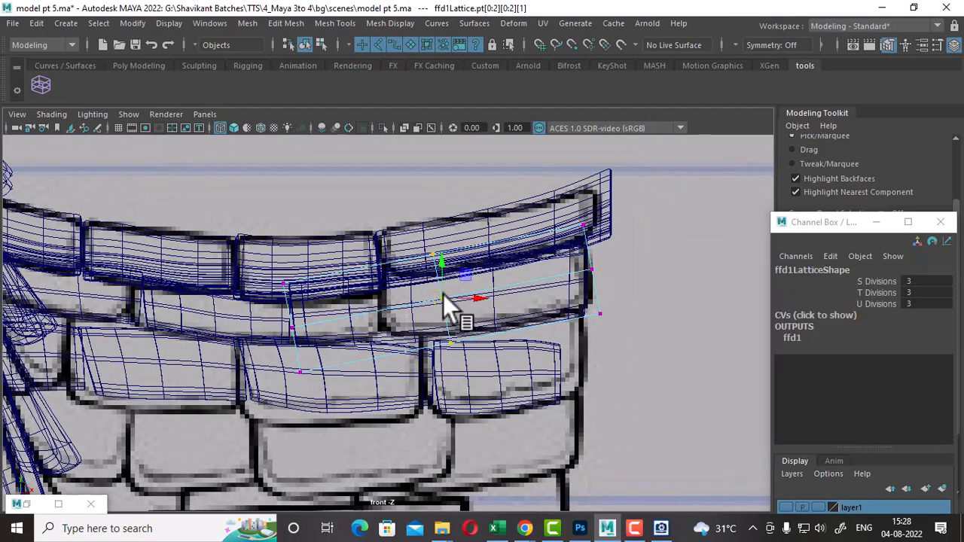
drag(443, 294, 467, 284)
drag(375, 234, 242, 445)
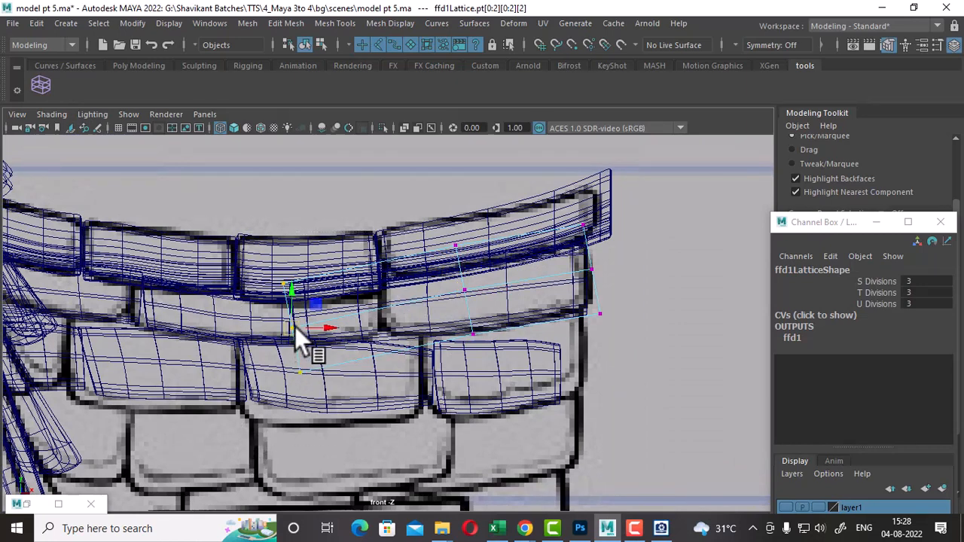
drag(295, 327, 384, 309)
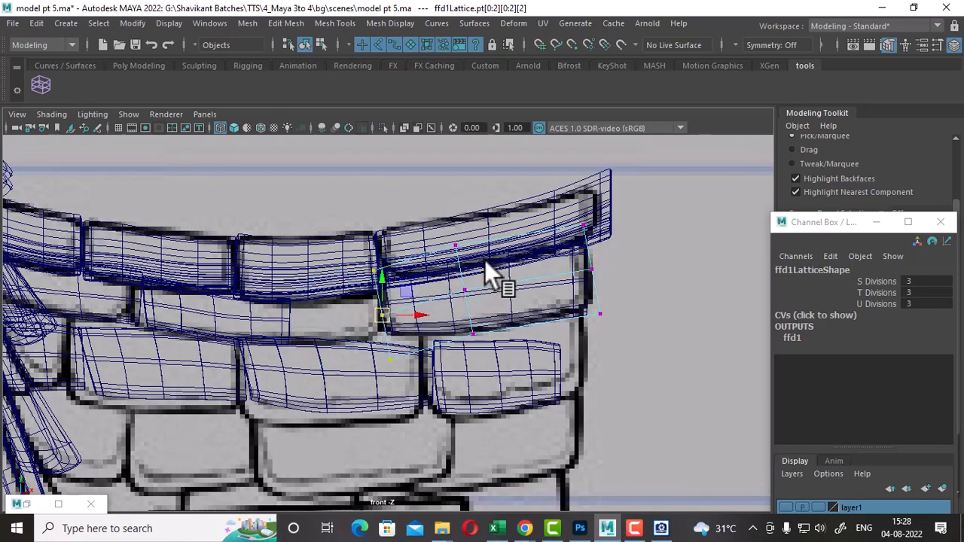
drag(498, 219, 426, 379)
drag(469, 277, 522, 275)
key(e)
key(w)
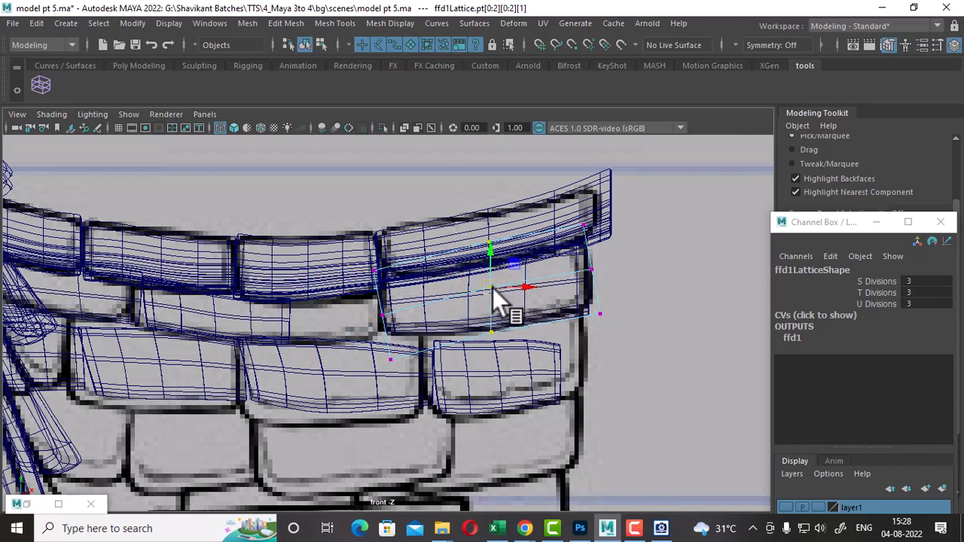
Step: Create a lattice on the neighbouring middle tile and stretch its outer end points to meet the end tile
click(279, 330)
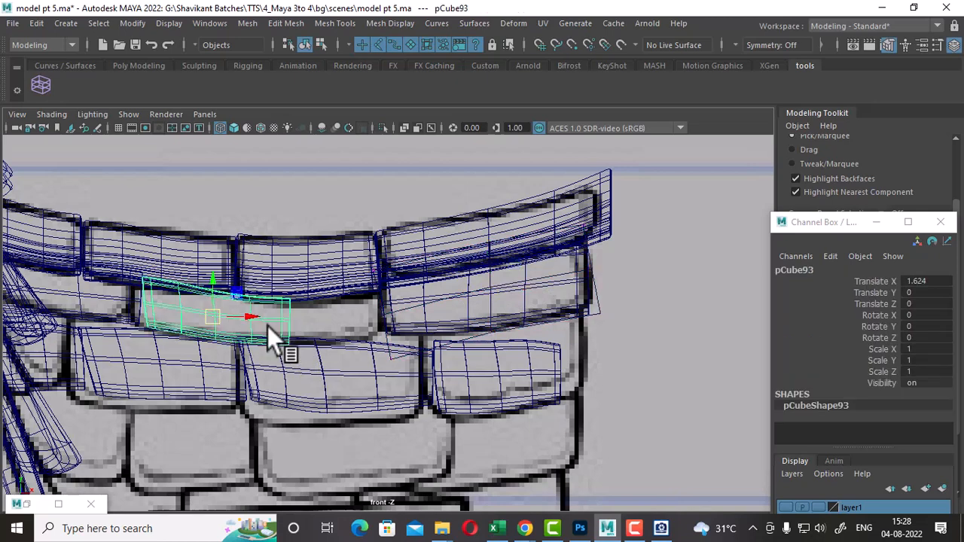
click(41, 86)
right_drag(347, 173, 346, 142)
drag(320, 240, 256, 381)
drag(291, 294, 348, 369)
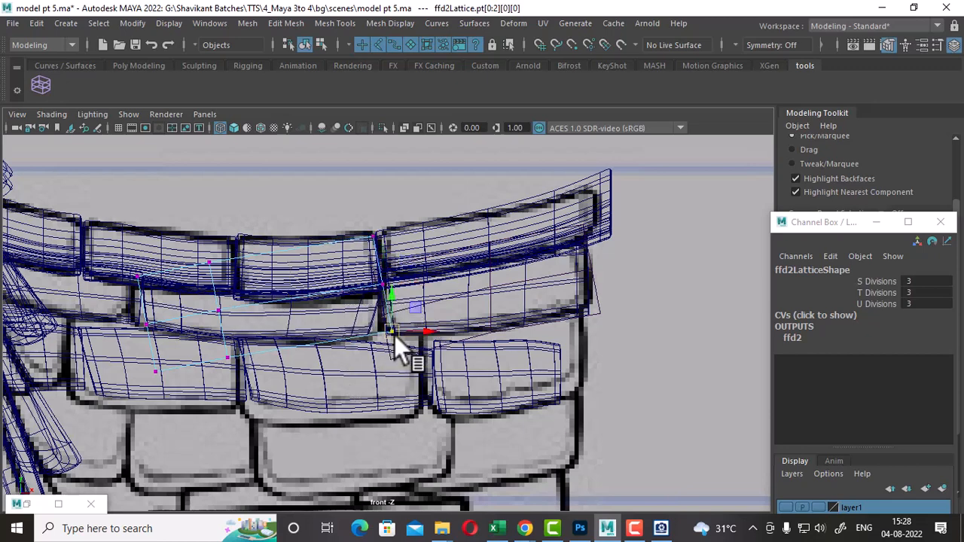
drag(394, 335, 408, 335)
Step: Shift the middle tile's central lattice column outward and adjust its inner-end and middle points to follow the drawn tile outline
drag(279, 266, 205, 394)
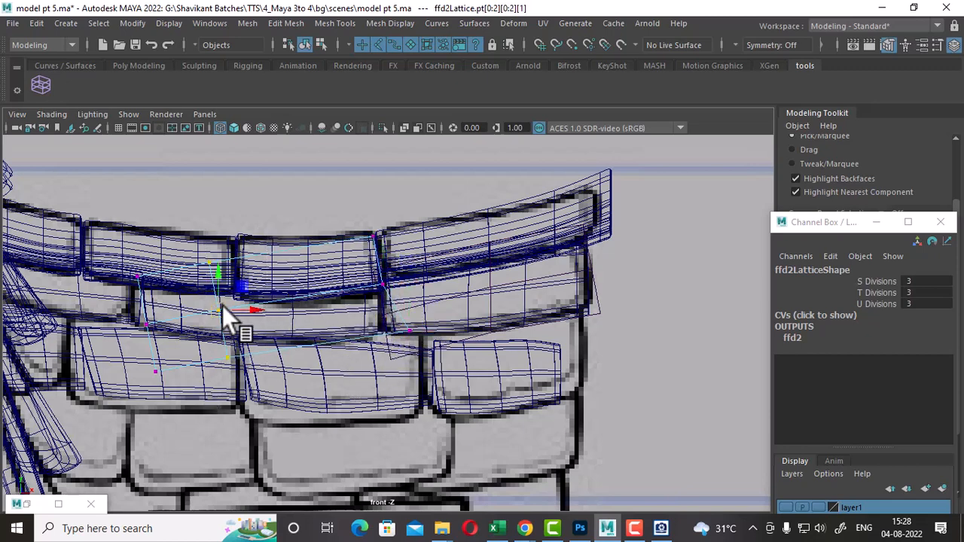
drag(223, 305, 245, 303)
drag(184, 253, 131, 320)
click(157, 371)
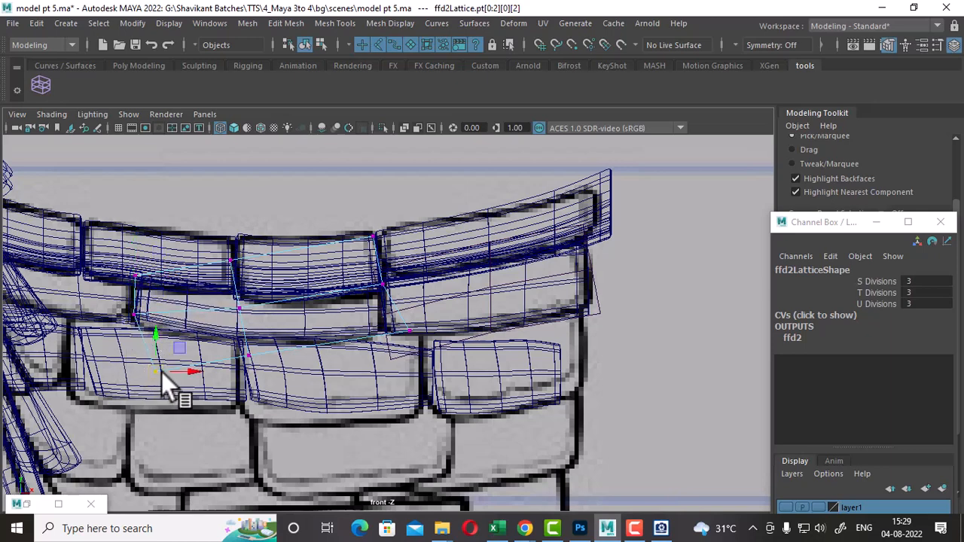
drag(161, 371, 148, 389)
drag(125, 300, 142, 333)
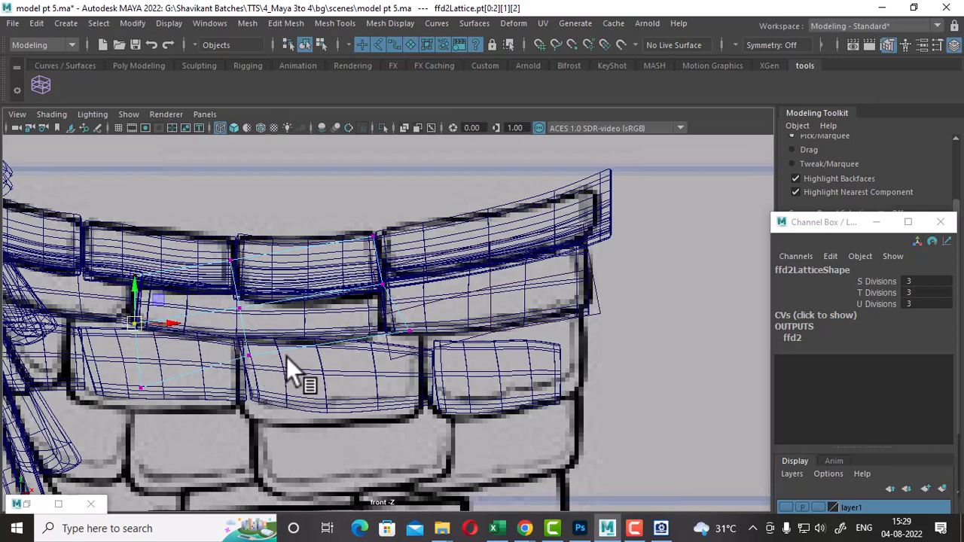
drag(228, 289, 245, 338)
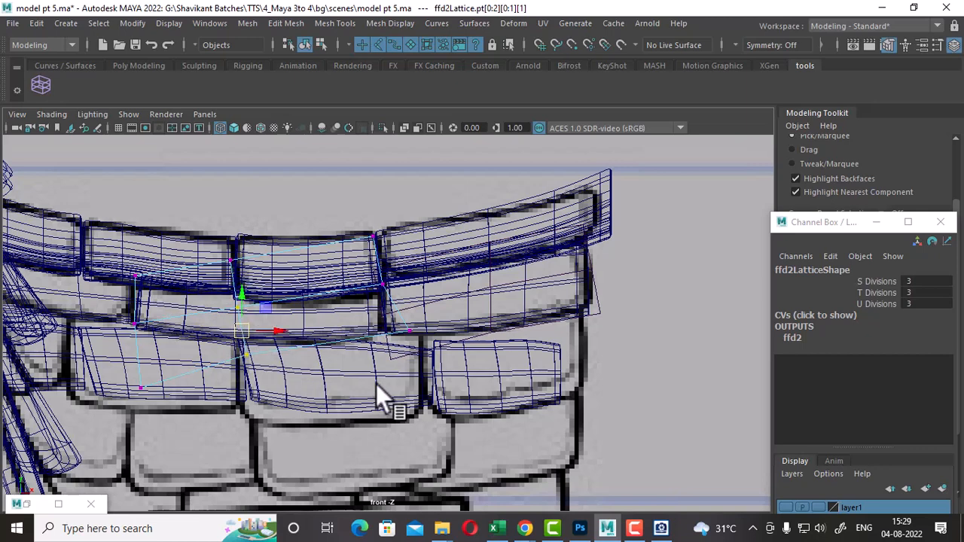
key(5)
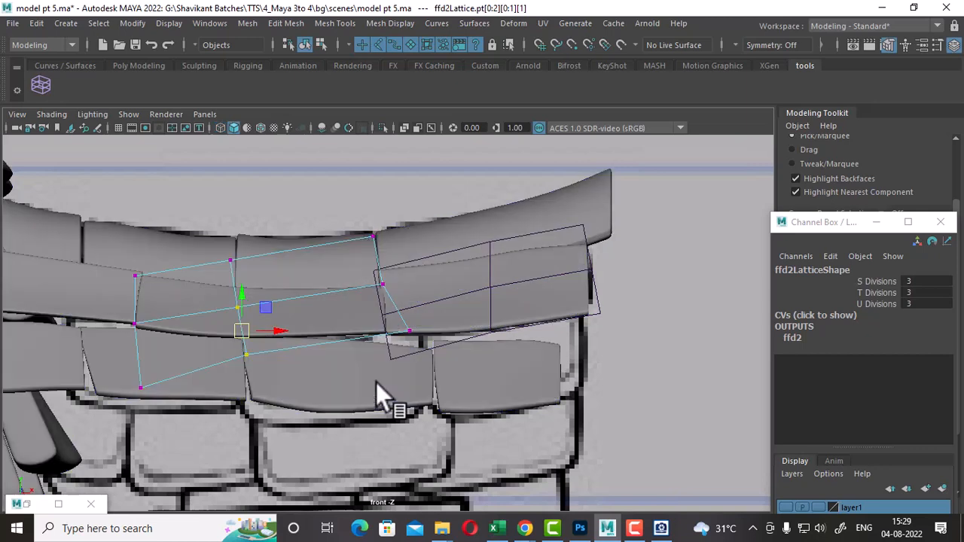
key(4)
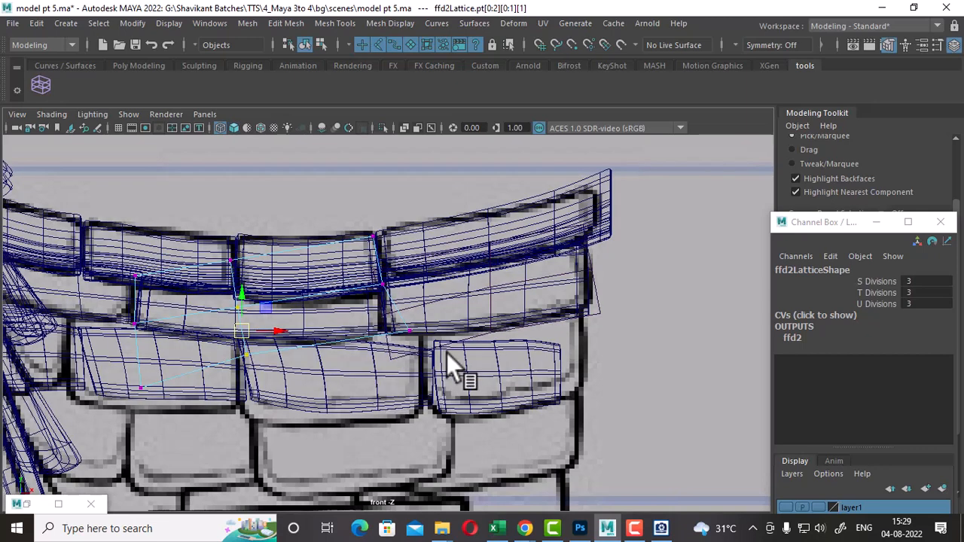
Step: Add the Delete by Type History command to the tools shelf and use it to delete the middle tile's history
right_drag(378, 311, 482, 155)
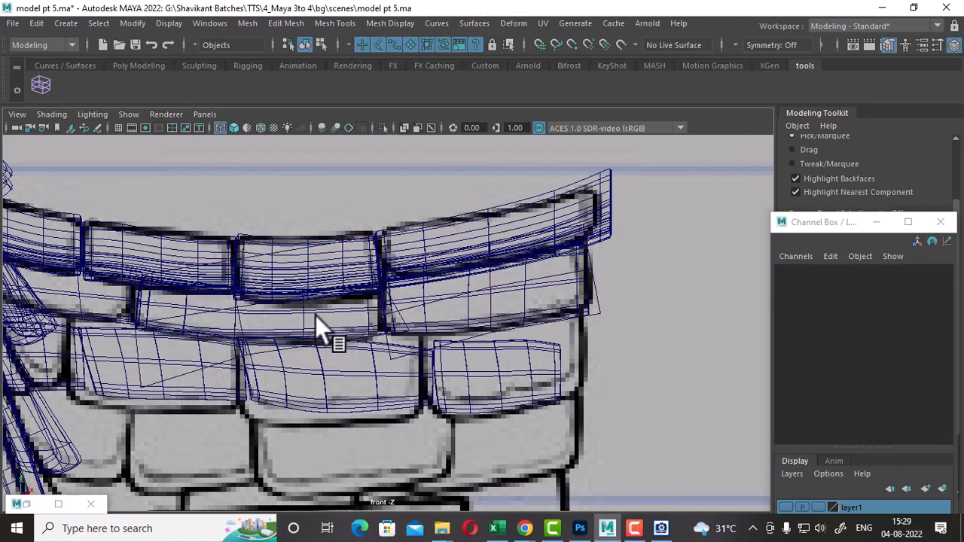
click(256, 327)
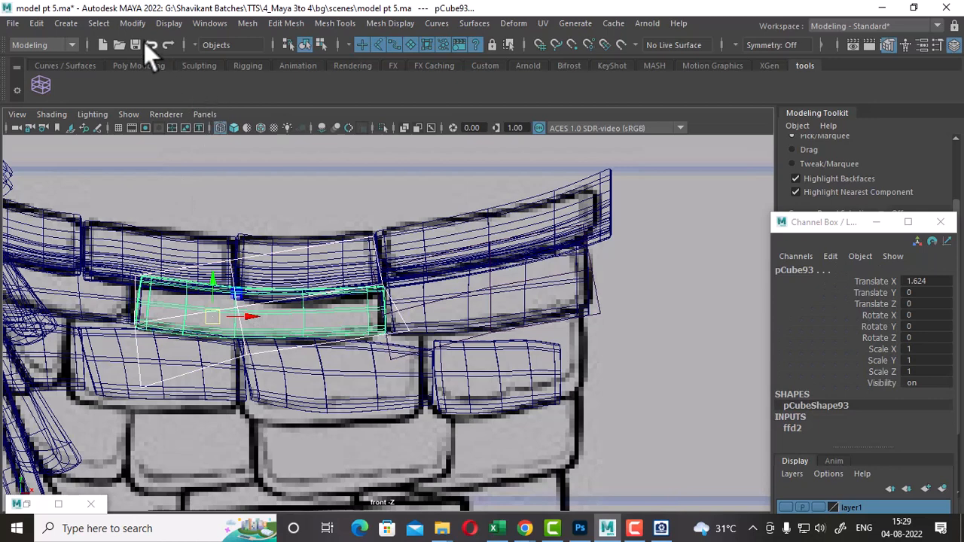
click(39, 23)
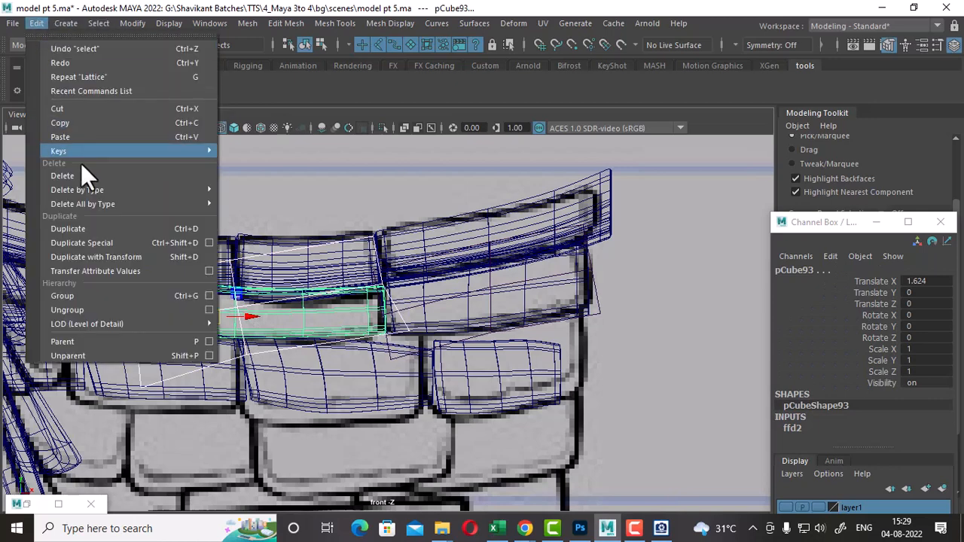
mouse_move(145, 190)
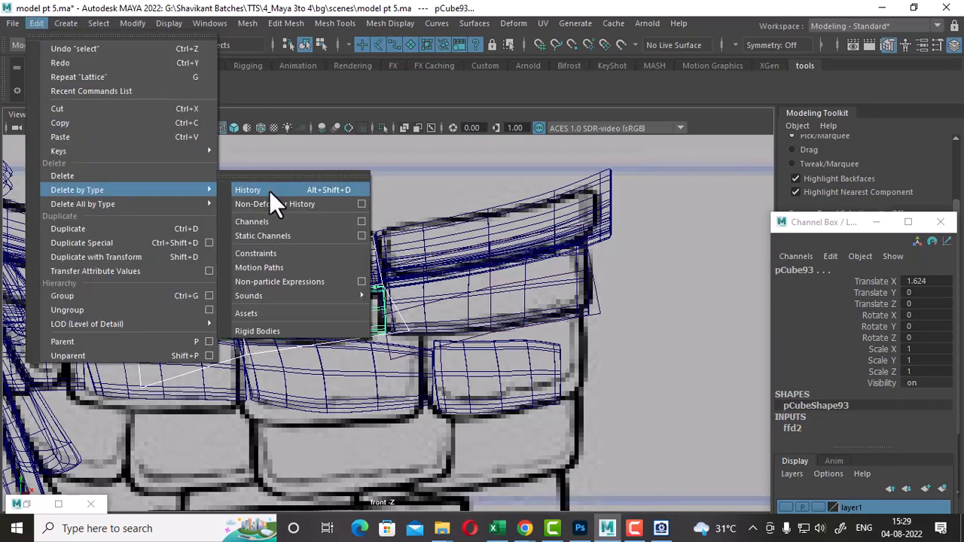
click(433, 174)
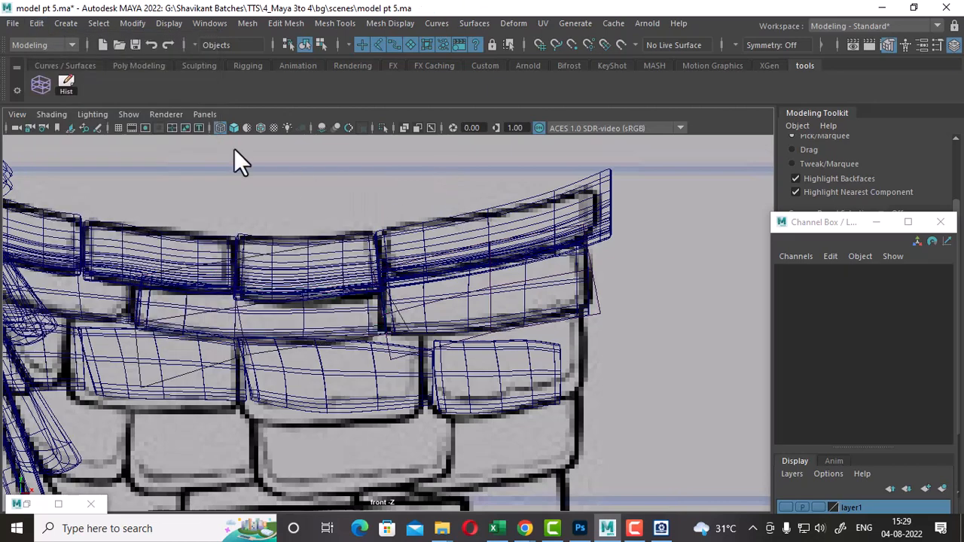
click(223, 309)
click(67, 81)
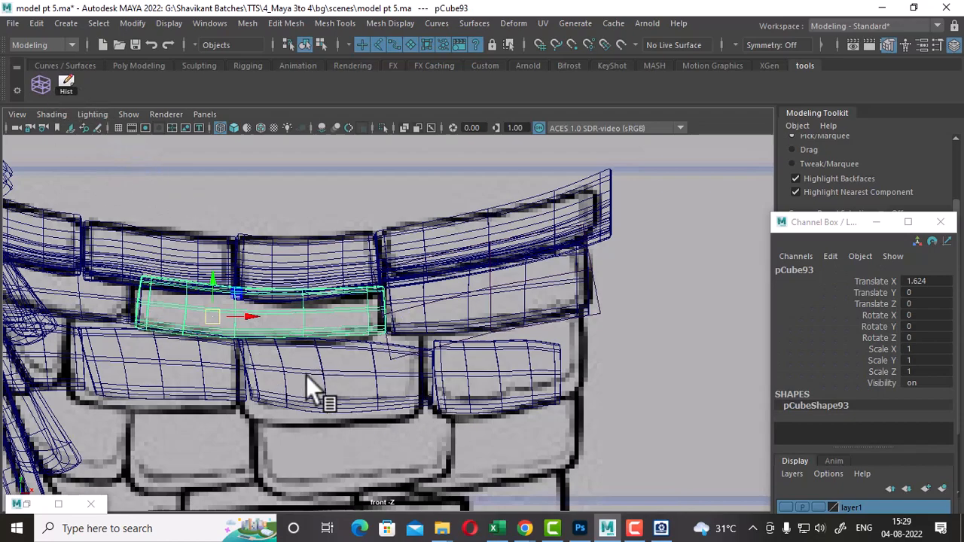
Step: Create a lattice on the second row's innermost tile and shift its outer-end bottom and middle points to the joint with the neighbouring tile
click(118, 323)
alt+middle_drag(148, 321, 273, 325)
alt+right_drag(273, 324, 300, 334)
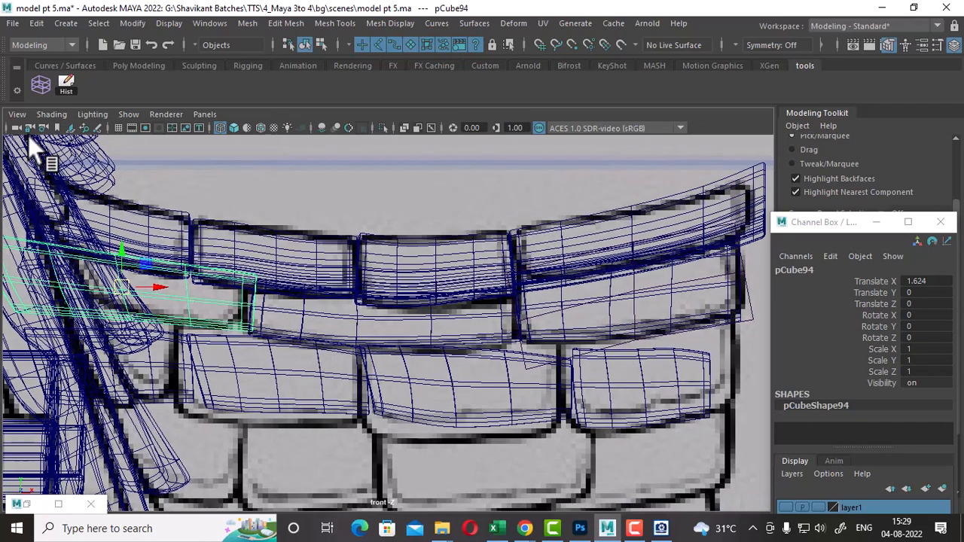
click(41, 84)
alt+drag(164, 224, 407, 231)
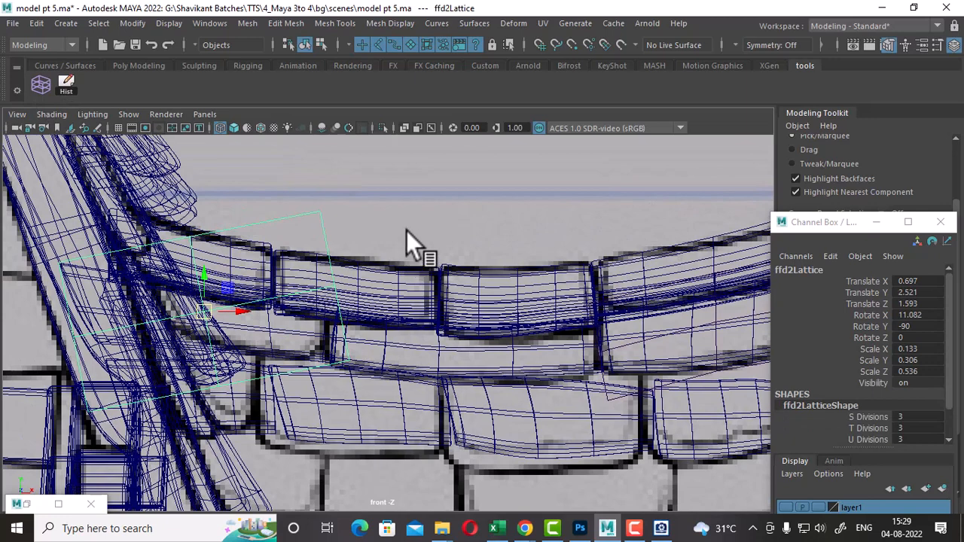
right_drag(432, 182, 422, 146)
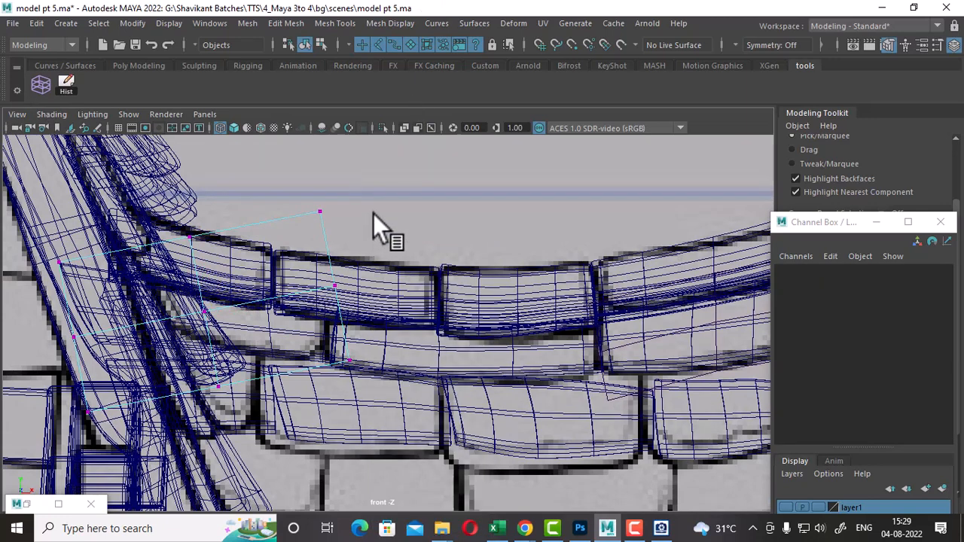
drag(408, 317, 351, 364)
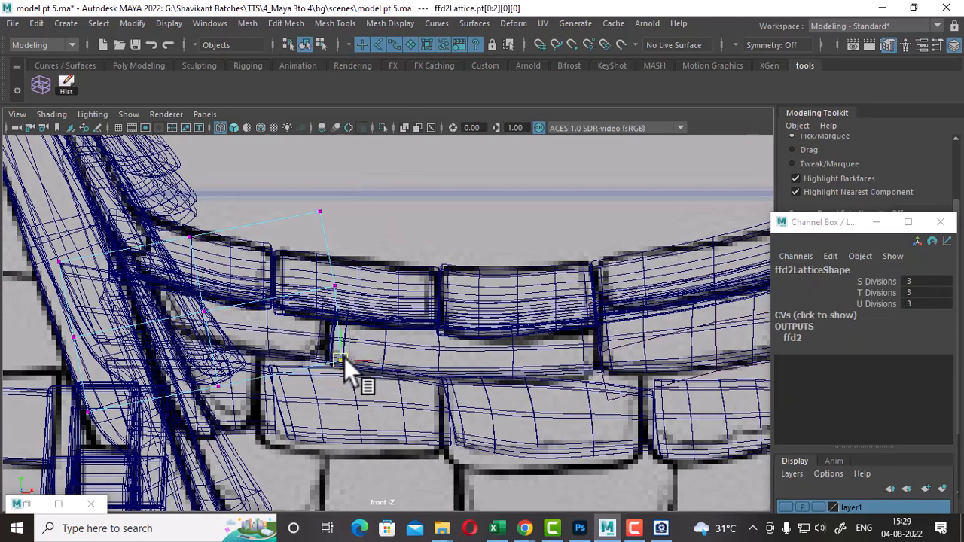
drag(372, 252, 323, 300)
alt+middle_drag(242, 295, 301, 298)
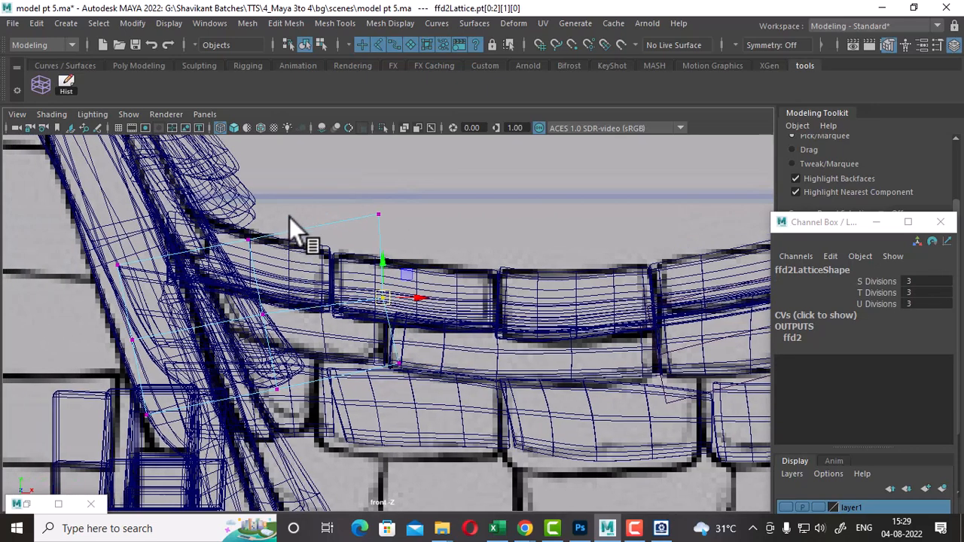
Step: Shift the innermost tile's middle lattice column outward and pull its inner-end points outward to the main roof's edge
drag(305, 212, 236, 419)
drag(263, 313, 306, 314)
drag(185, 299, 120, 444)
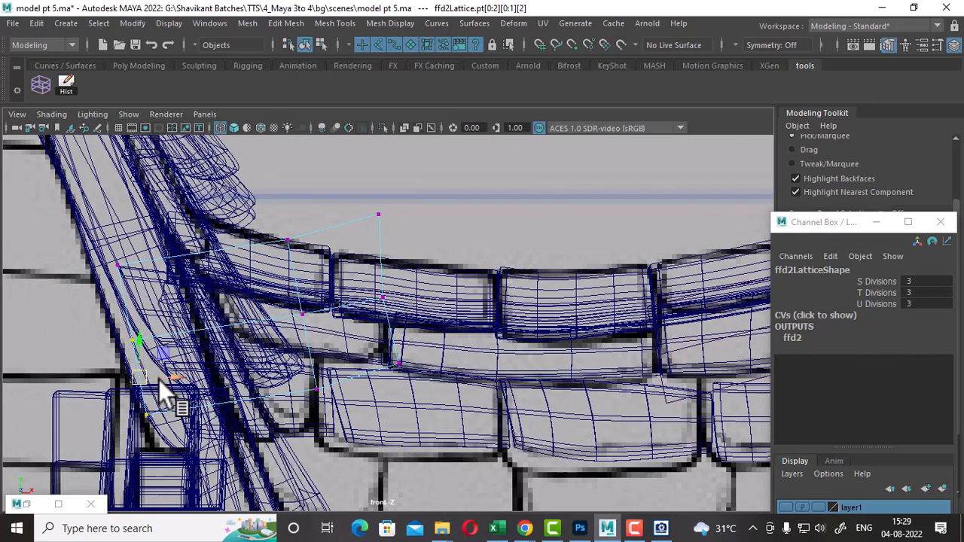
drag(142, 376, 191, 361)
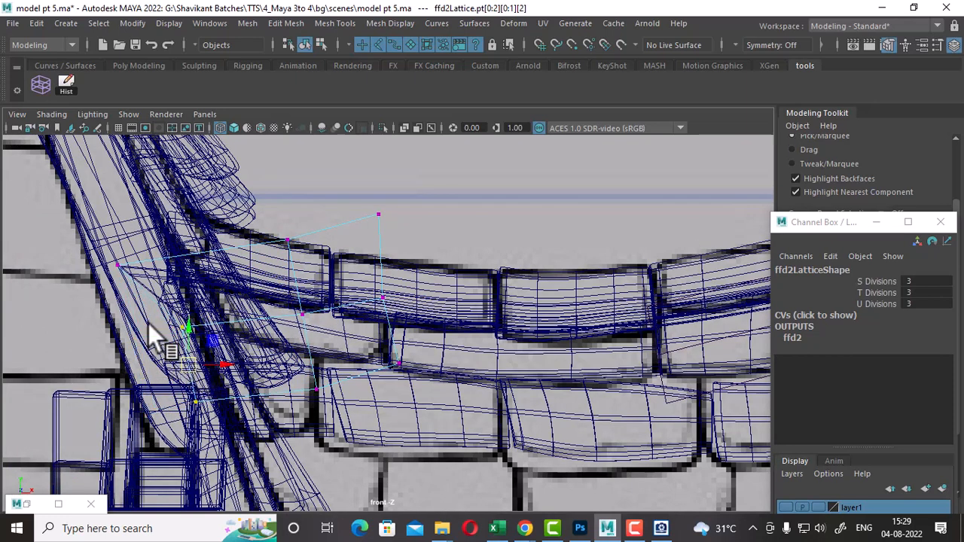
drag(88, 233, 208, 291)
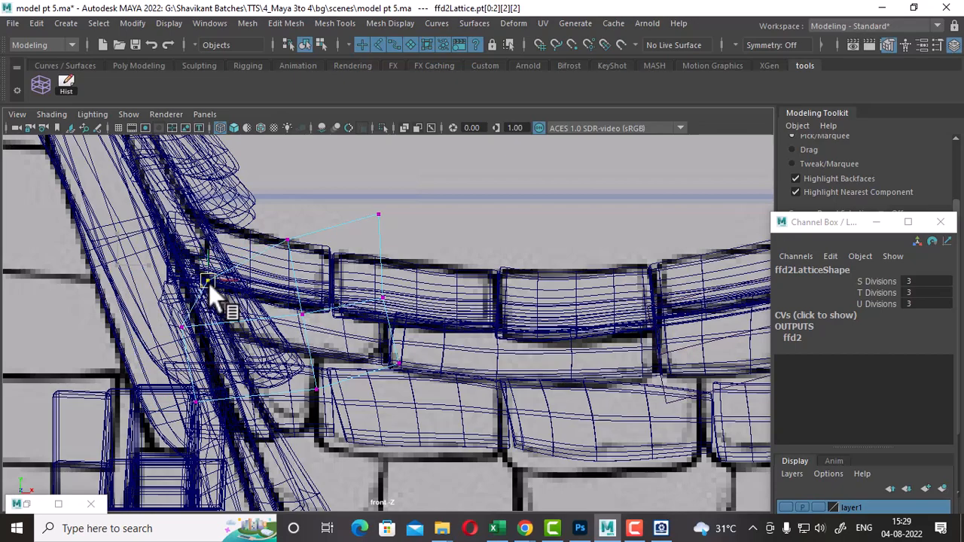
drag(159, 318, 211, 341)
drag(182, 328, 220, 328)
alt+middle_drag(448, 375, 346, 345)
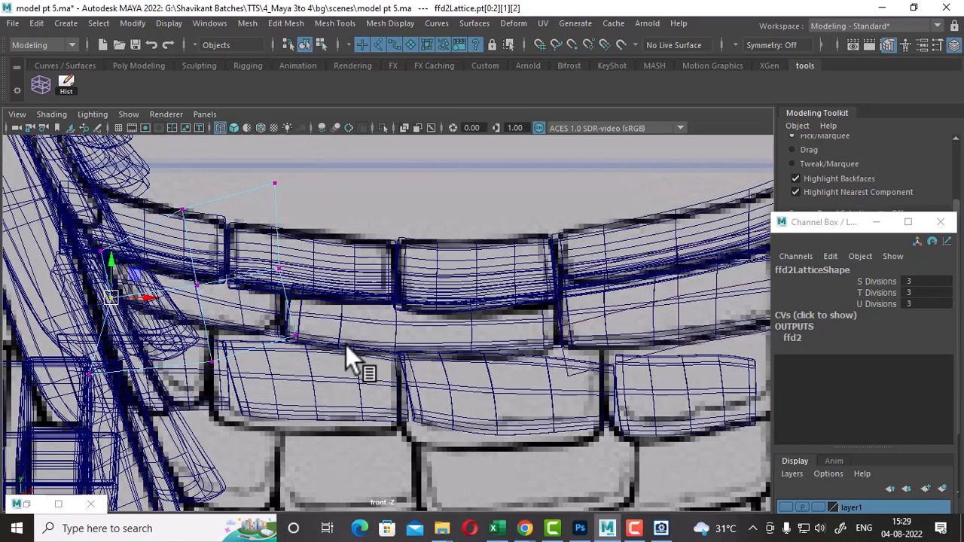
Step: In shaded view, lower the innermost tile's inner-end middle, centre and top-middle lattice points to smooth its curve
scroll(348, 348, up, 1)
key(5)
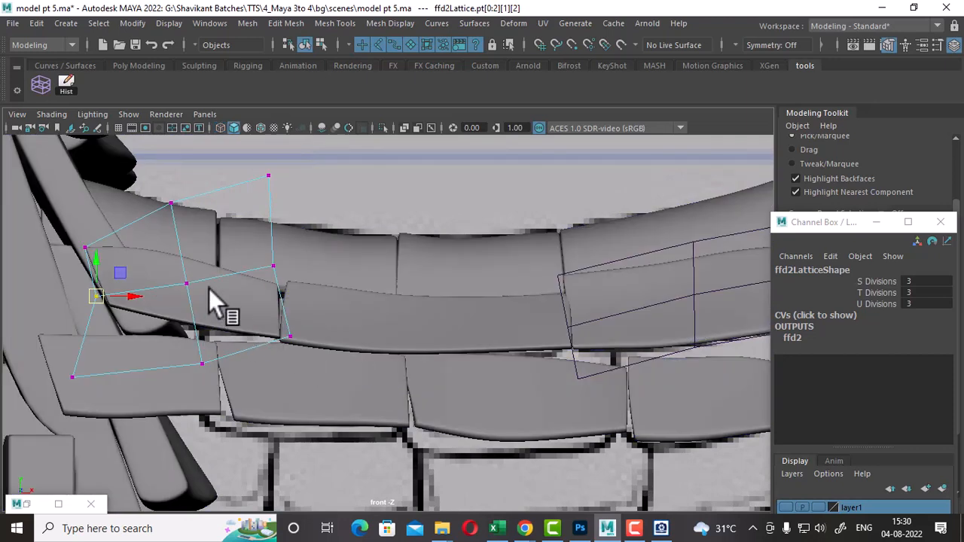
mouse_move(101, 301)
mouse_down()
mouse_move(108, 310)
mouse_move(95, 308)
mouse_up()
drag(208, 269, 179, 298)
drag(186, 285, 185, 293)
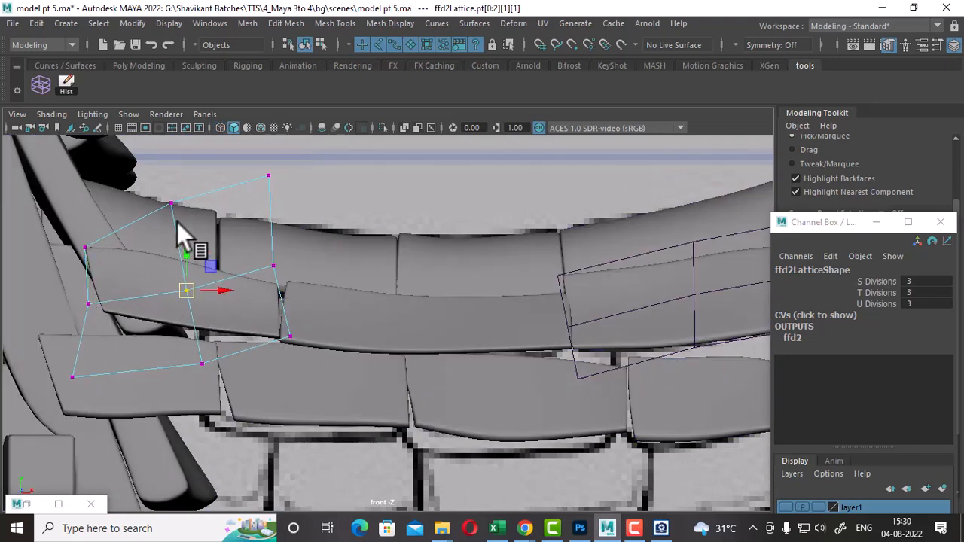
drag(187, 182, 174, 206)
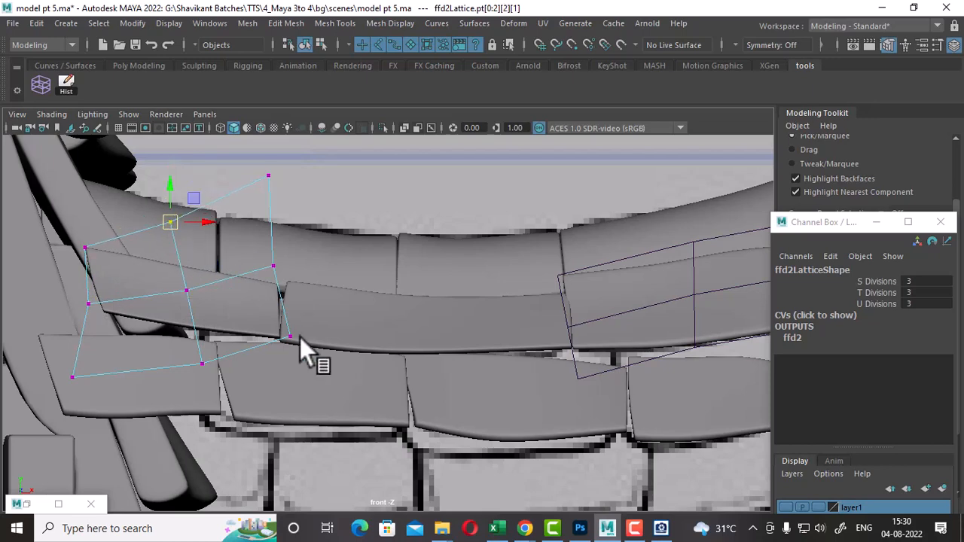
Step: Create a lattice on the second row's middle tile and move its upper inner-end point toward the innermost tile
scroll(348, 345, down, 5)
scroll(389, 328, up, 4)
right_drag(389, 328, 487, 105)
click(403, 317)
key(f)
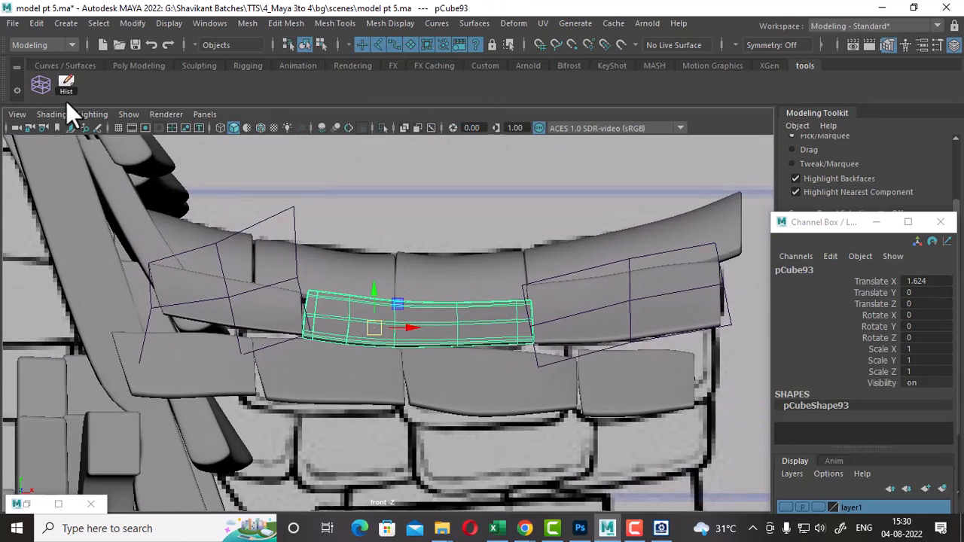
click(41, 85)
right_drag(405, 183, 403, 144)
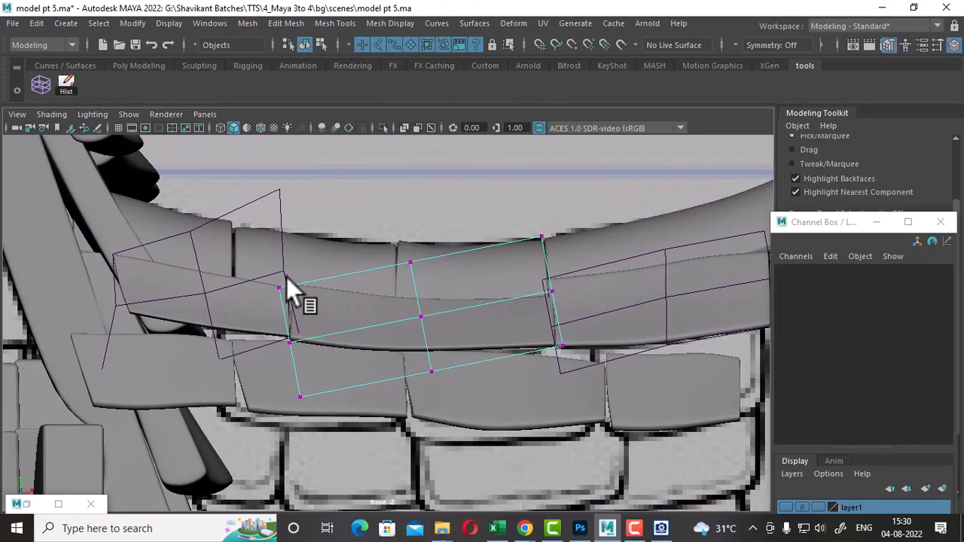
drag(245, 269, 271, 291)
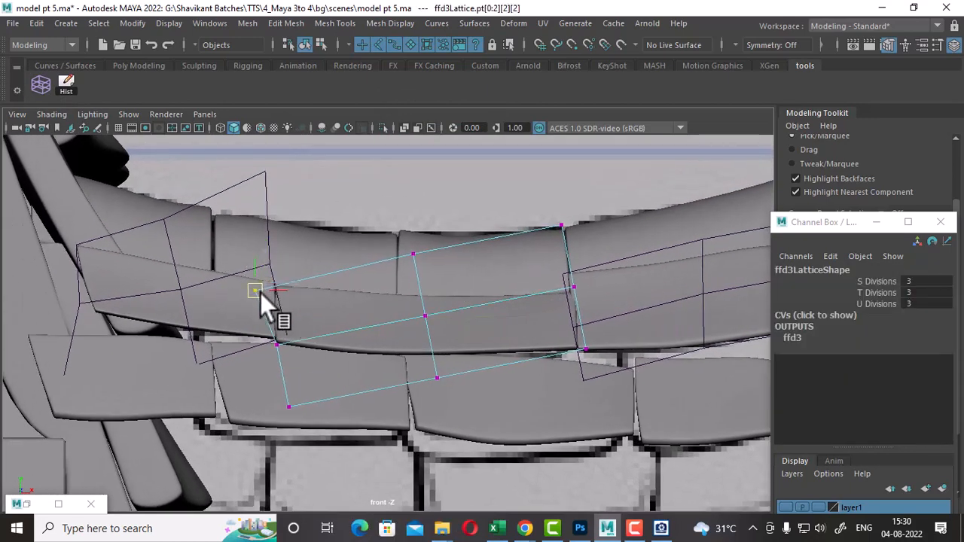
scroll(429, 339, up, 1)
Step: Select the side roof's tiles together with the adjoining roof pieces, delete their history and clear the selection
right_drag(413, 322, 539, 112)
scroll(461, 335, down, 8)
scroll(461, 335, down, 1)
click(456, 316)
key(f)
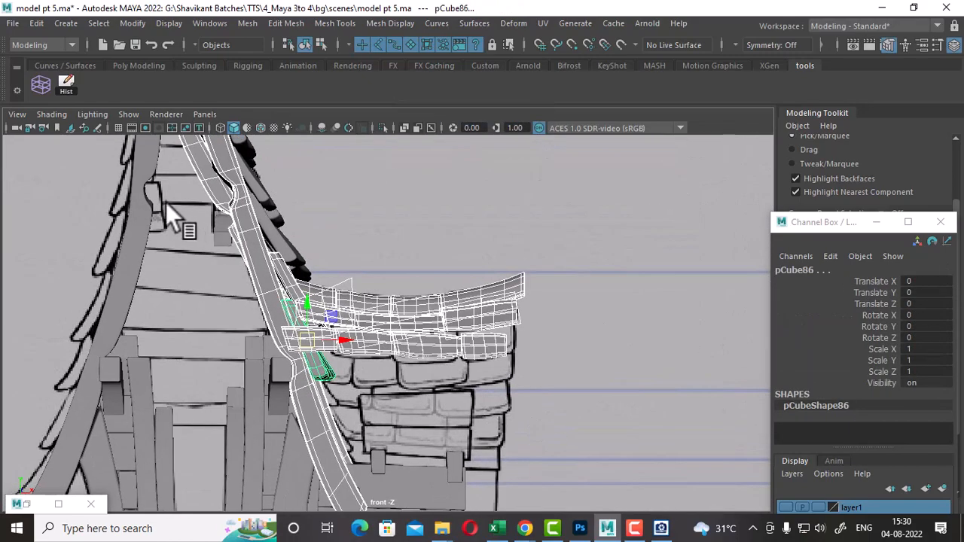
click(67, 84)
scroll(570, 363, up, 3)
click(611, 343)
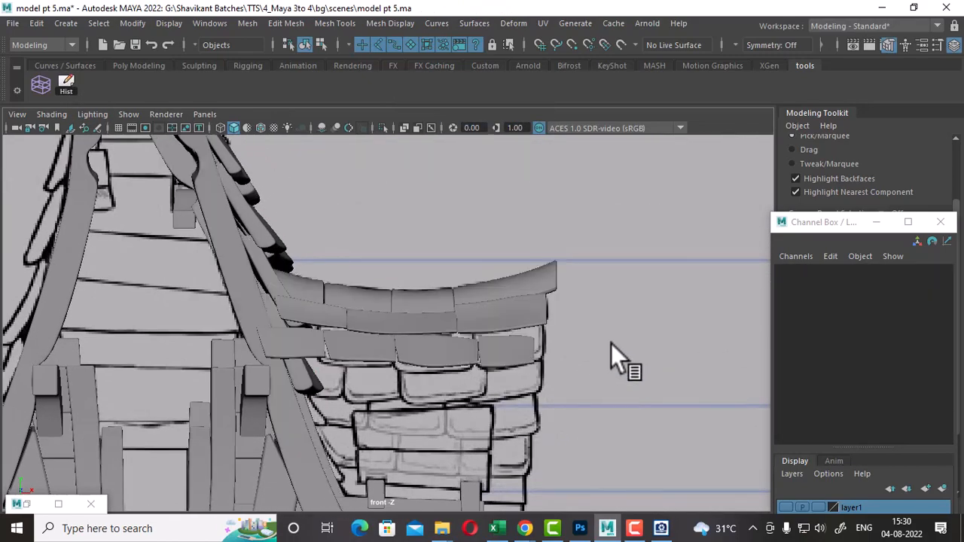
Step: Select all tiles of the second and third rows and move them back in depth onto the side roof
scroll(595, 339, up, 3)
click(494, 332)
click(377, 331)
click(321, 331)
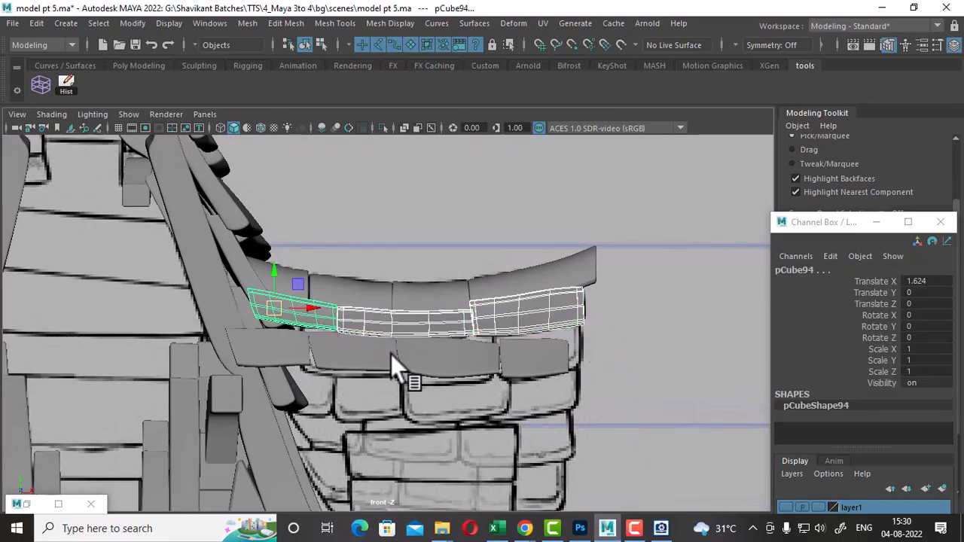
key(space)
alt+drag(484, 323, 531, 437)
shift+click(573, 440)
shift+click(449, 441)
shift+click(339, 414)
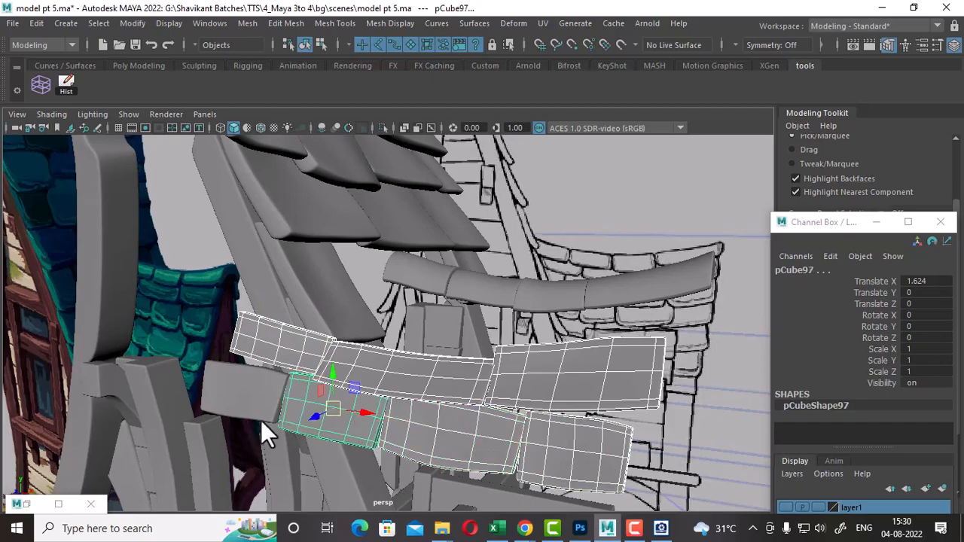
shift+click(256, 399)
alt+drag(299, 426, 329, 458)
drag(254, 365, 369, 333)
alt+drag(450, 355, 578, 387)
key(space)
scroll(520, 366, up, 1)
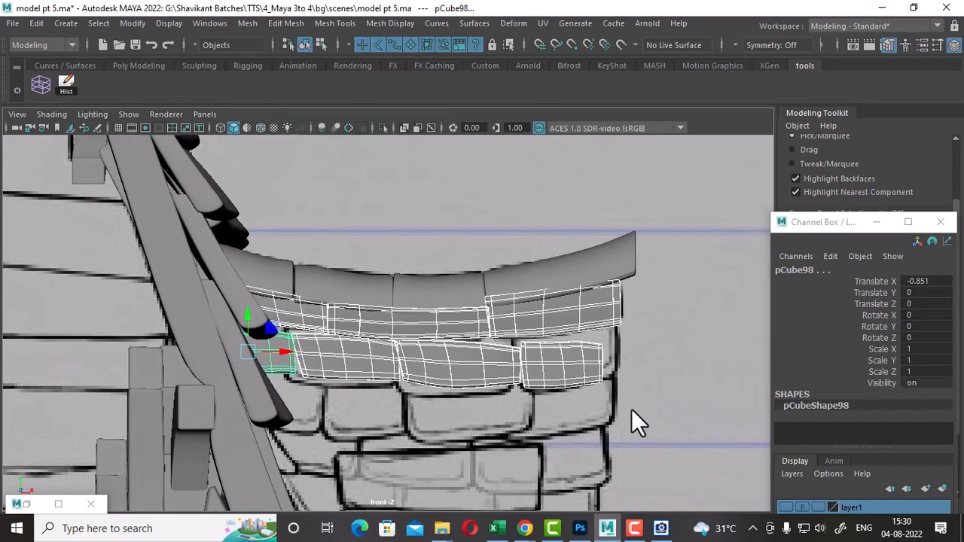
click(635, 409)
Step: In wireframe view, create a lattice on the third row's outer end tile and switch it to lattice point editing
scroll(696, 411, up, 2)
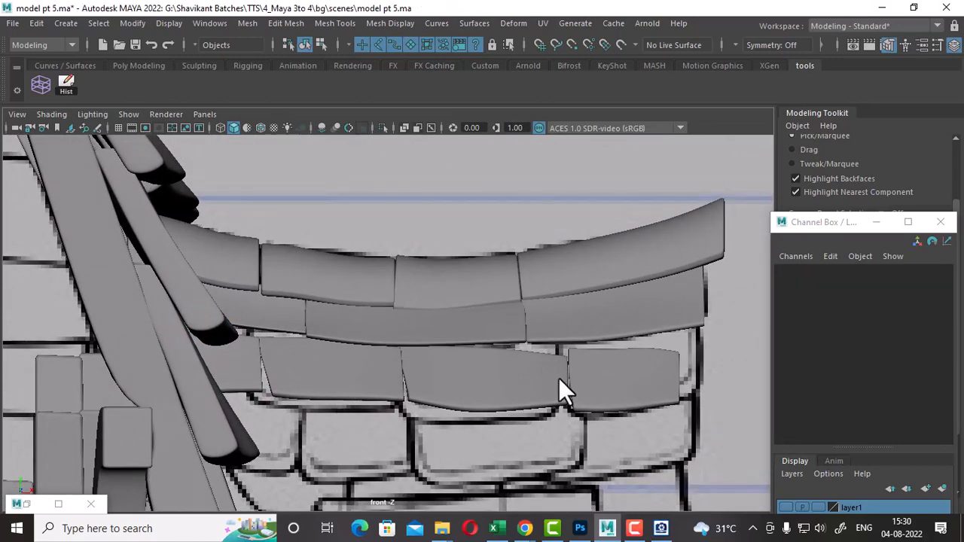
alt+middle_drag(564, 394, 505, 354)
key(4)
scroll(564, 335, up, 2)
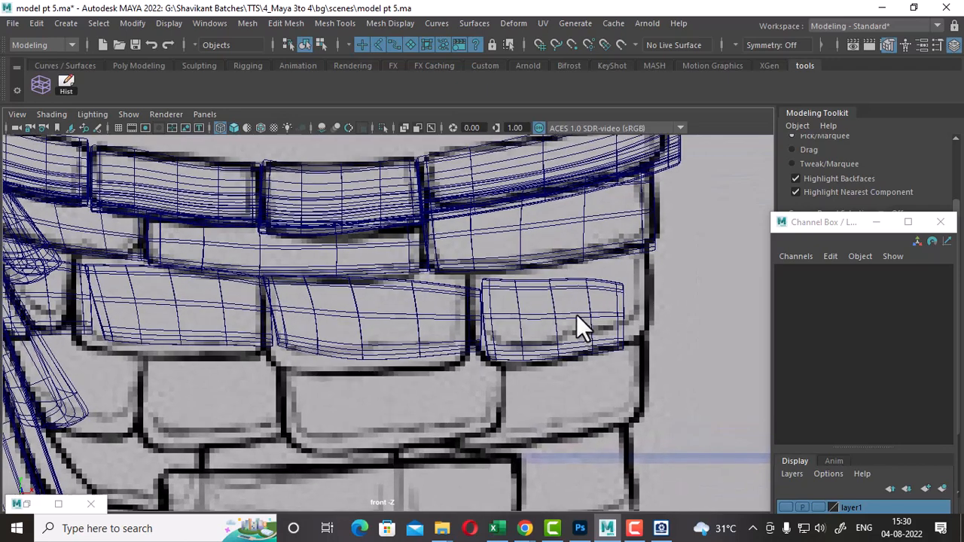
click(577, 314)
click(44, 85)
alt+middle_drag(685, 294, 601, 291)
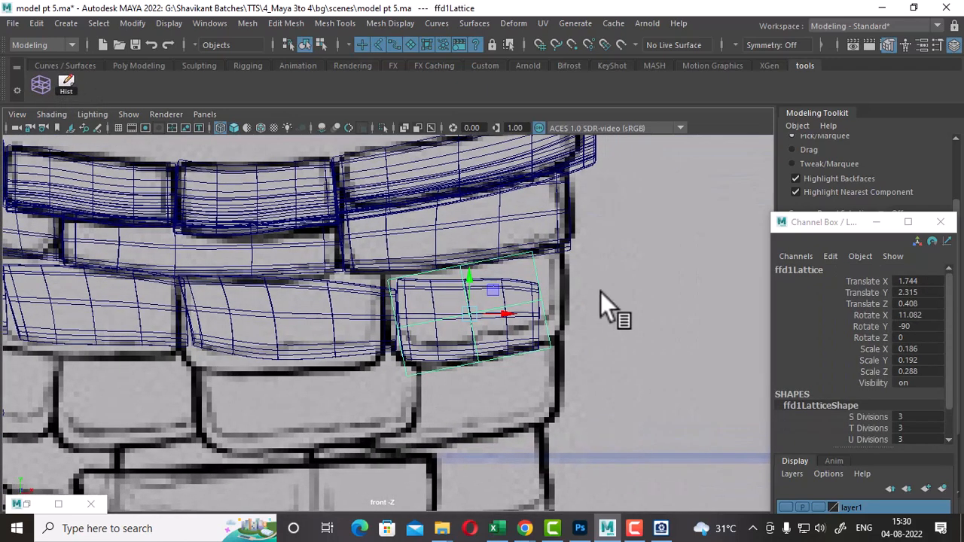
right_drag(641, 183, 642, 147)
scroll(570, 328, up, 1)
scroll(570, 329, up, 1)
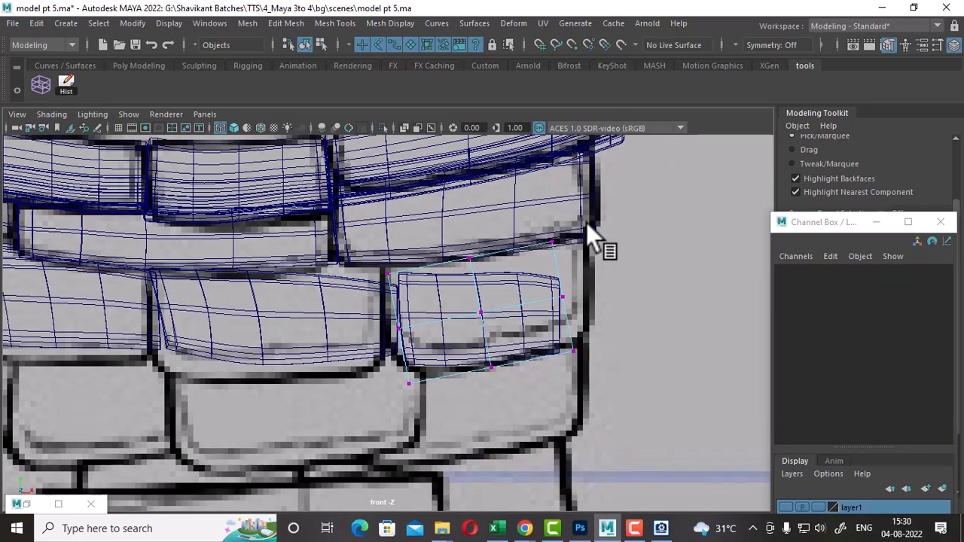
Step: Raise the end tile's upper lattice points and stretch its outer-end column outward and up to the drawn outline
drag(586, 224, 388, 313)
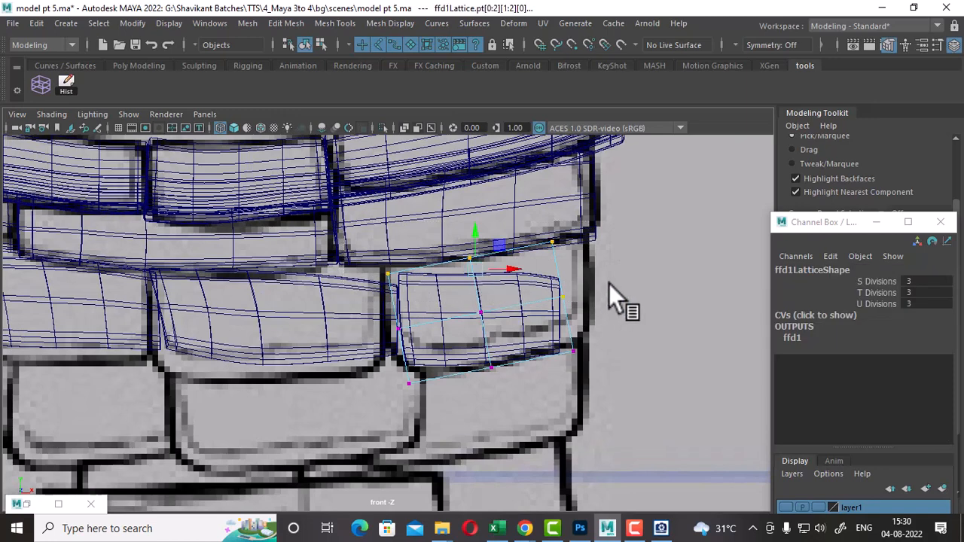
ctrl+drag(609, 283, 518, 327)
drag(471, 258, 462, 246)
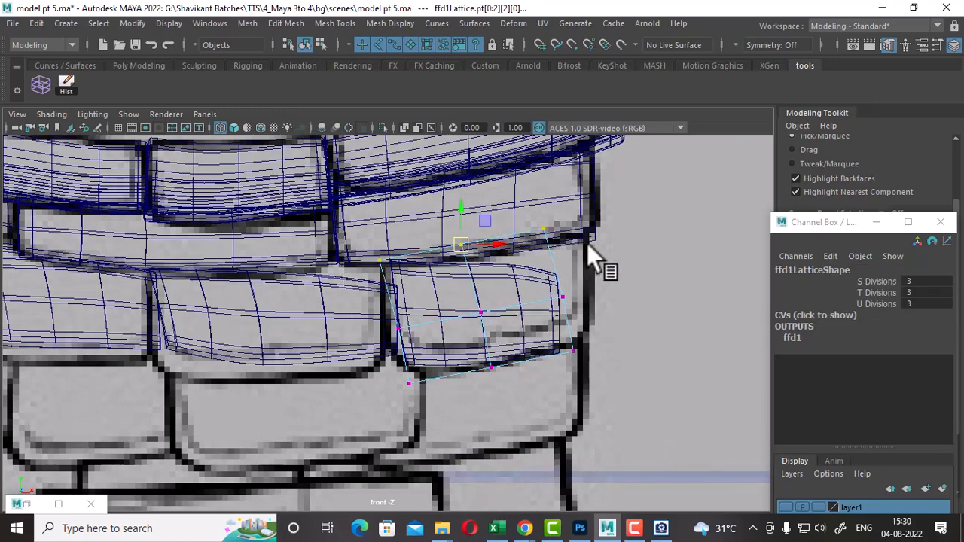
drag(584, 214, 538, 362)
drag(566, 282, 548, 296)
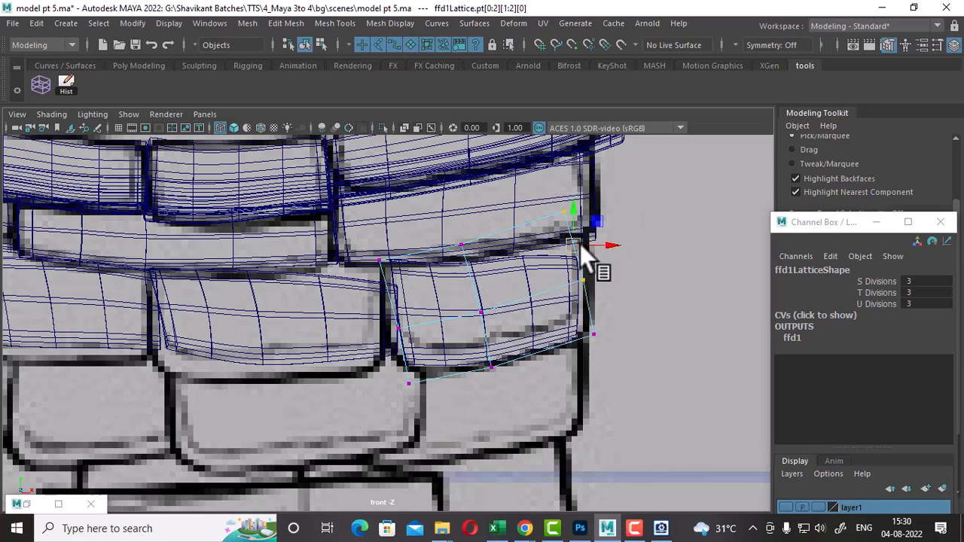
drag(580, 244, 581, 241)
drag(543, 193, 588, 181)
Step: Adjust the end tile's inner-end middle and lower lattice points, lower middle points and outer bottom corner to follow the drawn outline
click(400, 330)
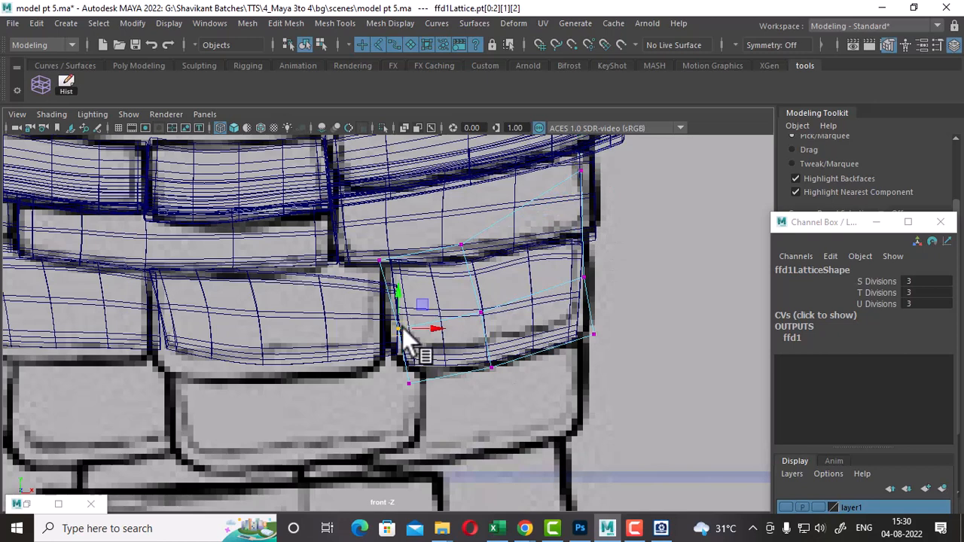
drag(402, 327, 394, 324)
click(409, 384)
drag(413, 384, 391, 373)
drag(523, 305, 476, 374)
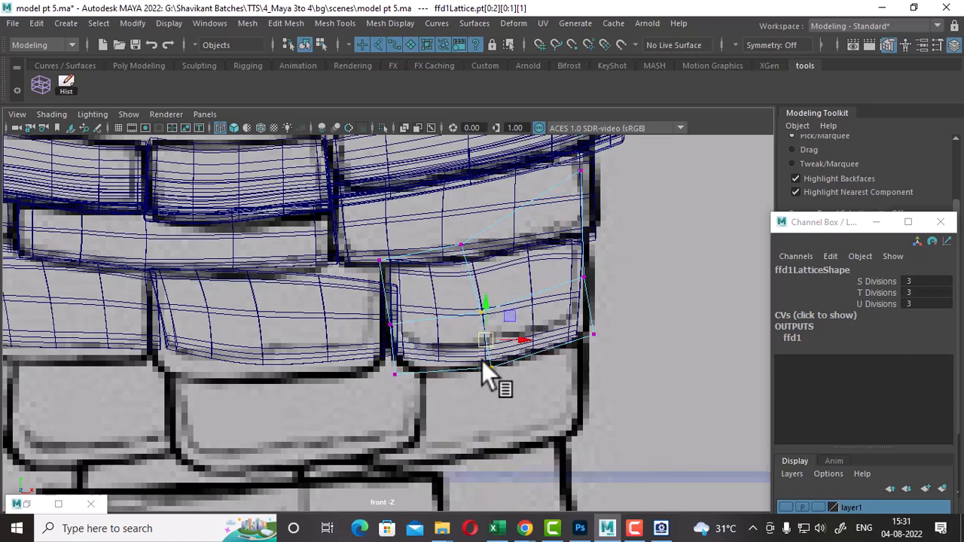
drag(650, 294, 581, 370)
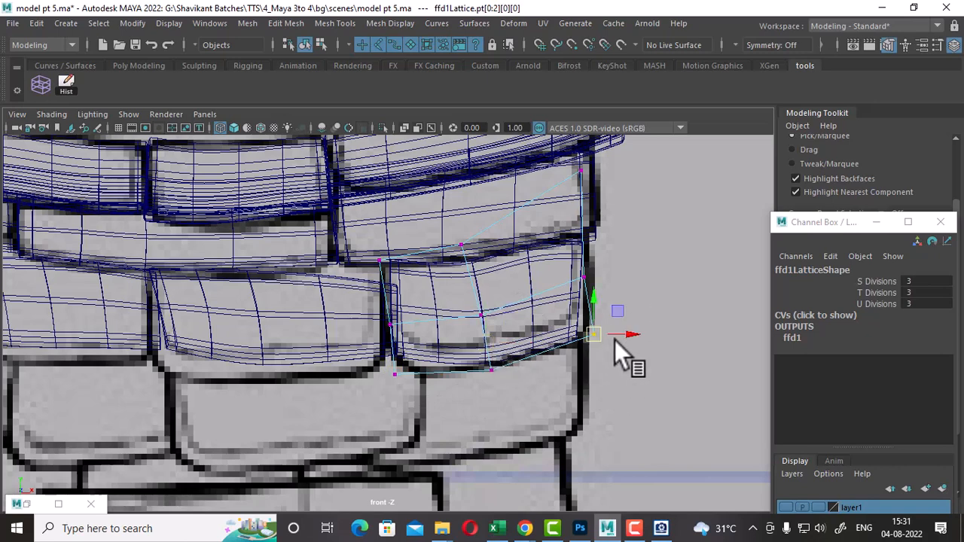
drag(601, 336, 610, 339)
Step: Create a lattice on the third-row tile next to the outer end tile and switch it to lattice point editing
scroll(587, 369, down, 2)
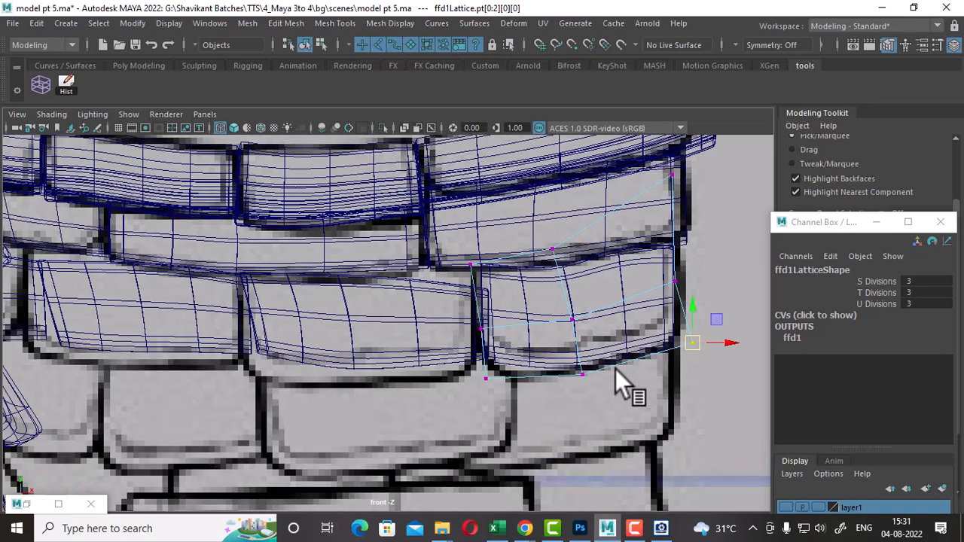
right_drag(529, 138, 679, 63)
click(402, 361)
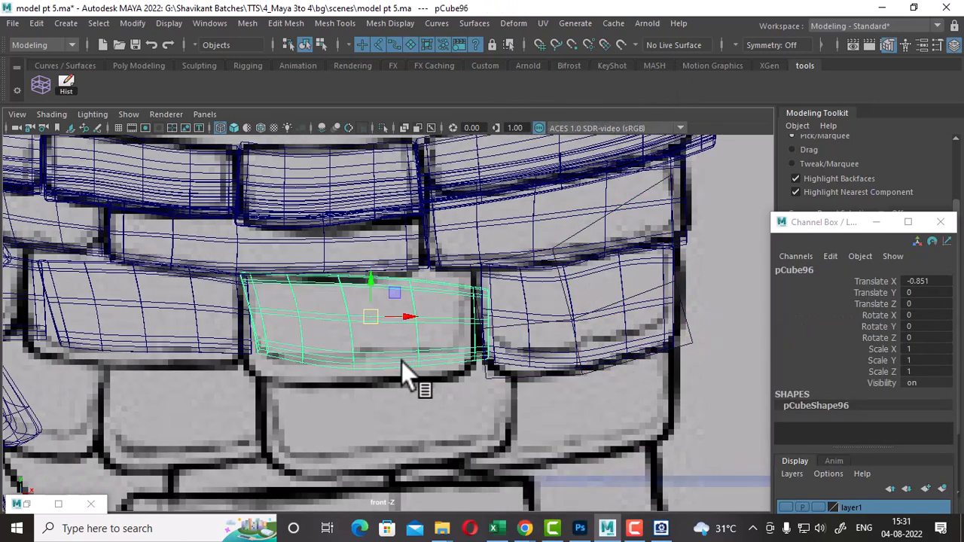
click(459, 372)
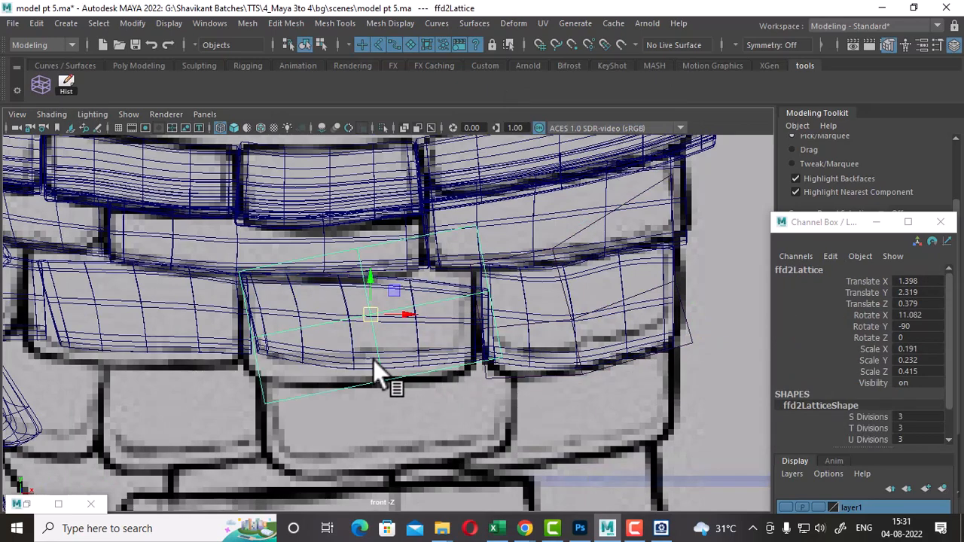
right_drag(374, 139, 302, 132)
scroll(254, 417, up, 2)
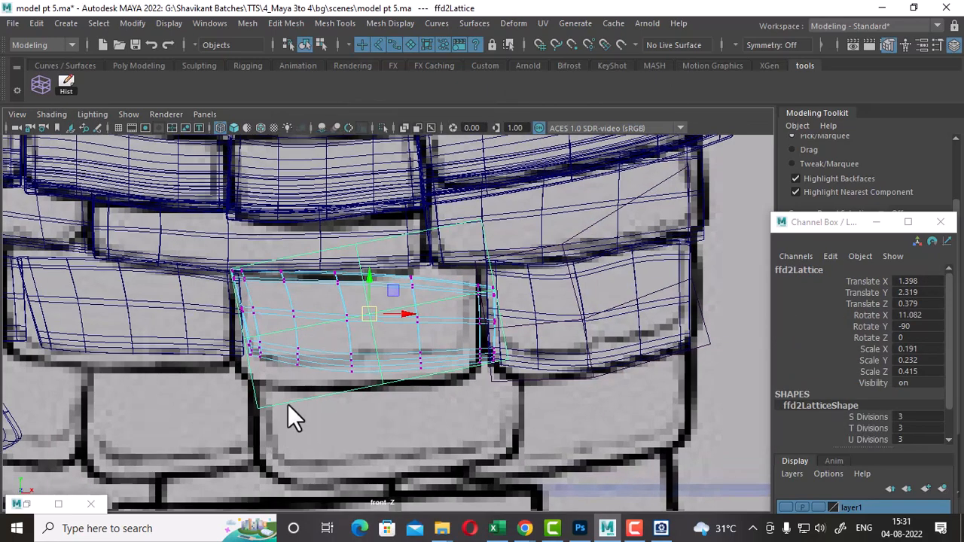
right_drag(351, 354, 446, 94)
click(381, 460)
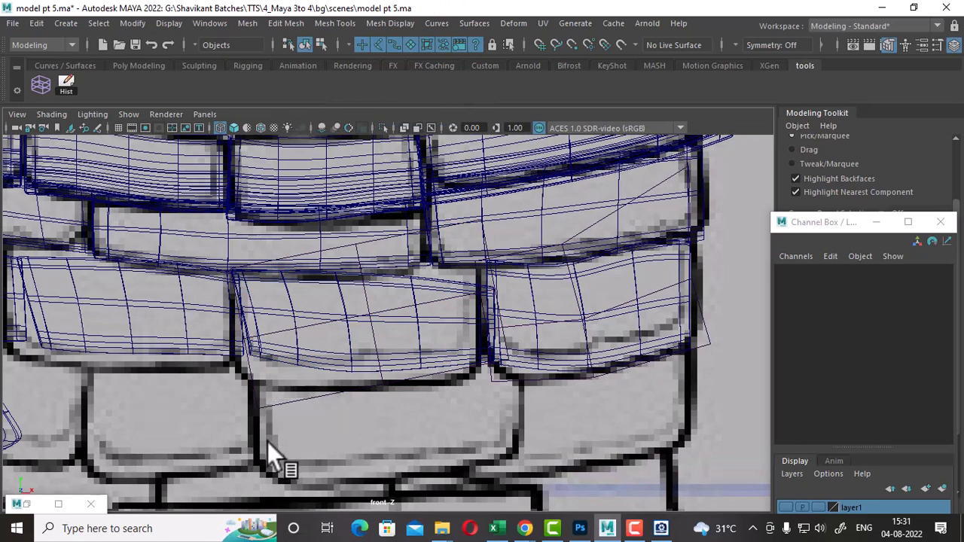
click(277, 404)
right_drag(356, 382, 299, 157)
Step: Move the second tile's inner-end lower and middle lattice points outward and lower its middle column's lower points to the drawn outline
drag(291, 434, 248, 427)
drag(219, 327, 241, 364)
scroll(422, 398, up, 1)
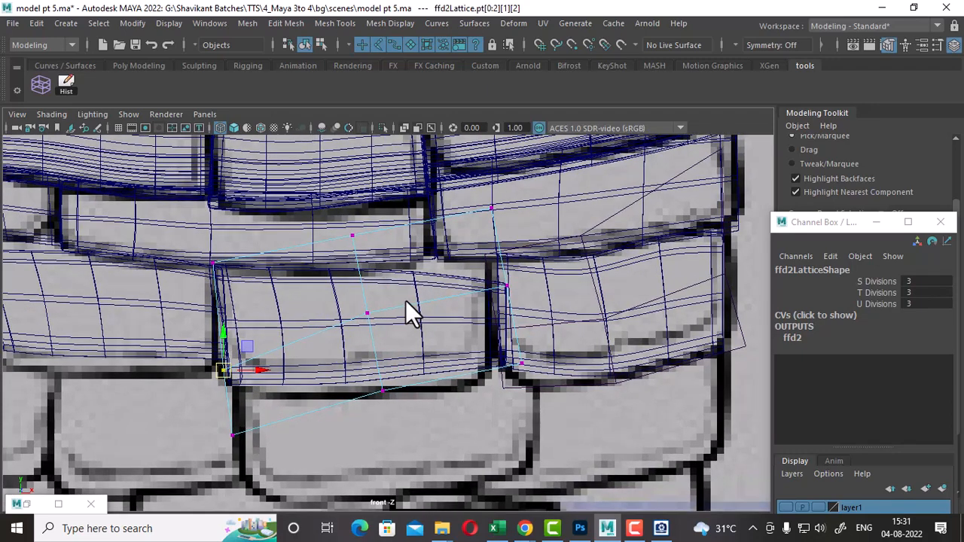
drag(406, 300, 350, 405)
drag(373, 352, 375, 366)
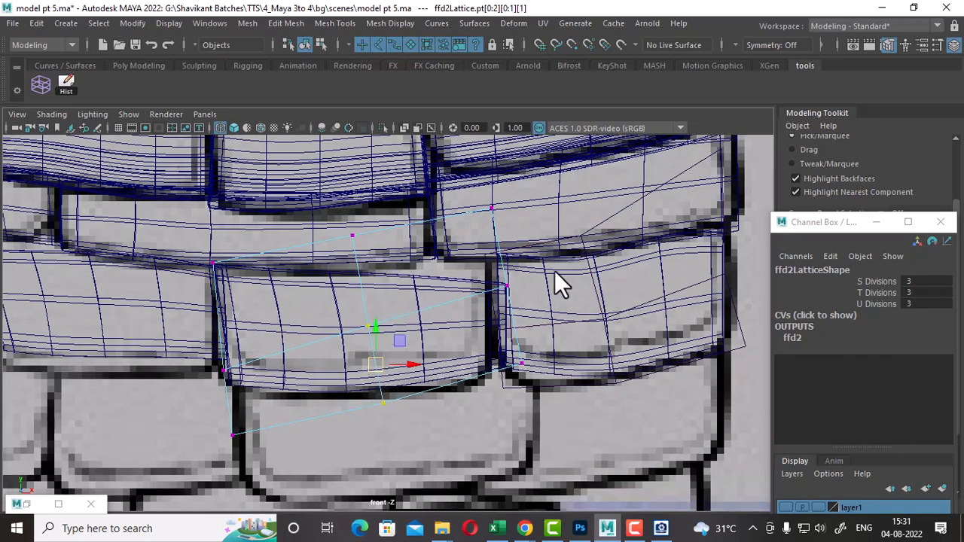
Step: Pull the second tile's outer-end lower lattice points inward, raise the middle one and lower the bottom corner along the drawn joint
drag(554, 270, 471, 411)
mouse_move(525, 321)
mouse_down()
mouse_move(515, 336)
mouse_move(508, 327)
mouse_up()
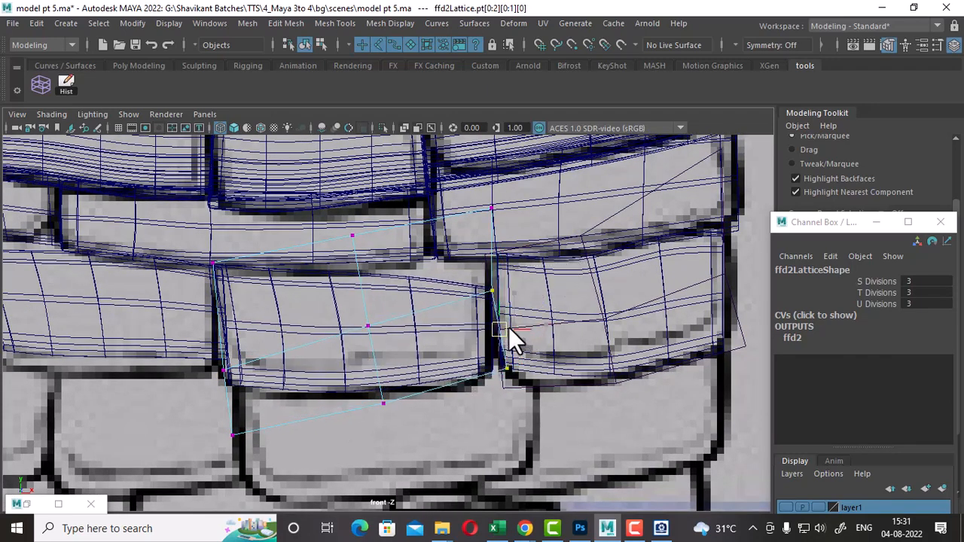
drag(537, 249, 496, 257)
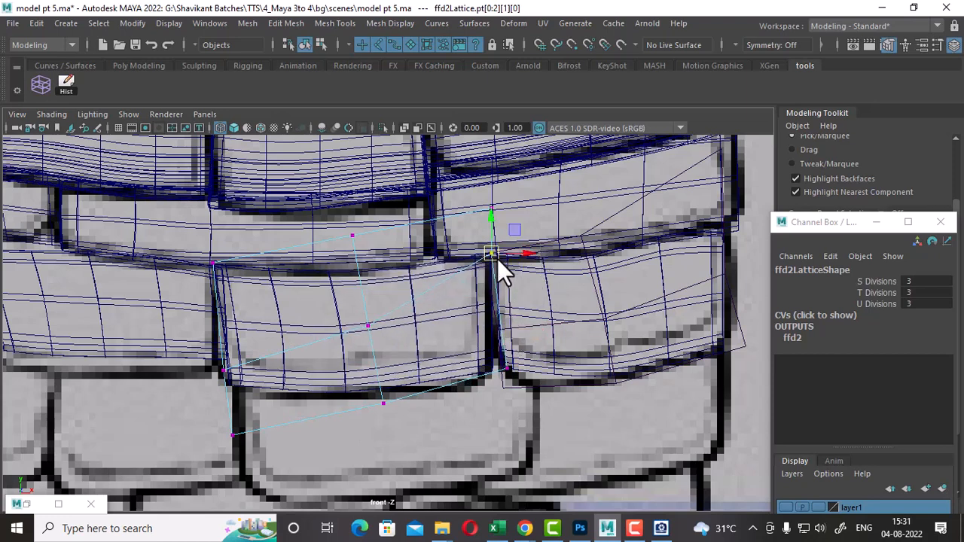
drag(527, 350, 486, 413)
drag(506, 373, 507, 383)
Step: Raise the second tile's upper middle and inner upper corner lattice points and refine its inner-end middle point
alt+middle_drag(424, 354, 463, 392)
drag(406, 326, 384, 304)
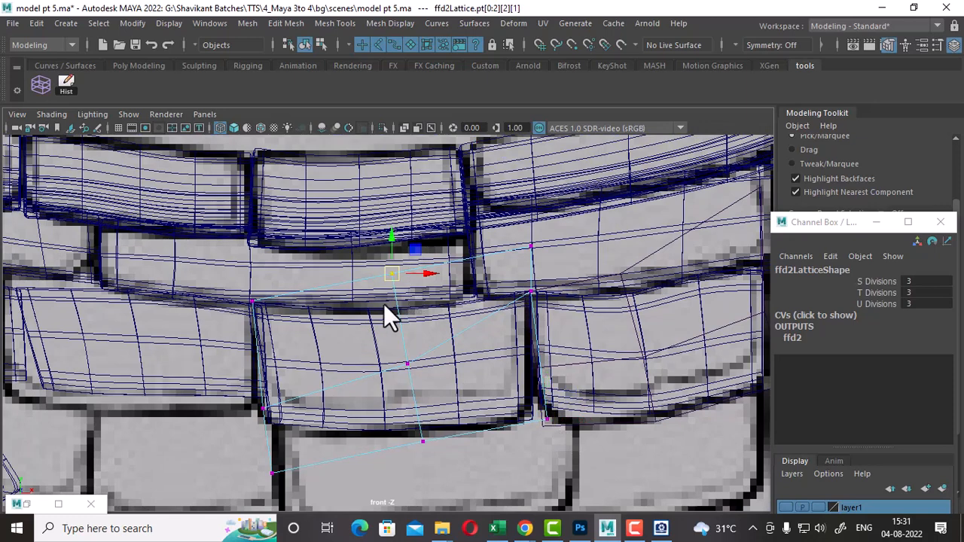
drag(392, 269, 388, 254)
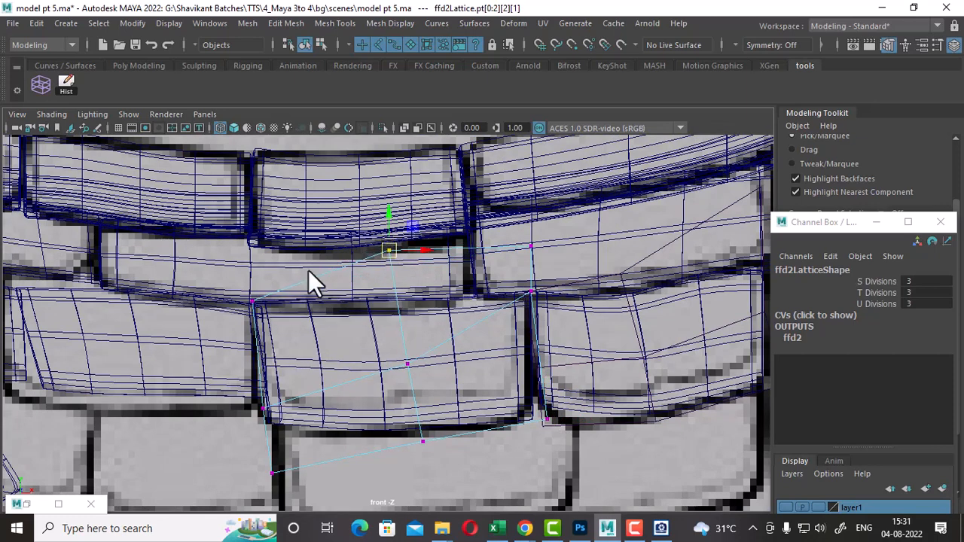
drag(308, 270, 251, 296)
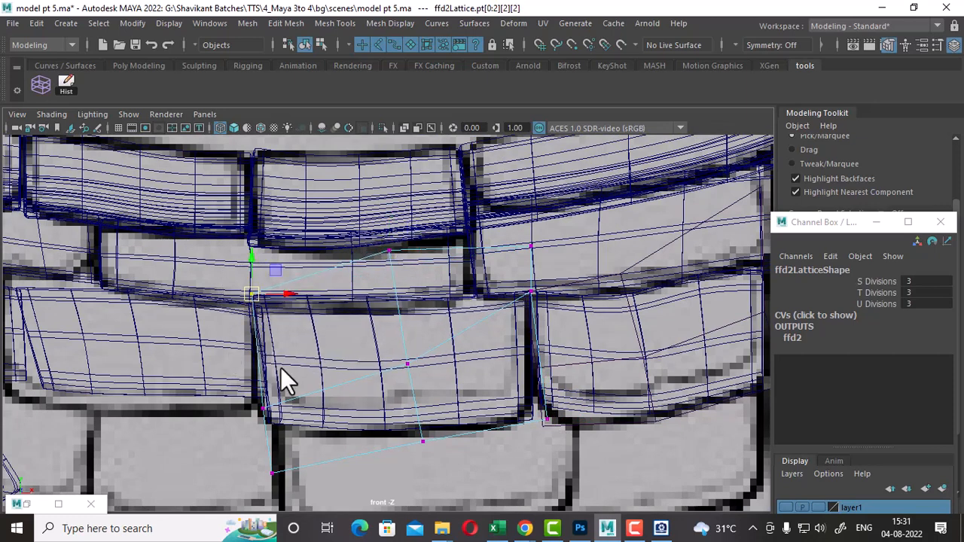
drag(281, 370, 261, 409)
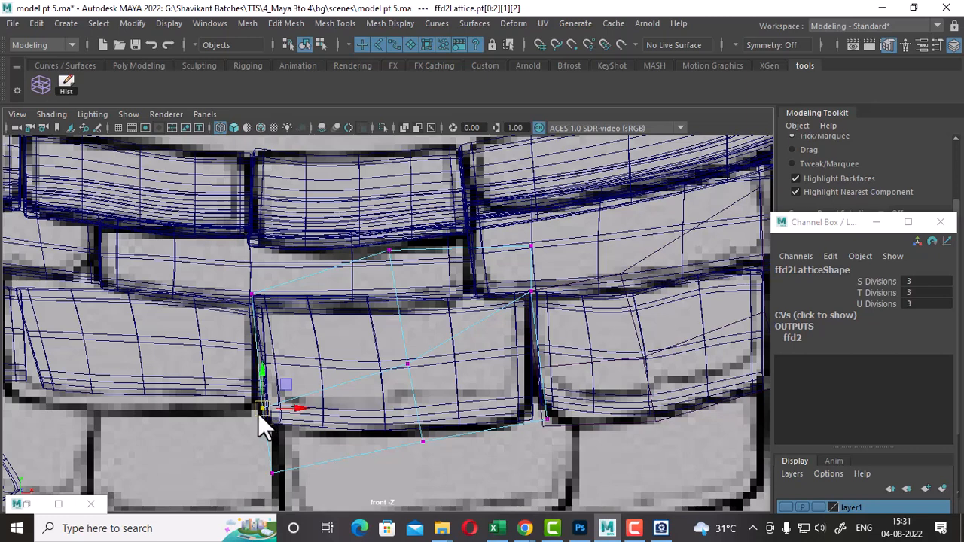
Step: Create a lattice on the third tile inward in the third row and edit its lattice points in wireframe view
key(5)
scroll(374, 380, down, 3)
right_drag(361, 346, 472, 118)
click(208, 360)
click(45, 79)
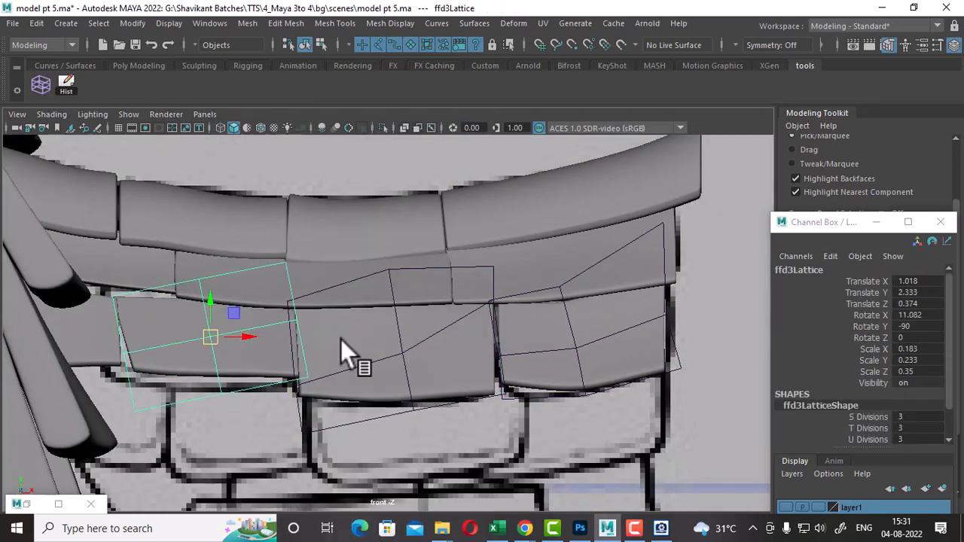
right_drag(736, 289, 729, 160)
alt+middle_drag(216, 388, 279, 395)
scroll(279, 395, up, 4)
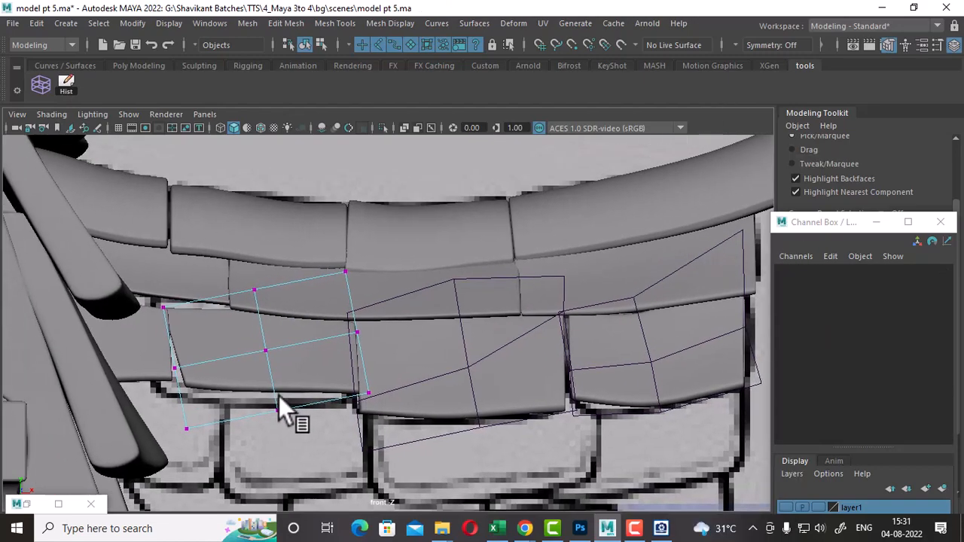
key(4)
scroll(196, 377, up, 1)
alt+middle_drag(169, 369, 216, 380)
scroll(215, 377, up, 1)
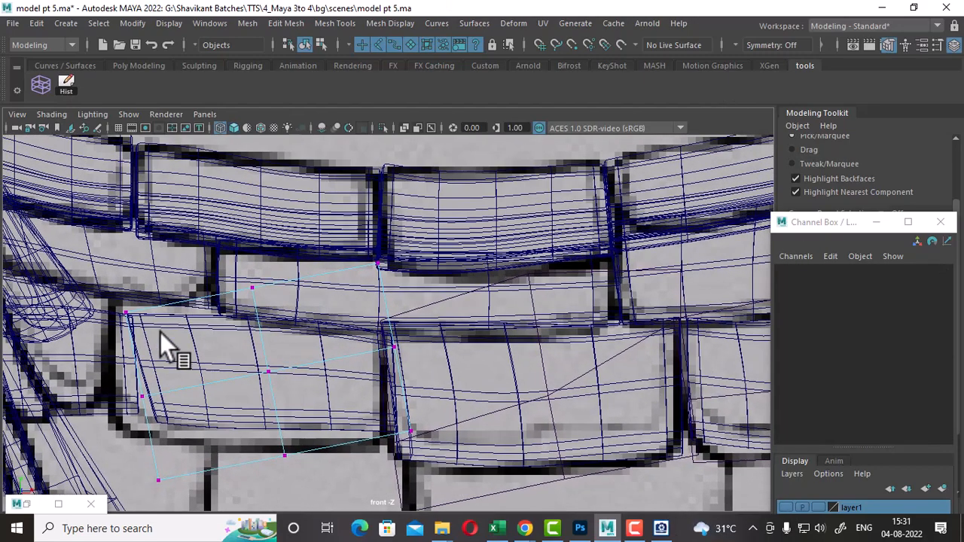
Step: Shift the third tile's inner-end lattice column outward, then adjust its middle point and bottom corner to the drawn edge
drag(145, 294, 107, 354)
drag(85, 284, 193, 502)
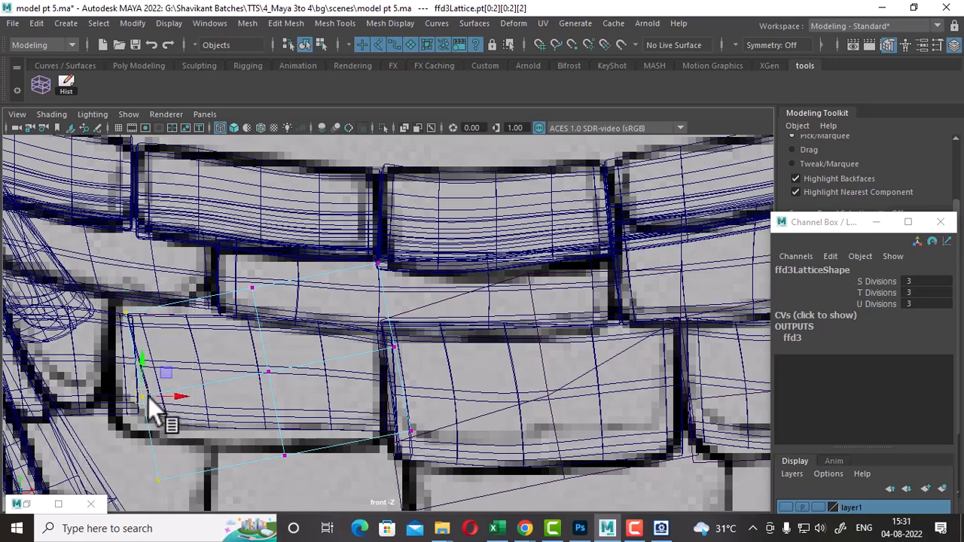
drag(144, 390, 128, 380)
drag(190, 353, 108, 391)
drag(189, 431, 112, 496)
drag(157, 466, 108, 485)
Step: Adjust the bottom, middle and top lattice points at the third tile's outer end to fit the joint with its neighbour
scroll(383, 403, up, 2)
alt+middle_drag(384, 403, 332, 374)
scroll(332, 374, up, 1)
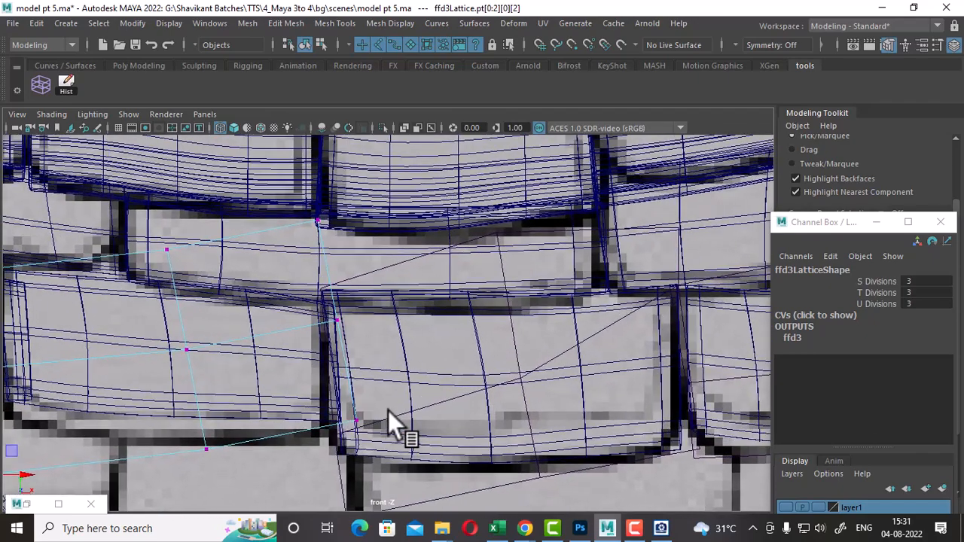
drag(388, 410, 336, 456)
drag(354, 422, 339, 433)
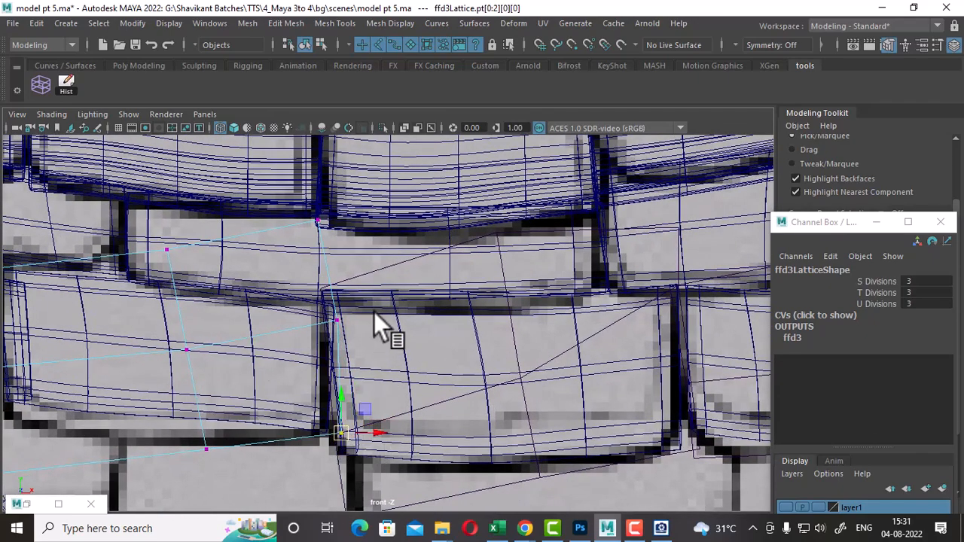
drag(374, 312, 329, 320)
alt+middle_drag(328, 320, 376, 390)
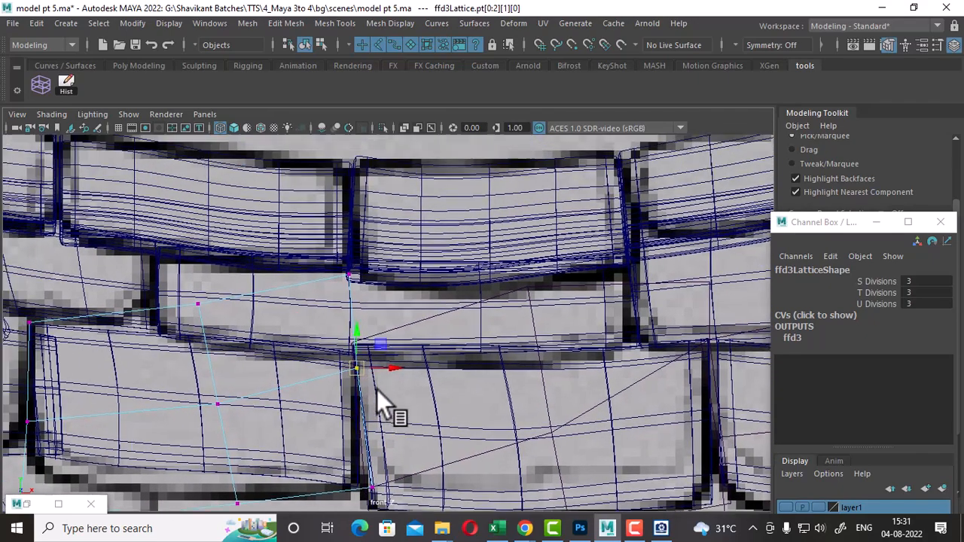
drag(369, 260, 348, 259)
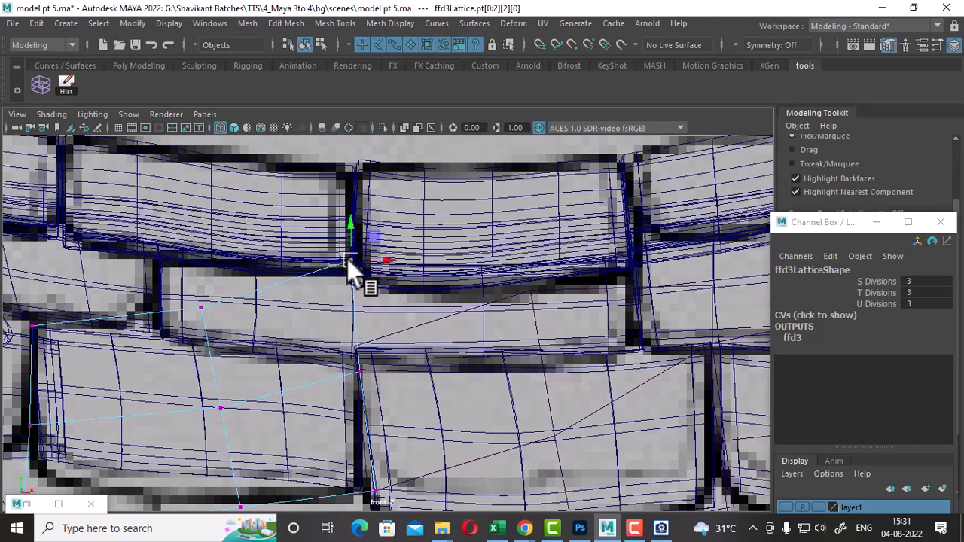
Step: Raise the third tile's upper middle and inner upper corner lattice points to follow the row above
drag(185, 292, 204, 308)
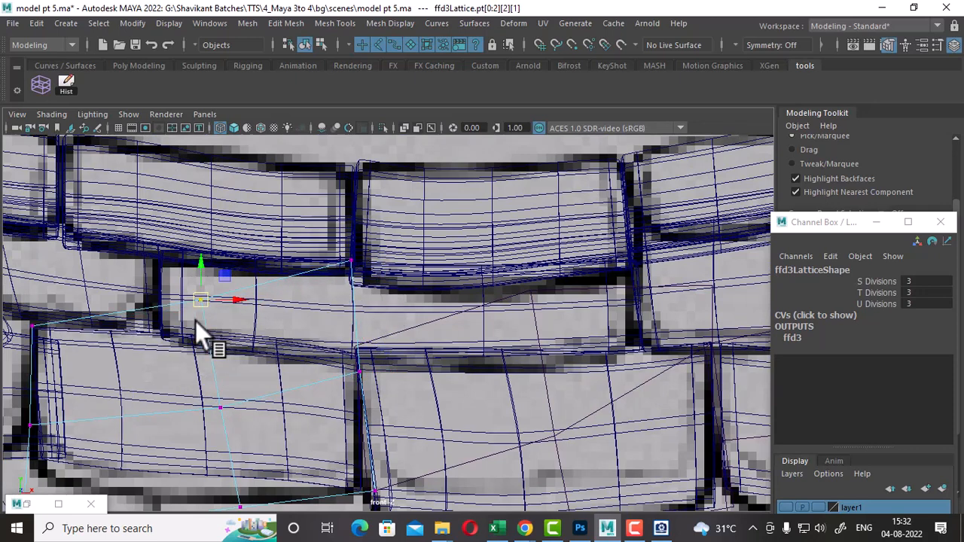
alt+middle_drag(195, 321, 242, 322)
mouse_move(64, 310)
mouse_down()
mouse_move(87, 347)
mouse_move(81, 312)
mouse_up()
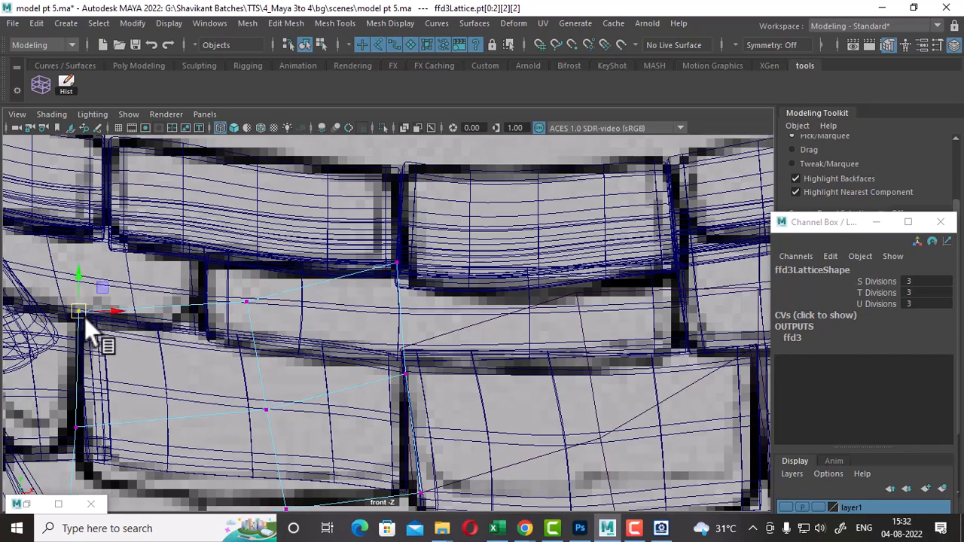
Step: Move the middle and lower lattice control points around the second-from-left tile in the lower row to match the reference outline
alt+middle_drag(202, 420, 190, 324)
scroll(198, 324, up, 1)
drag(301, 284, 246, 455)
mouse_move(261, 370)
mouse_down()
mouse_move(258, 391)
mouse_move(255, 377)
mouse_up()
drag(293, 466, 224, 361)
drag(265, 429, 260, 450)
drag(69, 428, 48, 493)
key(5)
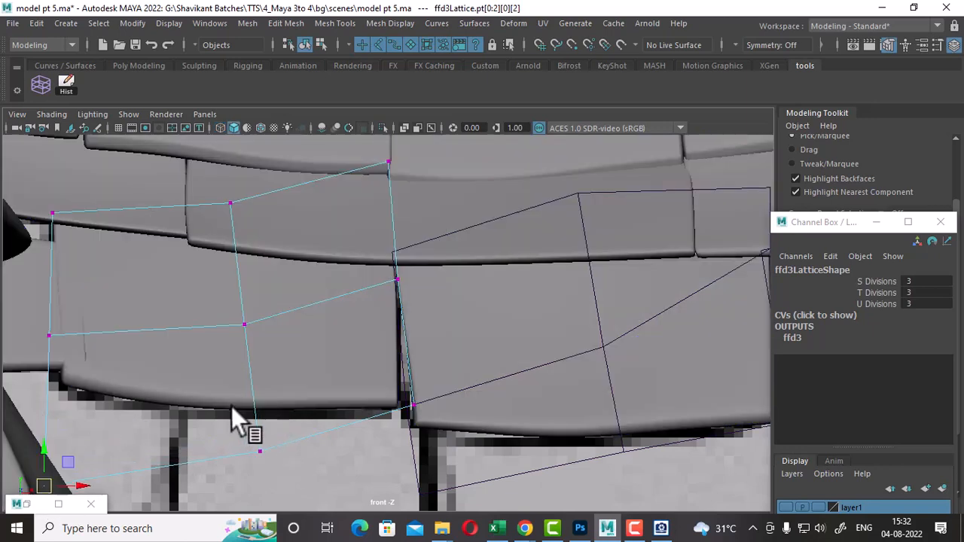
drag(430, 395, 410, 436)
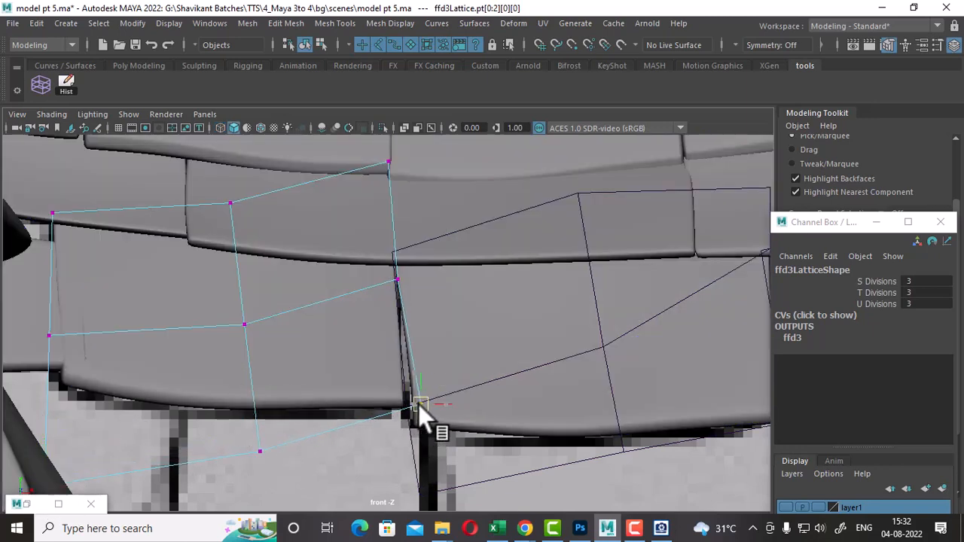
Step: Select the lattice of the leftmost lower-row tile and move its lower-right control points onto the reference outline in wireframe
alt+right_drag(428, 408, 509, 409)
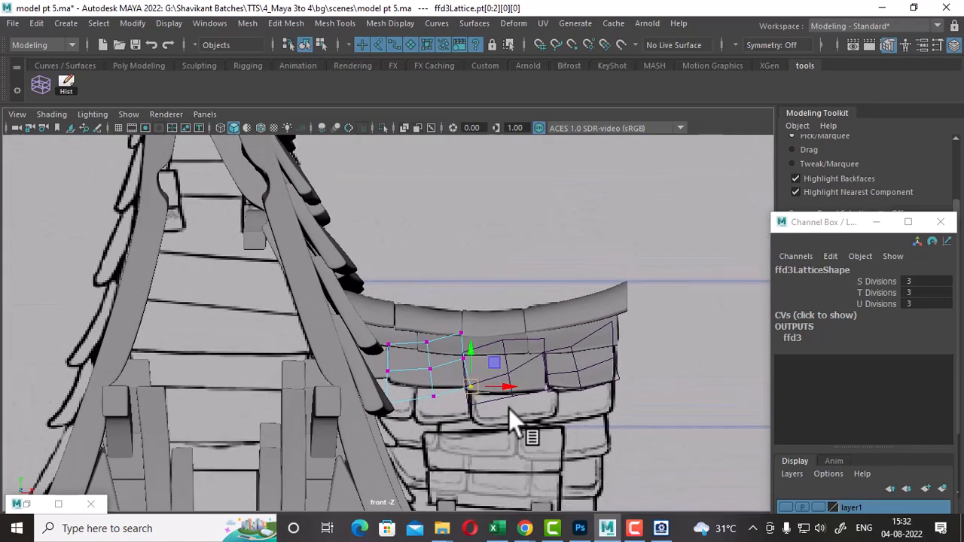
alt+middle_drag(508, 408, 387, 326)
alt+right_drag(331, 302, 400, 322)
click(189, 262)
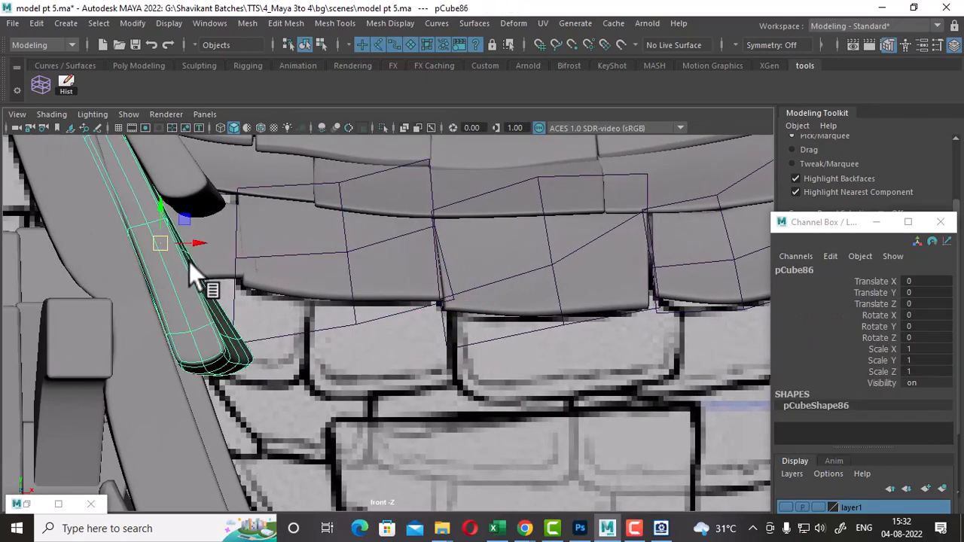
click(220, 244)
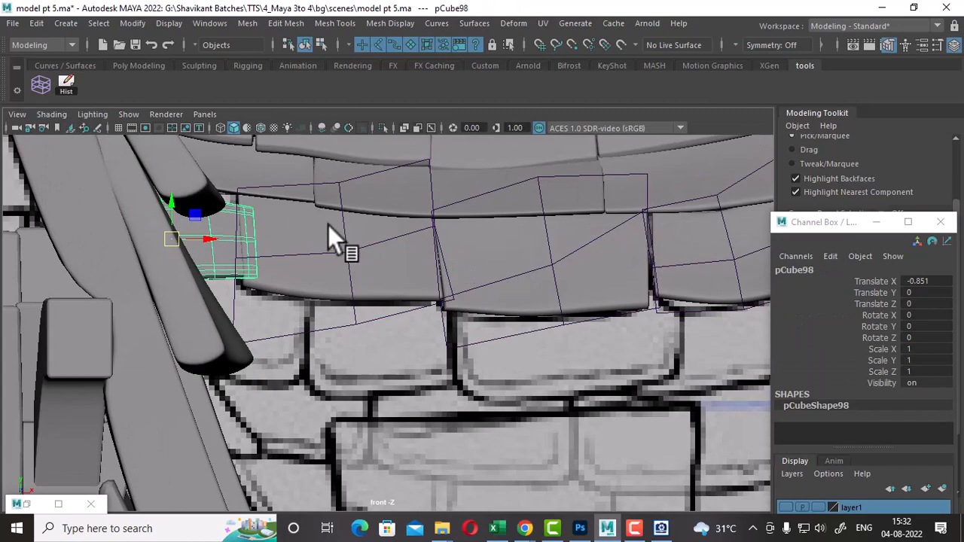
alt+right_drag(328, 225, 409, 311)
alt+middle_drag(409, 311, 485, 374)
mouse_move(294, 304)
alt+right_down()
mouse_move(299, 323)
mouse_move(286, 312)
alt+right_up()
click(219, 213)
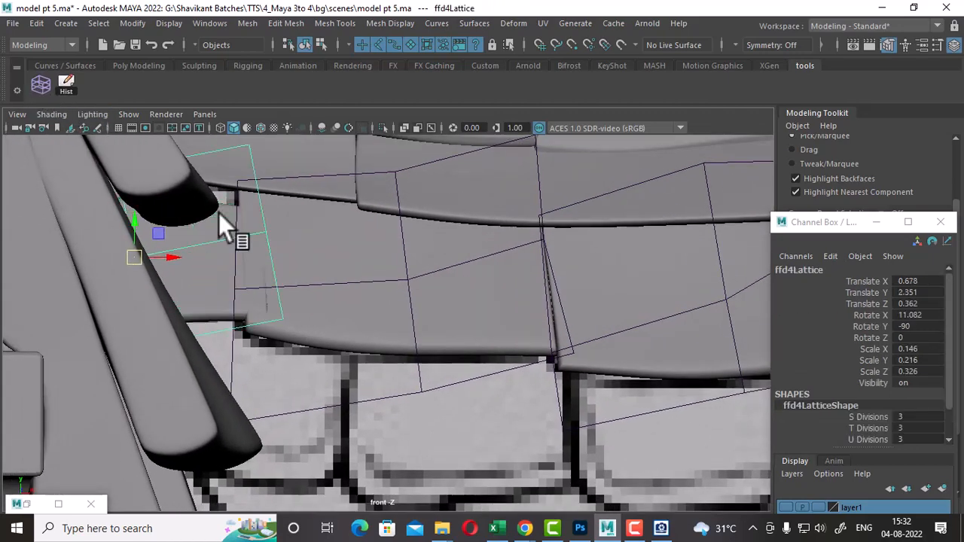
alt+right_drag(218, 212, 389, 338)
key(4)
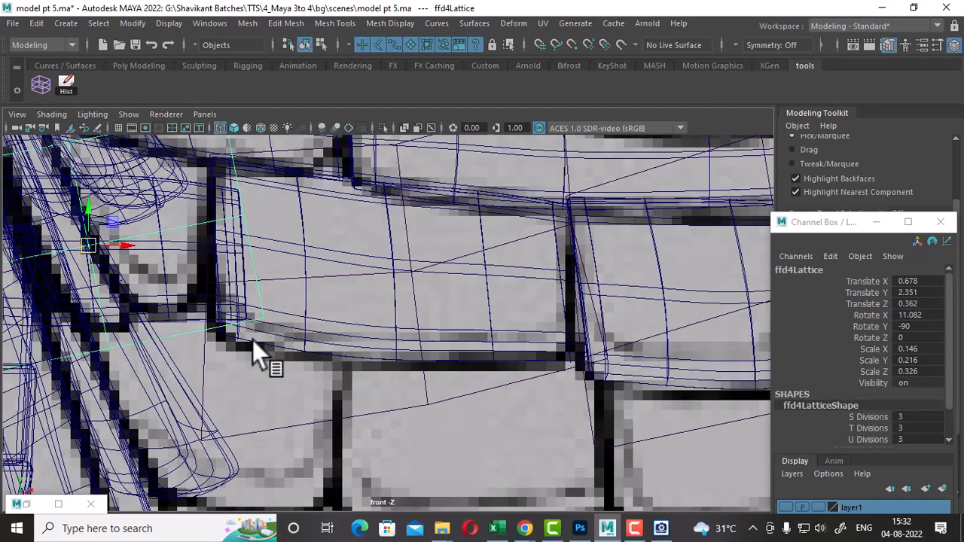
right_drag(256, 218, 215, 151)
drag(284, 251, 241, 370)
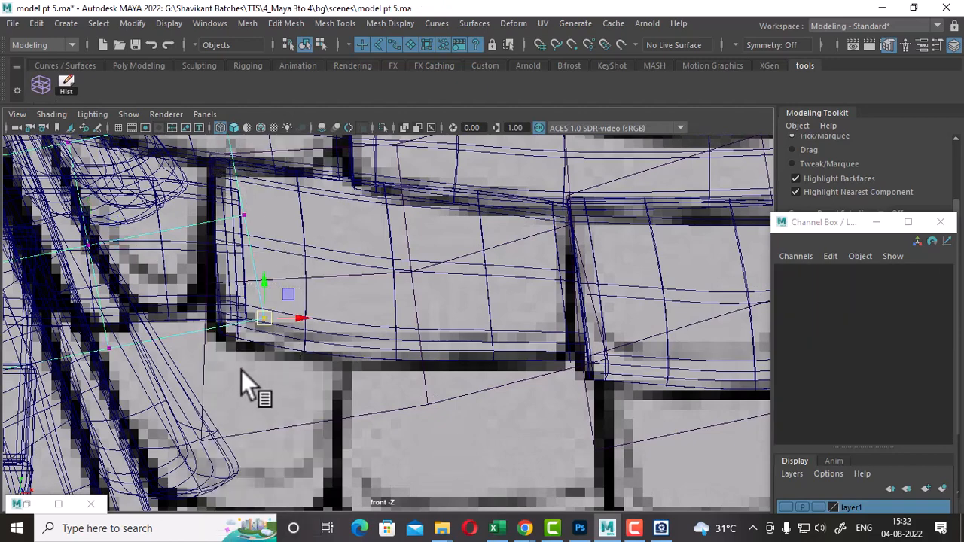
drag(270, 318, 246, 307)
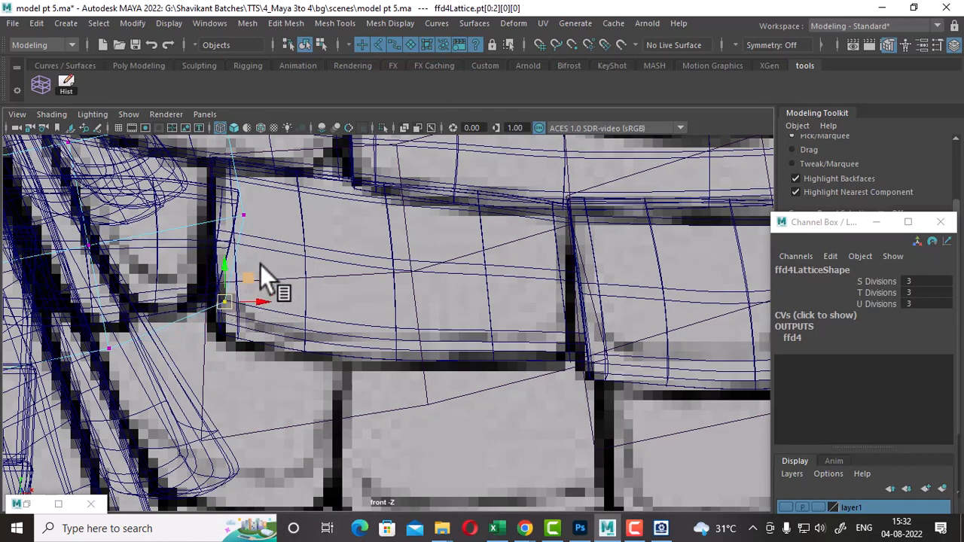
Step: Align the middle and upper control points on the right edge of the leftmost tile's lattice with the reference drawing
alt+middle_drag(264, 268, 299, 326)
drag(348, 207, 249, 389)
drag(281, 310, 263, 310)
drag(309, 226, 250, 231)
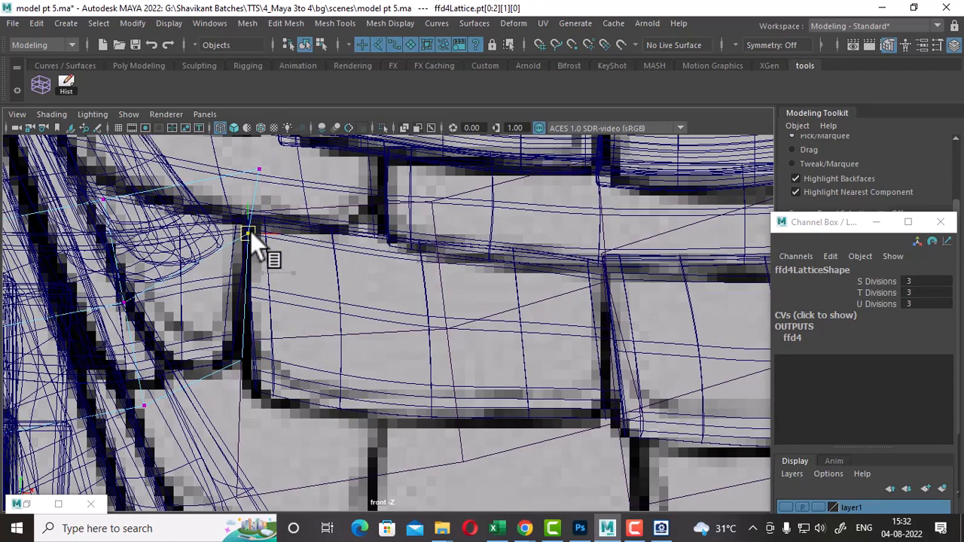
drag(281, 164, 250, 180)
alt+middle_drag(181, 221, 286, 266)
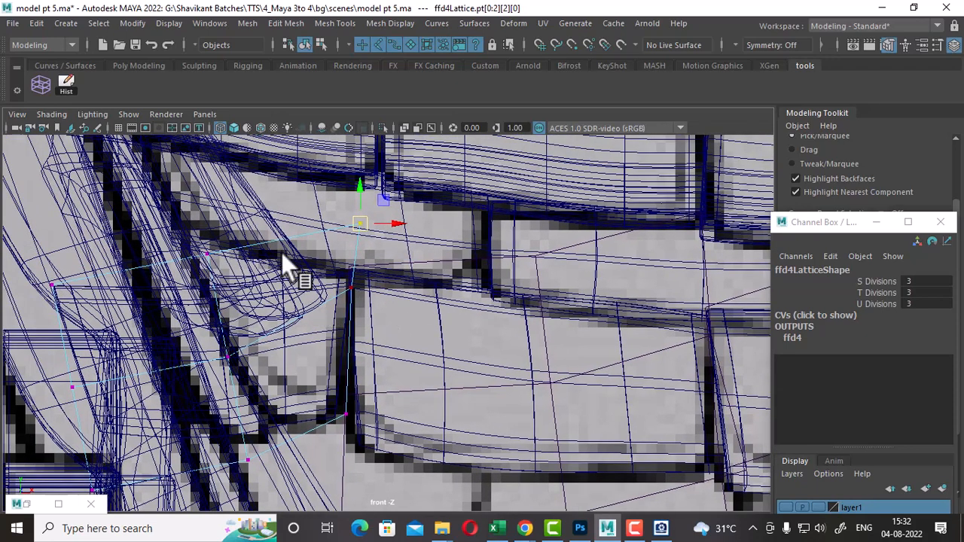
Step: Raise the top-middle control points and the left column of the leftmost tile's lattice
drag(241, 200, 198, 319)
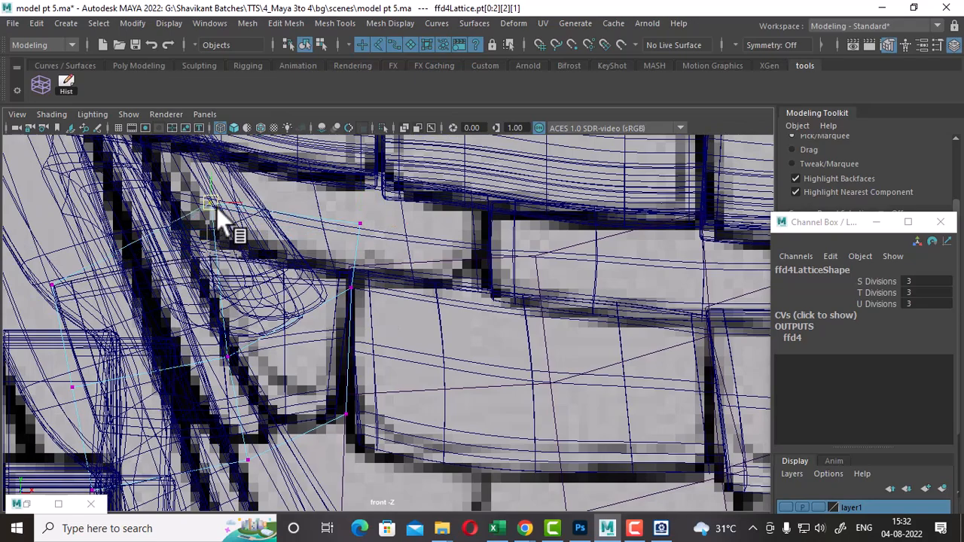
scroll(237, 371, down, 3)
drag(289, 360, 295, 316)
scroll(320, 344, up, 2)
scroll(295, 316, up, 2)
scroll(265, 301, up, 2)
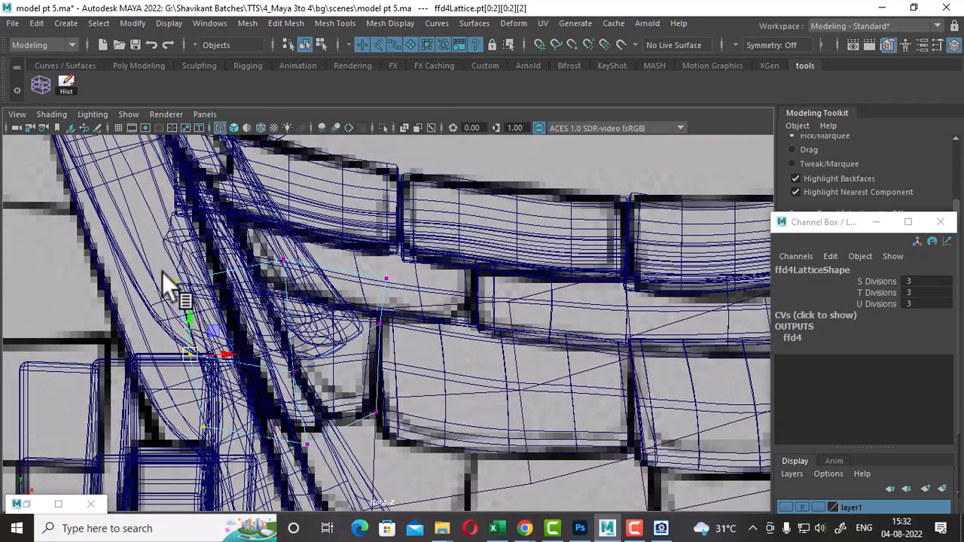
Step: Fine-tune the centre, right-middle and bottom control points of the leftmost tile's lattice to follow the drawn tile
drag(162, 272, 184, 298)
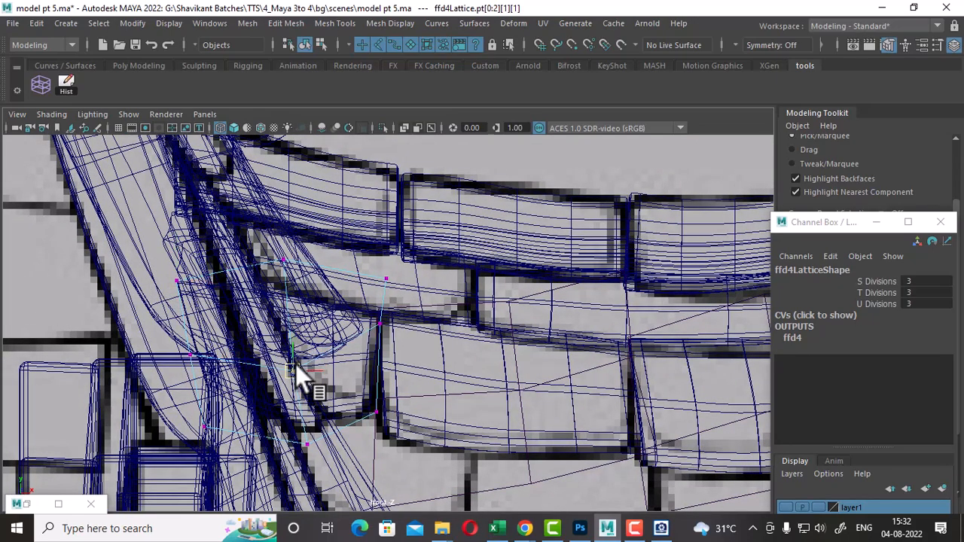
click(292, 352)
click(383, 329)
mouse_move(385, 323)
mouse_down()
mouse_move(383, 342)
mouse_move(386, 322)
mouse_up()
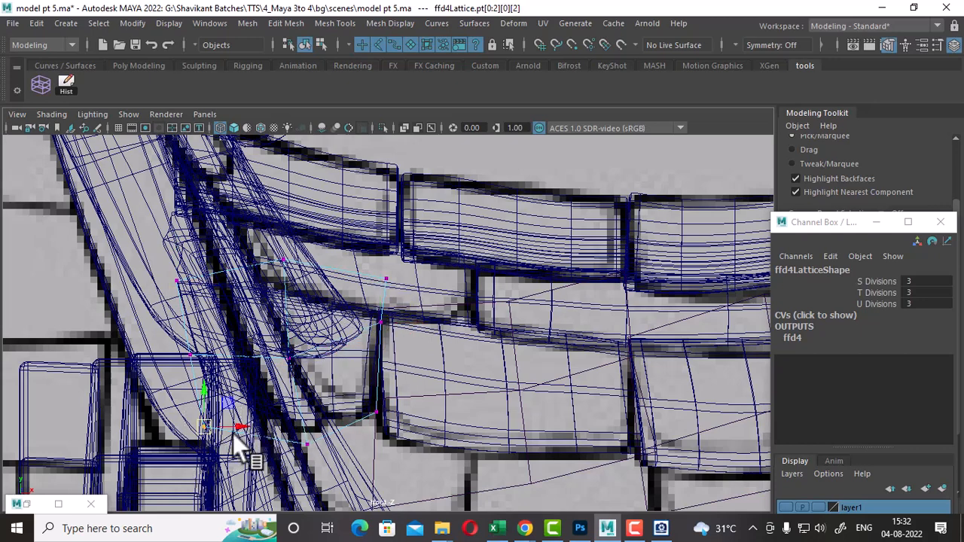
drag(307, 445, 306, 432)
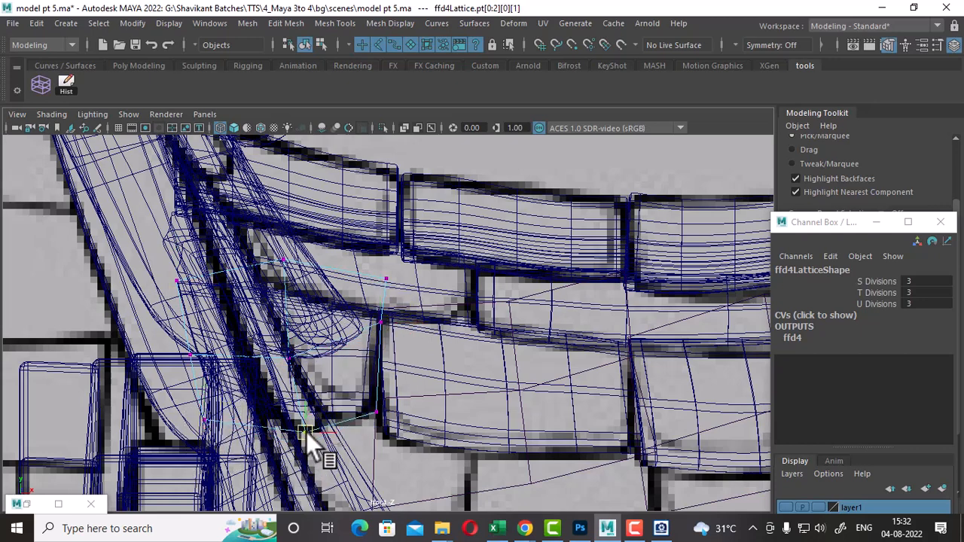
scroll(309, 439, down, 5)
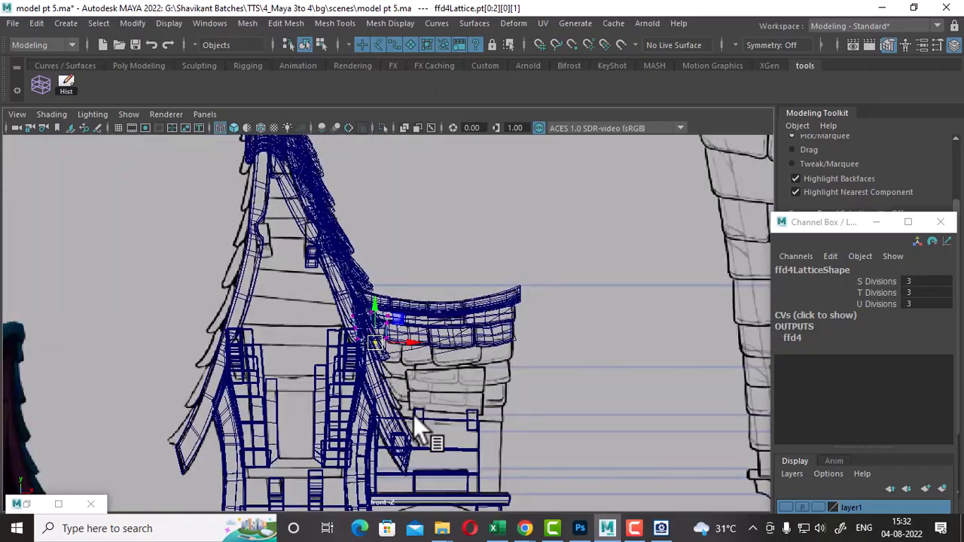
Step: Select the side roof tiles with their lattices in the shaded perspective view and delete their construction history
key(space)
drag(471, 398, 455, 257)
mouse_move(446, 364)
alt+mouse_down()
mouse_move(461, 385)
mouse_move(405, 338)
mouse_move(508, 312)
mouse_move(477, 351)
alt+mouse_up()
key(5)
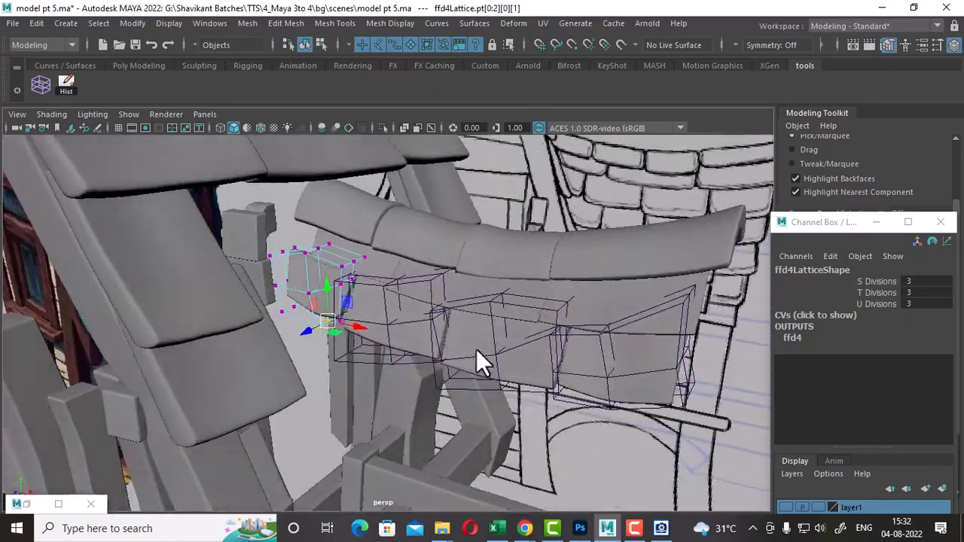
drag(646, 299, 278, 444)
right_drag(380, 247, 520, 117)
click(522, 212)
drag(296, 218, 791, 427)
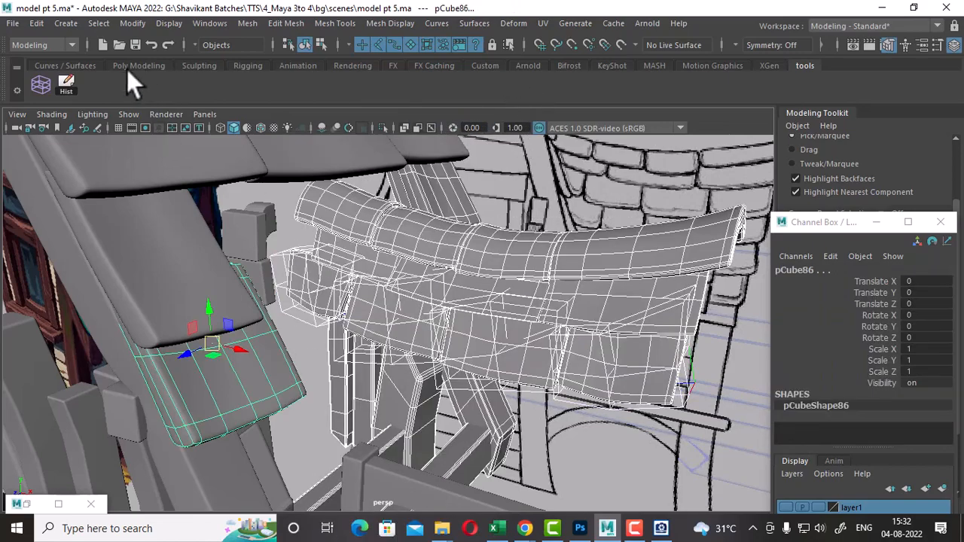
click(65, 80)
alt+right_drag(595, 338, 535, 280)
click(633, 388)
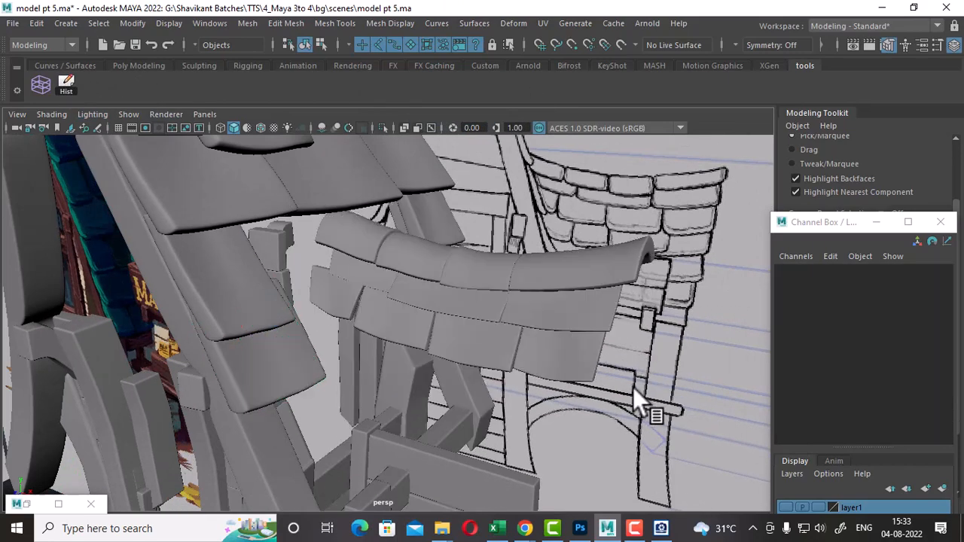
alt+drag(633, 387, 538, 404)
alt+drag(326, 338, 302, 338)
click(299, 324)
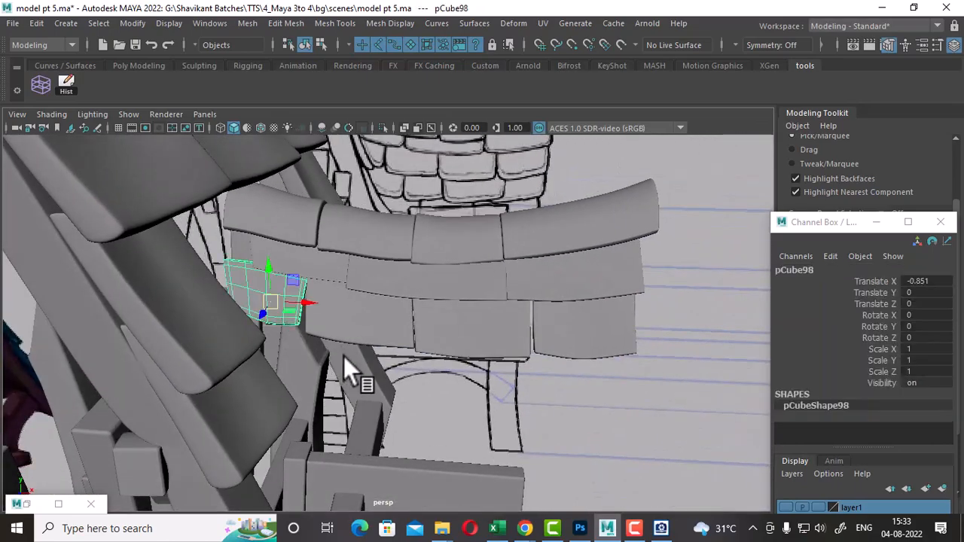
alt+right_drag(344, 357, 496, 335)
alt+drag(496, 335, 329, 411)
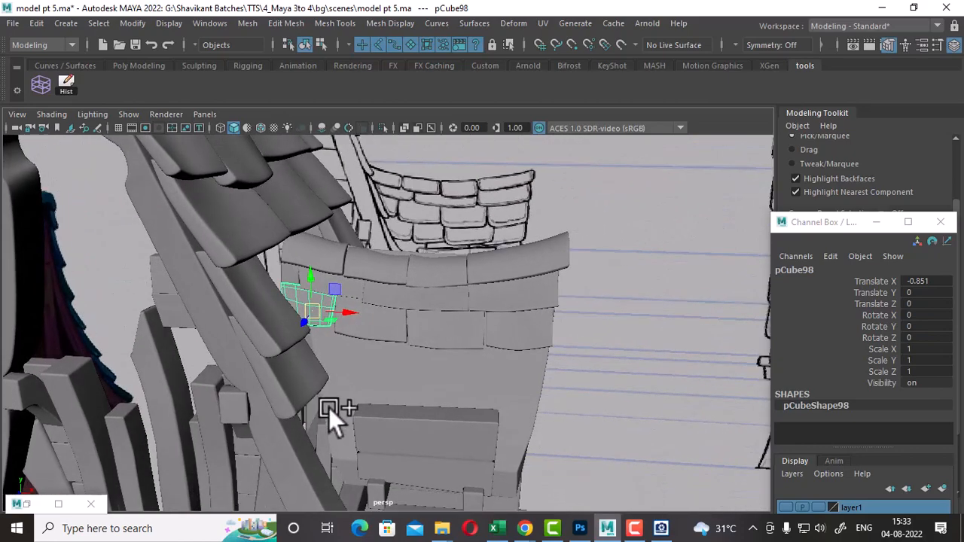
Step: Show the four-view layout with the front view in wireframe and hide the base roof surface behind the tiles
key(space)
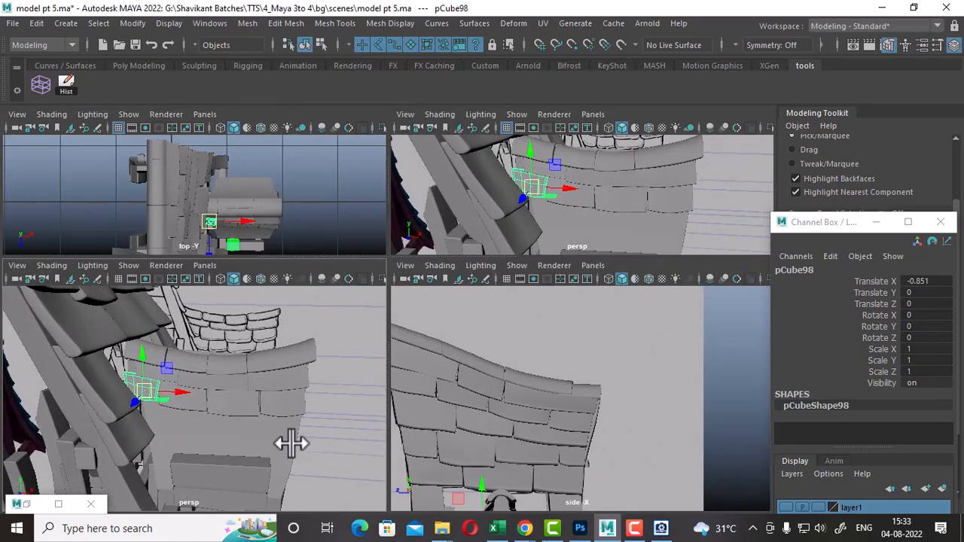
click(292, 444)
key(space)
click(337, 442)
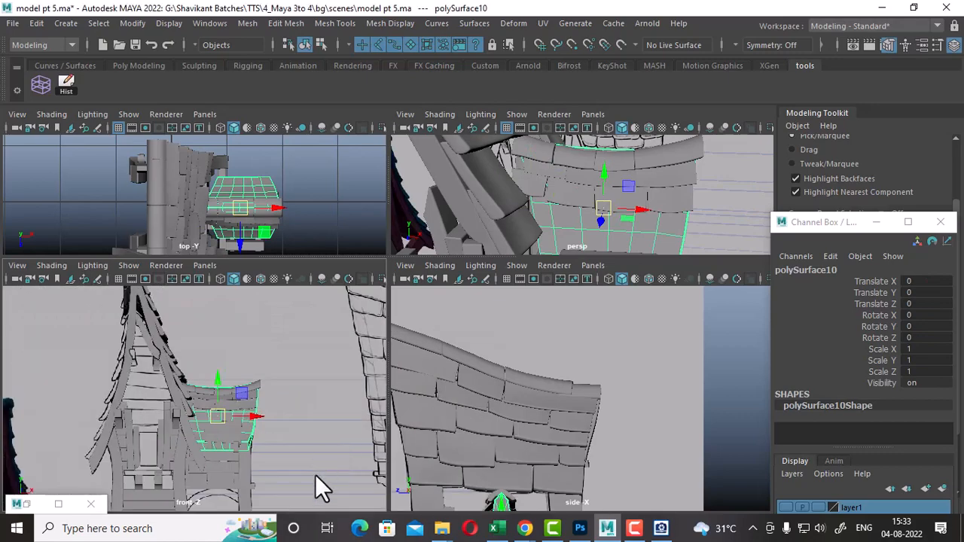
key(f)
key(4)
scroll(302, 422, up, 3)
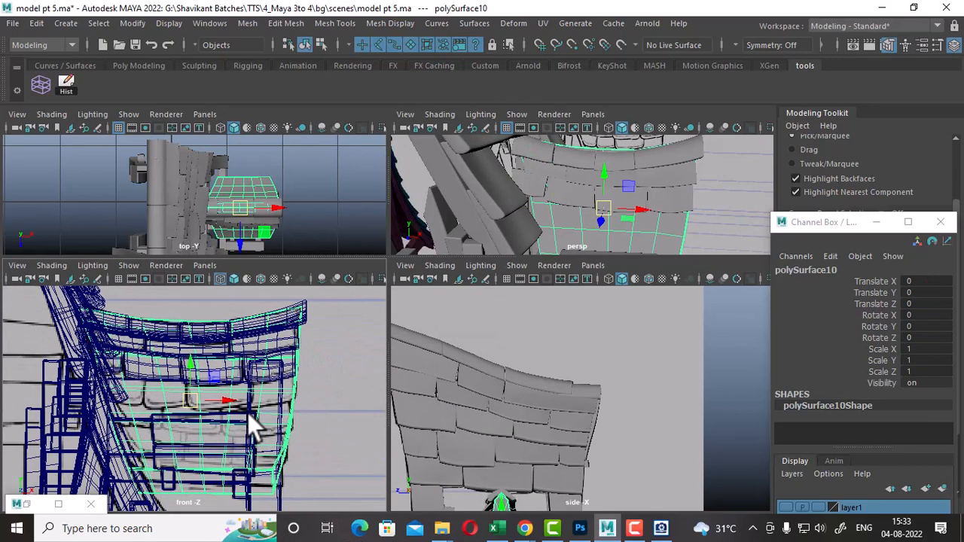
key(ctrl+h)
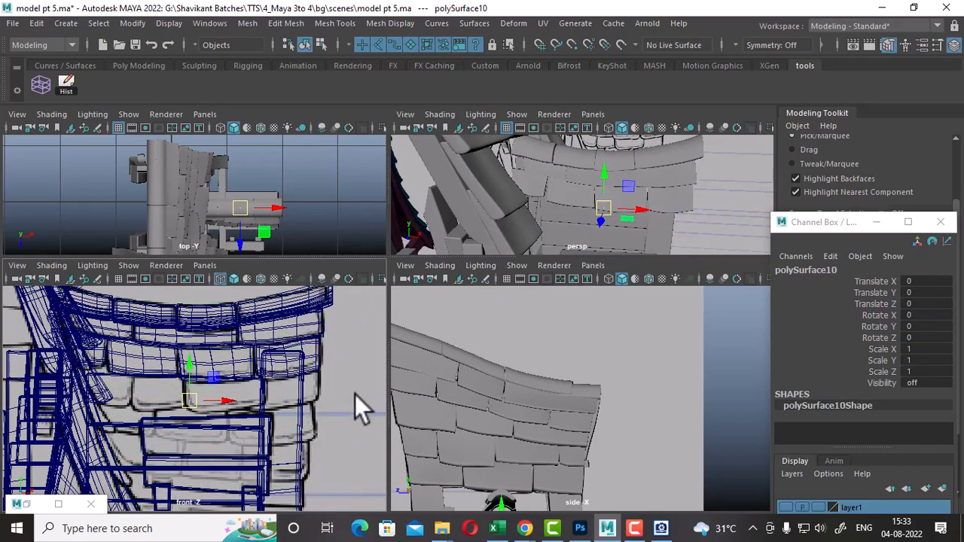
Step: Select the right-end tiles of both rows and examine their slope against the reference in the side view
click(315, 361)
shift+click(247, 340)
scroll(571, 411, down, 5)
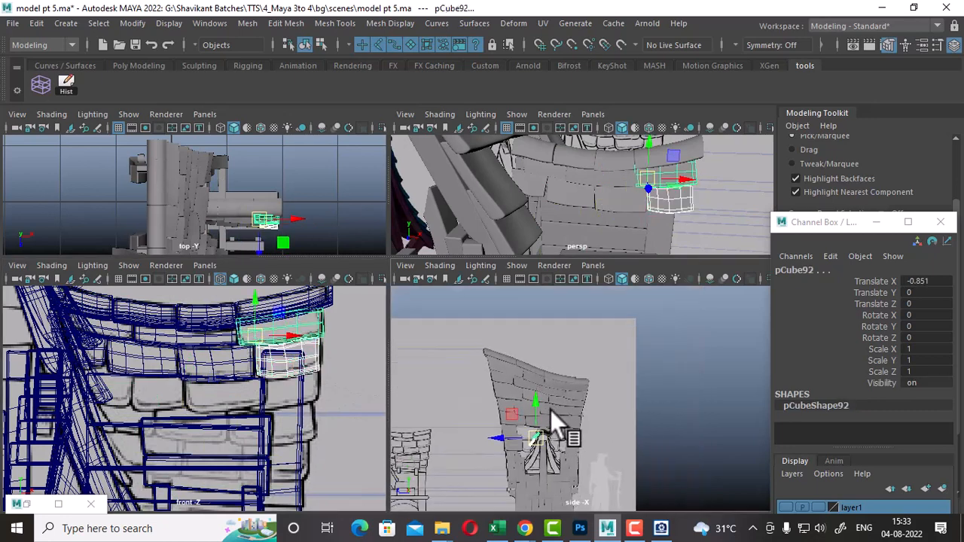
scroll(550, 410, up, 5)
alt+middle_drag(537, 425, 605, 389)
scroll(605, 390, up, 4)
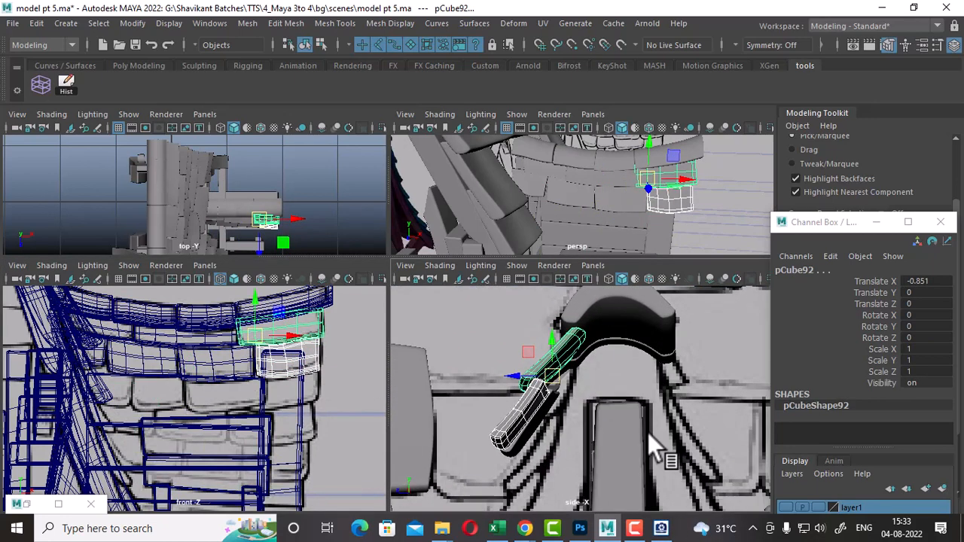
Step: Select the lower row of tiles in the side view and hide it, leaving the row above visible
click(204, 338)
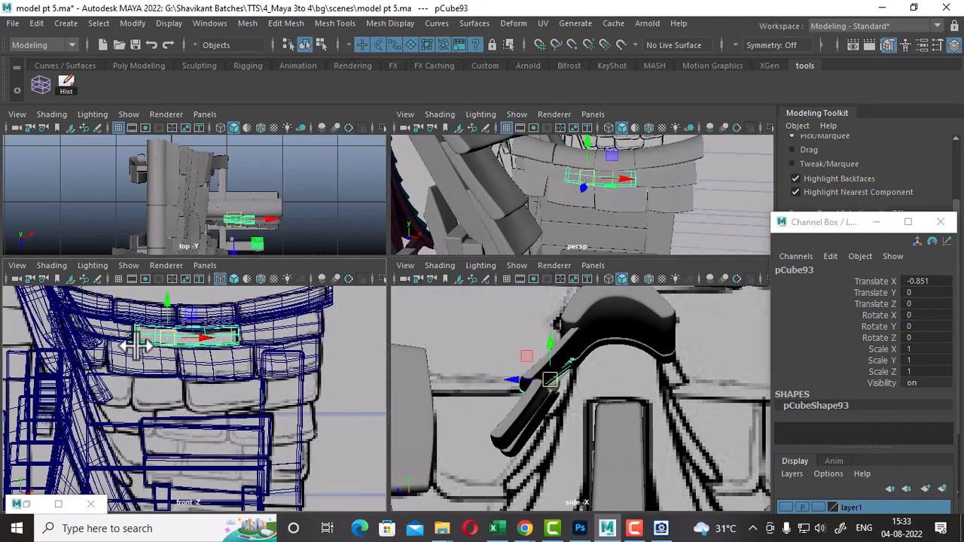
shift+click(269, 331)
scroll(683, 175, up, 4)
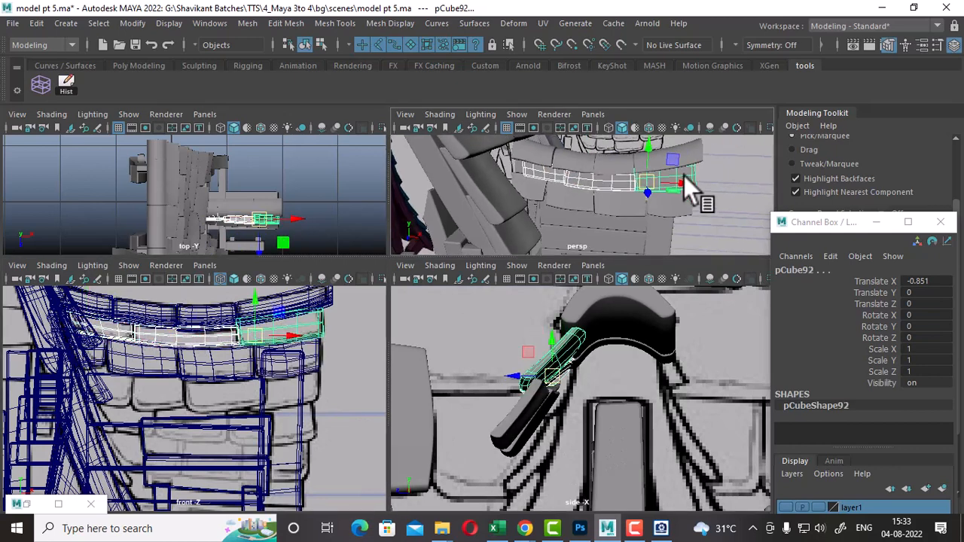
scroll(656, 214, up, 3)
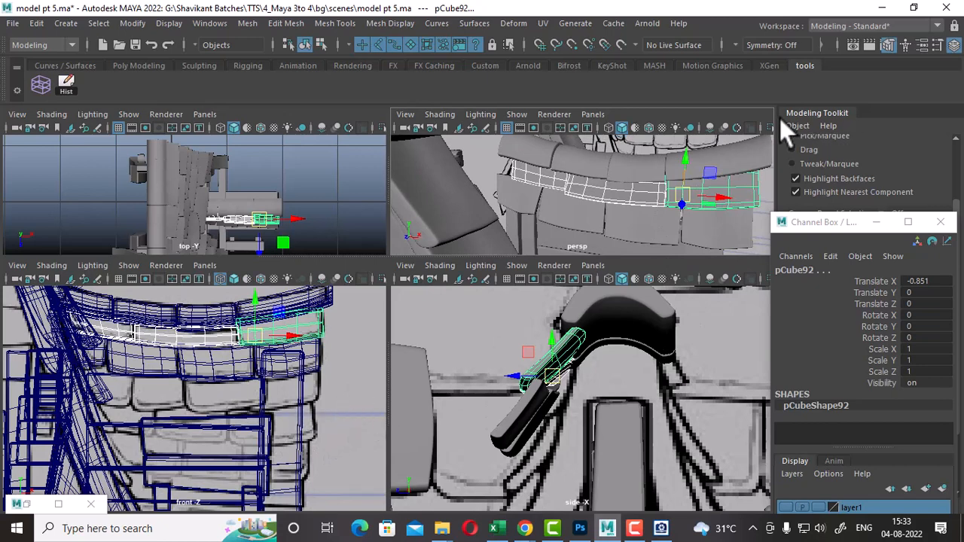
scroll(616, 429, up, 2)
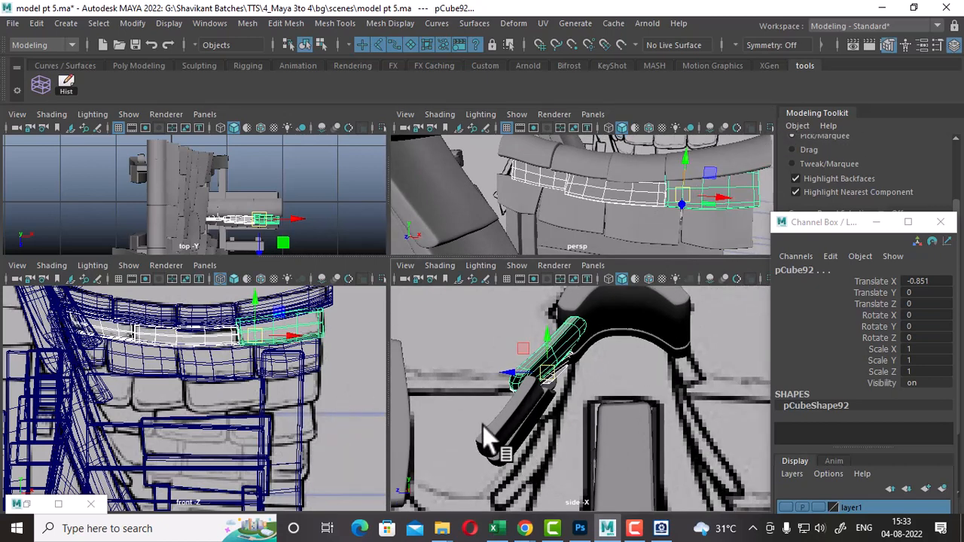
drag(482, 425, 535, 484)
key(h)
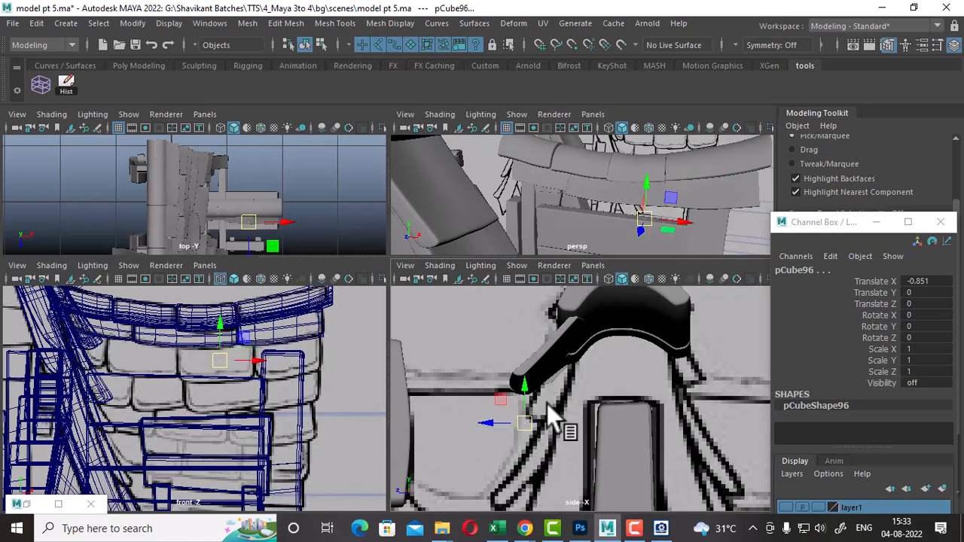
Step: Select the three tiles of the side roof's row directly below the ridge and apply a lattice deformer to them
click(550, 365)
shift+click(154, 346)
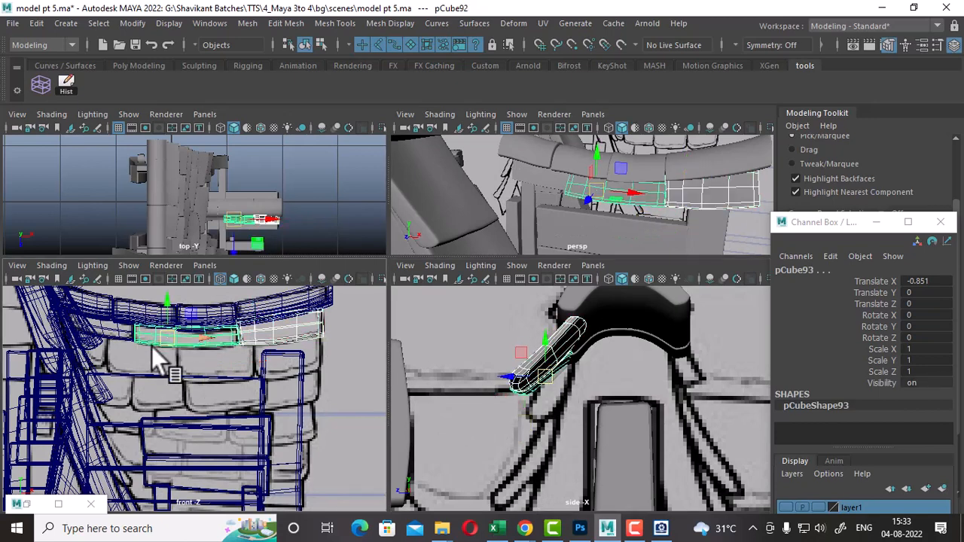
shift+click(111, 331)
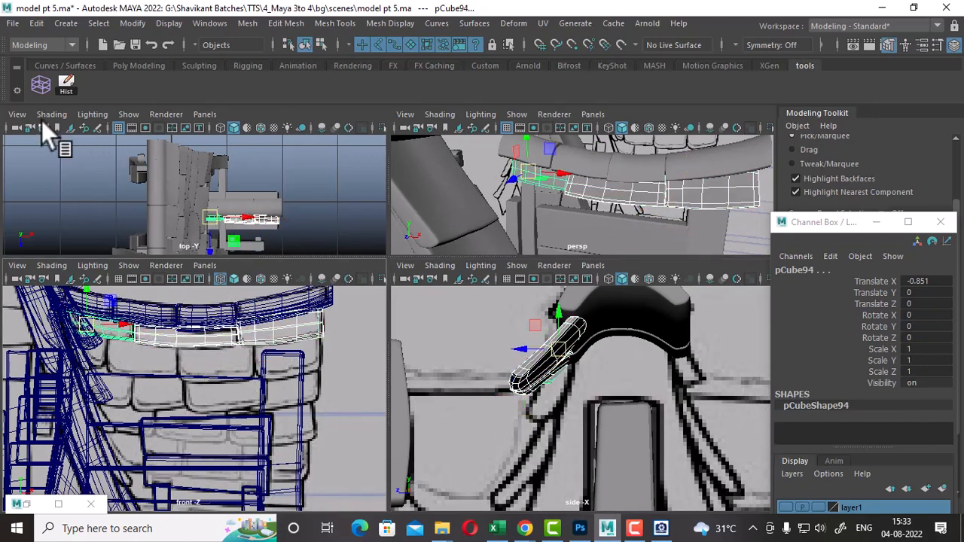
click(35, 83)
Step: Nudge the lattice's middle control points slightly down and inward in the side view to bend the tile row
right_drag(448, 226, 443, 200)
drag(525, 389, 510, 372)
drag(548, 347, 558, 369)
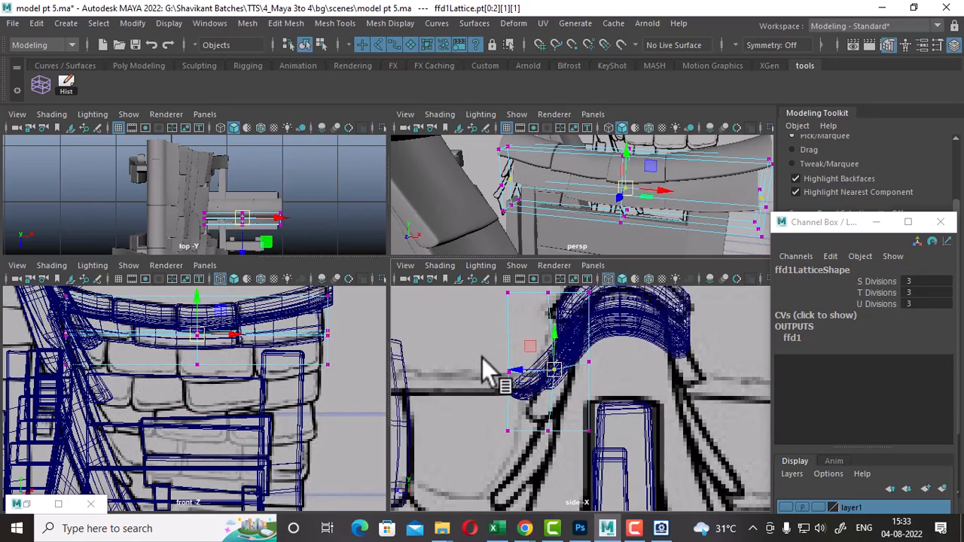
Step: Try moving the lattice's middle and lower points down and inward in the side view, and undo the move
drag(479, 348, 578, 405)
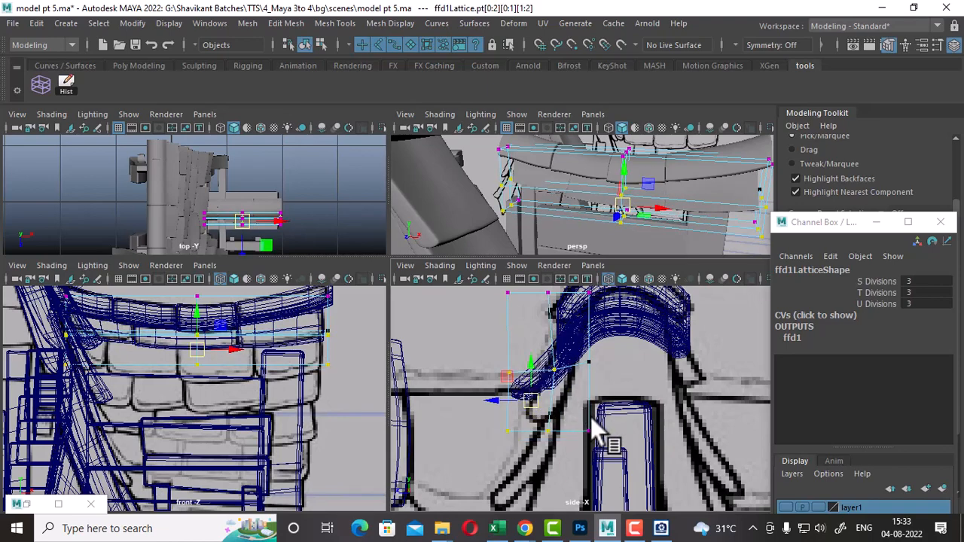
alt+drag(648, 226, 603, 252)
drag(539, 399, 544, 416)
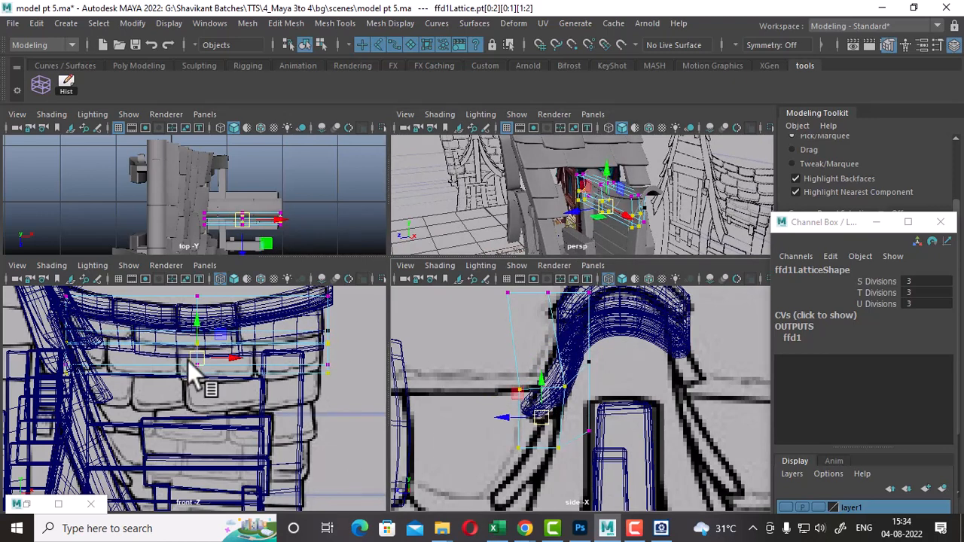
key(ctrl+z)
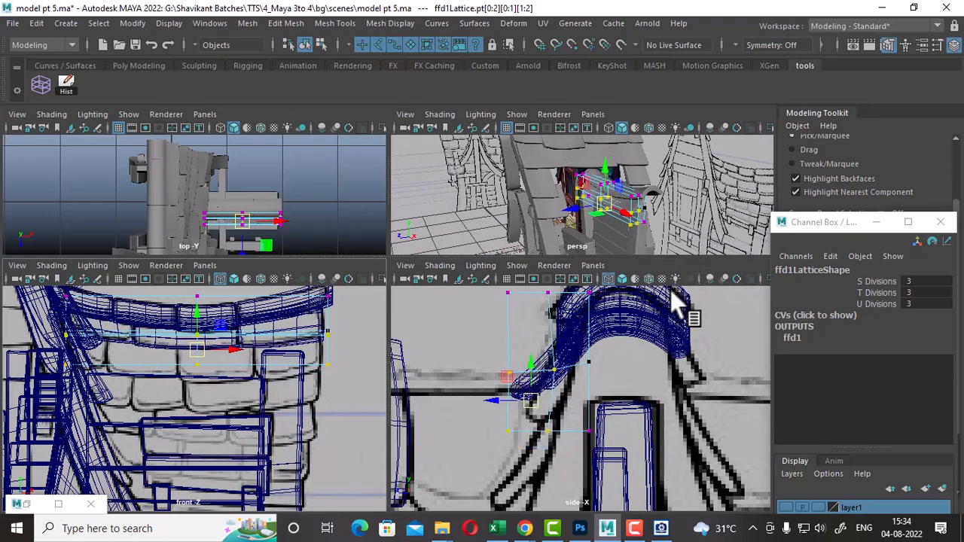
Step: Make the ref layer selectable and select the side-view reference image plane in the perspective view
right_drag(646, 208, 716, 168)
alt+drag(690, 245, 712, 237)
scroll(712, 468, down, 6)
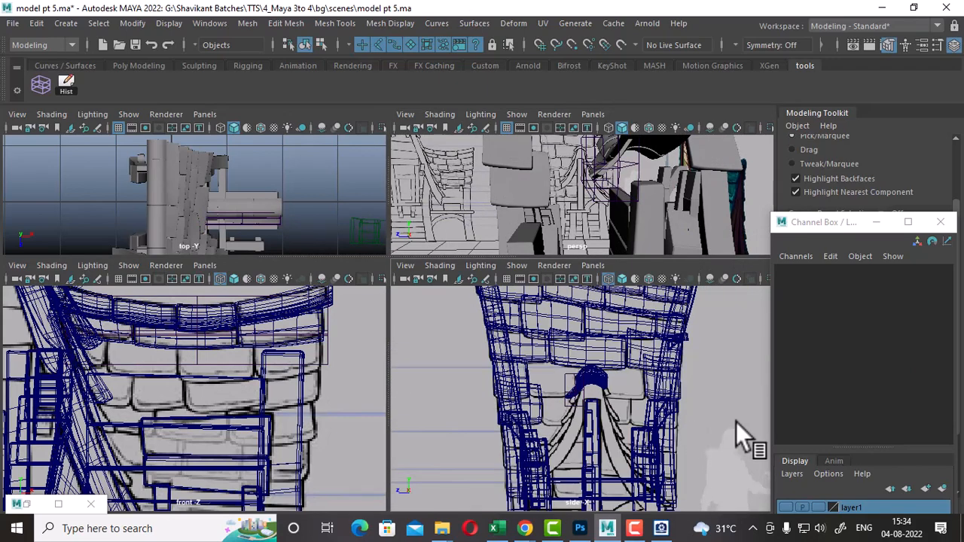
drag(850, 226, 862, 73)
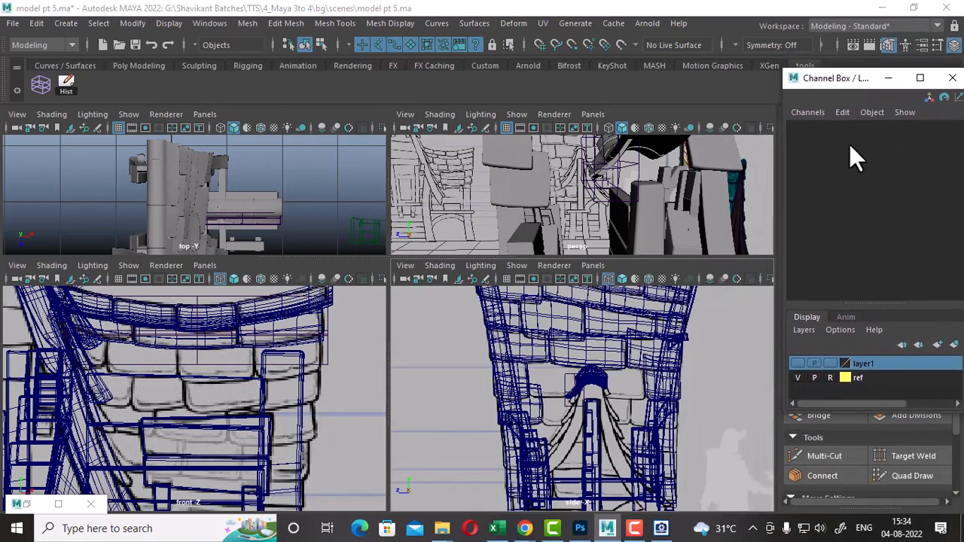
click(829, 378)
alt+drag(649, 224, 552, 237)
click(549, 235)
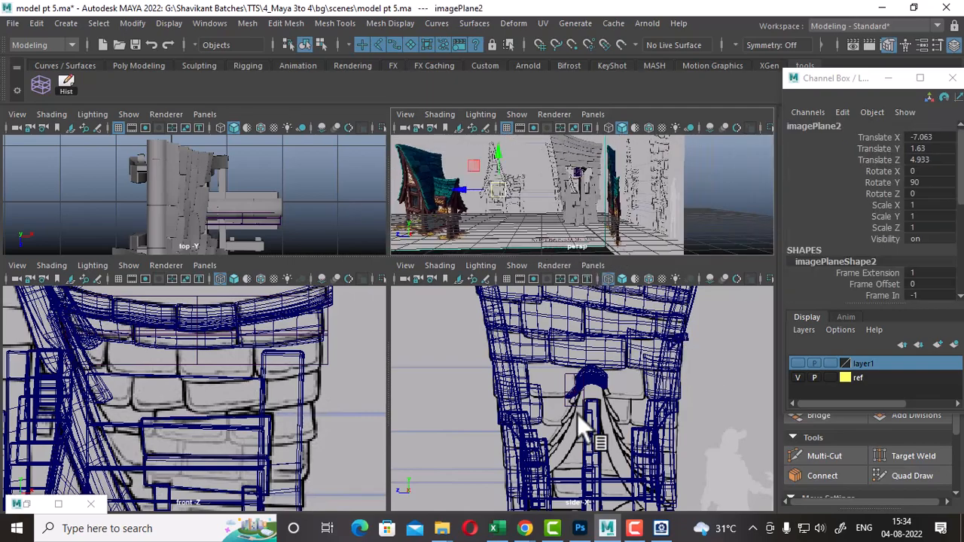
Step: Raise the side-view reference image plane to Translate Y 1.686
scroll(578, 413, up, 3)
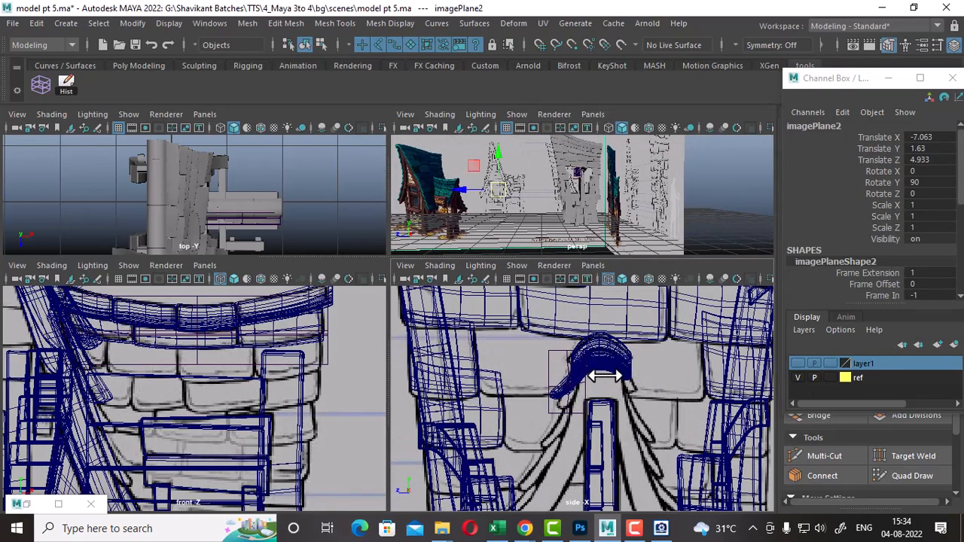
alt+right_drag(603, 377, 626, 403)
scroll(305, 423, down, 8)
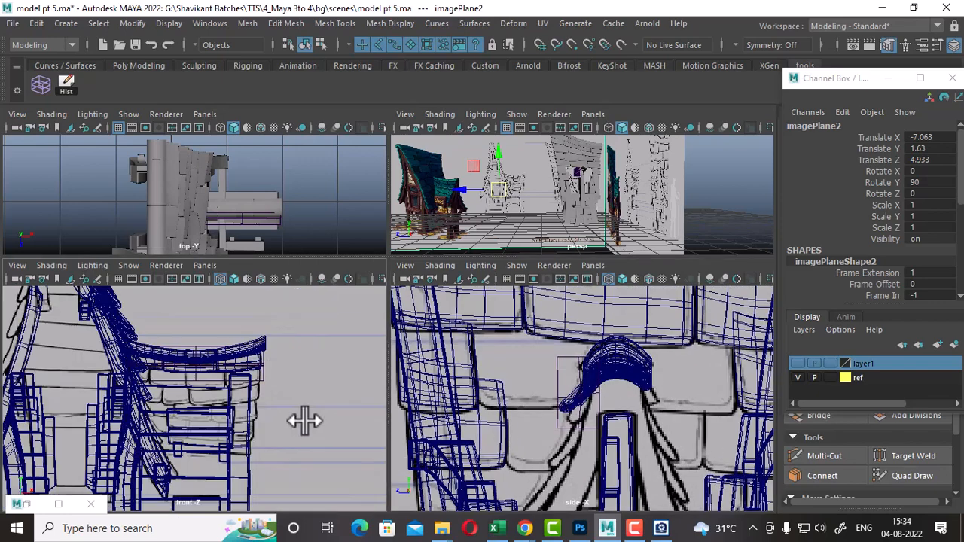
scroll(189, 404, down, 4)
alt+middle_drag(170, 465, 257, 416)
scroll(264, 430, up, 8)
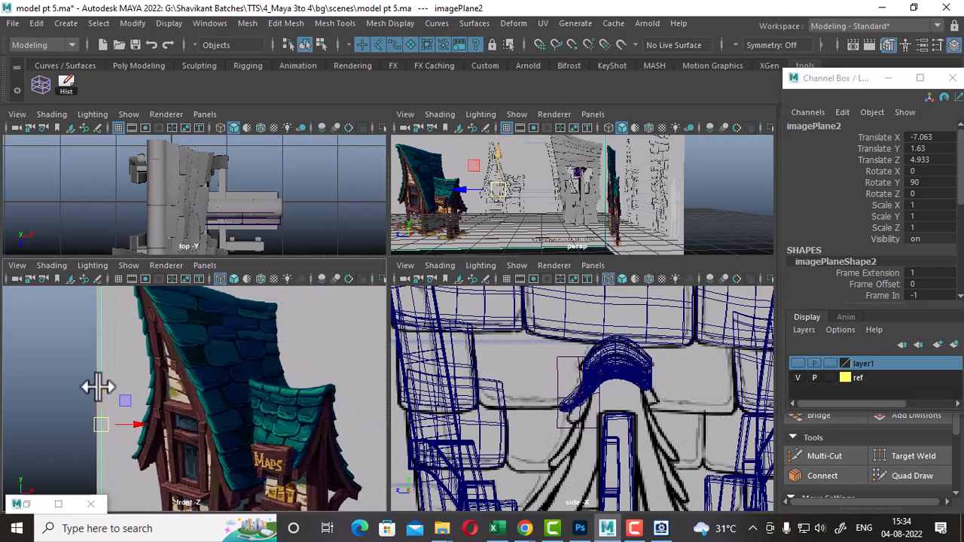
drag(97, 388, 100, 389)
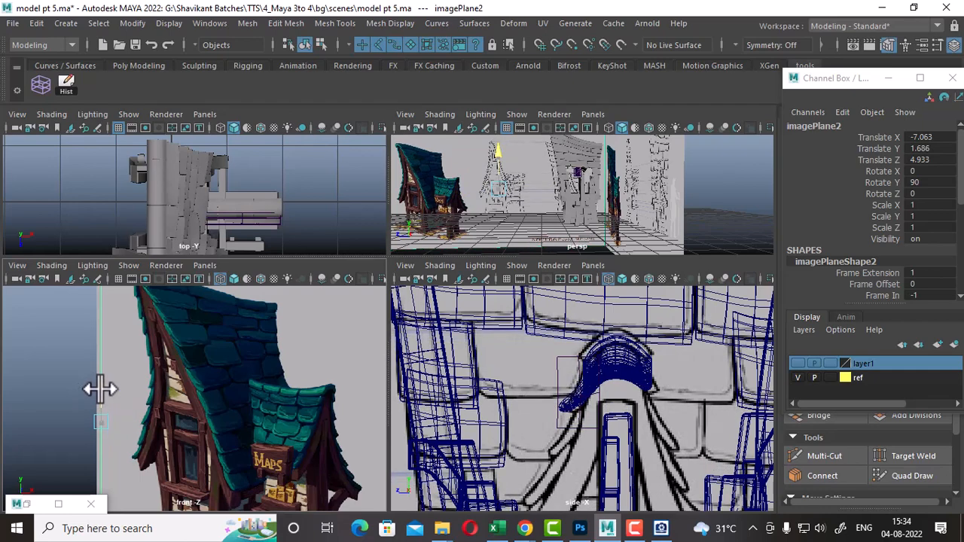
Step: Compare the tile rows with the front-view drawing and set the ref layer back to reference mode
alt+middle_drag(309, 452, 105, 395)
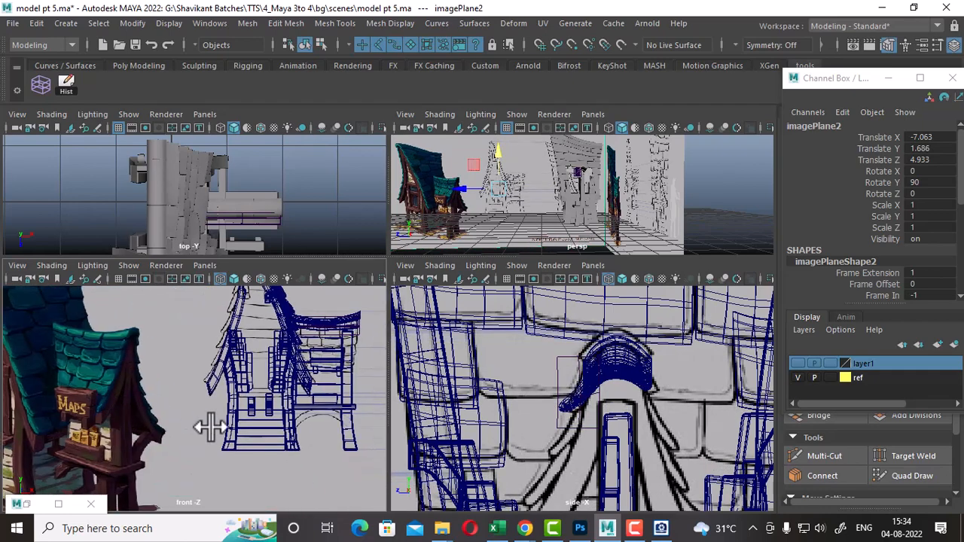
scroll(108, 437, up, 10)
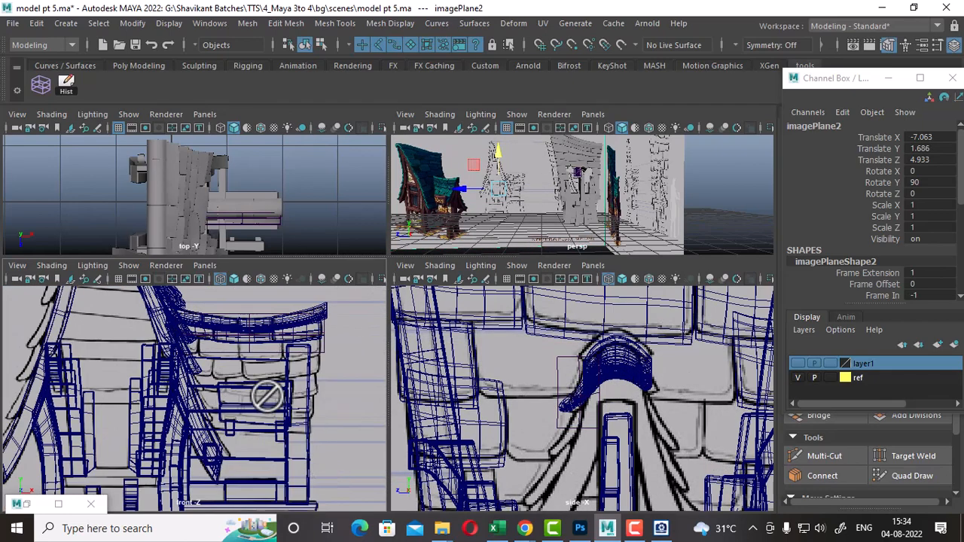
alt+right_drag(314, 495, 404, 440)
alt+middle_drag(404, 440, 281, 474)
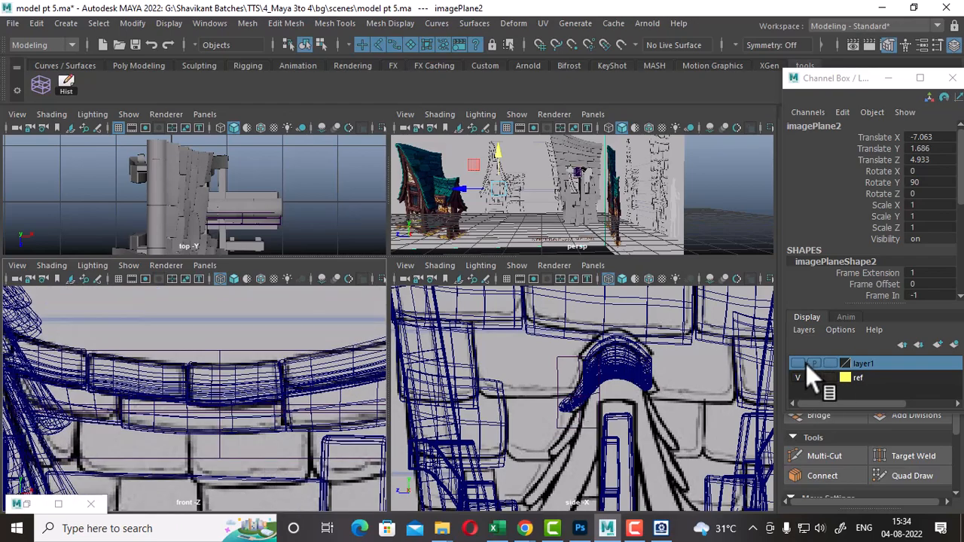
click(830, 375)
click(830, 376)
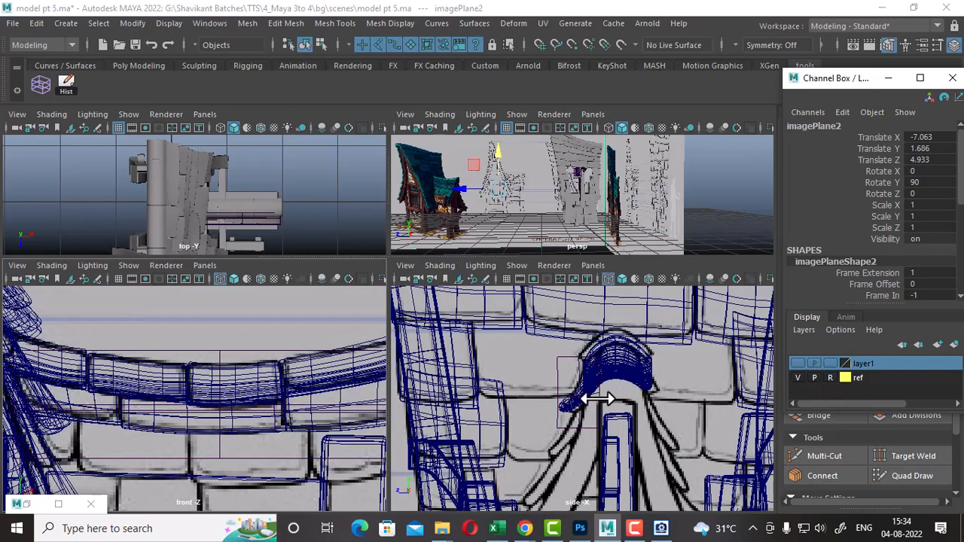
Step: Reshape the upper tile row's lattice in the side view by shifting its outer middle points slightly down and toward the roof
drag(567, 422, 565, 436)
right_drag(526, 362, 492, 154)
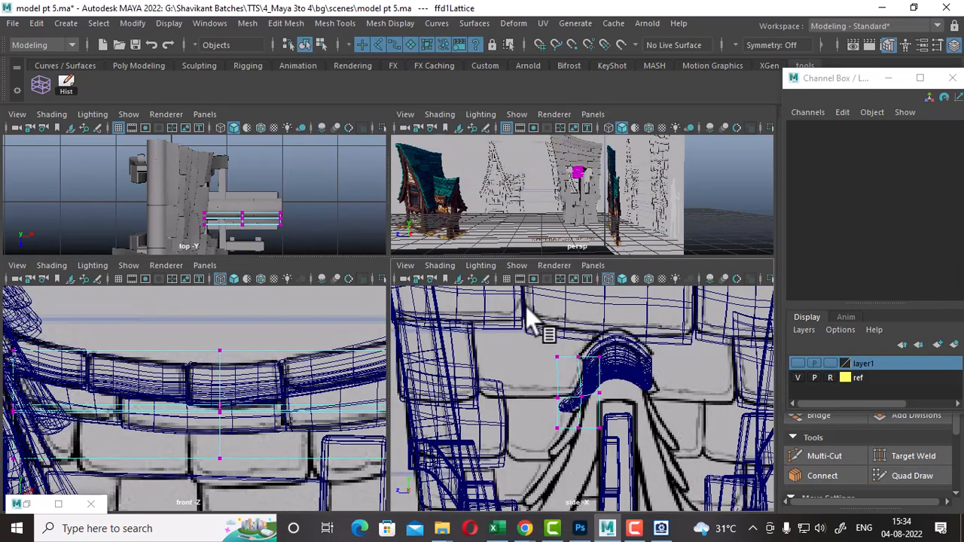
alt+right_drag(526, 306, 602, 483)
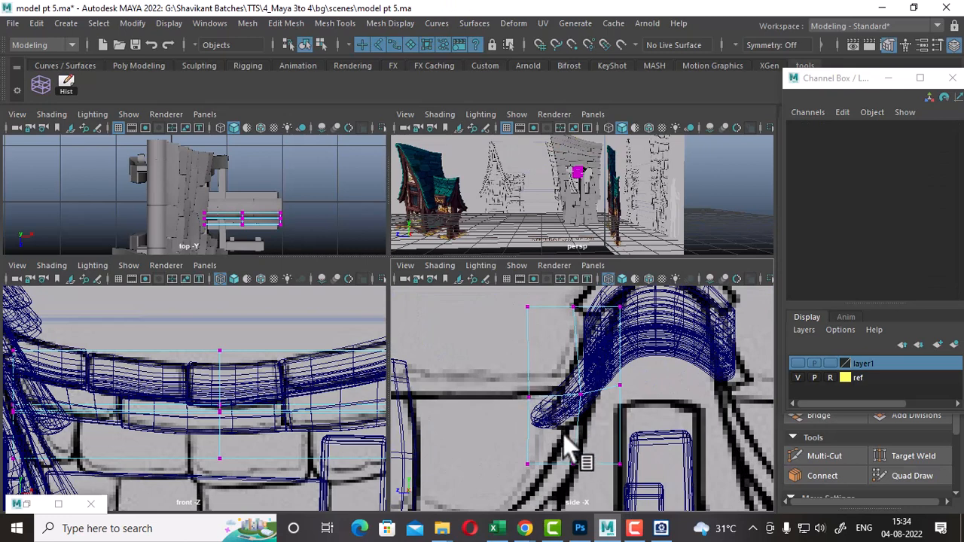
drag(564, 480, 553, 472)
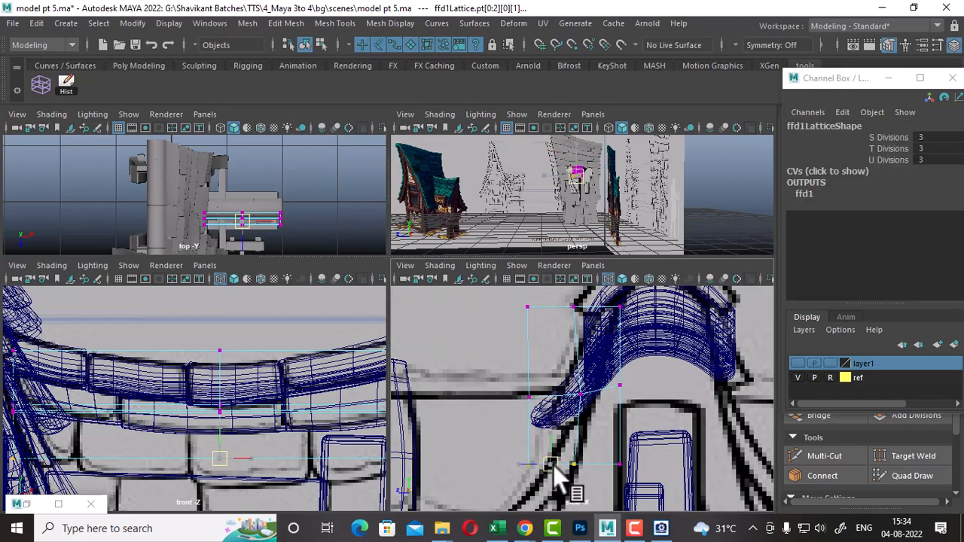
drag(503, 372, 529, 395)
drag(574, 372, 596, 412)
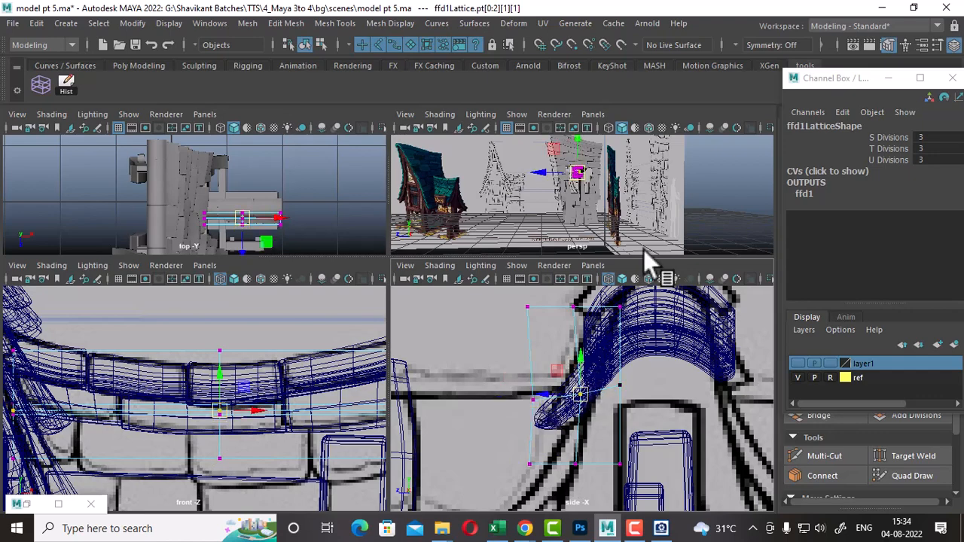
Step: Unhide all hidden objects, bringing back the lower tile row and the base roof surface
alt+drag(644, 249, 619, 249)
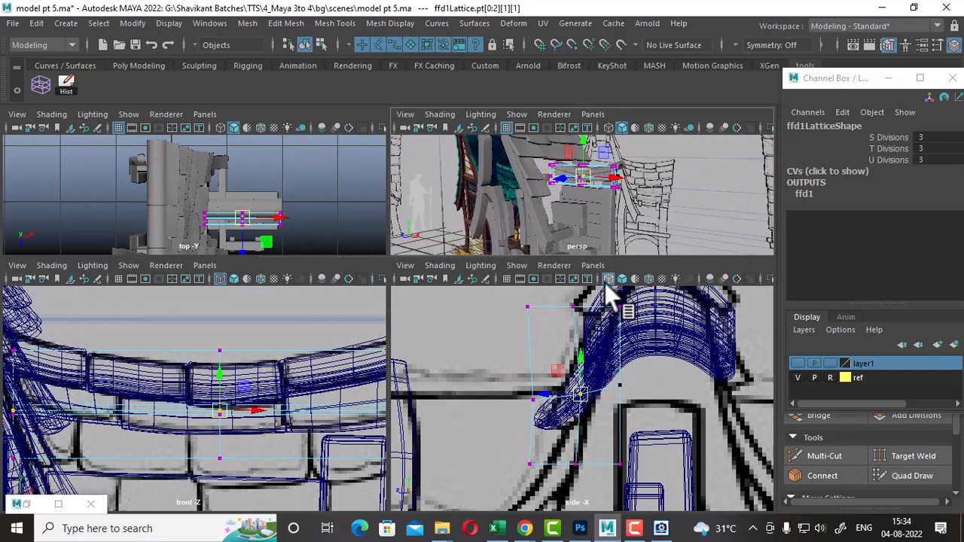
click(160, 27)
mouse_move(223, 113)
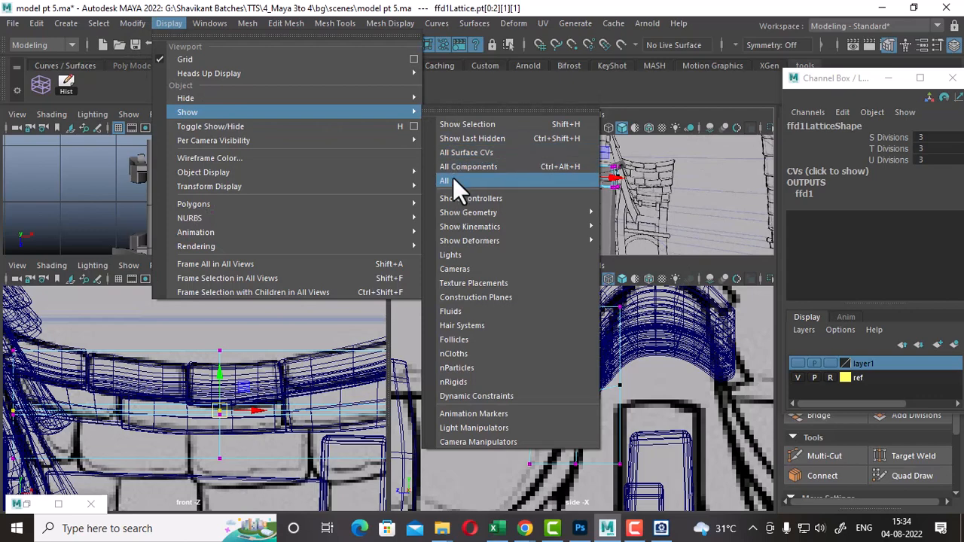
click(452, 180)
Step: Select the four tiles of the side roof's lower row and apply a lattice deformer to them
mouse_move(642, 224)
alt+mouse_down()
mouse_move(642, 193)
mouse_move(656, 221)
alt+mouse_up()
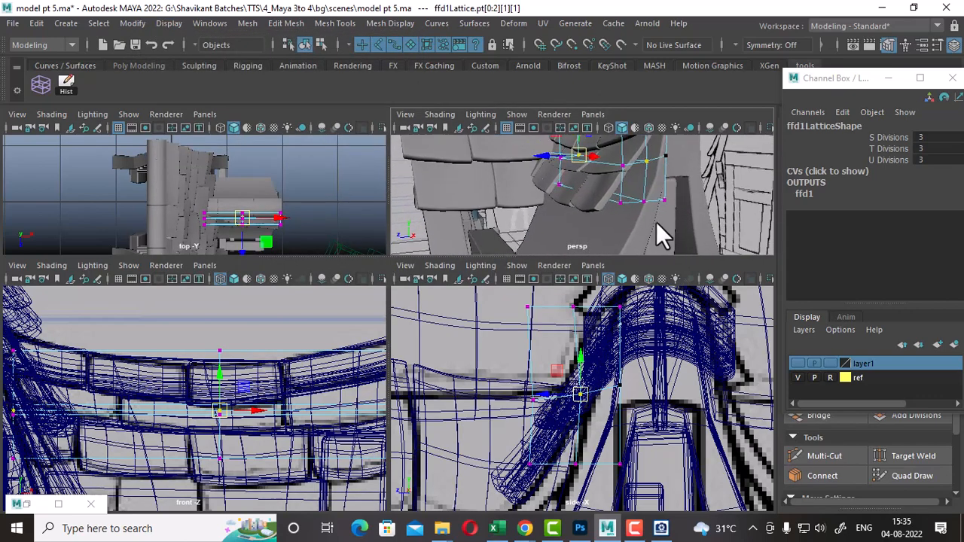
click(575, 208)
mouse_move(575, 208)
alt+mouse_down()
mouse_move(573, 219)
mouse_move(585, 208)
alt+mouse_up()
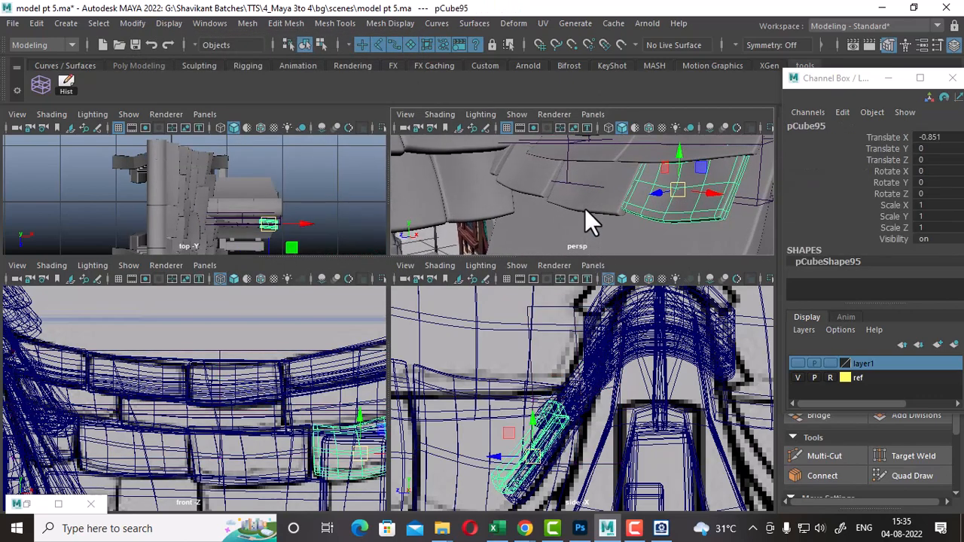
shift+click(585, 206)
shift+click(536, 182)
alt+drag(536, 183, 525, 229)
shift+click(508, 208)
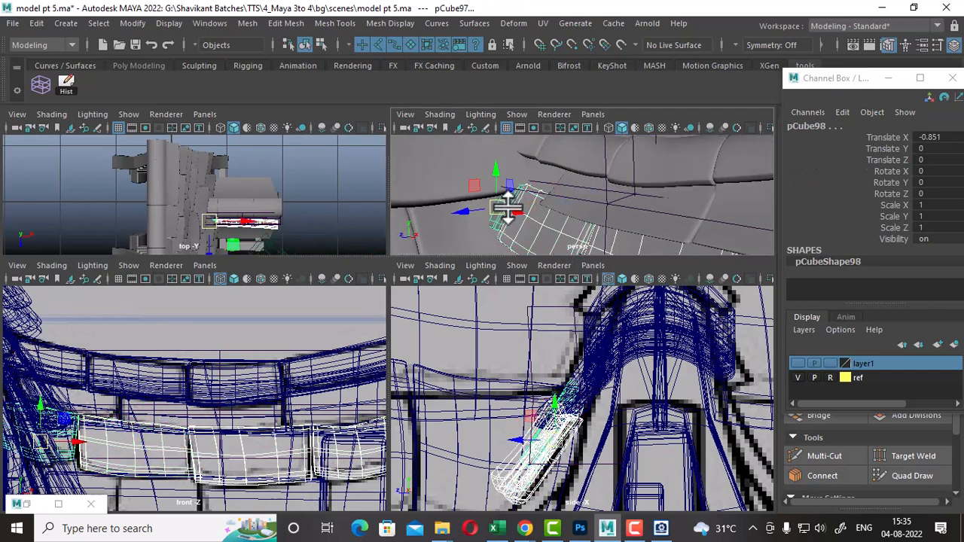
alt+middle_drag(598, 460, 648, 401)
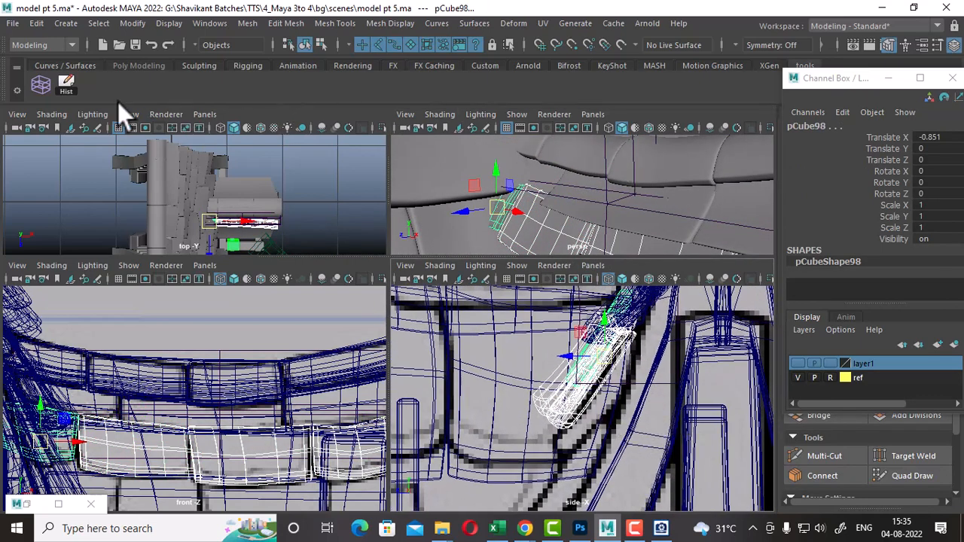
click(40, 85)
Step: Pull the lower row lattice's bottom points slightly down and its central points slightly inward to follow the side-view drawing
alt+middle_drag(657, 426, 632, 404)
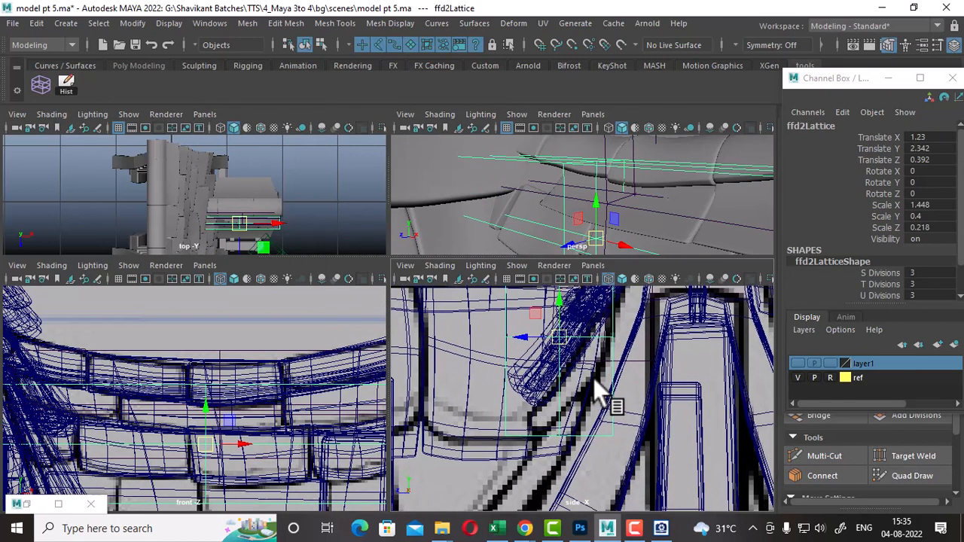
right_drag(632, 404, 638, 340)
right_drag(575, 114, 688, 117)
right_drag(490, 473, 473, 128)
drag(627, 466, 628, 466)
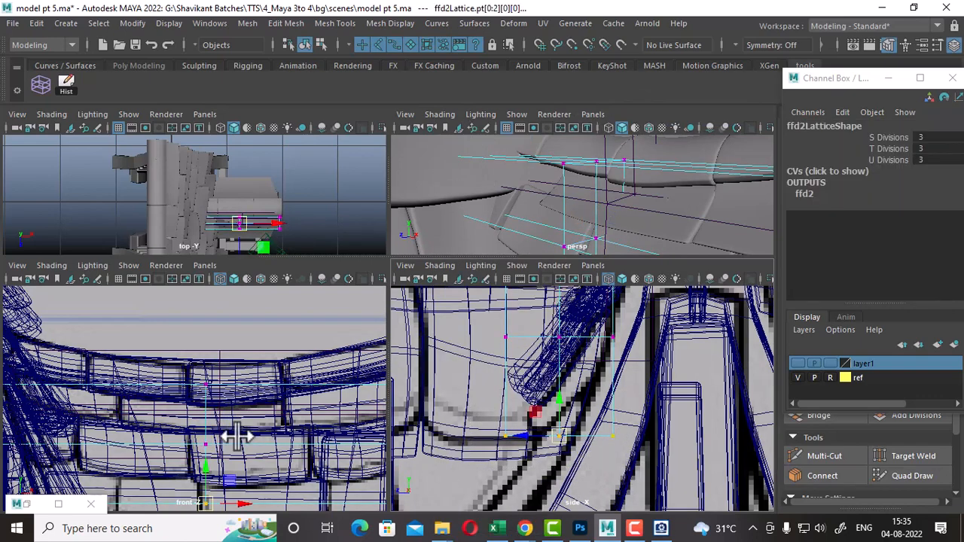
alt+middle_drag(221, 432, 183, 351)
alt+right_drag(183, 351, 351, 457)
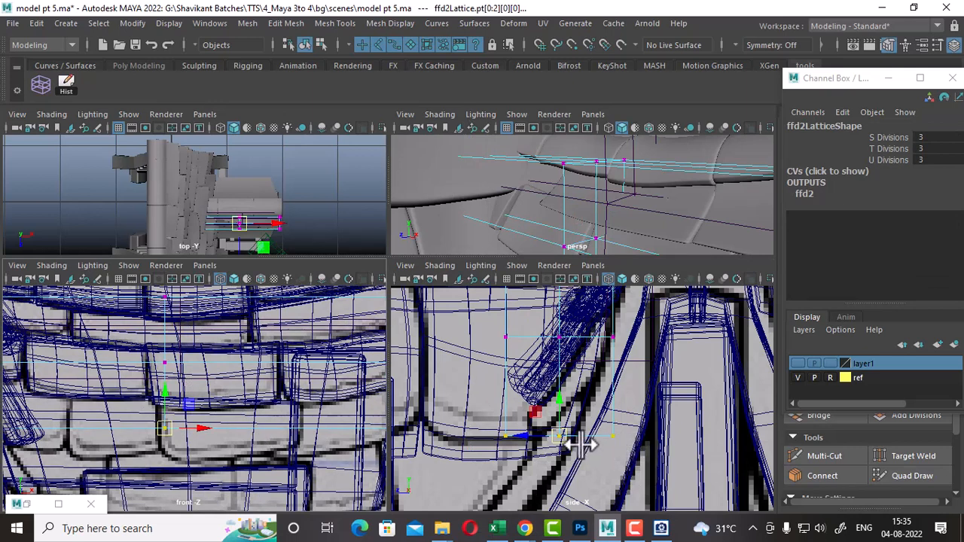
drag(564, 441, 567, 447)
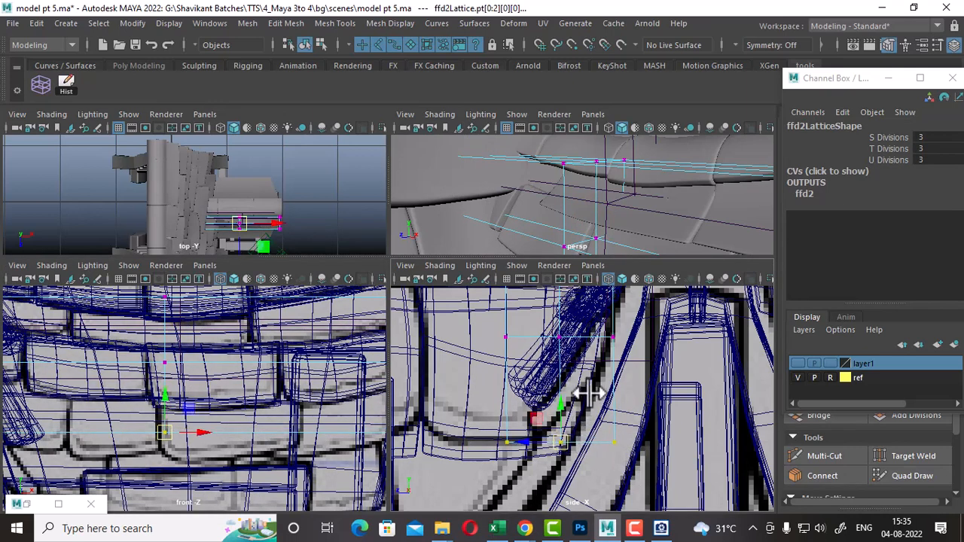
drag(572, 308, 538, 383)
drag(563, 337, 566, 338)
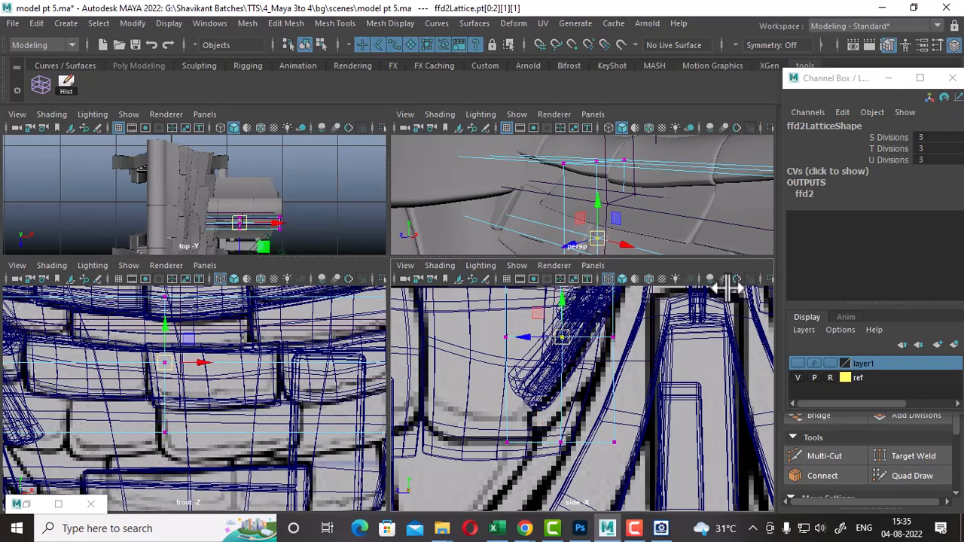
Step: Select the side roof tiles with their lattices in the full perspective view and delete their construction history
key(f)
key(space)
alt+drag(635, 265, 600, 313)
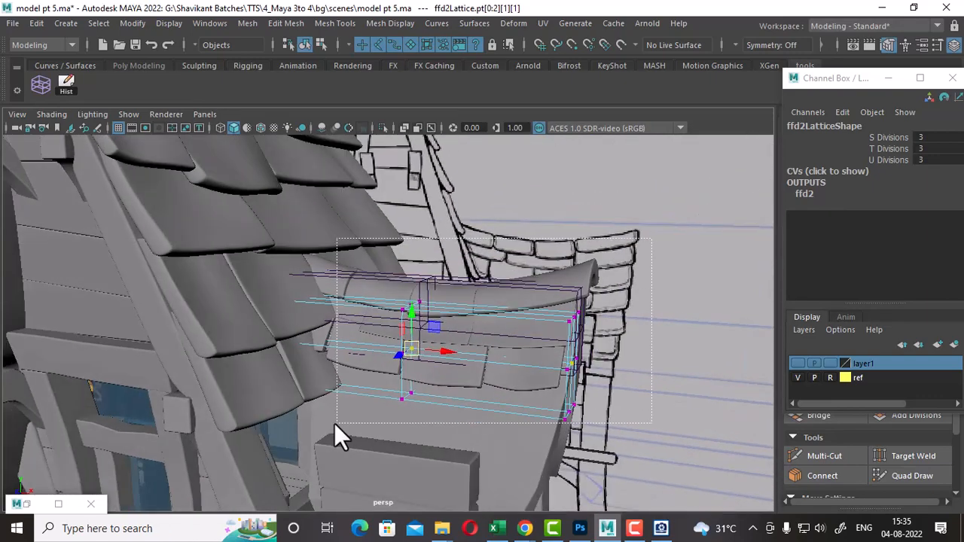
right_drag(270, 206, 355, 117)
drag(287, 451, 287, 453)
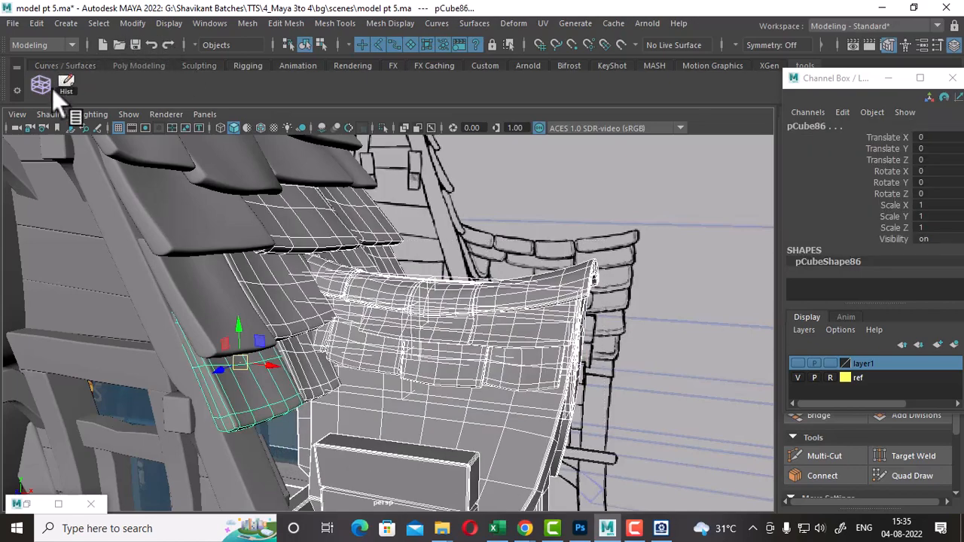
click(584, 391)
Step: Hide the base roof surface underneath the side roof tiles so the reference drawing shows in the front view
alt+drag(584, 392, 433, 275)
click(433, 275)
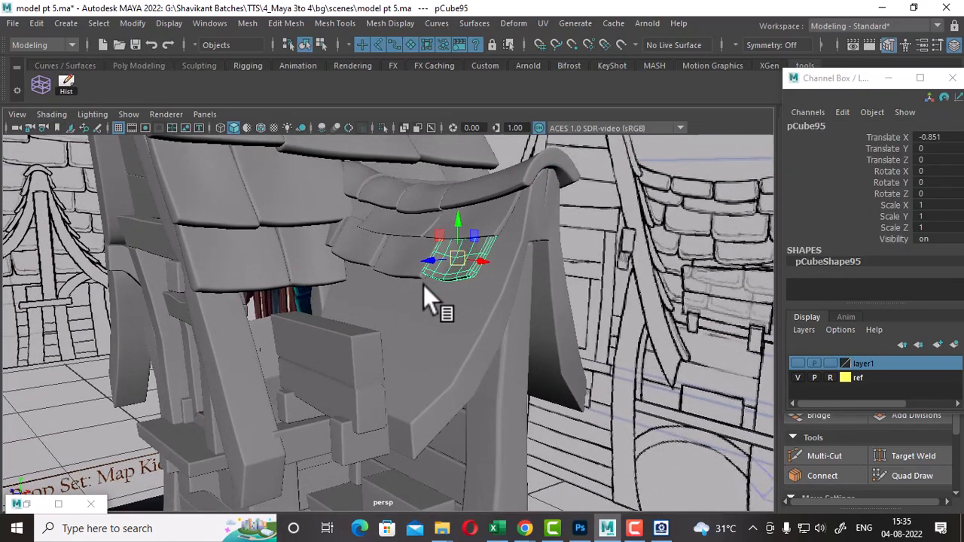
key(space)
alt+middle_drag(302, 414, 280, 401)
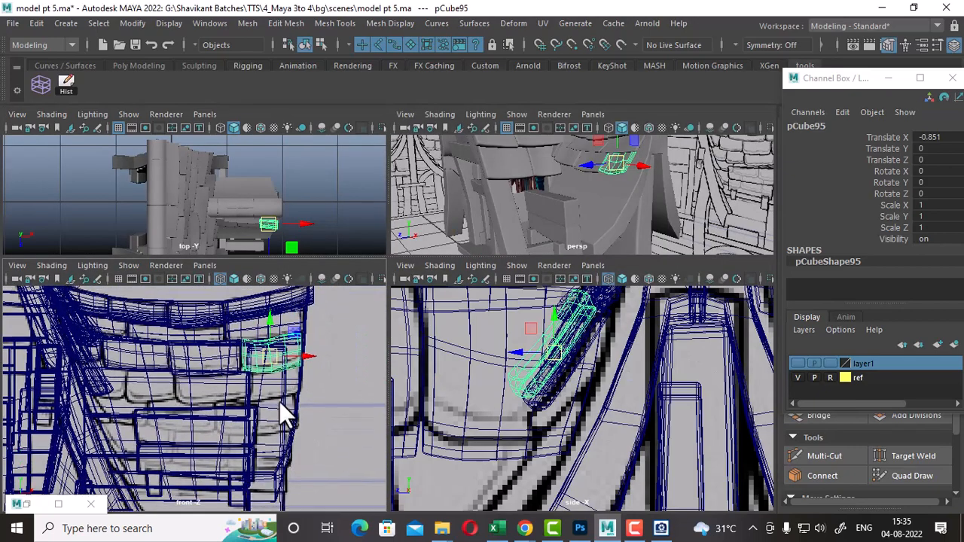
click(248, 422)
click(324, 397)
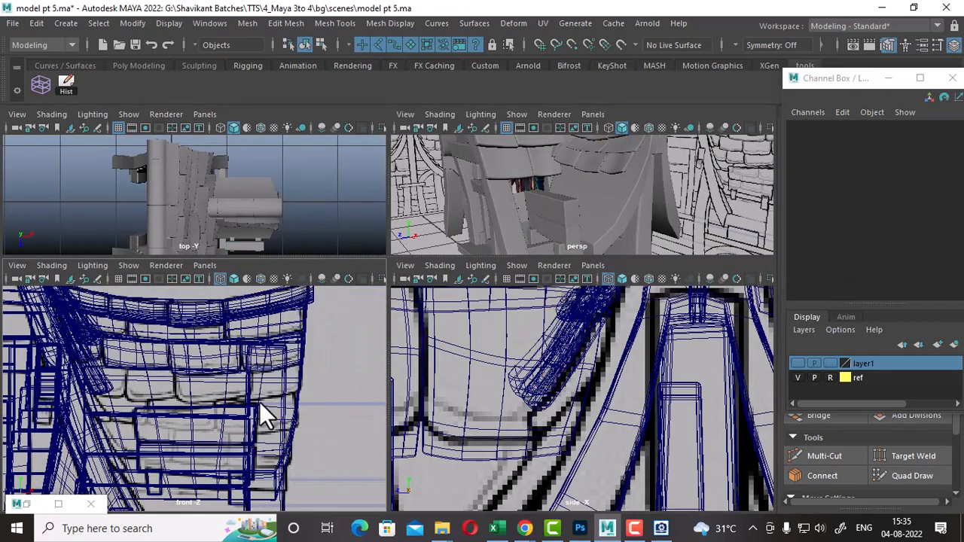
click(628, 199)
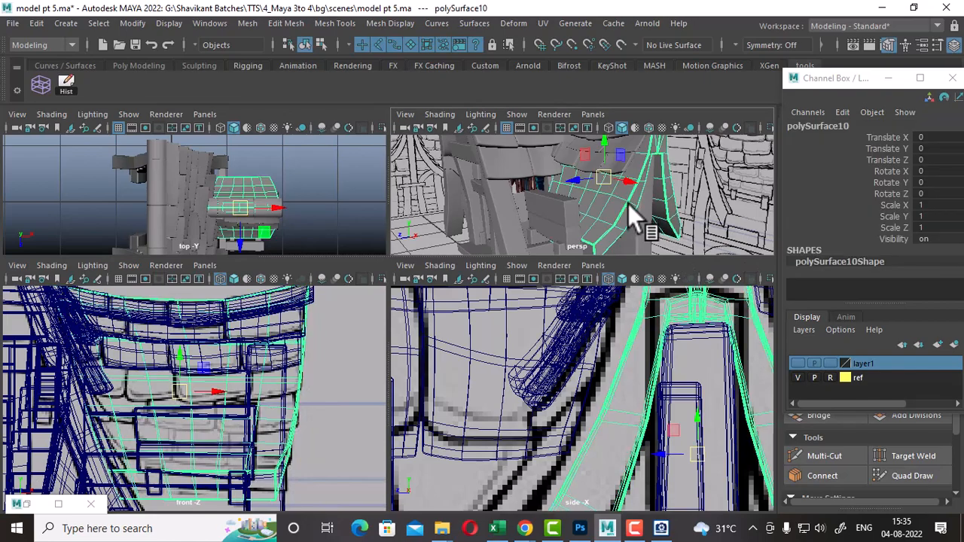
scroll(227, 424, down, 2)
scroll(241, 419, down, 1)
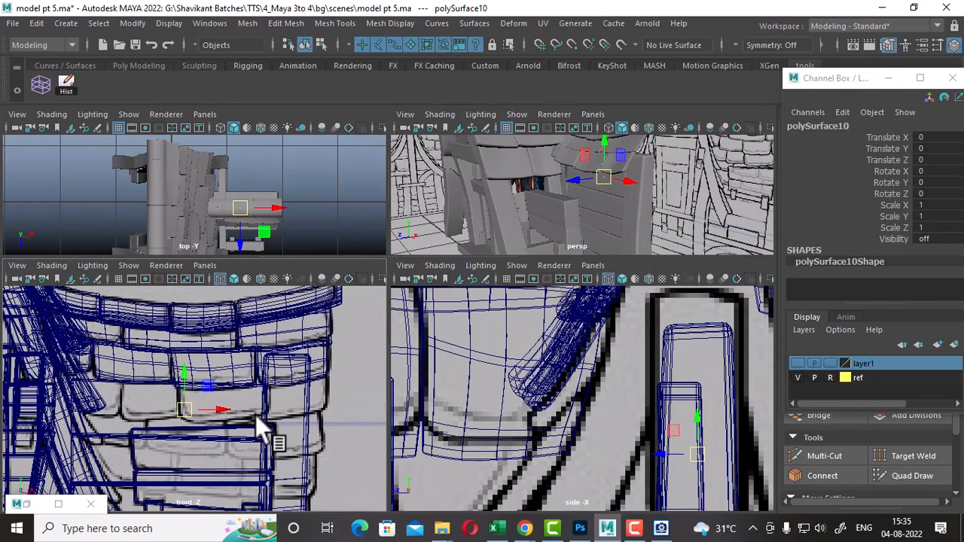
Step: Enlarge the front view and hide the tall vertical post that crosses the outer end of the side roof tiles
key(ctrl+space)
key(ctrl+space)
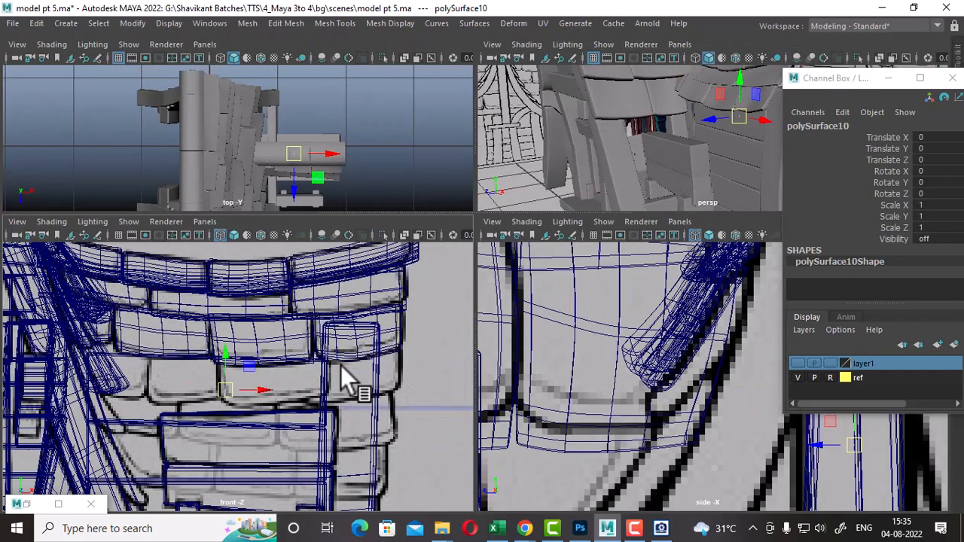
key(space)
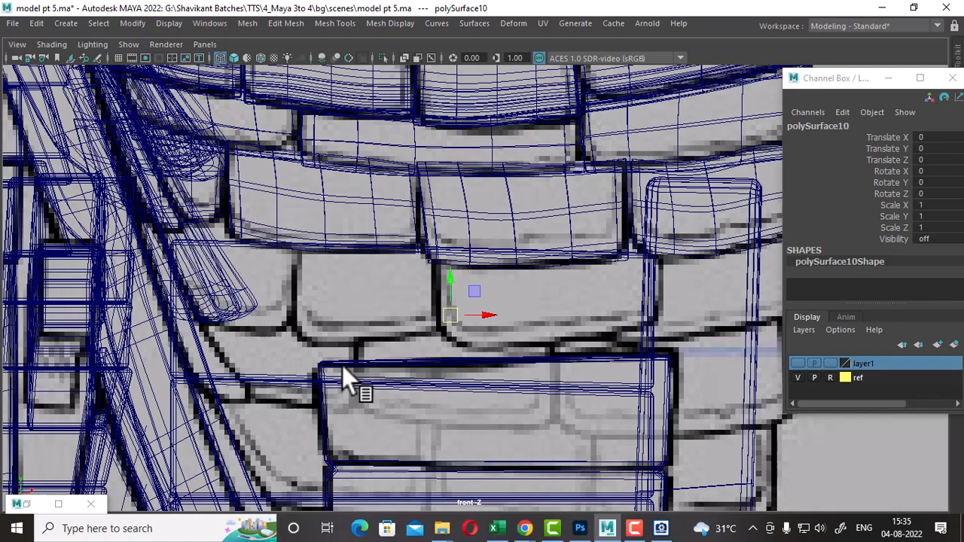
scroll(473, 374, down, 5)
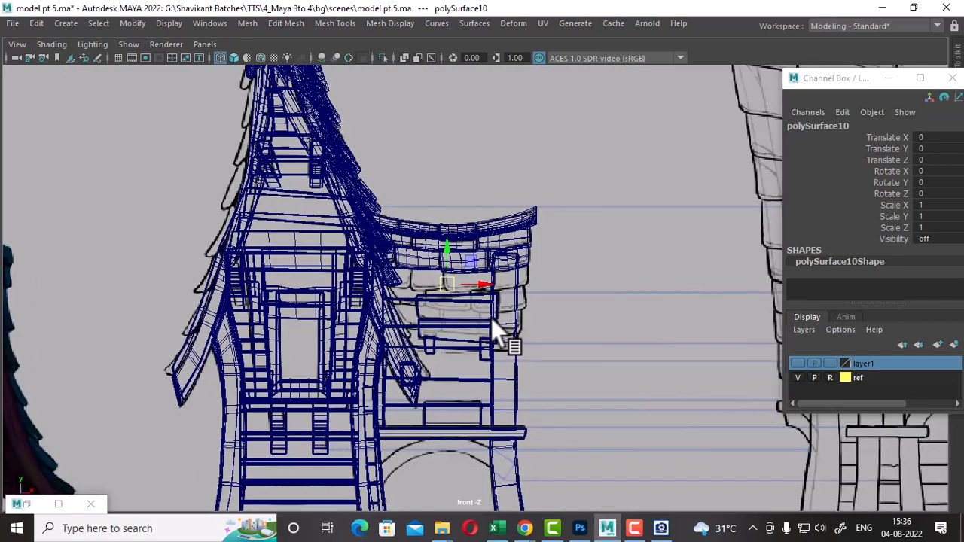
alt+middle_drag(465, 333, 495, 377)
scroll(494, 391, up, 2)
click(505, 332)
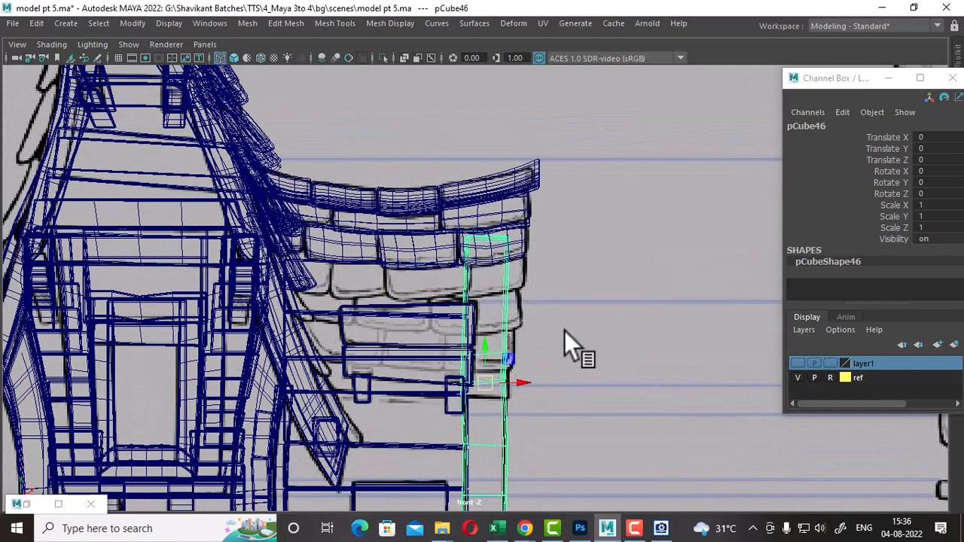
key(ctrl+h)
scroll(485, 301, up, 2)
alt+middle_drag(553, 322, 596, 399)
scroll(596, 399, up, 1)
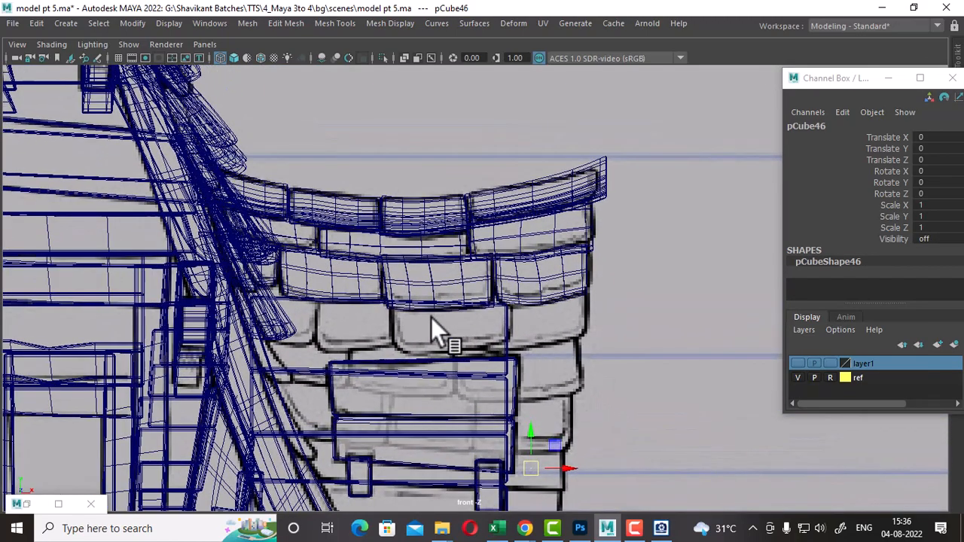
Step: Check the national park reference image, duplicate the lower row's middle tile and place the copy below the outer end tile (Translate Y about -0.35, Z about -0.58)
click(437, 297)
scroll(490, 331, up, 1)
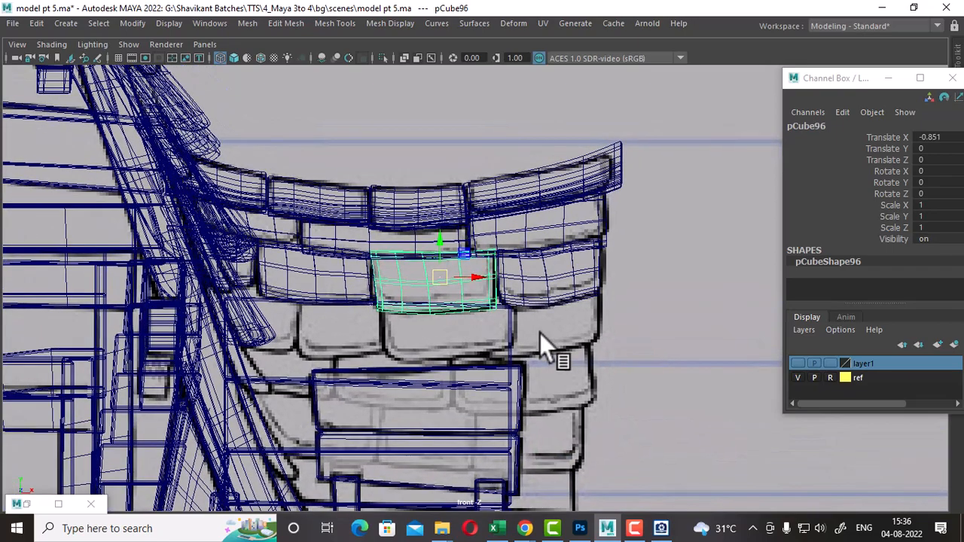
click(549, 290)
click(661, 528)
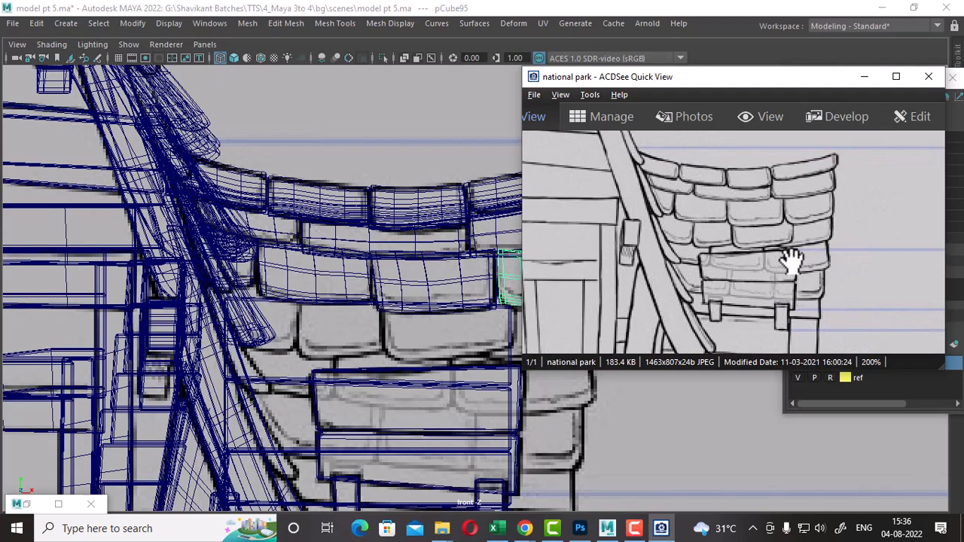
click(864, 76)
scroll(581, 404, down, 2)
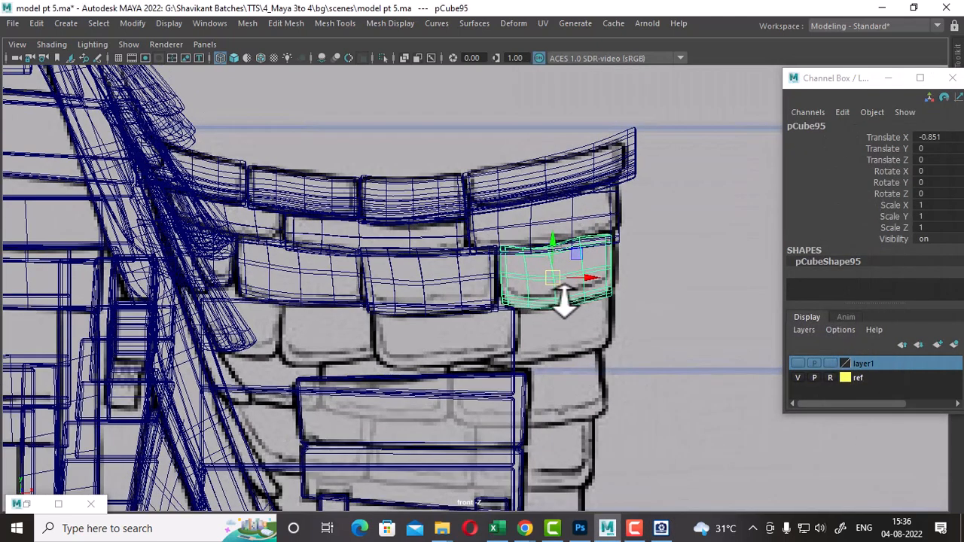
click(437, 305)
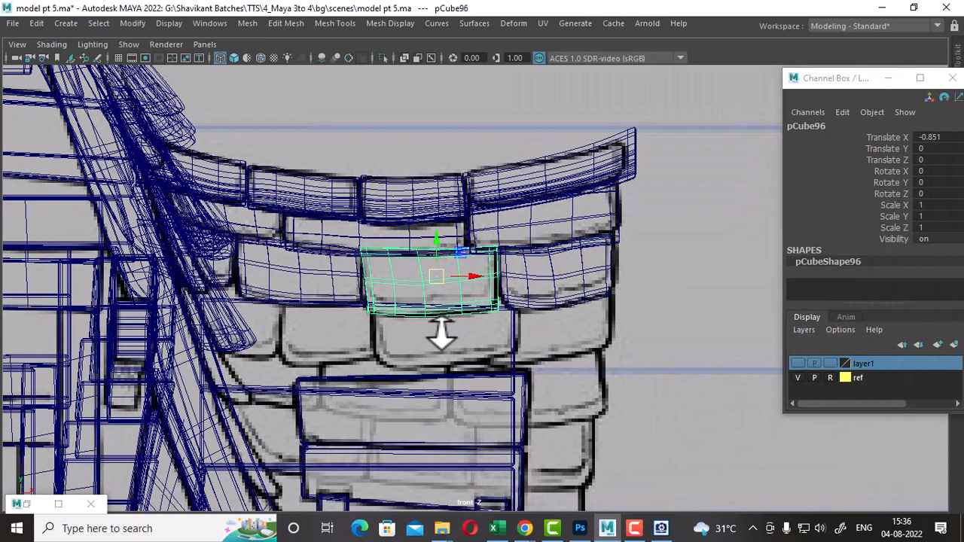
key(ctrl+d)
drag(435, 282, 560, 286)
scroll(541, 321, up, 1)
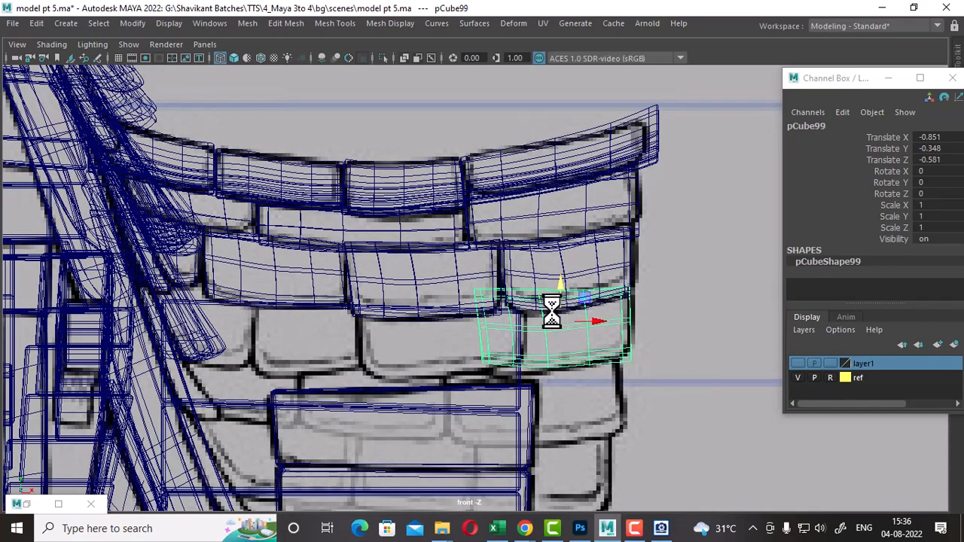
Step: Move the copied tile outward and slightly up in the side view to about Translate X -0.77, Y -0.33
key(space)
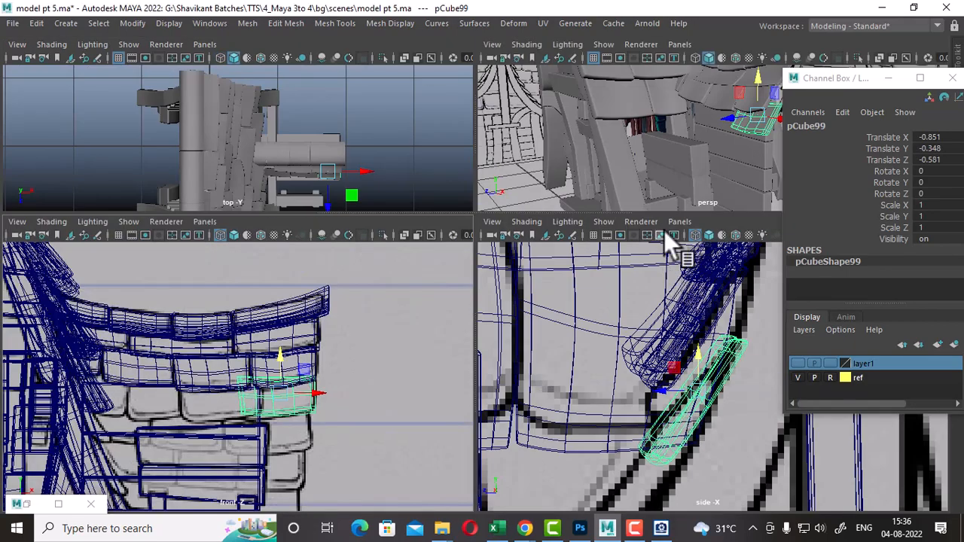
alt+drag(699, 151, 660, 185)
scroll(735, 433, up, 1)
drag(659, 391, 637, 390)
alt+drag(682, 155, 653, 186)
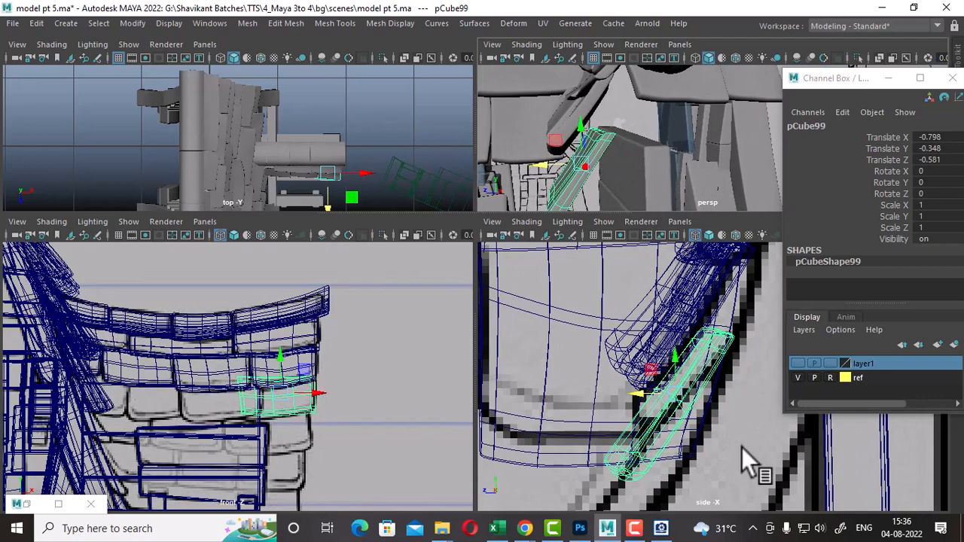
drag(674, 388, 666, 385)
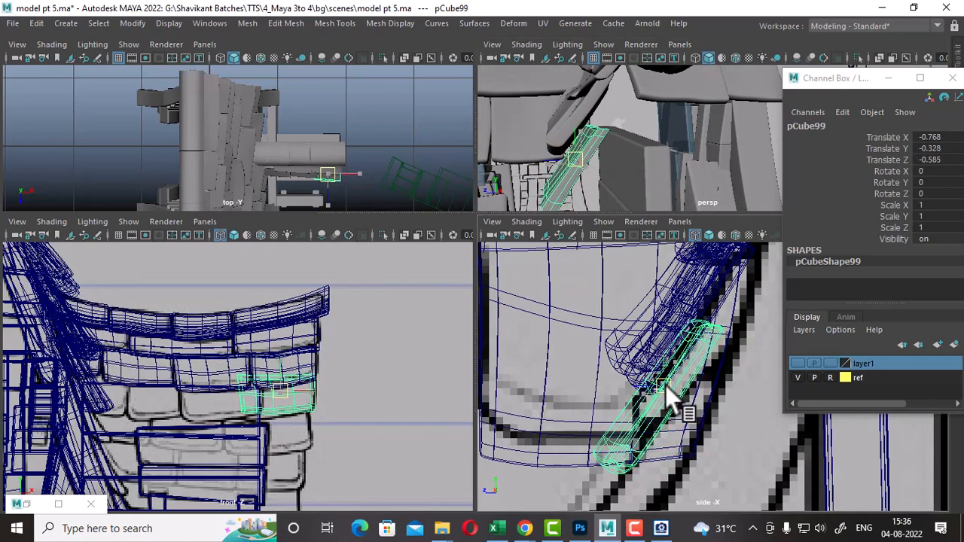
Step: Select the four tiles of the lower row and shift them inward in the side view to Translate X about -0.90
alt+drag(609, 184, 668, 107)
click(668, 107)
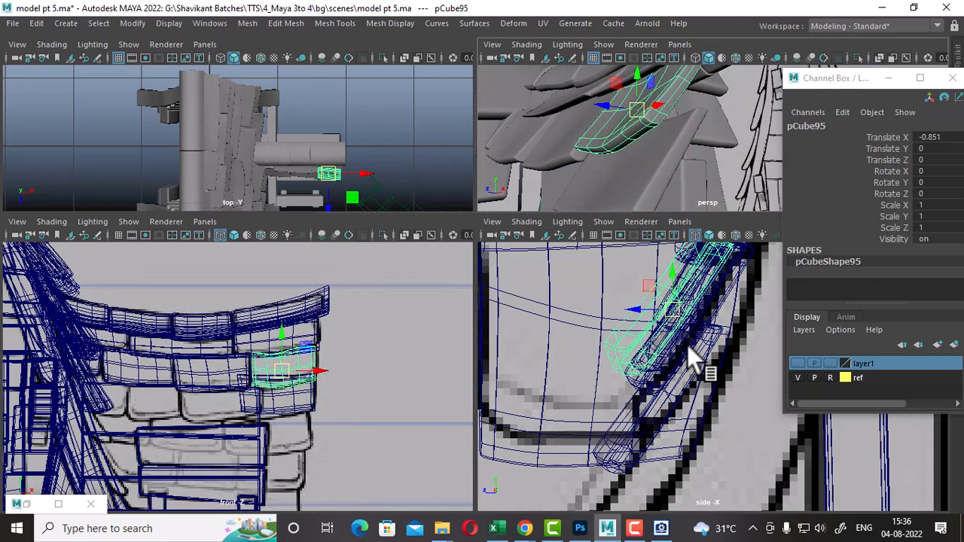
alt+middle_drag(687, 346, 699, 402)
alt+drag(660, 102, 635, 154)
alt+middle_drag(635, 145, 723, 125)
alt+drag(723, 125, 721, 172)
shift+click(645, 160)
shift+click(605, 138)
alt+drag(592, 136, 567, 157)
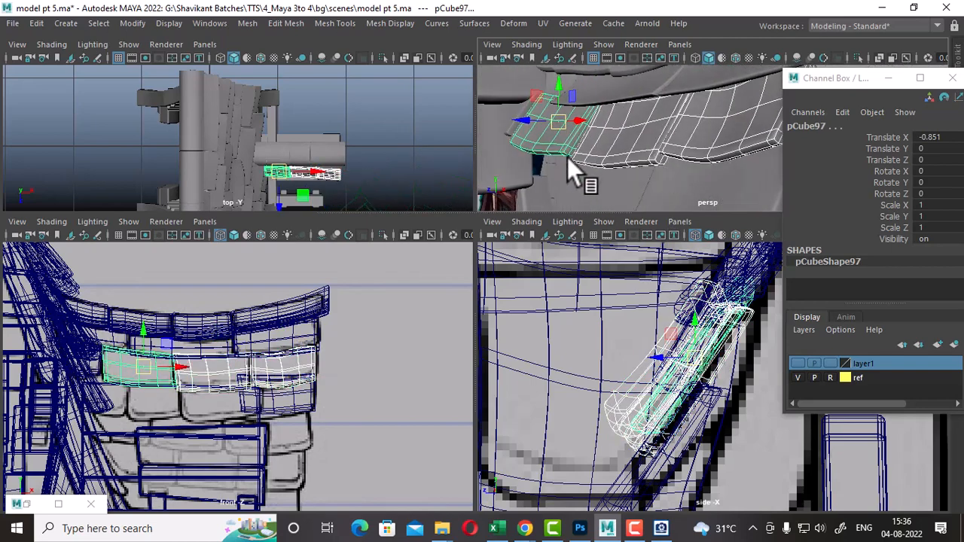
shift+click(509, 135)
alt+drag(515, 139, 633, 151)
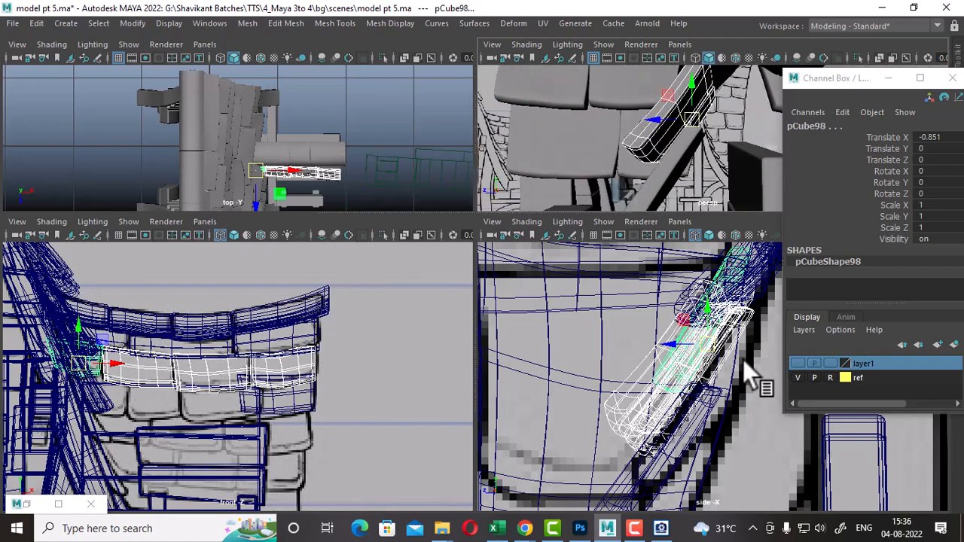
drag(675, 358, 693, 361)
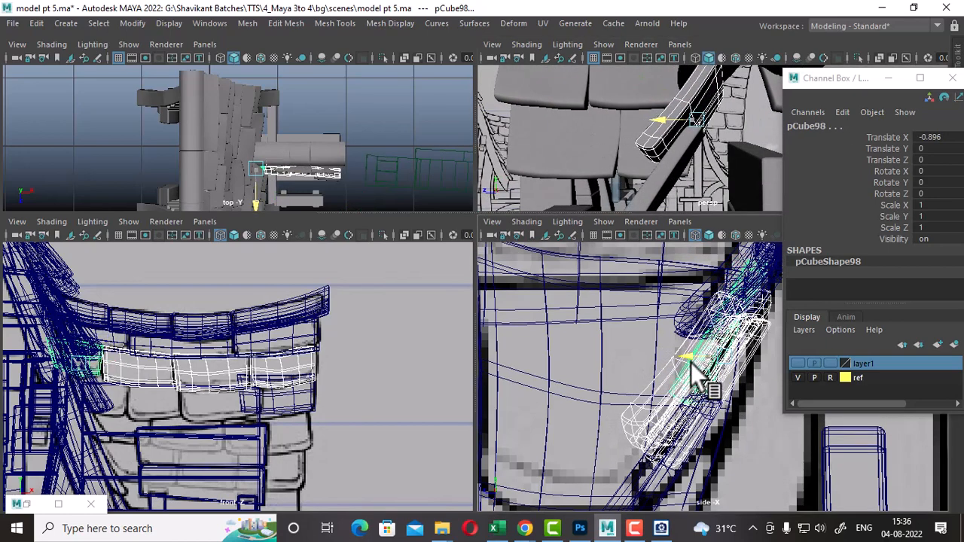
mouse_move(691, 171)
alt+mouse_down()
mouse_move(710, 168)
mouse_move(700, 146)
mouse_move(709, 168)
alt+mouse_up()
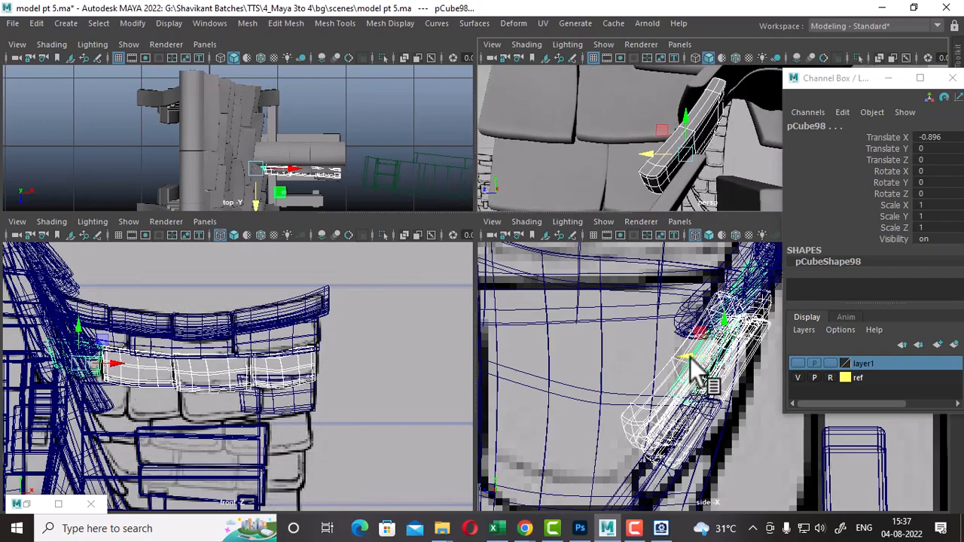
drag(700, 372, 706, 377)
alt+drag(689, 206, 737, 294)
alt+middle_drag(730, 411, 721, 418)
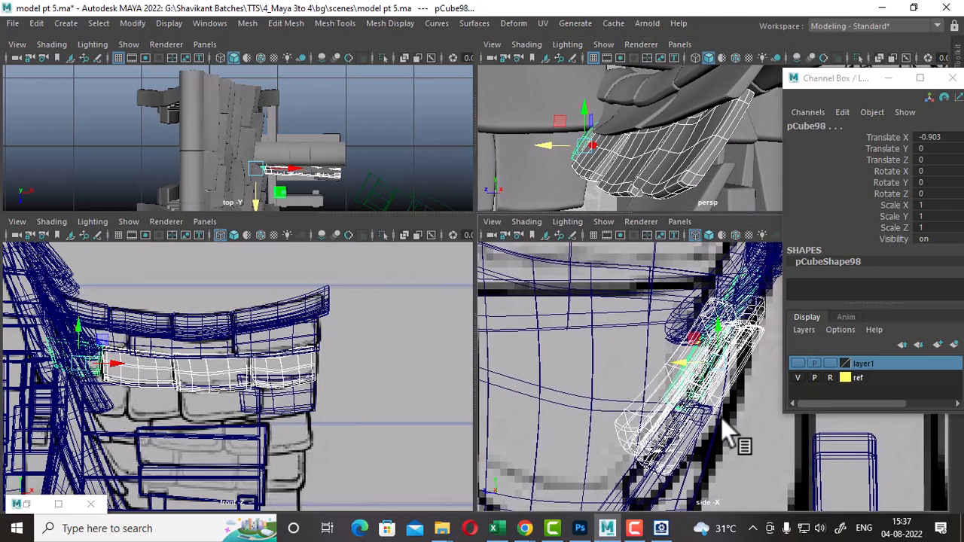
Step: Rotate the four lower-row tiles slightly to about -2.06 in Rotate Z, and reposition them to match the side and front drawings
alt+drag(713, 102, 692, 101)
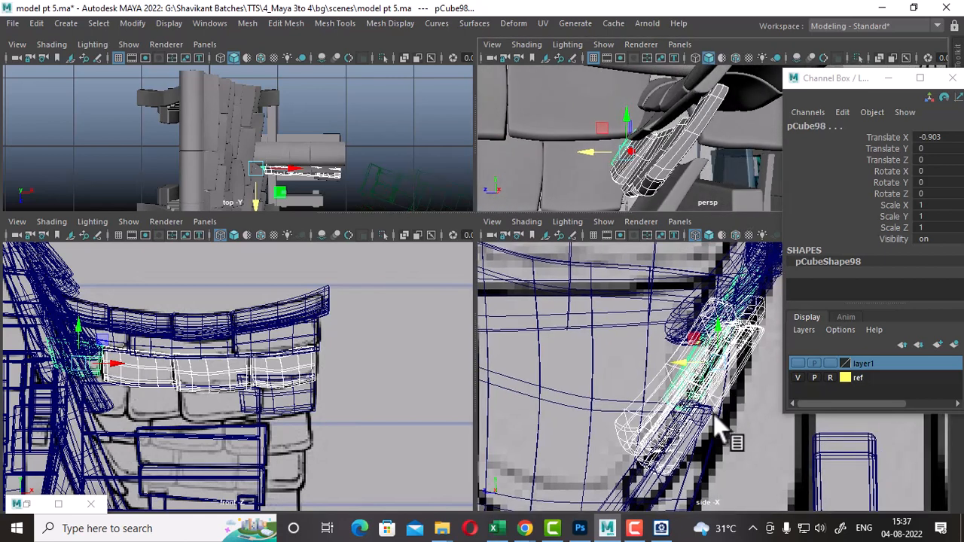
key(e)
drag(717, 416, 700, 382)
key(w)
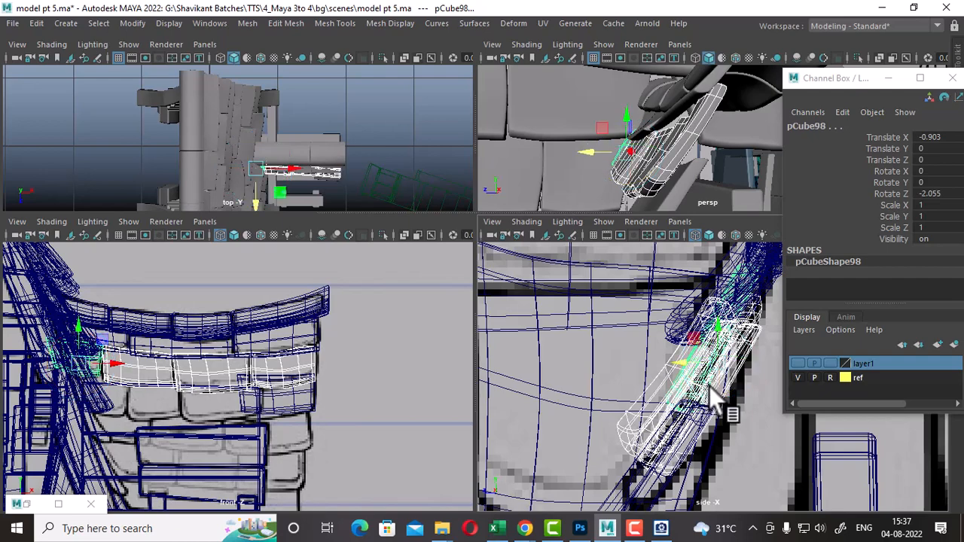
middle_drag(709, 386, 711, 383)
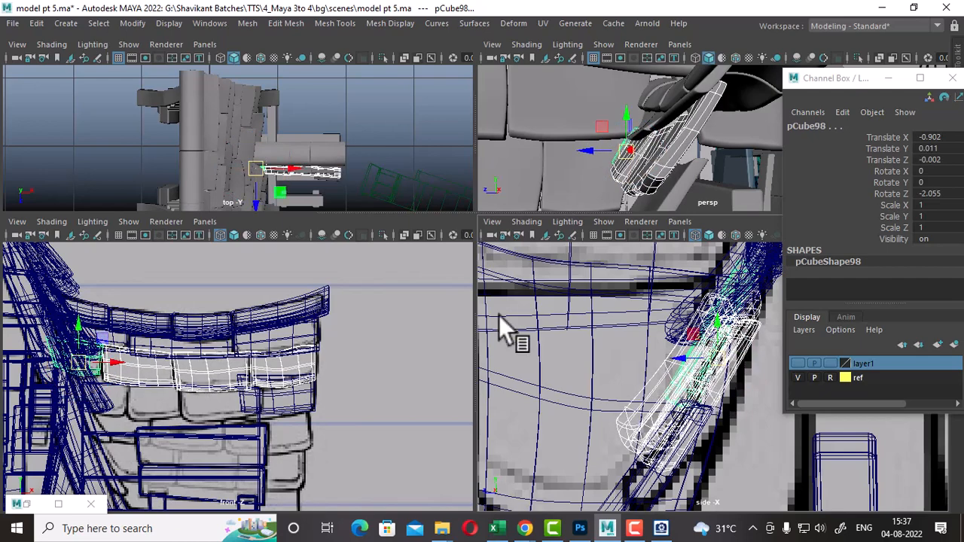
scroll(157, 392, up, 2)
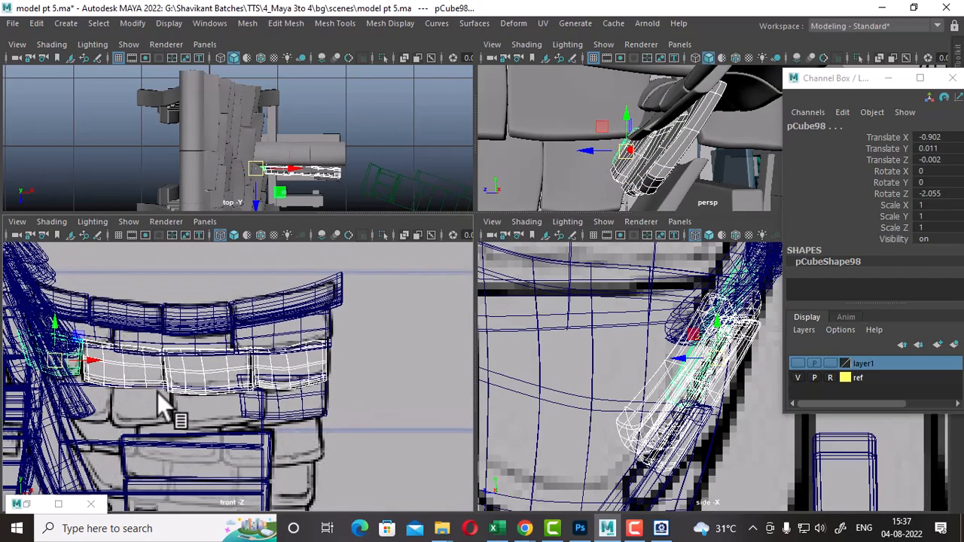
drag(51, 322, 53, 333)
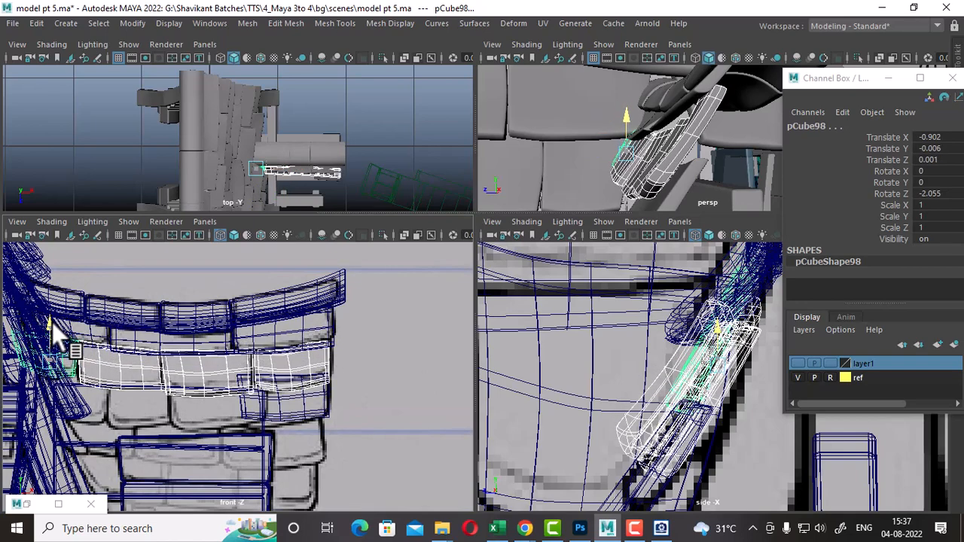
Step: Select the edge loops across the lower row's outer end tile and push them outward from the roof slope to reshape its curve
alt+drag(667, 143, 705, 154)
alt+right_drag(705, 154, 721, 115)
click(721, 115)
alt+drag(730, 146, 748, 136)
click(680, 136)
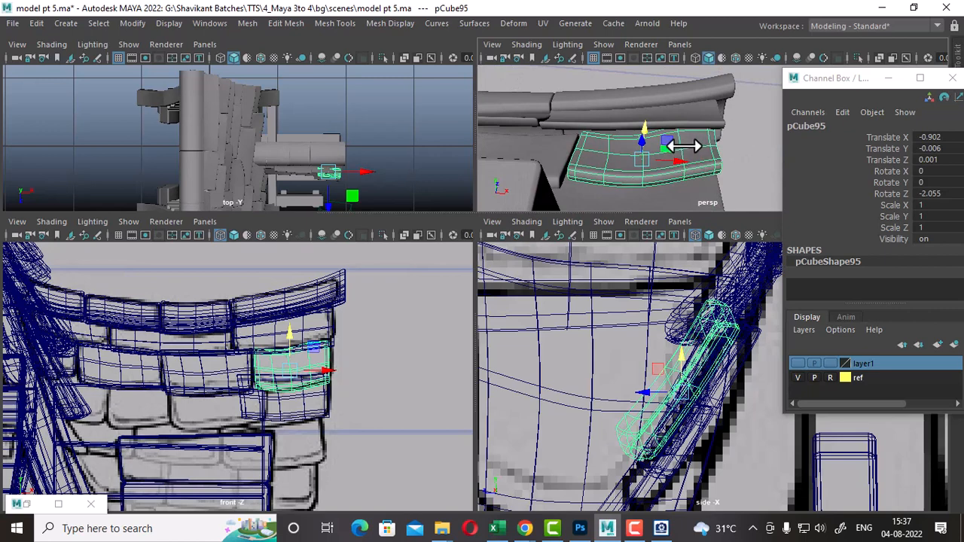
right_drag(619, 153, 619, 56)
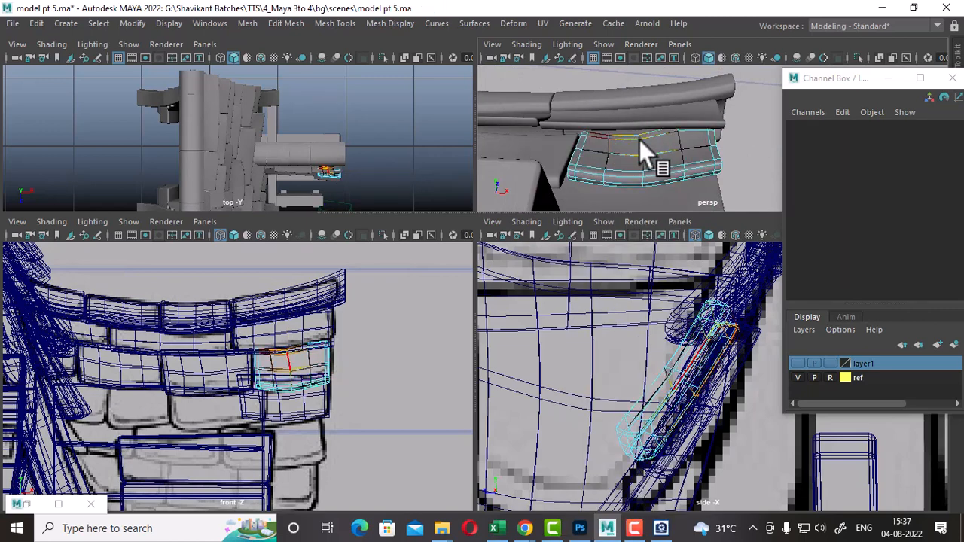
click(639, 139)
alt+drag(652, 140, 593, 130)
click(609, 128)
click(672, 137)
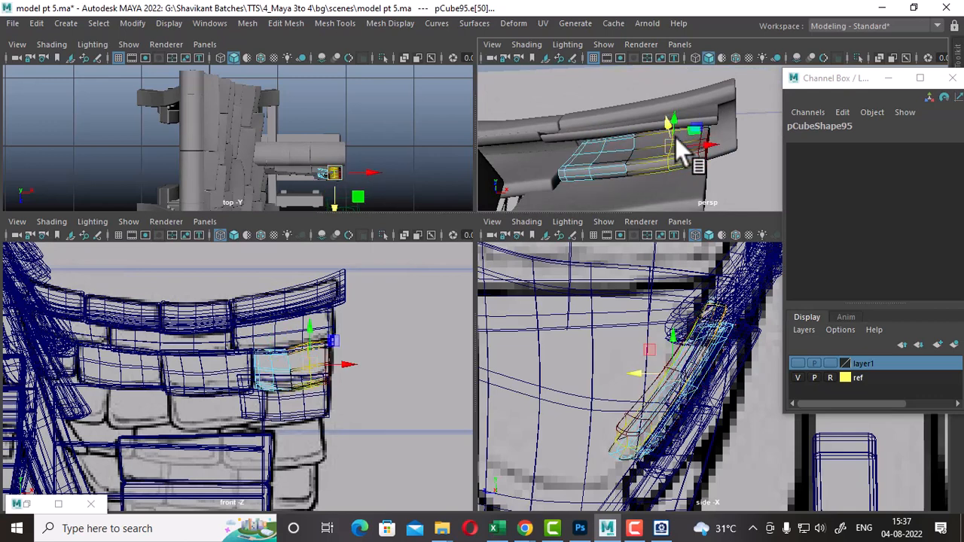
click(632, 140)
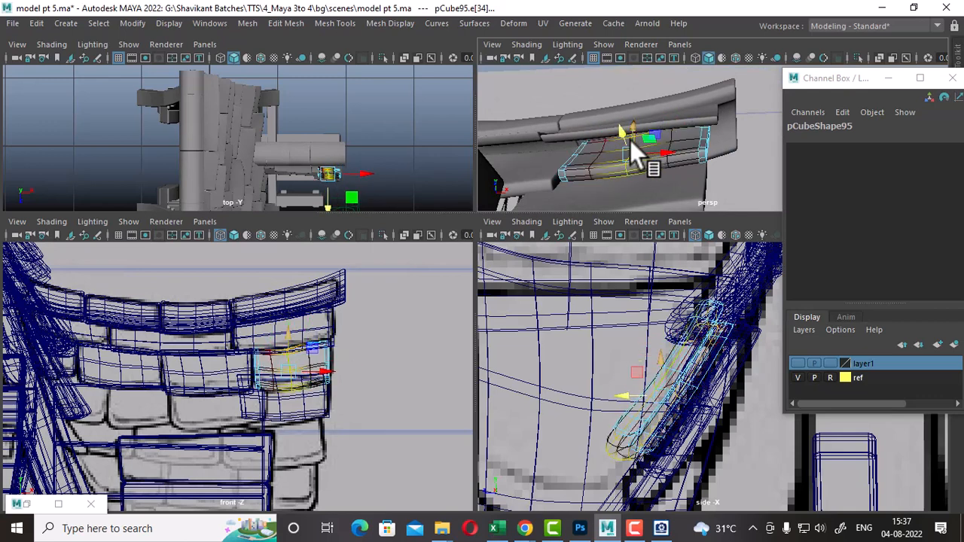
key(w)
Step: Select the lower row's tile beside the outer end tile and apply a lattice deformer with 3 × 3 × 3 divisions to it
alt+drag(620, 128, 695, 166)
click(603, 161)
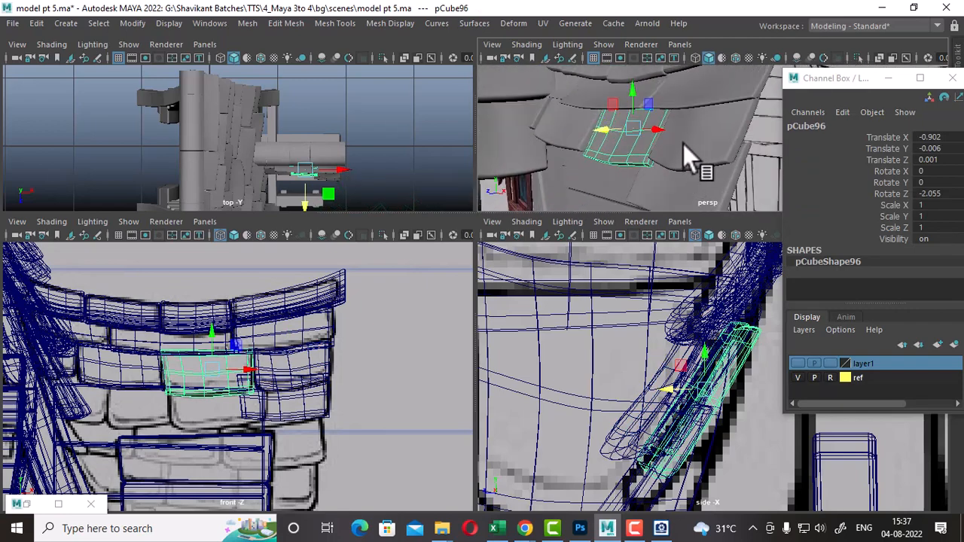
alt+drag(685, 130, 685, 110)
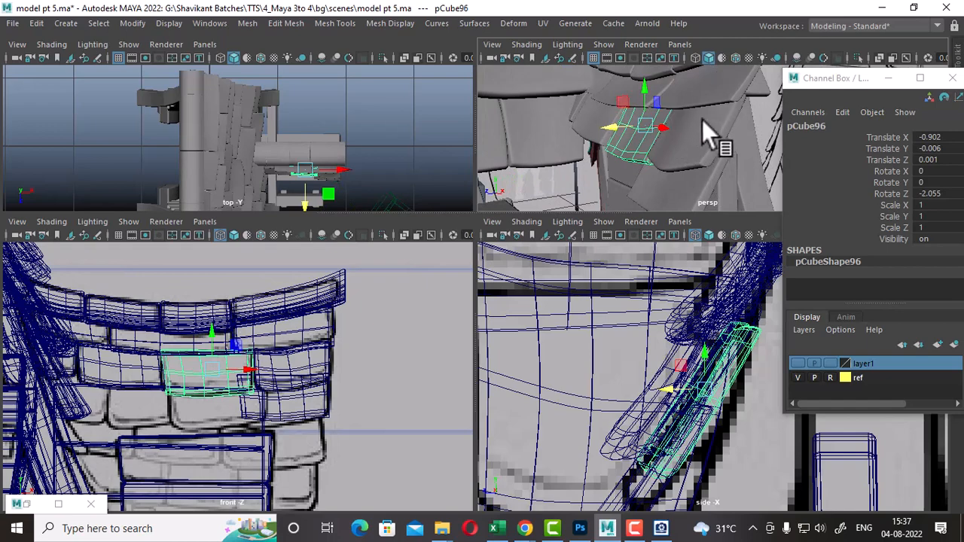
alt+drag(644, 160, 650, 144)
key(space)
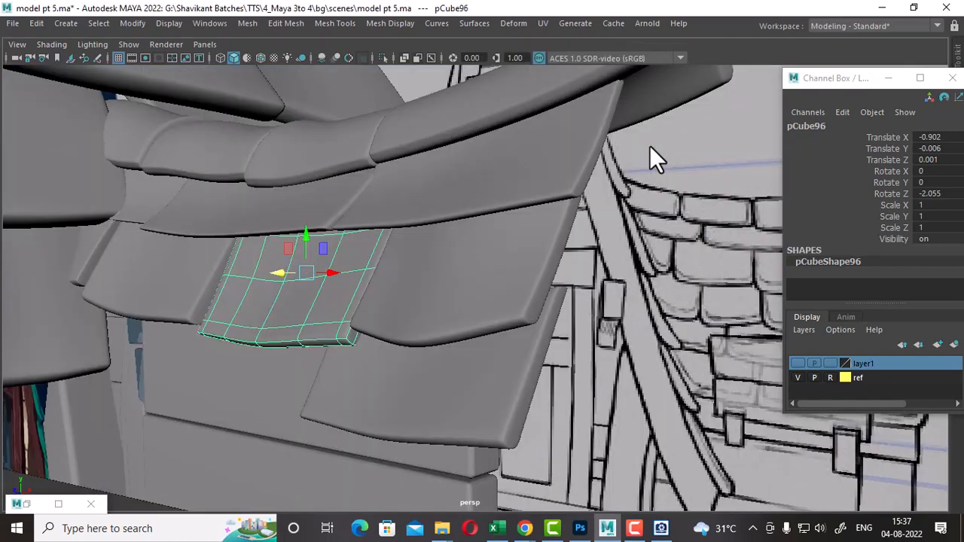
alt+drag(640, 271, 106, 332)
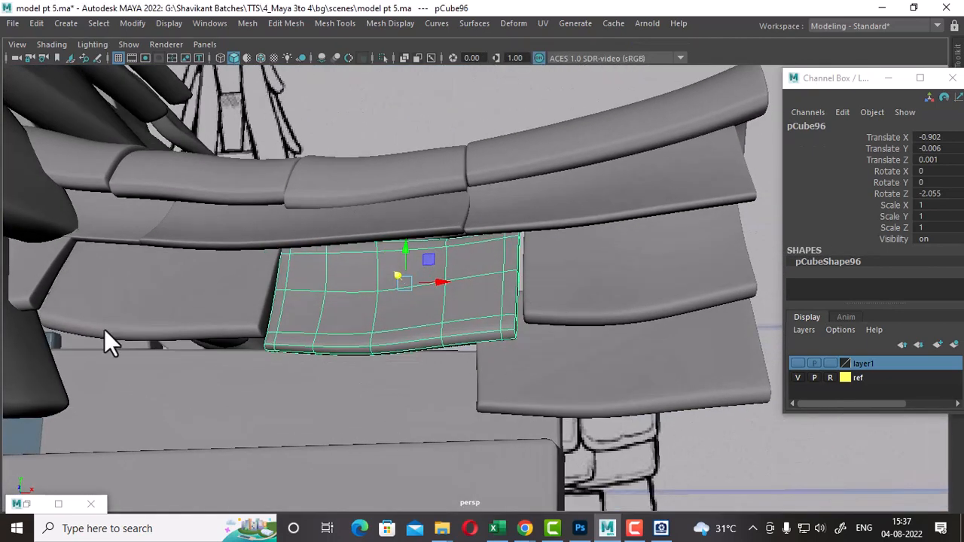
key(space)
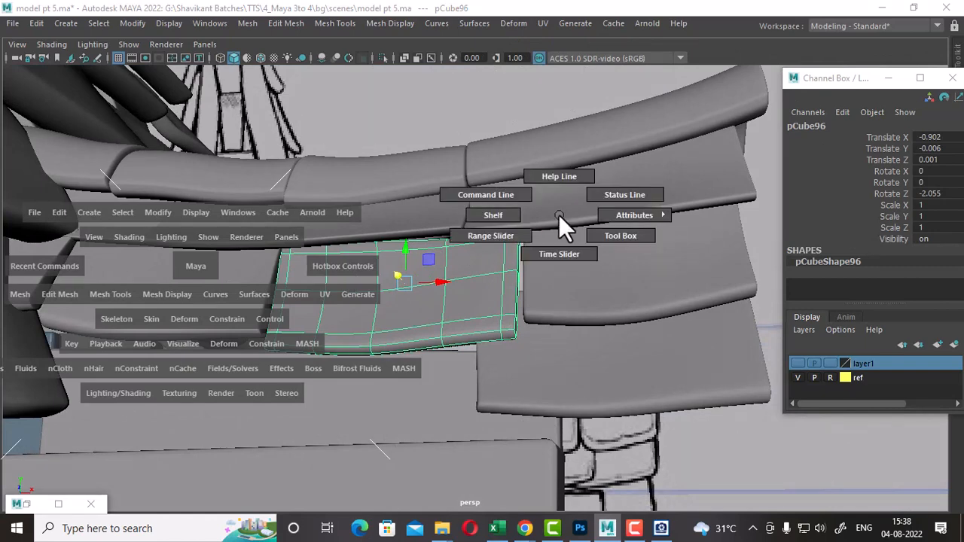
click(483, 209)
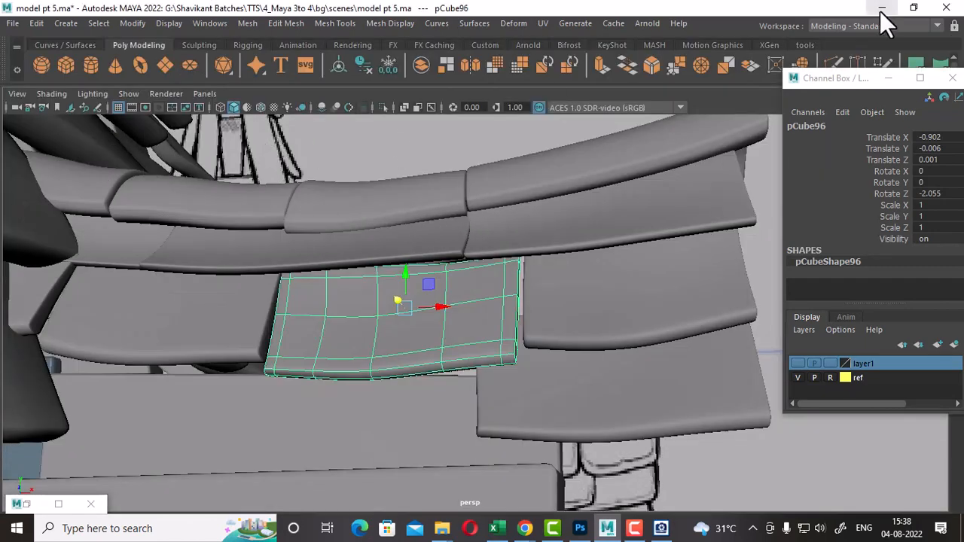
click(805, 45)
click(35, 63)
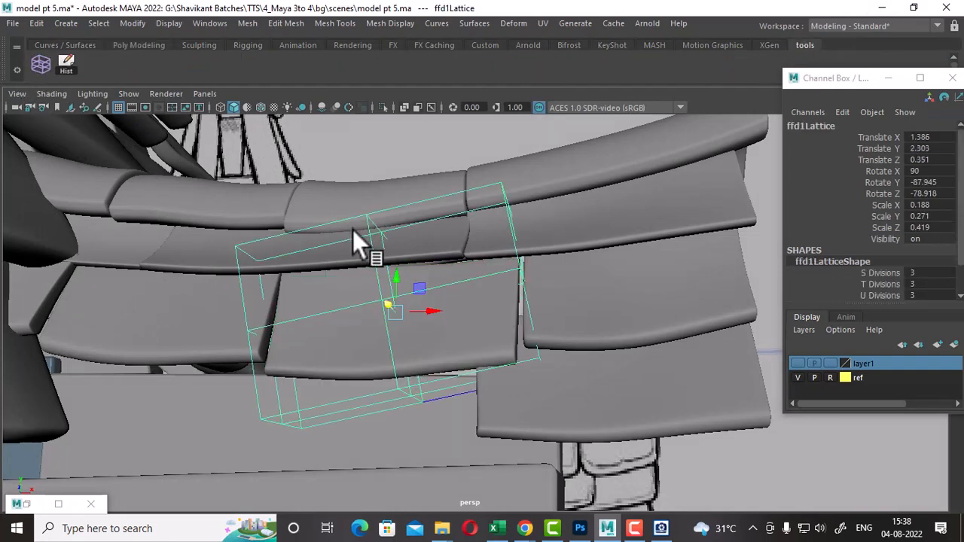
Step: Move the lattice points at the tile's two ends to bend it in line with its neighbouring tiles
right_drag(381, 172, 375, 89)
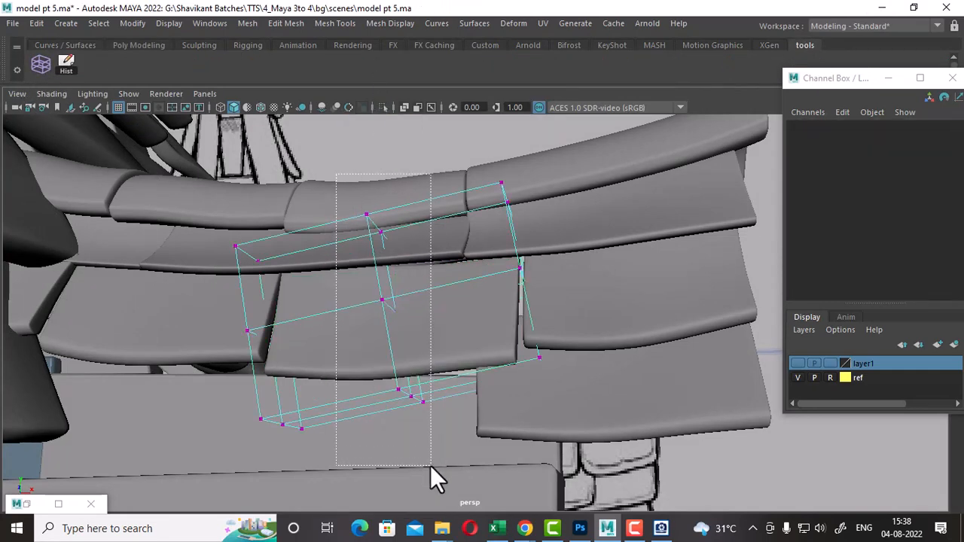
drag(431, 465, 431, 466)
alt+drag(430, 466, 567, 325)
drag(469, 166, 538, 359)
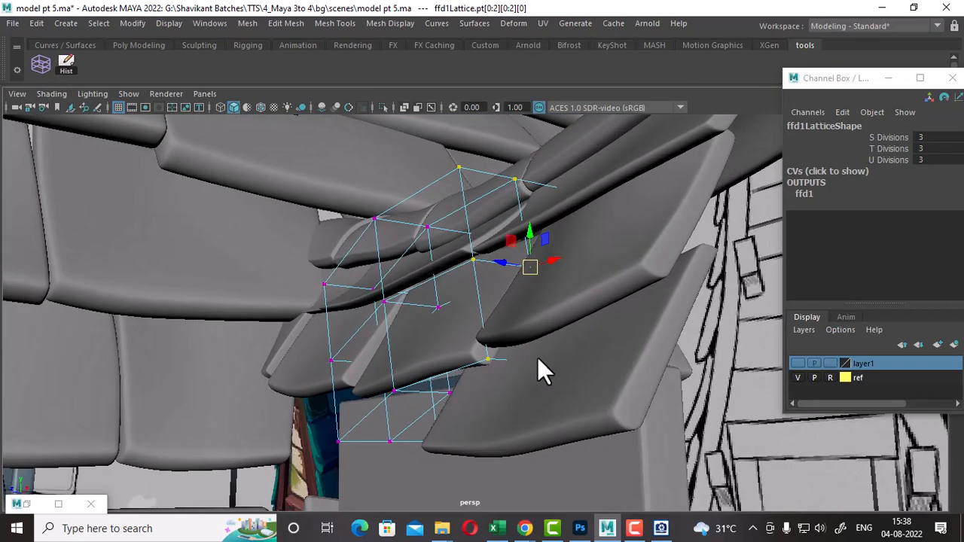
drag(512, 265, 317, 220)
drag(329, 442, 329, 442)
alt+drag(329, 443, 372, 342)
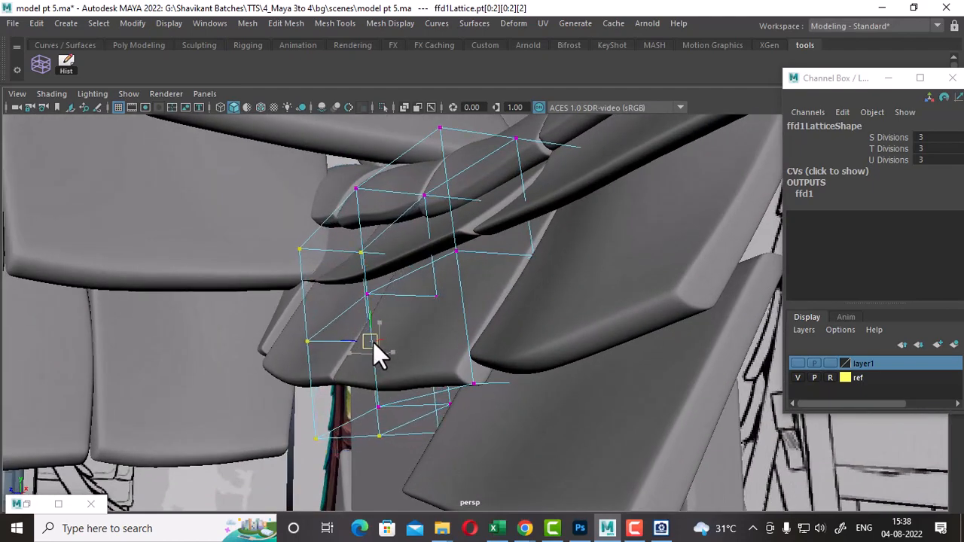
scroll(373, 342, down, 3)
alt+drag(446, 330, 414, 209)
Step: Return to object selection, select all the model's objects and delete their construction history
right_drag(436, 139, 538, 93)
click(612, 213)
drag(612, 213, 271, 448)
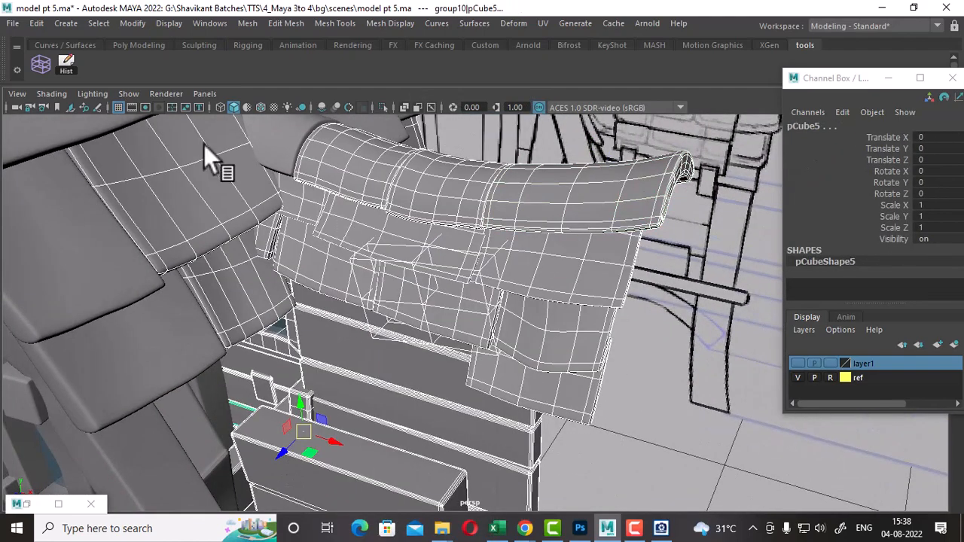
click(71, 66)
click(736, 410)
Step: Select the single outer tile below the lower row and frame it against the drawing in the front view
click(580, 387)
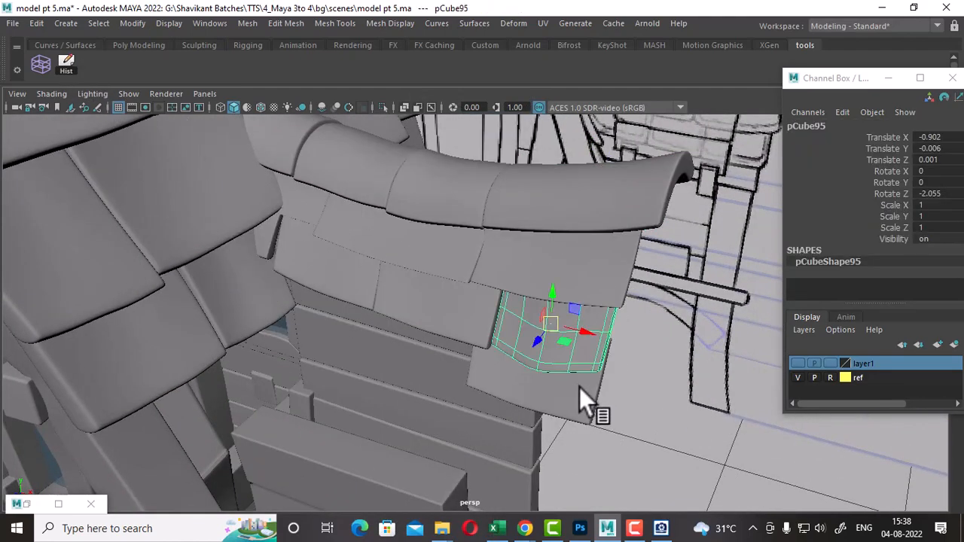
mouse_move(579, 388)
alt+mouse_down()
mouse_move(550, 342)
mouse_move(584, 383)
alt+mouse_up()
key(space)
alt+right_drag(324, 450, 355, 455)
click(356, 456)
alt+middle_drag(700, 454, 694, 435)
alt+drag(707, 196, 677, 236)
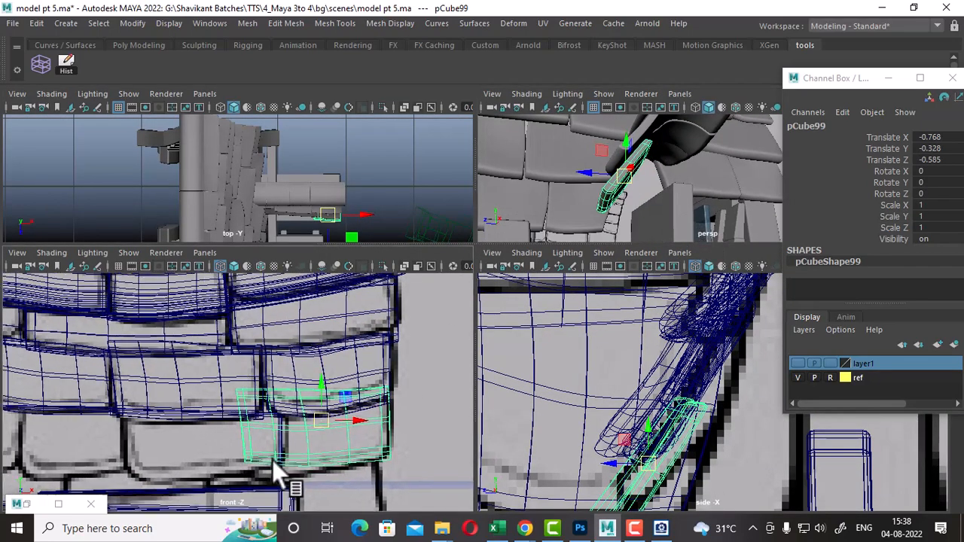
alt+middle_drag(272, 459, 321, 396)
alt+right_drag(320, 396, 337, 412)
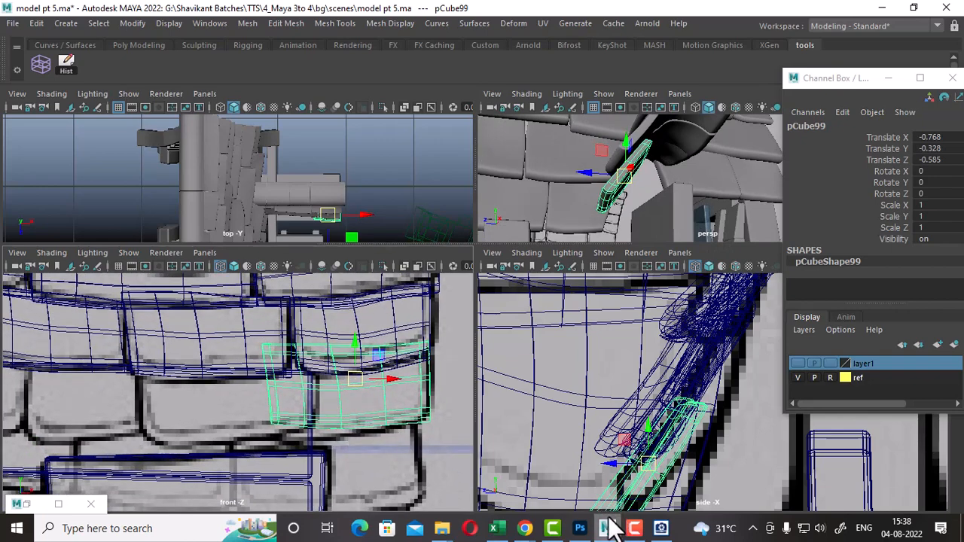
Step: Check the reference image and try to shift the selected outer tile inward to about Translate Y -0.31, Z -0.01
click(661, 528)
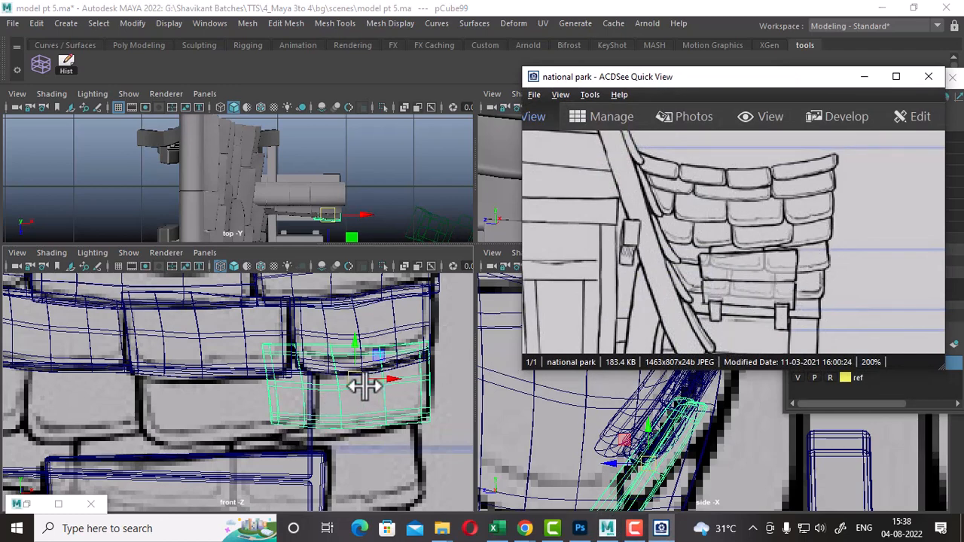
drag(358, 389, 237, 400)
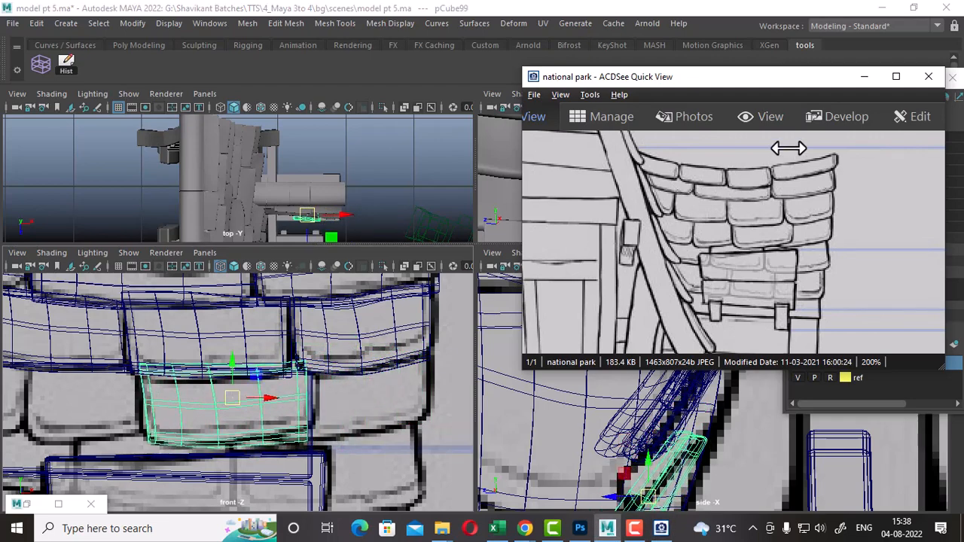
click(929, 77)
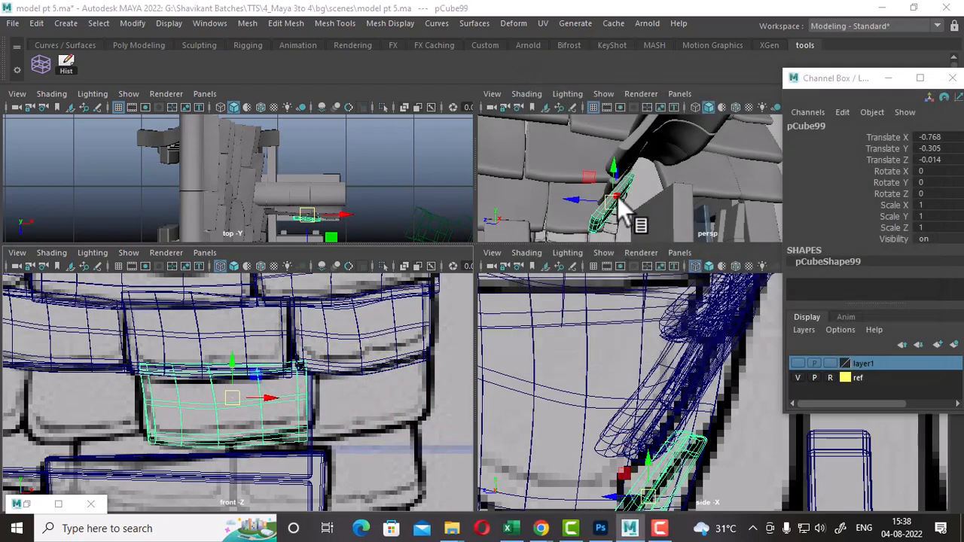
alt+drag(617, 196, 707, 204)
alt+drag(651, 189, 686, 199)
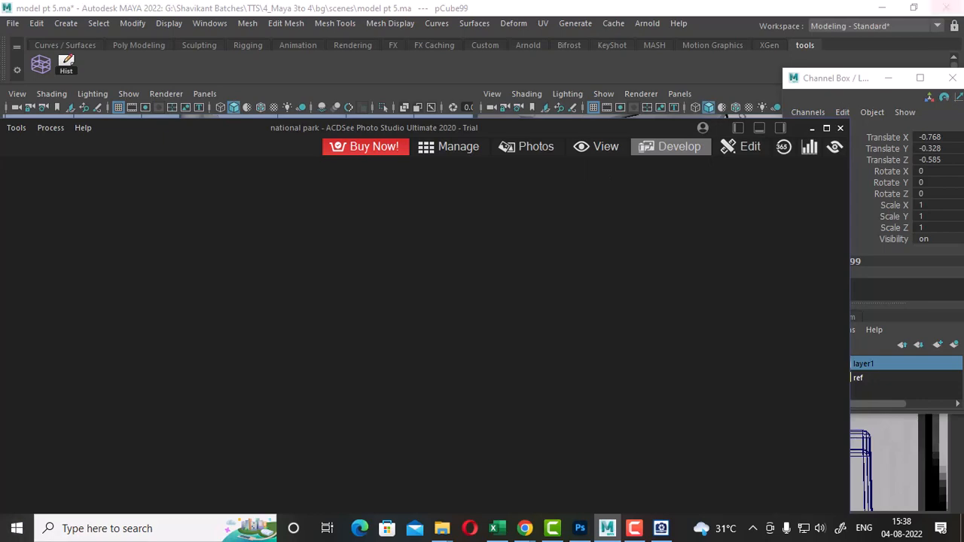
click(525, 5)
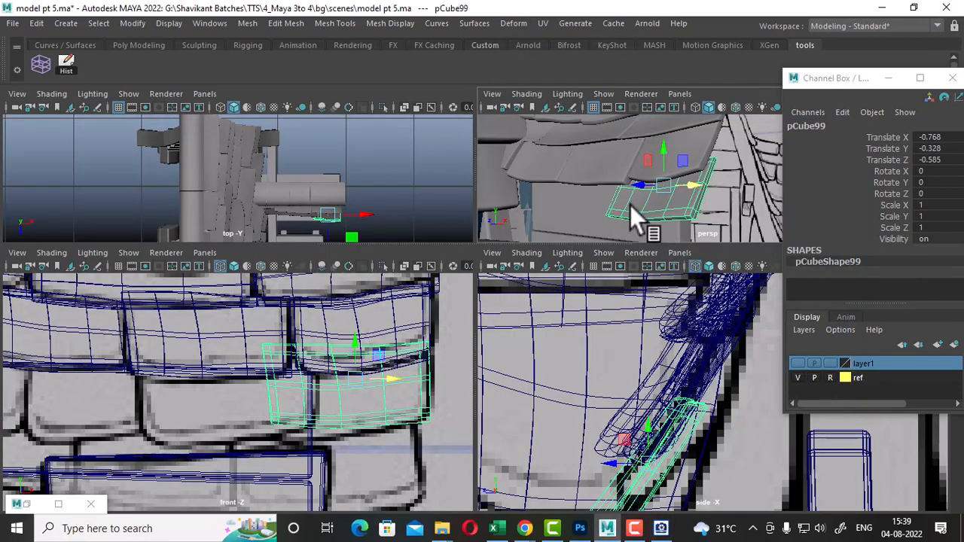
Step: Duplicate the outer tile and move the copy inward beside it to about Translate X -0.72, Y -0.27, Z 0.002
key(ctrl+d)
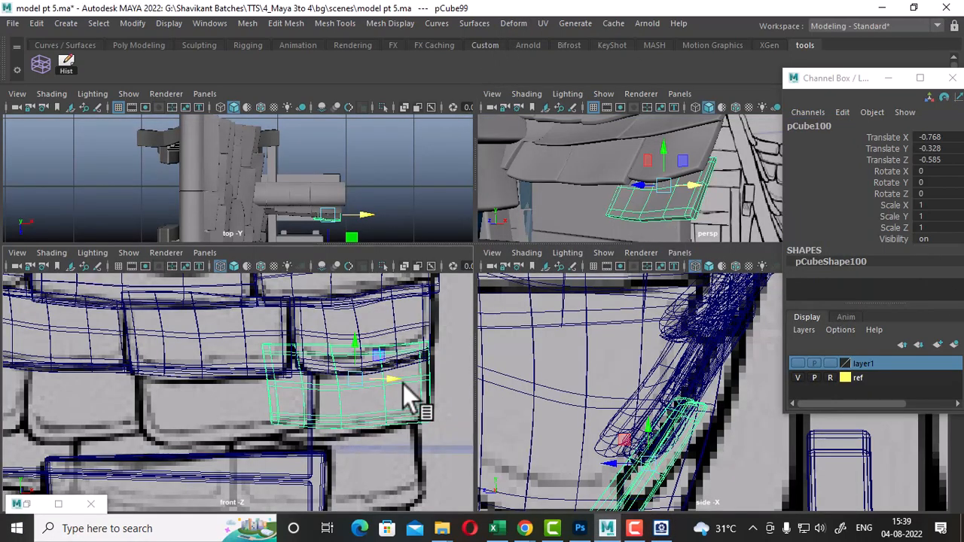
drag(404, 384, 268, 411)
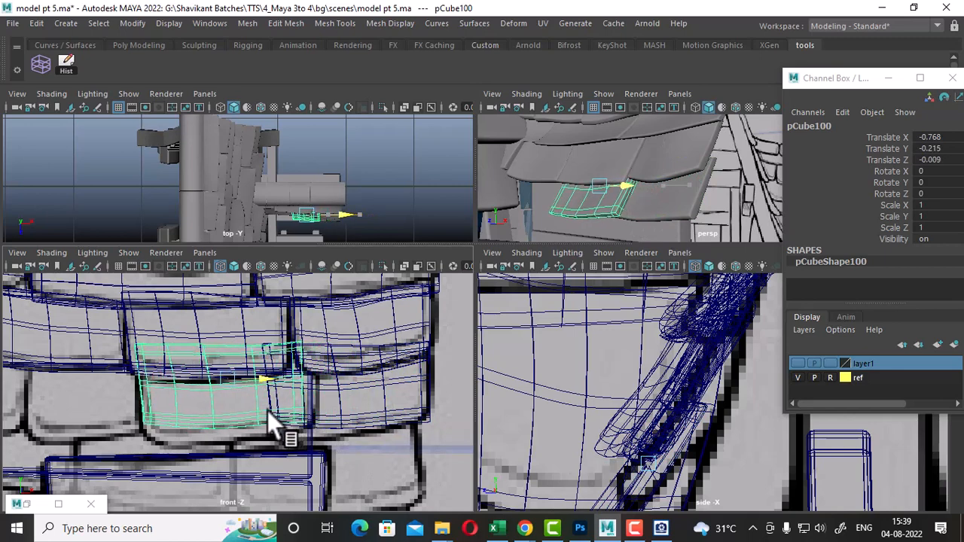
drag(228, 352, 229, 356)
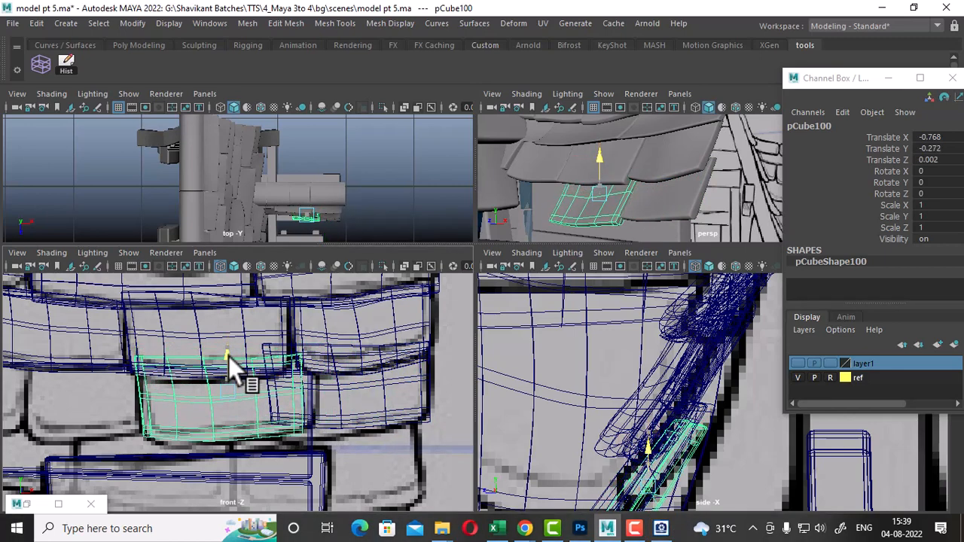
alt+drag(639, 155, 538, 165)
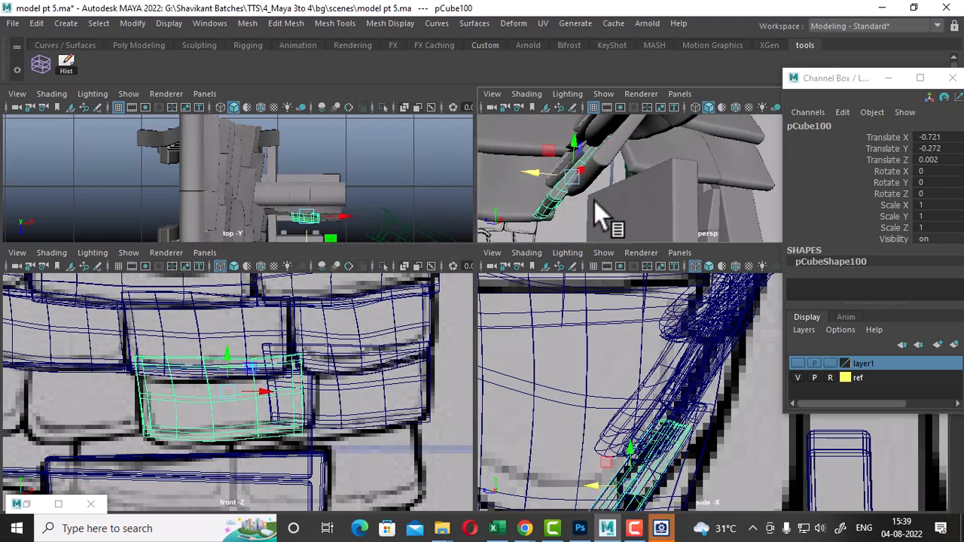
alt+drag(594, 200, 614, 160)
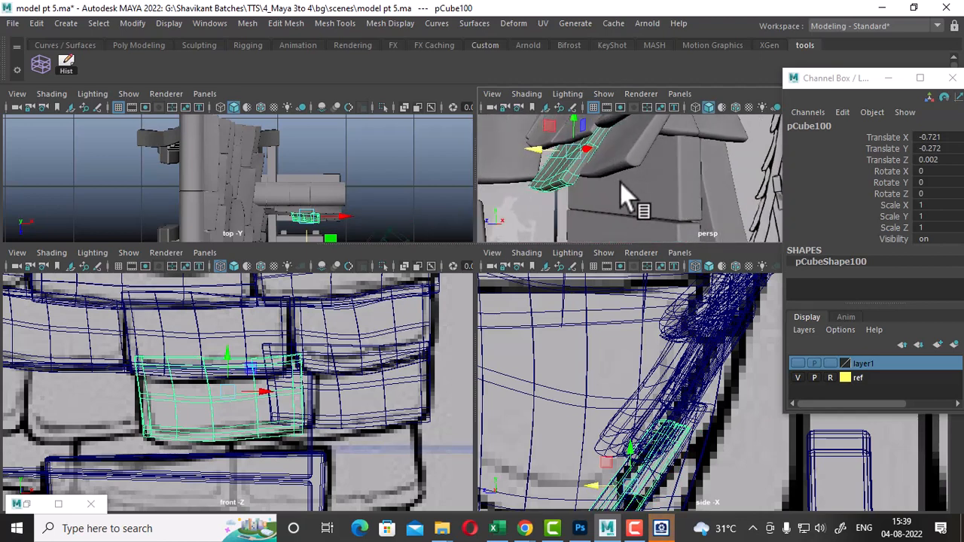
alt+drag(648, 194, 704, 192)
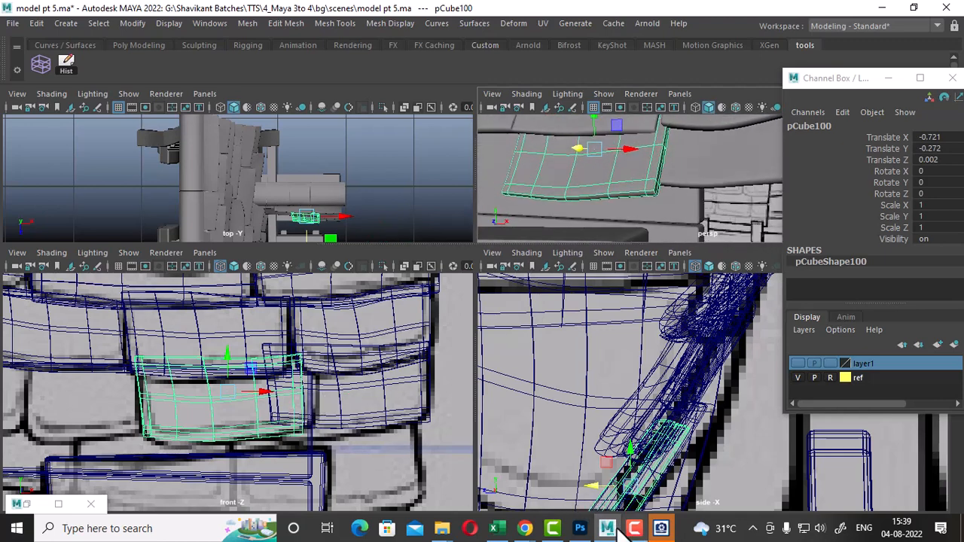
Step: Dismiss the ACDSee sign-in dialog and quit the viewer
click(661, 528)
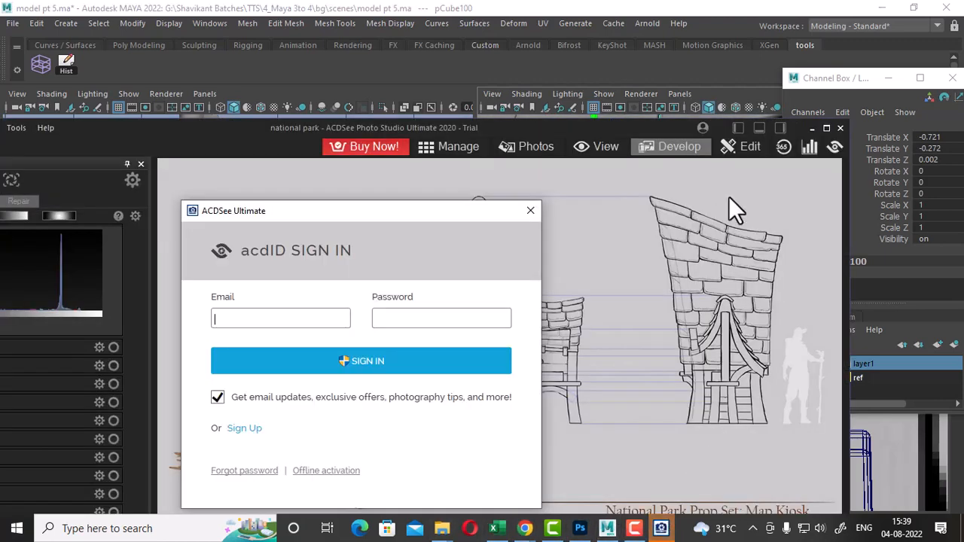
click(531, 210)
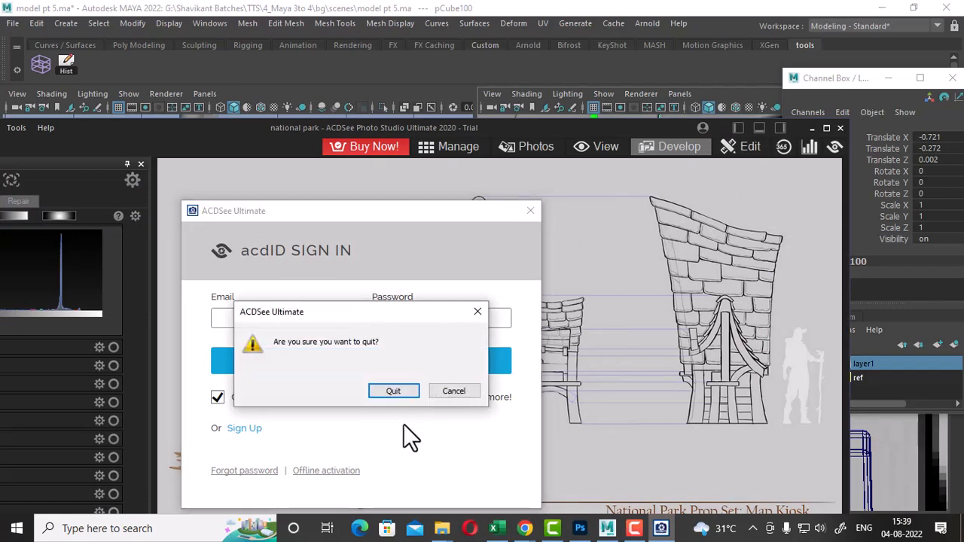
click(393, 391)
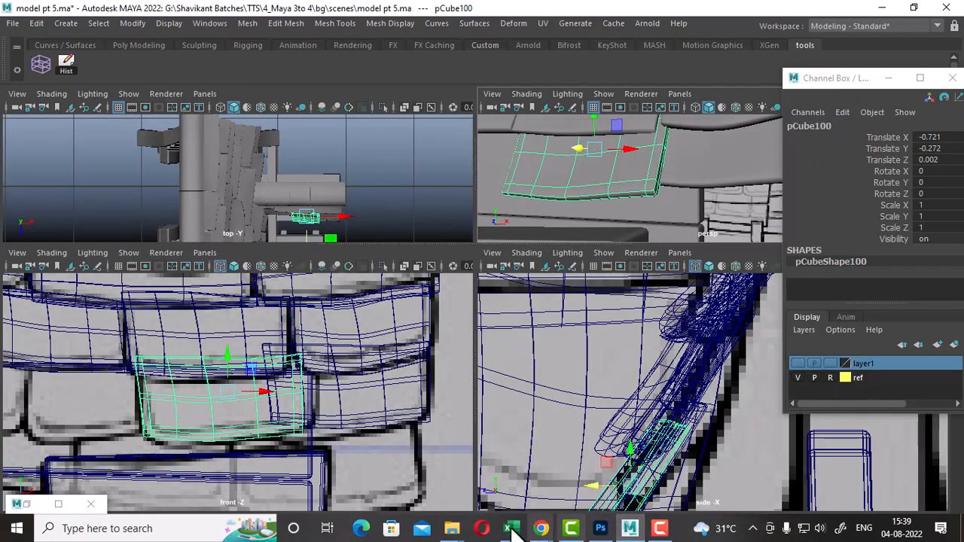
Step: Open the national park image from the house ref nation park folder in ACDSee Quick View and enlarge its side roof tiles
mouse_move(452, 529)
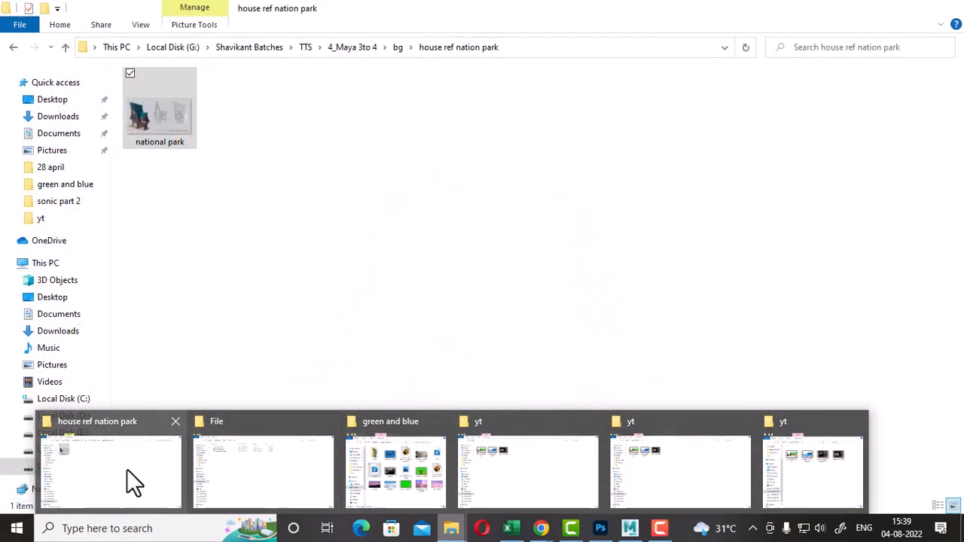
click(128, 480)
right_click(167, 123)
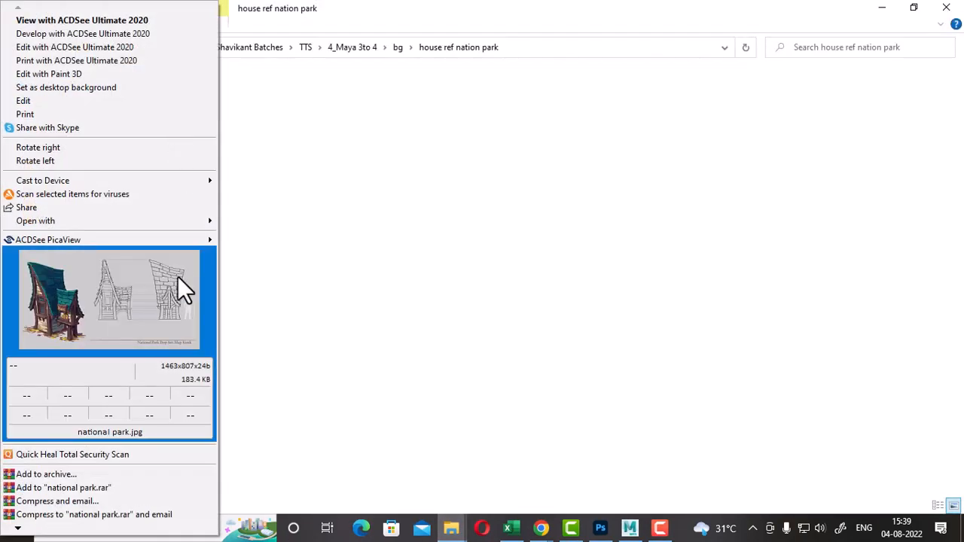
click(178, 276)
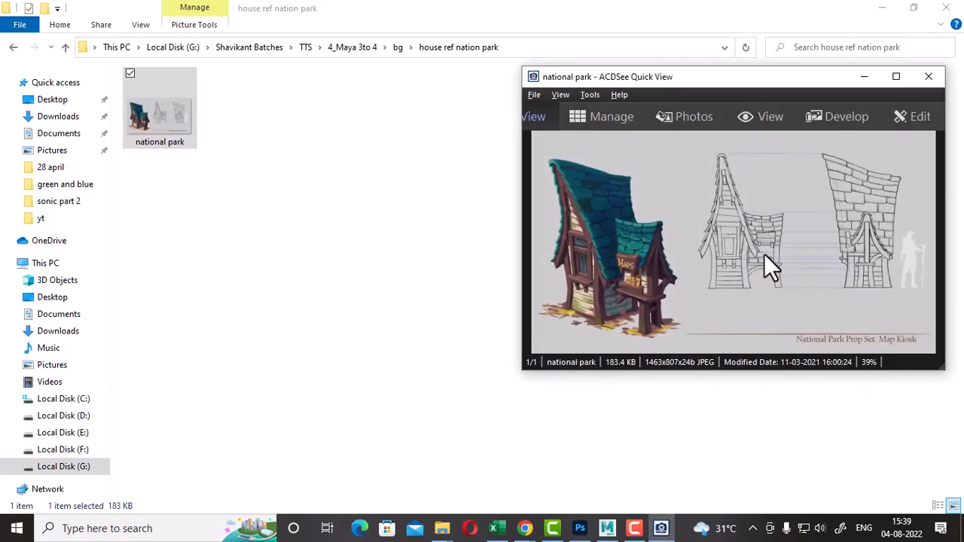
scroll(764, 253, up, 8)
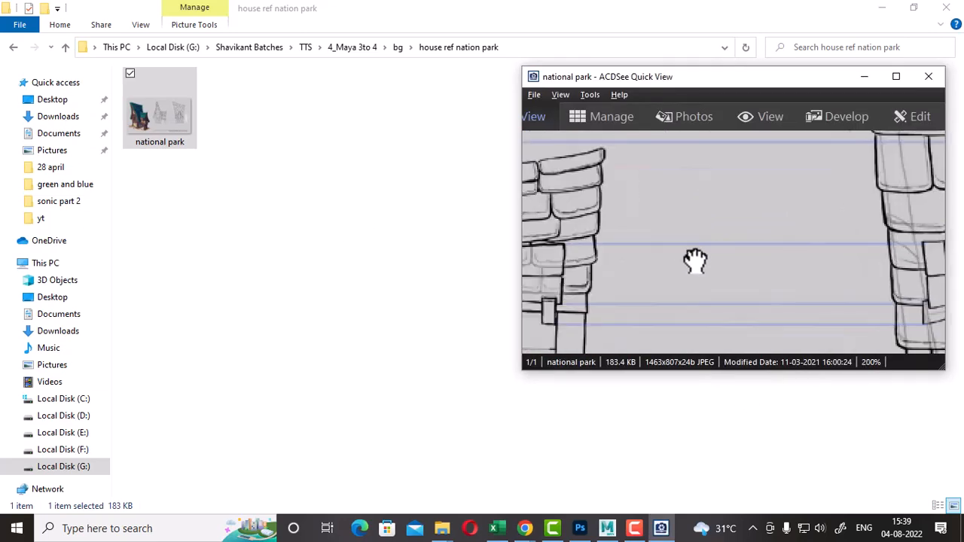
drag(642, 271, 762, 281)
Step: Switch back to Maya and place a smaller reference image window over the top view
click(608, 530)
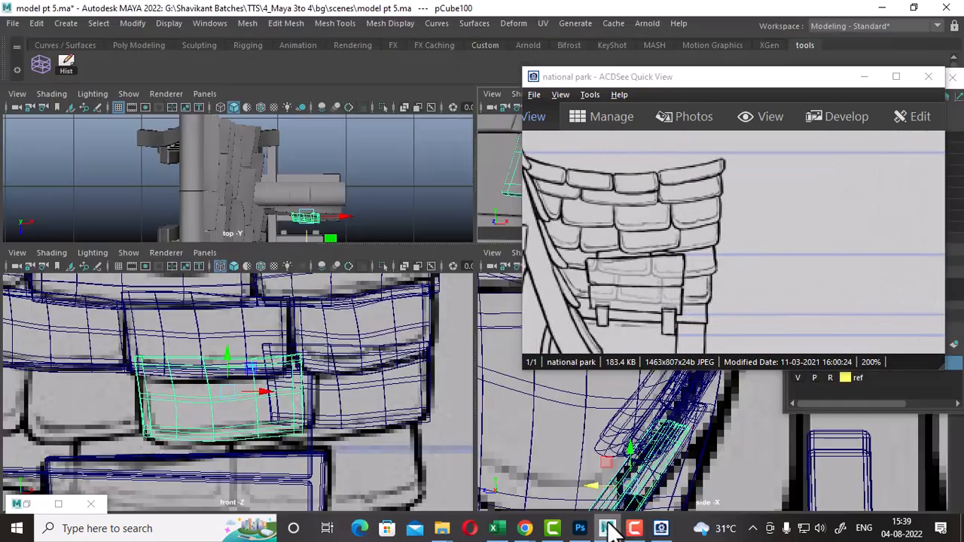
drag(701, 76, 209, 47)
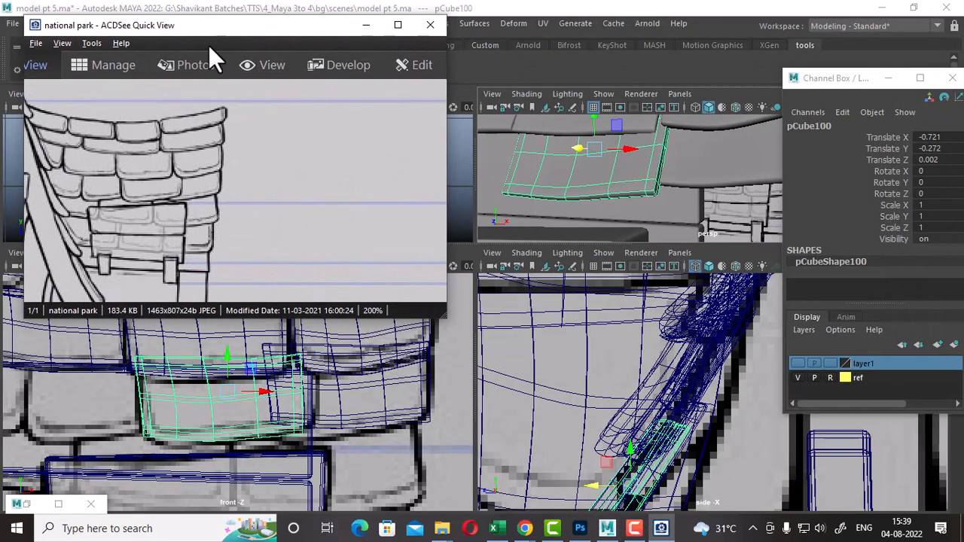
drag(437, 313, 430, 249)
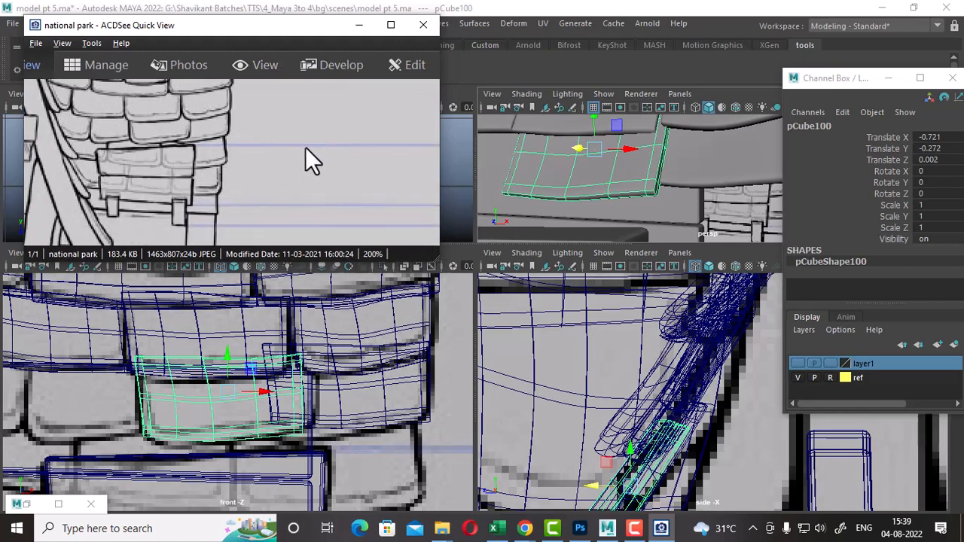
Step: Rotate the outermost tile of the lower side roof row to about -4.3 in Y and shift it to about Translate X -0.752
alt+drag(772, 181, 649, 211)
click(607, 181)
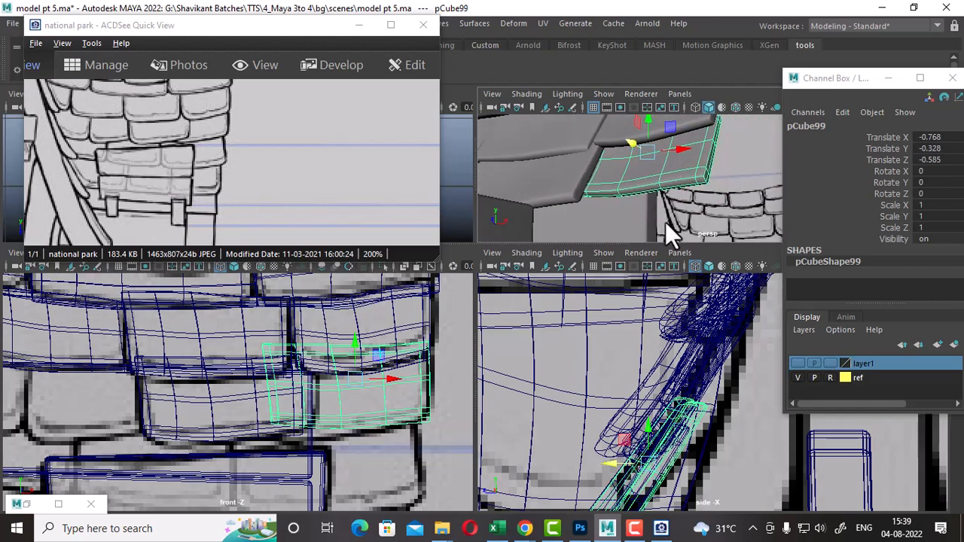
key(e)
drag(657, 149, 645, 255)
key(w)
Step: Lower the outermost tile to about Translate Y -0.356, Z -0.58 to match the front view reference
alt+right_drag(354, 400, 351, 409)
alt+middle_drag(351, 409, 364, 385)
alt+right_drag(363, 385, 389, 419)
alt+middle_drag(389, 419, 319, 404)
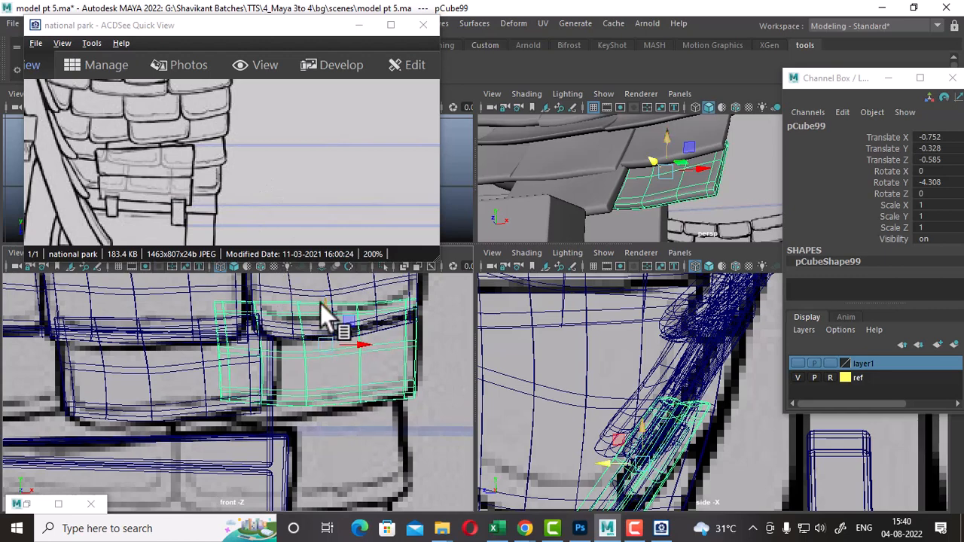
drag(320, 303, 321, 308)
alt+drag(701, 159, 648, 156)
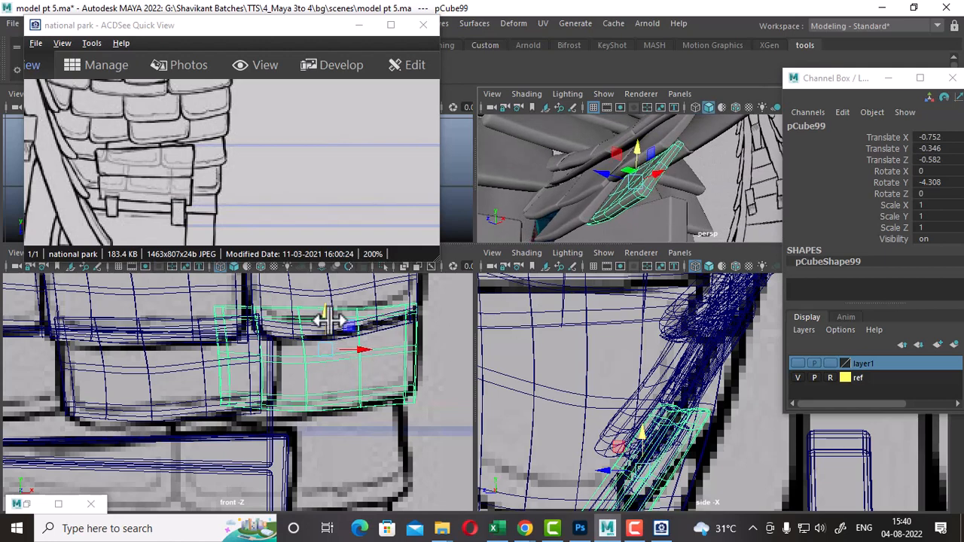
drag(330, 320, 330, 316)
alt+middle_drag(362, 339, 350, 370)
Step: Reshape the outermost tile's bottom edge with soft-selected vertices, raising its outer lower corner and adjusting its inner lower corner to the drawing
right_drag(392, 333, 328, 137)
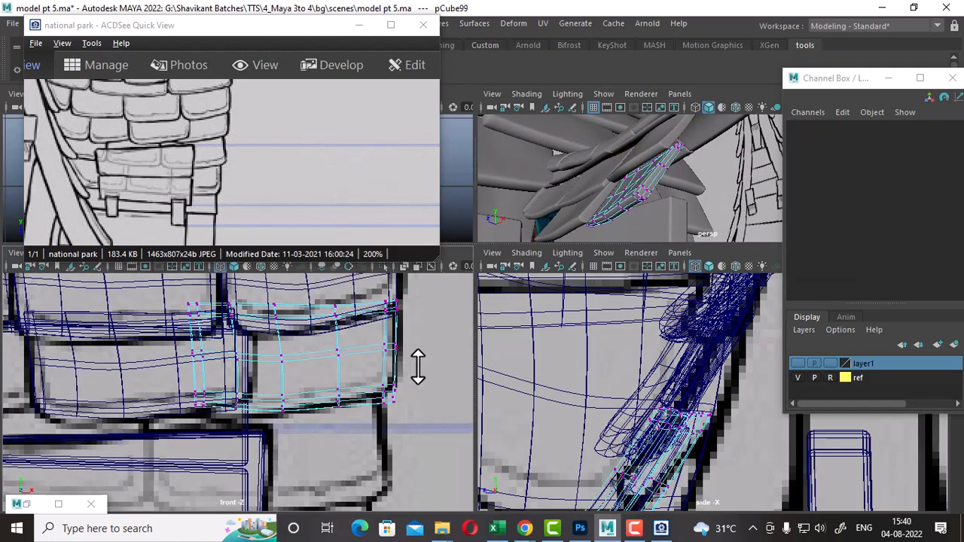
drag(418, 367, 376, 426)
key(b)
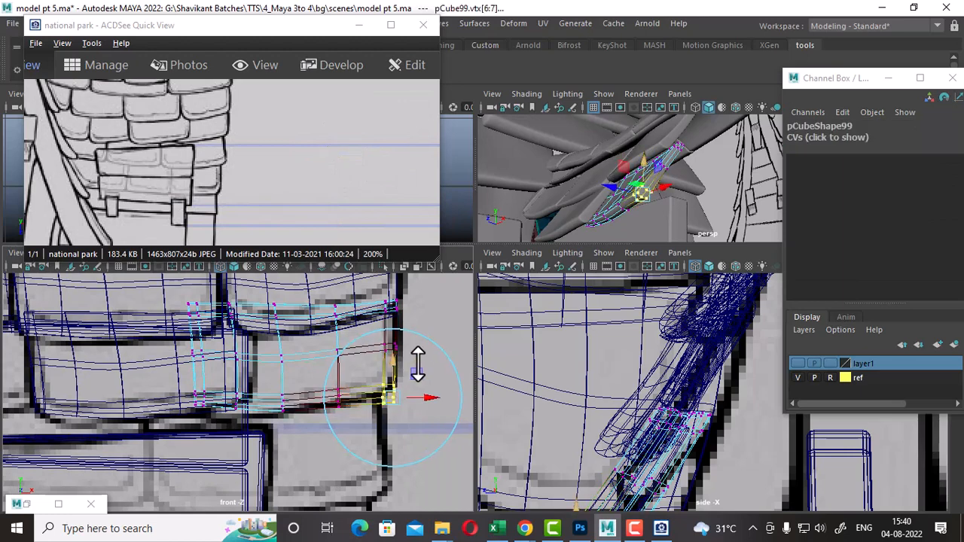
drag(396, 358, 394, 350)
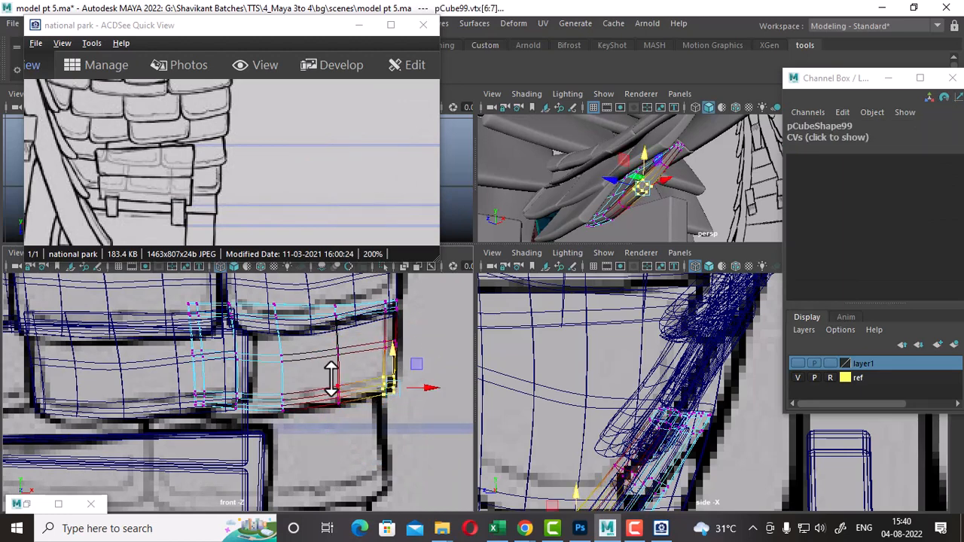
drag(246, 419, 247, 420)
drag(216, 370, 217, 376)
right_drag(304, 373, 372, 119)
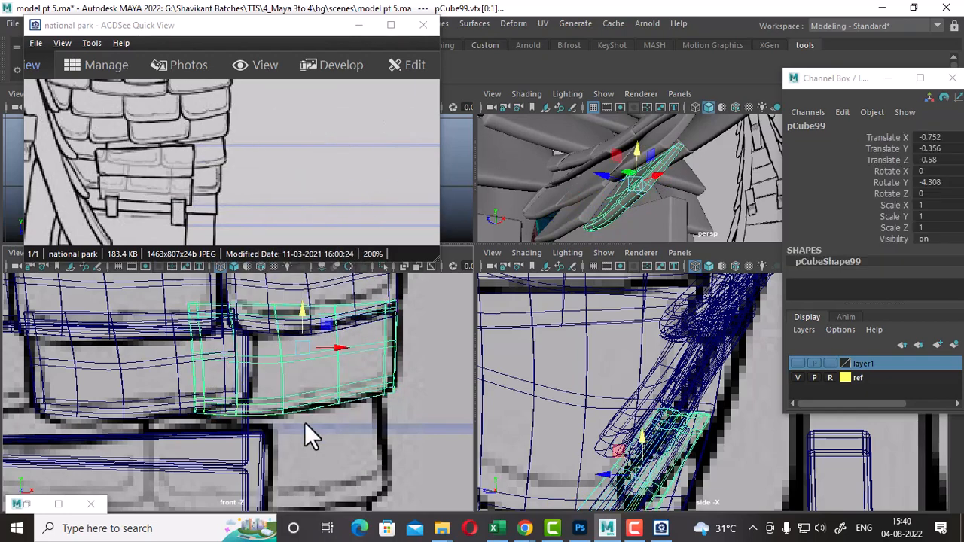
Step: Extend the neighbouring inner tile slightly outward by moving its outer edge vertices with soft selection to meet the reference joint
click(125, 414)
alt+middle_drag(164, 404, 272, 374)
alt+right_drag(272, 374, 284, 386)
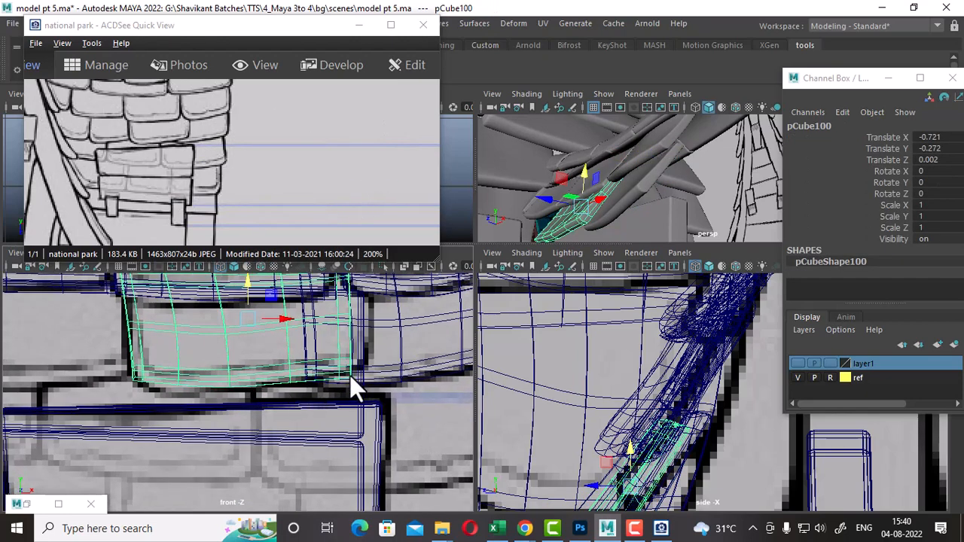
scroll(314, 339, down, 5)
right_drag(385, 349, 318, 133)
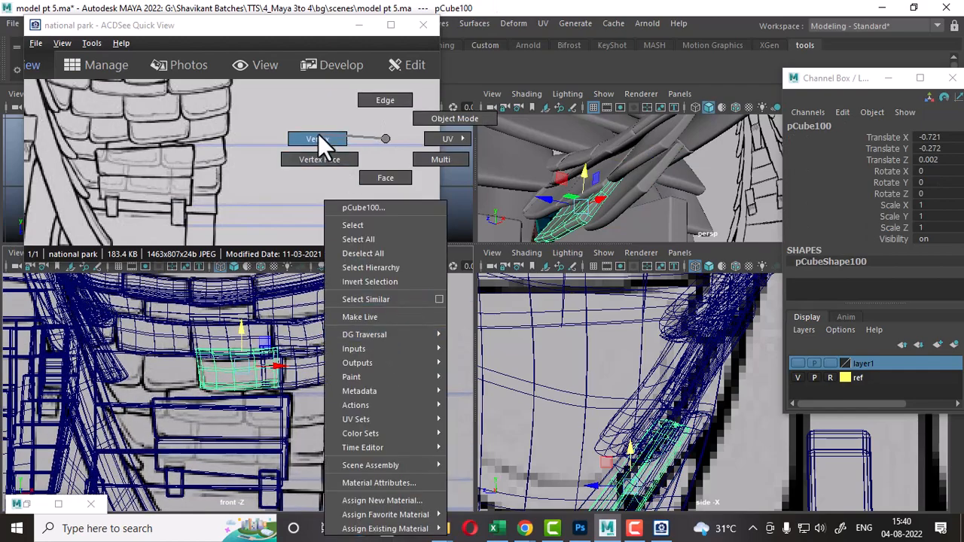
scroll(324, 464, up, 3)
drag(287, 403, 288, 403)
scroll(361, 418, up, 2)
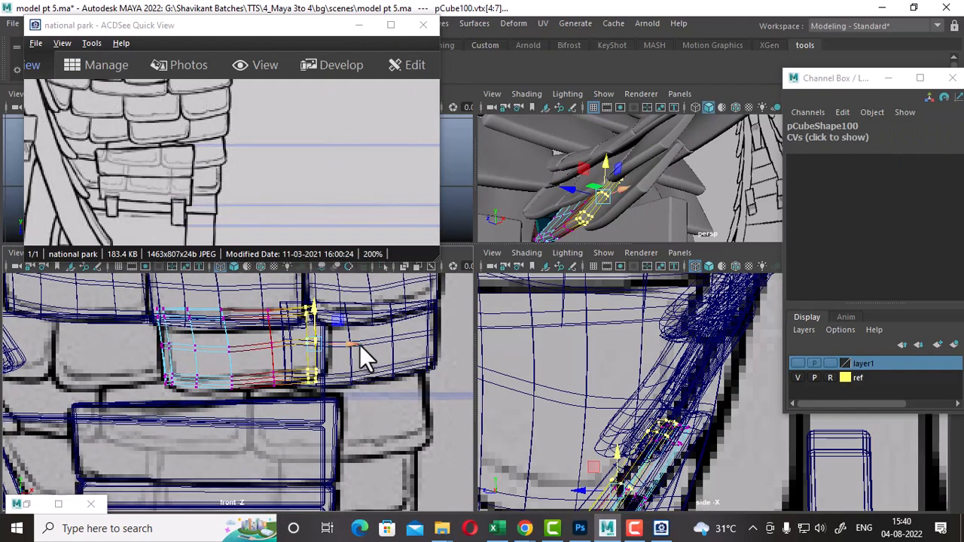
drag(360, 344, 363, 341)
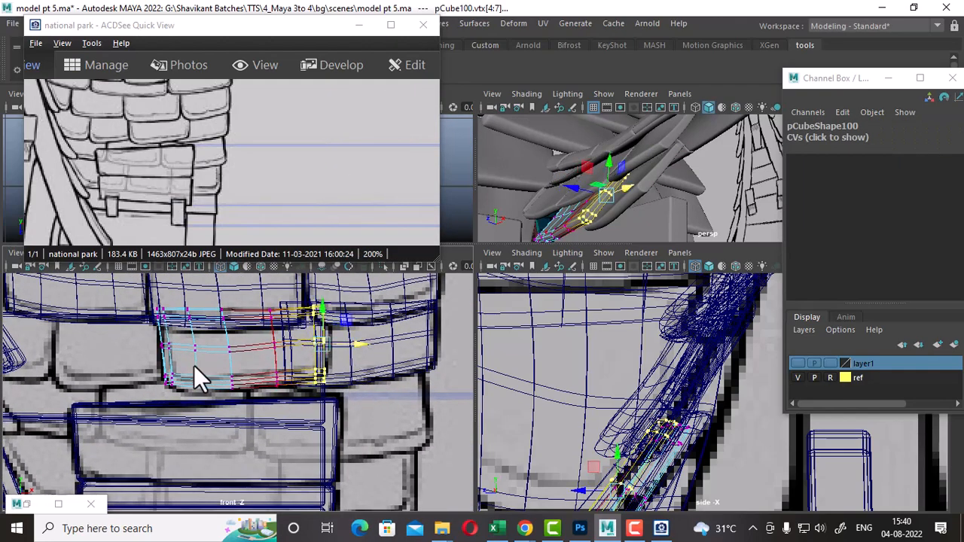
right_drag(193, 365, 292, 130)
Step: Duplicate the inner tile and move the copy further inward to about Translate X -0.721, Y -0.156, Z 0.593
scroll(223, 376, up, 1)
alt+middle_drag(224, 376, 217, 422)
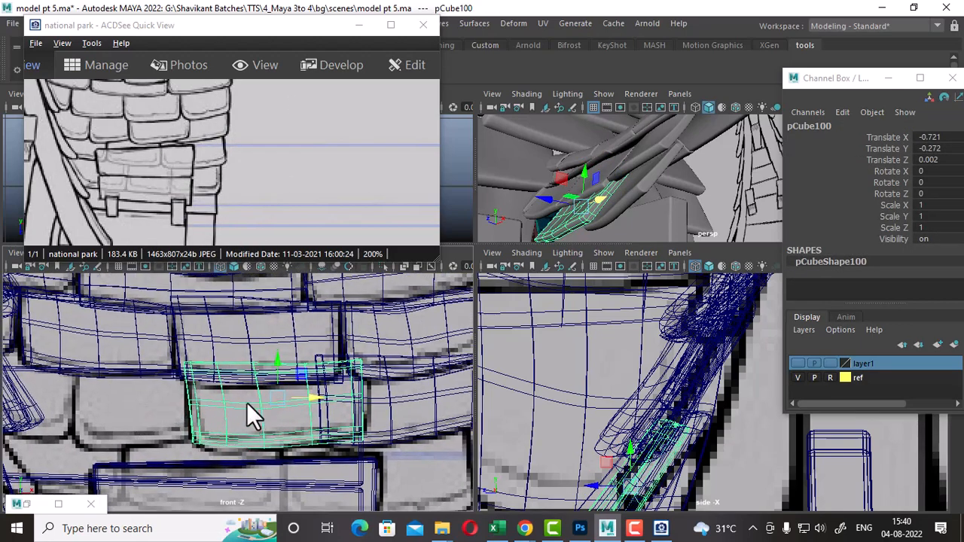
alt+middle_drag(122, 420, 235, 415)
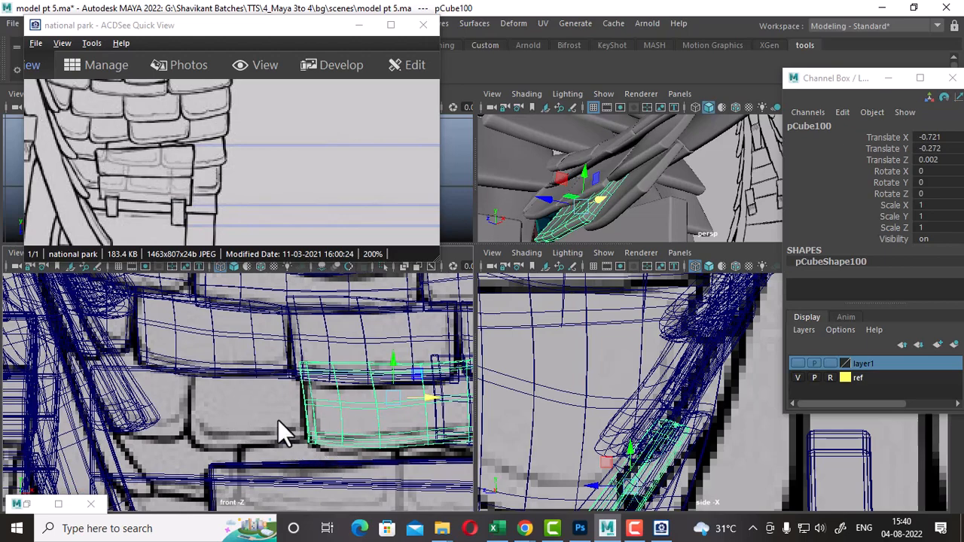
alt+middle_drag(329, 437, 283, 436)
key(ctrl+d)
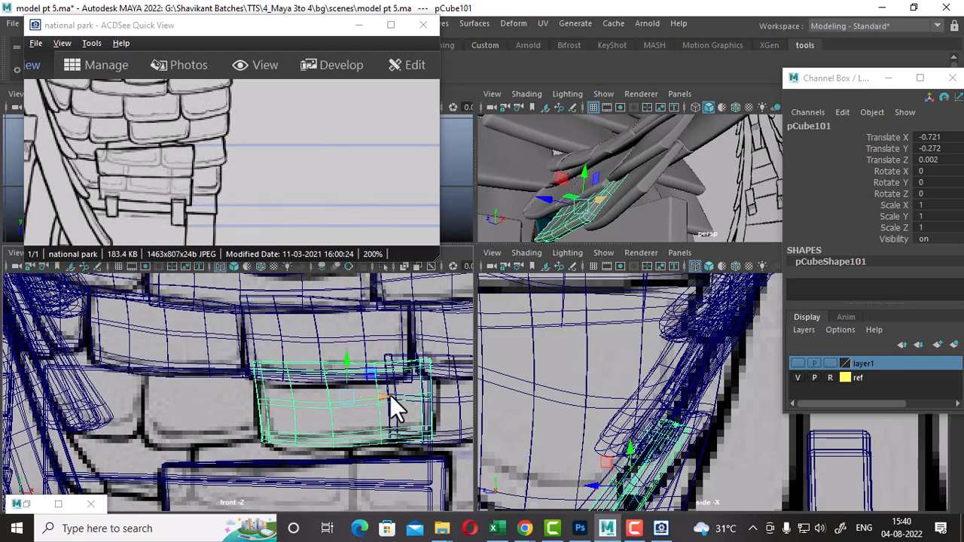
drag(391, 395, 253, 409)
Step: Move the reference image window clear of the shelf, apply a lattice to the duplicated tile and start editing its lattice points
drag(237, 27, 693, 126)
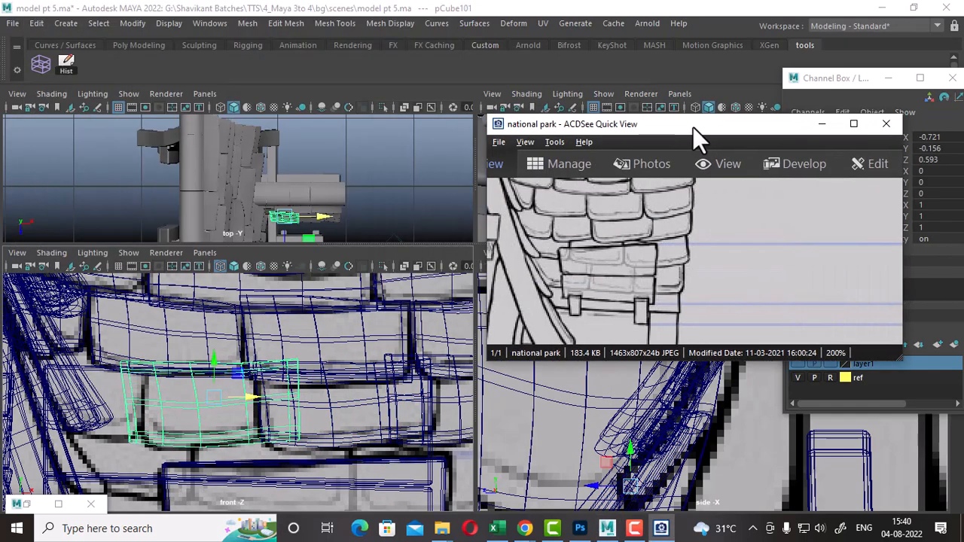
click(41, 64)
right_drag(364, 355, 450, 96)
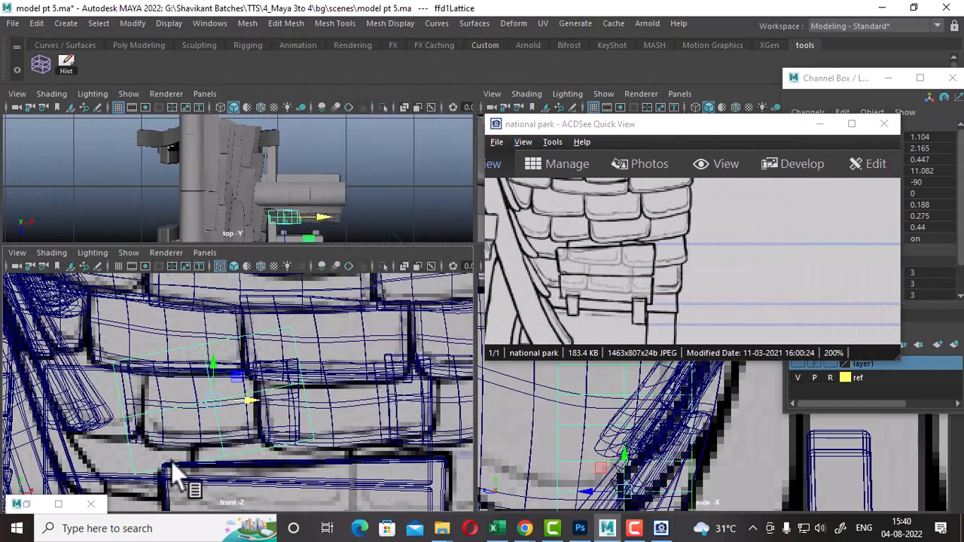
click(231, 459)
click(234, 451)
right_drag(234, 451, 194, 147)
Step: Narrow the duplicated tile by pulling the lattice point columns at both ends inward to the drawn joints
drag(339, 307, 275, 469)
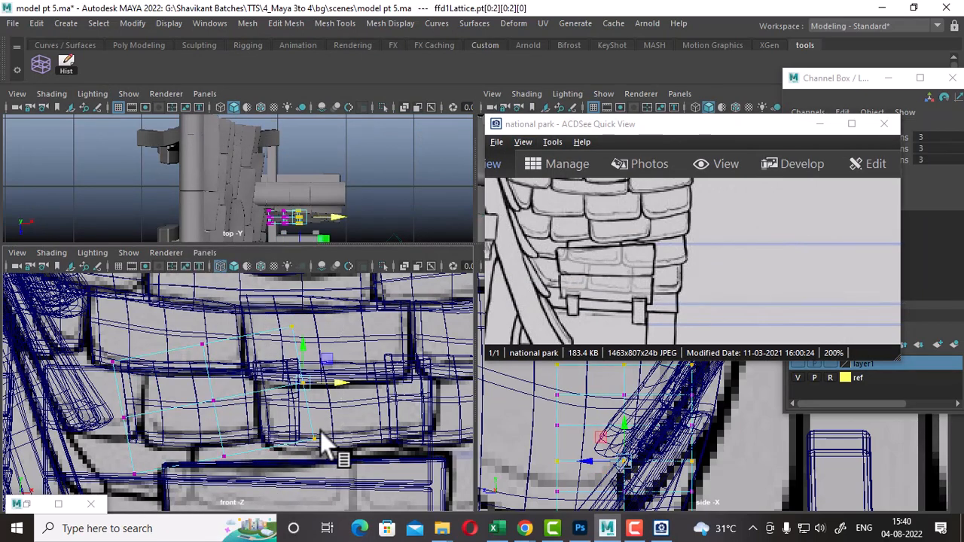
scroll(320, 431, up, 1)
drag(351, 381, 298, 382)
drag(72, 346, 141, 506)
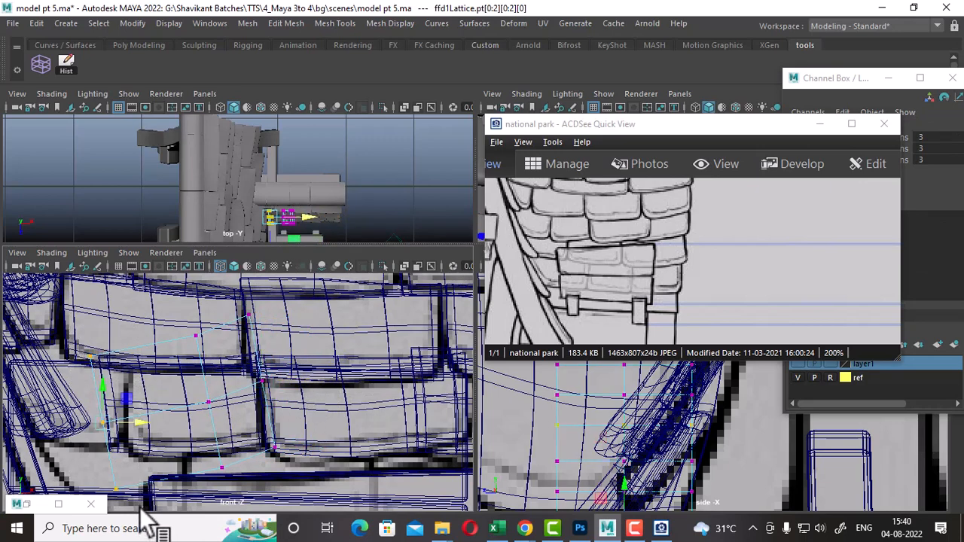
drag(90, 420, 115, 419)
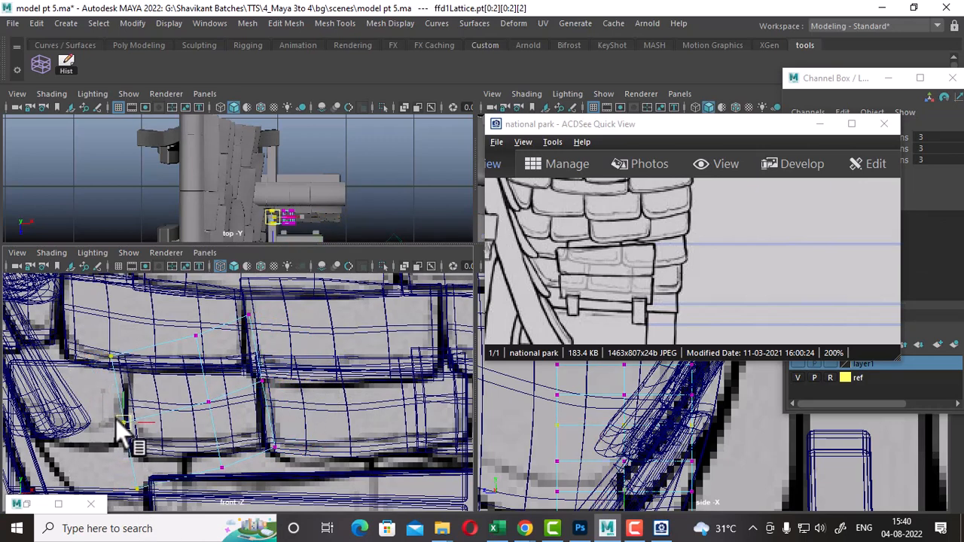
Step: Fit the duplicated tile's side and bottom edges to the front view drawing by adjusting its individual lattice points
alt+middle_drag(151, 431, 186, 333)
alt+right_drag(186, 333, 241, 405)
drag(273, 335, 244, 333)
alt+middle_drag(251, 337, 266, 353)
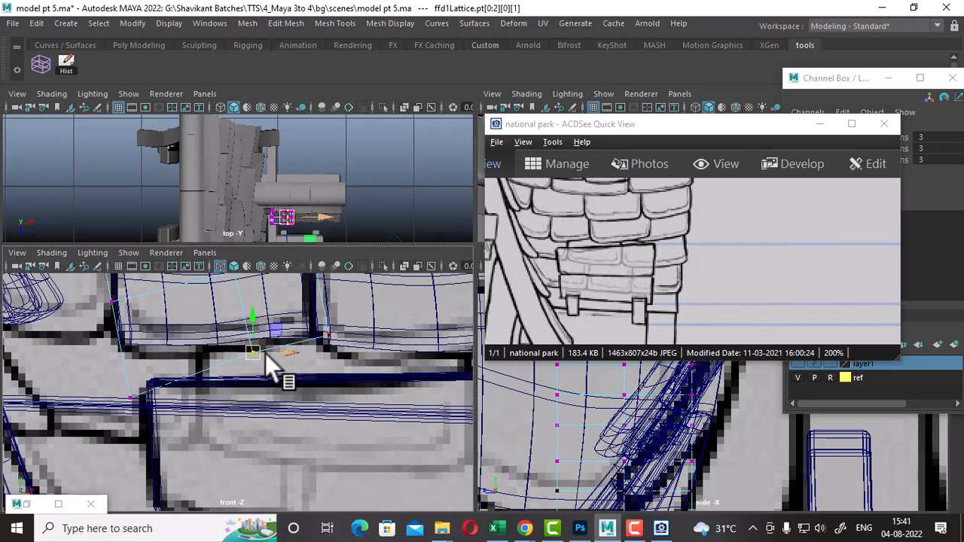
drag(164, 343, 101, 436)
drag(125, 397, 122, 394)
drag(101, 296, 154, 385)
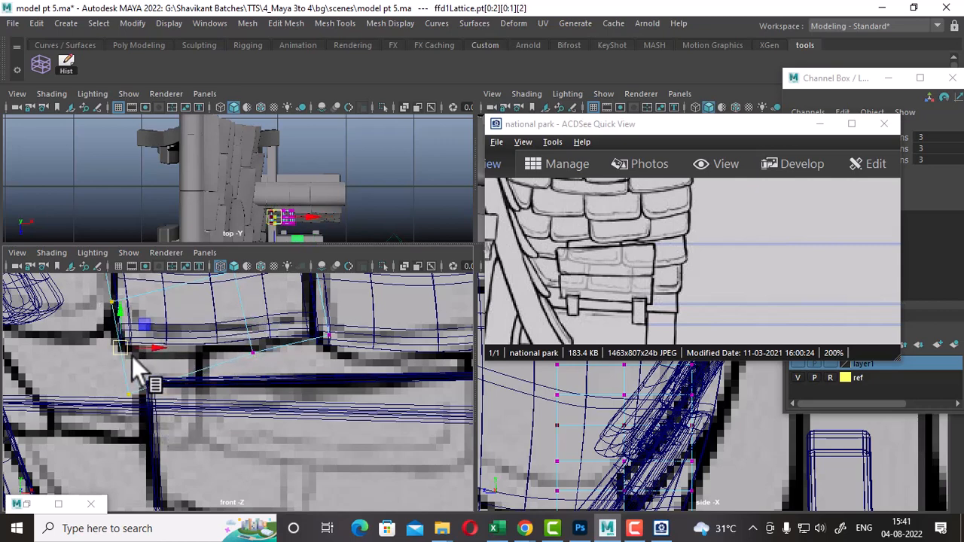
drag(121, 351, 120, 358)
alt+middle_drag(194, 360, 181, 395)
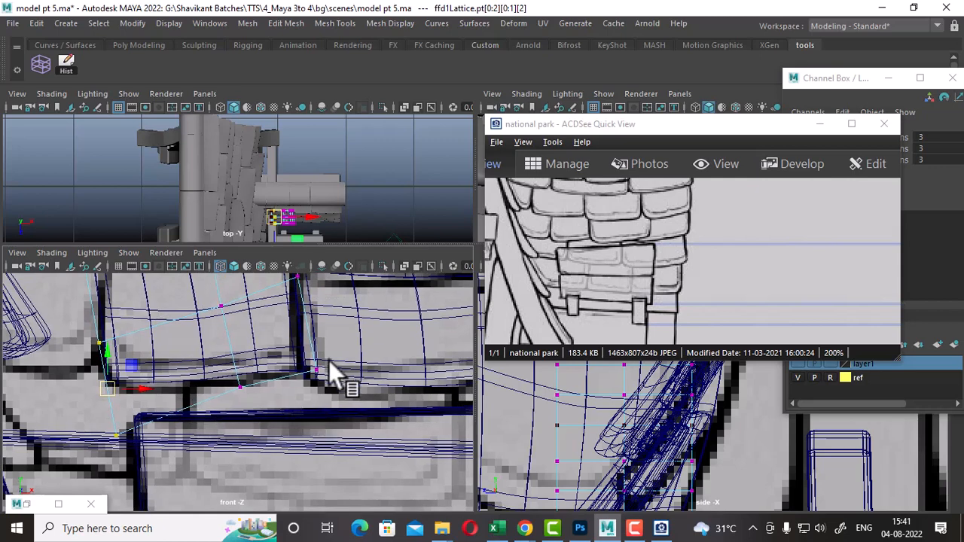
drag(323, 369, 327, 376)
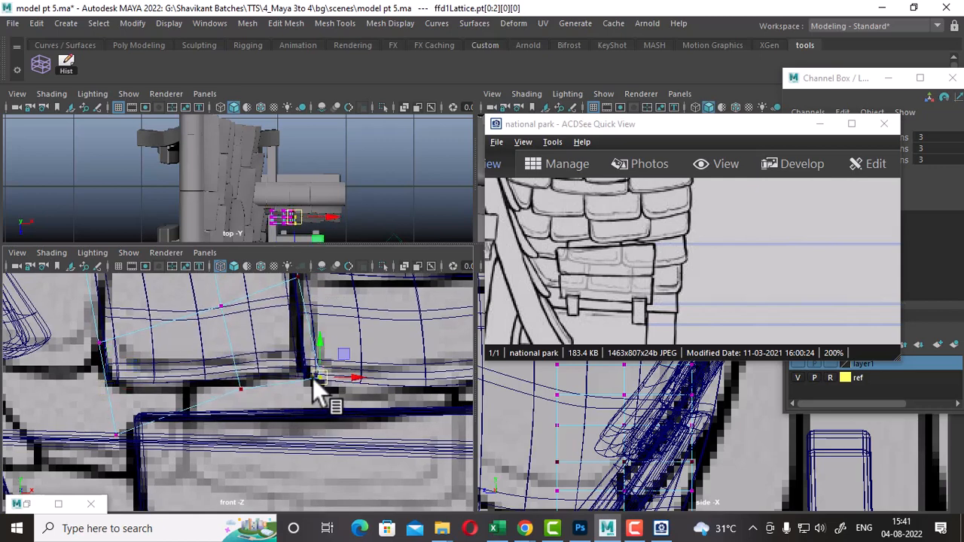
drag(254, 421, 227, 382)
alt+middle_drag(234, 391, 304, 426)
alt+middle_drag(202, 379, 213, 374)
Step: Finish the lattice point editing and place the reference image window back over the top view
right_drag(206, 374, 337, 139)
drag(651, 128, 226, 15)
alt+drag(636, 139, 569, 211)
right_drag(569, 210, 664, 89)
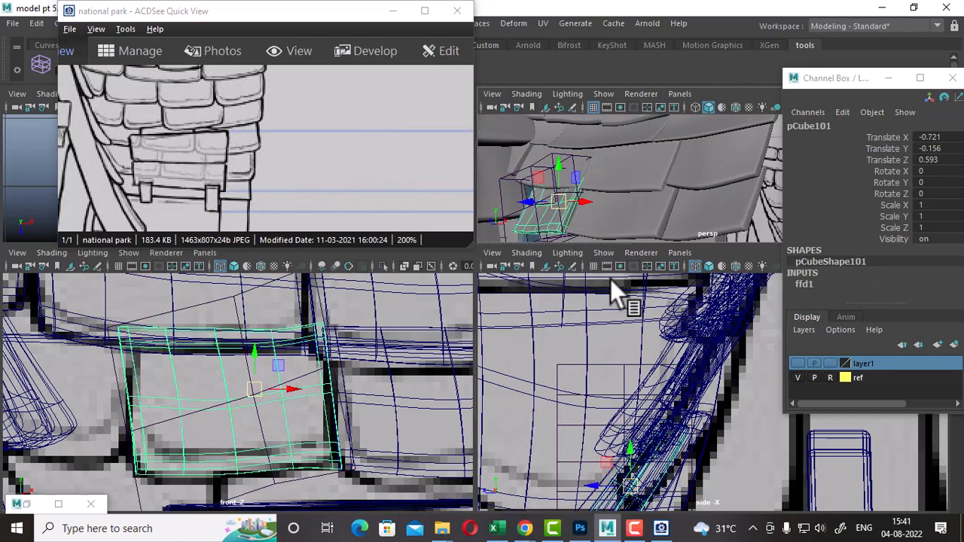
Step: Duplicate the narrowed tile and move the copy inward beside the support beam to about Translate X -0.721, Y -0.033, Z 1.108
alt+shift+middle_drag(261, 491, 300, 452)
key(ctrl+d)
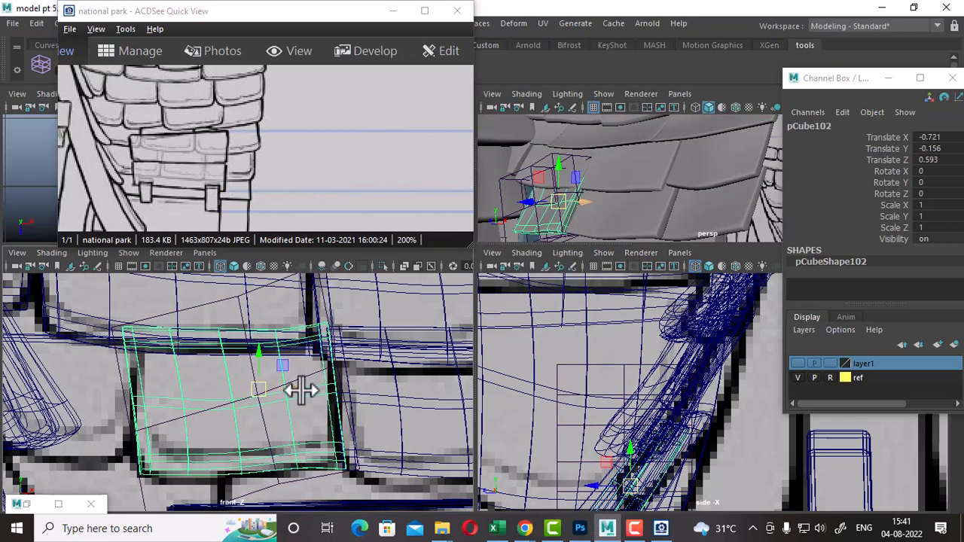
drag(301, 387, 93, 388)
alt+shift+middle_drag(93, 388, 218, 387)
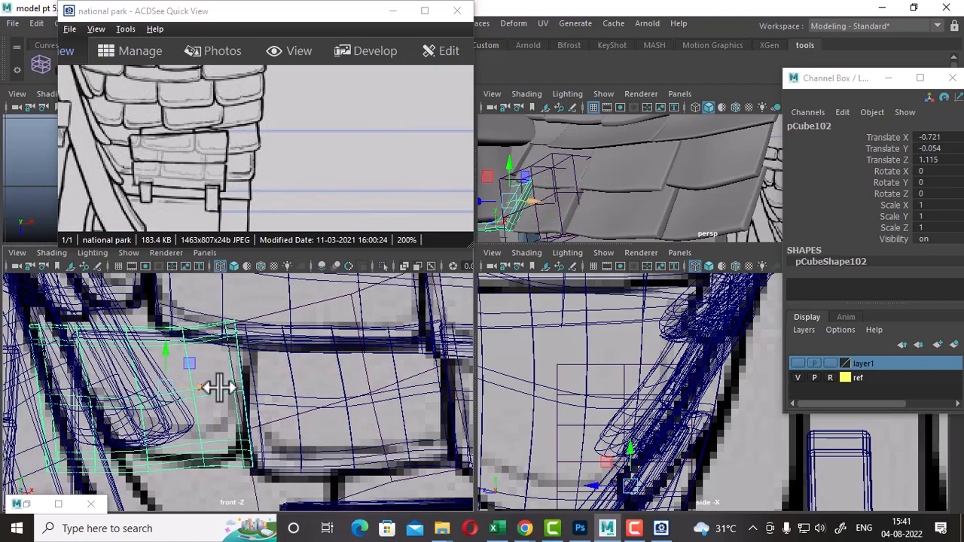
drag(174, 354, 174, 347)
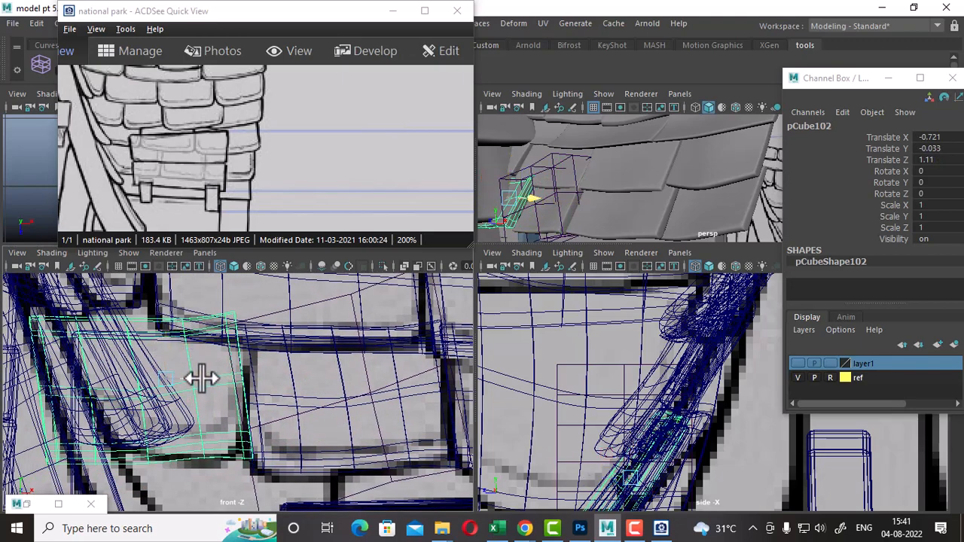
drag(201, 379, 196, 379)
alt+right_drag(201, 383, 242, 407)
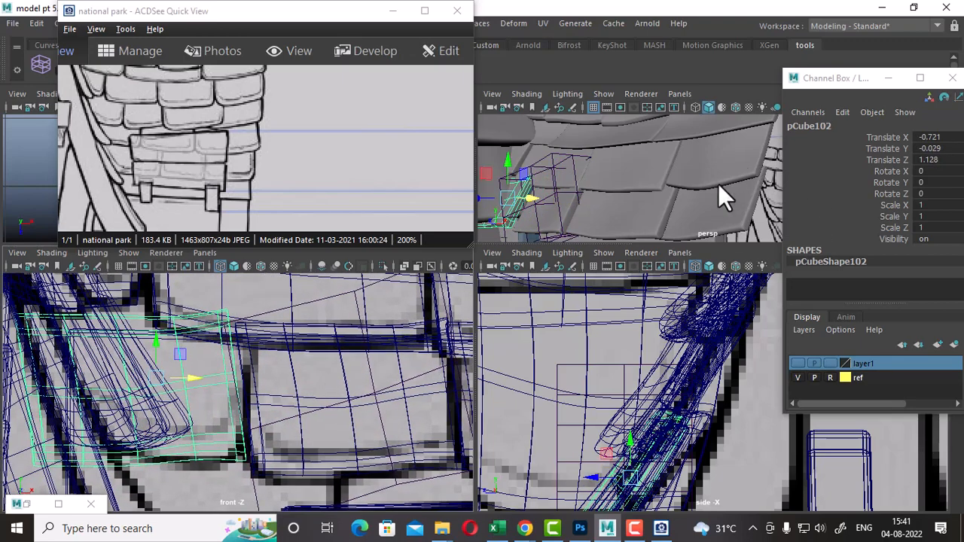
alt+drag(720, 184, 648, 180)
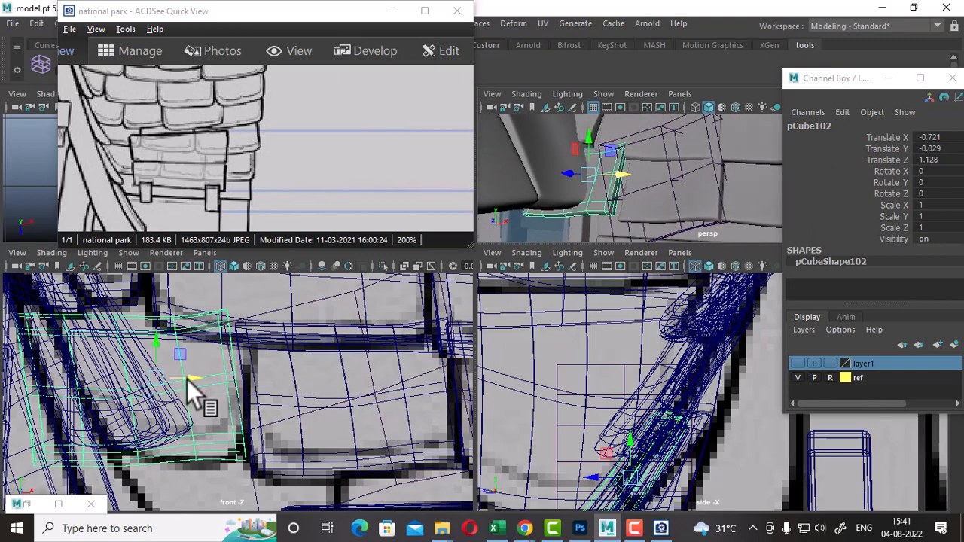
drag(187, 380, 194, 375)
alt+drag(725, 225, 588, 283)
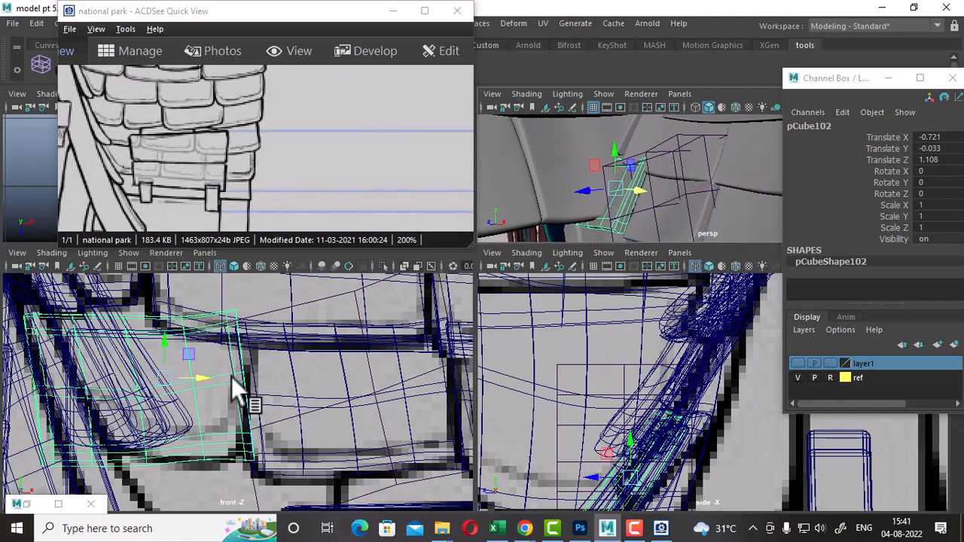
Step: In an enlarged perspective view, rotate the innermost tile to about 9.1 in Y and shift it to about Translate X -0.74
drag(593, 240, 608, 264)
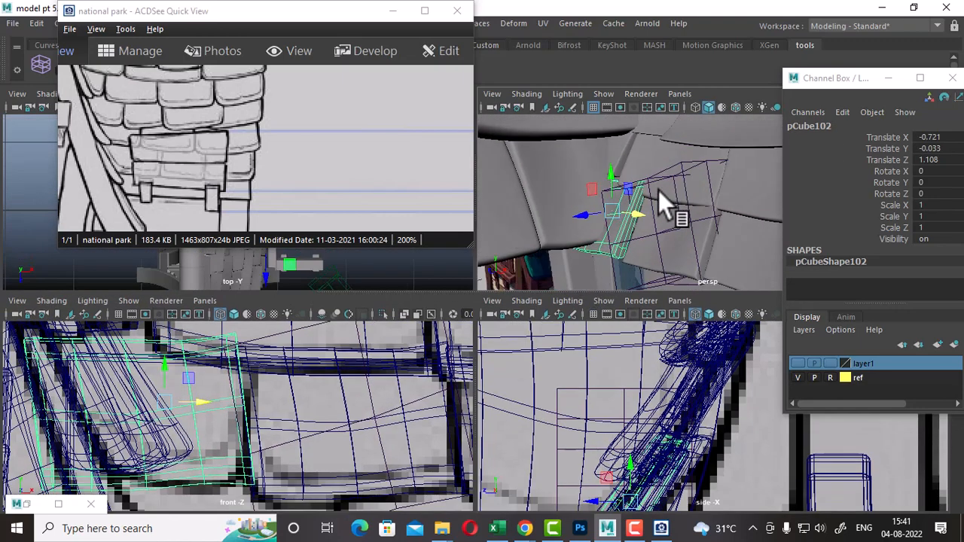
key(space)
alt+drag(577, 328, 538, 403)
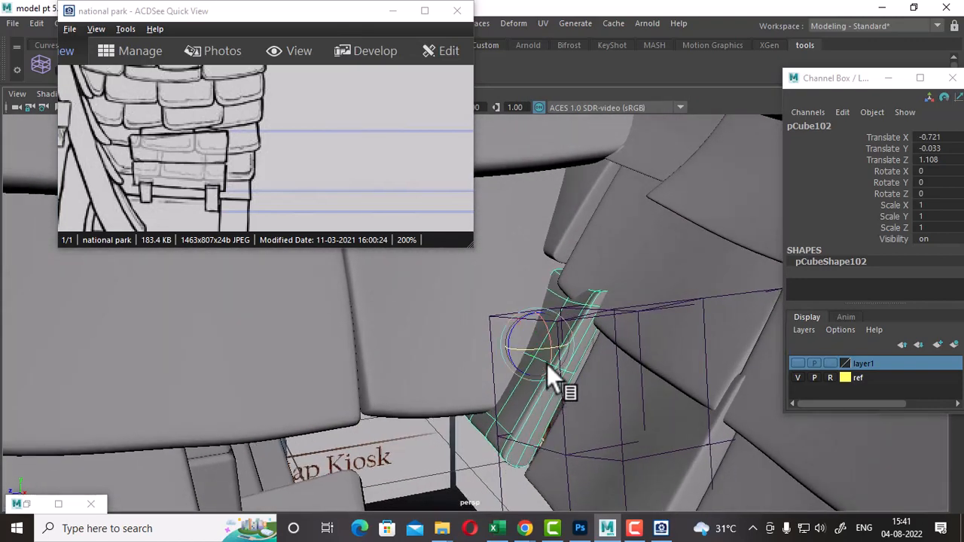
drag(520, 345, 537, 419)
key(w)
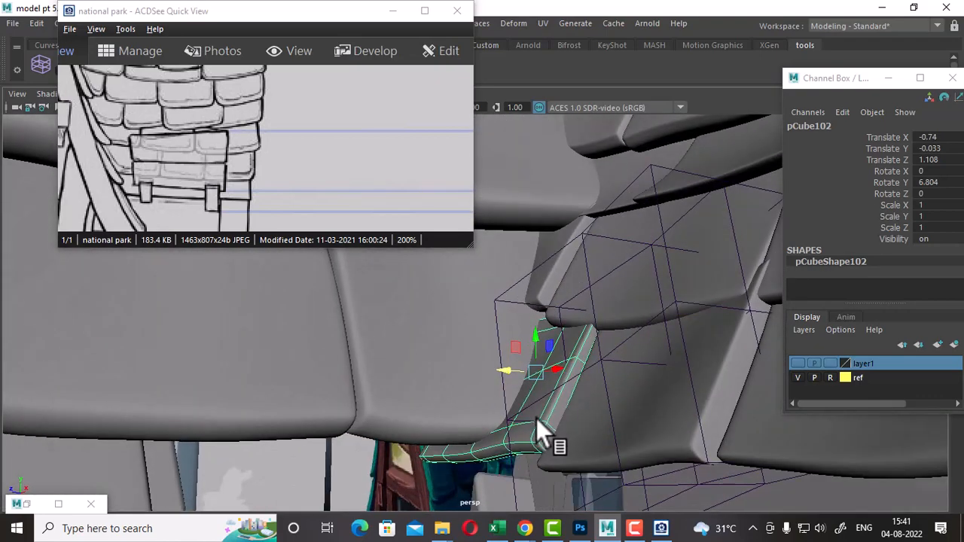
key(e)
drag(546, 361, 575, 380)
key(w)
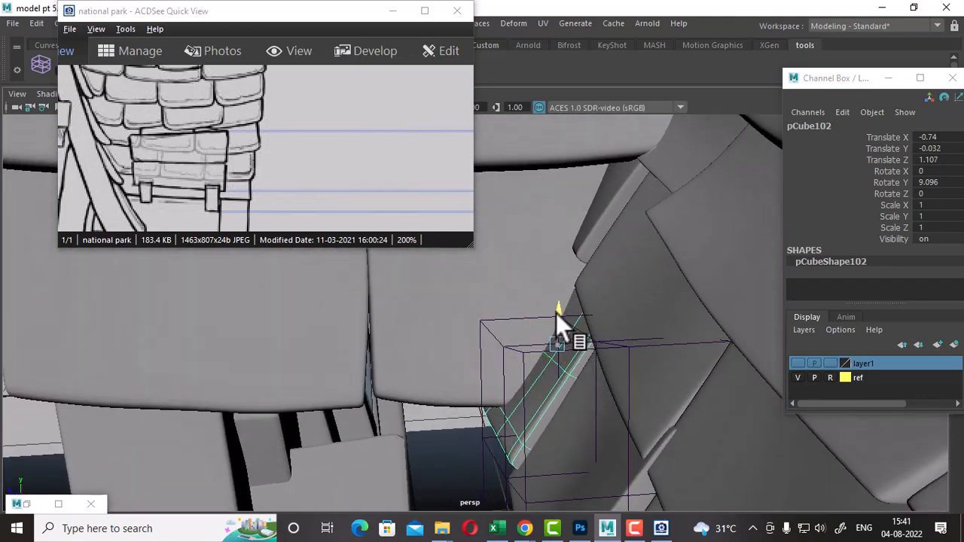
alt+drag(555, 324, 593, 417)
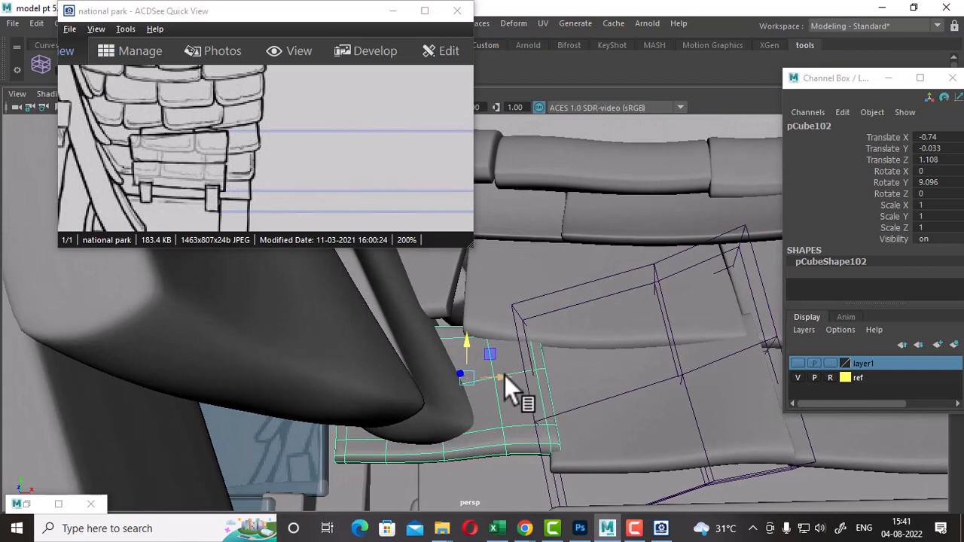
Step: Move the innermost tile to about Translate Y -0.03, Z 1.125 and pull its side edge vertices toward the neighbouring tile
drag(505, 375, 495, 373)
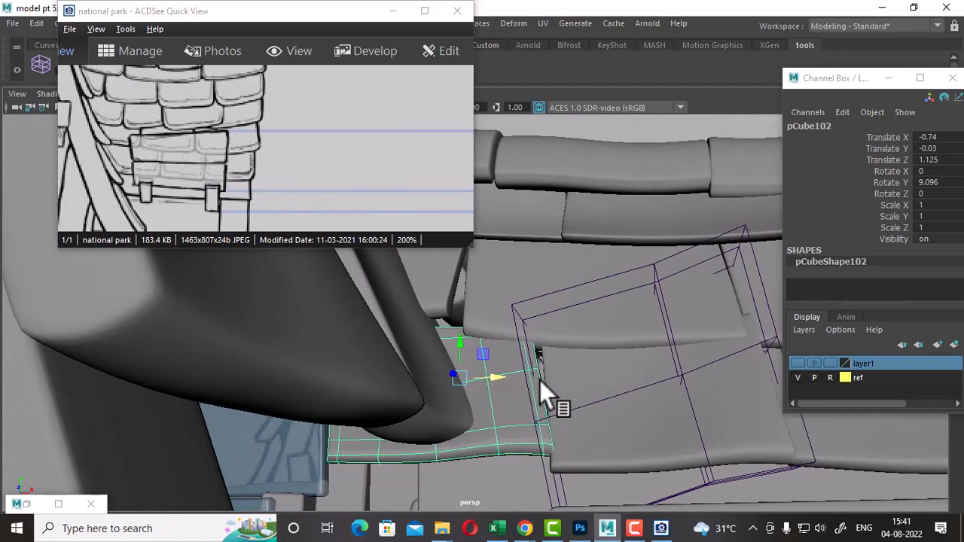
right_drag(517, 410, 449, 136)
drag(504, 378, 506, 376)
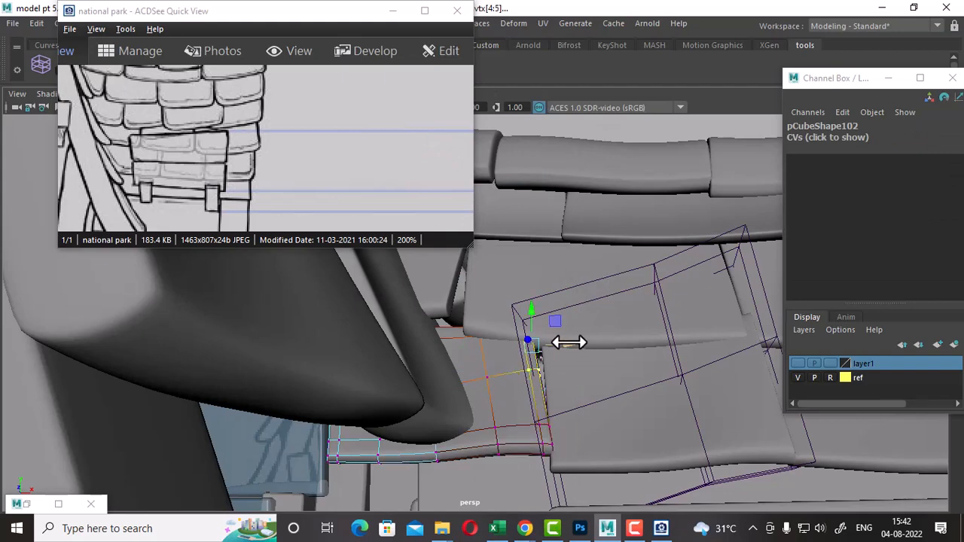
middle_drag(568, 343, 578, 343)
right_drag(497, 395, 597, 128)
Step: Adjust the edge vertices of the innermost tile in the row above so it tucks against the adjoining roof, and return to object mode
alt+drag(514, 403, 536, 295)
click(502, 285)
right_drag(527, 285, 424, 120)
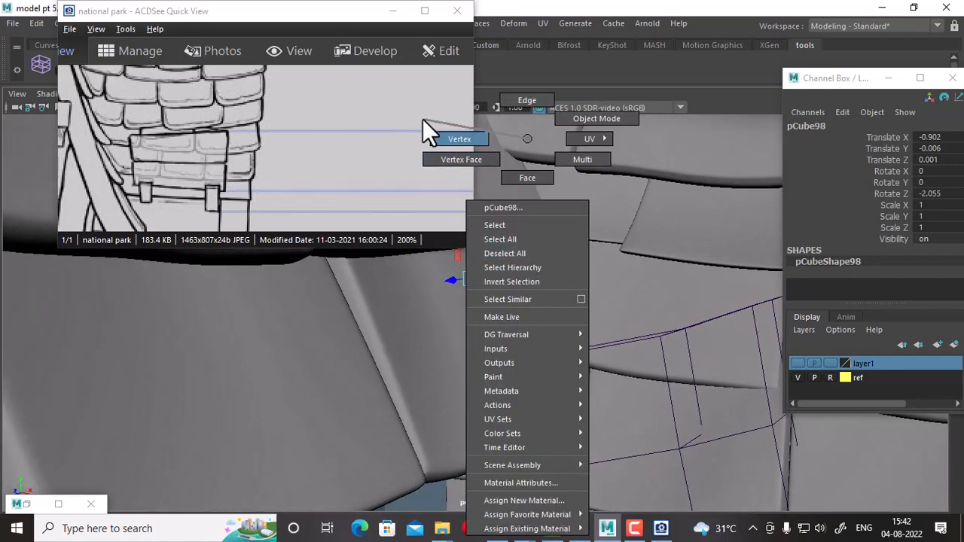
alt+drag(512, 324, 525, 304)
drag(323, 411, 324, 411)
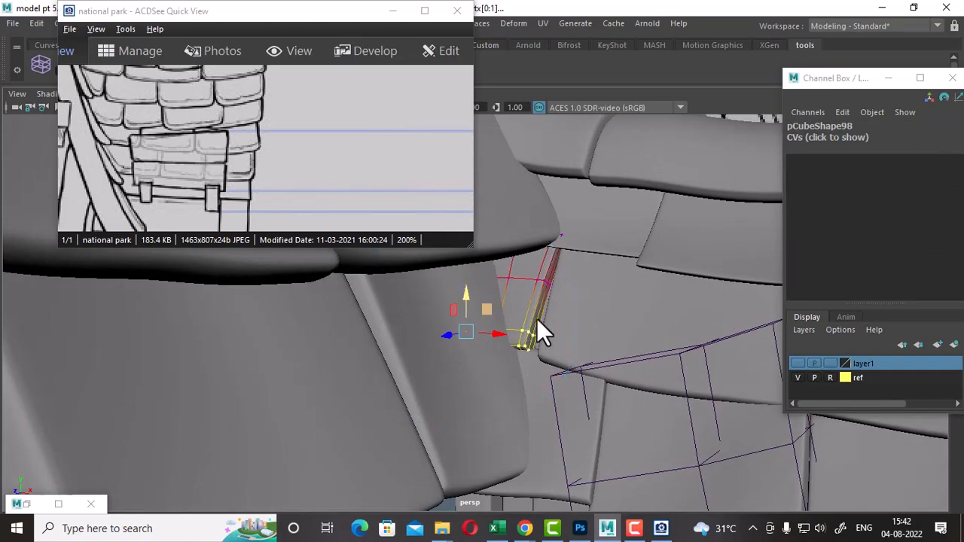
alt+drag(538, 333, 550, 291)
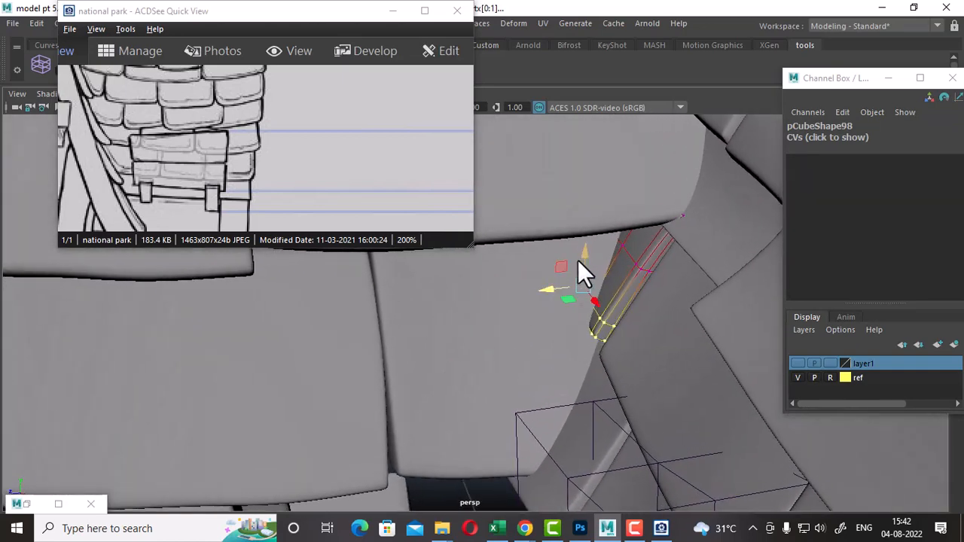
drag(585, 253, 584, 259)
alt+drag(550, 301, 571, 329)
drag(531, 305, 640, 316)
right_drag(571, 138, 639, 97)
Step: Enlarge the reference drawing and examine how the side roof's lower tile rows are laid out behind the boards
alt+drag(493, 198, 461, 377)
key(space)
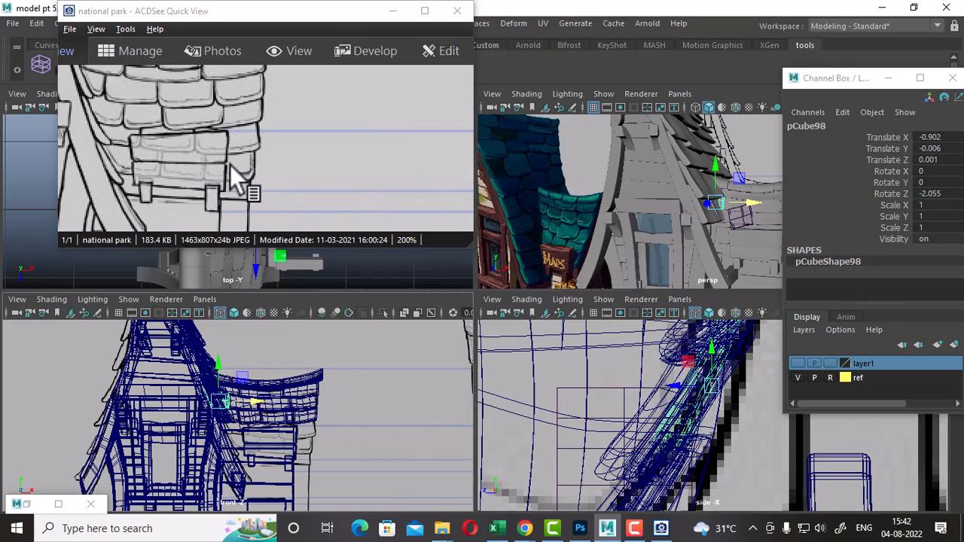
drag(228, 181, 236, 155)
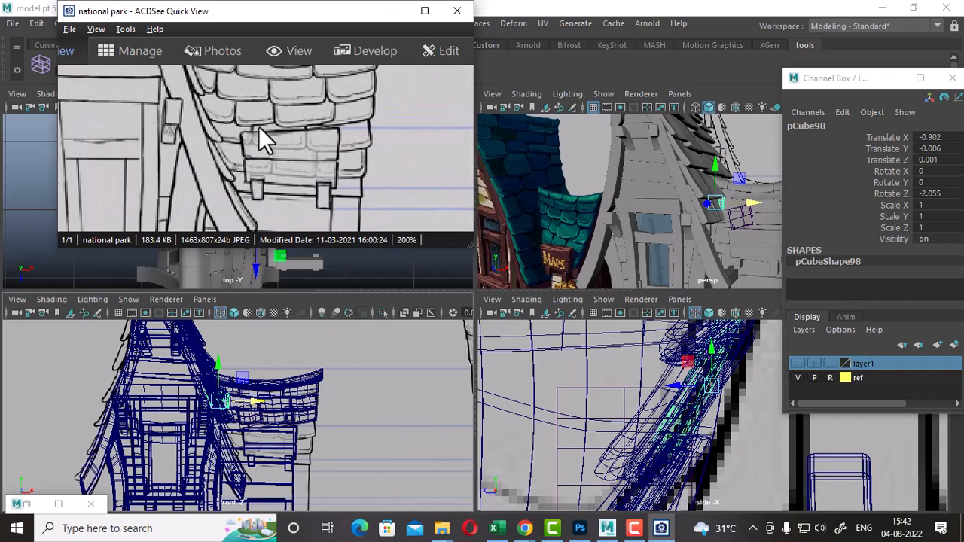
click(424, 10)
scroll(434, 211, up, 4)
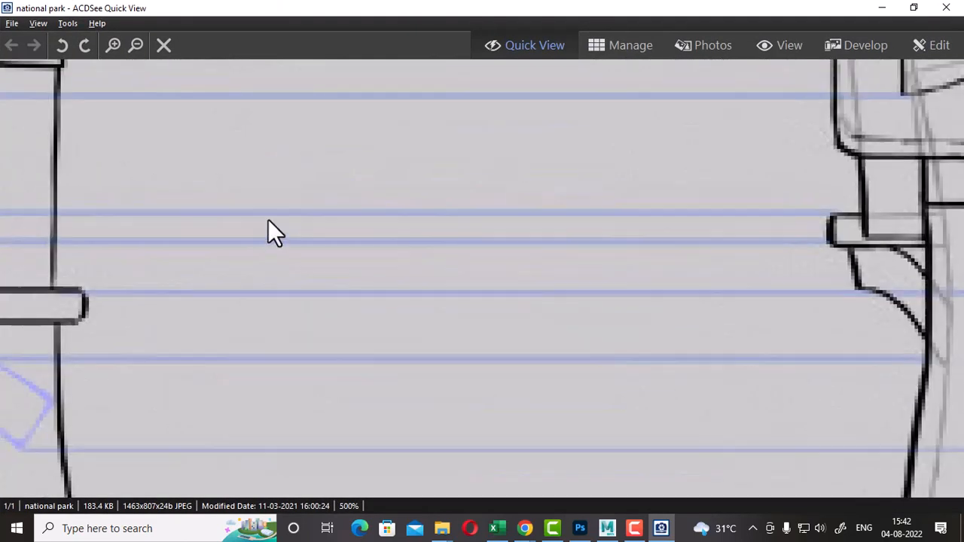
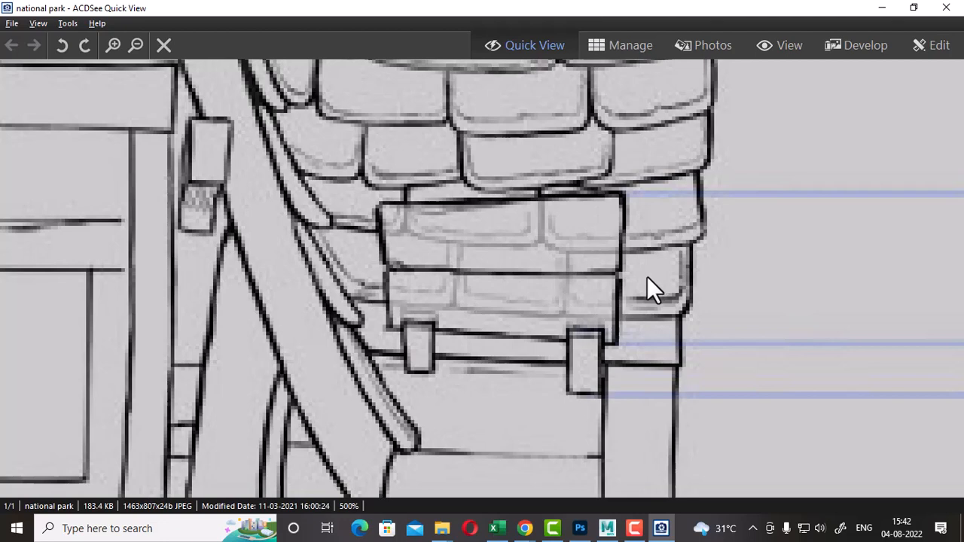
drag(492, 112, 526, 220)
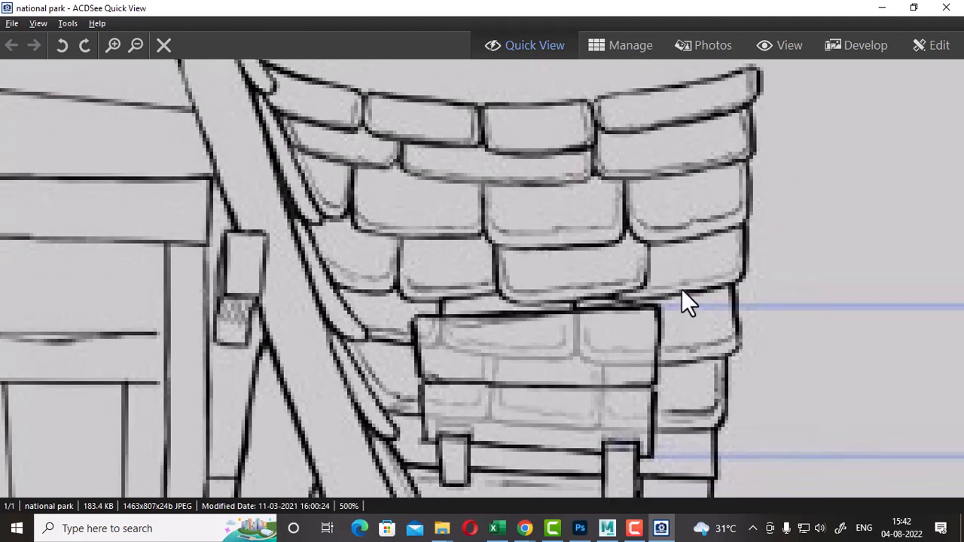
click(882, 7)
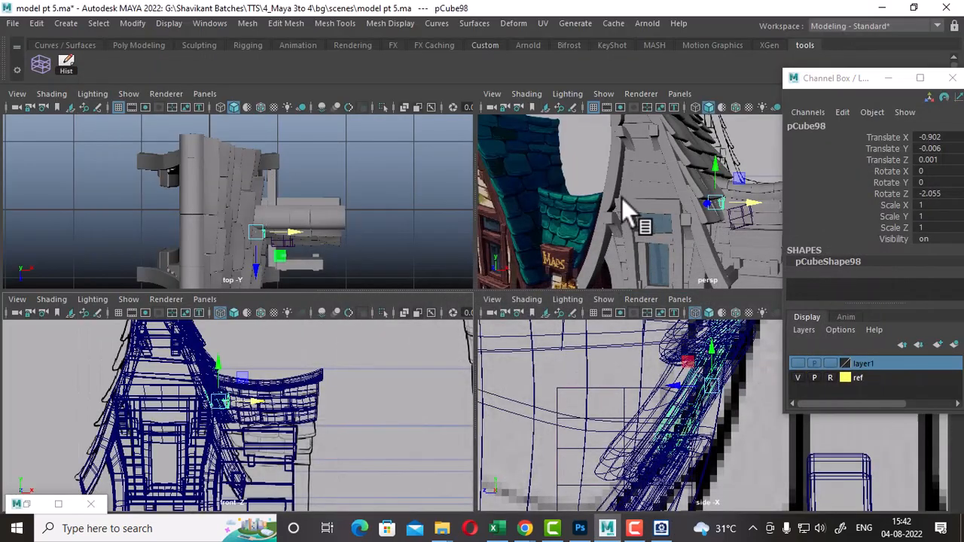
Step: Select the side roof's tiles, delete their construction history and save the scene
alt+drag(621, 198, 533, 300)
key(space)
drag(434, 244, 229, 421)
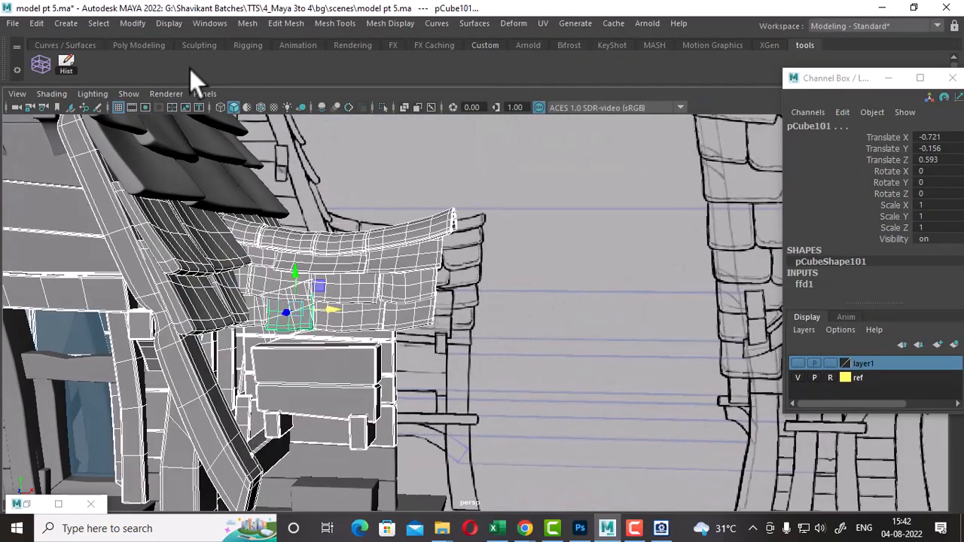
click(550, 249)
alt+drag(550, 250, 534, 499)
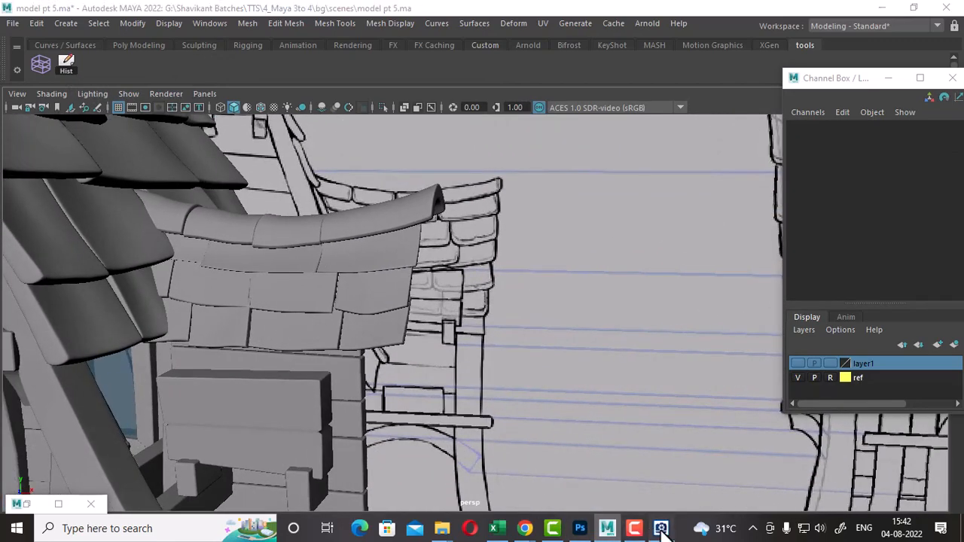
Step: Check the tile layout in the reference drawing and duplicate the tiles of the side roof's second-lowest row
click(661, 528)
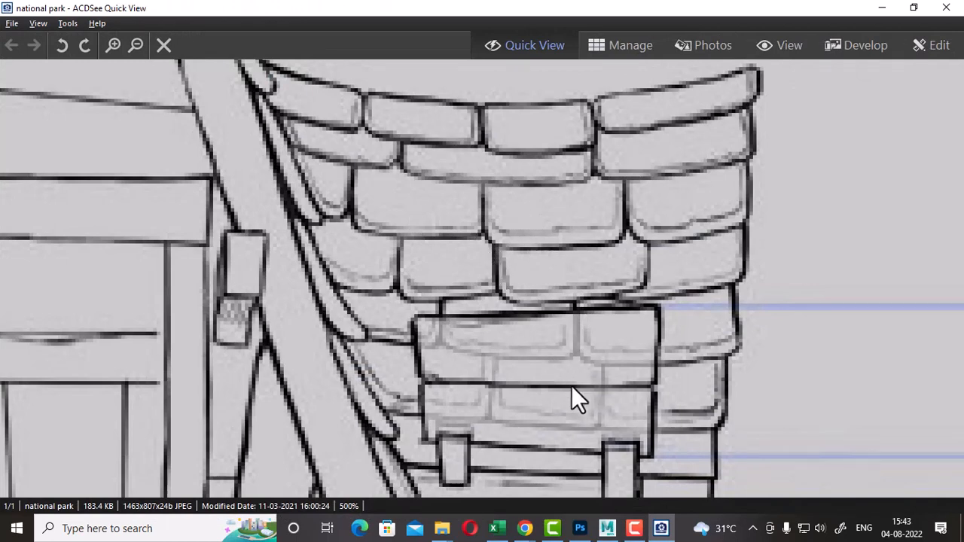
click(883, 8)
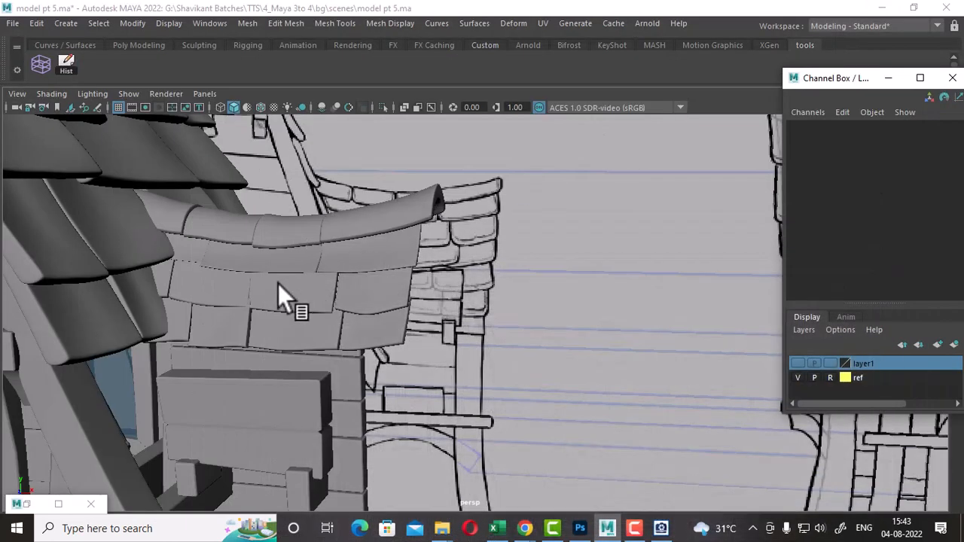
click(232, 287)
shift+click(353, 297)
alt+drag(354, 297, 473, 337)
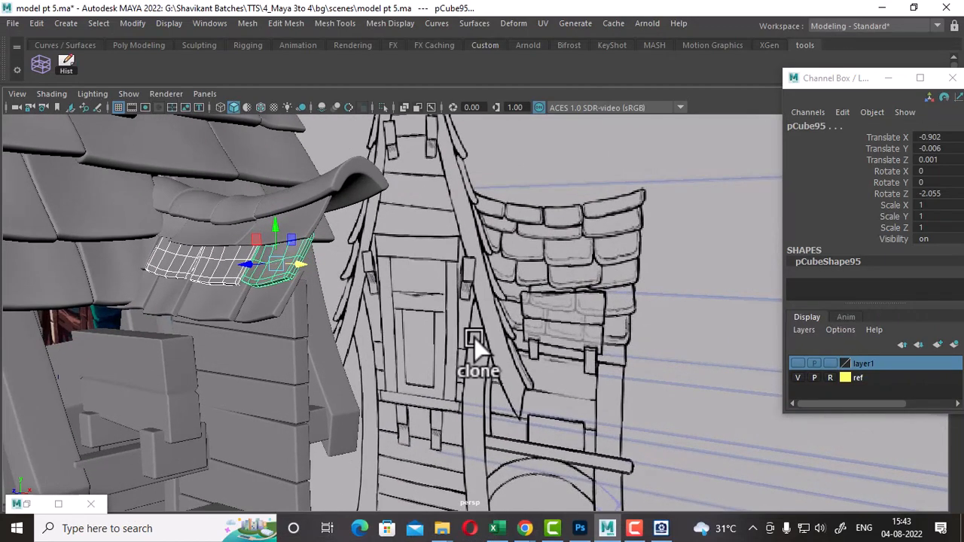
key(ctrl+d)
alt+drag(411, 355, 432, 319)
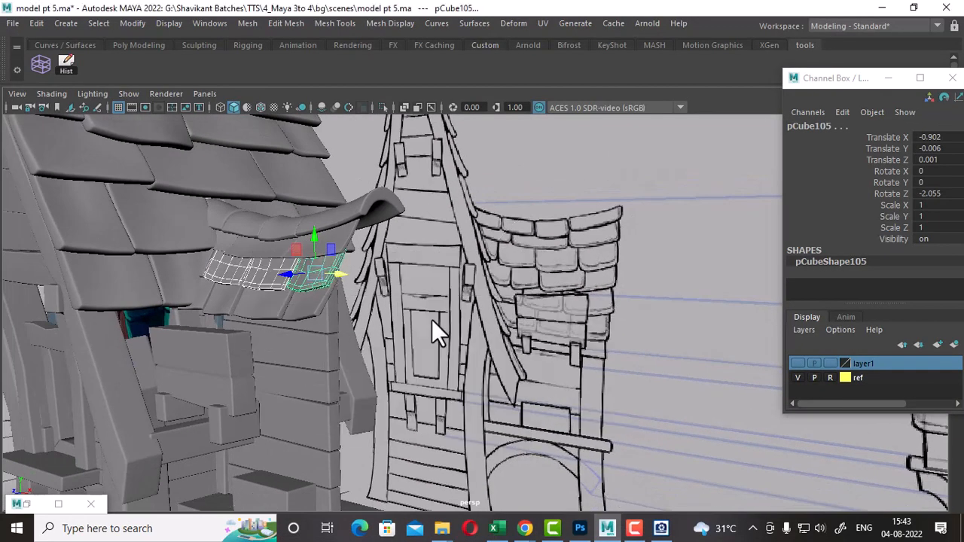
Step: Move the duplicated tiles below the lowest row, placing the outer copy at about Translate X -0.658, Y -0.579, Z 0.113
key(space)
alt+right_drag(745, 475, 669, 461)
scroll(669, 461, up, 1)
alt+middle_drag(667, 383, 665, 417)
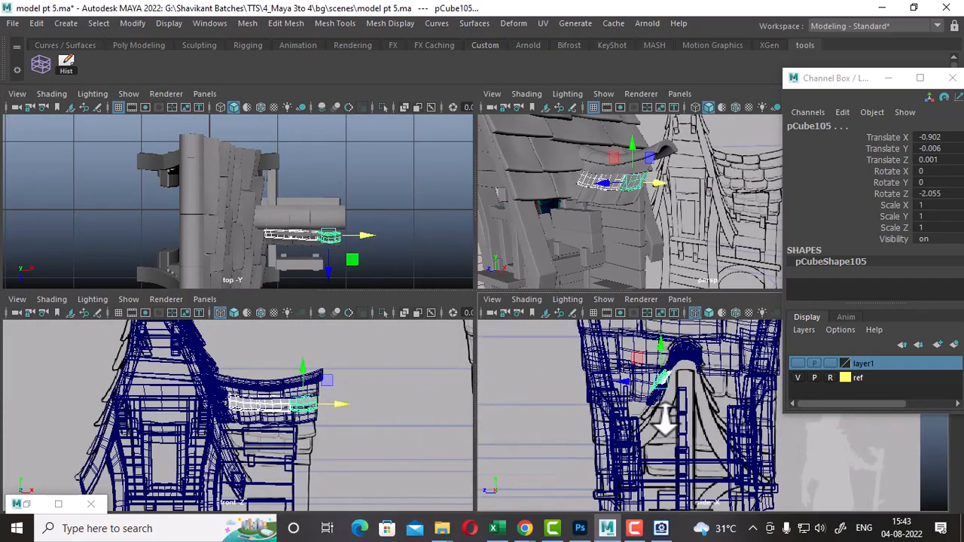
scroll(665, 418, up, 3)
drag(631, 368, 614, 418)
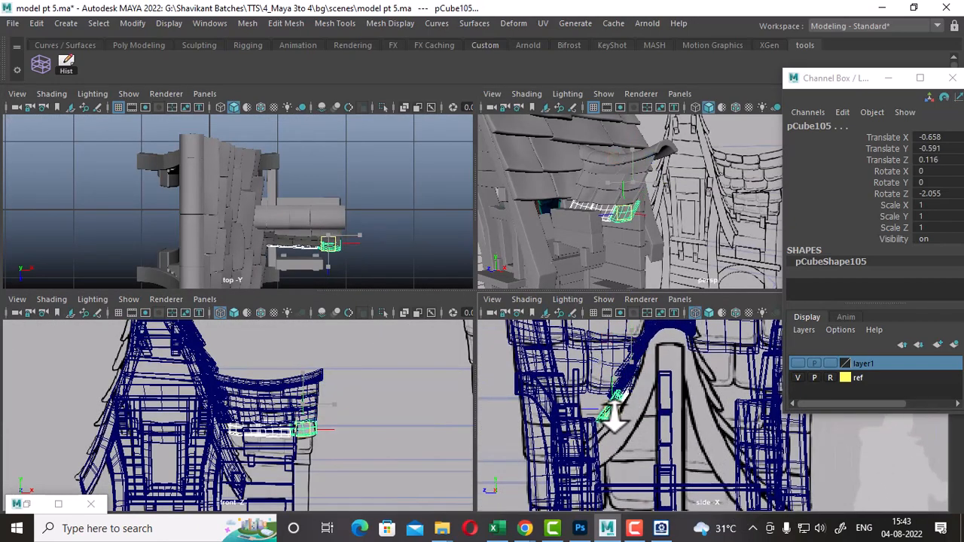
scroll(341, 478, up, 2)
scroll(341, 479, up, 4)
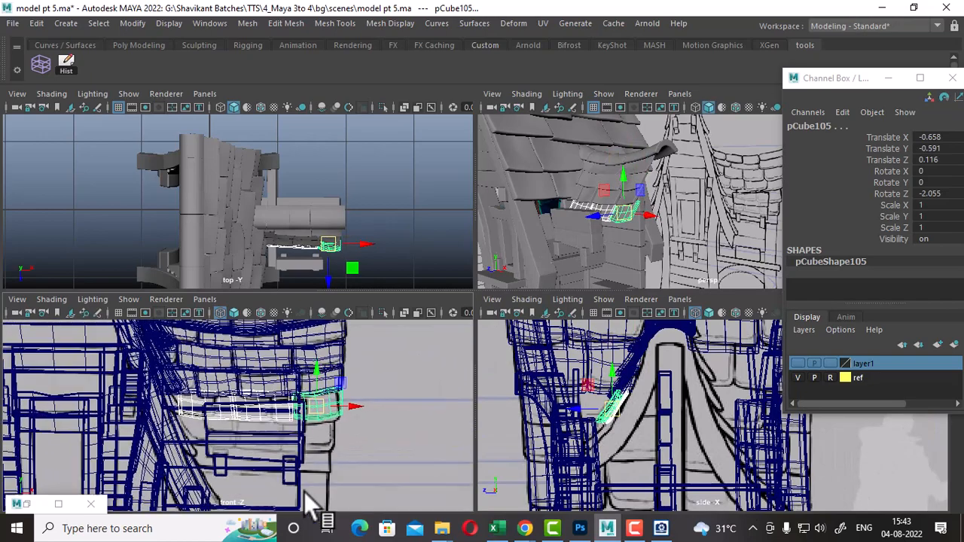
mouse_move(351, 368)
mouse_down()
mouse_move(351, 382)
mouse_move(356, 365)
mouse_up()
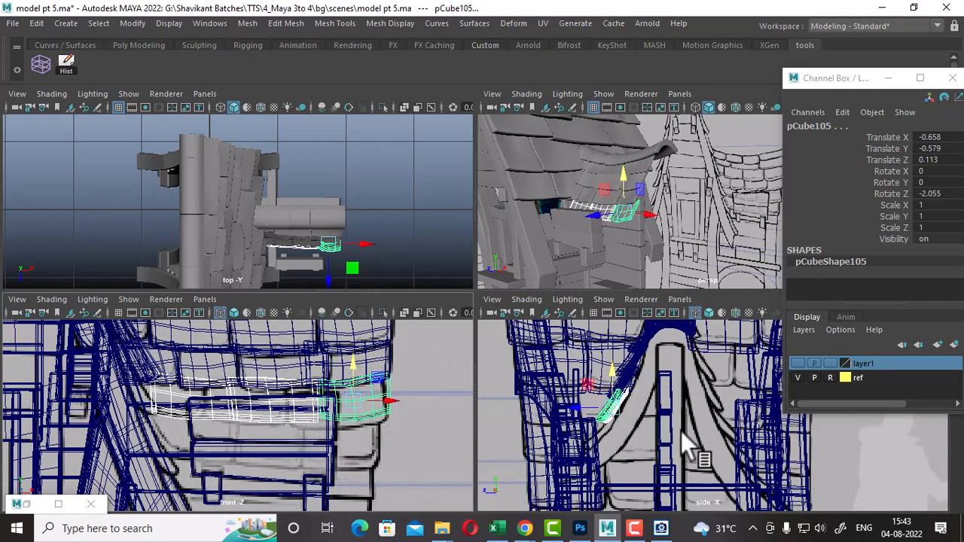
Step: Compare the new bottom tile row with the reference drawings in the side, perspective and front views
scroll(681, 431, up, 3)
alt+middle_drag(640, 424, 681, 450)
scroll(673, 200, up, 3)
alt+drag(673, 211, 665, 234)
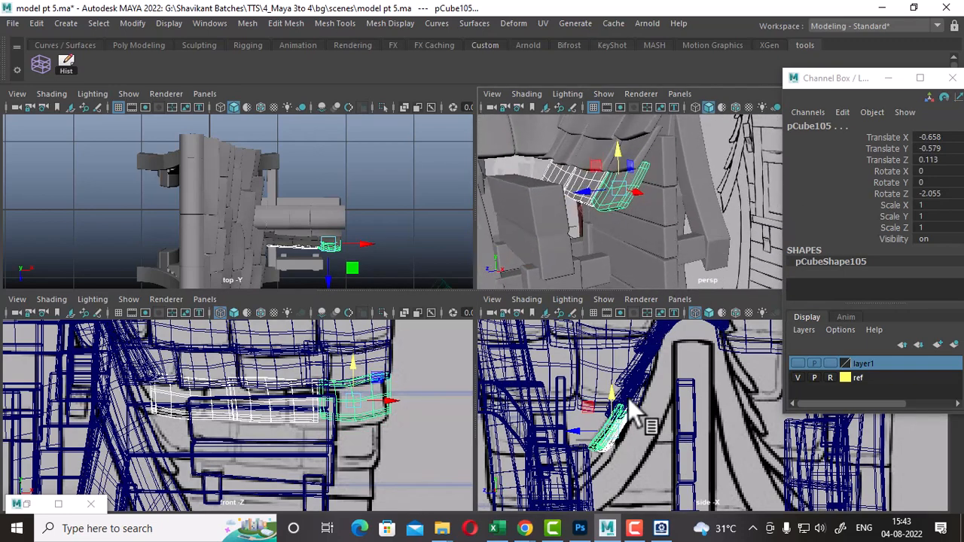
scroll(275, 442, up, 1)
scroll(646, 189, up, 3)
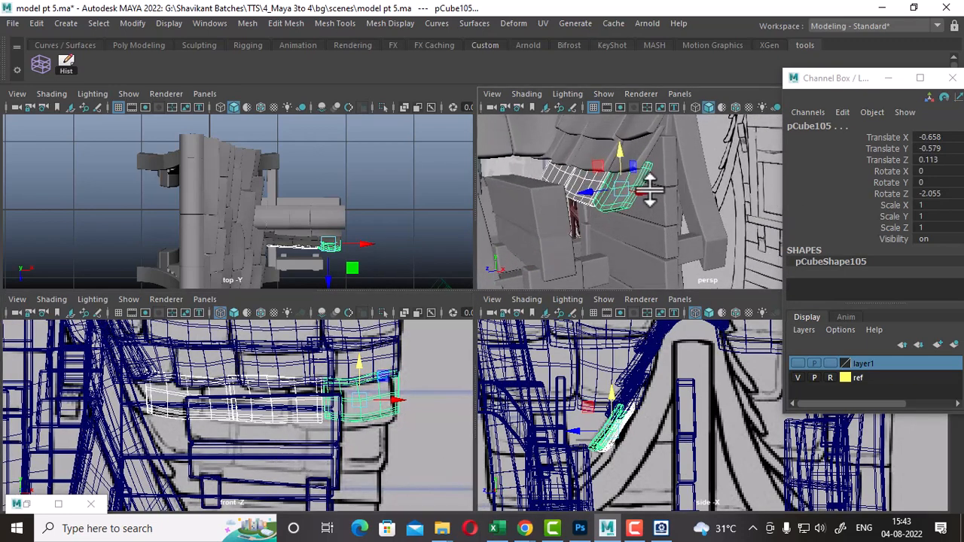
scroll(271, 467, up, 2)
scroll(264, 448, up, 1)
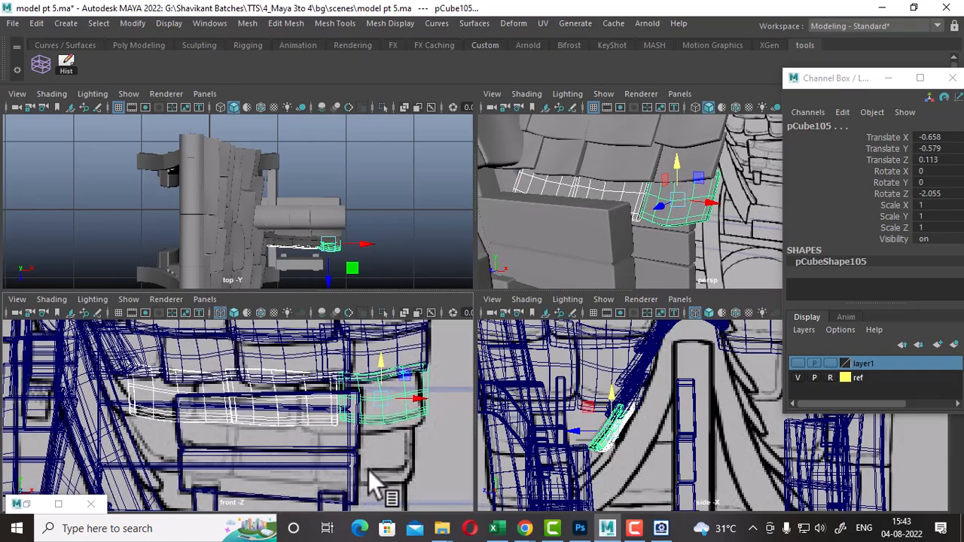
scroll(395, 426, up, 2)
scroll(410, 441, up, 1)
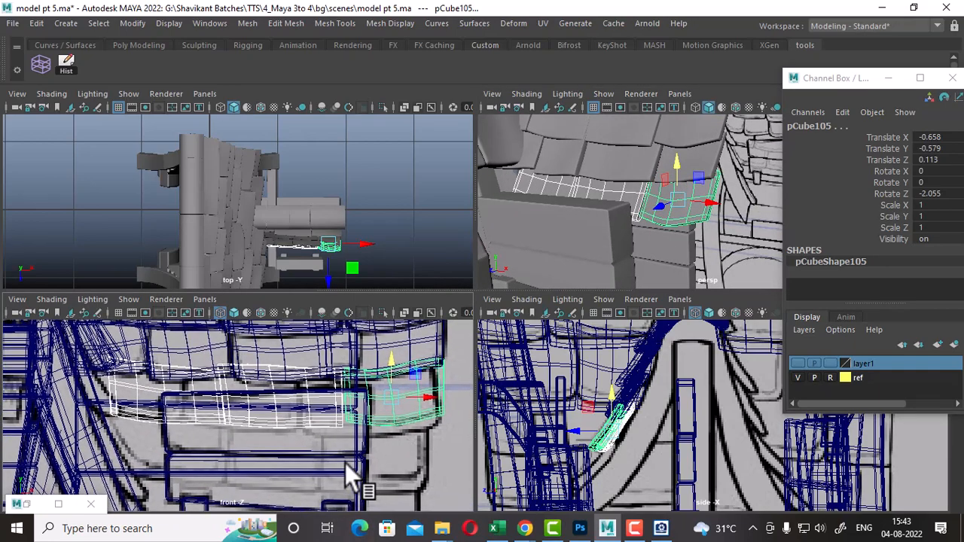
scroll(345, 459, up, 1)
Step: Hide the two signboard planks and the three wall planks that obstruct the new tile row and the reference
click(297, 444)
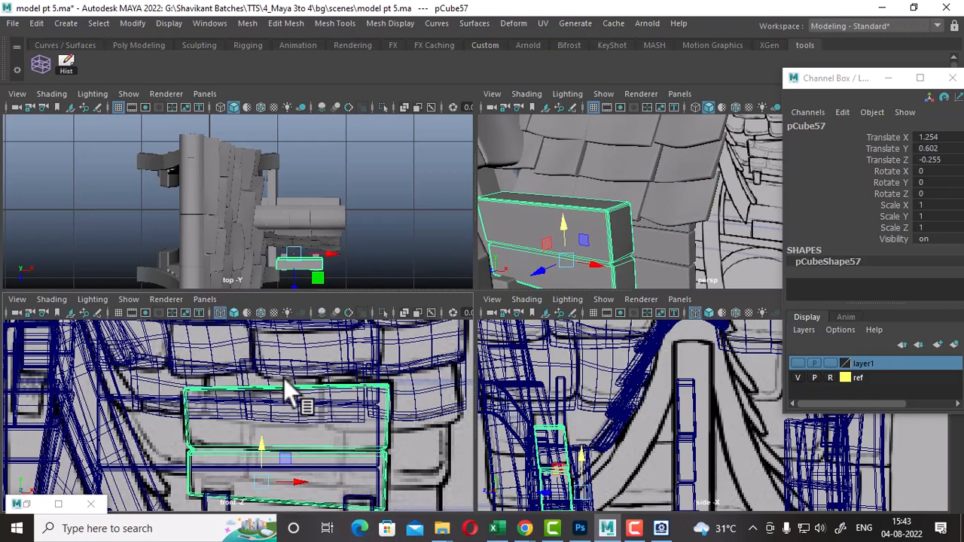
key(ctrl+h)
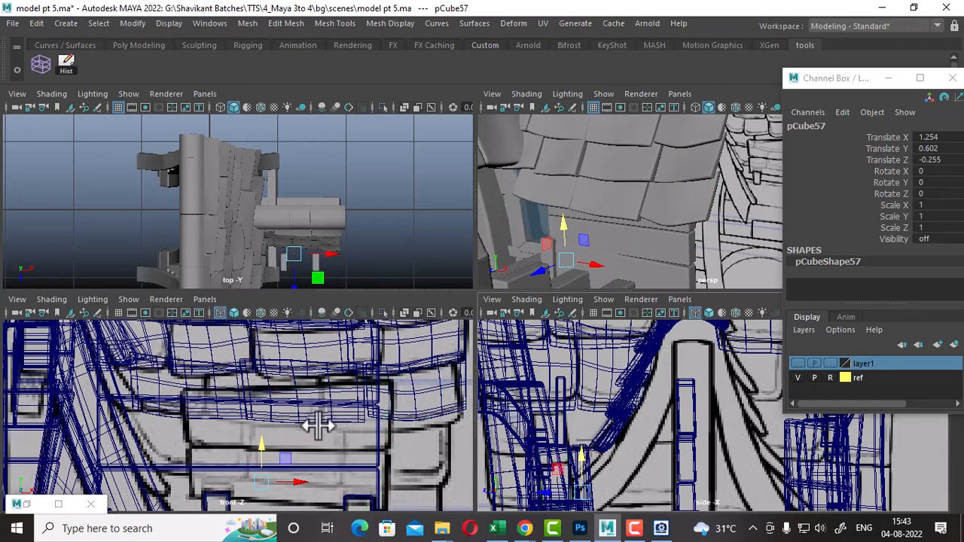
click(303, 421)
scroll(306, 425, up, 2)
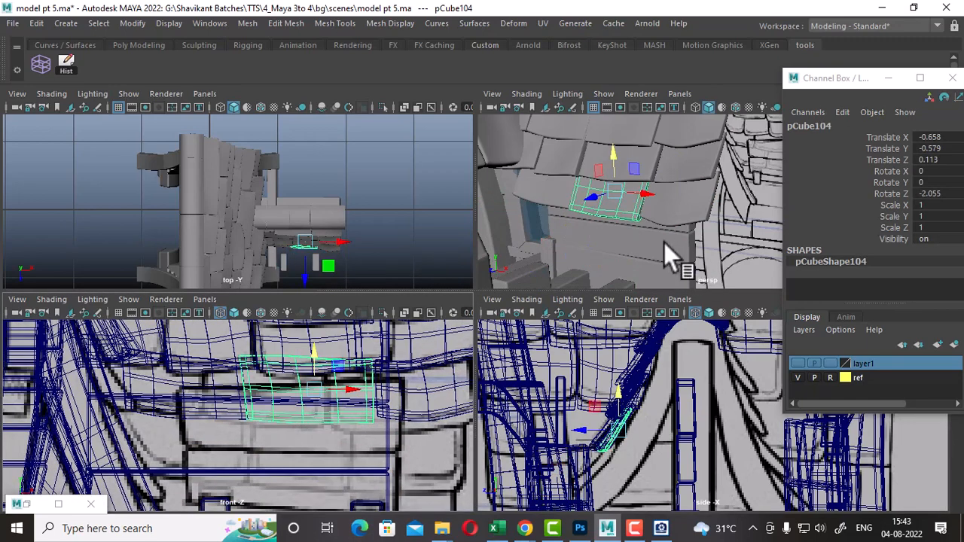
click(690, 235)
alt+drag(691, 235, 622, 229)
shift+click(660, 198)
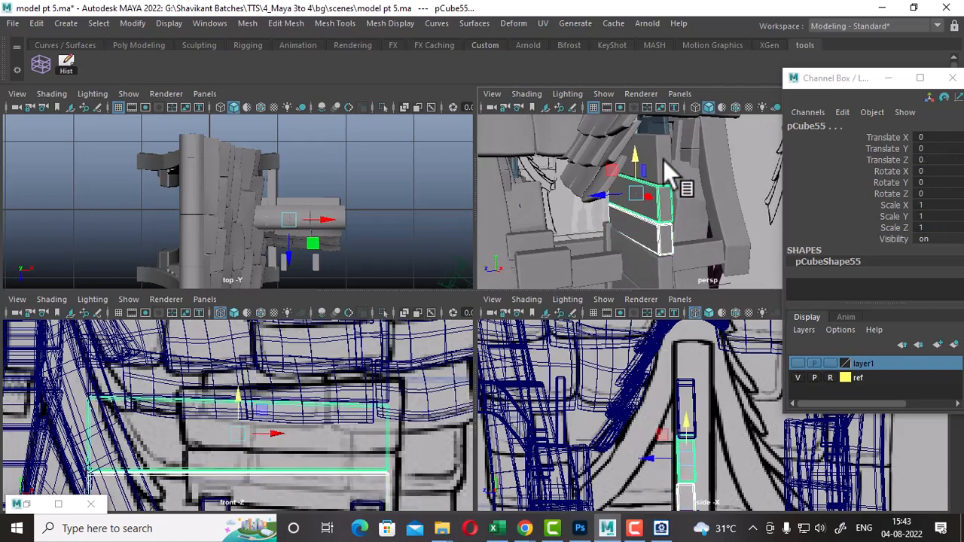
shift+click(663, 160)
key(ctrl+h)
Step: Frame the new middle tile in the front view and place the reference image over the top view, showing the same tiles
click(315, 432)
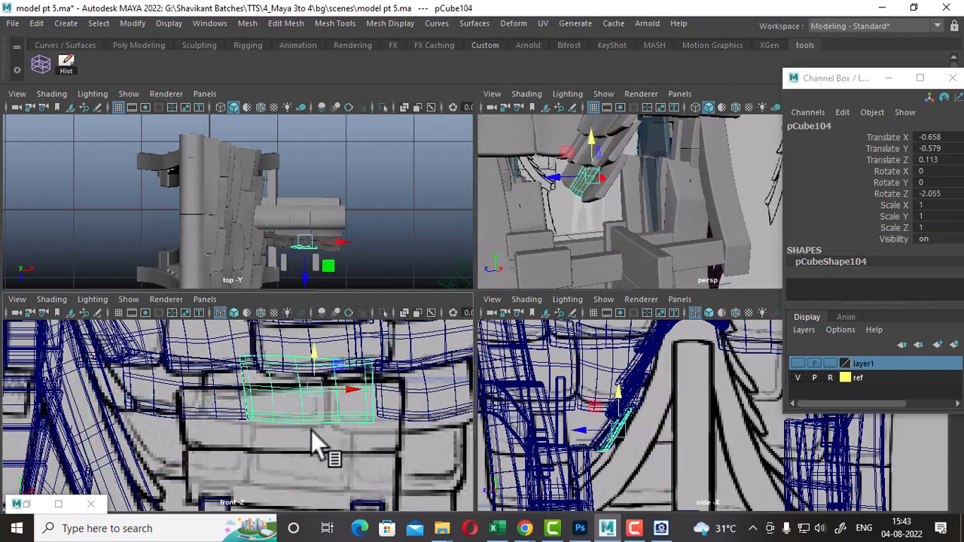
alt+middle_drag(311, 430, 248, 447)
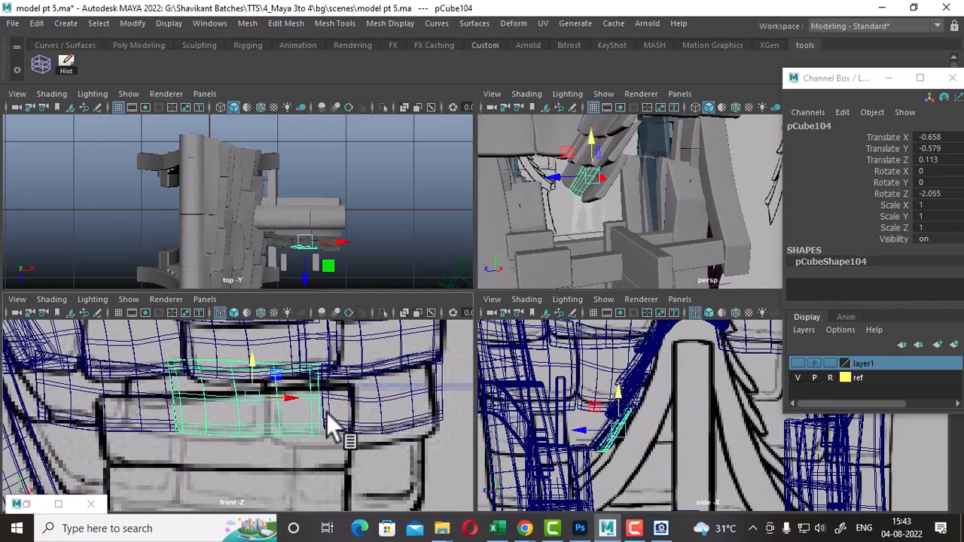
click(662, 528)
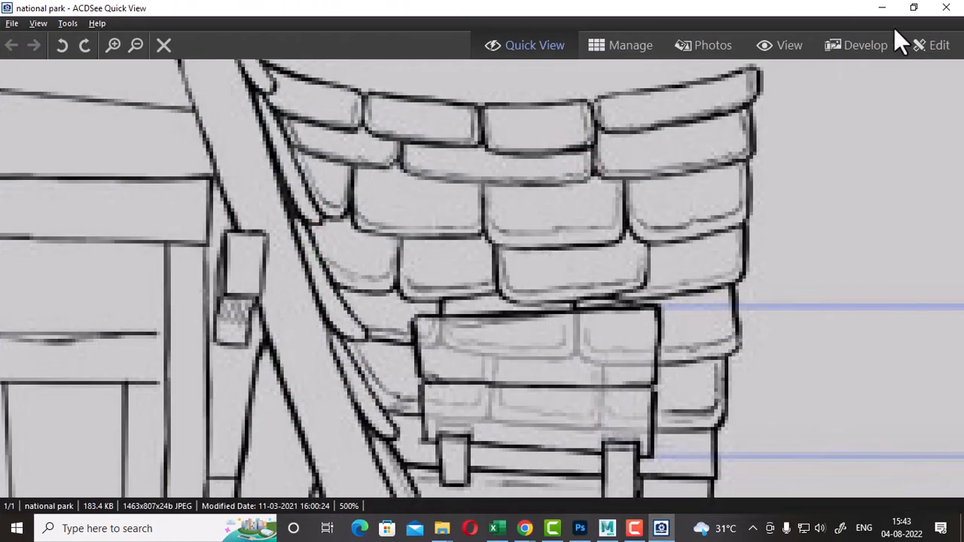
click(916, 9)
drag(192, 151, 286, 162)
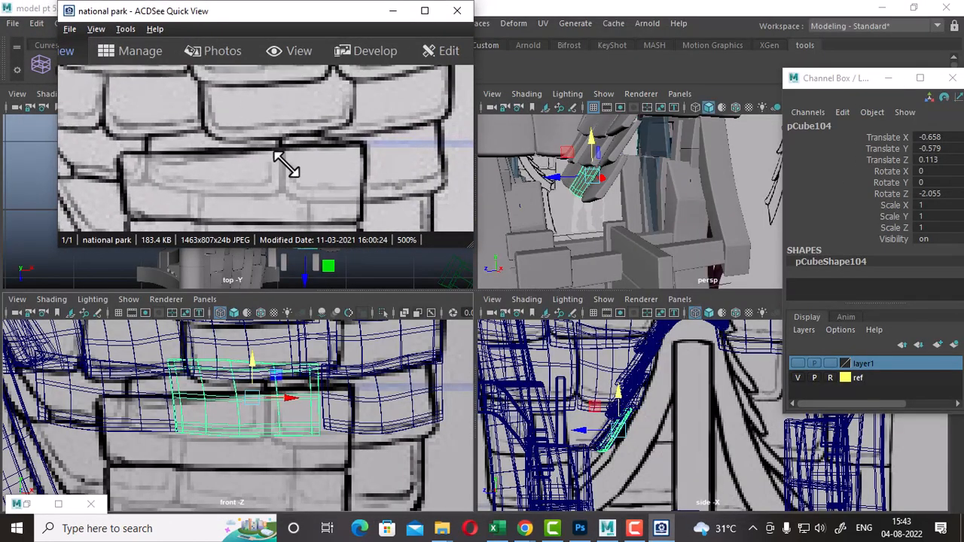
Step: Move the middle tile of the bottom row toward the building against the inner tile, at about Translate Y -0.529, Z 0.371
click(383, 428)
scroll(336, 426, up, 1)
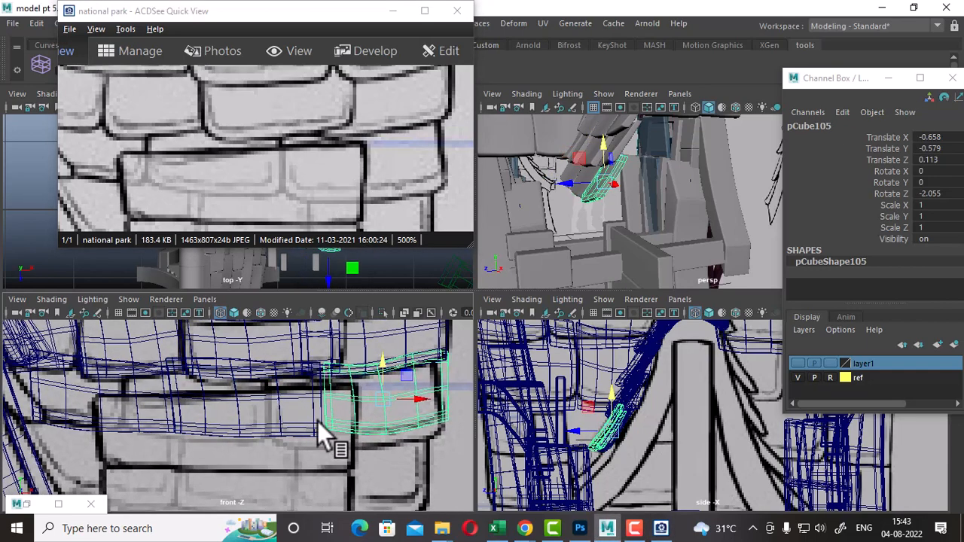
alt+middle_drag(318, 422, 376, 429)
click(290, 438)
click(158, 430)
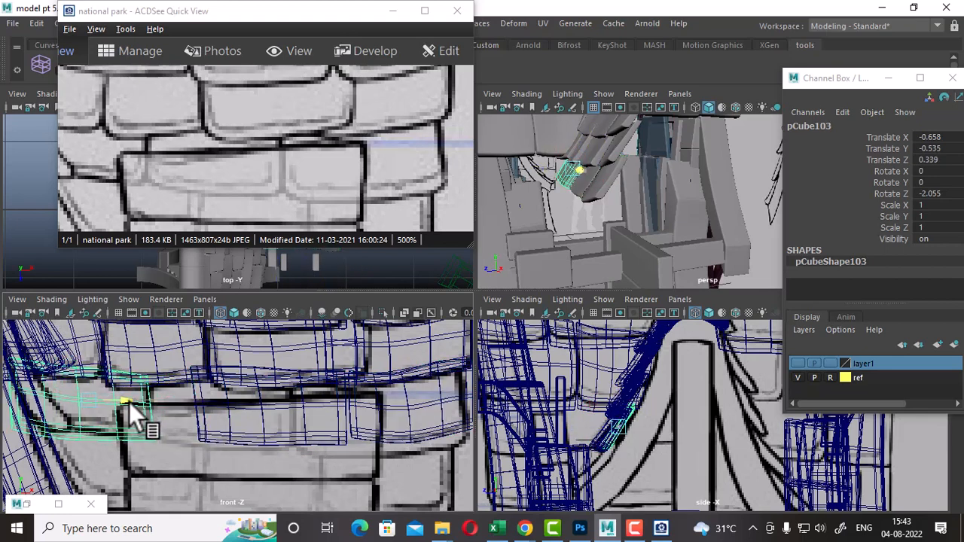
click(309, 413)
drag(310, 411, 262, 413)
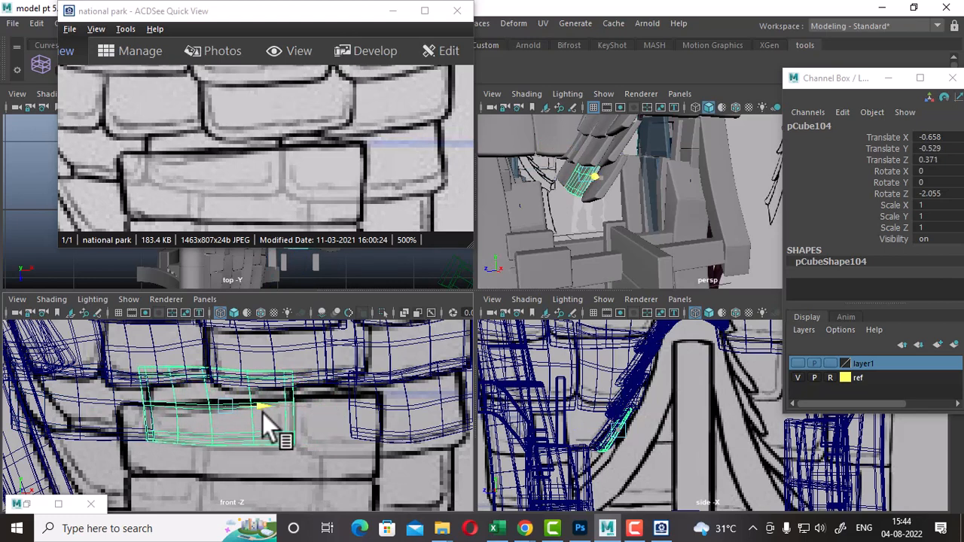
Step: Add a lattice to the bottom row's outer tile and shift its inner and middle point columns toward the middle tile to widen it
click(386, 429)
click(394, 442)
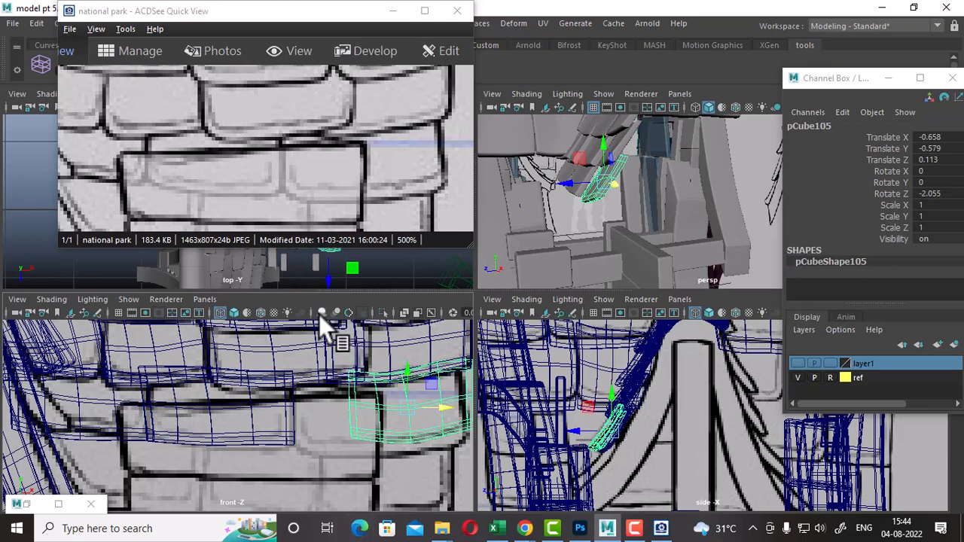
drag(230, 11, 359, 33)
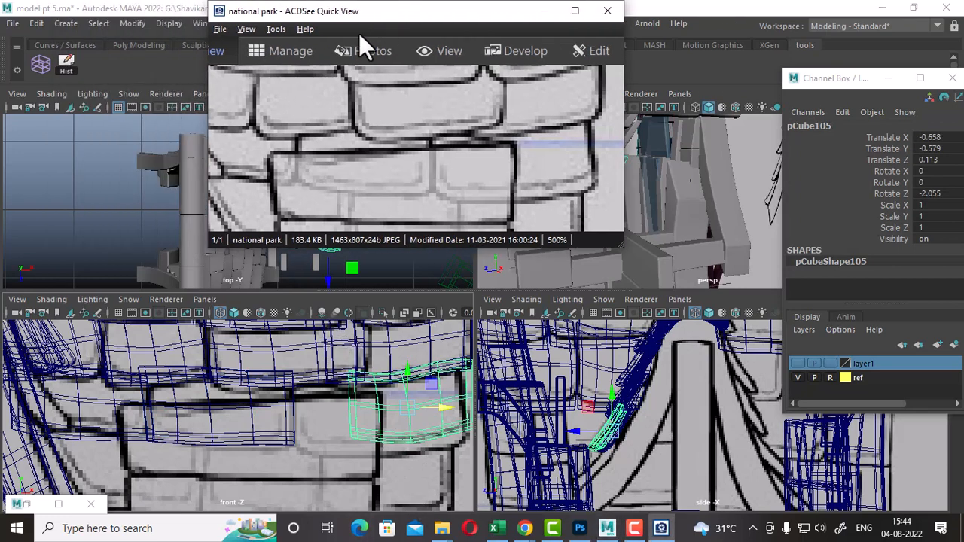
click(41, 64)
right_drag(366, 394, 293, 142)
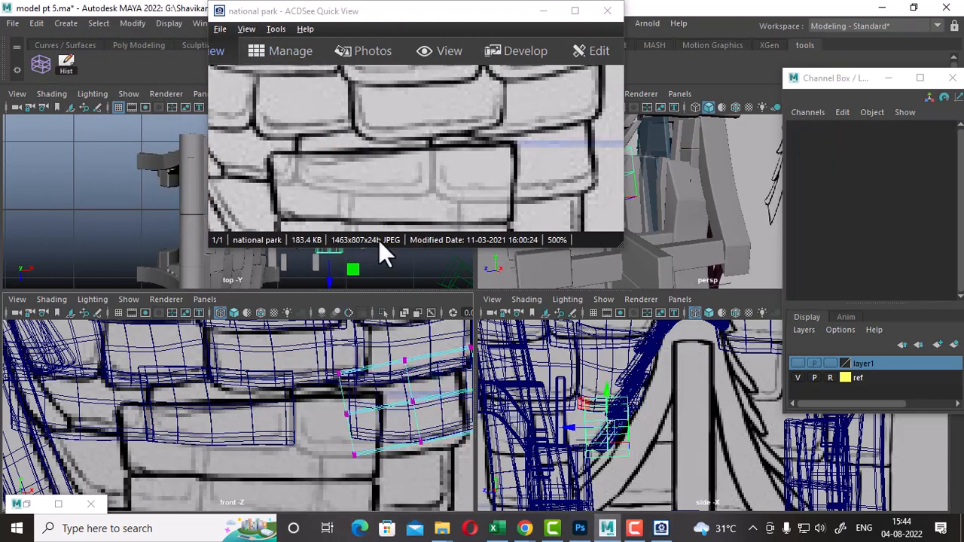
drag(301, 361, 379, 512)
drag(360, 436, 305, 431)
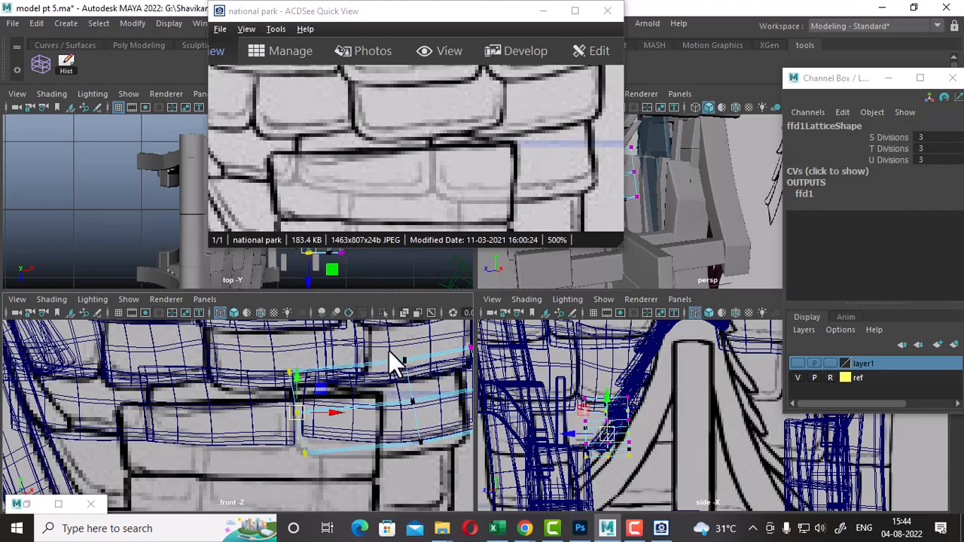
drag(390, 352, 448, 479)
drag(417, 402, 399, 402)
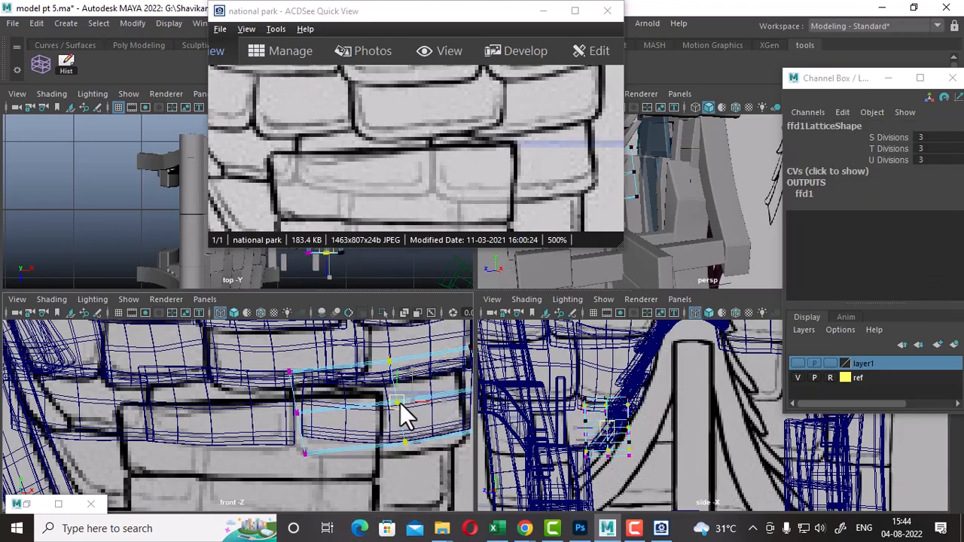
drag(330, 349, 273, 471)
drag(302, 413, 295, 413)
Step: Adjust the lower lattice points of the outer tile so its bottom edge follows the reference curve
drag(331, 496, 293, 442)
alt+middle_drag(356, 415, 314, 391)
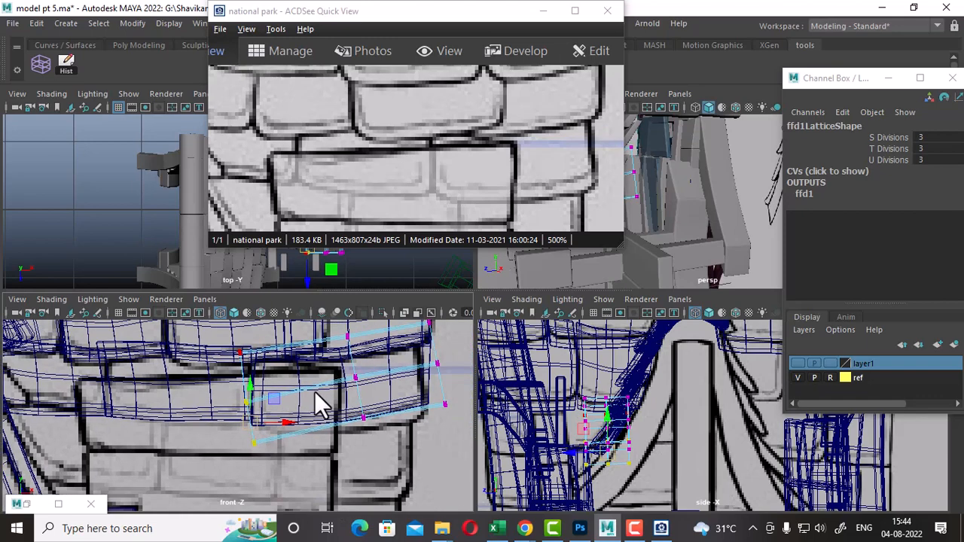
alt+right_drag(315, 393, 406, 428)
drag(387, 428, 389, 429)
drag(387, 416, 389, 420)
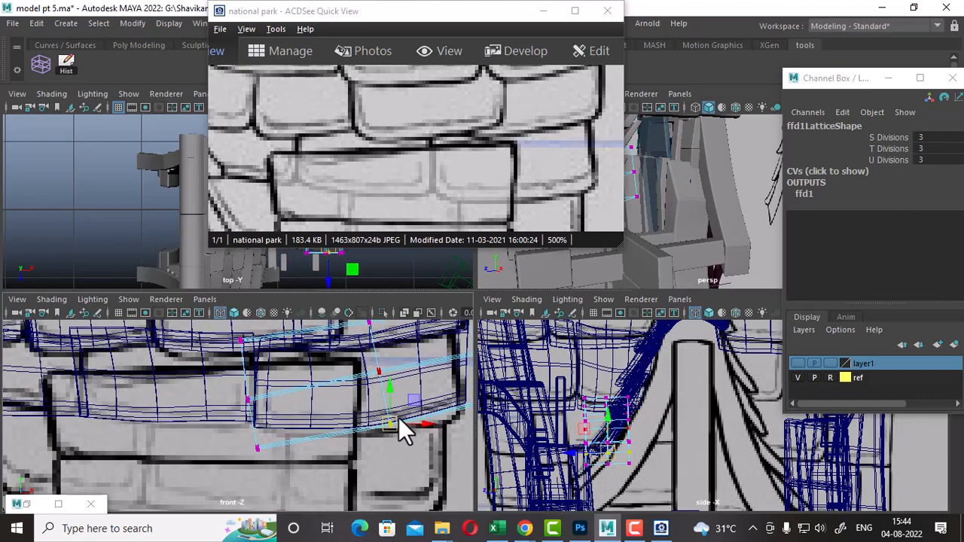
alt+middle_drag(401, 417, 290, 446)
drag(378, 427, 357, 447)
drag(376, 408, 366, 421)
drag(403, 483, 360, 451)
alt+middle_drag(275, 465, 379, 448)
Step: Add a lattice to the bottom row's inner tile and raise its lower lattice points in the front view
click(162, 433)
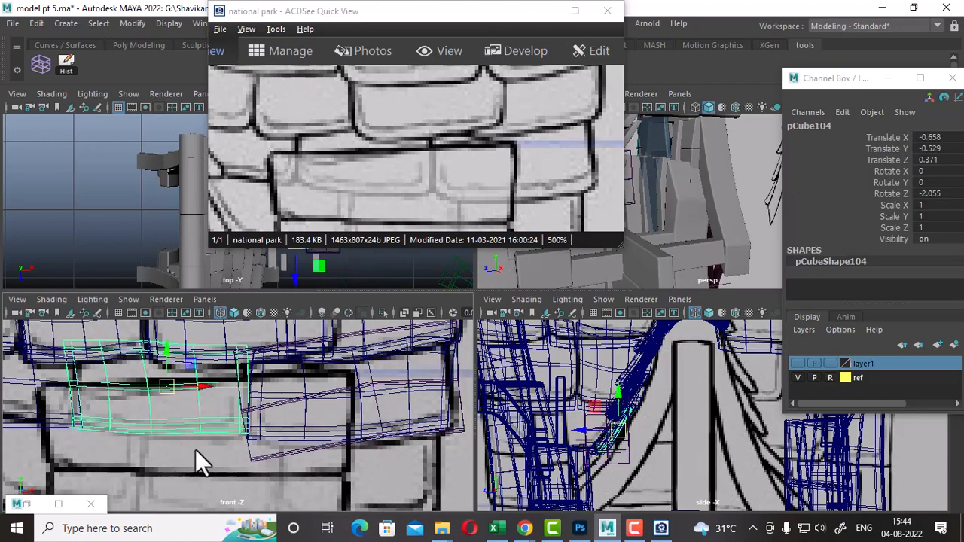
alt+middle_drag(195, 449, 290, 459)
click(142, 432)
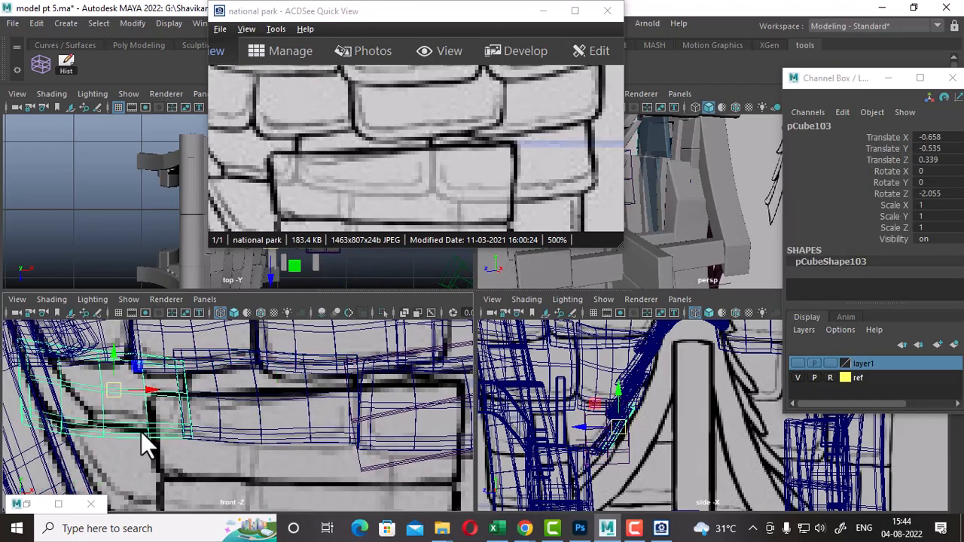
alt+middle_drag(137, 427, 184, 441)
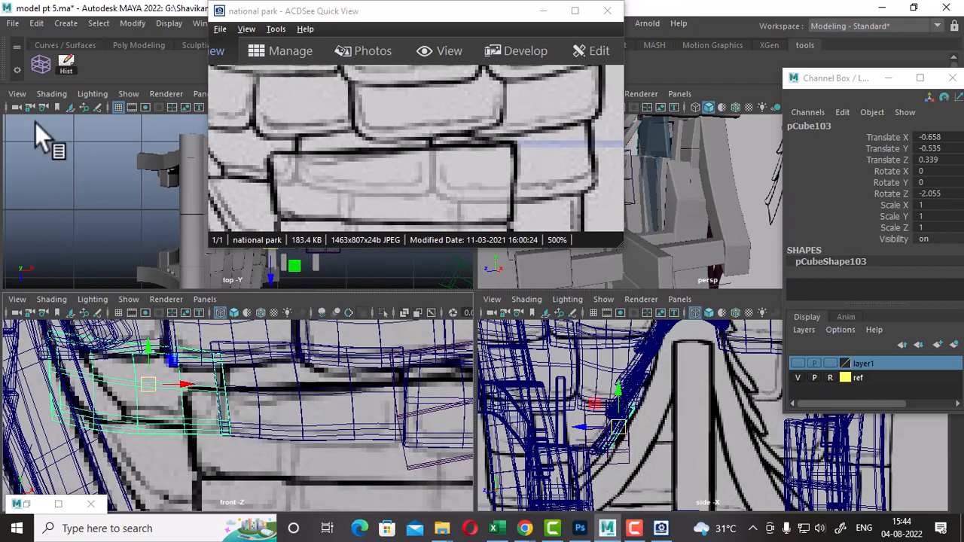
click(42, 65)
right_click(174, 462)
right_drag(174, 462, 143, 123)
drag(40, 416, 182, 490)
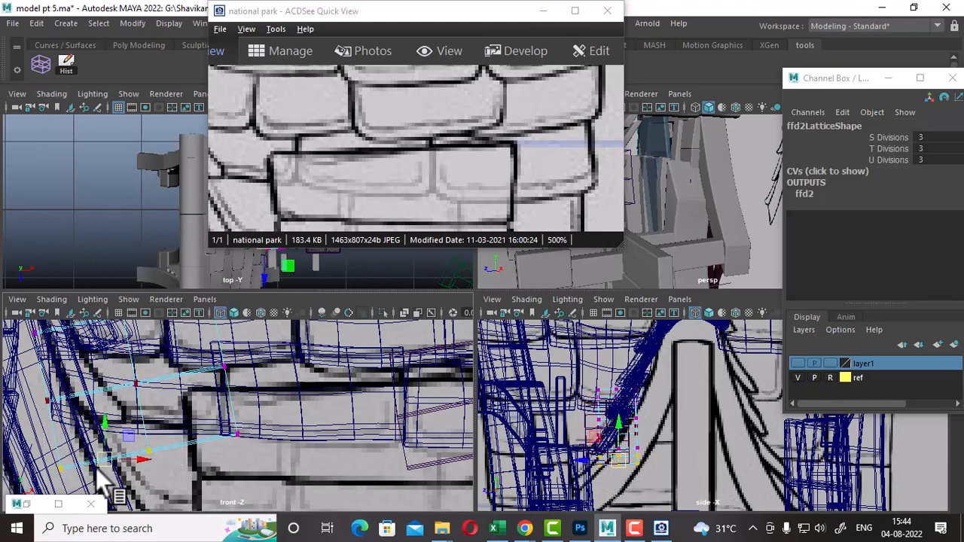
click(112, 466)
click(168, 450)
right_drag(169, 450, 174, 145)
drag(173, 432, 3, 516)
middle_drag(88, 468, 95, 456)
Step: Fine-tune the inner tile's lattice by shifting the points at its building-side end and raising the middle column slightly
drag(26, 514, 27, 516)
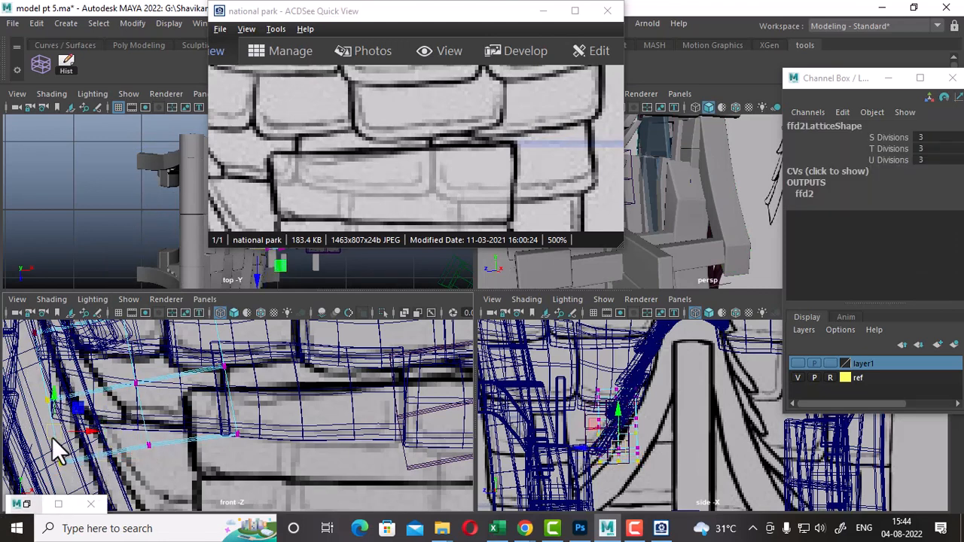
middle_drag(52, 437, 55, 432)
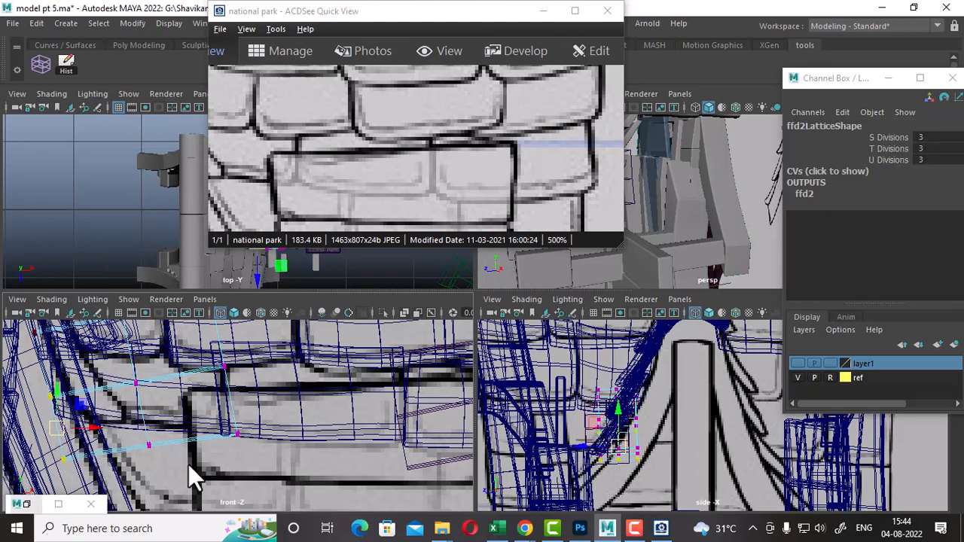
drag(188, 465, 124, 369)
drag(145, 414, 145, 407)
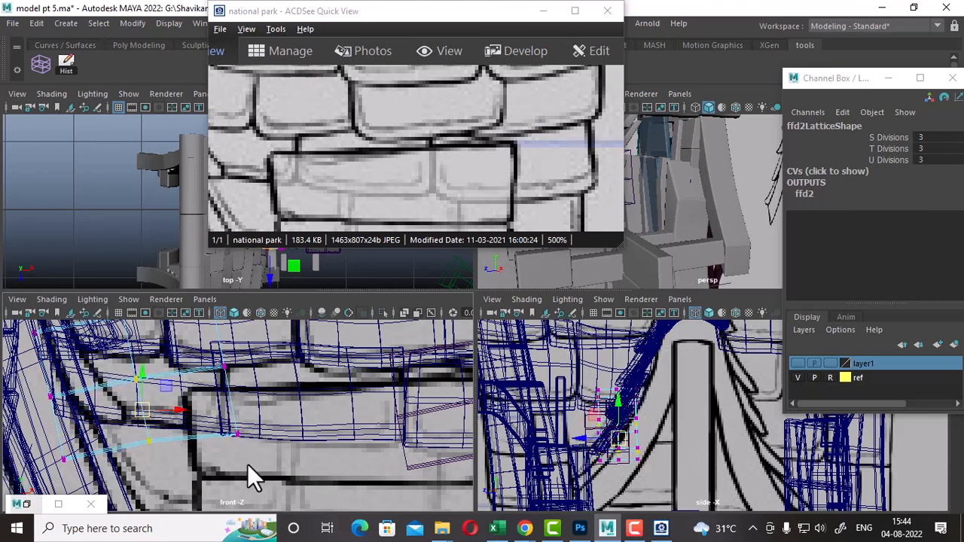
Step: Pull in the lattice points on the inner tile's edge beside the middle tile in the perspective view, and return to object selection
click(541, 8)
alt+drag(619, 149, 690, 198)
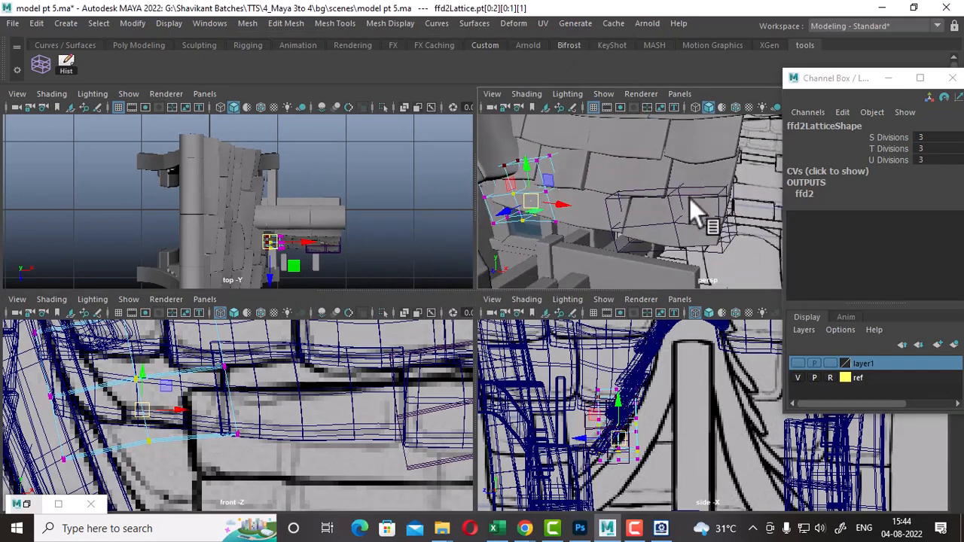
key(space)
alt+drag(581, 235, 555, 339)
drag(456, 185, 402, 326)
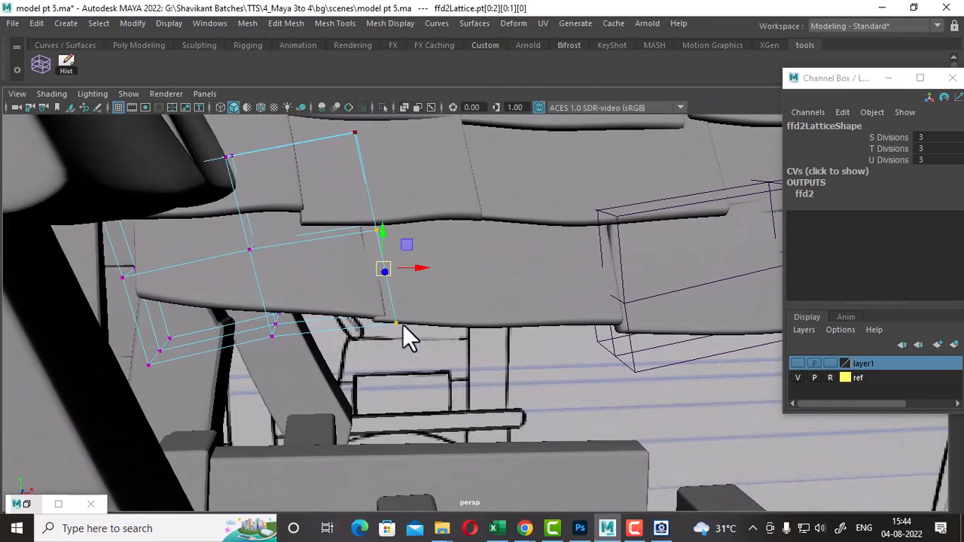
drag(424, 263, 410, 265)
right_drag(280, 281, 390, 104)
Step: Select all the model's objects and delete their construction history to bake the lattice deformations into the tiles
scroll(414, 232, down, 3)
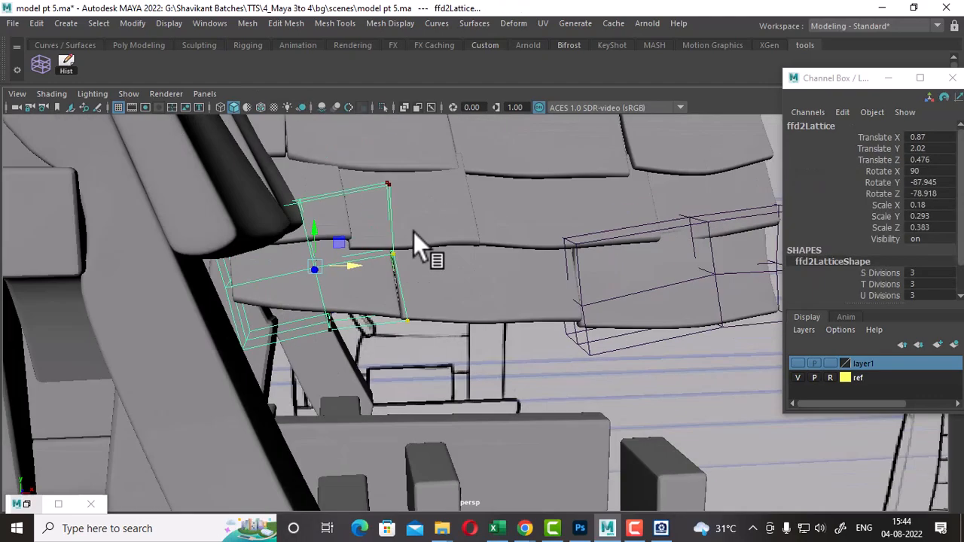
alt+drag(414, 232, 649, 171)
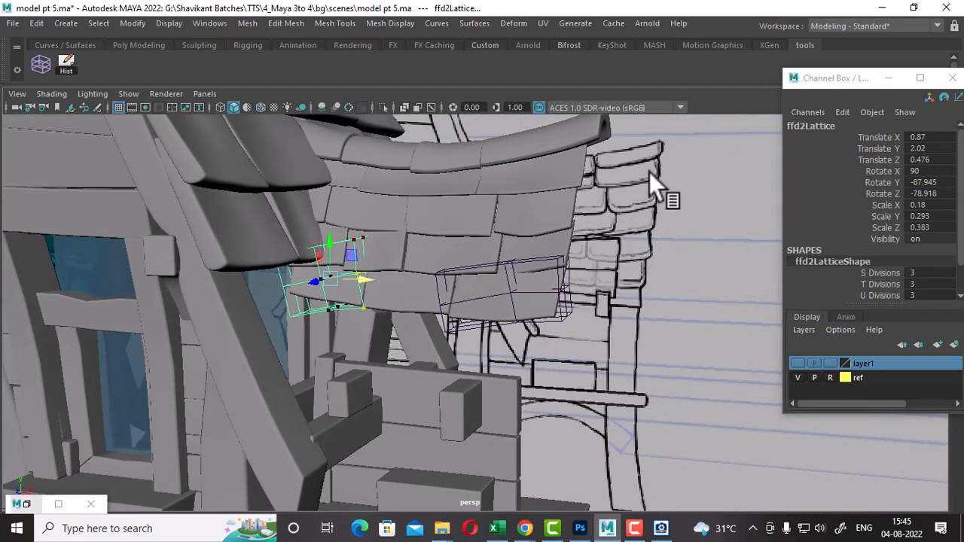
click(238, 444)
click(63, 67)
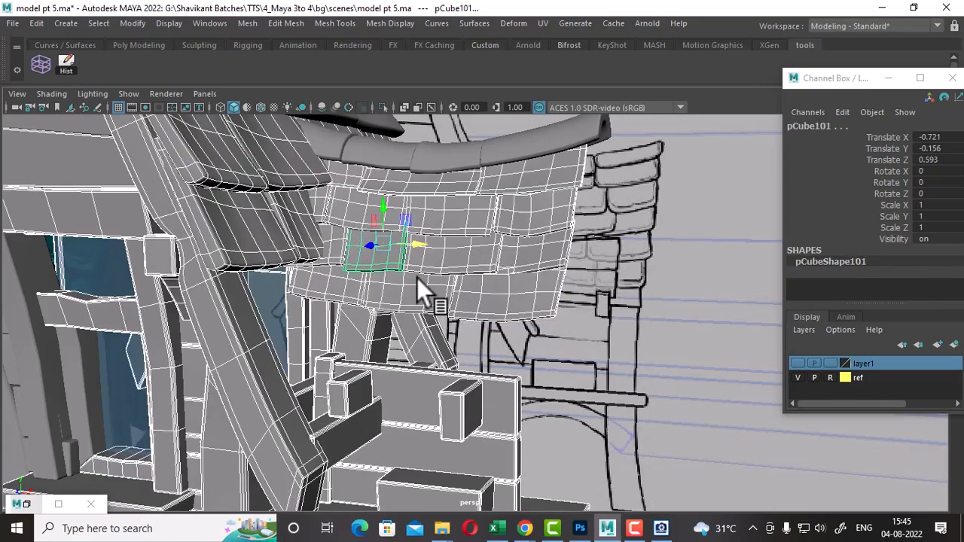
alt+drag(416, 278, 511, 302)
click(510, 309)
key(space)
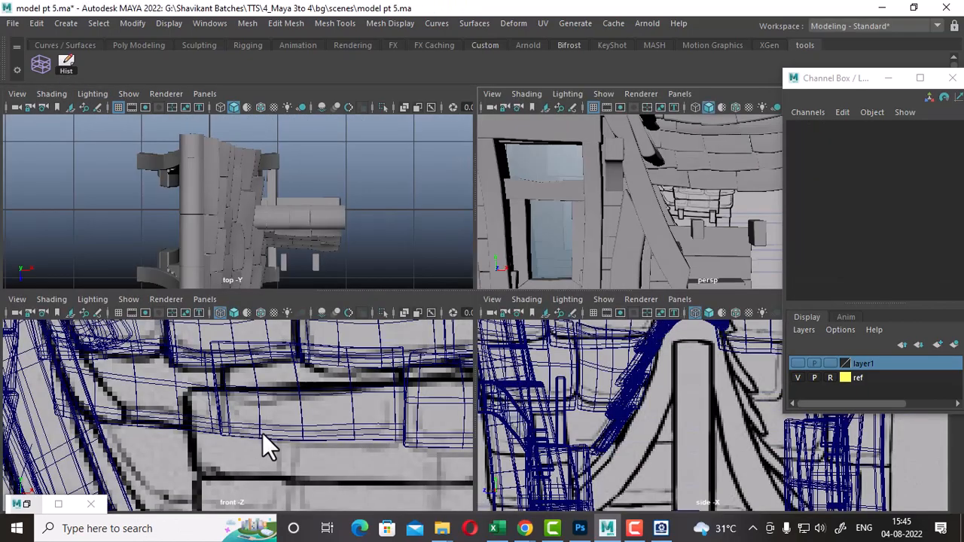
Step: Duplicate the three bottom-row tiles and move the copies down, placing the inner copy at about Translate Y -0.76, Z 0.384
scroll(263, 433, down, 6)
scroll(304, 425, up, 4)
click(347, 427)
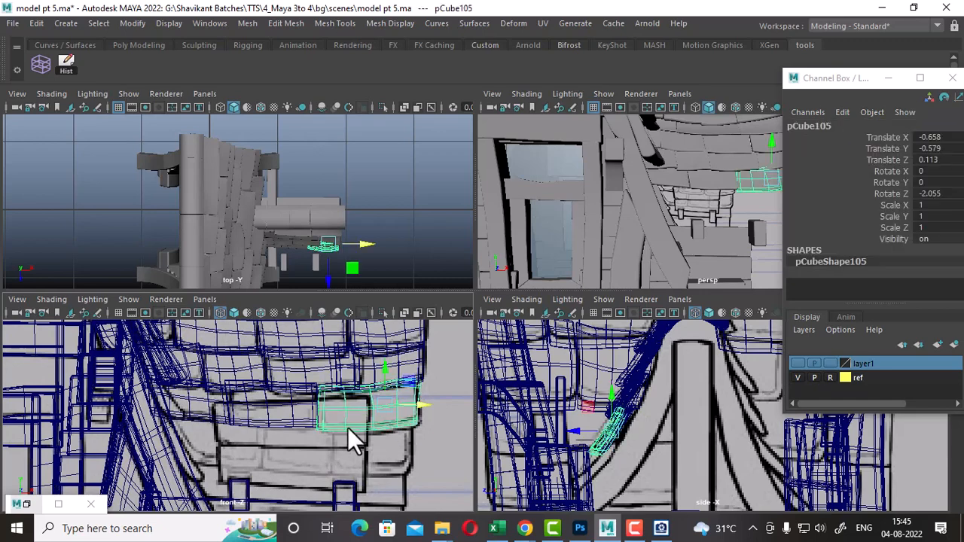
shift+click(279, 391)
click(369, 427)
shift+click(235, 419)
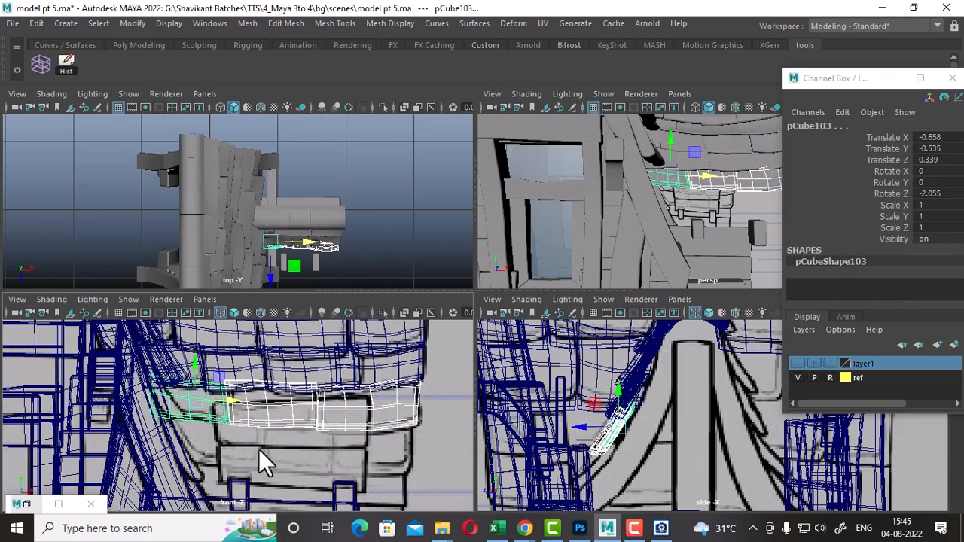
scroll(293, 446, up, 2)
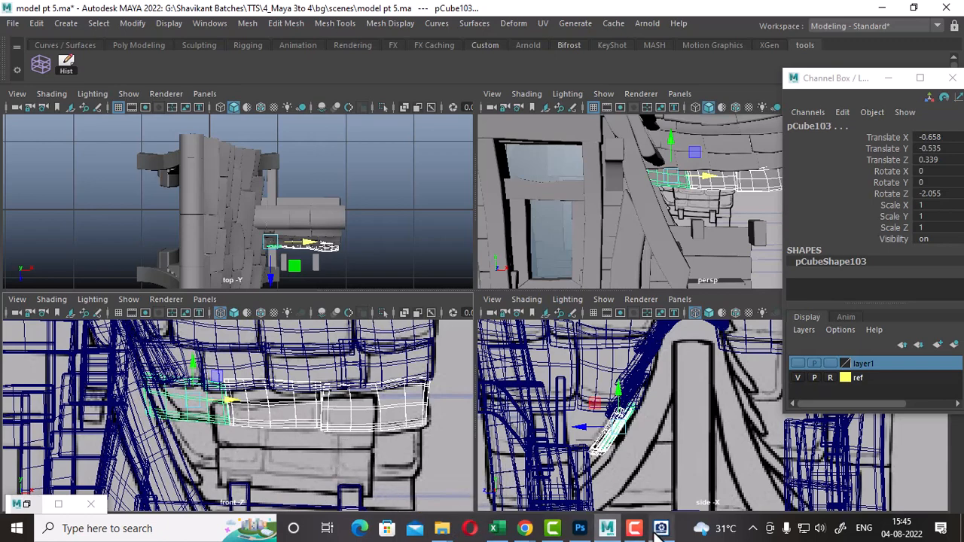
click(660, 529)
scroll(296, 456, up, 2)
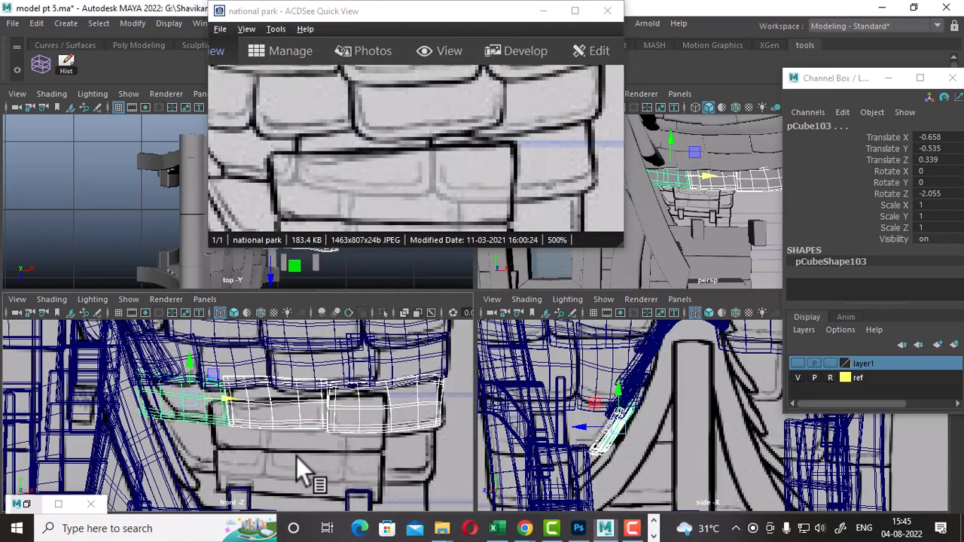
alt+middle_drag(284, 431, 288, 442)
key(ctrl+d)
drag(206, 383, 195, 403)
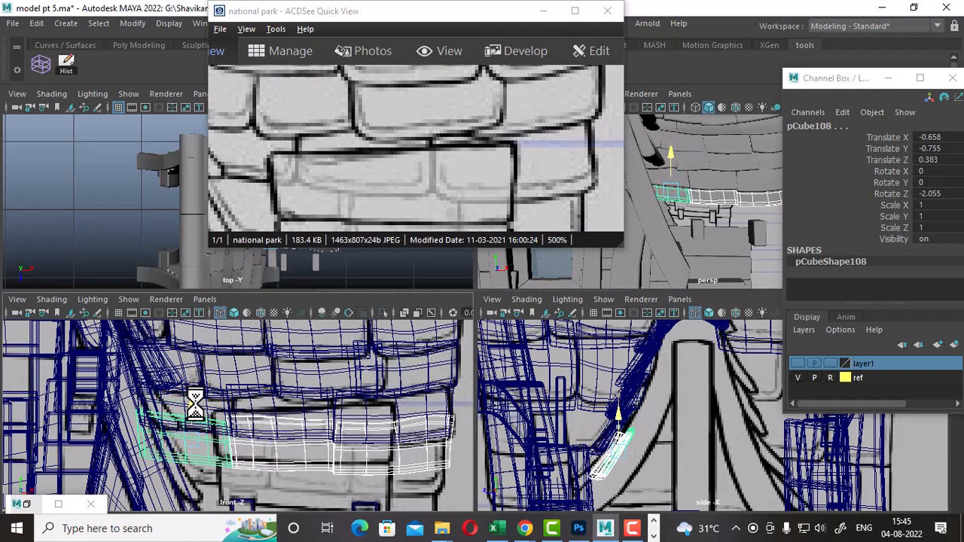
Step: Lower the duplicated tile row further in the enlarged front view, with the inner copy at Translate Y -0.933, Z 0.417
key(space)
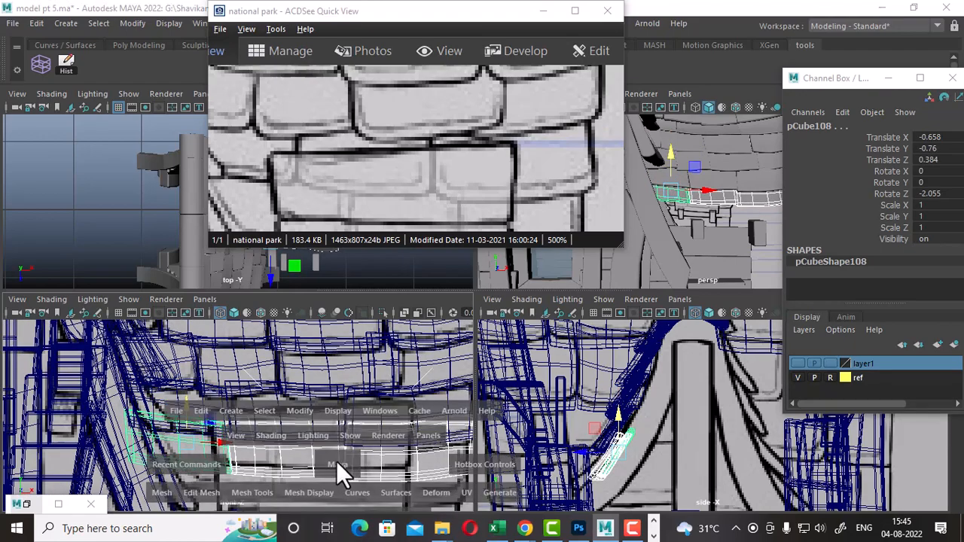
scroll(458, 424, down, 3)
scroll(404, 397, up, 5)
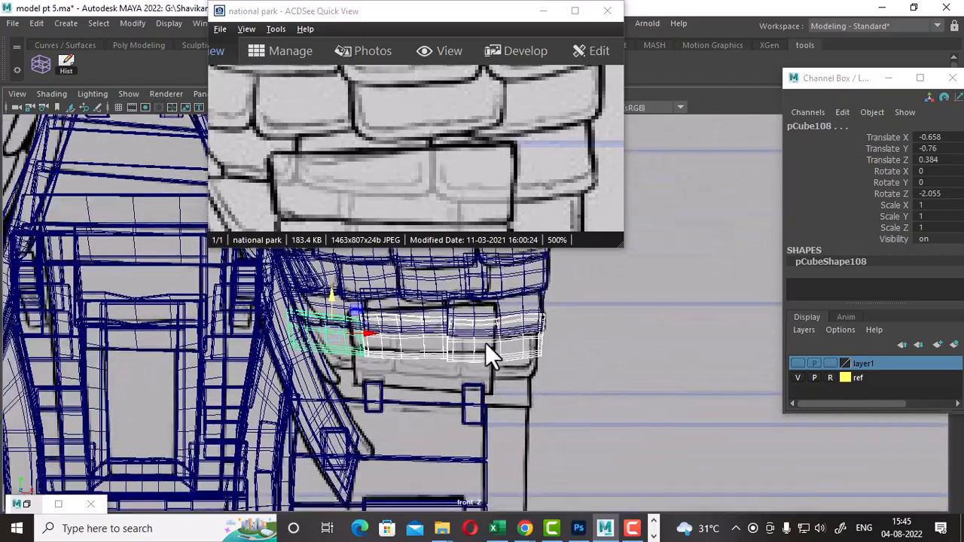
scroll(374, 359, up, 3)
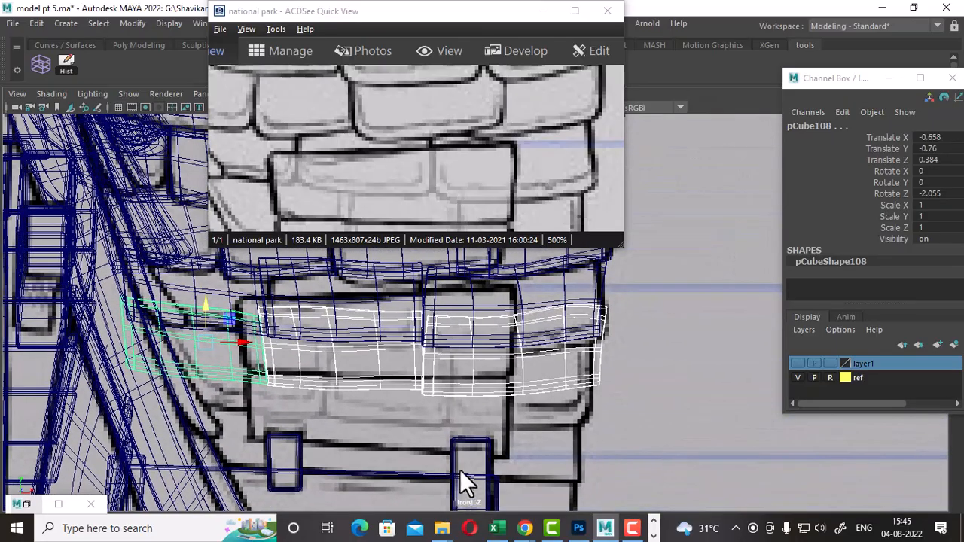
click(513, 175)
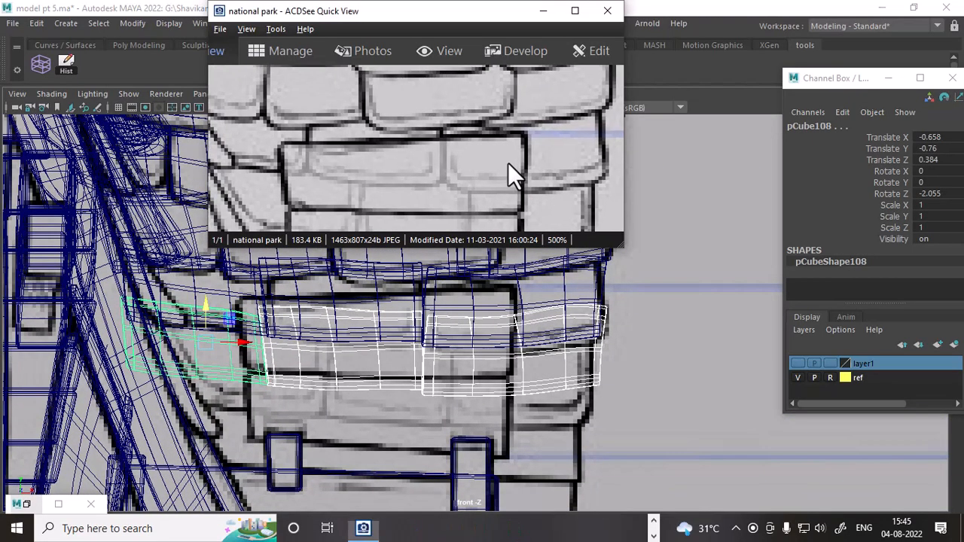
drag(476, 13, 683, 18)
click(525, 388)
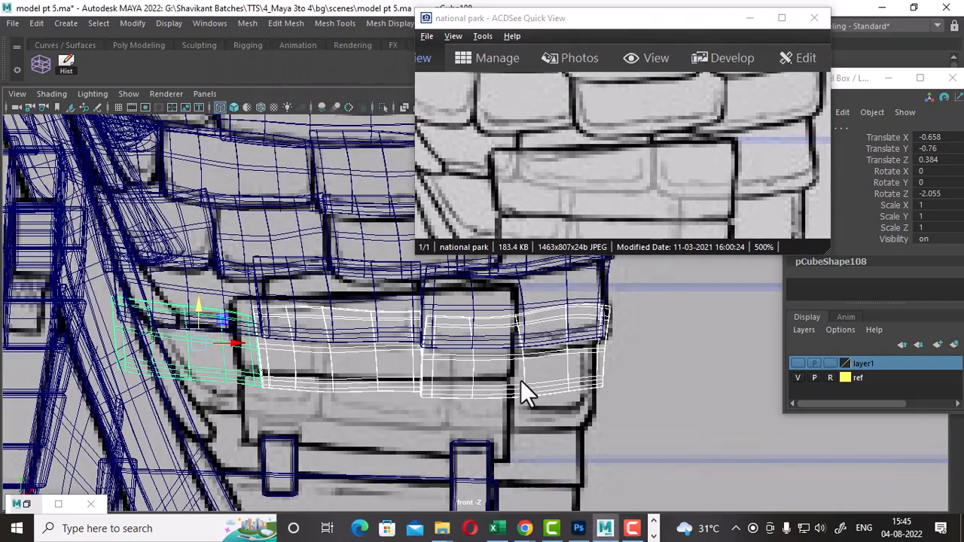
drag(191, 309, 182, 348)
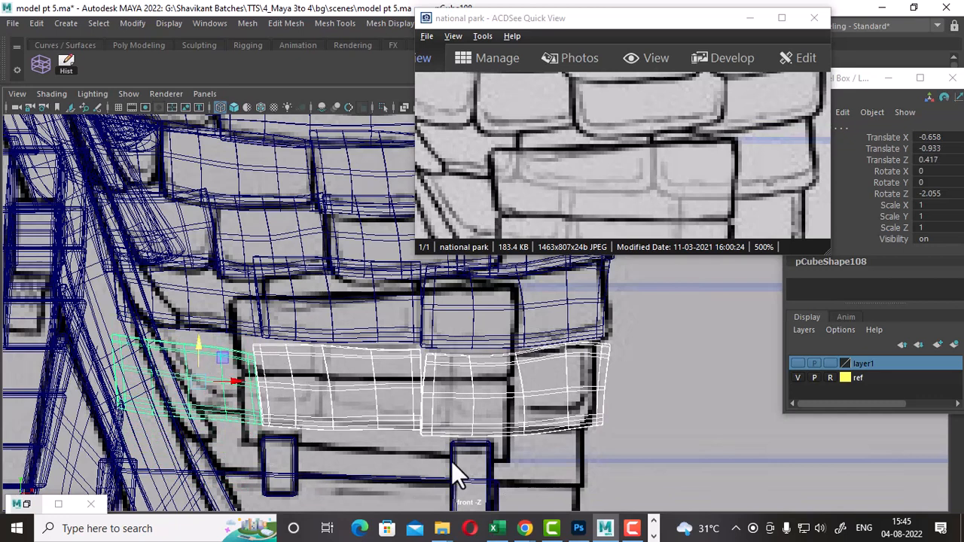
click(621, 375)
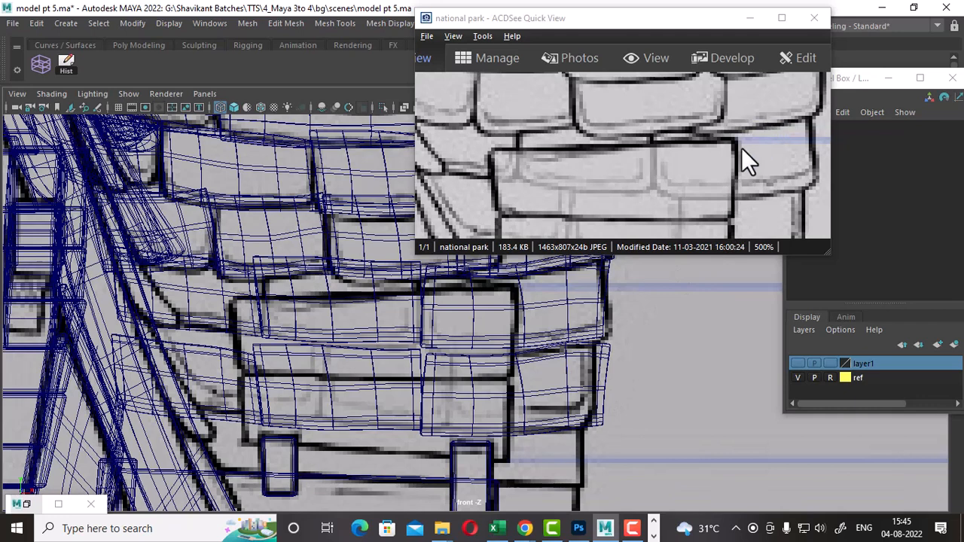
Step: Select the three duplicated bottom-row tiles and reposition them in the side view, with the inner copy at Translate X -0.522, Y -0.864, Z 0.404
drag(743, 149, 679, 108)
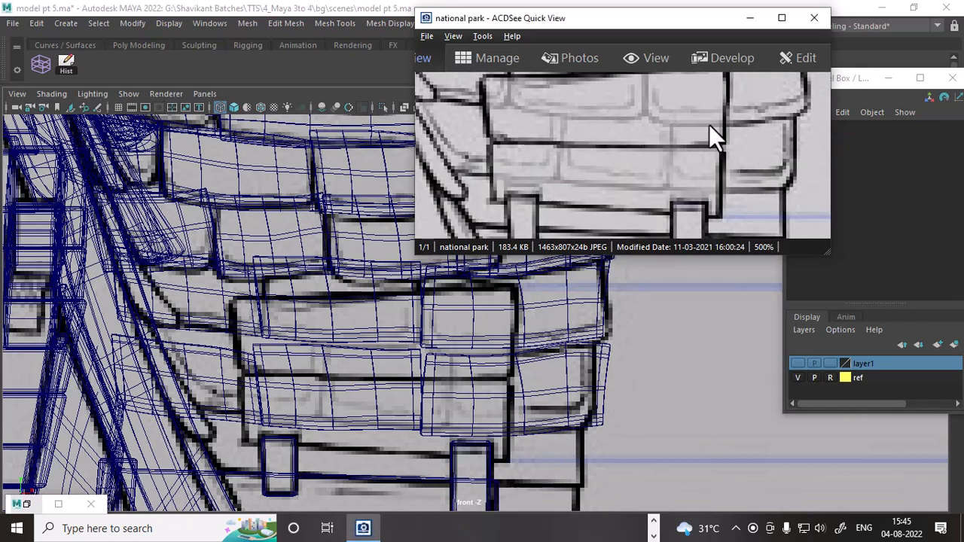
click(607, 394)
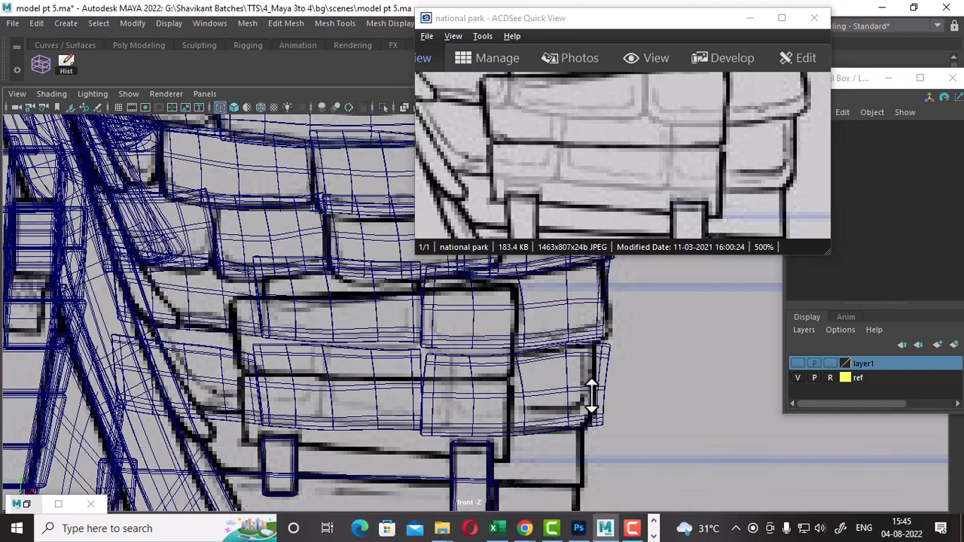
drag(624, 382, 408, 411)
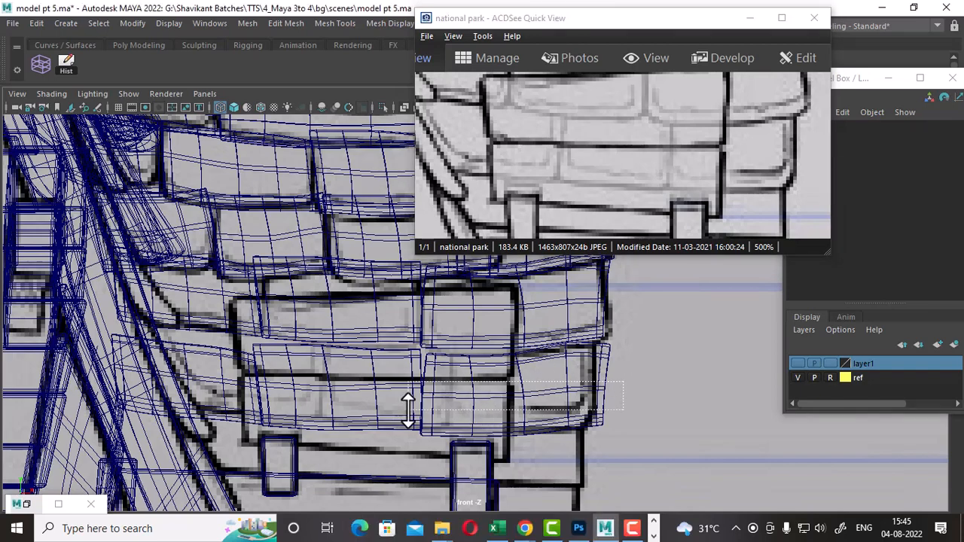
click(246, 392)
key(space)
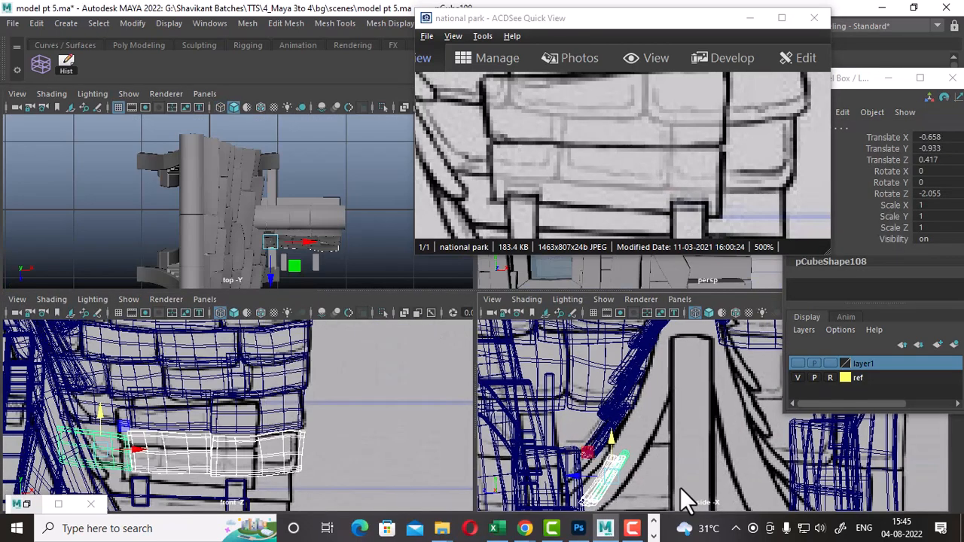
alt+middle_drag(681, 488, 717, 473)
key(5)
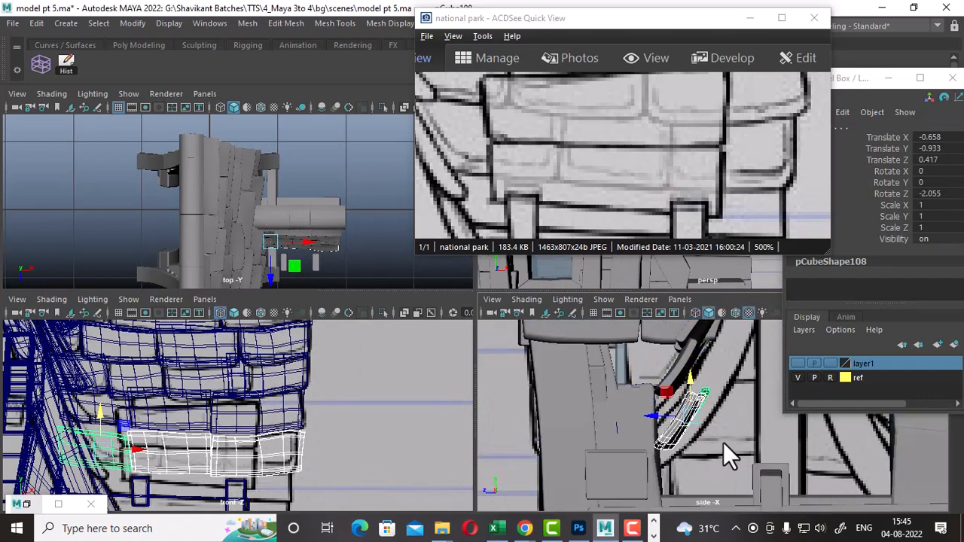
drag(678, 30, 313, 42)
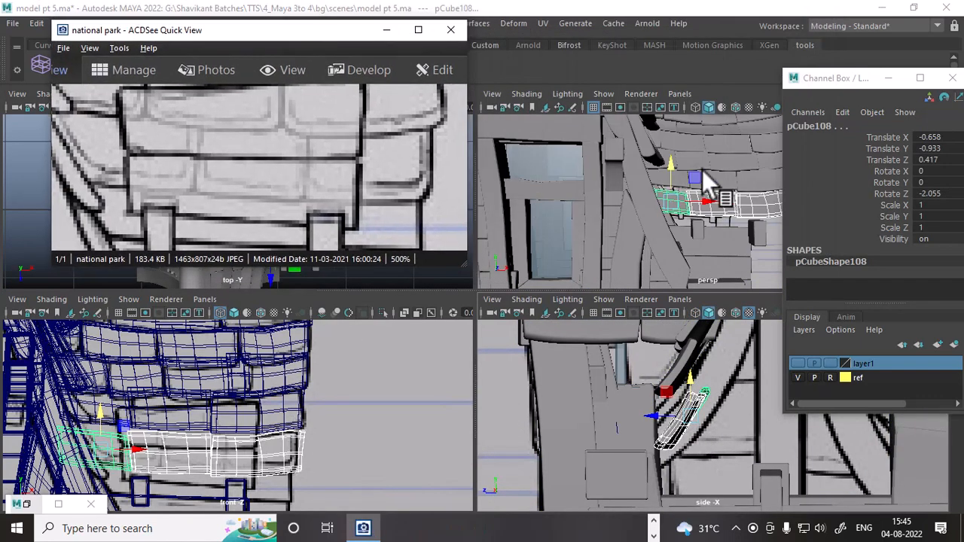
alt+drag(702, 169, 631, 213)
scroll(678, 422, up, 2)
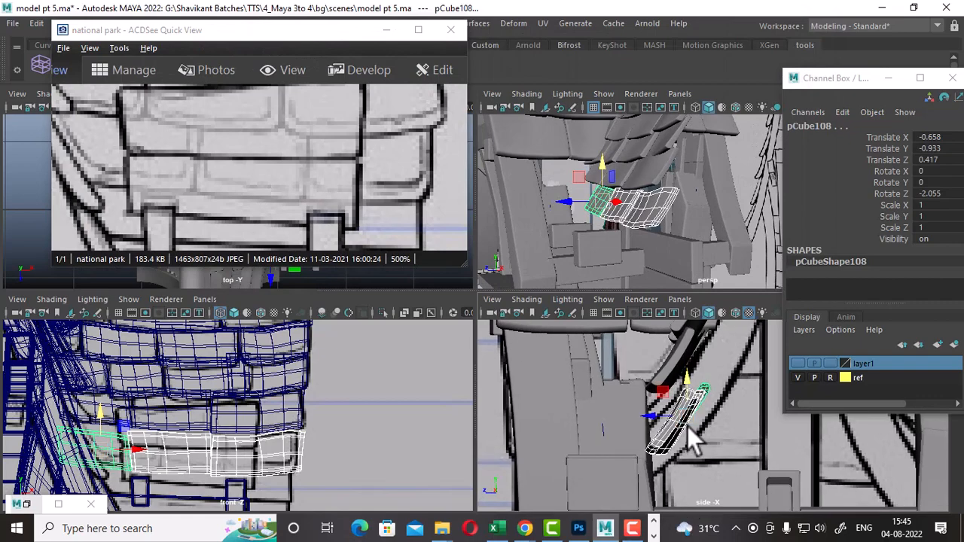
drag(687, 427, 666, 412)
key(w)
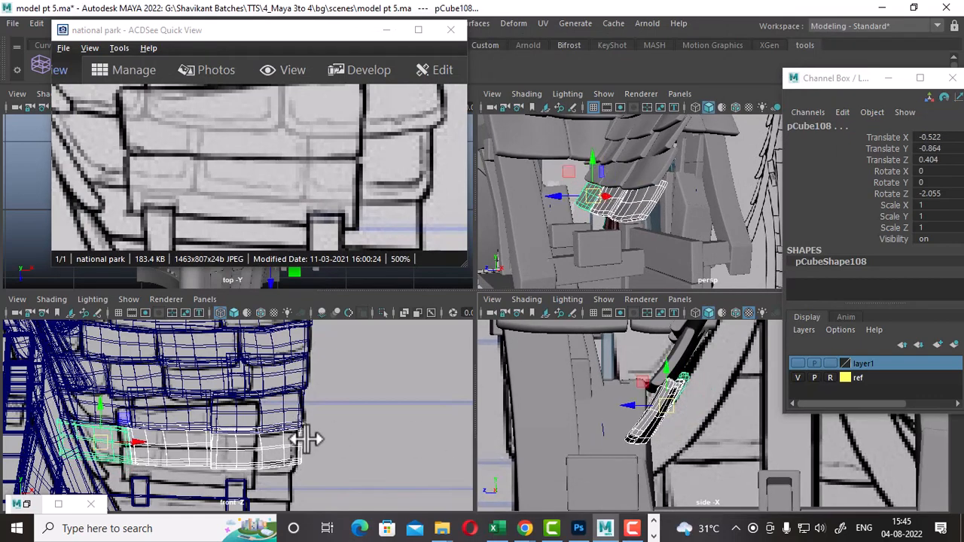
Step: Fine-tune the duplicated row against the front and side references, with the inner copy at Translate X -0.509, Y -0.895, Z 0.41
scroll(317, 440, up, 2)
alt+middle_drag(316, 439, 253, 469)
drag(64, 375, 64, 385)
alt+middle_drag(729, 448, 716, 441)
drag(665, 410, 667, 412)
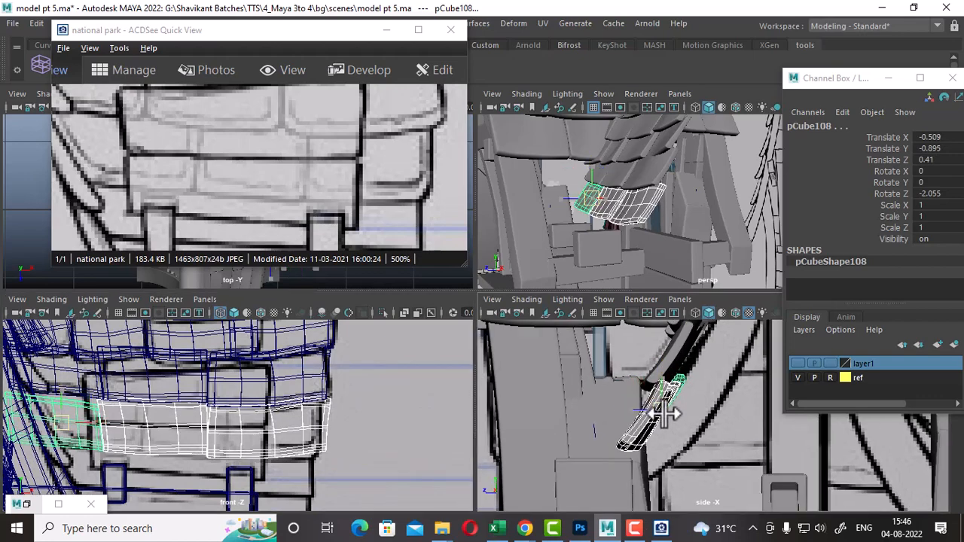
Step: Open the duplicated row's outer tile for vertex editing and examine how its upper edge fits beneath the row above
alt+drag(624, 196, 692, 232)
click(605, 243)
right_drag(706, 187, 619, 118)
alt+drag(622, 128, 686, 163)
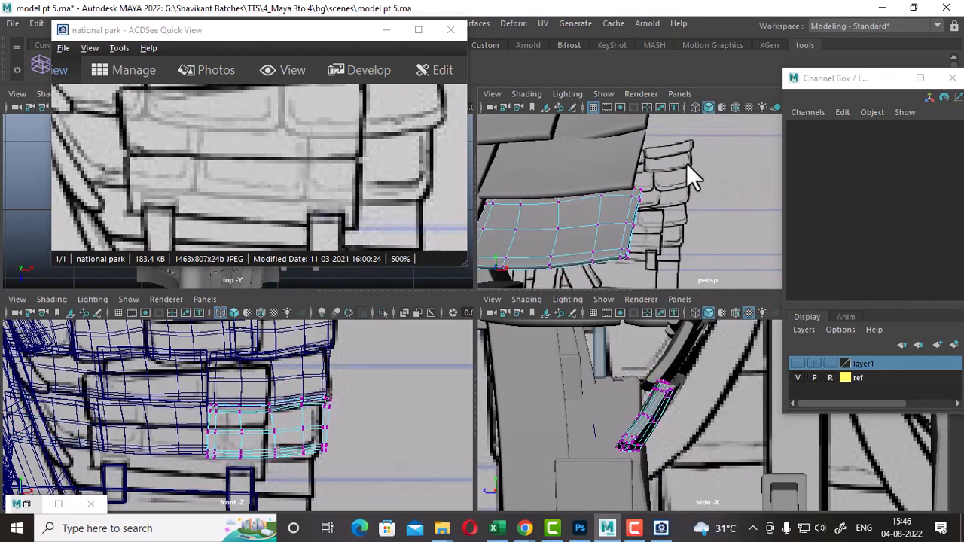
drag(619, 215, 620, 215)
alt+drag(619, 215, 730, 181)
right_drag(638, 139, 624, 45)
click(610, 200)
alt+drag(599, 234, 589, 212)
alt+drag(591, 214, 656, 226)
right_drag(686, 139, 688, 36)
Step: Adjust the top outer corner vertices of the outer tile in the row above the duplicates so they tuck under the next row
alt+drag(626, 189, 685, 216)
click(690, 245)
scroll(581, 236, down, 3)
click(596, 256)
shift+click(580, 224)
shift+click(535, 216)
key(w)
click(665, 197)
right_drag(676, 144, 624, 128)
drag(741, 169, 670, 230)
alt+drag(670, 230, 577, 201)
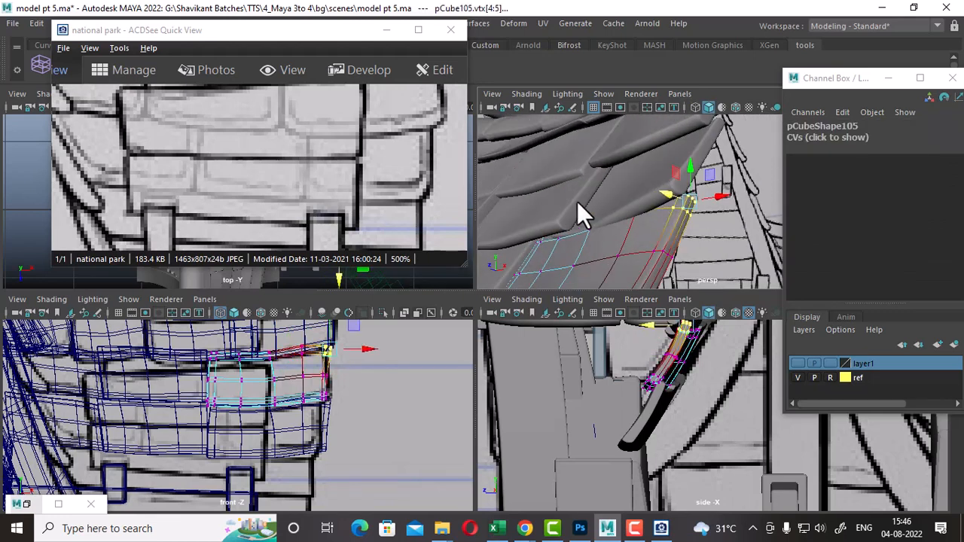
Step: Adjust the inner and middle vertices along that tile's top edge to fit under the overlapping tiles, and return to object selection
drag(612, 241, 748, 194)
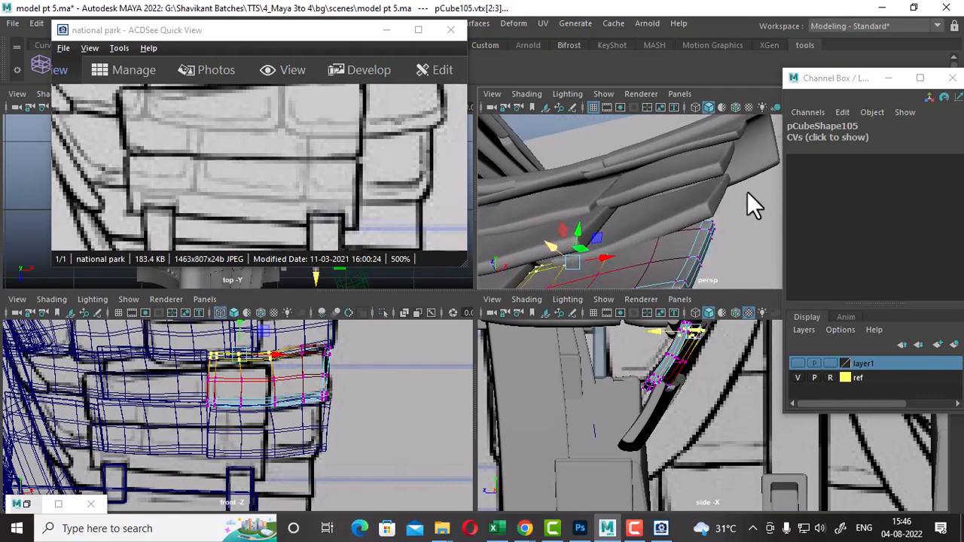
drag(695, 252, 695, 251)
alt+drag(695, 252, 658, 218)
drag(605, 190, 637, 213)
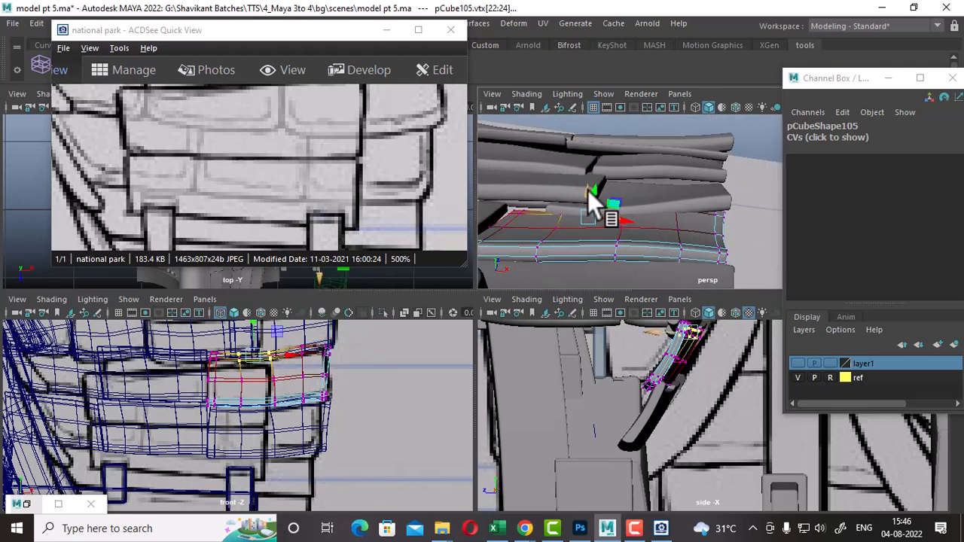
drag(588, 190, 641, 217)
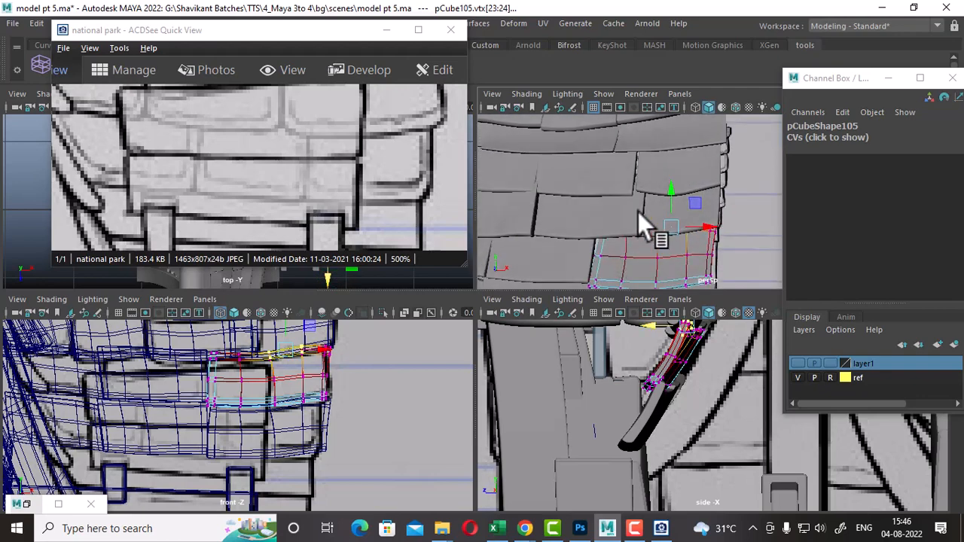
right_drag(639, 138, 708, 121)
Step: Select the duplicated bottom row's outer tile and add a lattice deformer to it
alt+drag(703, 179, 715, 217)
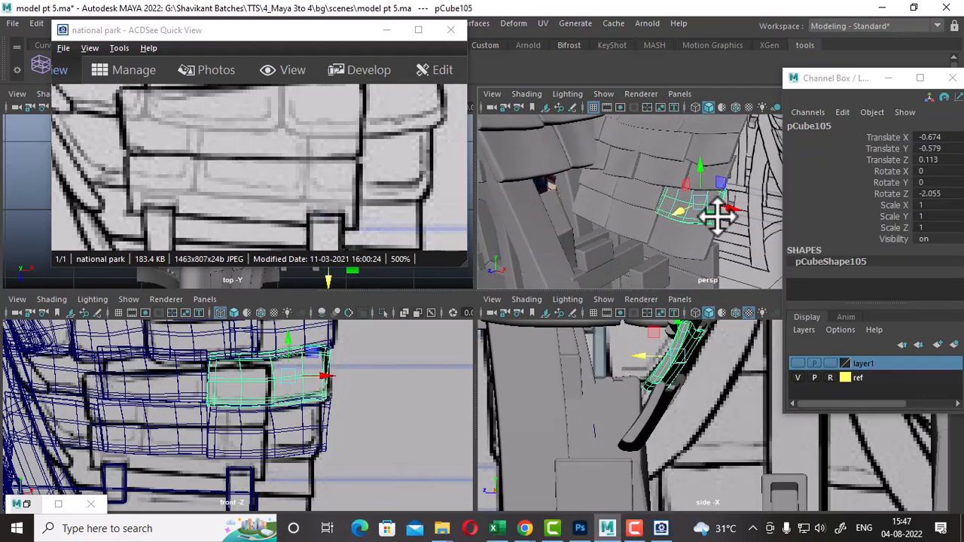
alt+middle_drag(279, 449, 347, 422)
alt+right_drag(347, 422, 382, 439)
click(373, 436)
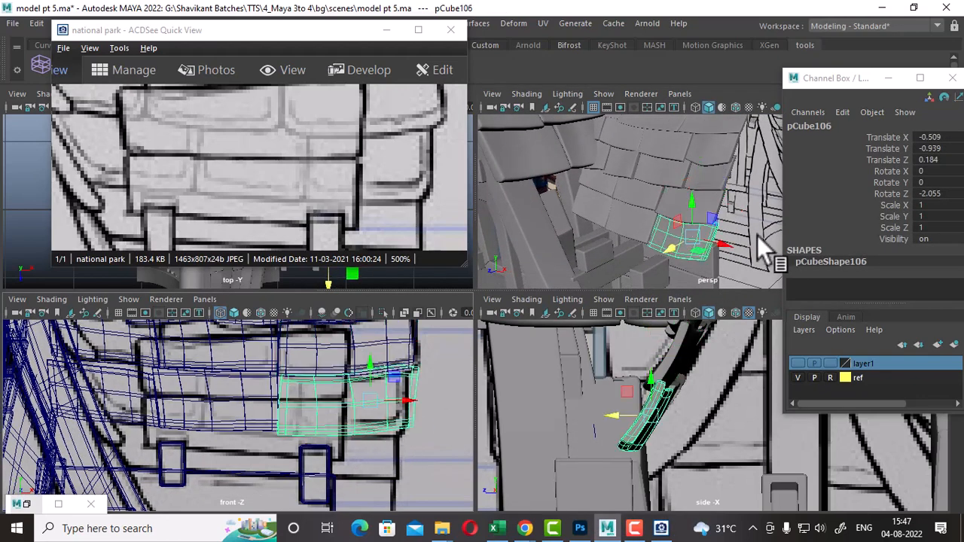
alt+drag(698, 206, 668, 239)
alt+right_drag(394, 407, 396, 469)
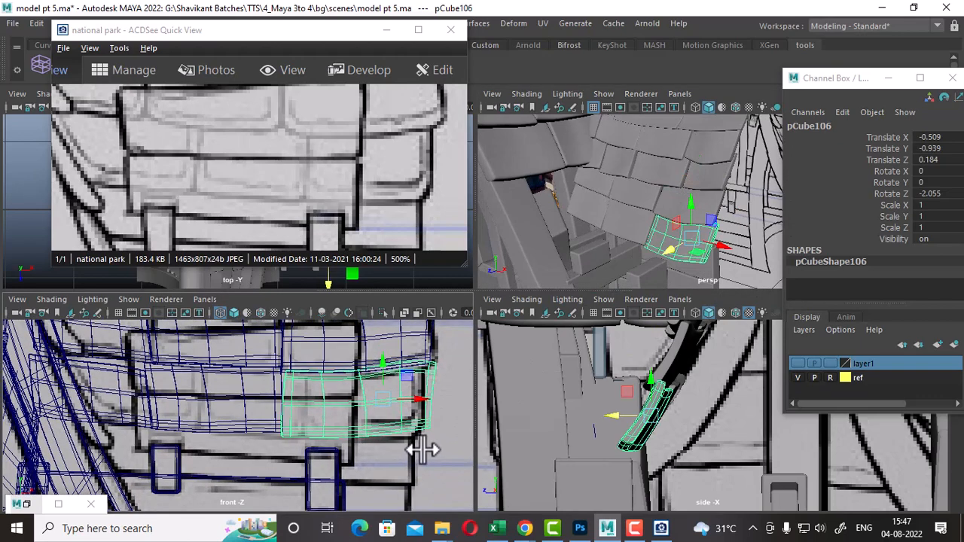
alt+right_drag(736, 427, 721, 457)
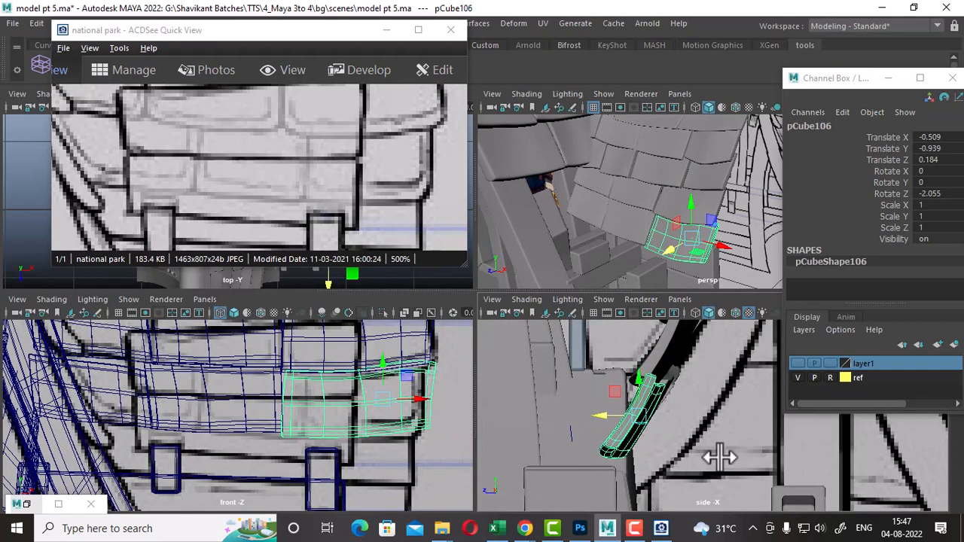
drag(301, 30, 814, 56)
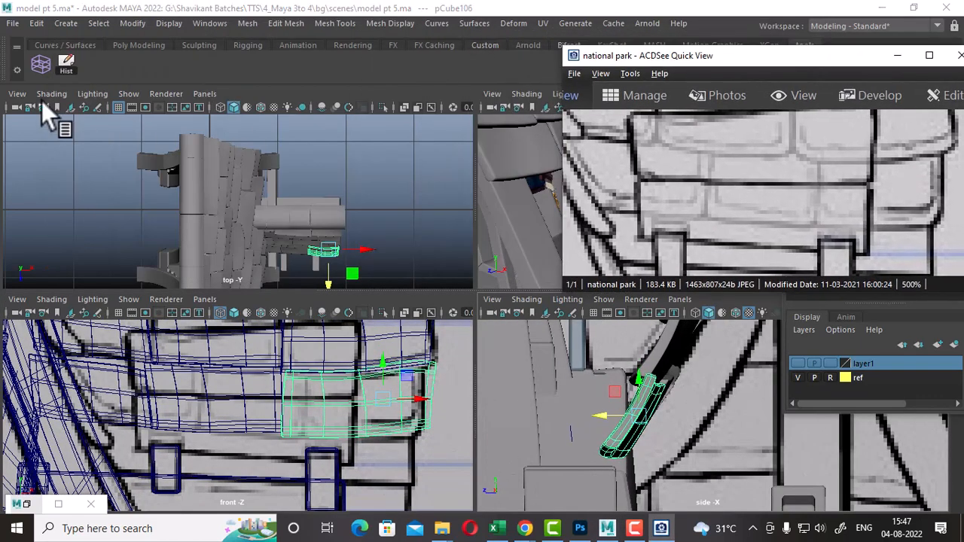
click(39, 64)
right_drag(421, 400, 384, 146)
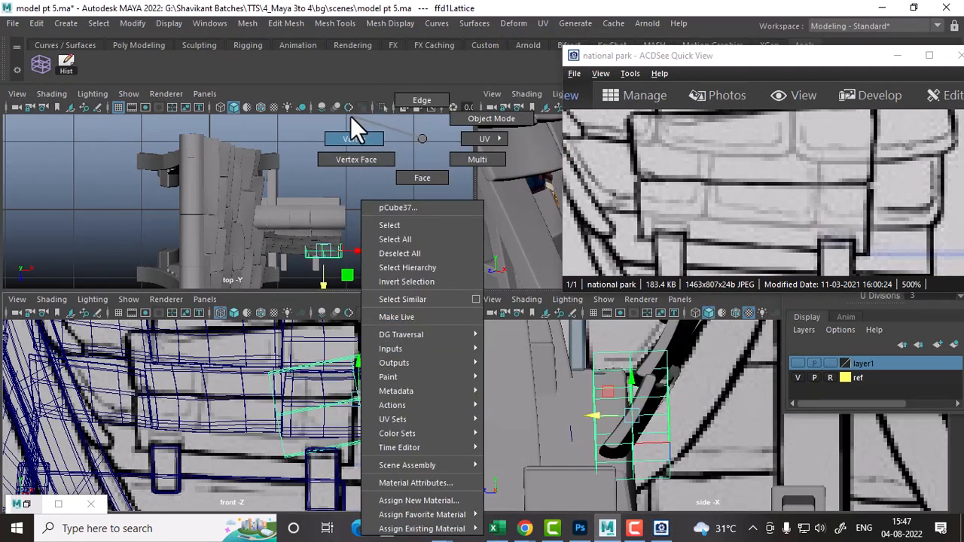
right_drag(350, 116, 452, 110)
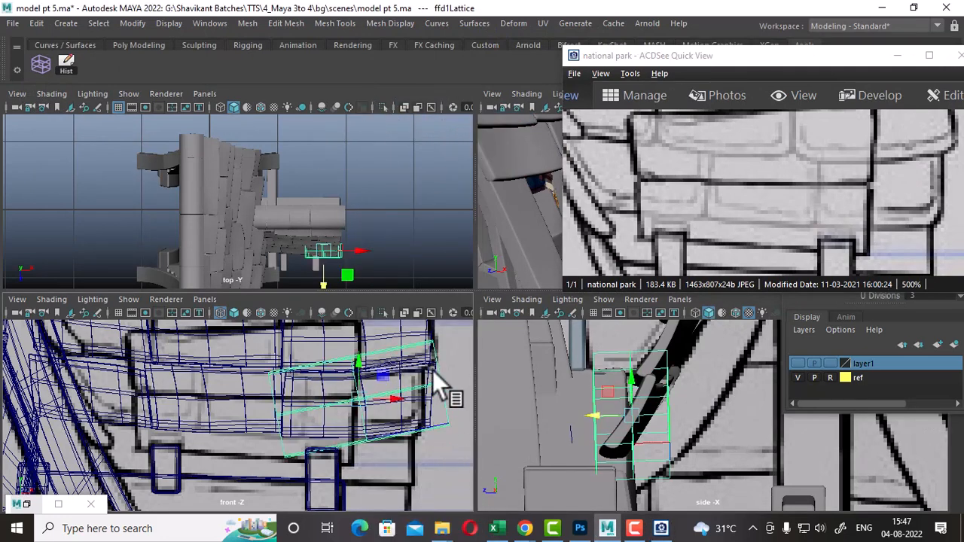
right_drag(434, 371, 394, 147)
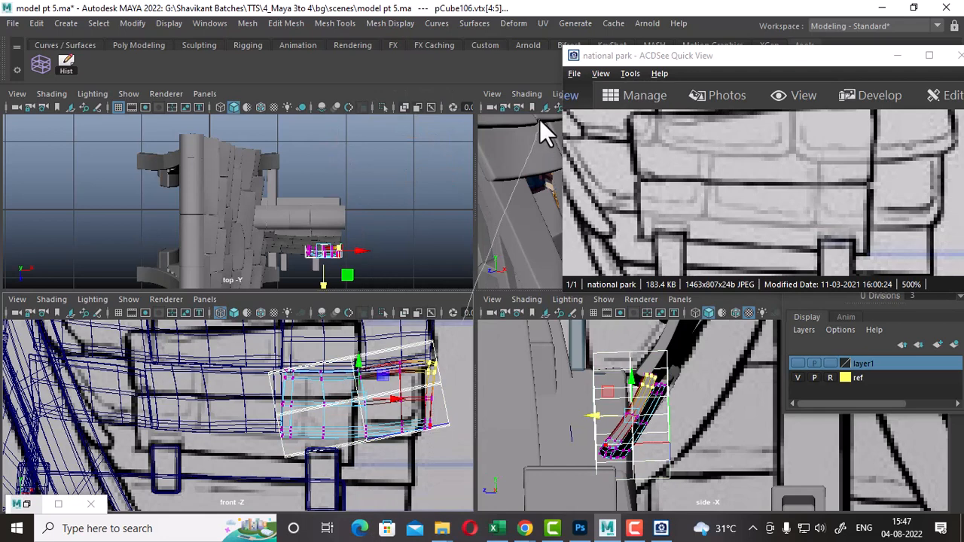
right_drag(539, 119, 540, 119)
click(432, 455)
click(433, 428)
alt+middle_drag(378, 381, 293, 381)
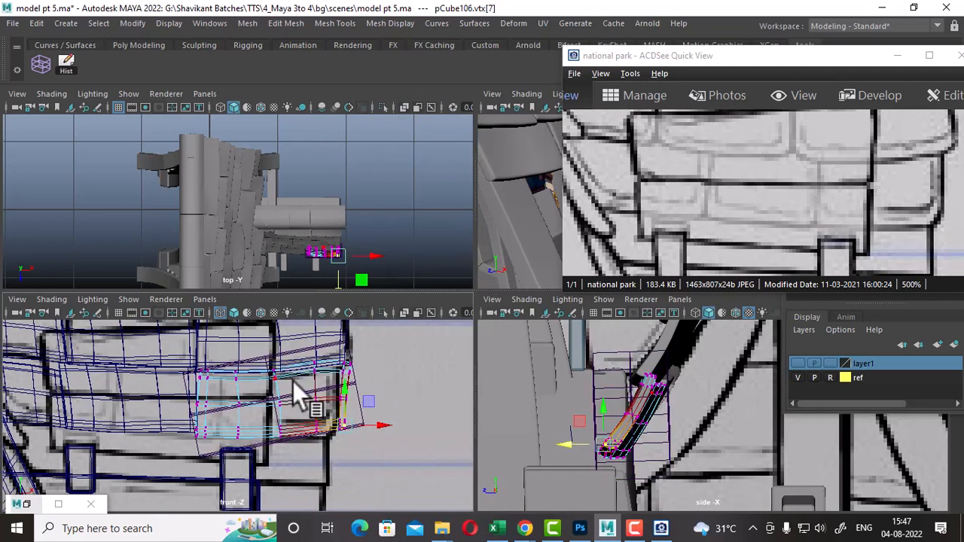
right_drag(293, 138, 403, 171)
right_drag(385, 118, 385, 118)
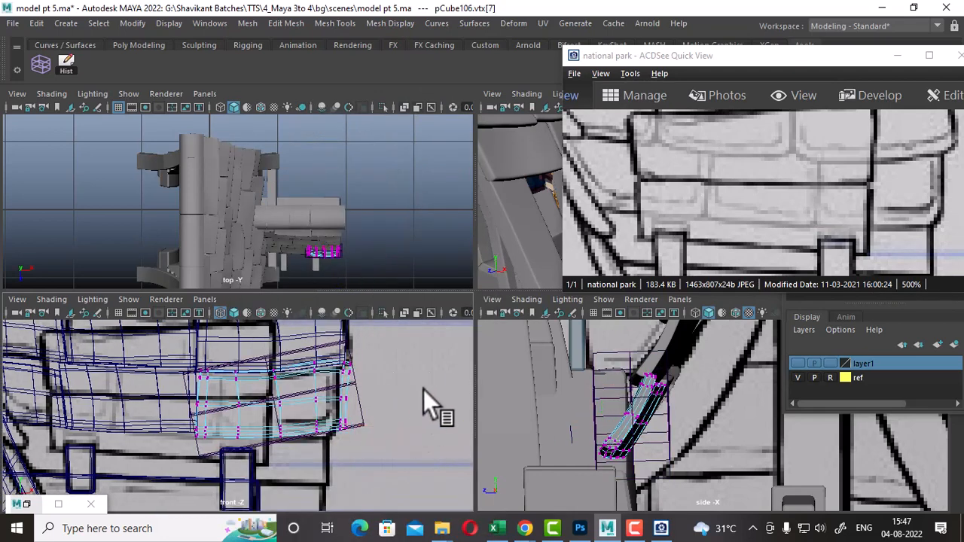
click(404, 418)
Step: Pull in the lower, middle and upper lattice points on the outer tile's outer edge to follow the front reference outline
click(365, 425)
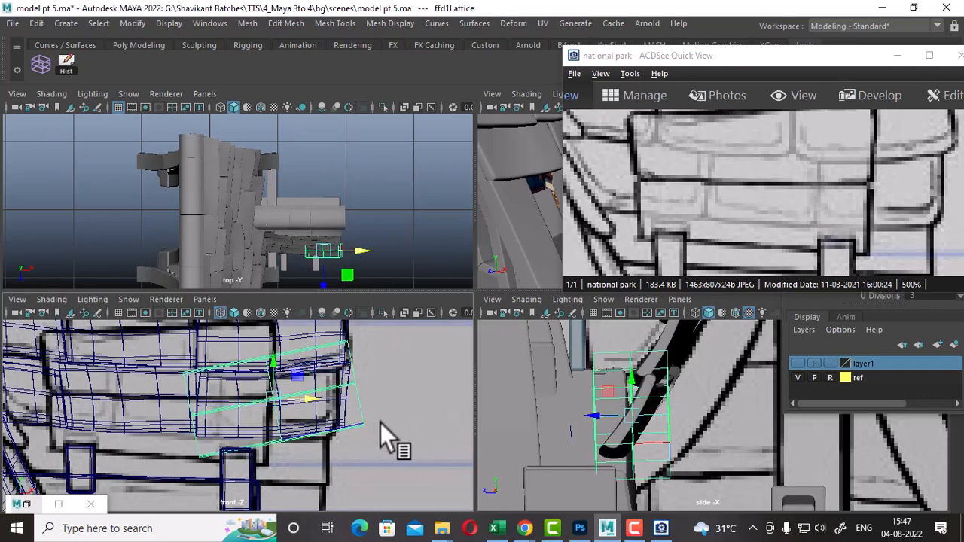
right_drag(391, 396, 394, 76)
scroll(423, 459, up, 2)
drag(409, 390, 362, 475)
scroll(411, 444, up, 2)
drag(400, 431, 383, 439)
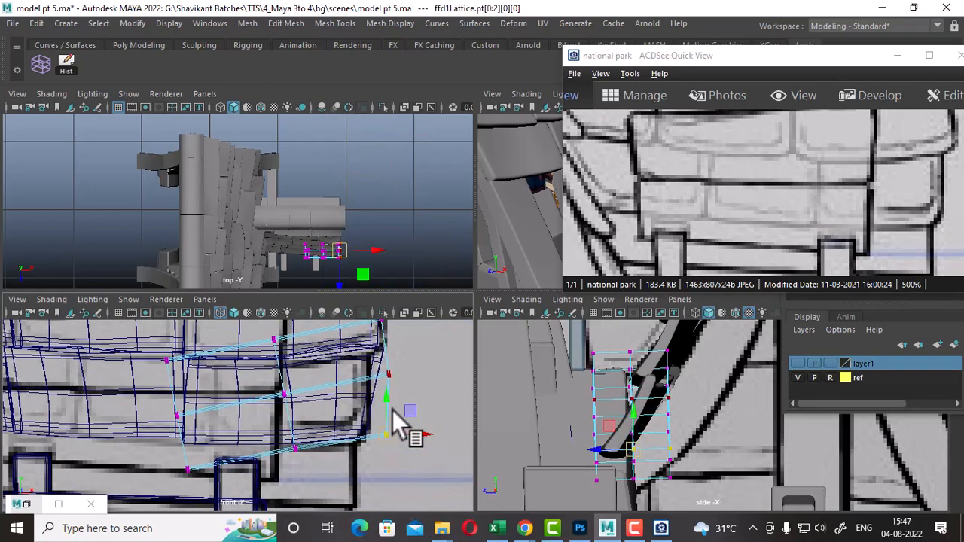
alt+middle_drag(400, 403, 380, 449)
drag(400, 409, 360, 426)
alt+middle_drag(402, 381, 411, 406)
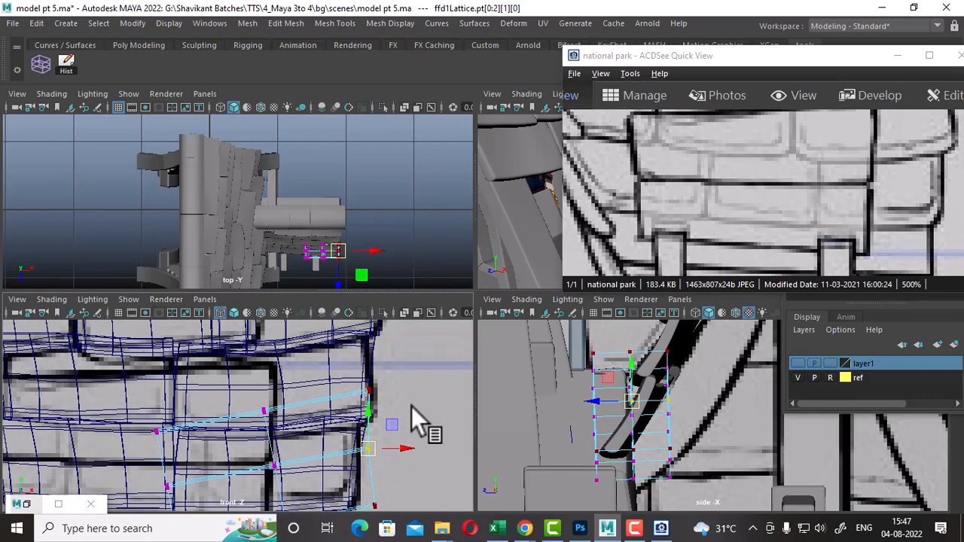
drag(408, 372, 342, 421)
drag(367, 392, 359, 393)
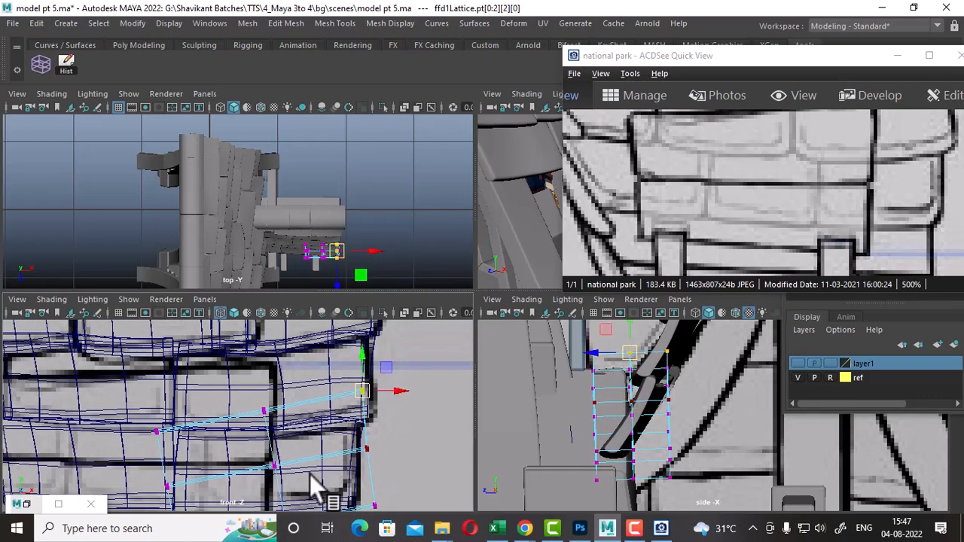
Step: Narrow the outer tile by moving its inner-edge lattice points outward towards the reference seam, and return to object selection
alt+middle_drag(309, 474, 397, 430)
alt+right_drag(315, 458, 421, 512)
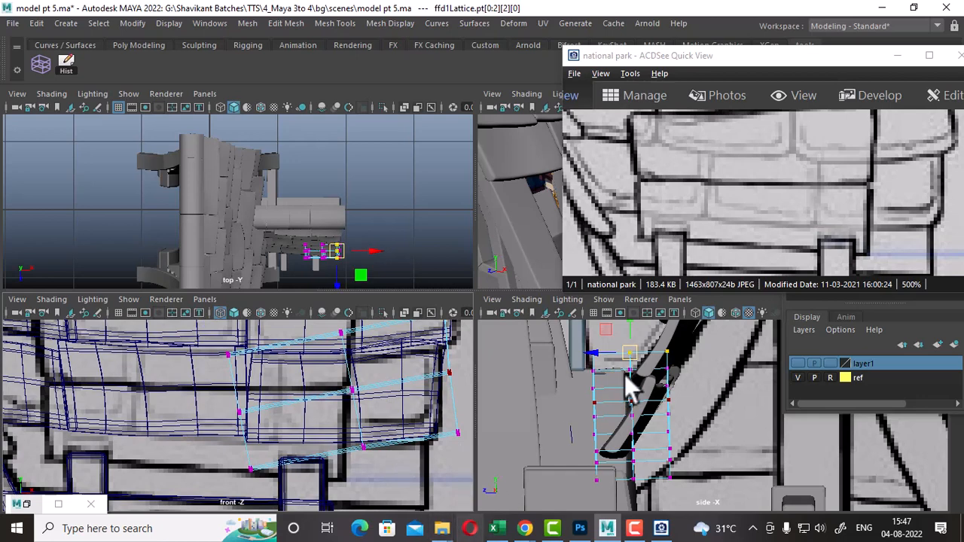
drag(736, 207, 654, 223)
alt+right_drag(307, 390, 335, 402)
alt+middle_drag(288, 411, 298, 432)
drag(239, 367, 275, 501)
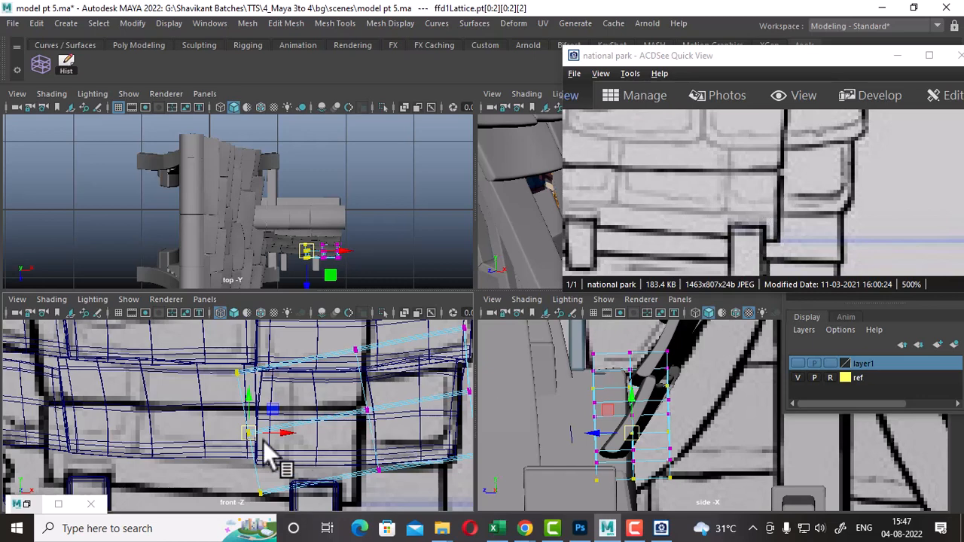
drag(264, 439, 289, 434)
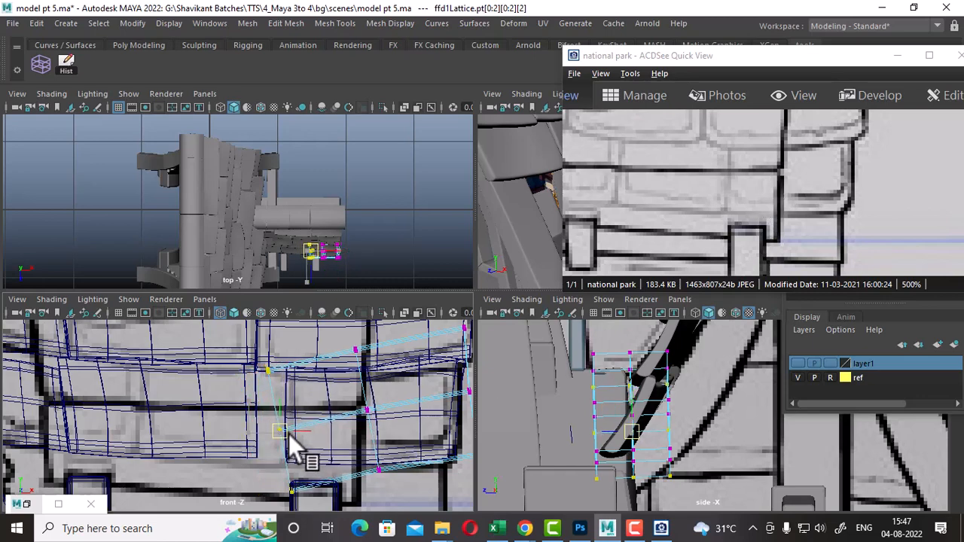
alt+middle_drag(332, 462, 342, 454)
right_drag(325, 397, 412, 133)
Step: Add a lattice deformer to the duplicated row's middle tile and move it over towards the outer tile to close the gap
click(265, 397)
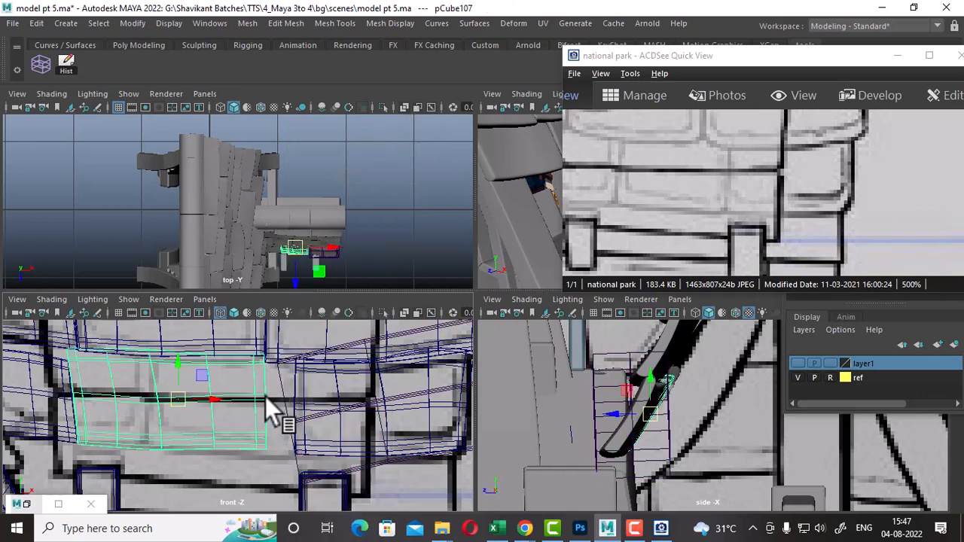
key(ctrl+z)
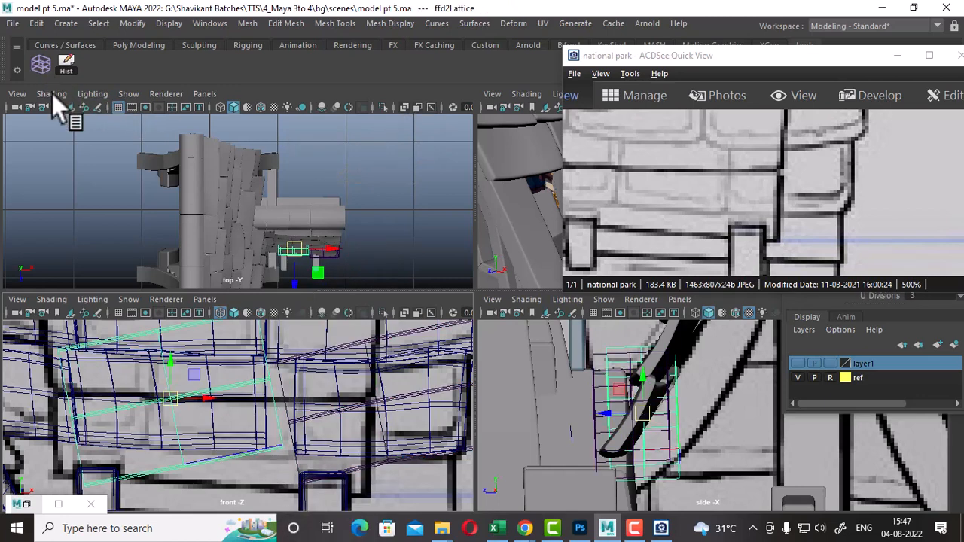
drag(183, 402, 197, 406)
Step: Nudge the middle tile's outer-edge lattice points slightly outward to meet the outer tile, checking the seam in a perspective view
right_drag(199, 407, 158, 104)
alt+middle_drag(334, 382, 337, 409)
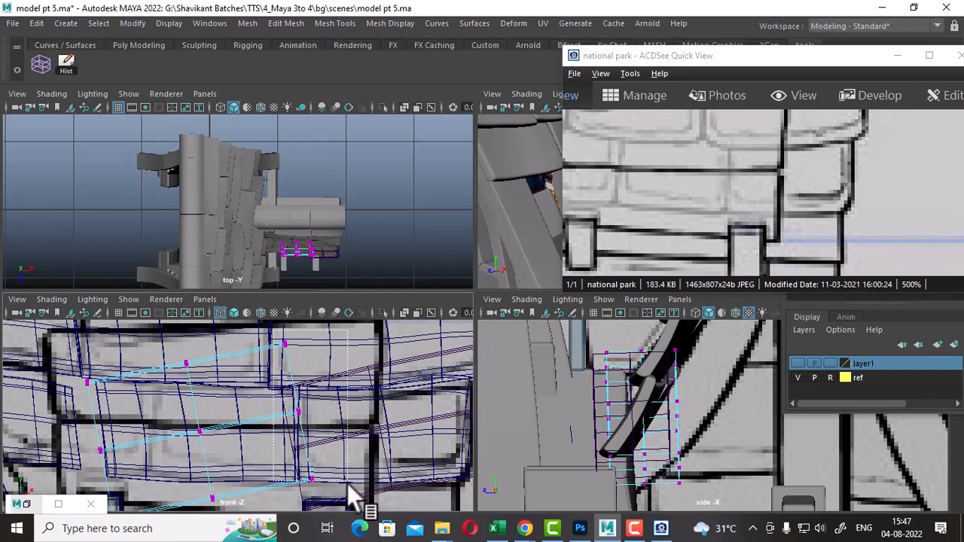
drag(346, 483, 333, 502)
alt+middle_drag(306, 414, 317, 367)
scroll(331, 376, up, 1)
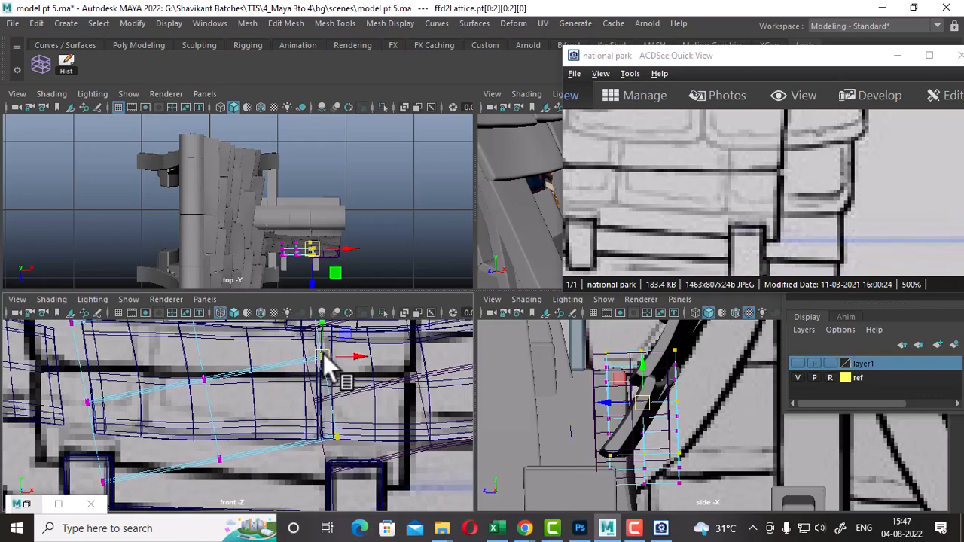
key(space)
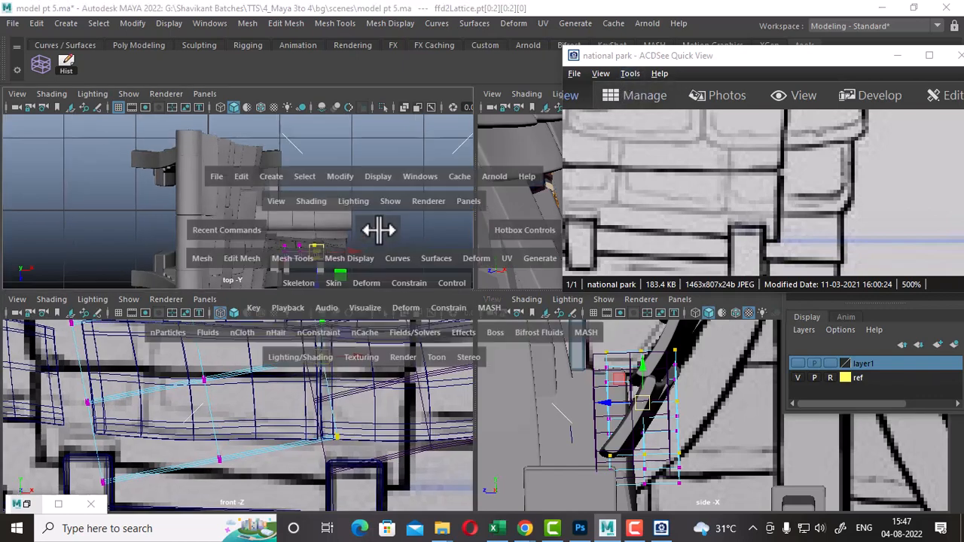
drag(379, 231, 338, 209)
alt+middle_drag(337, 209, 377, 194)
alt+right_drag(378, 194, 385, 210)
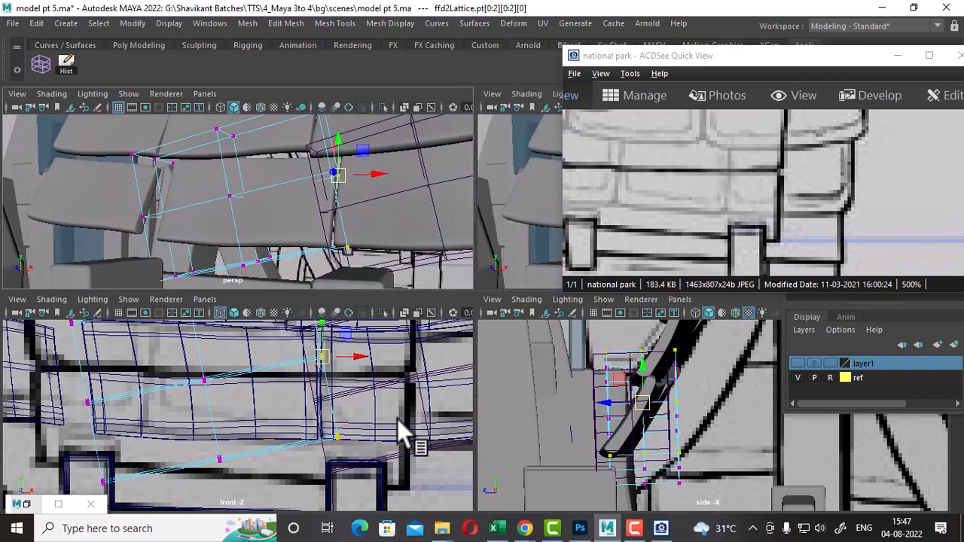
drag(327, 360, 329, 359)
alt+middle_drag(295, 407, 318, 421)
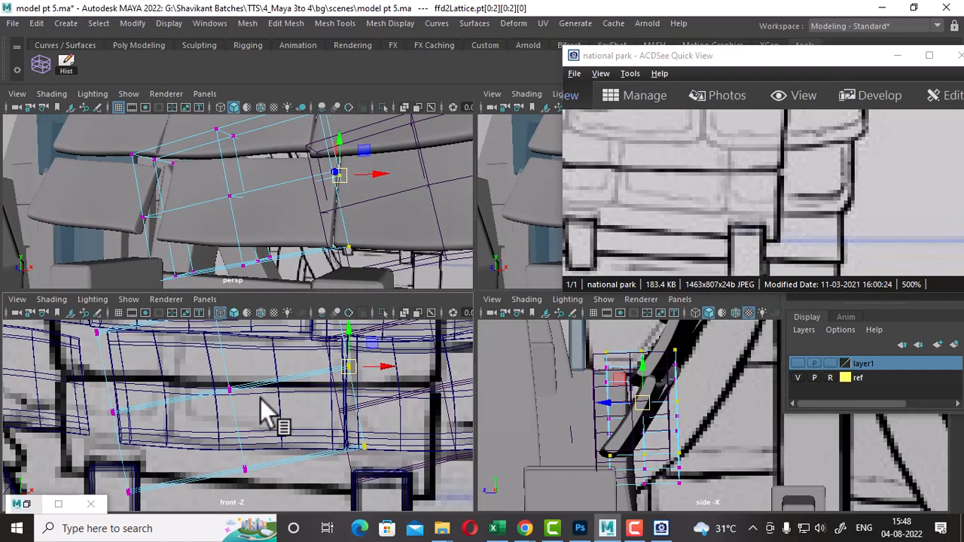
Step: Adjust the middle tile's upper lattice points at the outer edge, centre and inner edge to shape its top against the row above
alt+middle_drag(260, 399, 272, 434)
scroll(287, 450, down, 5)
scroll(258, 381, up, 2)
drag(233, 391, 250, 462)
scroll(242, 397, up, 2)
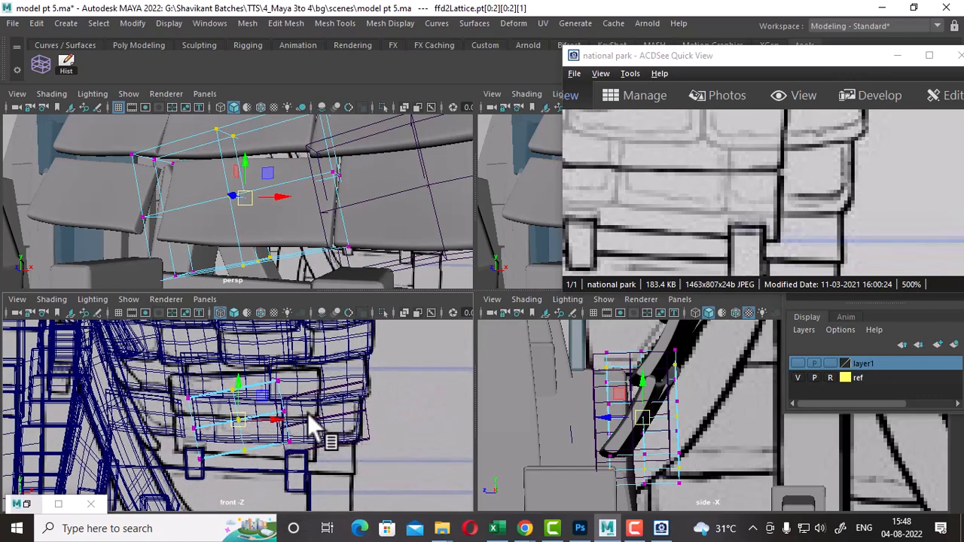
scroll(316, 407, up, 2)
click(291, 352)
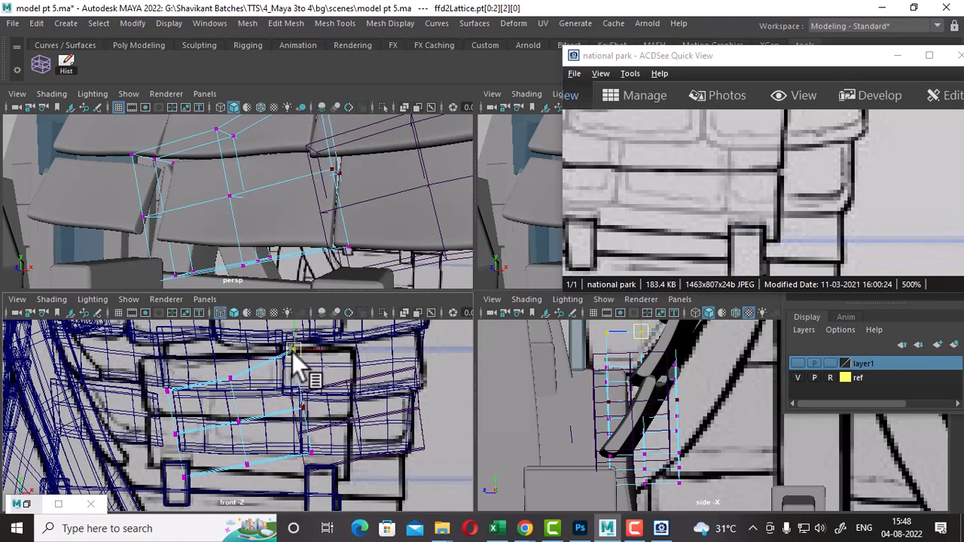
drag(292, 351, 299, 361)
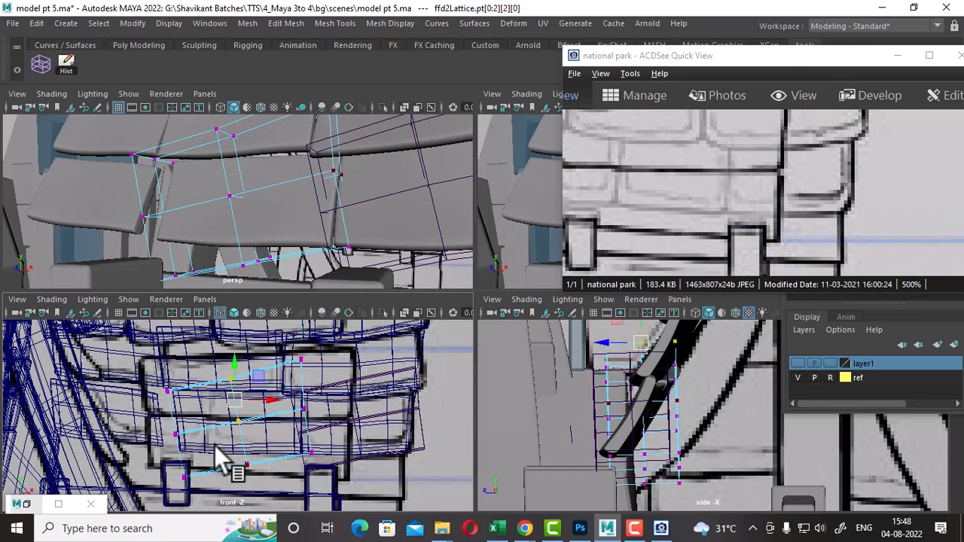
drag(232, 400, 242, 391)
drag(233, 381, 233, 374)
mouse_move(156, 378)
mouse_down()
mouse_move(178, 397)
mouse_move(169, 381)
mouse_up()
alt+middle_drag(260, 479, 284, 460)
scroll(284, 460, up, 2)
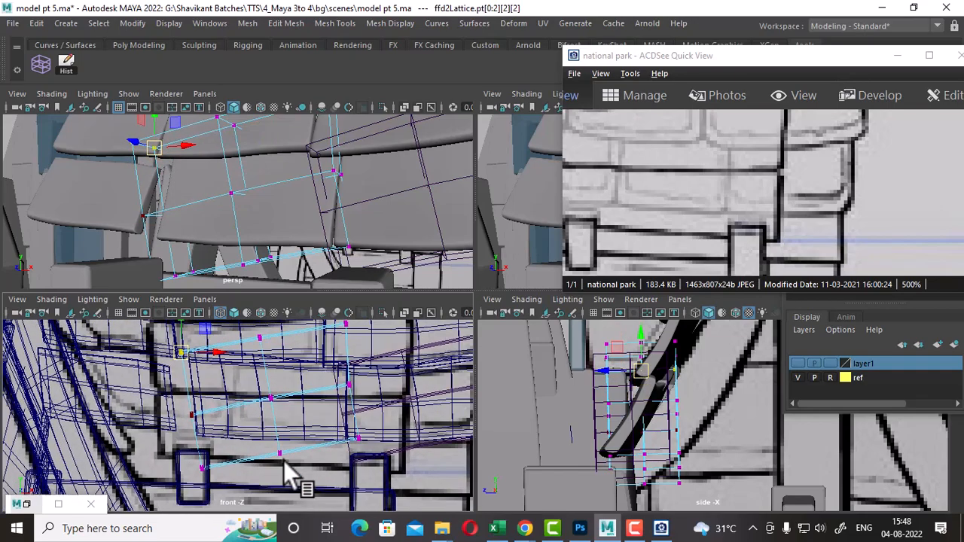
Step: Narrow the middle tile by moving its inner-edge lattice points outward, straightening that edge and shifting the centre points slightly outward
scroll(284, 461, down, 2)
scroll(273, 441, down, 1)
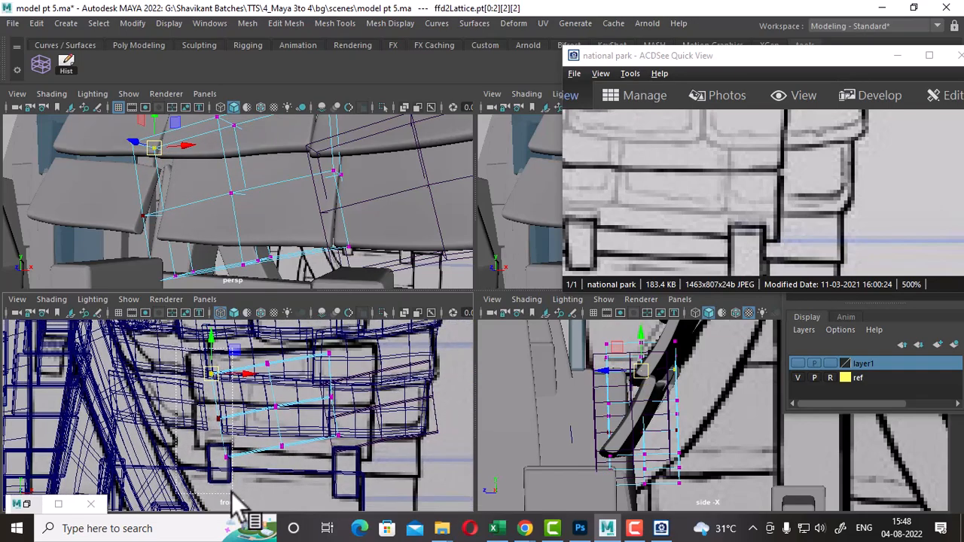
drag(232, 493, 232, 495)
scroll(230, 408, up, 1)
drag(220, 423, 251, 424)
scroll(233, 414, up, 2)
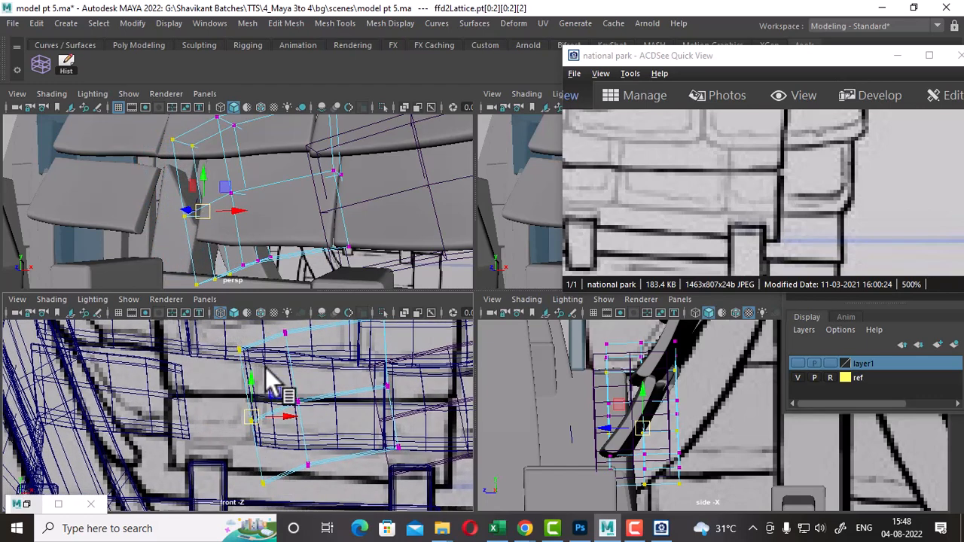
drag(265, 367, 232, 339)
drag(239, 348, 252, 348)
drag(255, 423, 246, 416)
drag(246, 419, 250, 418)
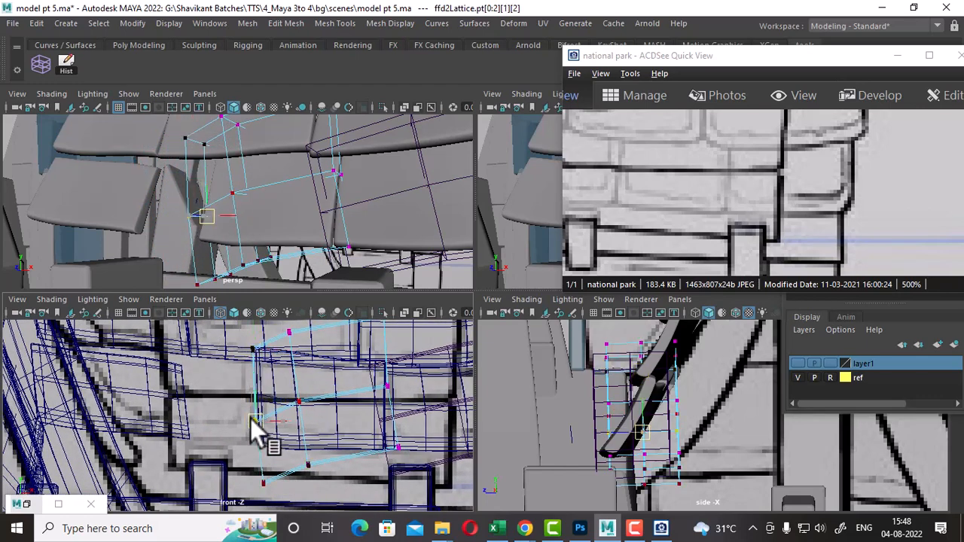
alt+middle_drag(289, 364, 287, 420)
drag(277, 369, 320, 483)
drag(297, 419, 302, 421)
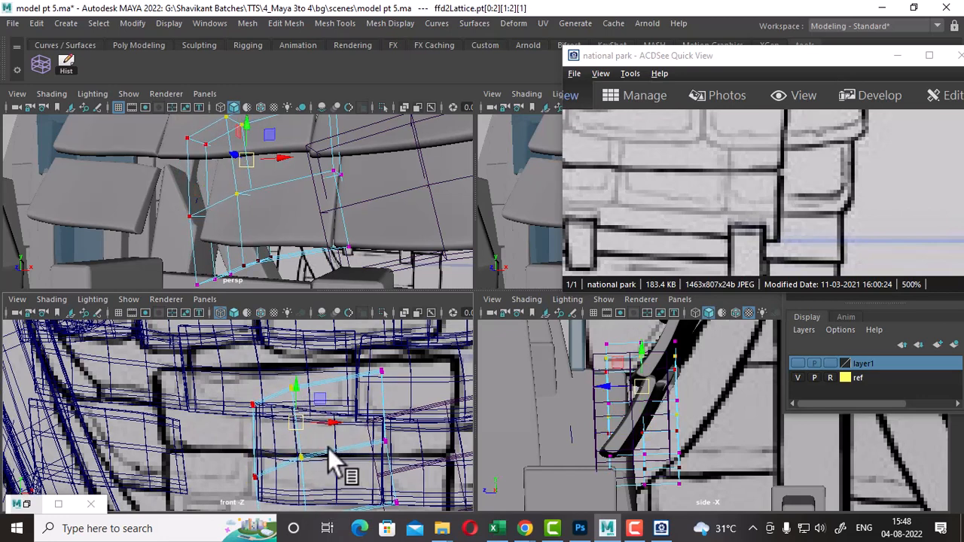
Step: Move the row's inner tile outward against the middle tile and add a lattice deformer to it
alt+middle_drag(331, 450, 325, 398)
alt+right_drag(381, 251, 350, 73)
click(150, 198)
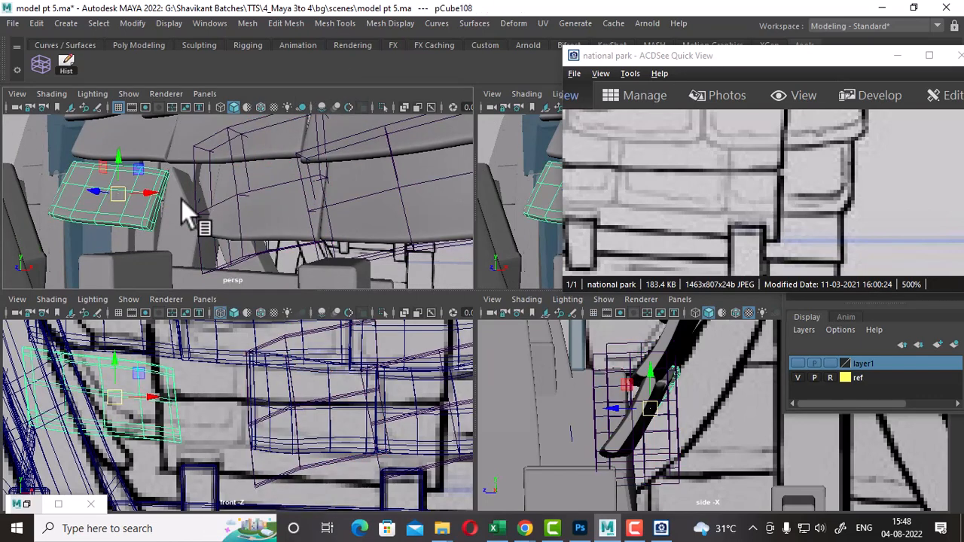
middle_drag(143, 404, 207, 412)
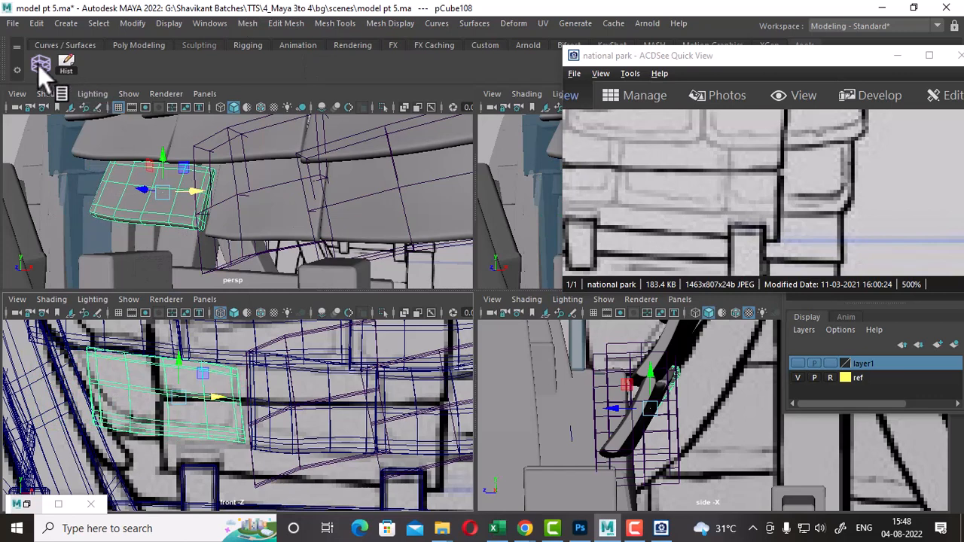
click(39, 65)
right_drag(215, 138, 281, 118)
click(210, 448)
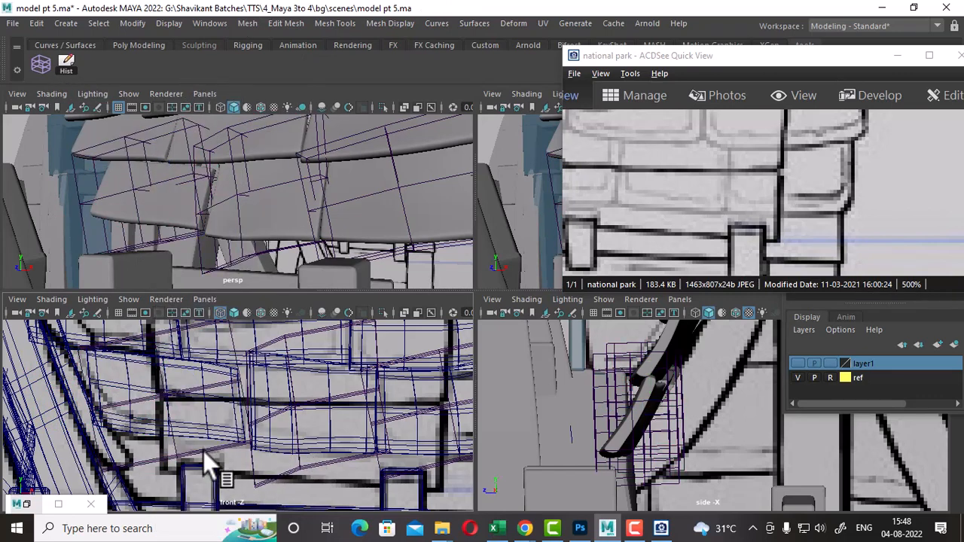
Step: Pull the inner tile's outer-edge lattice points against the middle tile and select its upper lattice points to check their depth
right_drag(203, 451, 173, 153)
alt+middle_drag(241, 531, 243, 541)
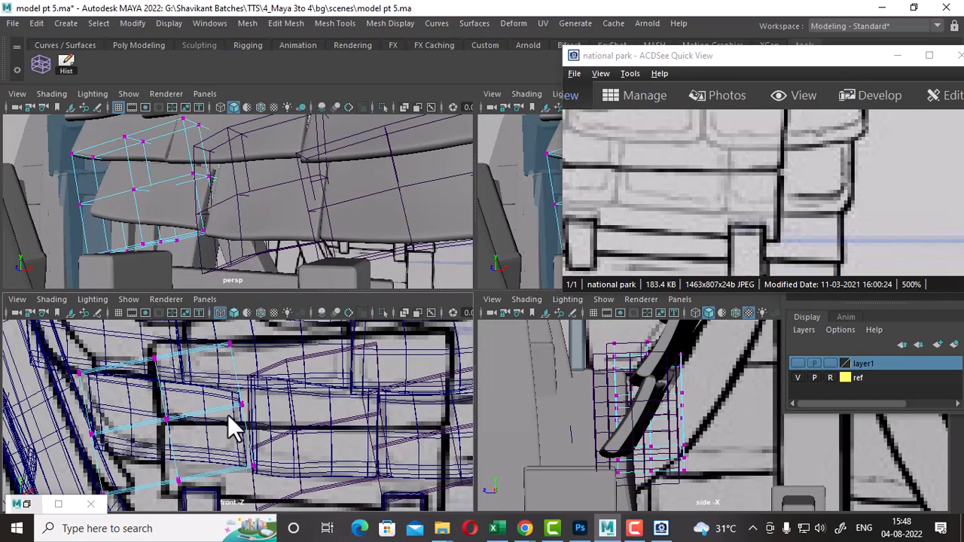
drag(244, 407, 253, 405)
alt+drag(306, 154, 283, 202)
alt+middle_drag(270, 412, 302, 443)
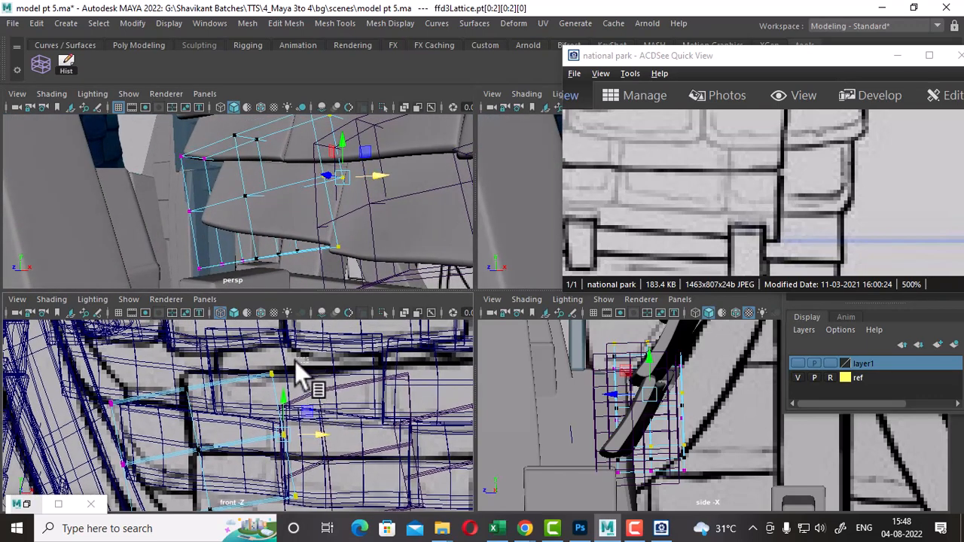
drag(294, 361, 236, 400)
shift+drag(201, 366, 130, 411)
mouse_move(316, 202)
alt+mouse_down()
mouse_move(355, 178)
mouse_move(318, 209)
mouse_move(322, 198)
alt+mouse_up()
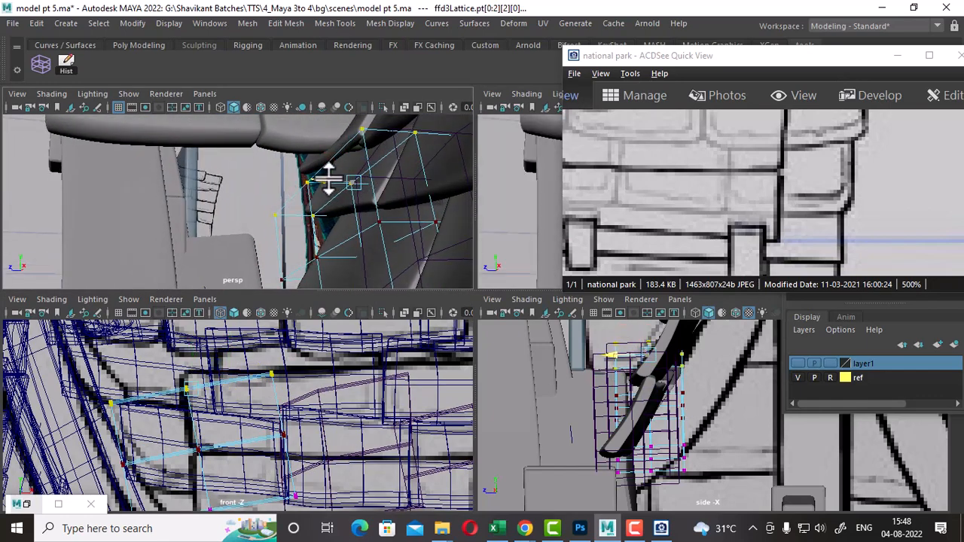
alt+drag(326, 184, 345, 286)
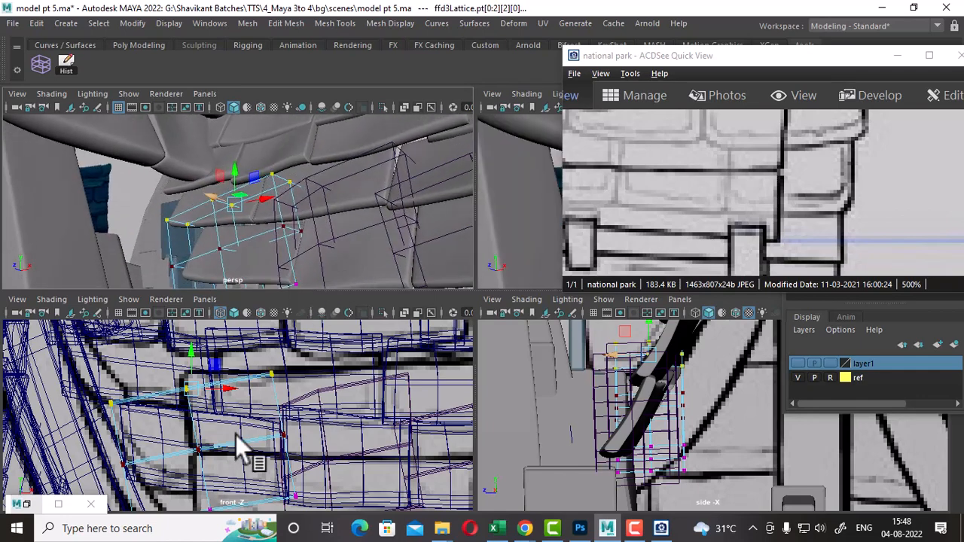
Step: Stretch the inner tile towards the building with its inner-edge lattice points, and adjust the lower centre points of its lattice
drag(79, 382, 156, 516)
alt+middle_drag(163, 448, 111, 407)
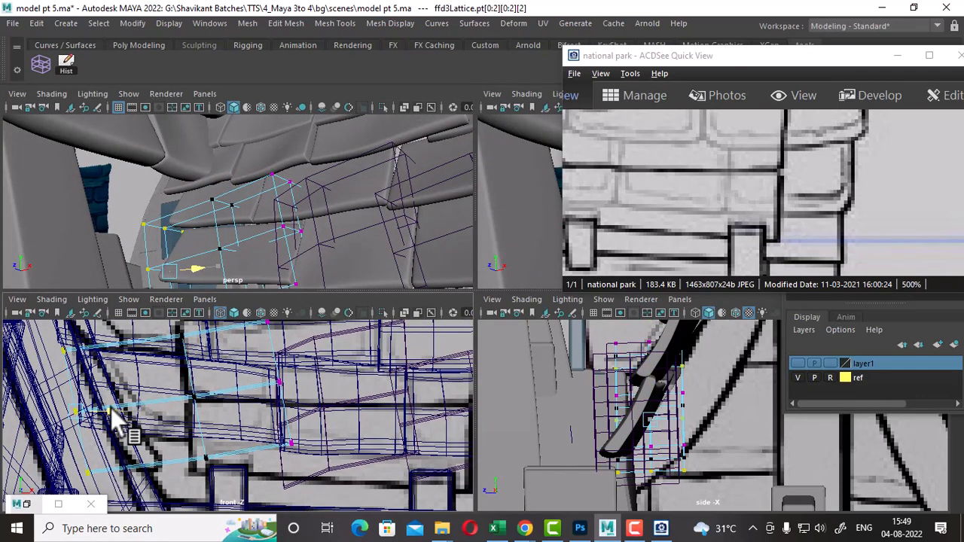
scroll(190, 407, up, 1)
drag(230, 438, 183, 490)
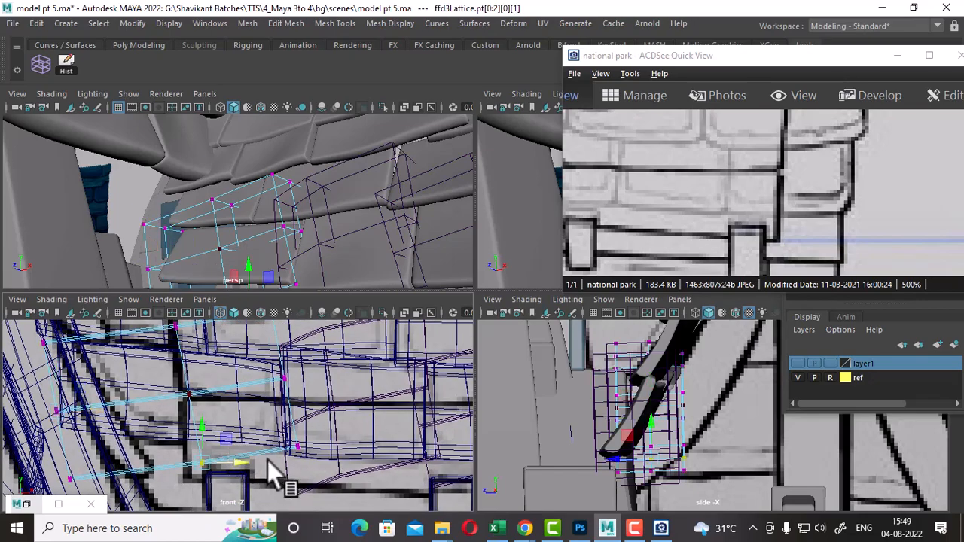
alt+drag(302, 261, 142, 163)
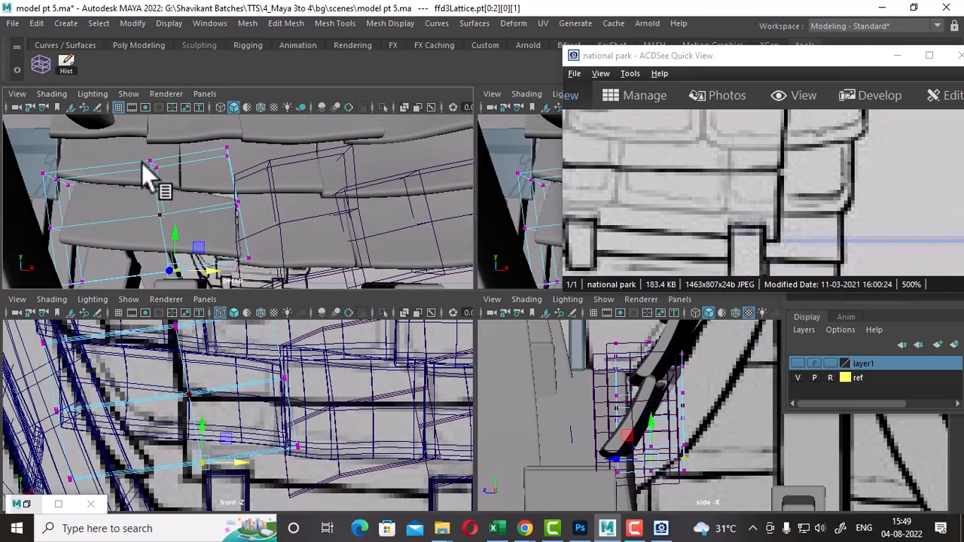
drag(188, 196, 188, 196)
alt+drag(189, 196, 162, 201)
alt+drag(355, 224, 190, 149)
drag(257, 280, 257, 280)
alt+drag(240, 233, 346, 197)
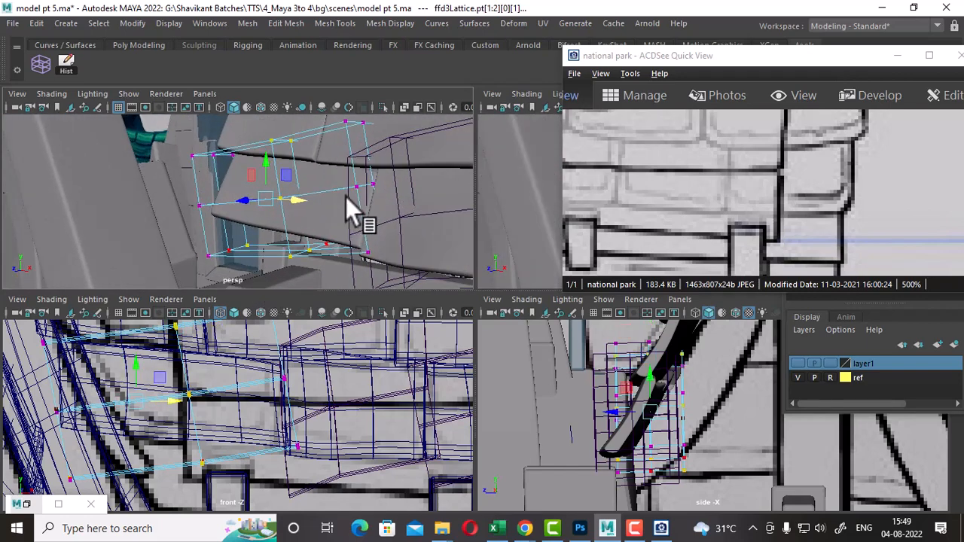
Step: Select the inner tile's lower outer-edge lattice points and fit that edge to the neighbouring middle tile
alt+drag(209, 208, 369, 243)
scroll(415, 229, down, 5)
alt+drag(368, 244, 283, 249)
alt+drag(314, 288, 335, 205)
alt+middle_drag(336, 205, 339, 225)
drag(322, 168, 272, 212)
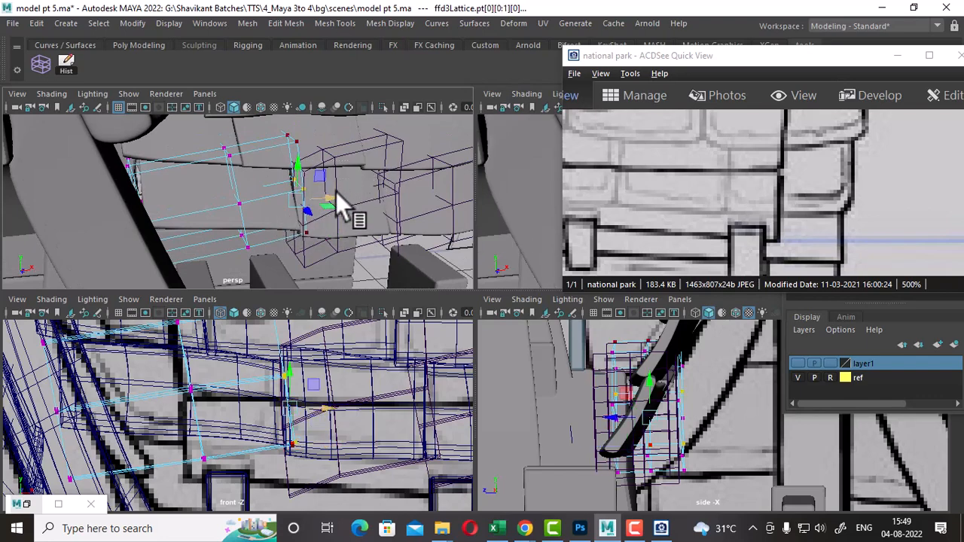
Step: Return to object selection, select all the side roof objects and delete their history to remove the lattices
alt+drag(335, 193, 298, 215)
right_drag(298, 216, 347, 129)
scroll(281, 192, down, 4)
alt+drag(281, 191, 324, 188)
drag(383, 150, 171, 284)
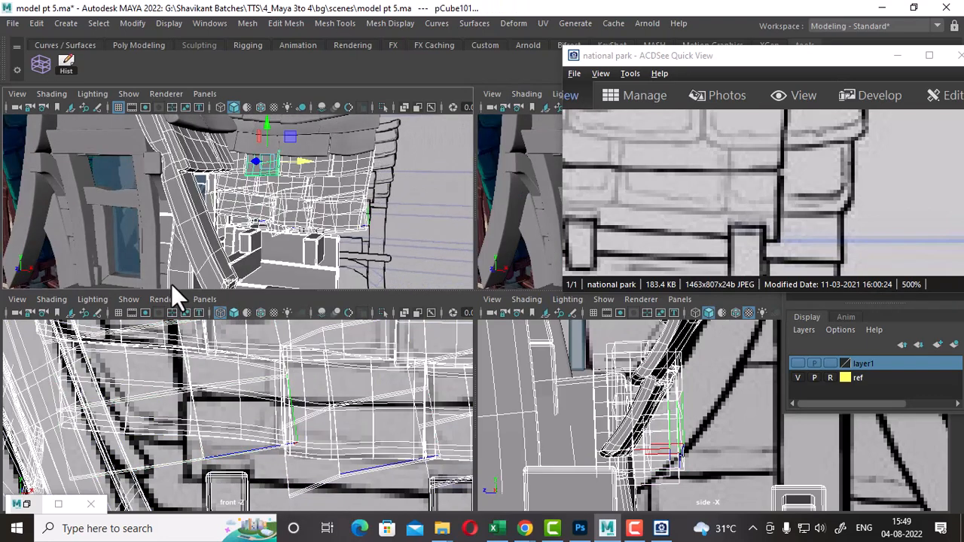
click(65, 65)
Step: Examine the finished side roof tile rows against the reference drawings in the perspective, side and front views
alt+drag(305, 177, 525, 350)
key(space)
key(space)
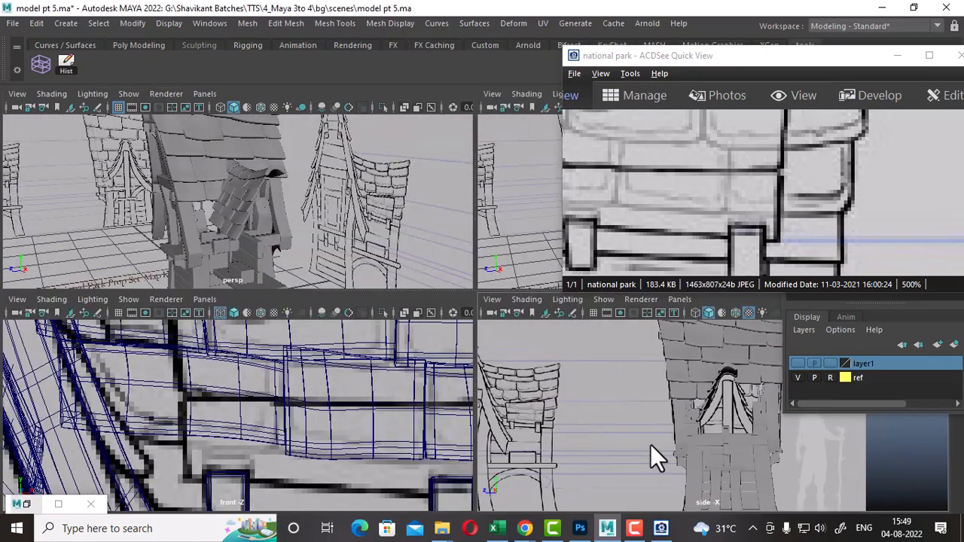
alt+right_drag(650, 444, 740, 441)
alt+right_drag(680, 397, 722, 411)
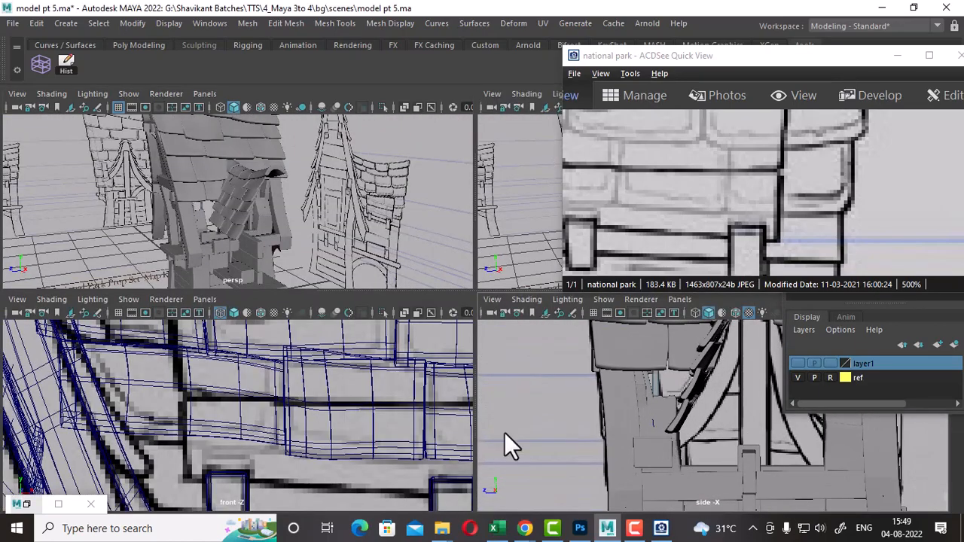
alt+right_drag(611, 439, 680, 426)
alt+middle_drag(246, 450, 334, 418)
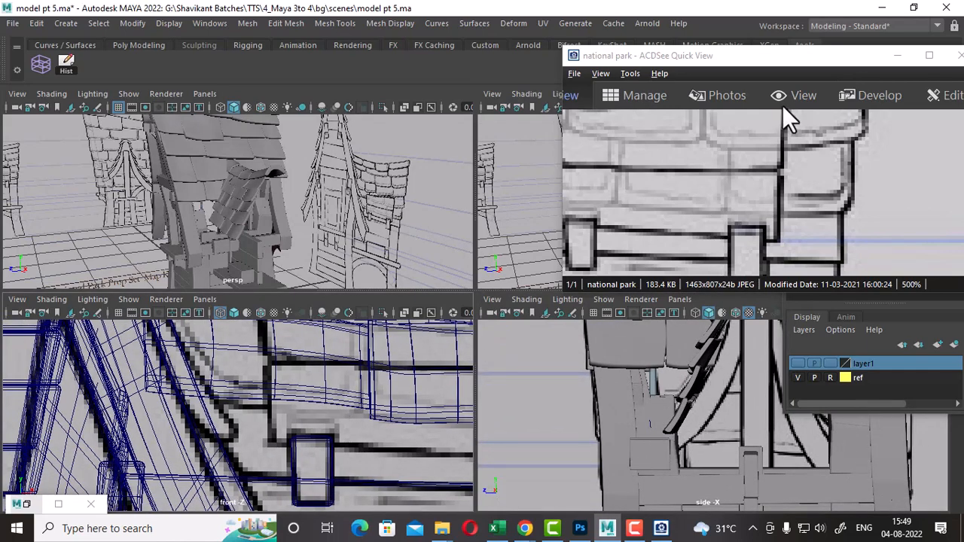
Step: Minimise the reference image window, enlarge the perspective view and select the side roof tiles
click(896, 56)
alt+drag(675, 196, 696, 236)
key(space)
alt+drag(649, 288, 501, 311)
click(493, 309)
alt+drag(399, 284, 602, 285)
click(389, 423)
alt+drag(390, 422, 513, 384)
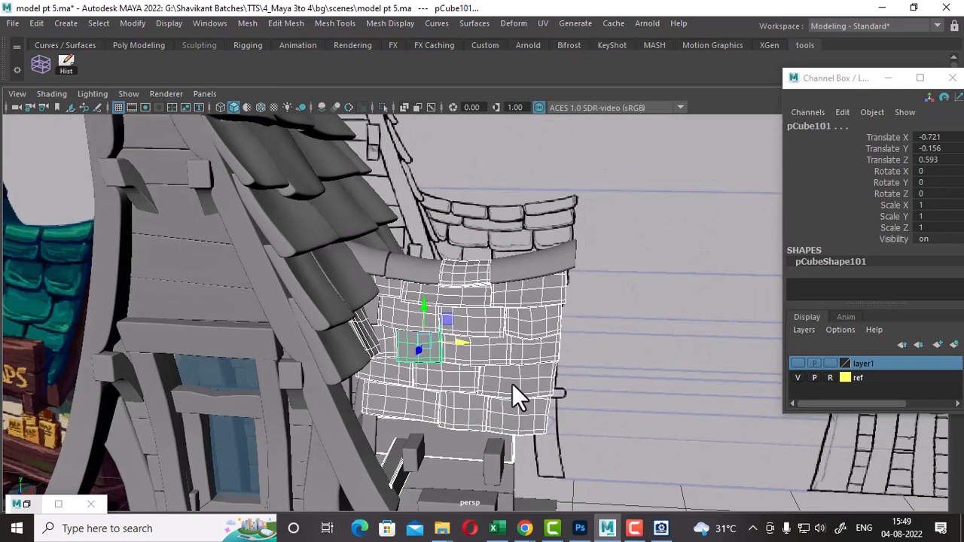
Step: Limit the selection to the side roof tiles, checking it in isolation, and group them
alt+drag(585, 463, 497, 338)
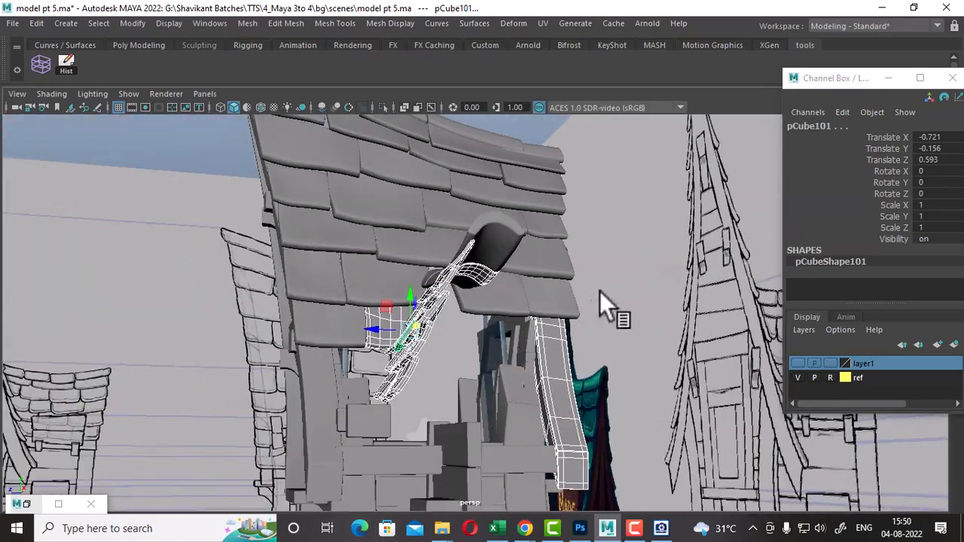
alt+drag(600, 291, 522, 261)
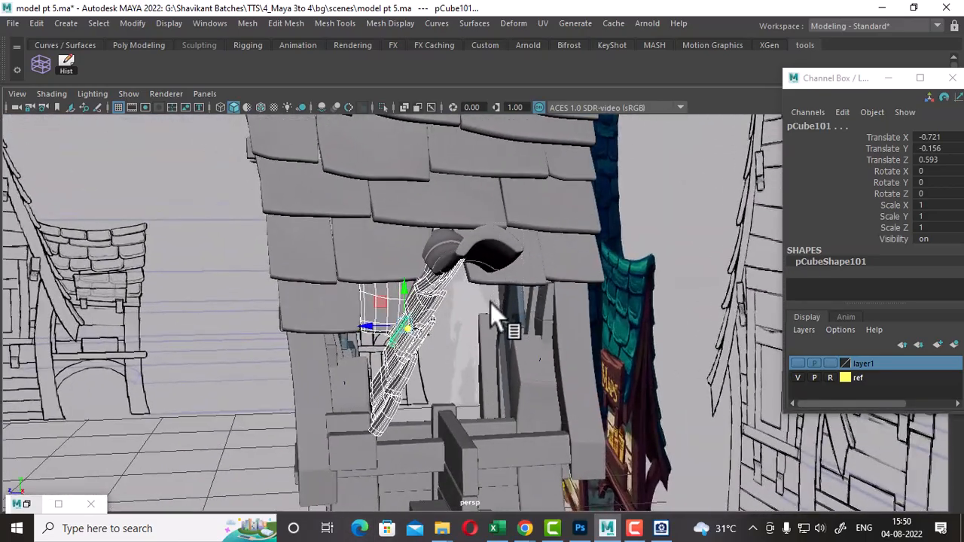
alt+drag(490, 303, 470, 350)
key(ctrl+1)
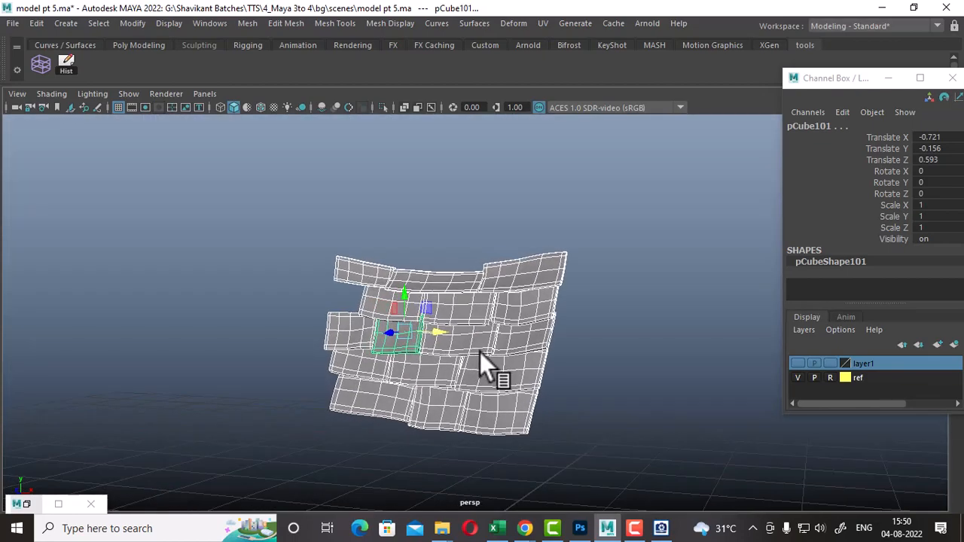
key(ctrl+1)
alt+drag(369, 311, 482, 361)
shift+click(327, 296)
key(ctrl+g)
Step: Show the hidden front post and curved gable beams under the small roof again
click(167, 23)
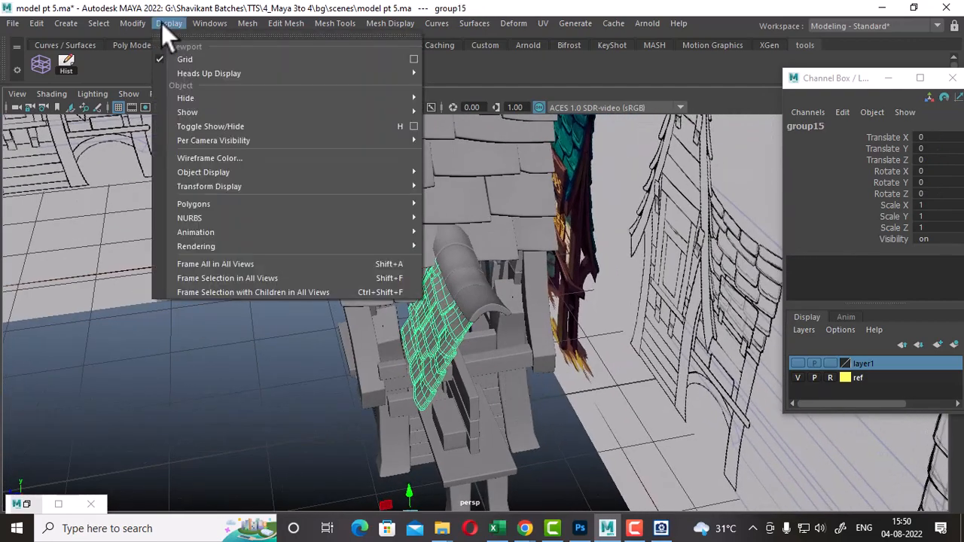
mouse_move(242, 112)
click(460, 172)
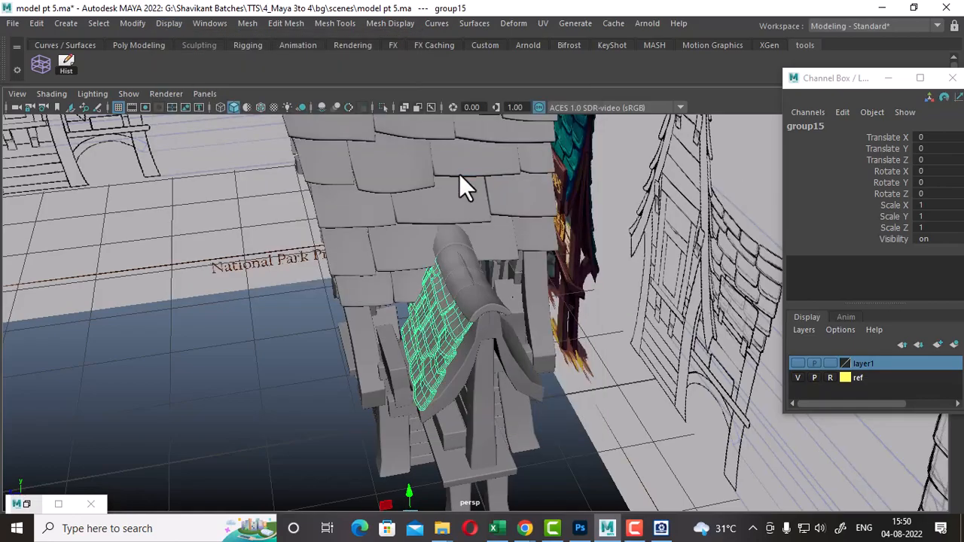
Step: Isolate the side roof's tile group together with the curved gable beams, and select only the tile group
alt+drag(554, 374, 562, 293)
shift+click(575, 253)
key(ctrl+1)
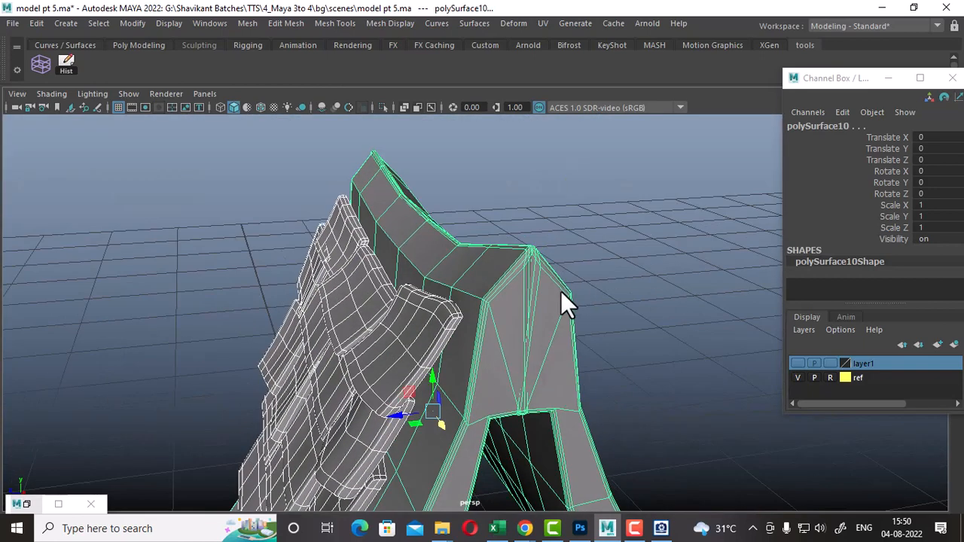
click(617, 261)
click(448, 347)
key(Up)
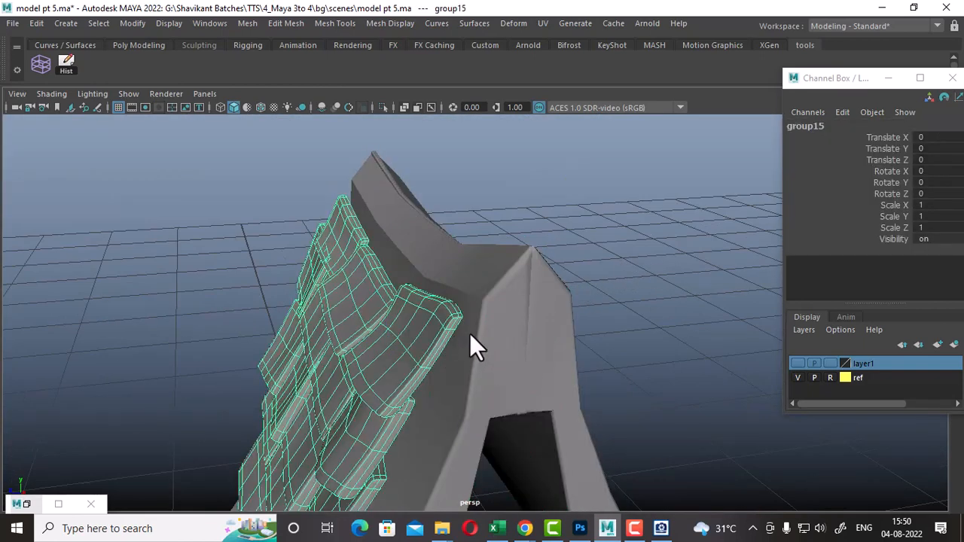
Step: Turn on wireframe on shaded and snap the tile group's pivot to the front apex of the gable beams
key(d)
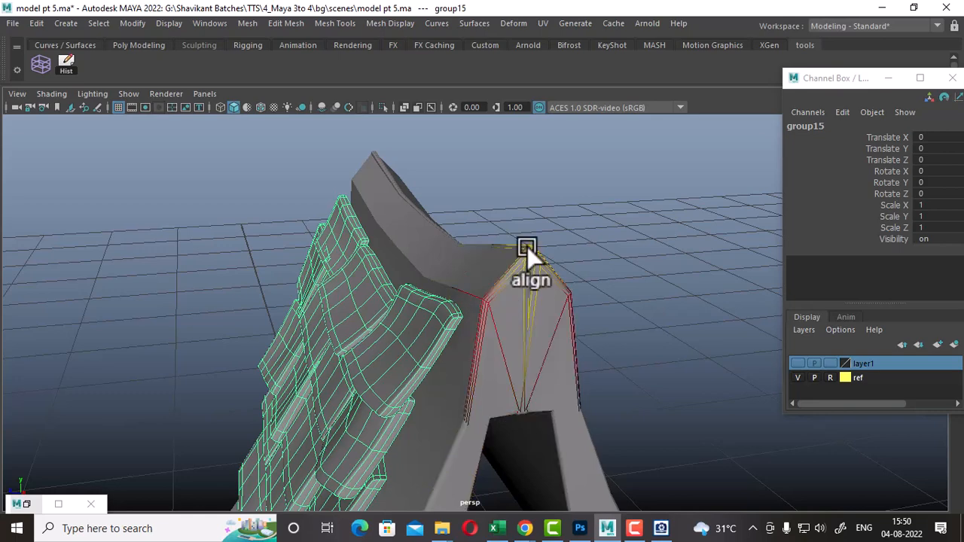
alt+drag(565, 269, 445, 316)
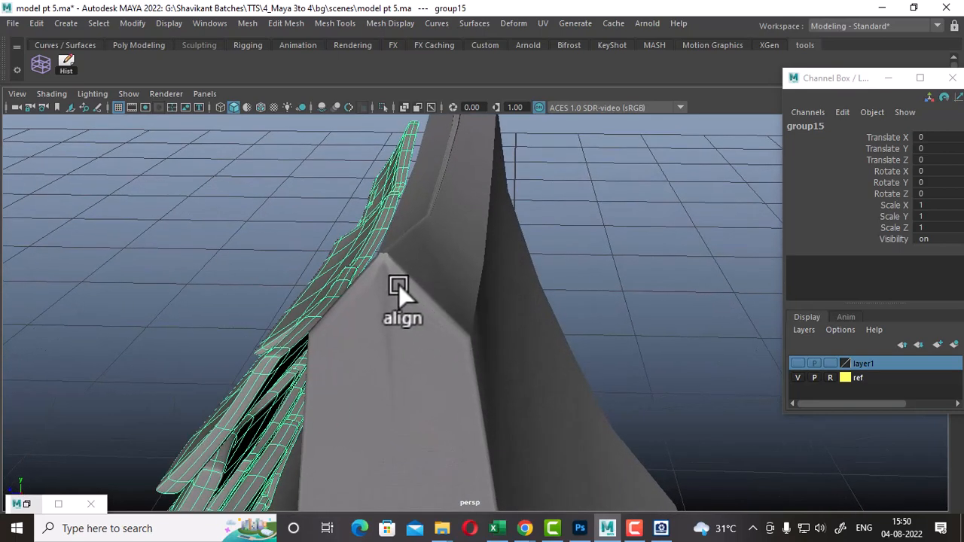
click(260, 108)
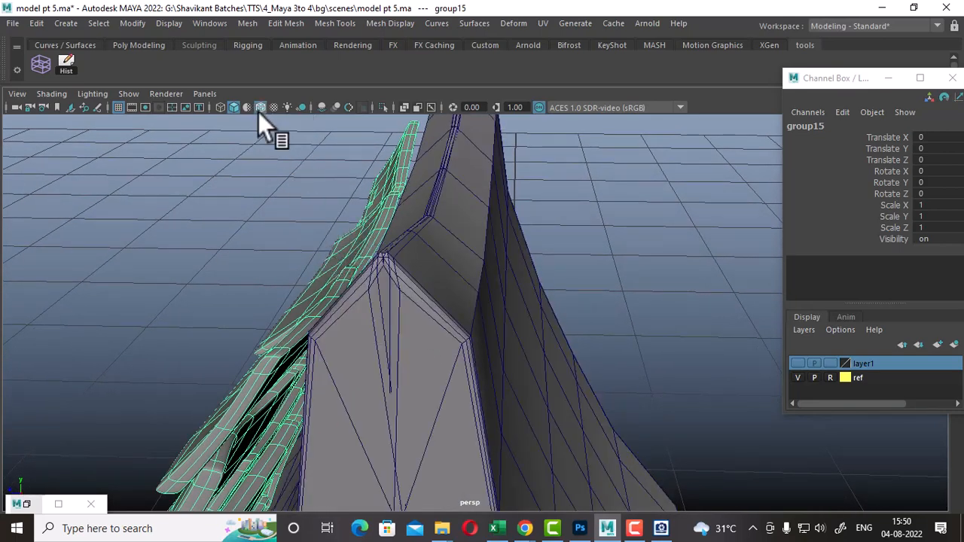
alt+drag(347, 249, 396, 326)
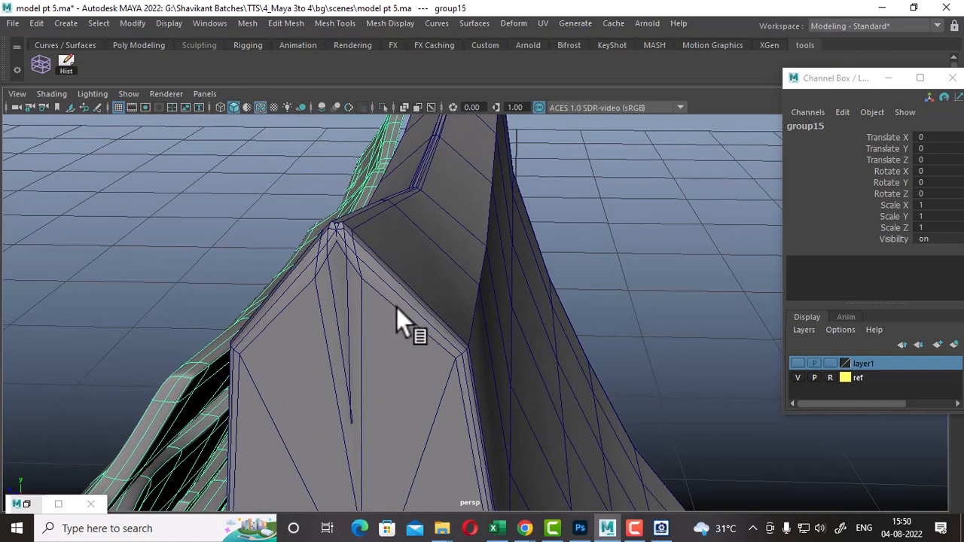
key(d)
click(338, 223)
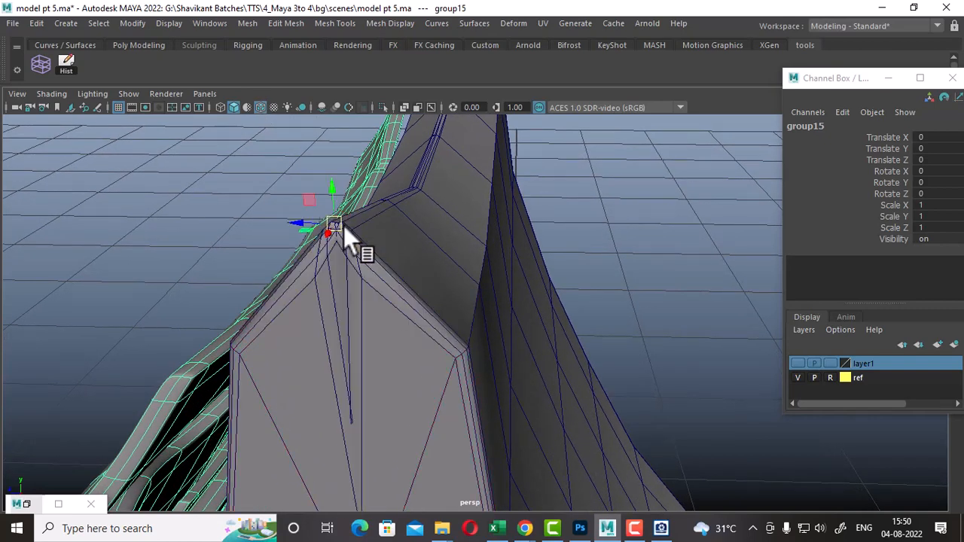
Step: Try to mirror the tile group using Duplicate Special with a Z scale of -1, and undo the copy
click(44, 17)
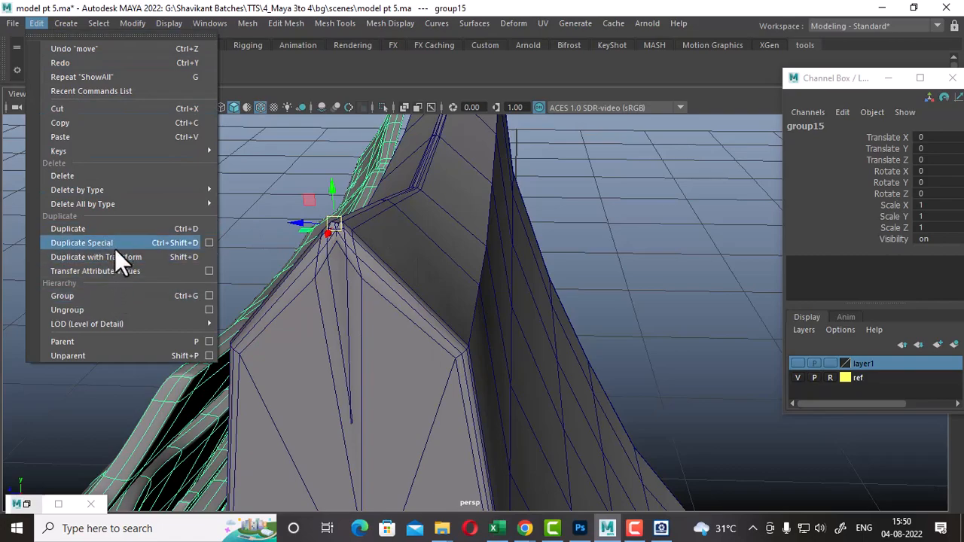
click(116, 245)
alt+right_drag(460, 335, 251, 221)
alt+middle_drag(521, 416, 568, 313)
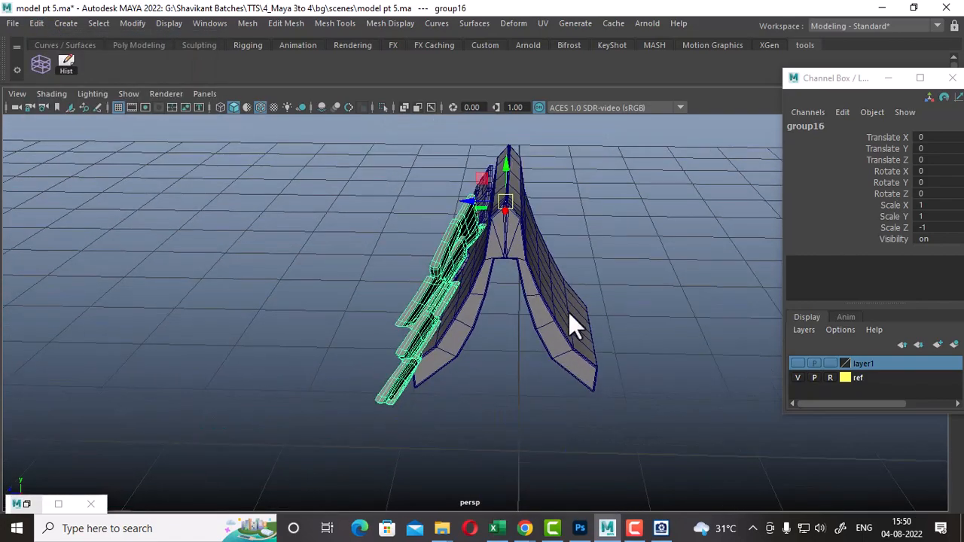
alt+drag(569, 313, 658, 336)
key(ctrl+z)
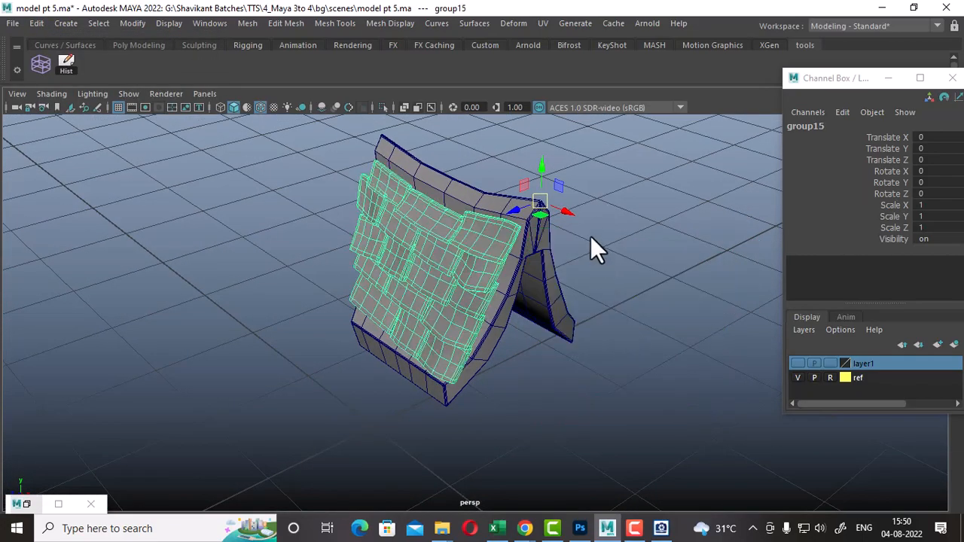
Step: Mirror the tile group across the ridge using Duplicate Special with reset settings and an X scale of -1, and show the whole building again
alt+drag(591, 235, 470, 260)
click(33, 24)
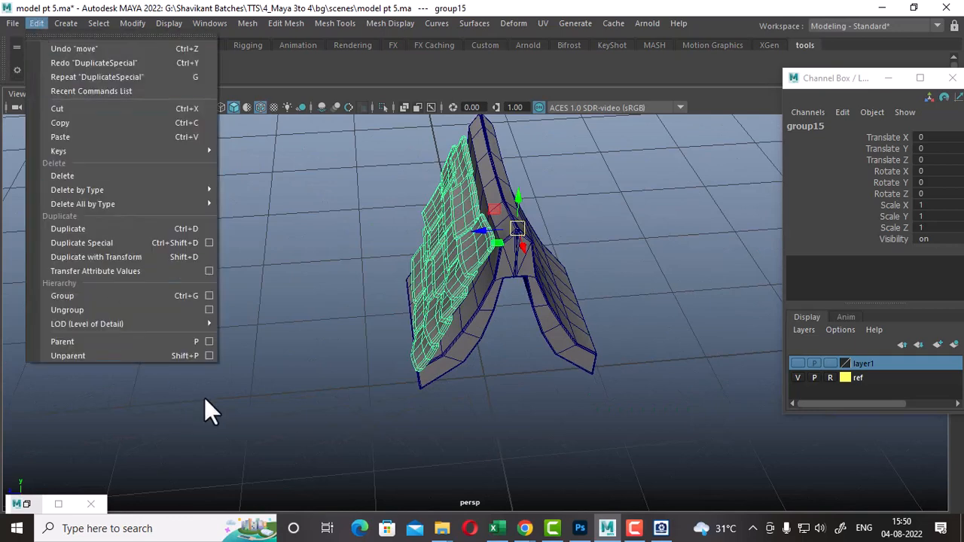
click(208, 243)
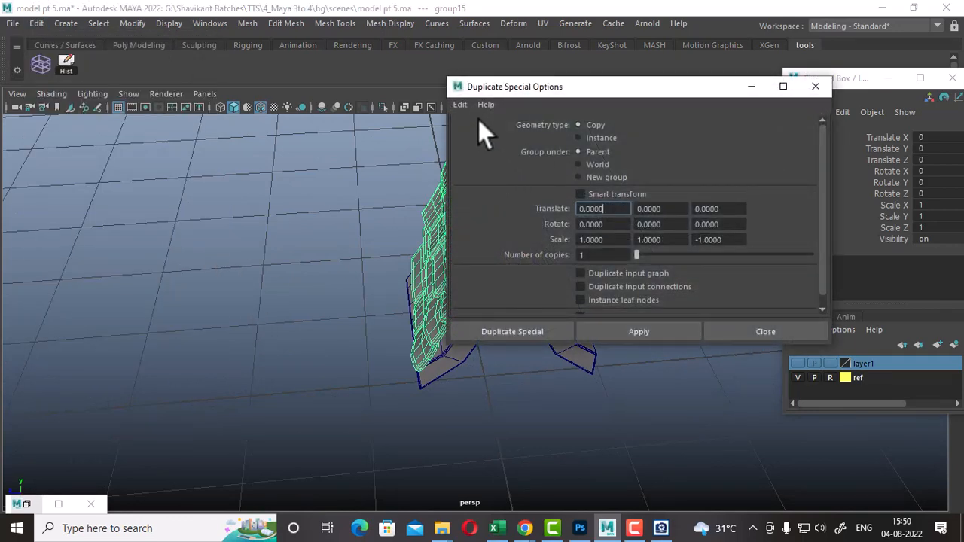
click(460, 105)
click(488, 132)
drag(636, 85, 721, 115)
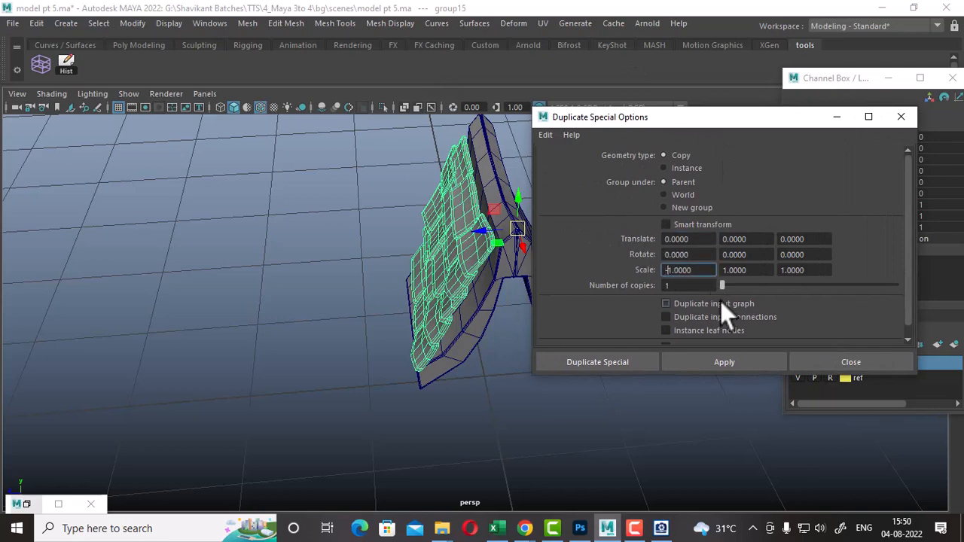
click(727, 364)
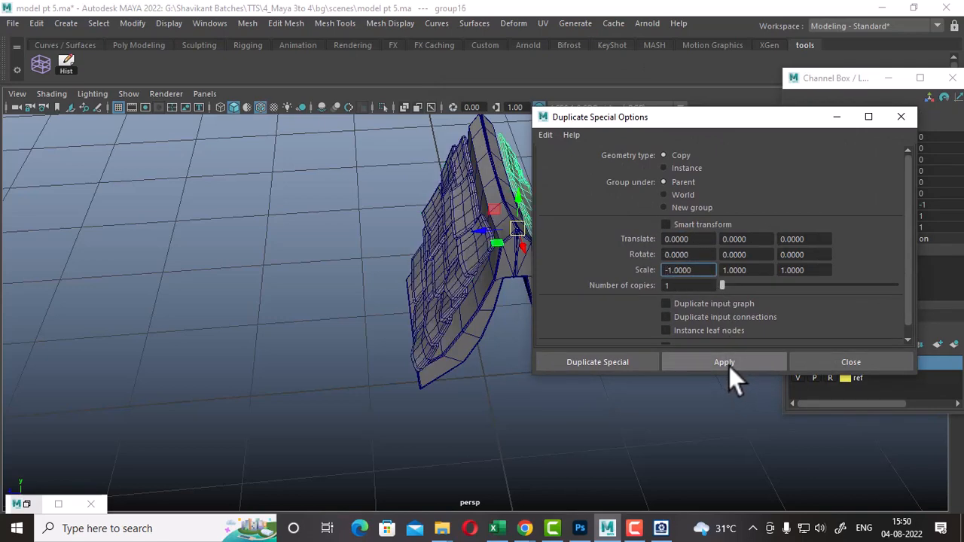
click(873, 357)
alt+drag(685, 366, 616, 359)
click(662, 390)
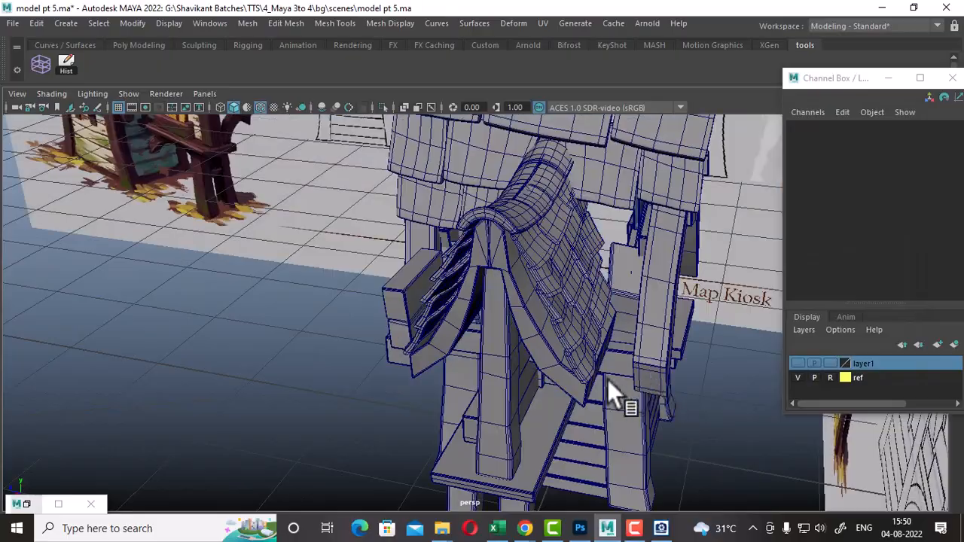
Step: Try to isolate the left-slope tile group and the gable frame by hiding all other objects
alt+drag(608, 380, 633, 385)
click(607, 226)
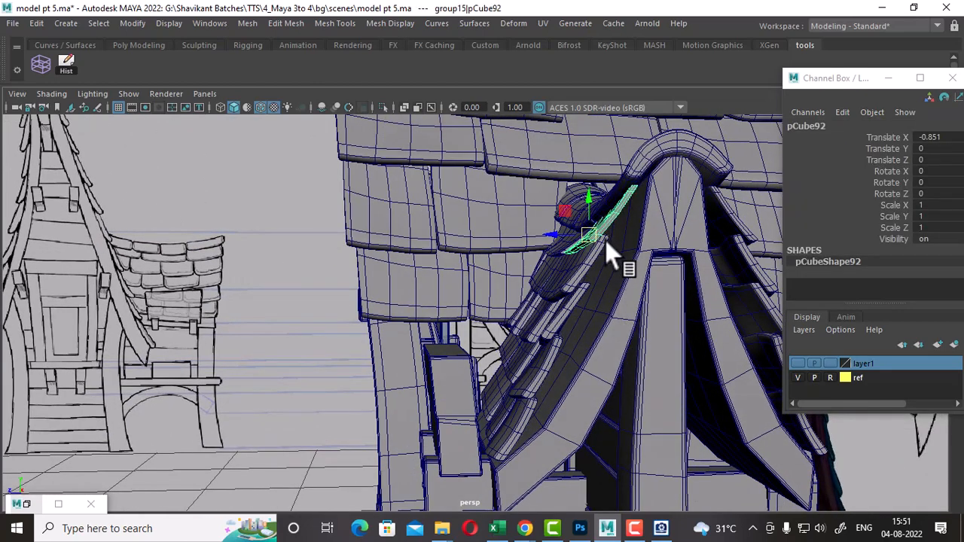
key(Up)
key(space)
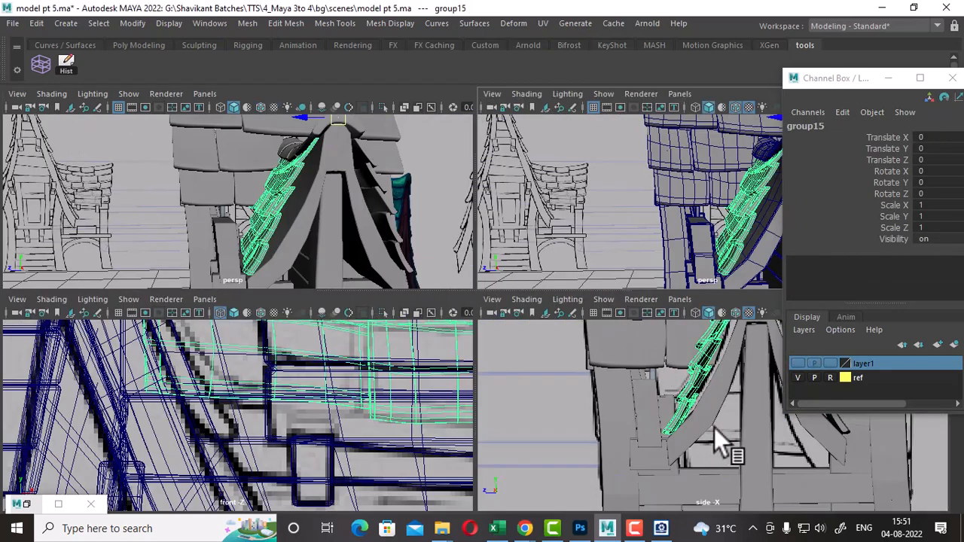
alt+middle_drag(714, 428, 695, 461)
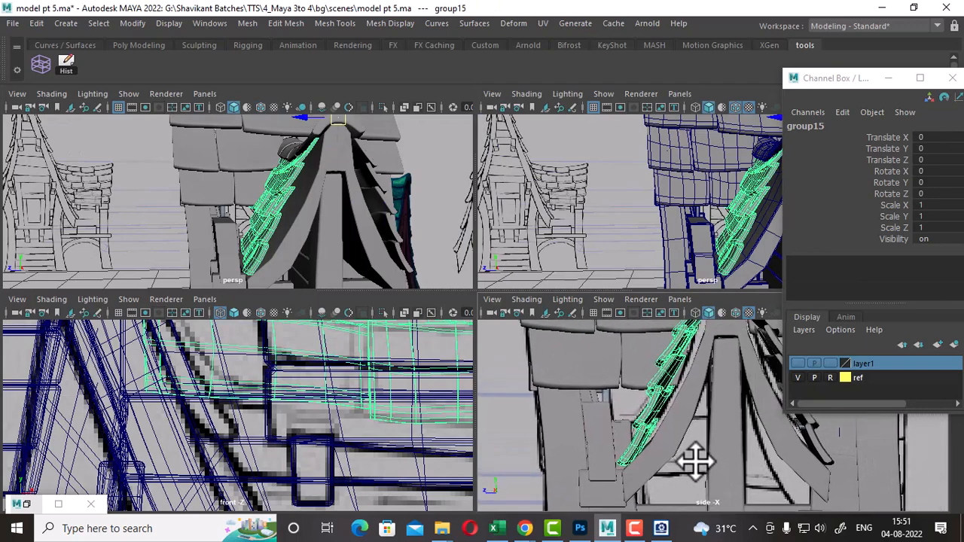
click(678, 432)
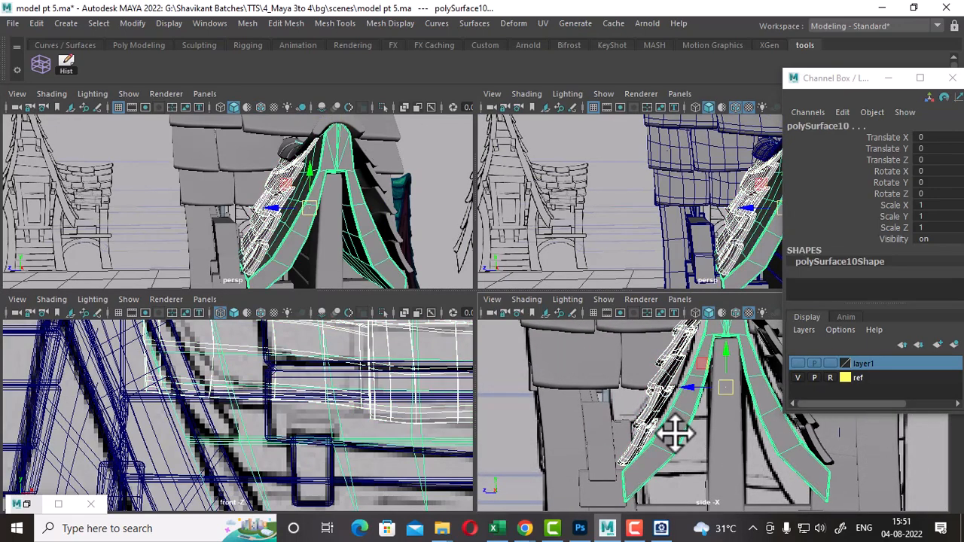
key(alt+h)
click(711, 451)
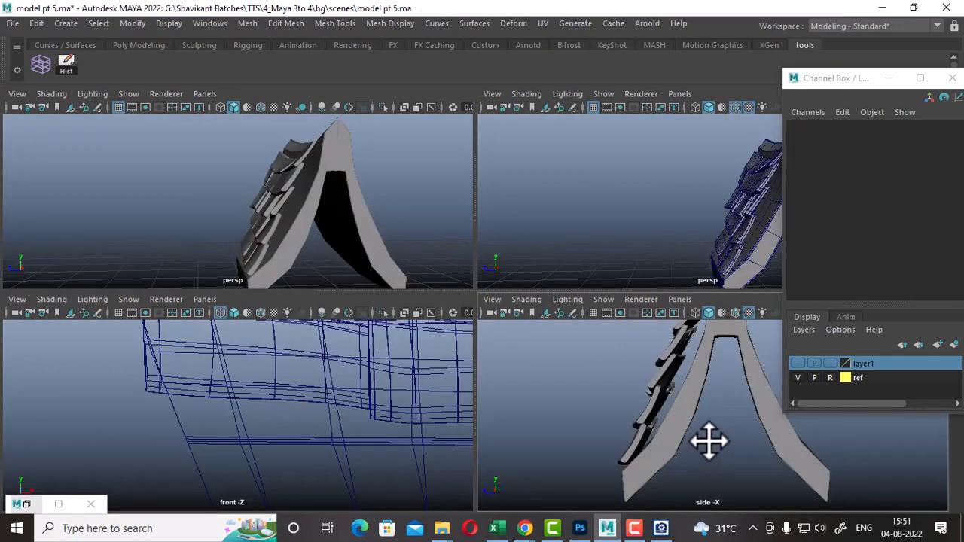
key(ctrl+shift+h)
Step: Hide the main building's side wall and roof tile pieces beside the small gable roof
scroll(302, 409, down, 8)
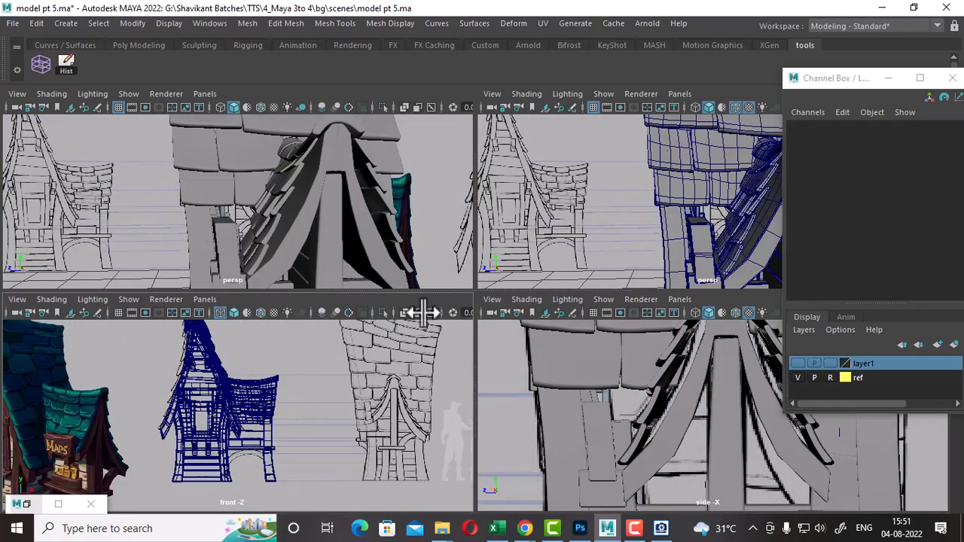
alt+right_drag(373, 221, 291, 181)
alt+middle_drag(291, 181, 379, 185)
alt+right_drag(379, 185, 334, 196)
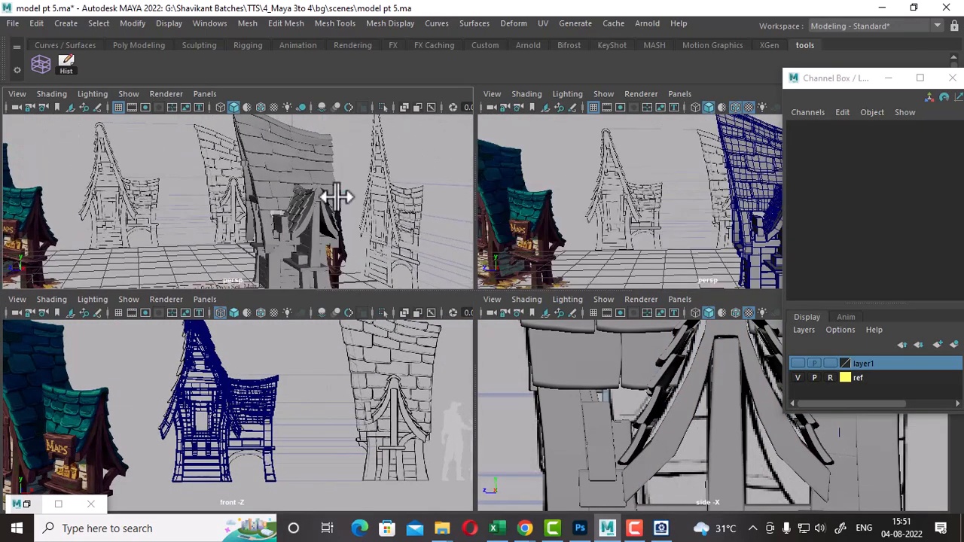
drag(277, 257, 271, 260)
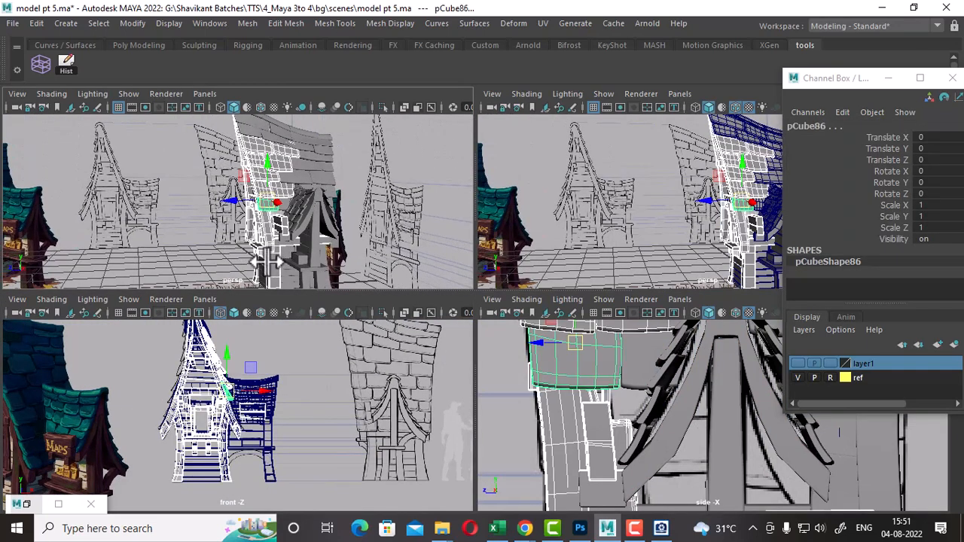
key(ctrl+h)
scroll(416, 439, up, 2)
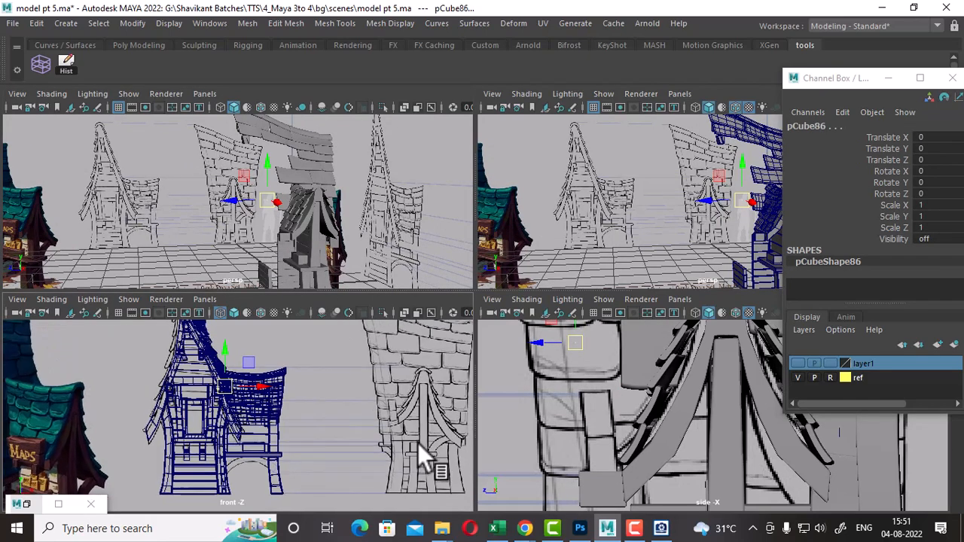
Step: Hide the lower part of the building, including the stairs, supports and the front post under the gable
drag(311, 434, 130, 499)
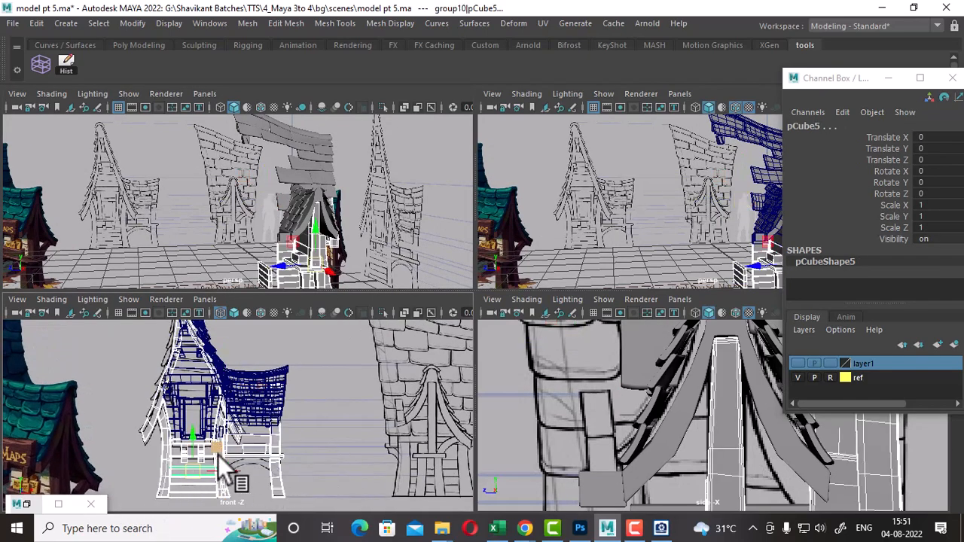
key(ctrl+h)
scroll(241, 446, up, 2)
scroll(735, 404, up, 2)
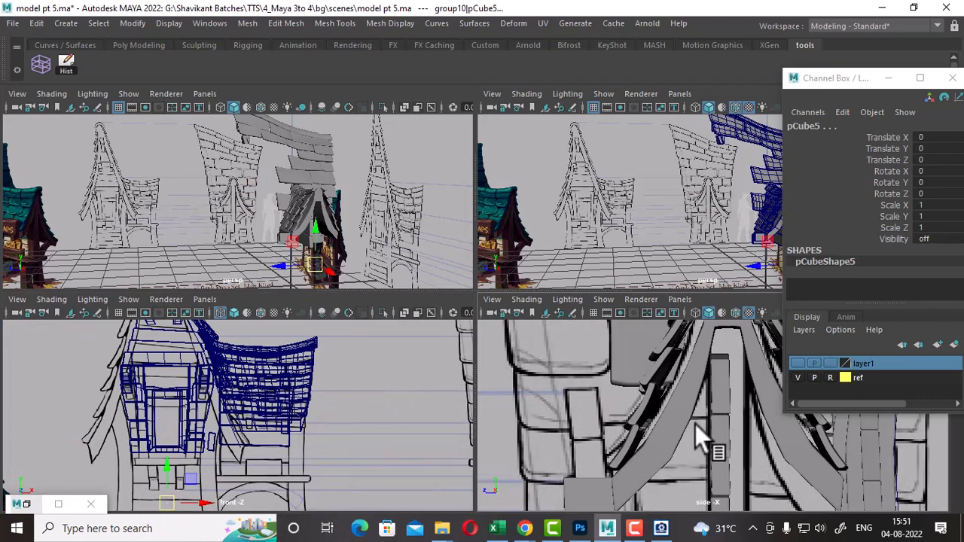
Step: Try to hide the curved gable frame under the small roof's tiles
scroll(695, 437, down, 1)
click(690, 414)
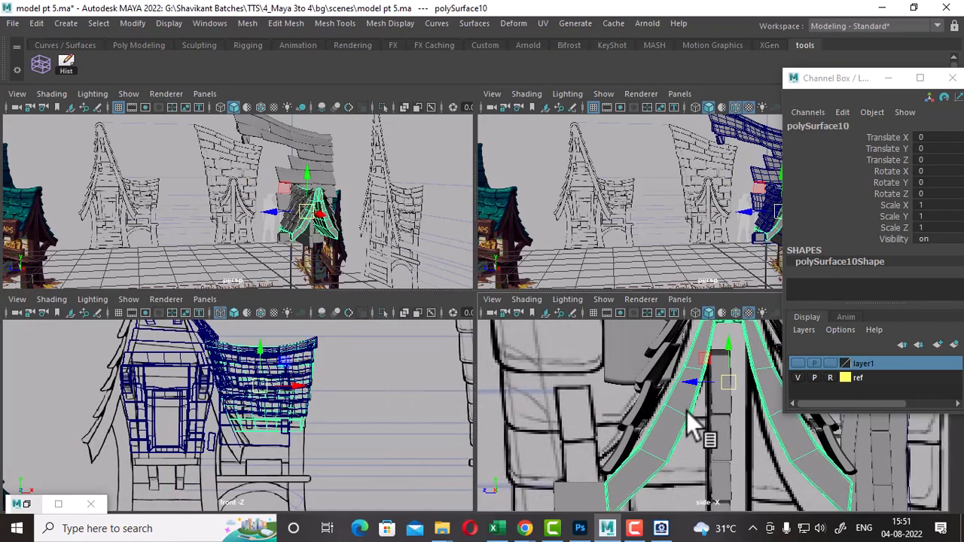
key(ctrl+h)
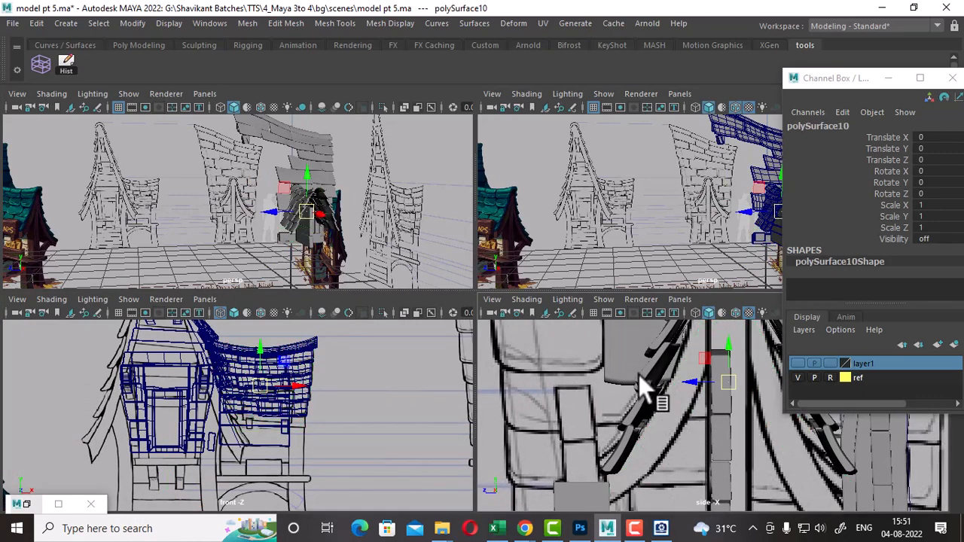
key(shift+h)
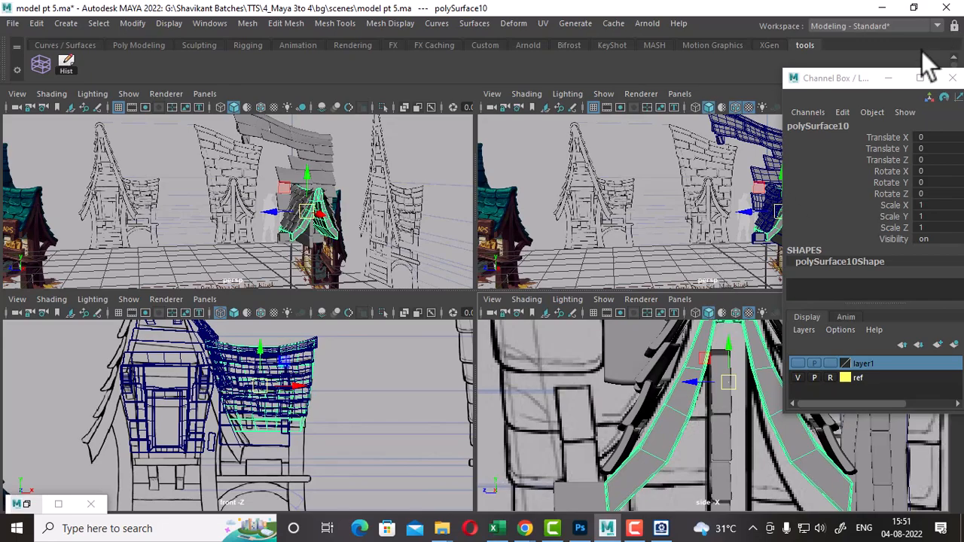
Step: Close the floating Channel Box window that covers the viewports
drag(852, 79, 463, 104)
click(566, 104)
alt+drag(708, 202, 829, 245)
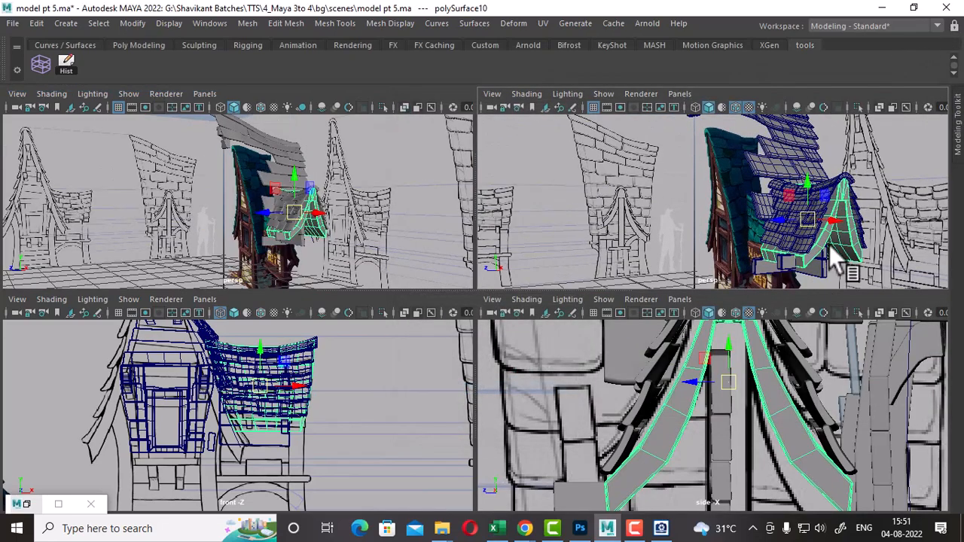
key(space)
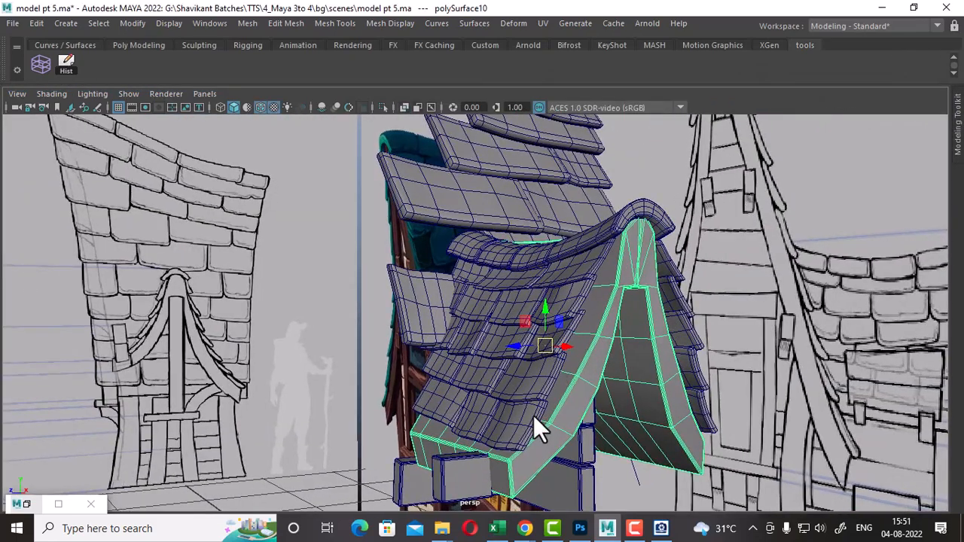
Step: Add a lattice deformer to the whole tile group on the small roof's left slope
click(533, 415)
key(Up)
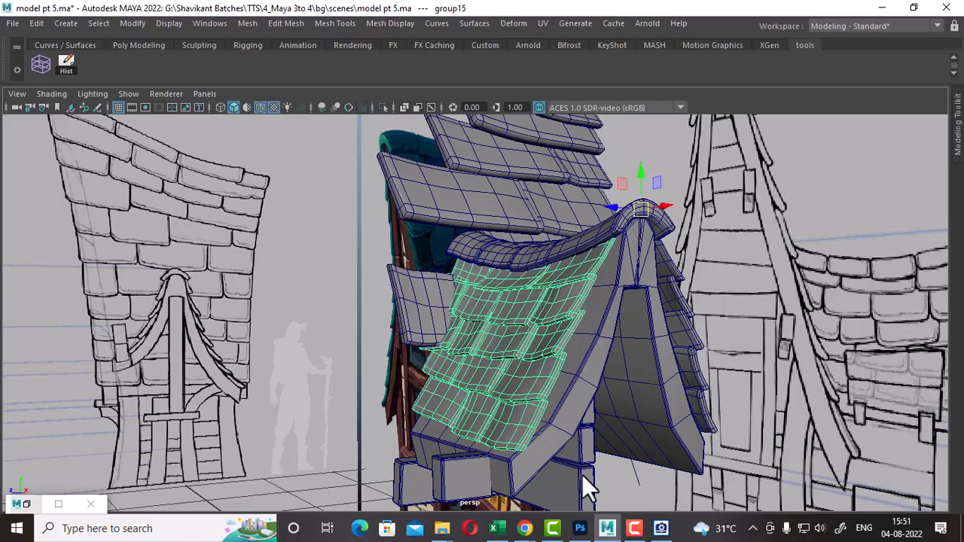
click(42, 60)
Step: Switch the lattice to point editing and shift its middle row of points inward toward the gable frame
mouse_move(680, 276)
alt+mouse_down()
mouse_move(620, 283)
mouse_move(686, 273)
alt+mouse_up()
key(space)
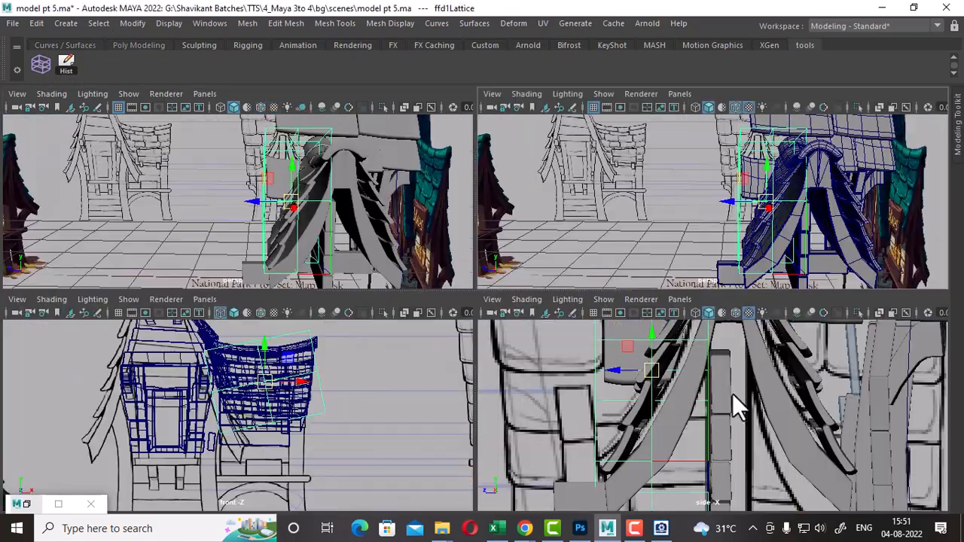
right_drag(520, 149, 498, 141)
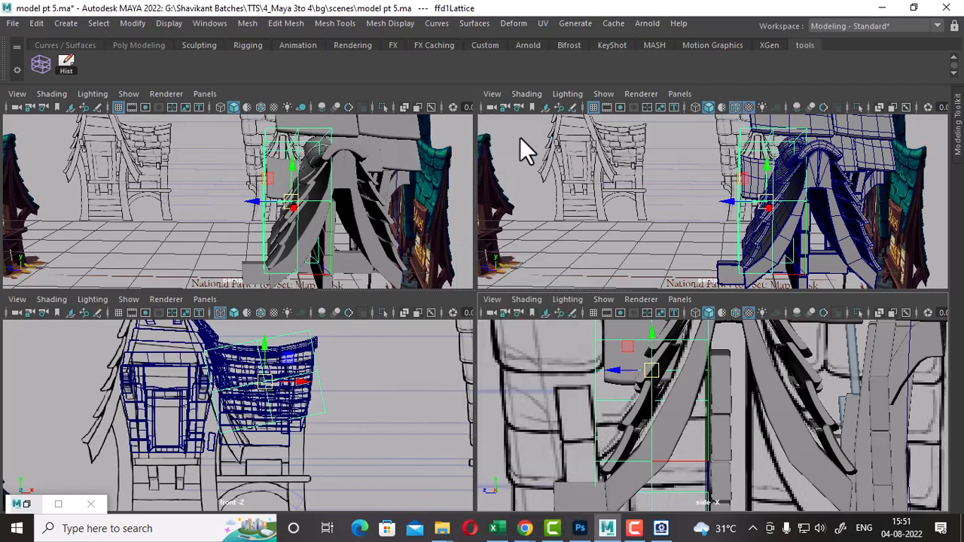
alt+middle_drag(729, 434, 739, 454)
alt+drag(756, 224, 870, 223)
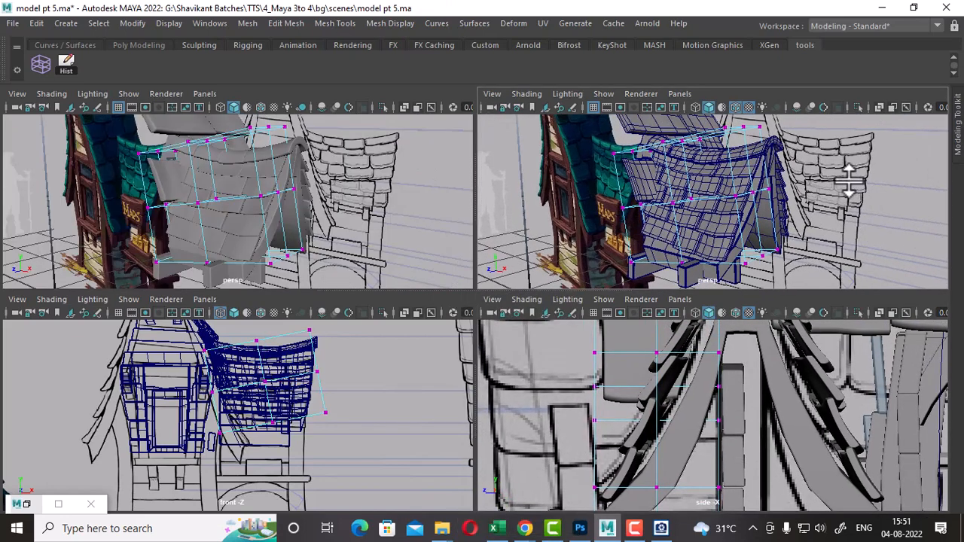
drag(839, 180, 591, 231)
scroll(713, 410, up, 2)
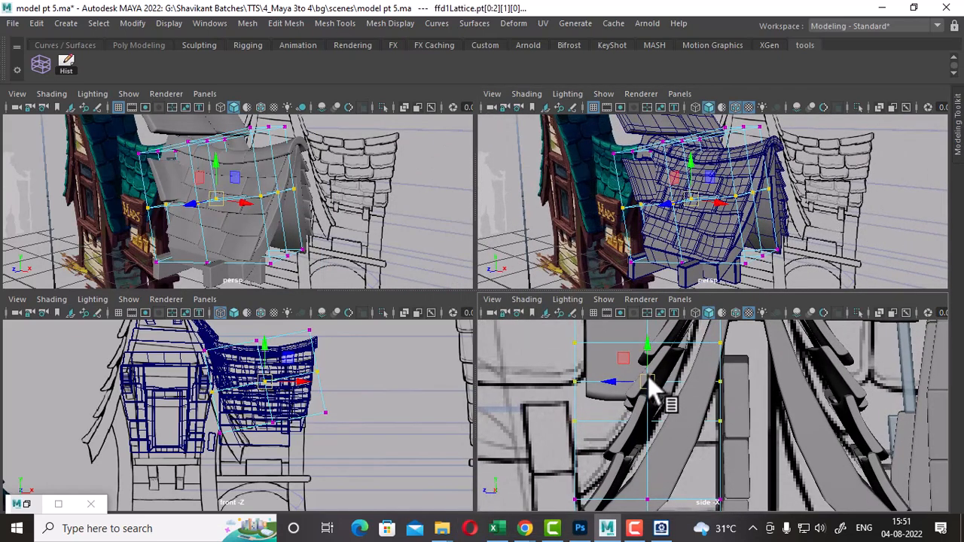
drag(648, 376, 672, 384)
Step: Shift the middle lattice points at the gable's front end slightly inward toward the frame
scroll(770, 221, up, 3)
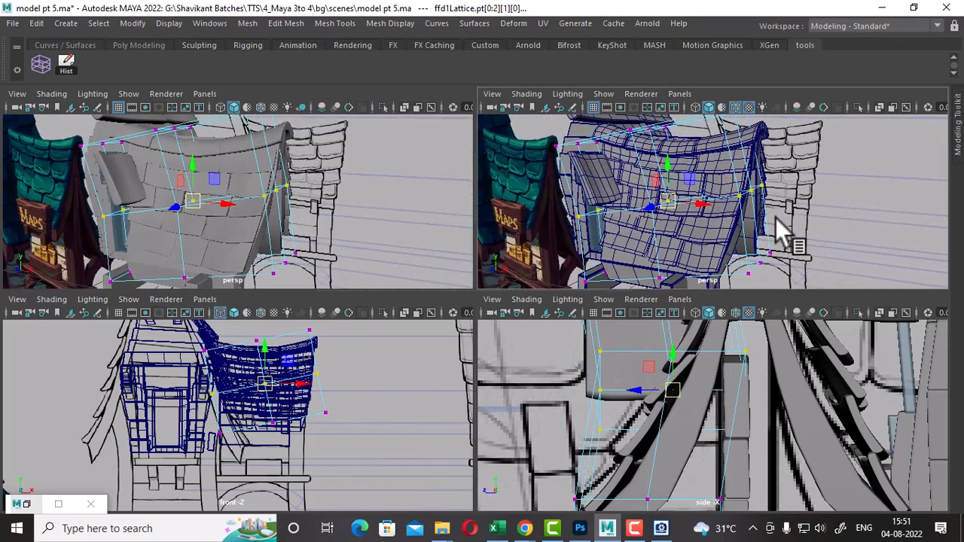
alt+drag(775, 217, 766, 185)
drag(788, 141, 728, 187)
alt+right_drag(716, 407, 707, 417)
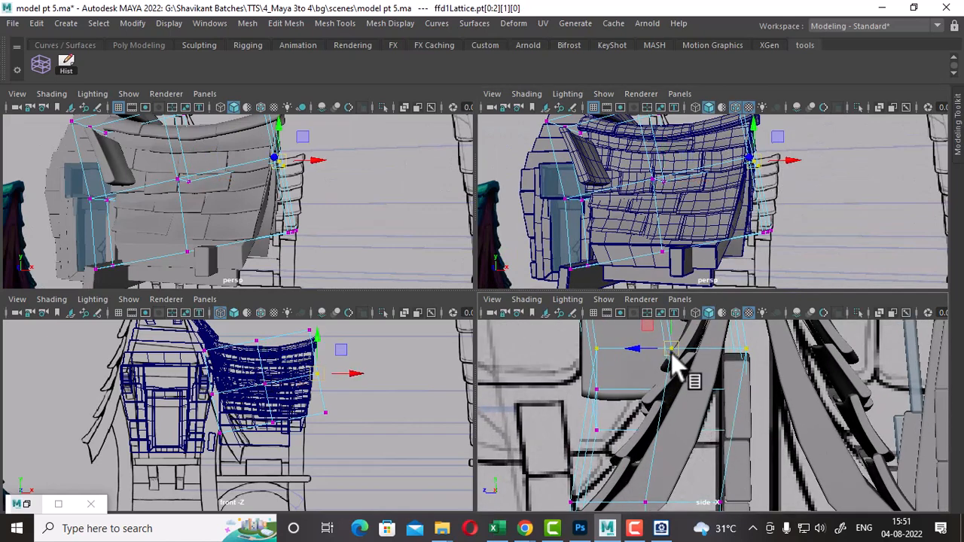
drag(671, 353, 679, 354)
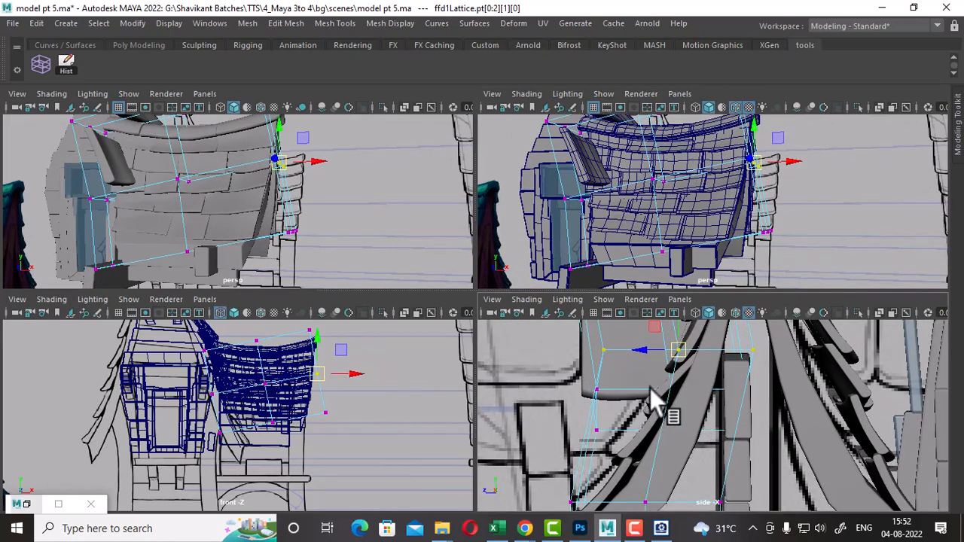
Step: Move the bottom lattice points at the gable's front end inward and slightly down to fit the frame
alt+drag(788, 207, 812, 181)
drag(818, 198, 756, 248)
alt+middle_drag(727, 483, 736, 389)
alt+right_drag(735, 388, 741, 388)
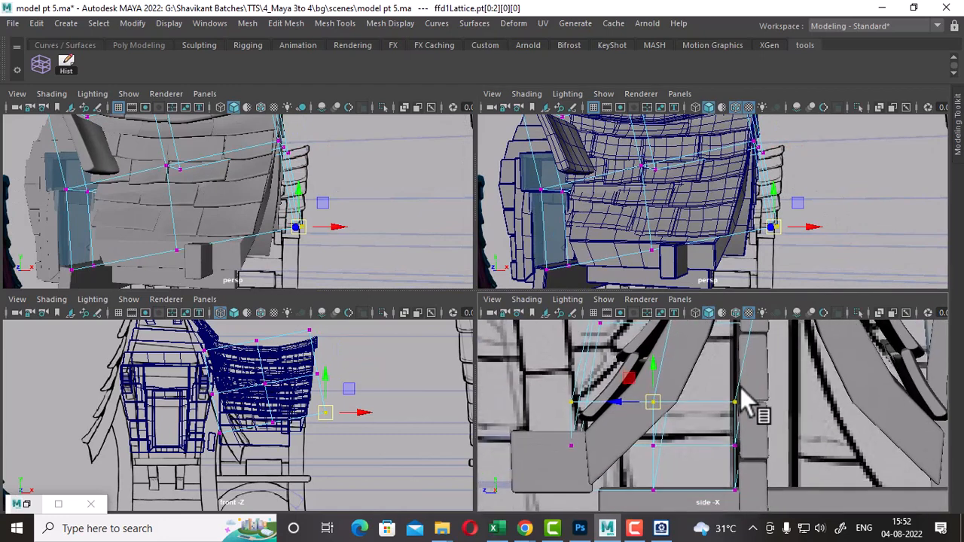
drag(655, 409, 668, 413)
Step: Adjust the top lattice points of the left-slope tiles beside the roof ridge
alt+middle_drag(733, 374, 749, 441)
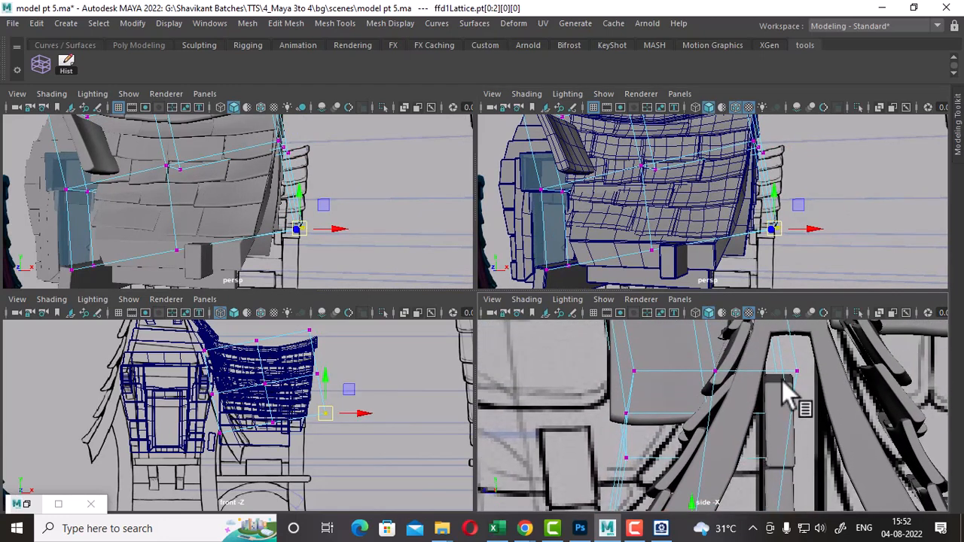
alt+middle_drag(802, 371, 814, 459)
alt+drag(779, 214, 799, 215)
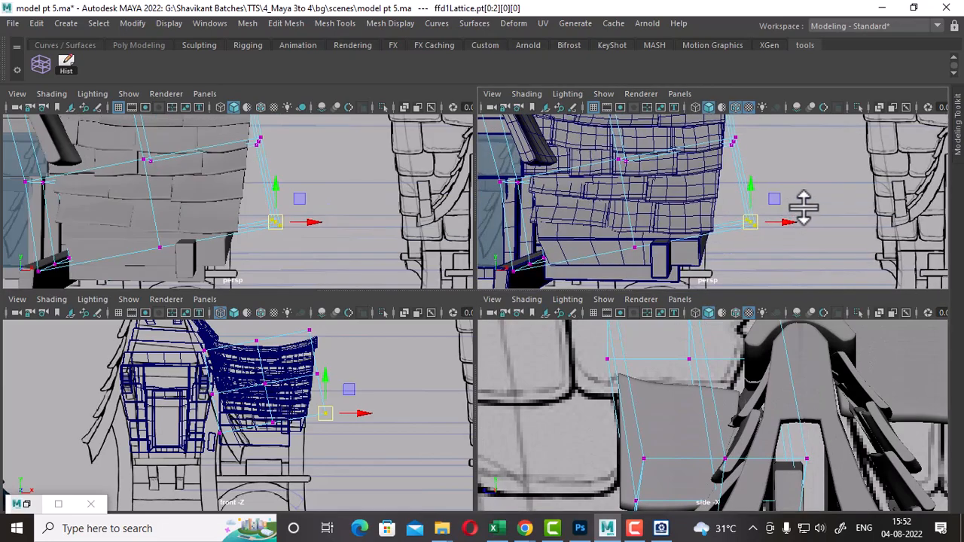
key(space)
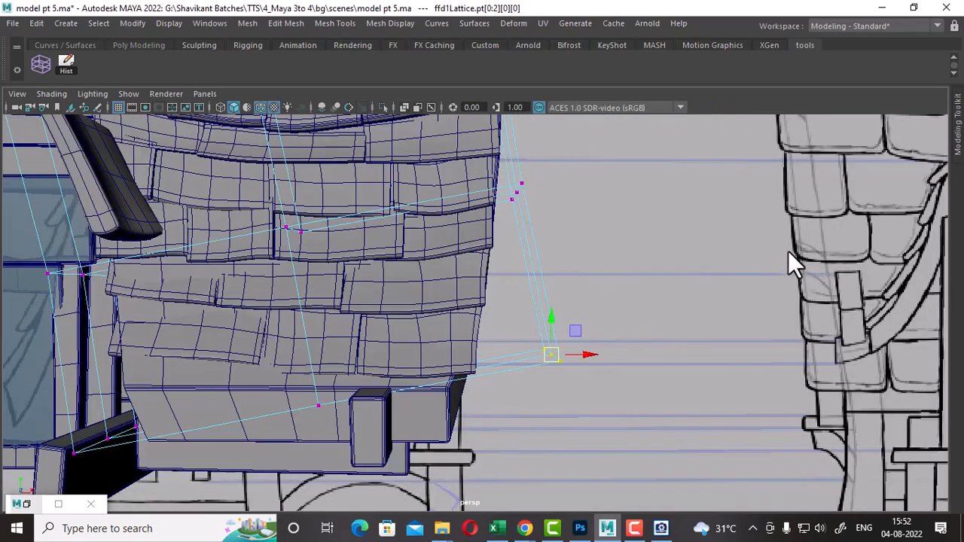
alt+drag(789, 258, 715, 266)
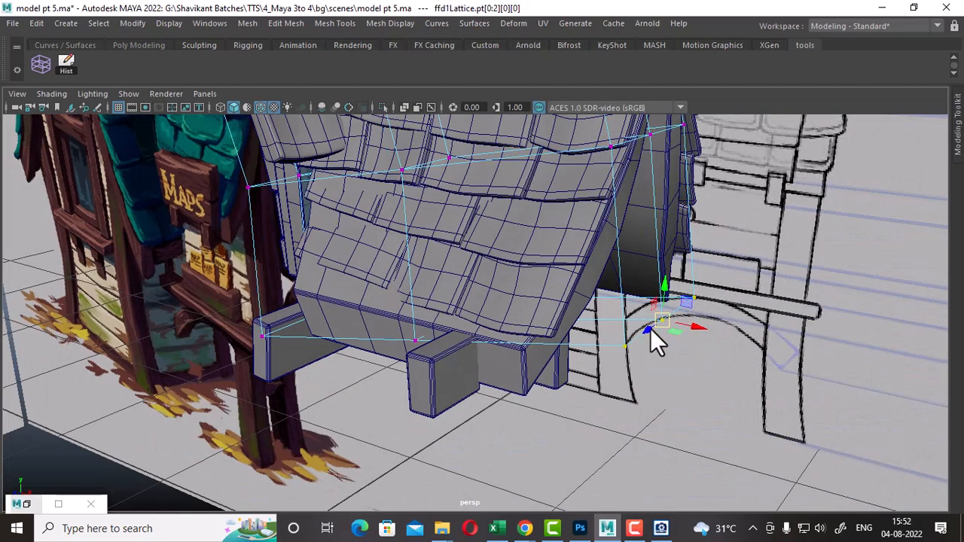
alt+drag(642, 360, 646, 330)
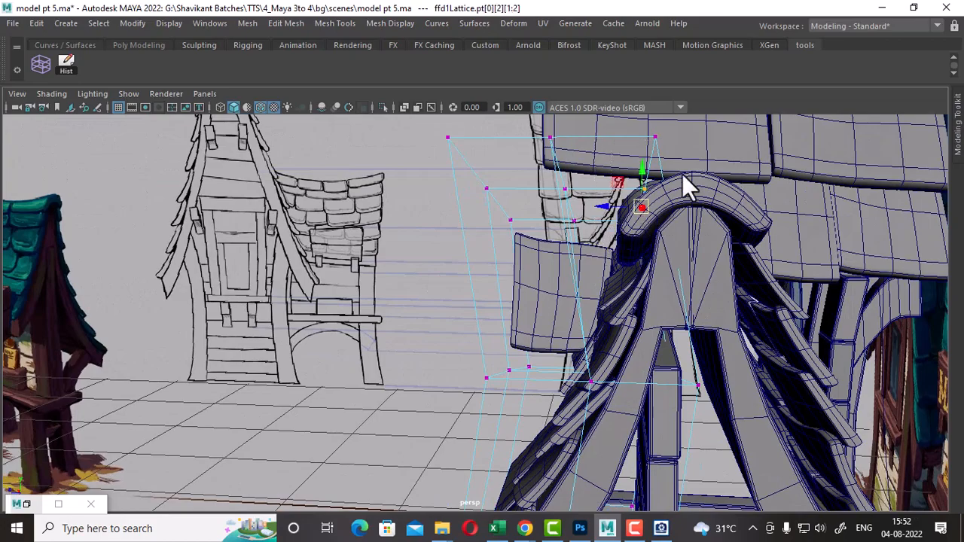
drag(649, 192, 548, 306)
Step: Leave lattice point editing, select the small roof with its surrounding pieces and delete their construction history
right_drag(548, 140, 698, 126)
scroll(657, 278, down, 5)
drag(712, 178, 350, 483)
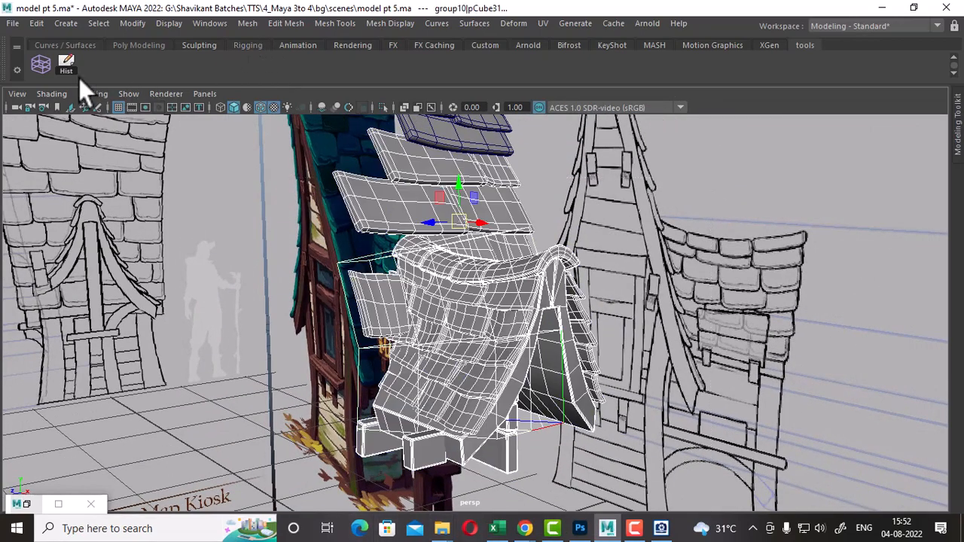
Step: Select the whole tile group on the small roof's right slope and delete it
alt+drag(482, 271, 697, 333)
click(629, 330)
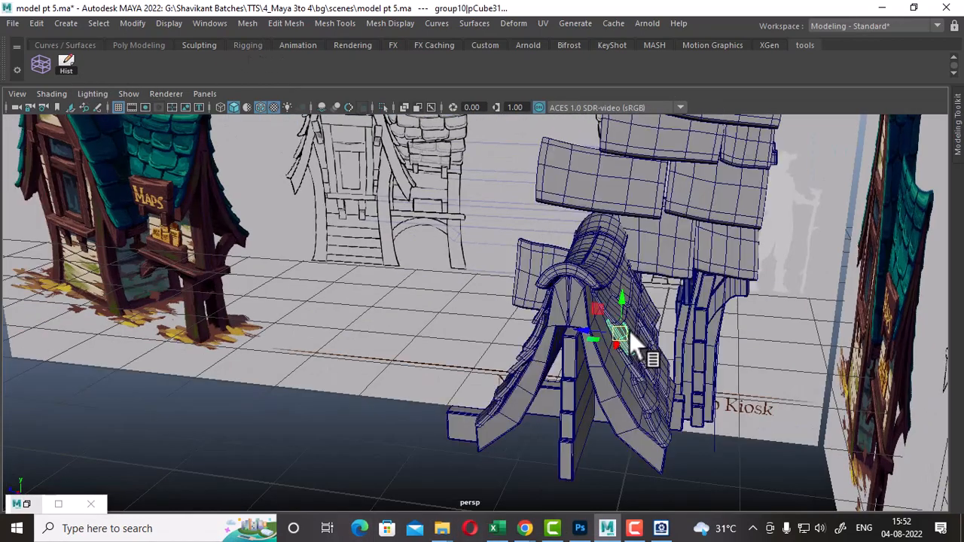
click(643, 323)
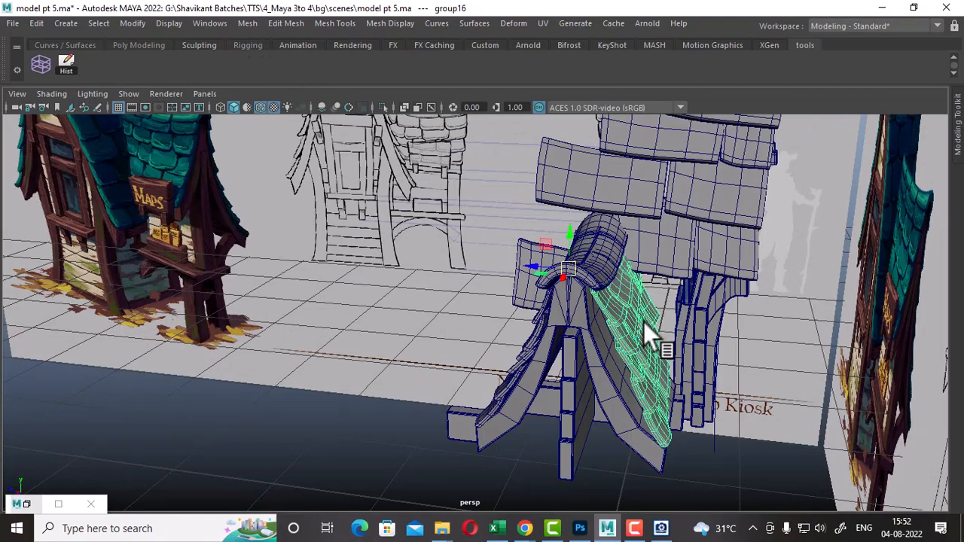
Step: Select the whole tile group on the small roof's left slope and mirror it onto the right slope with Duplicate Special
click(523, 352)
key(Up)
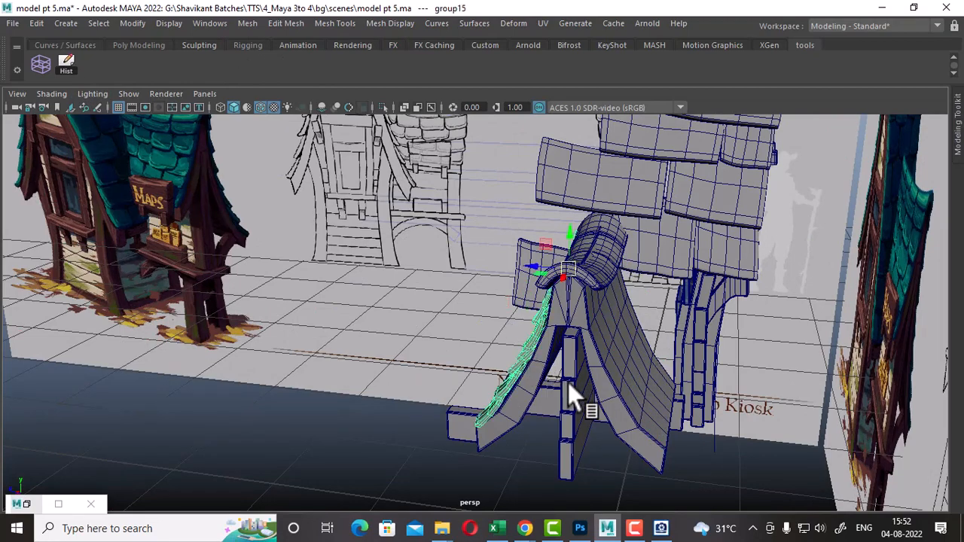
alt+drag(609, 360, 678, 370)
click(30, 23)
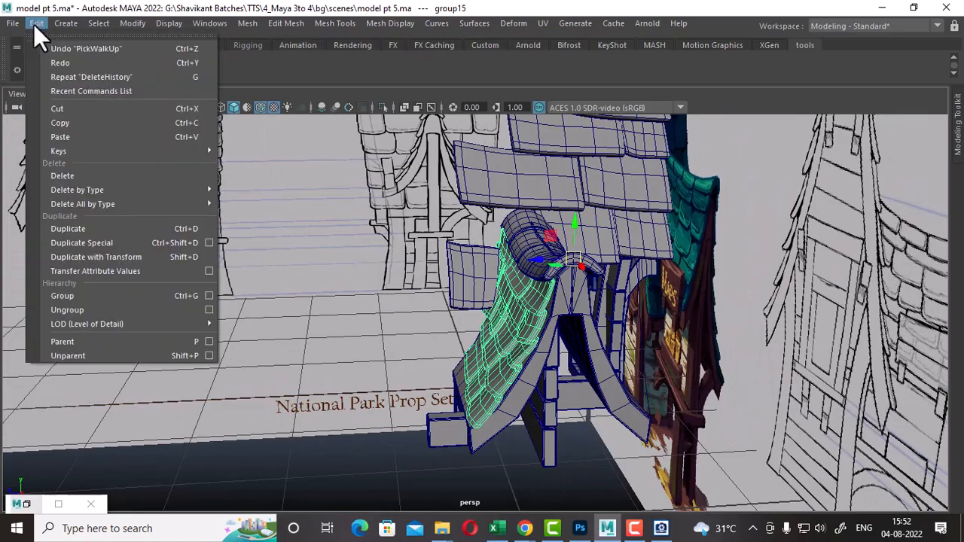
click(113, 241)
alt+drag(123, 242, 634, 369)
click(634, 367)
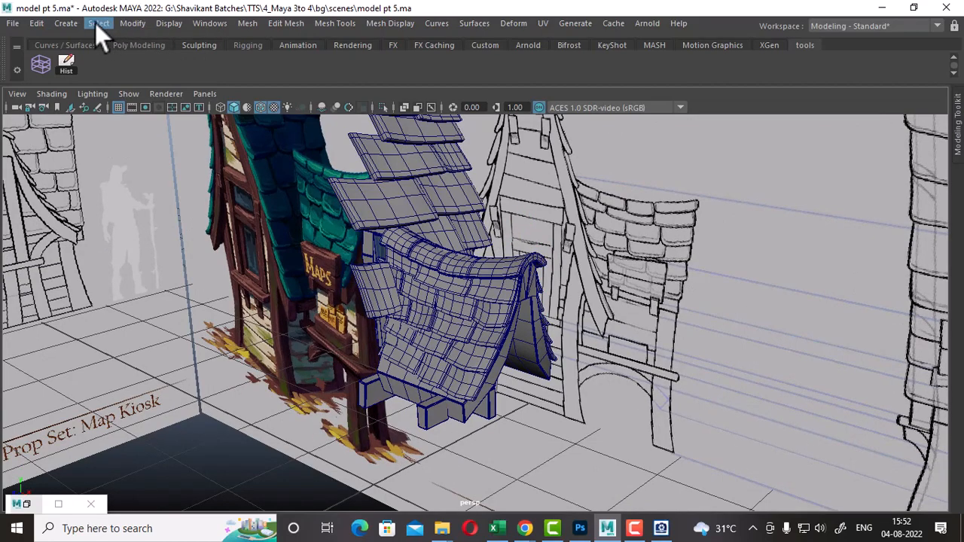
Step: Show all hidden objects of the Map Kiosk model
click(165, 24)
mouse_move(215, 112)
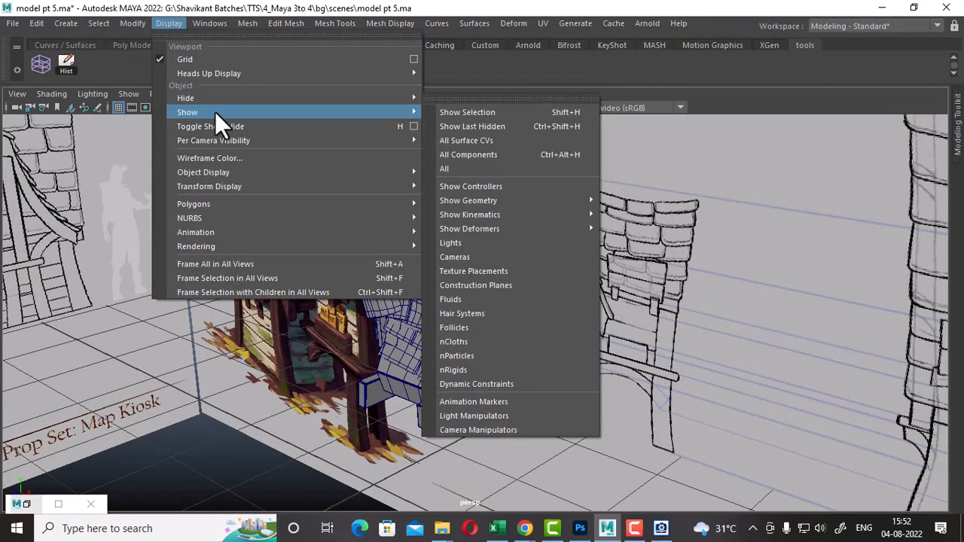
click(486, 169)
alt+drag(486, 183, 491, 295)
Step: Select the narrow main-roof tile beside the small gable, show all four views and display the side view in wireframe
click(422, 249)
key(space)
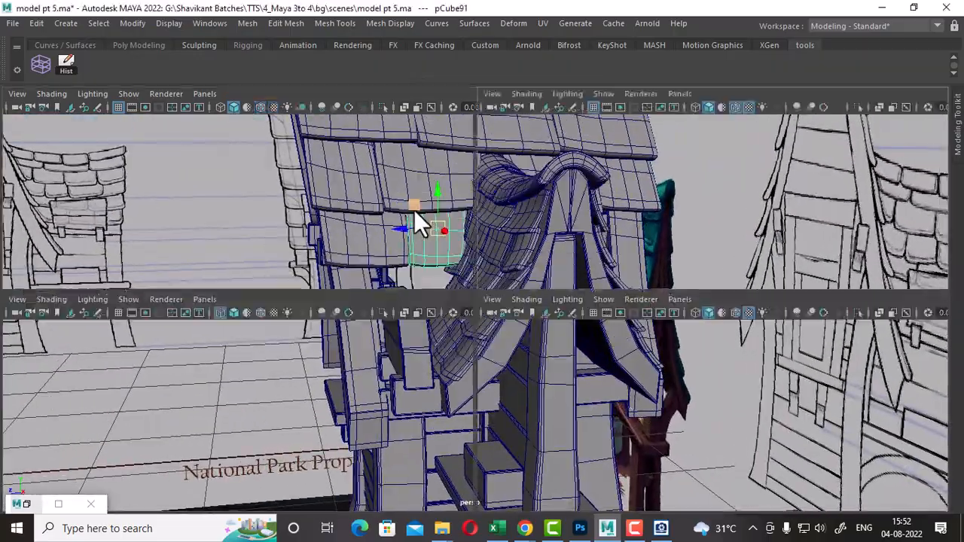
alt+right_drag(742, 471, 482, 445)
alt+middle_drag(704, 437, 717, 403)
alt+right_drag(717, 402, 779, 475)
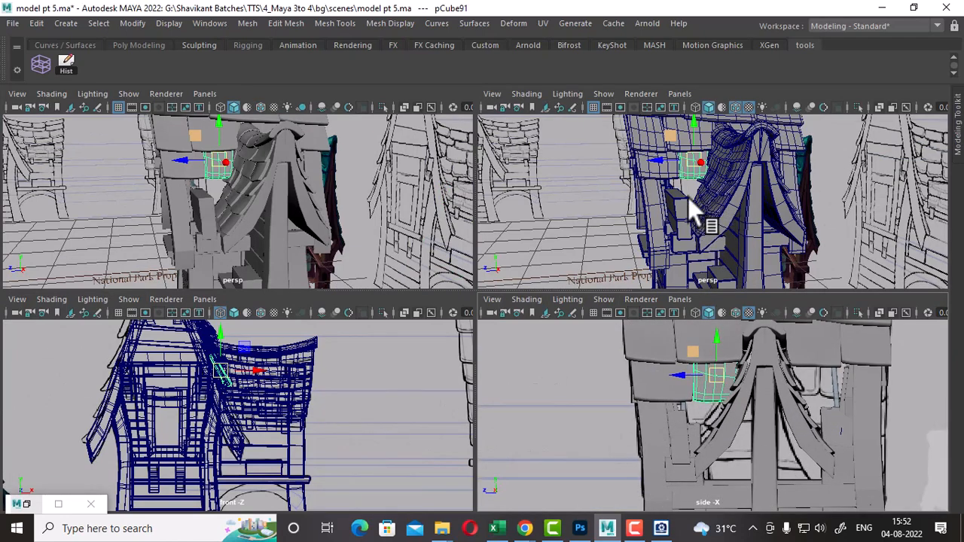
alt+right_drag(193, 442, 291, 446)
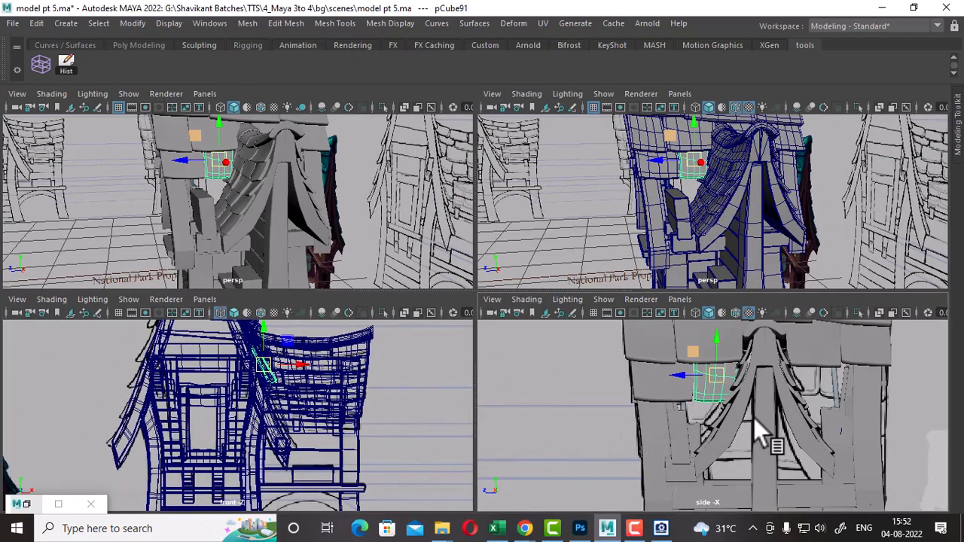
alt+right_drag(754, 418, 765, 465)
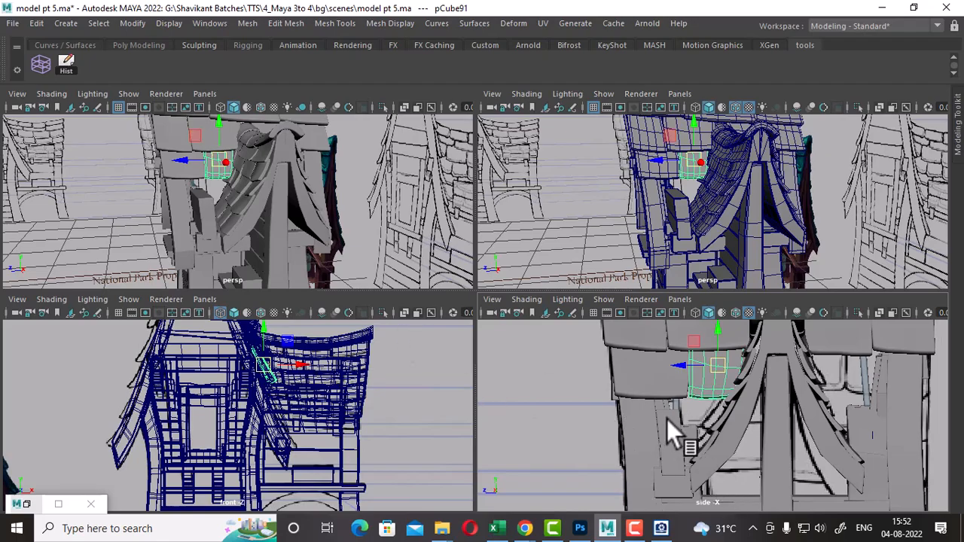
key(4)
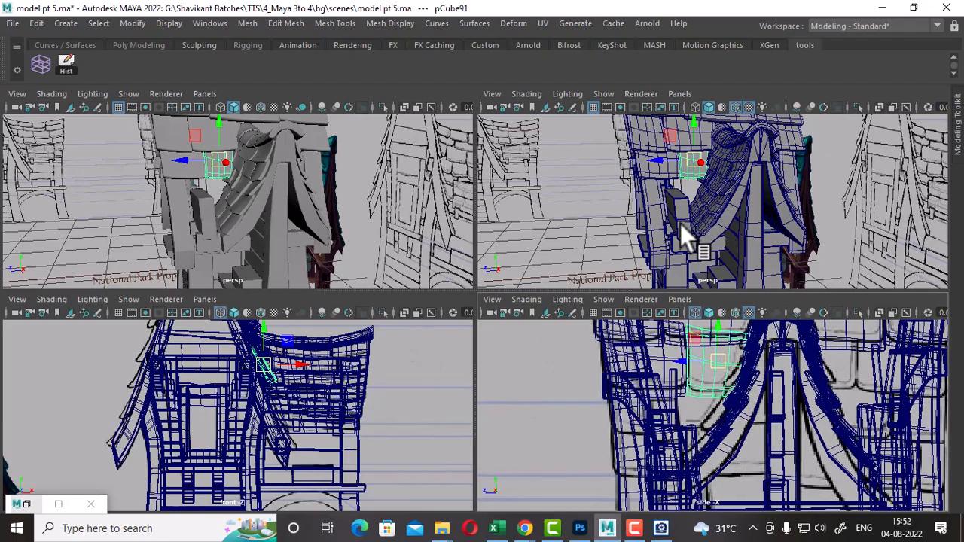
alt+drag(682, 226, 646, 208)
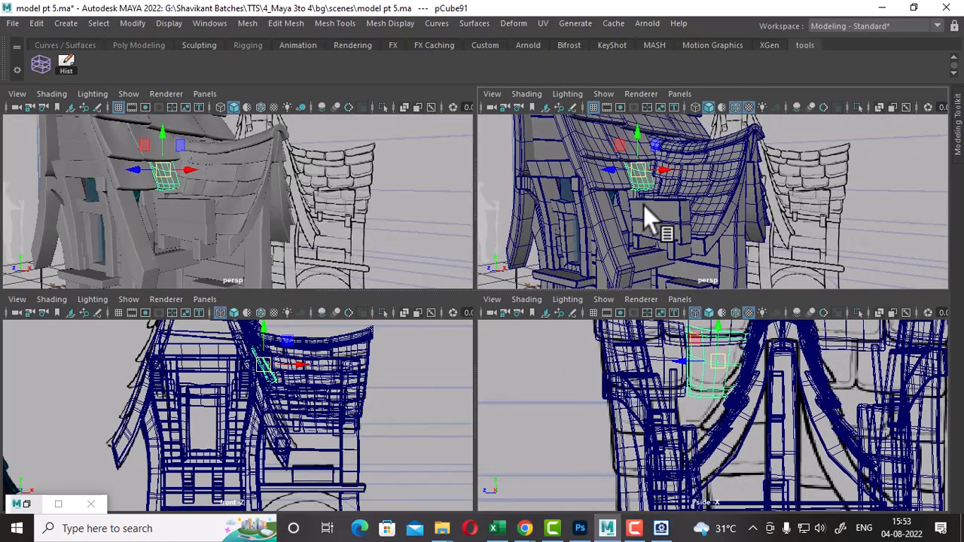
Step: Select the wall and frame pieces around the window beneath the main roof and hide them
drag(559, 227, 529, 253)
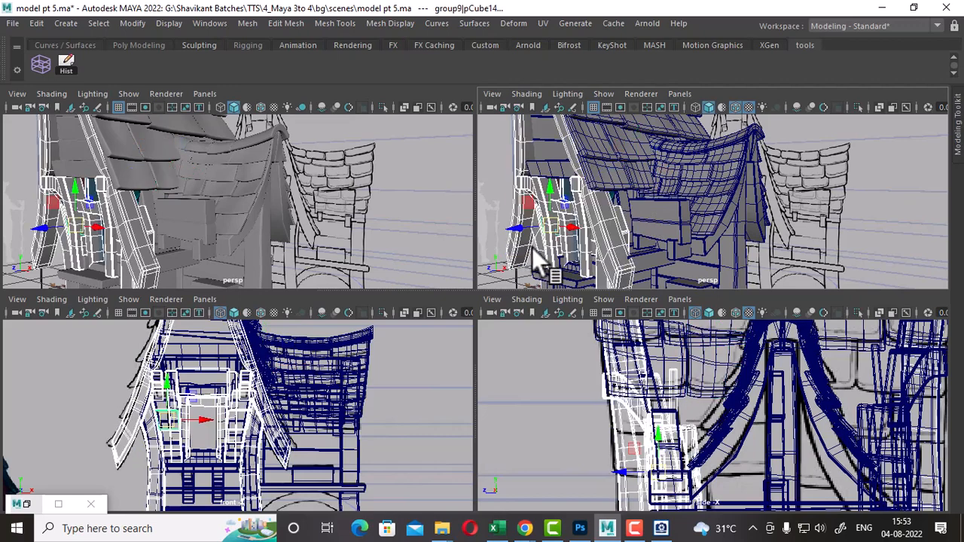
key(ctrl+h)
scroll(730, 415, up, 2)
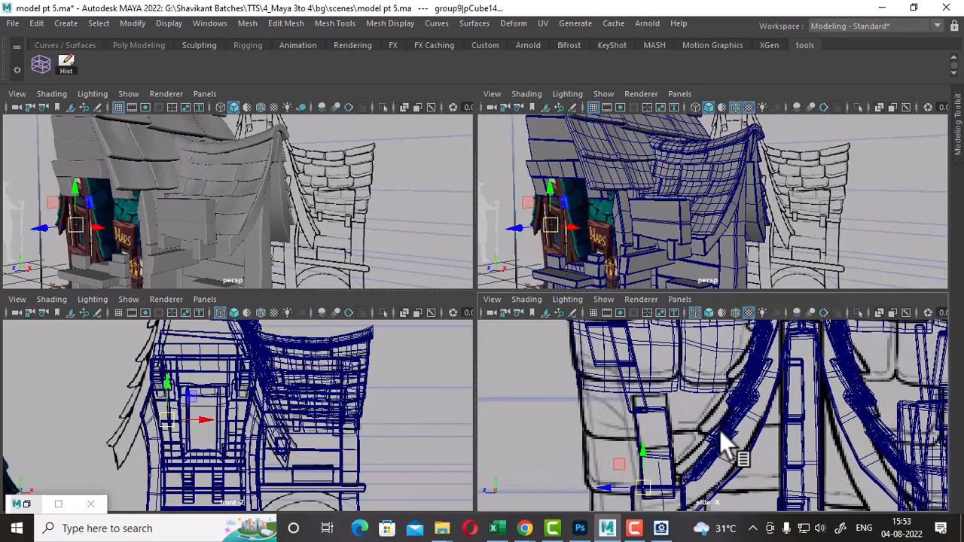
Step: Switch to the national park reference image in ACDSee Quick View, show its side elevation and place it beside the perspective view
click(625, 391)
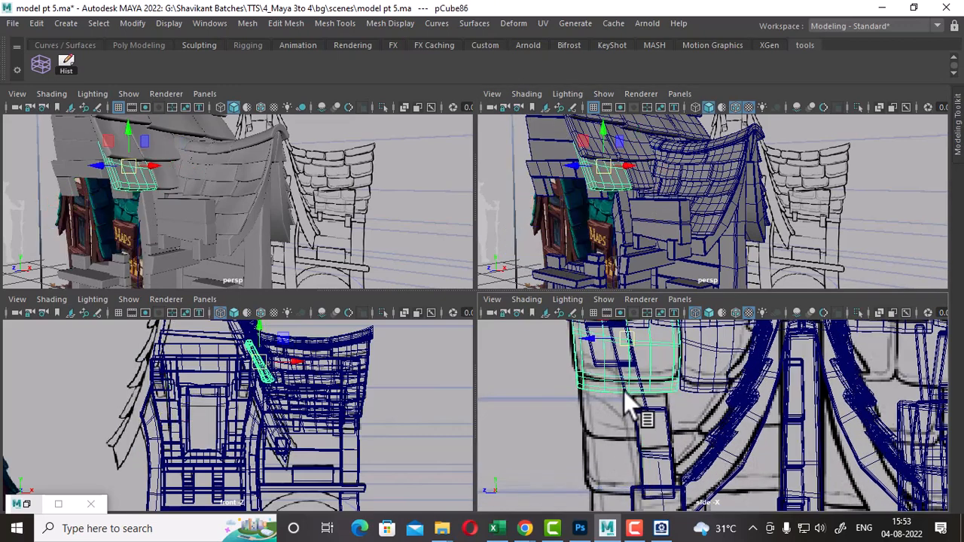
click(663, 528)
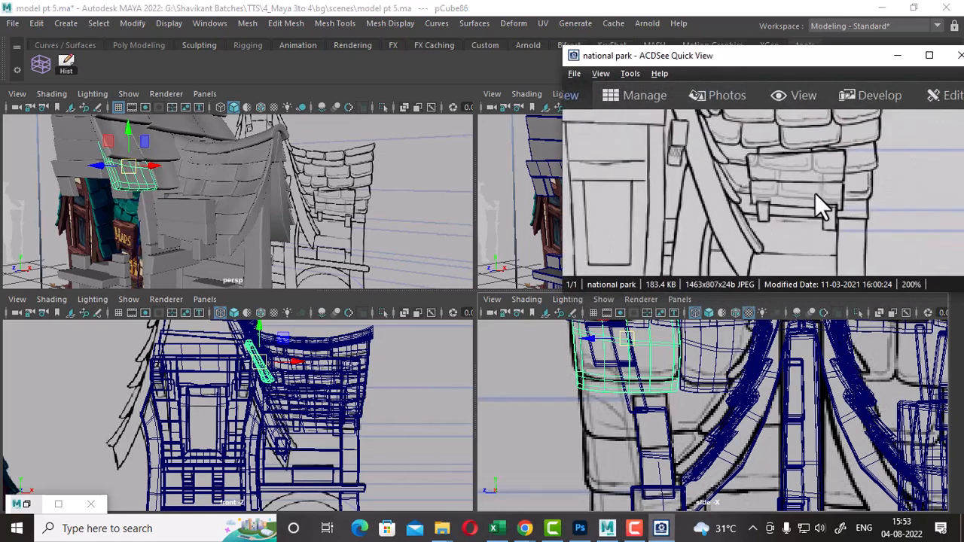
scroll(815, 193, down, 2)
drag(780, 208, 913, 242)
mouse_move(591, 204)
mouse_down()
mouse_move(781, 207)
mouse_move(666, 195)
mouse_up()
drag(753, 57, 254, 52)
Step: Select the narrow main-roof tile next to the gable and raise it slightly to match the side reference drawing
alt+drag(830, 273, 507, 234)
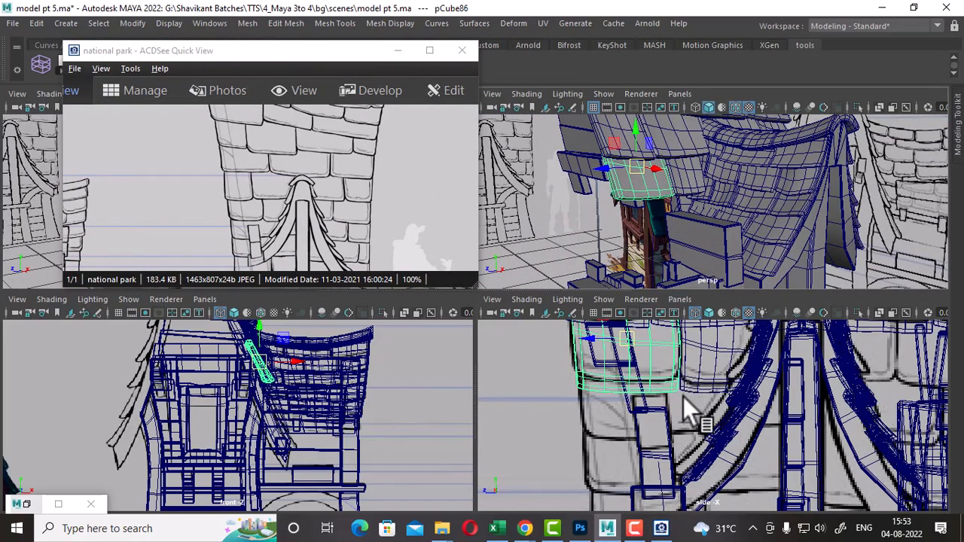
scroll(683, 396, up, 2)
alt+middle_drag(687, 394, 710, 446)
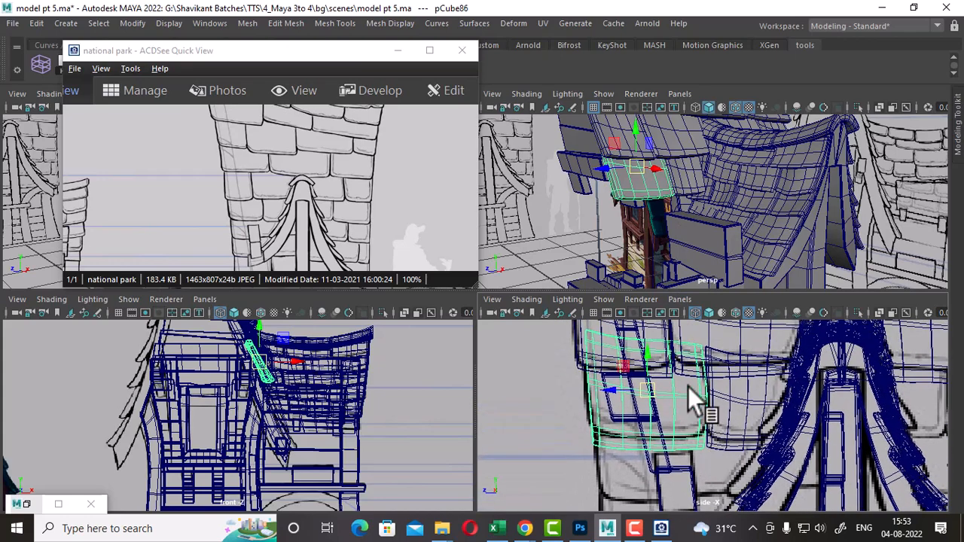
click(726, 439)
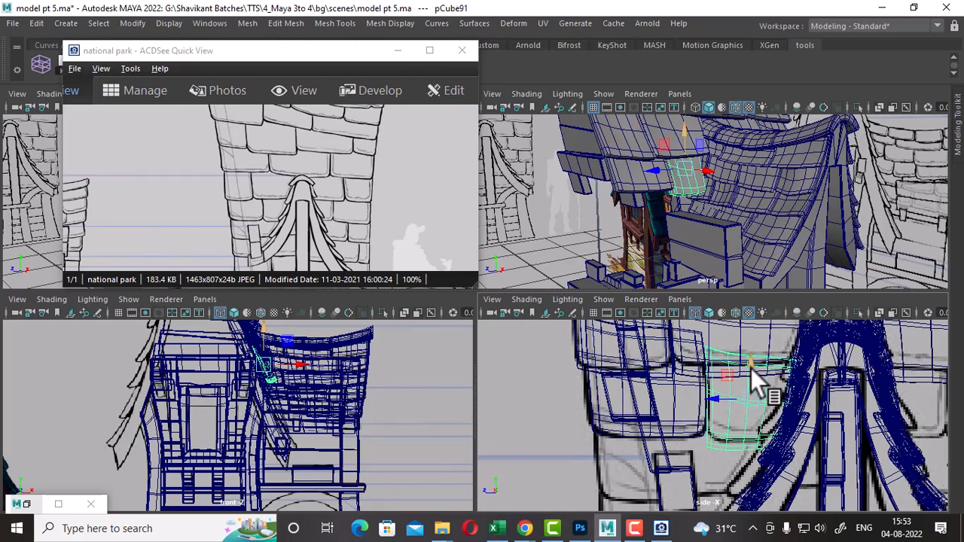
drag(755, 374, 751, 358)
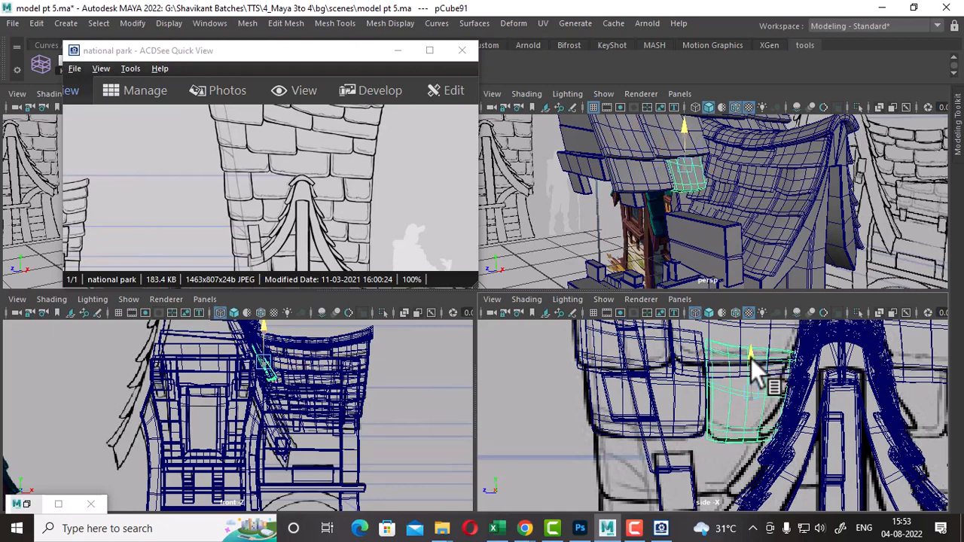
Step: Duplicate the narrow tile together with the wide tile next to it and move the copies down to form another row
alt+middle_drag(700, 422, 696, 393)
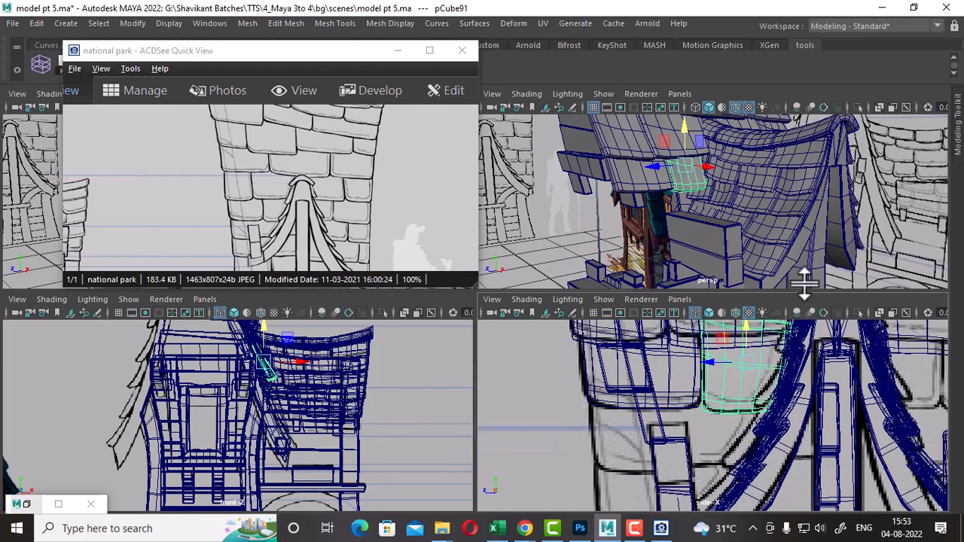
alt+drag(736, 238, 741, 234)
alt+right_drag(281, 418, 343, 479)
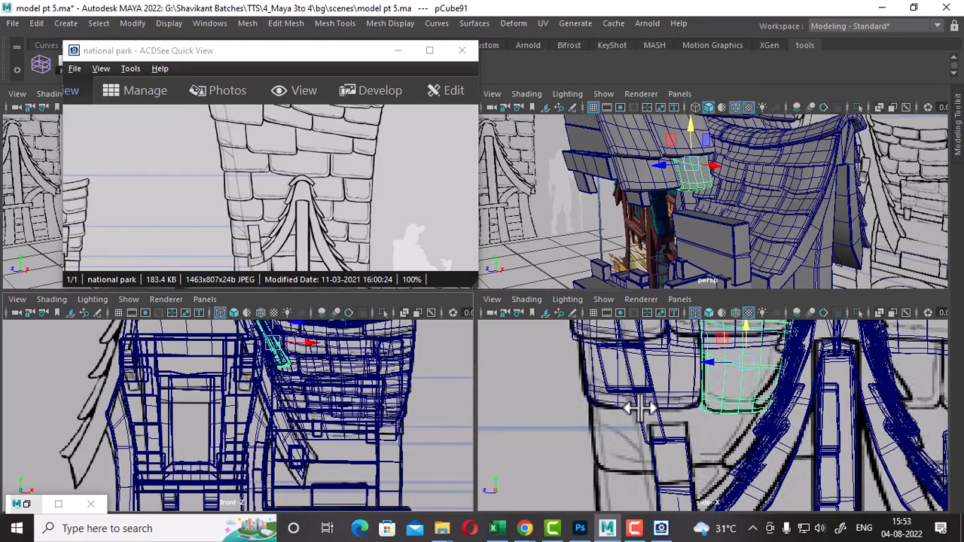
shift+click(689, 403)
alt+drag(718, 168, 694, 185)
alt+middle_drag(706, 401, 714, 410)
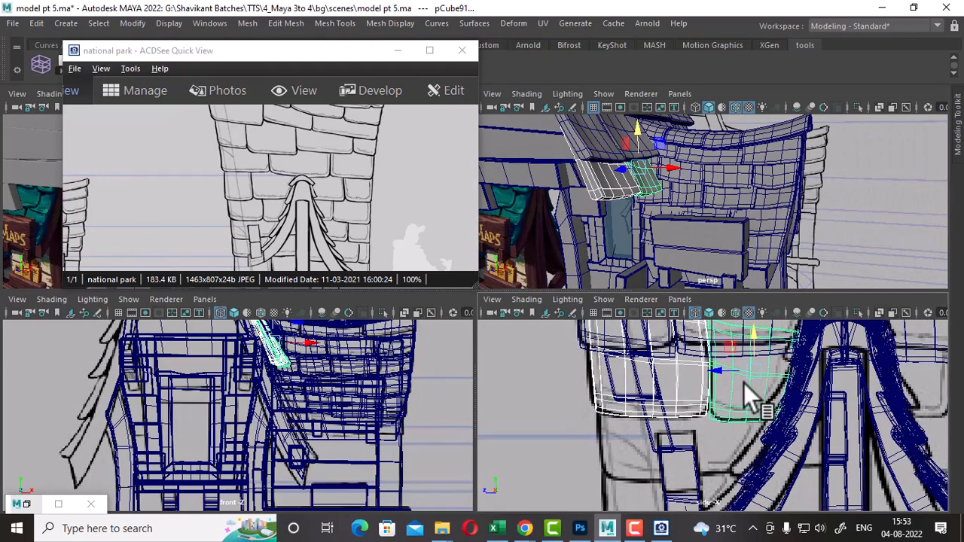
key(ctrl+d)
drag(753, 337, 756, 397)
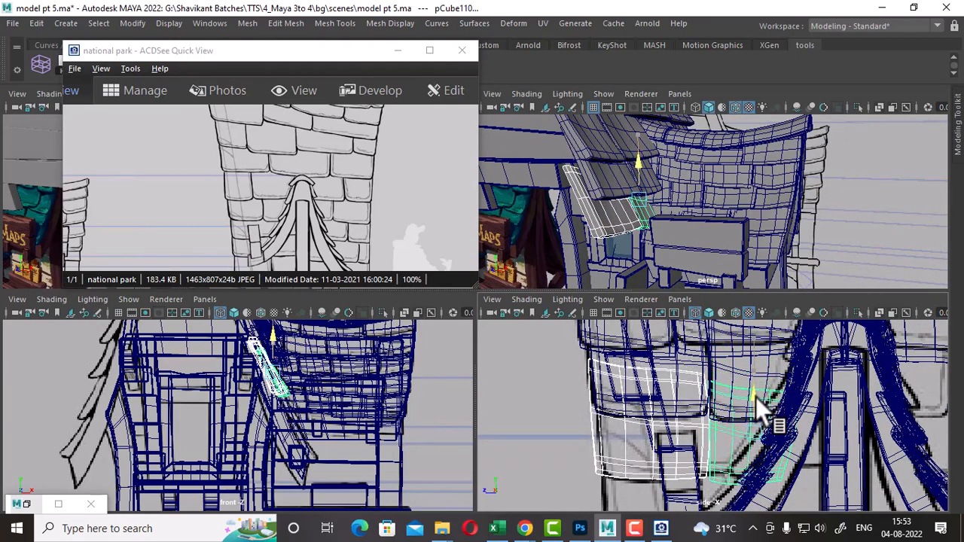
Step: Fine-tune the height of the copied tile pair and shift it slightly along X to sit beneath the row above
scroll(316, 425, up, 1)
click(290, 382)
scroll(681, 212, up, 4)
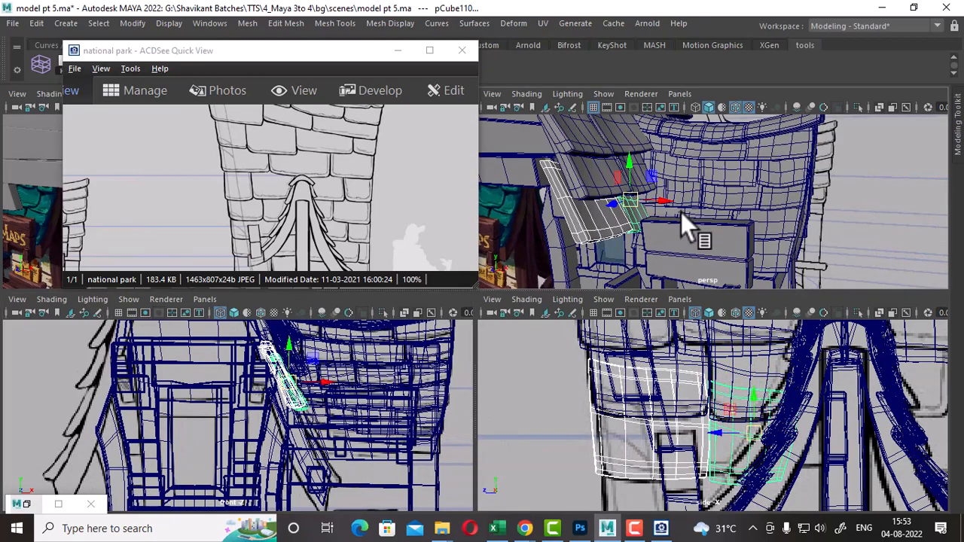
alt+middle_drag(681, 213, 764, 210)
alt+drag(764, 210, 694, 197)
drag(669, 166, 673, 173)
scroll(756, 452, up, 1)
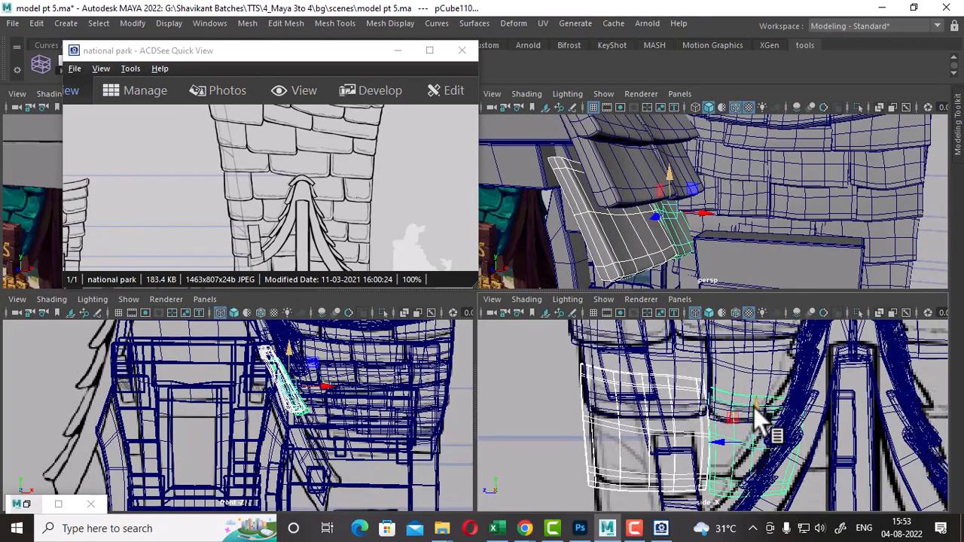
drag(753, 407, 754, 398)
alt+drag(701, 215, 774, 197)
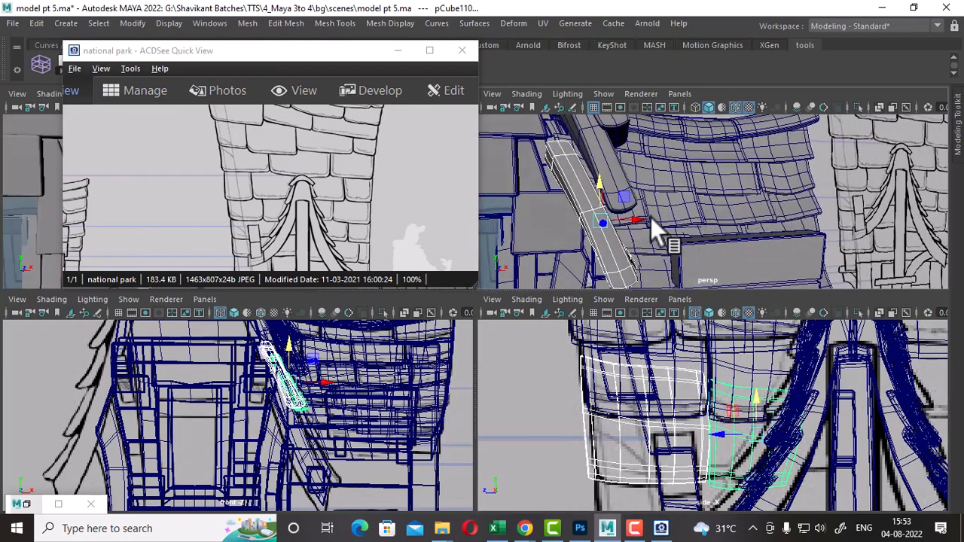
drag(650, 217, 660, 218)
alt+middle_drag(734, 417, 726, 402)
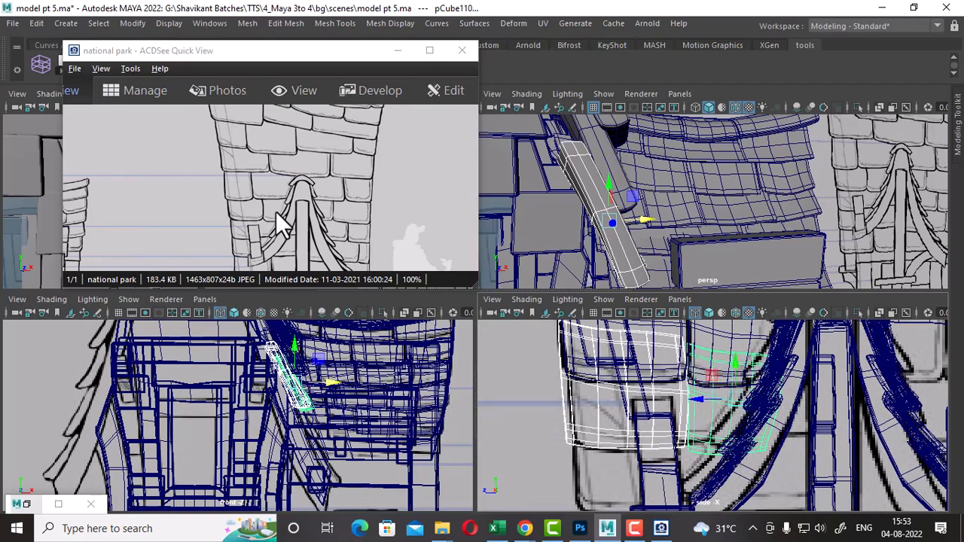
Step: Select only the wide copied tile among the overlapping pieces and nudge it along Z in the side view
scroll(725, 448, up, 3)
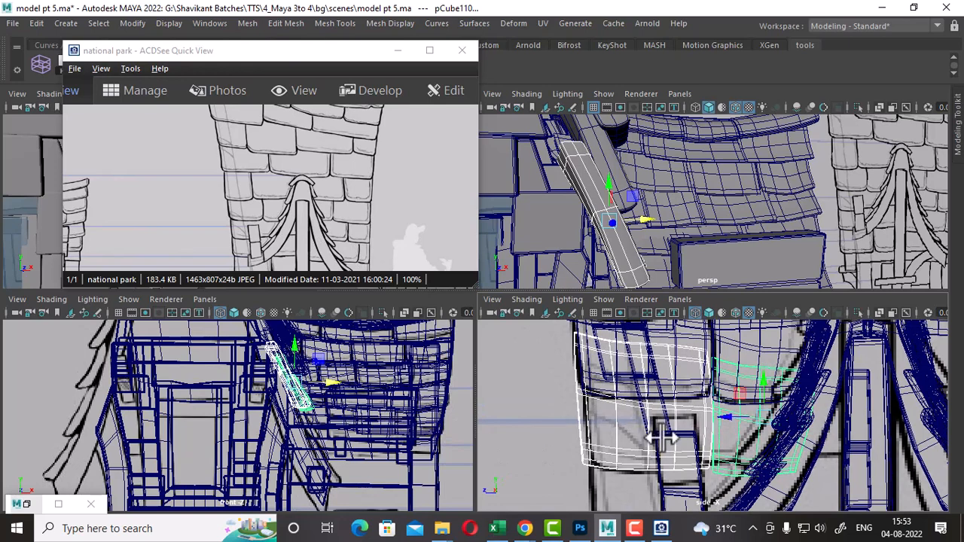
click(646, 419)
click(667, 431)
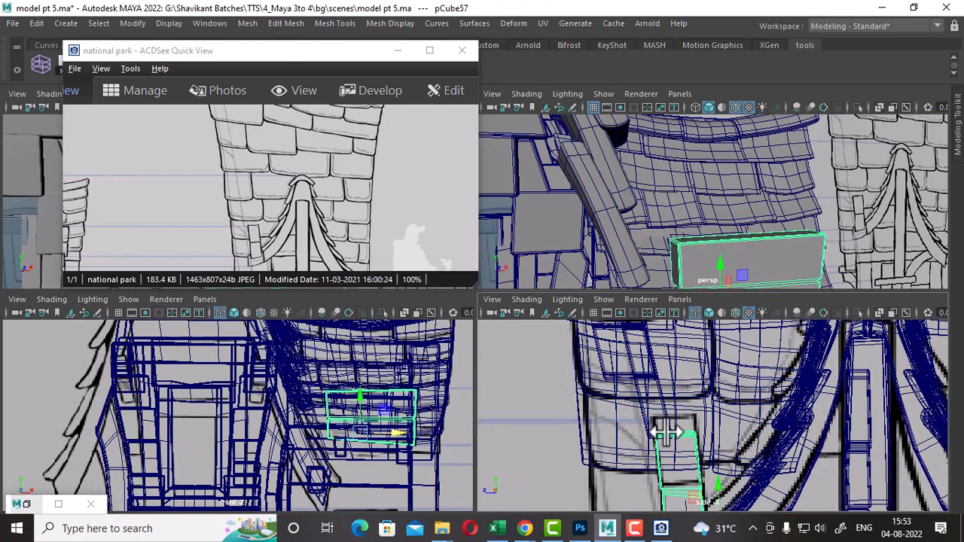
click(663, 426)
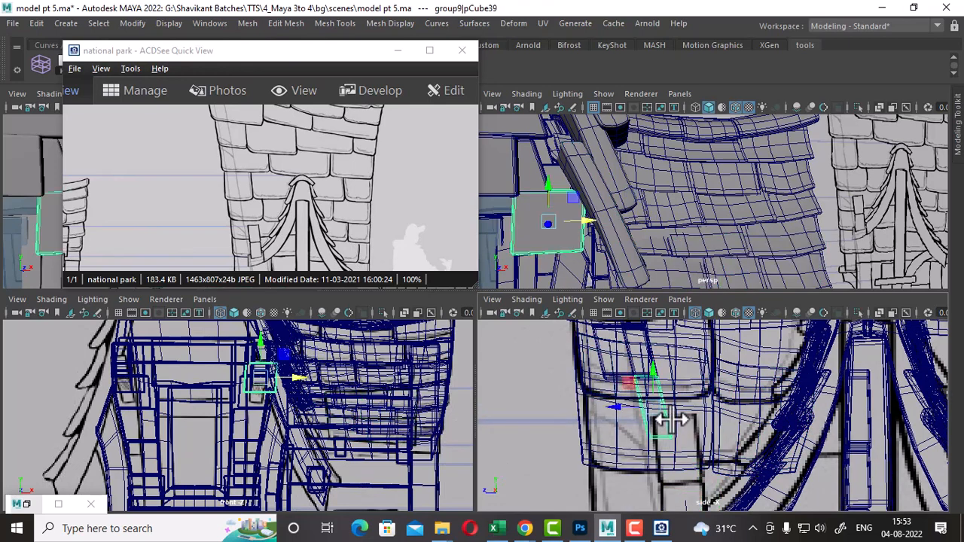
click(658, 464)
alt+middle_drag(673, 452, 685, 481)
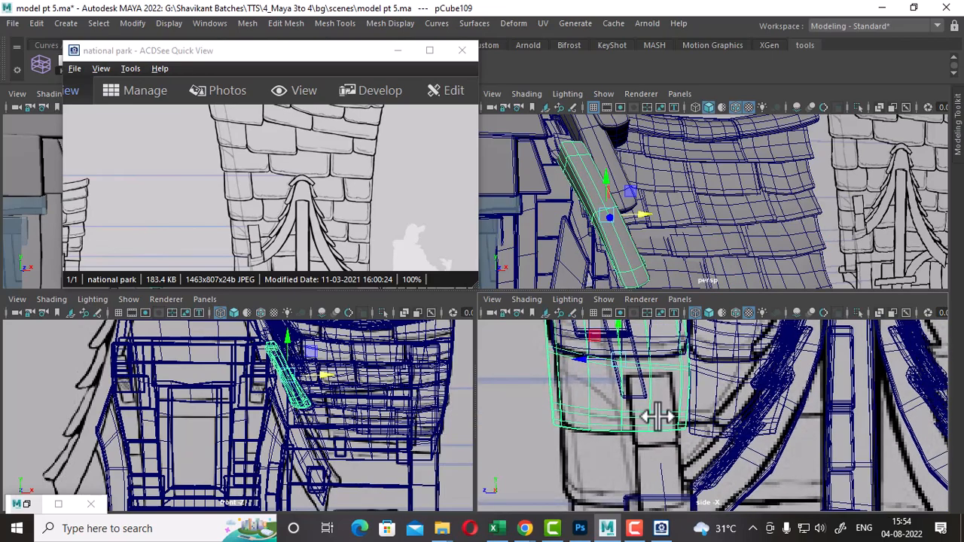
scroll(732, 236, up, 2)
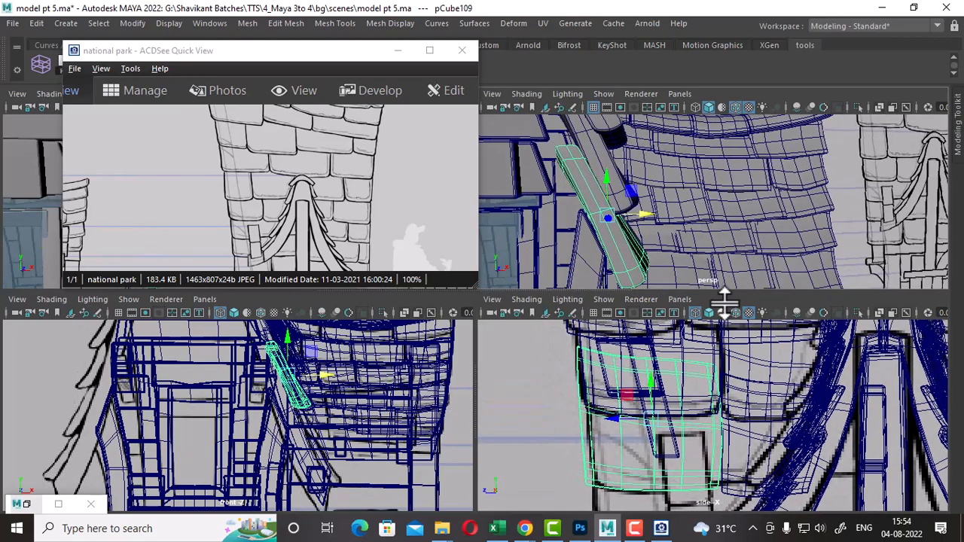
mouse_move(618, 430)
mouse_down()
mouse_move(575, 417)
mouse_move(514, 427)
mouse_move(608, 444)
mouse_up()
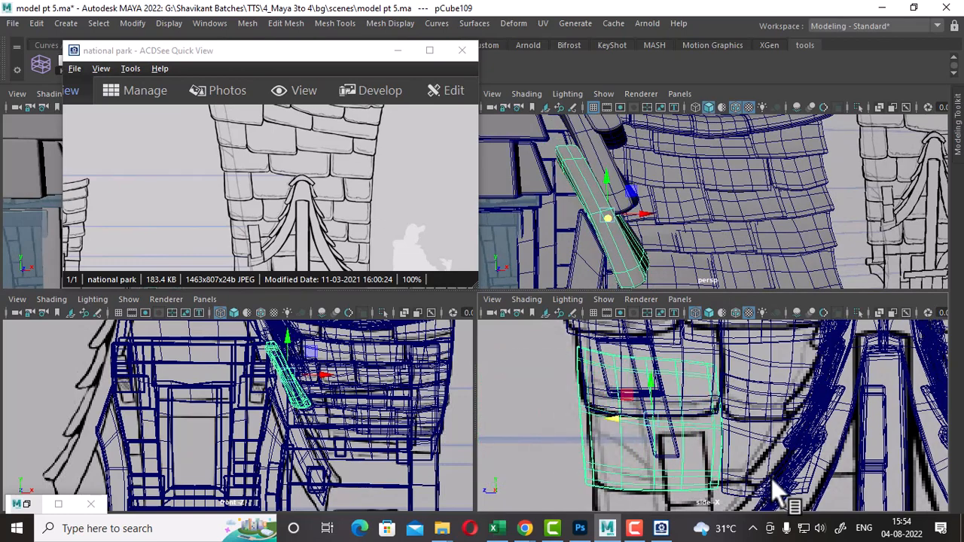
alt+middle_drag(771, 491, 764, 395)
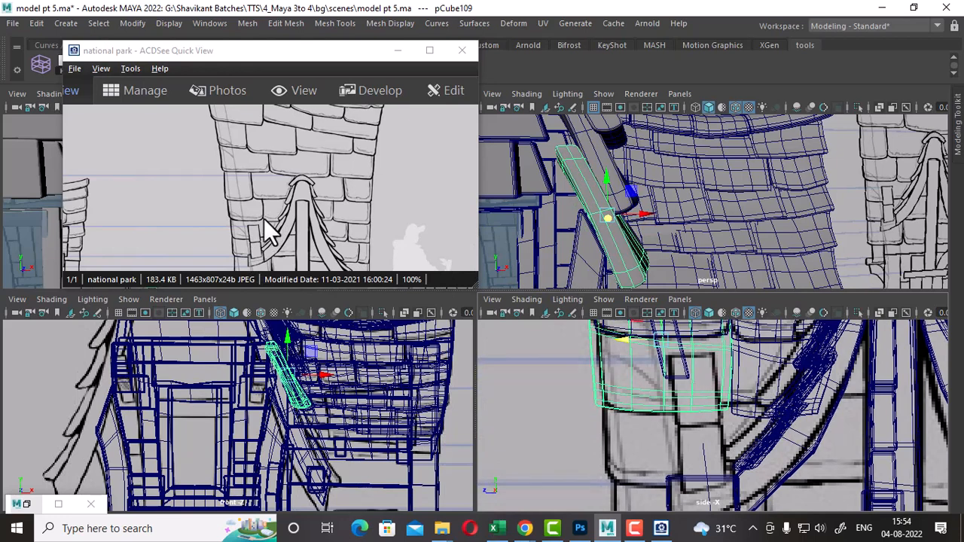
Step: Add a lattice deformer to the wide copied tile in the main roof's new bottom row
click(738, 410)
click(601, 394)
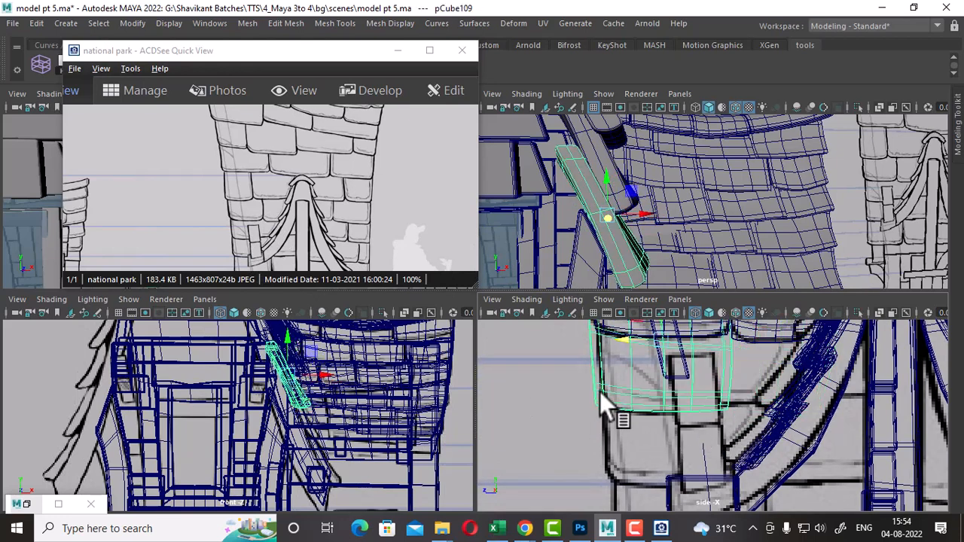
click(40, 71)
scroll(612, 406, up, 3)
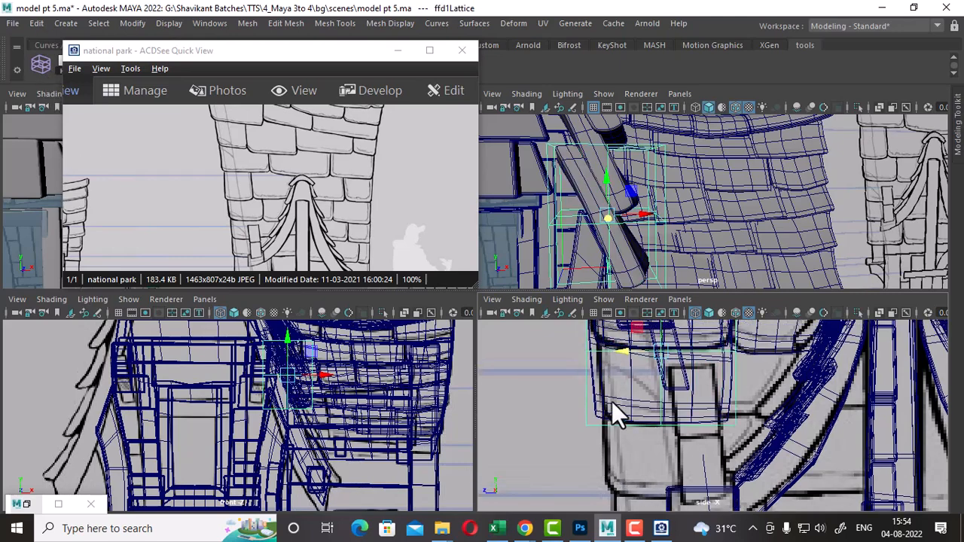
Step: Stretch the wide bottom-row tile toward the gable roof by shifting its lattice's middle and gable-side point columns along Z
right_click(561, 398)
right_drag(546, 236, 561, 135)
alt+middle_drag(671, 376, 656, 404)
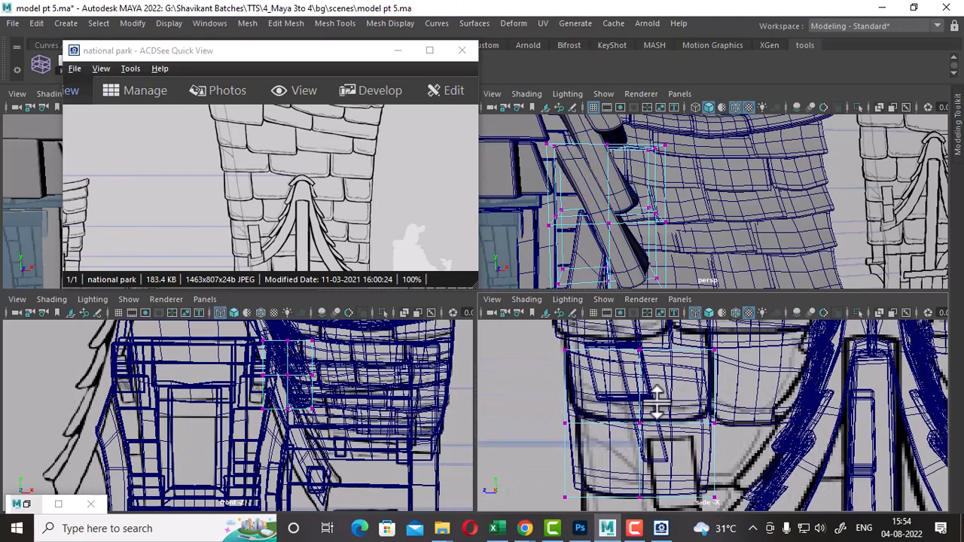
scroll(728, 400, down, 1)
drag(748, 346, 646, 500)
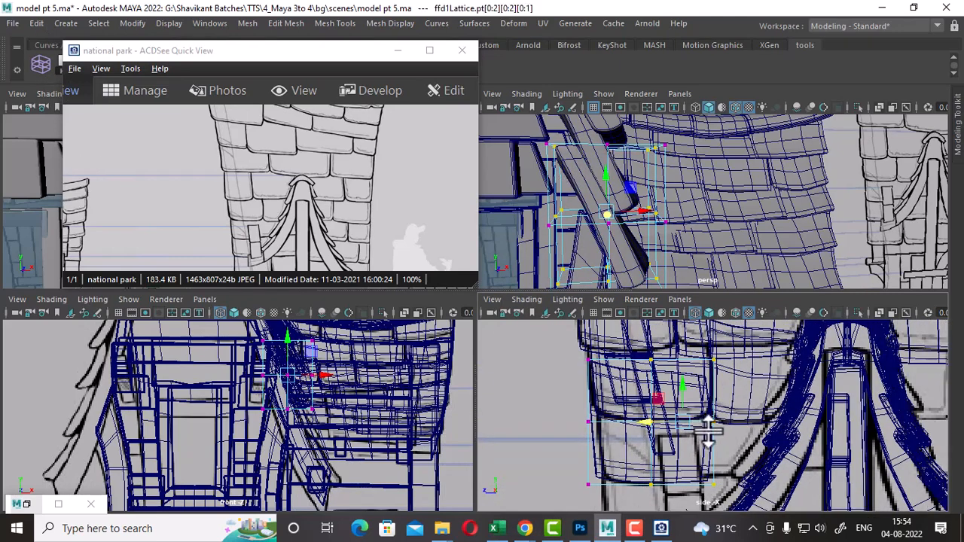
drag(656, 430, 671, 427)
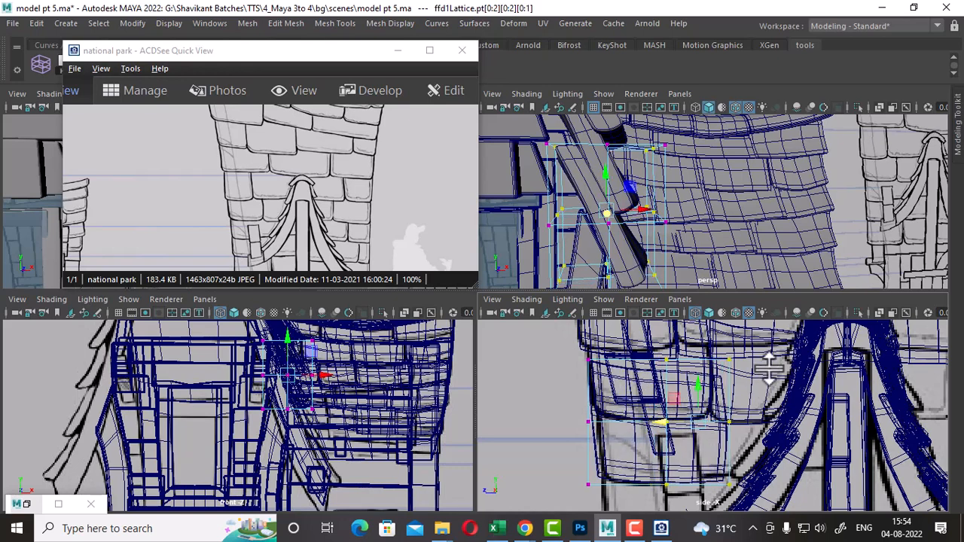
drag(770, 348, 706, 512)
drag(699, 430, 736, 430)
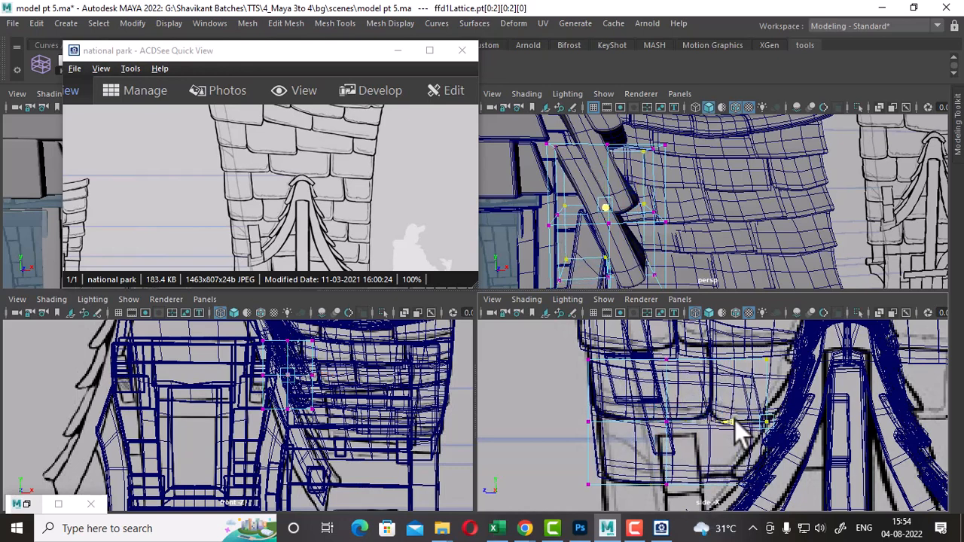
Step: Refine the lattice's gable-side column and its upper and lower points along Z so the tile edge follows the gable's curve
drag(787, 347, 744, 361)
right_drag(732, 191, 732, 191)
alt+drag(732, 191, 742, 226)
drag(822, 349, 738, 516)
mouse_move(735, 419)
mouse_down()
mouse_move(749, 412)
mouse_move(739, 413)
mouse_up()
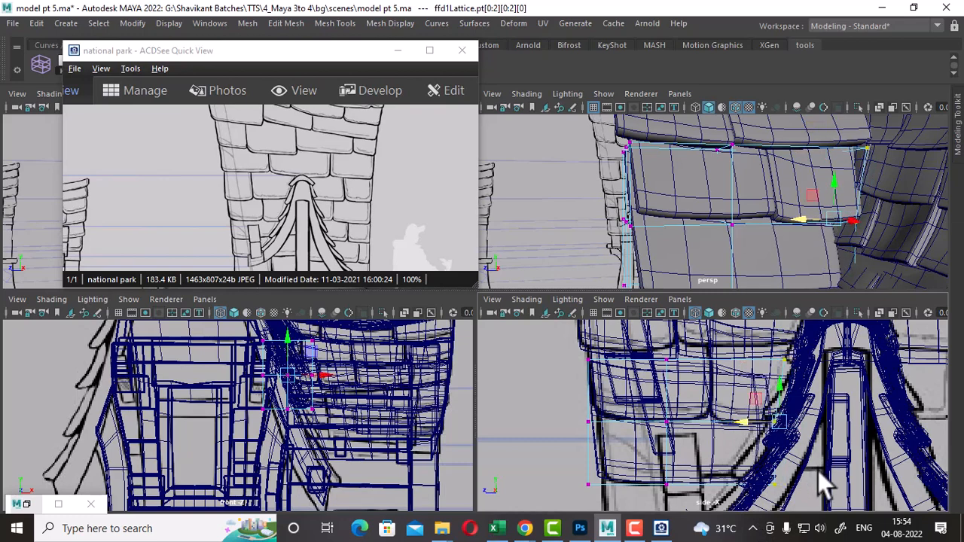
drag(818, 471, 734, 512)
drag(777, 486, 767, 485)
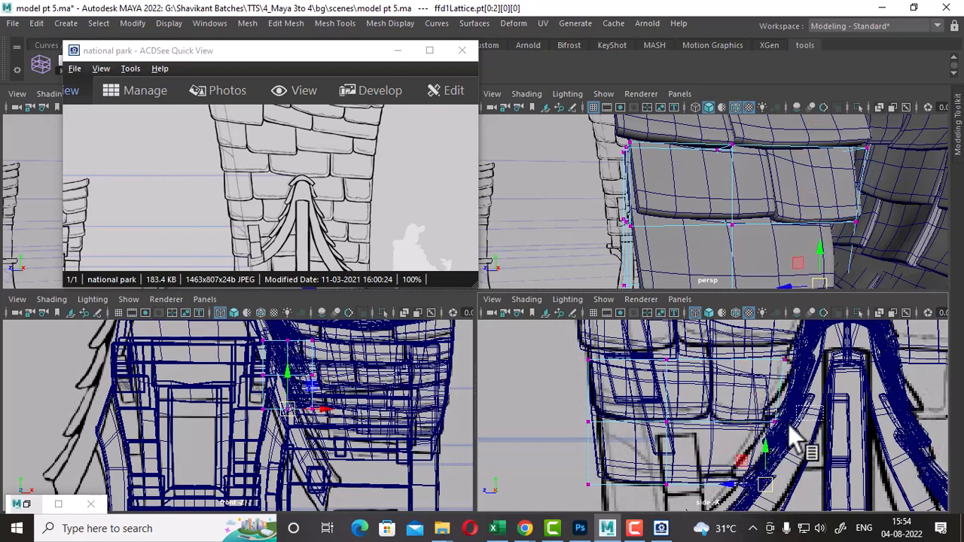
mouse_move(788, 424)
mouse_down()
mouse_move(750, 445)
mouse_move(746, 421)
mouse_up()
drag(815, 348, 723, 394)
mouse_move(760, 350)
mouse_down()
mouse_move(751, 352)
mouse_move(762, 354)
mouse_up()
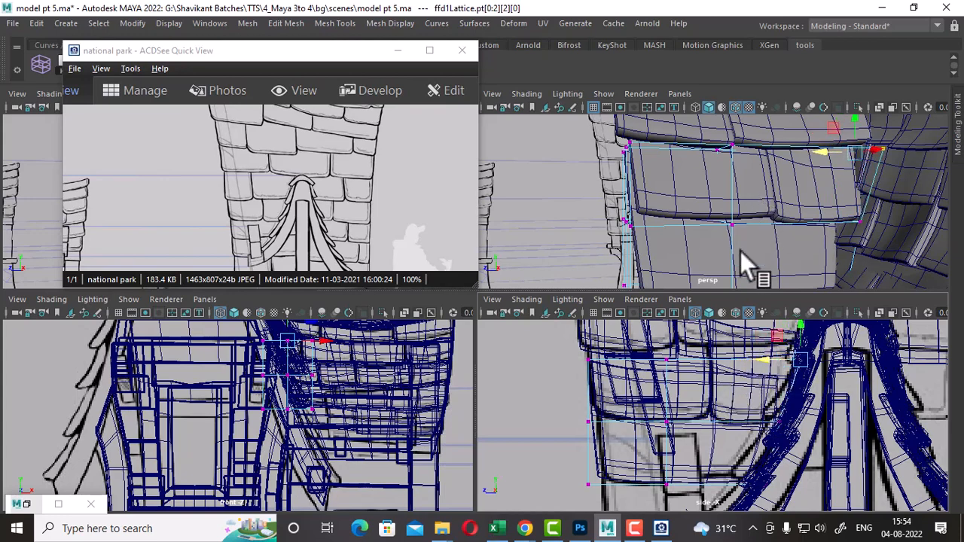
Step: Leave lattice point editing, select the model pieces including the deformed tile, move the reference window aside and delete their construction history
right_drag(742, 194, 797, 131)
drag(256, 228, 269, 180)
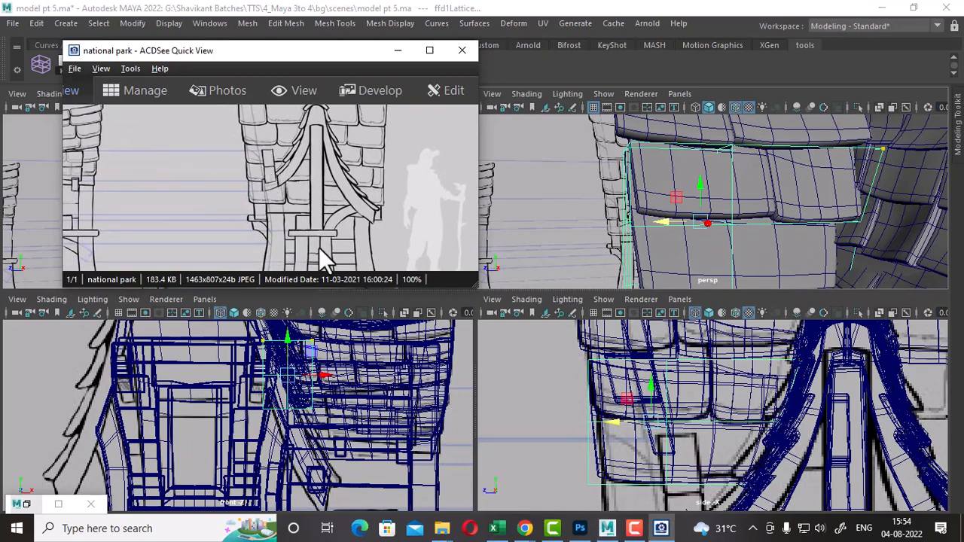
alt+middle_drag(697, 461, 690, 377)
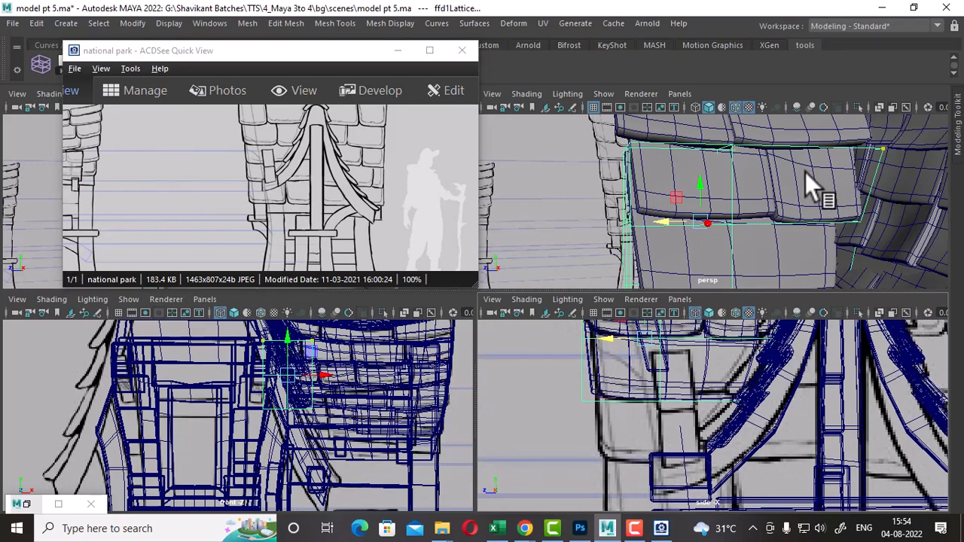
alt+drag(810, 184, 583, 284)
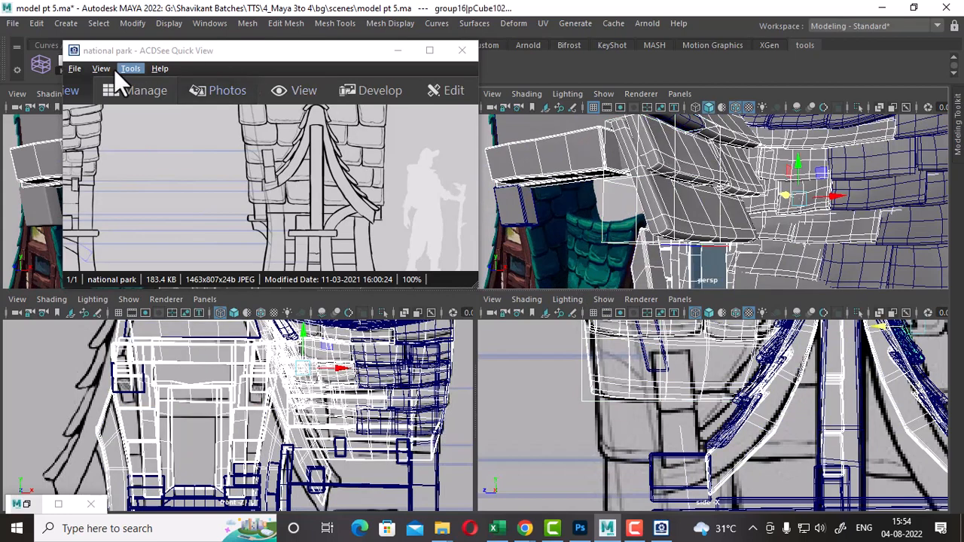
drag(114, 52, 163, 45)
click(74, 61)
Step: Duplicate the wide reshaped tile and move the copy straight down to begin the next row in the side view
click(669, 229)
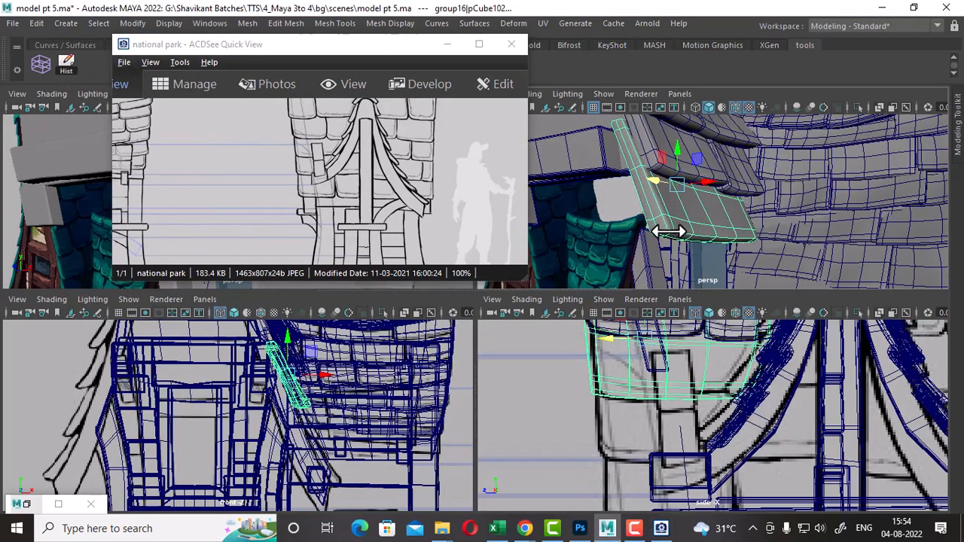
scroll(698, 392, up, 1)
alt+middle_drag(696, 386, 702, 400)
scroll(701, 397, up, 1)
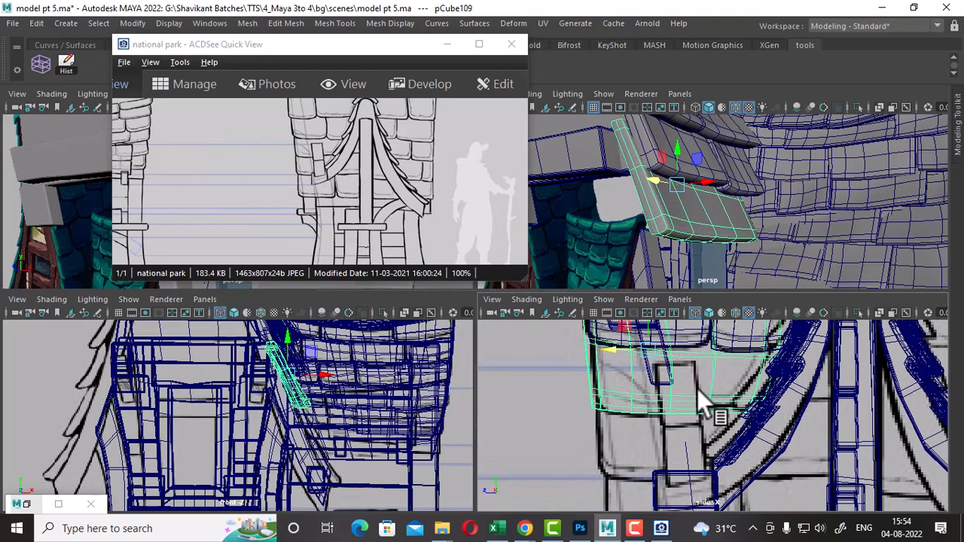
key(ctrl+d)
scroll(687, 397, down, 1)
alt+middle_drag(676, 360, 686, 395)
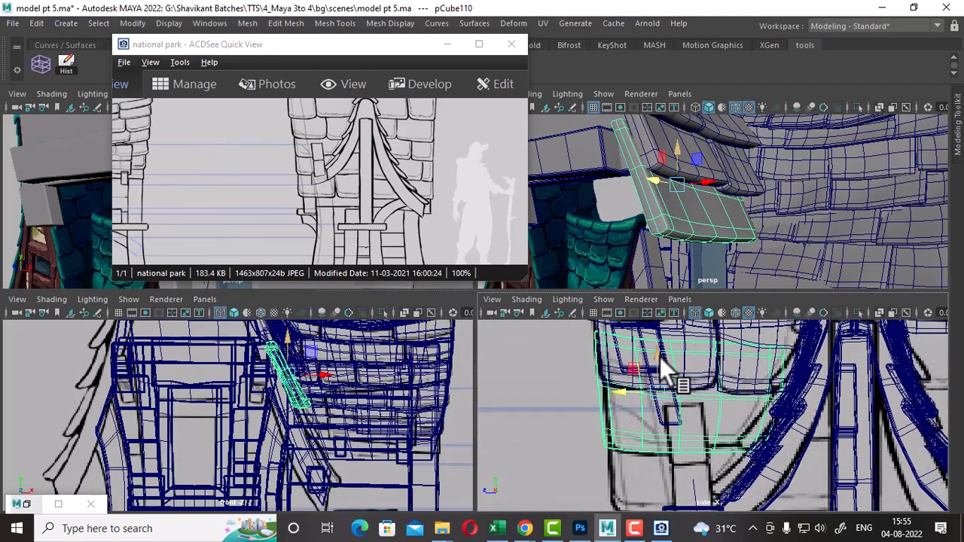
drag(660, 357, 667, 427)
scroll(693, 418, up, 1)
alt+middle_drag(687, 455, 684, 393)
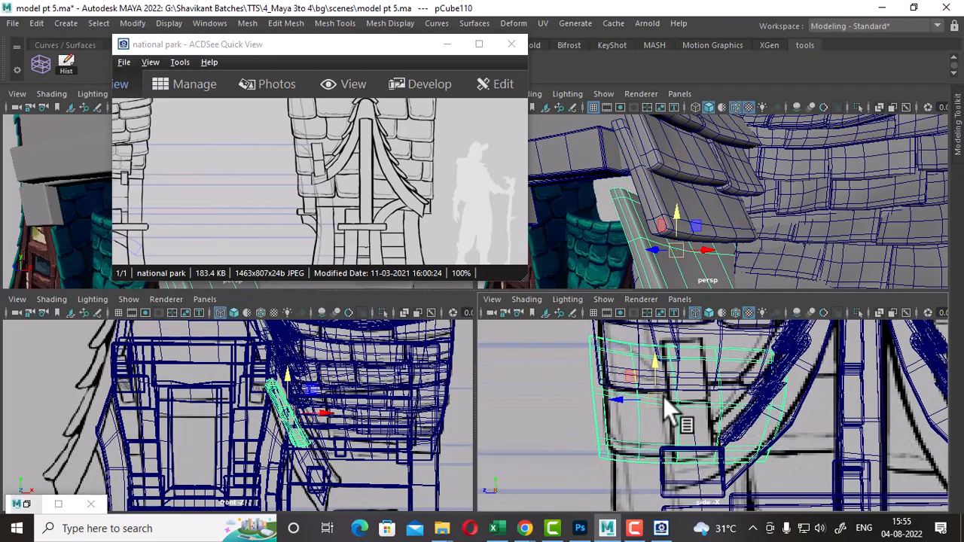
Step: Scale the copied tile down slightly and nudge it along Z to match the reference outline
key(r)
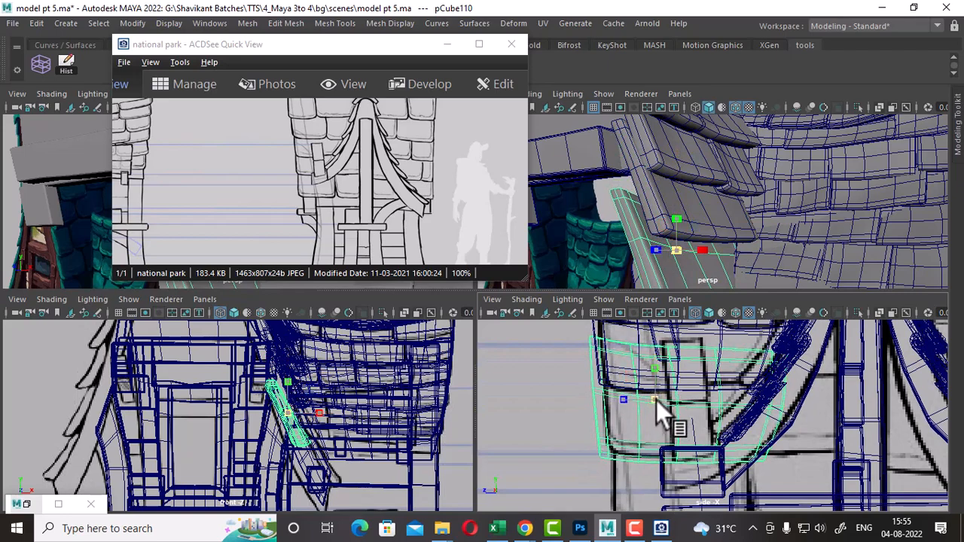
drag(657, 400, 626, 400)
key(w)
alt+drag(702, 258, 737, 171)
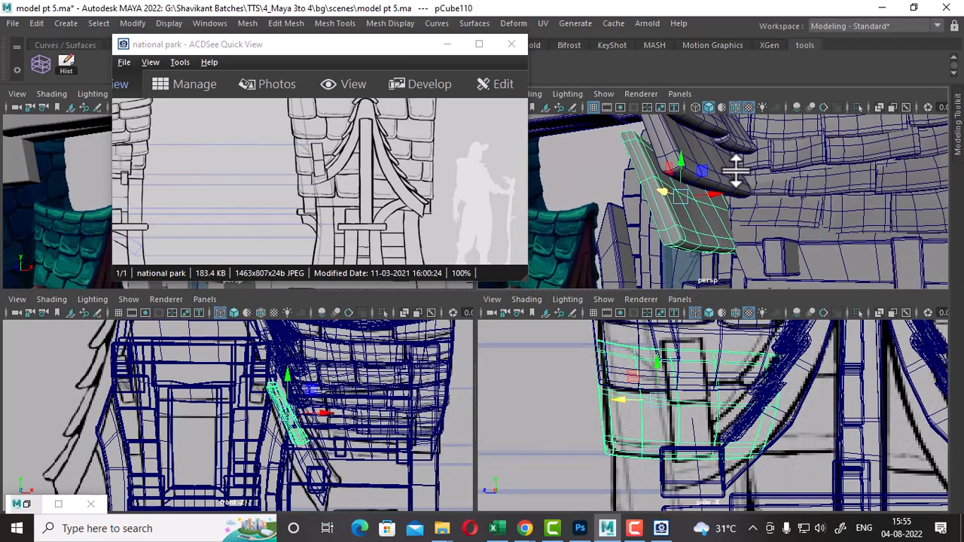
scroll(737, 171, up, 1)
scroll(658, 386, up, 1)
drag(625, 398, 621, 398)
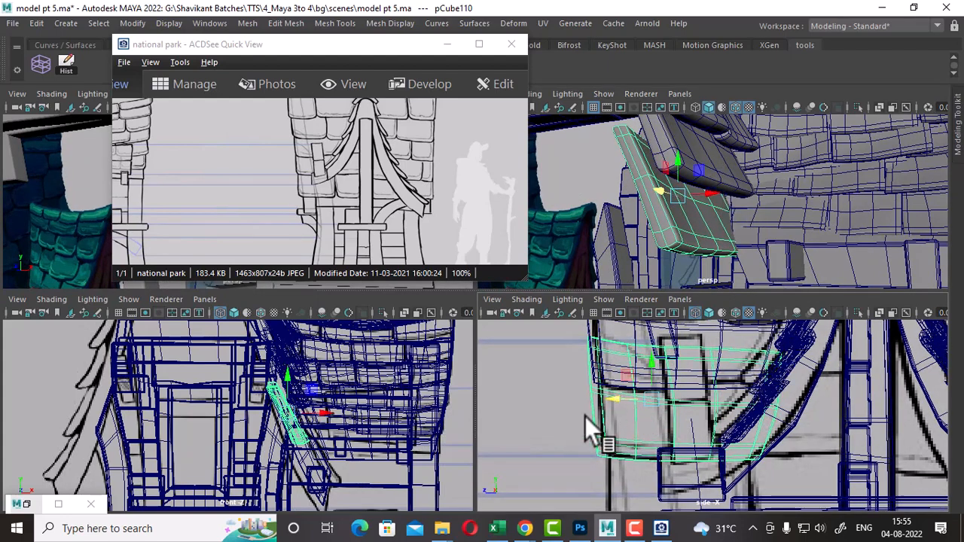
Step: Tuck the copied tile beneath the row above by shifting it slightly along X and adjusting its Z position
scroll(338, 477, up, 1)
alt+drag(712, 189, 734, 181)
drag(339, 413, 344, 412)
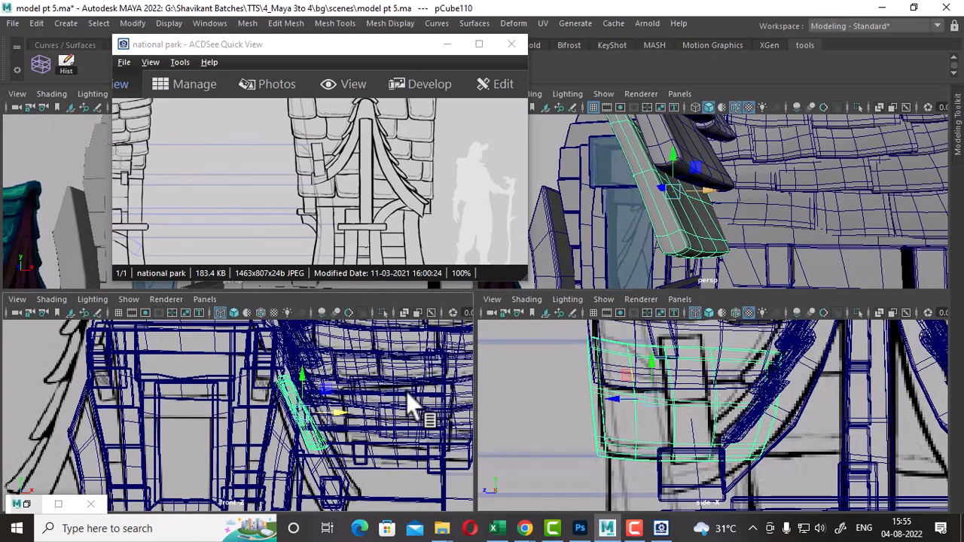
scroll(727, 432, up, 1)
click(615, 397)
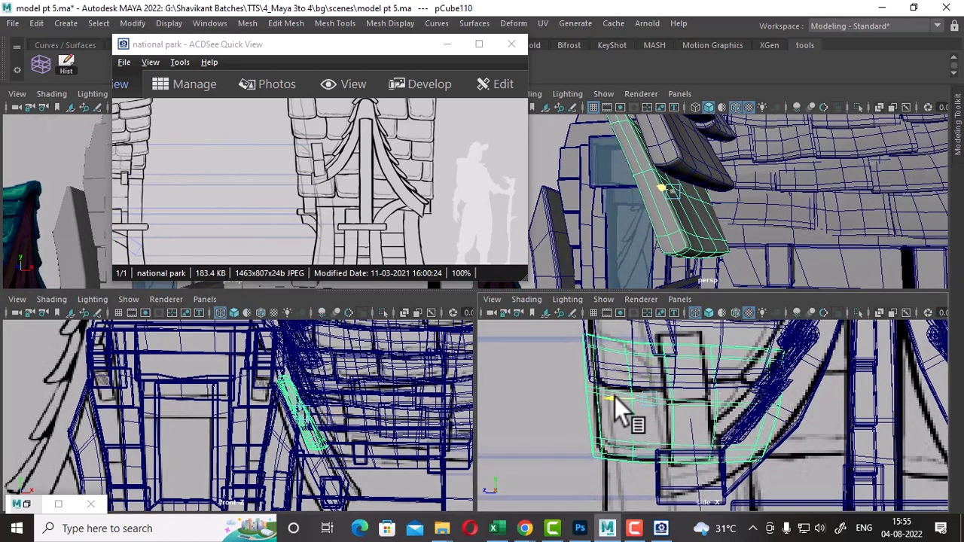
Step: Add a lattice deformer to the copied lowest tile and pull its gable-side and middle point columns along Z behind the gable roof
alt+drag(745, 247, 740, 286)
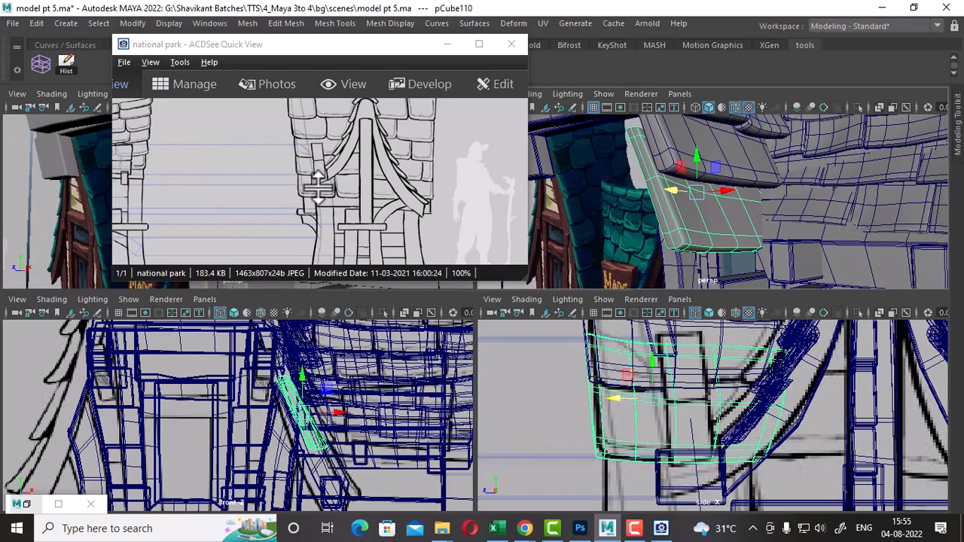
alt+middle_drag(648, 453, 704, 434)
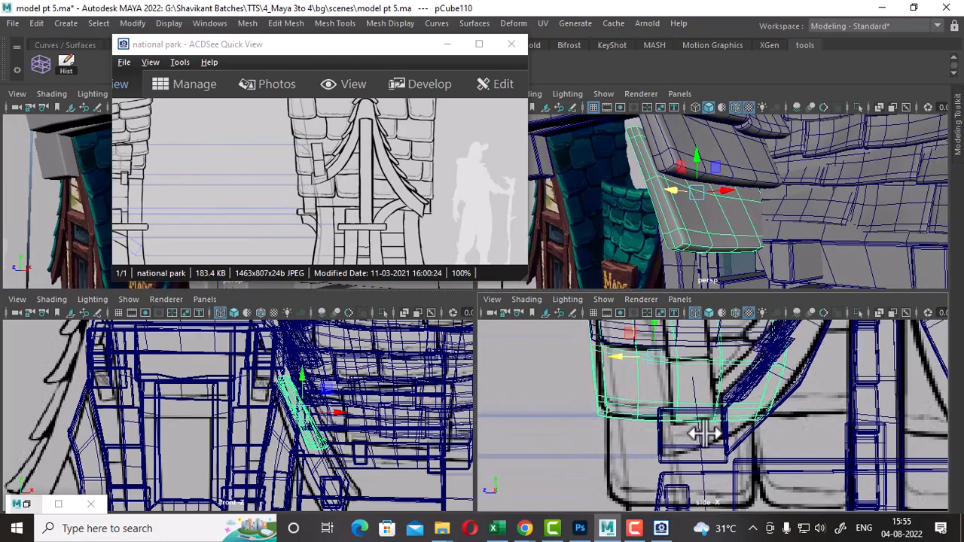
scroll(743, 430, down, 3)
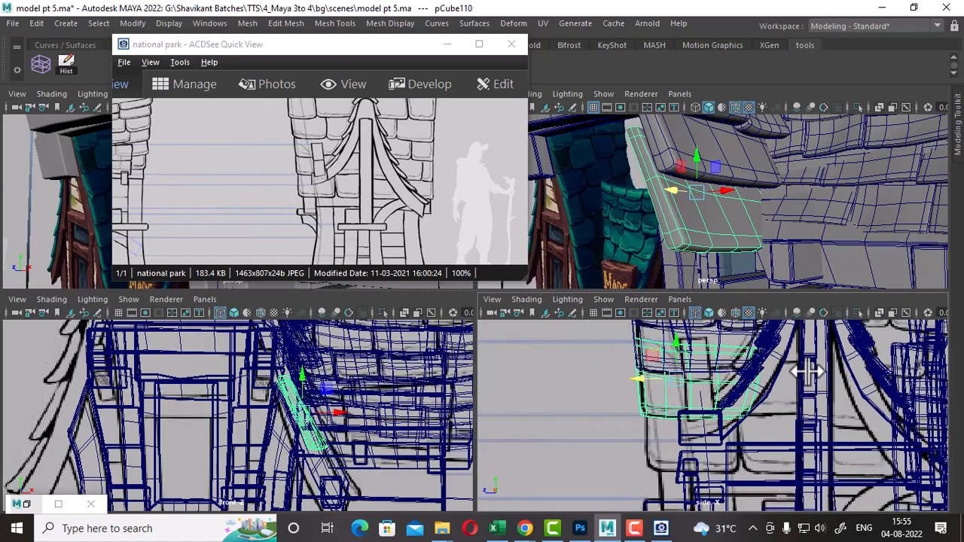
alt+drag(761, 257, 757, 278)
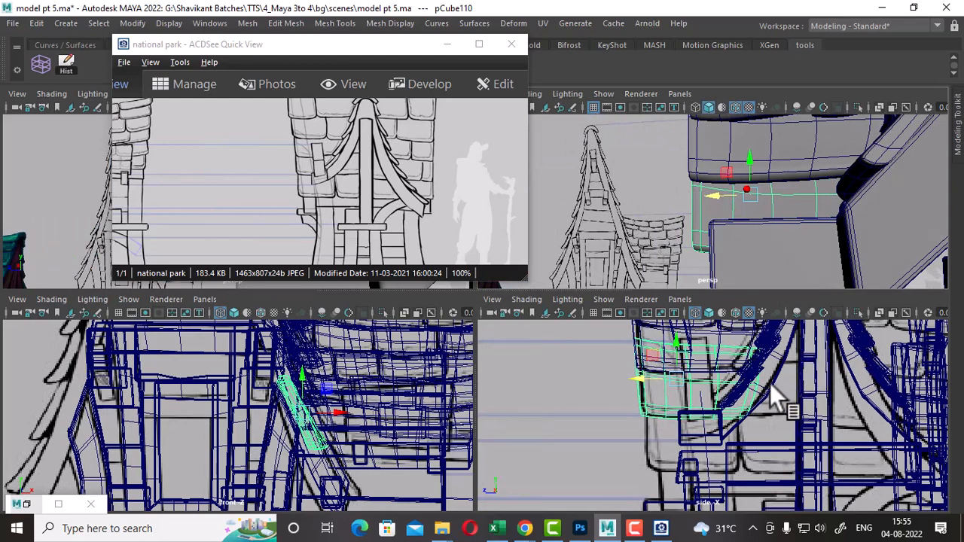
alt+middle_drag(772, 383, 771, 419)
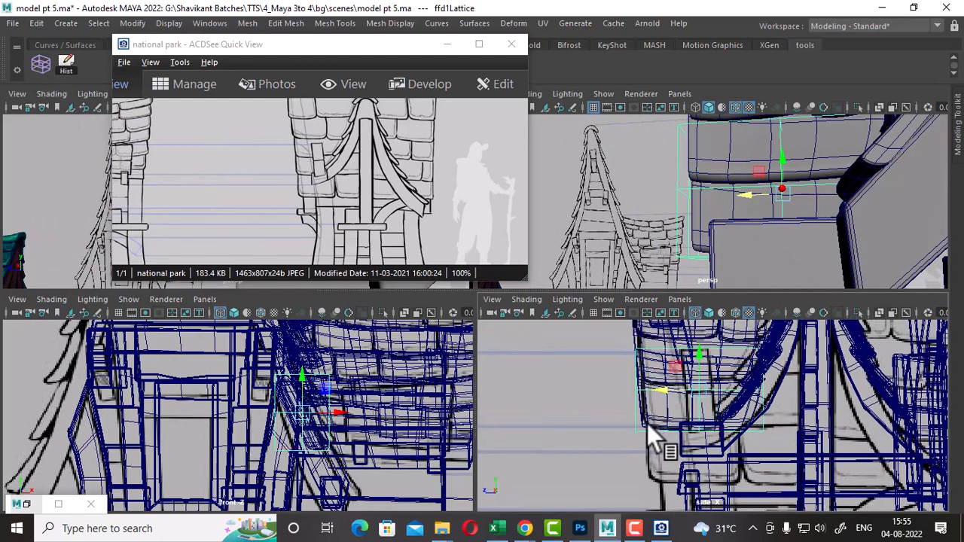
right_drag(620, 166, 595, 139)
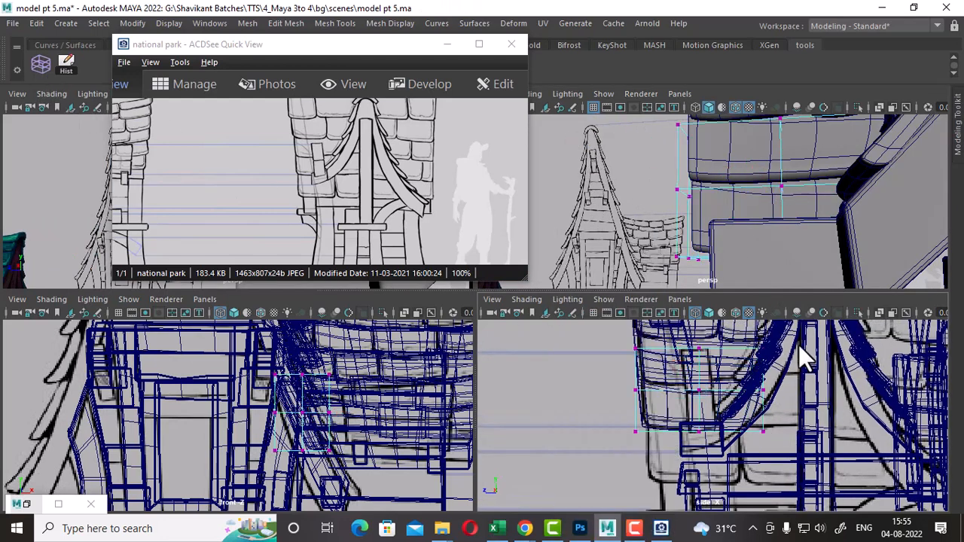
drag(802, 345, 754, 449)
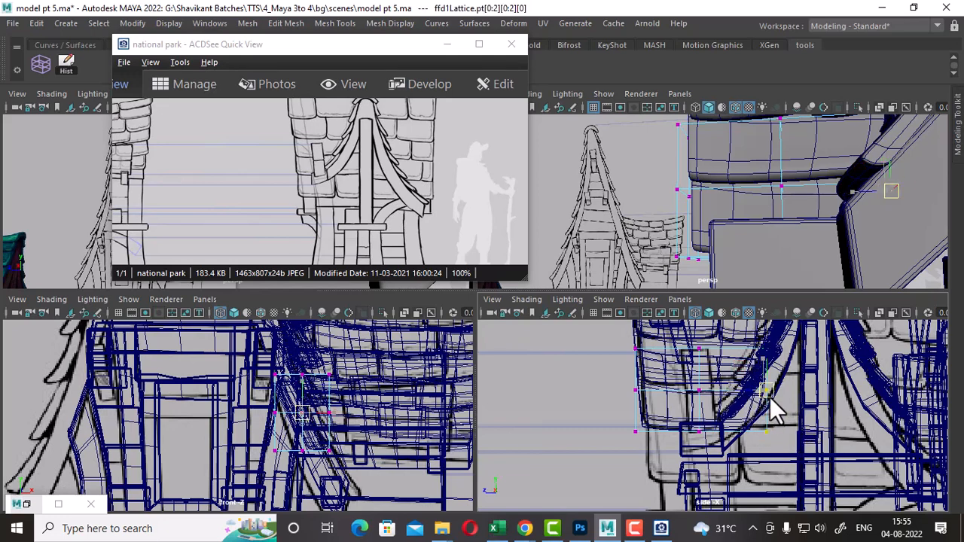
drag(770, 397, 803, 394)
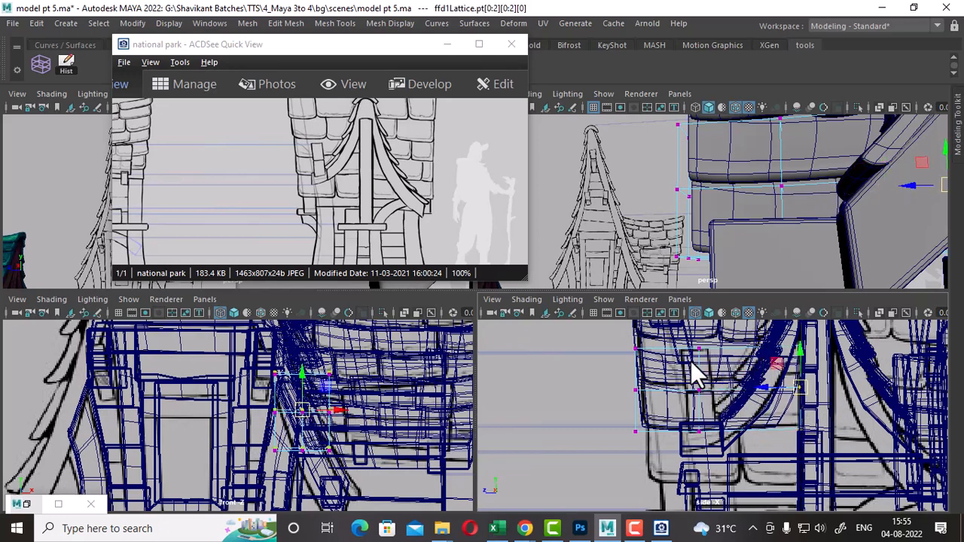
drag(683, 338, 722, 445)
drag(683, 389, 699, 391)
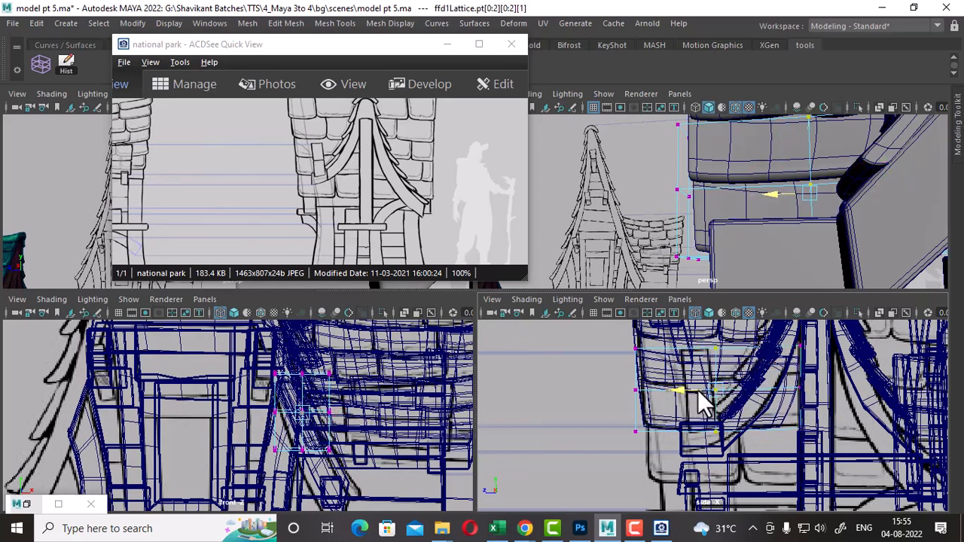
Step: Extend the lattice's lower gable-side points and whole gable-side column further along Z, and return to object selection
drag(835, 402, 794, 431)
alt+drag(844, 172, 774, 201)
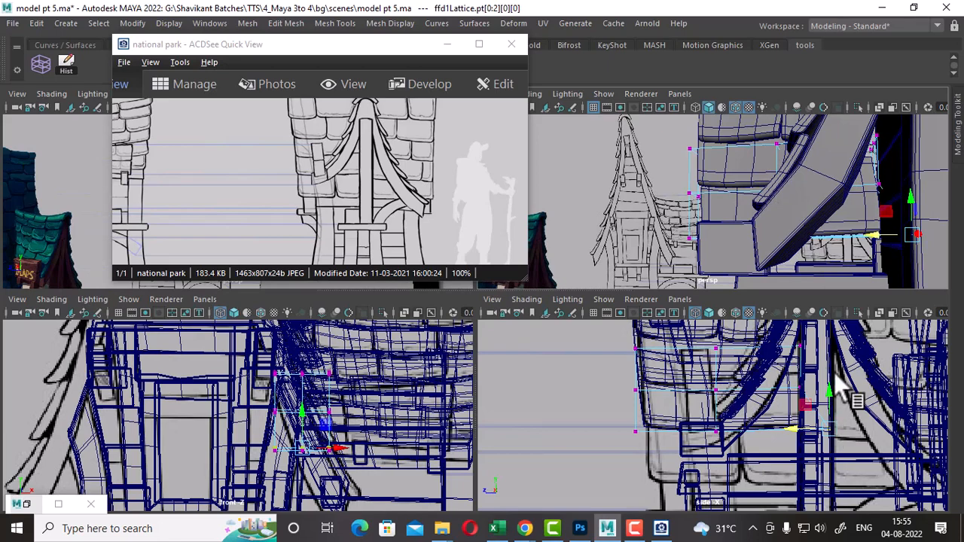
drag(837, 339, 765, 441)
drag(776, 390, 815, 399)
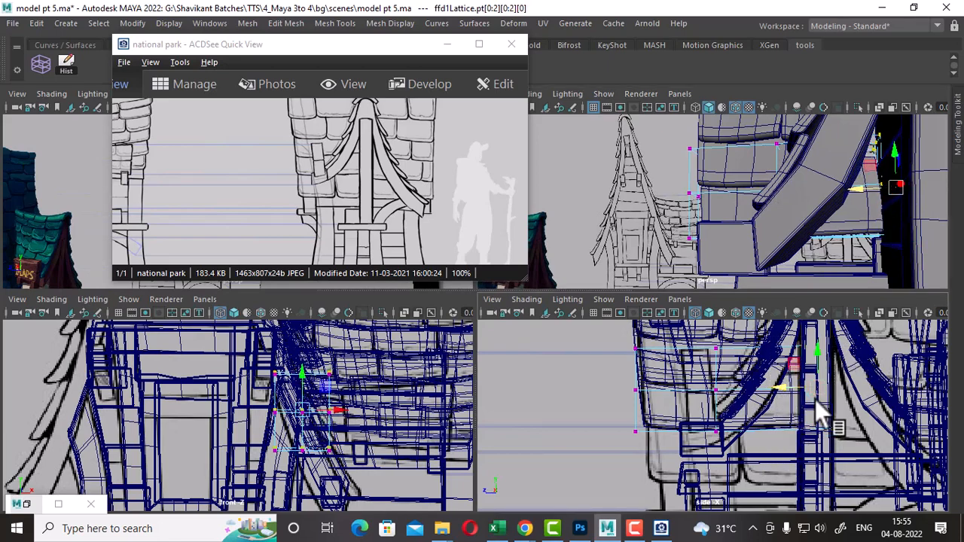
right_drag(716, 189, 761, 122)
Step: Duplicate the wide and narrow tile pair from a higher row and move the copies down to the main roof's lowest row
alt+drag(696, 188, 704, 342)
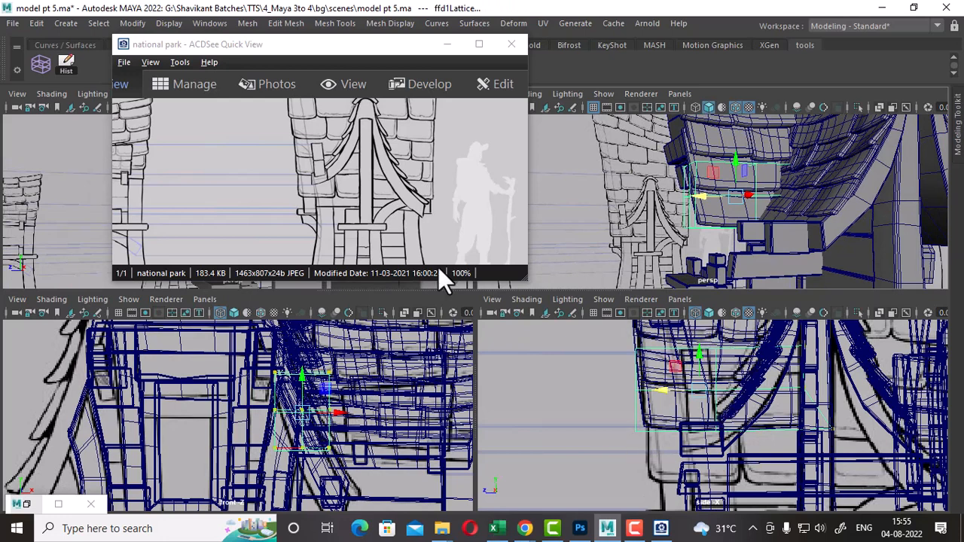
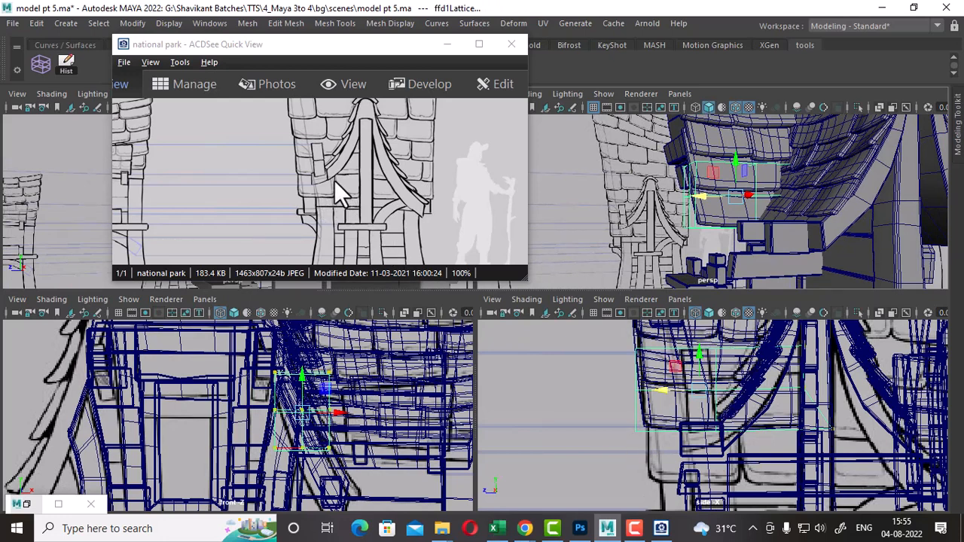
alt+drag(616, 188, 732, 211)
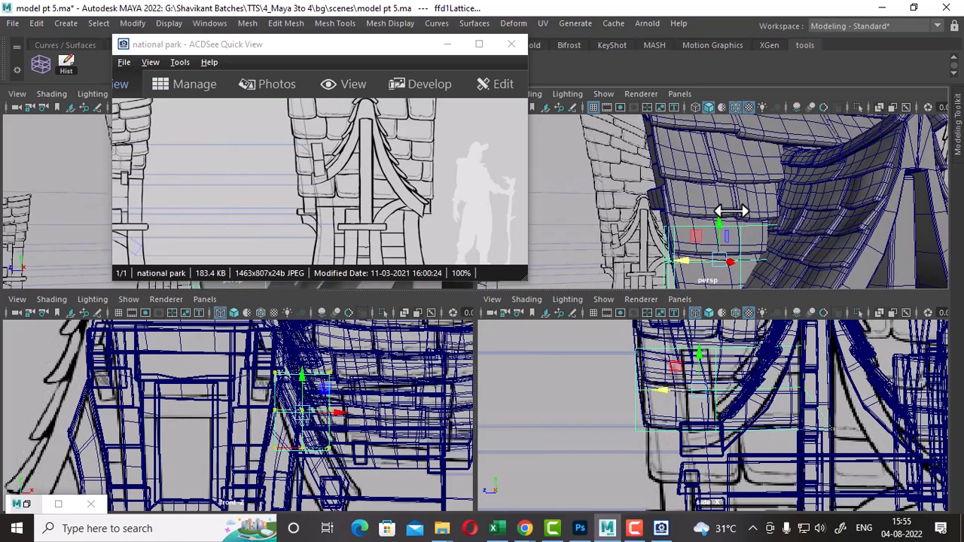
click(751, 209)
shift+click(702, 212)
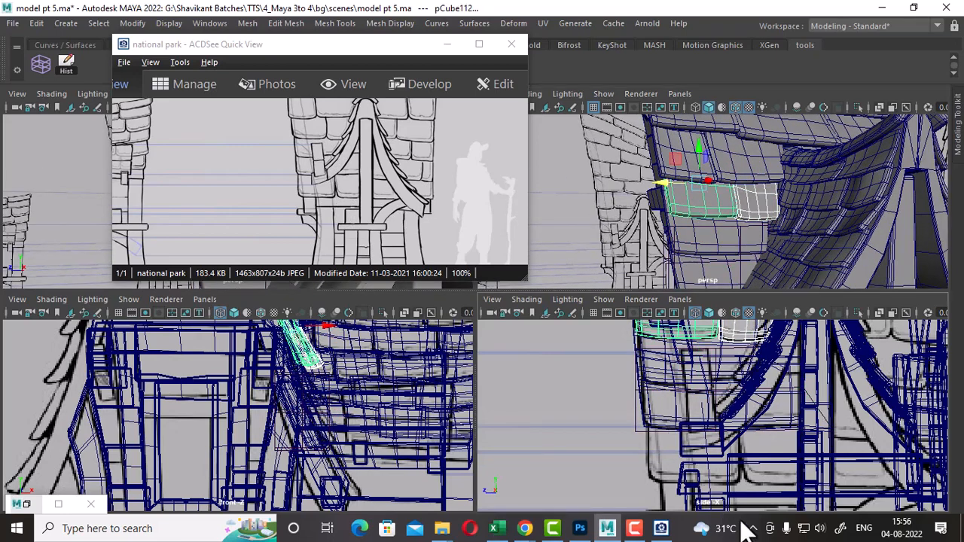
scroll(710, 414, down, 4)
alt+middle_drag(700, 362, 704, 395)
drag(706, 351, 718, 413)
alt+drag(712, 249, 738, 234)
scroll(325, 436, up, 1)
alt+middle_drag(325, 436, 317, 376)
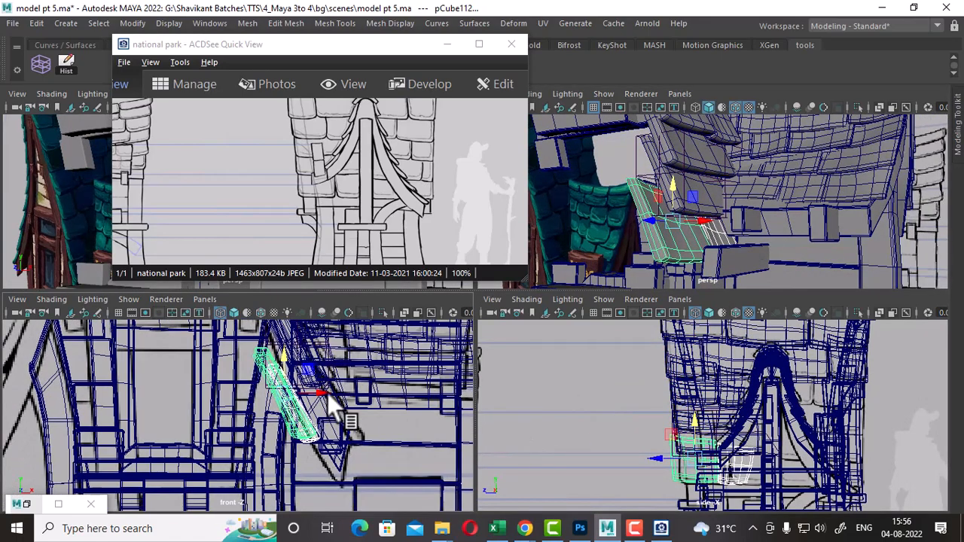
Step: Move the copied wide and narrow tile pair along X so it sits beneath the main roof's lowest row
drag(324, 393, 333, 392)
alt+drag(726, 181, 753, 223)
drag(330, 393, 344, 388)
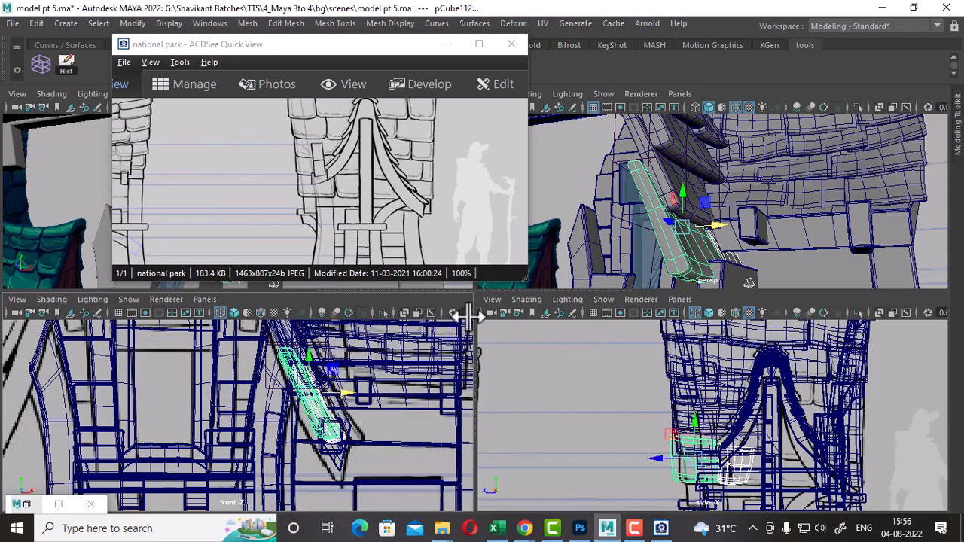
Step: Shift the horizontal beam under the main roof's eave along X, clear of the new lowest tiles
alt+drag(608, 249, 752, 228)
click(705, 227)
scroll(349, 483, up, 3)
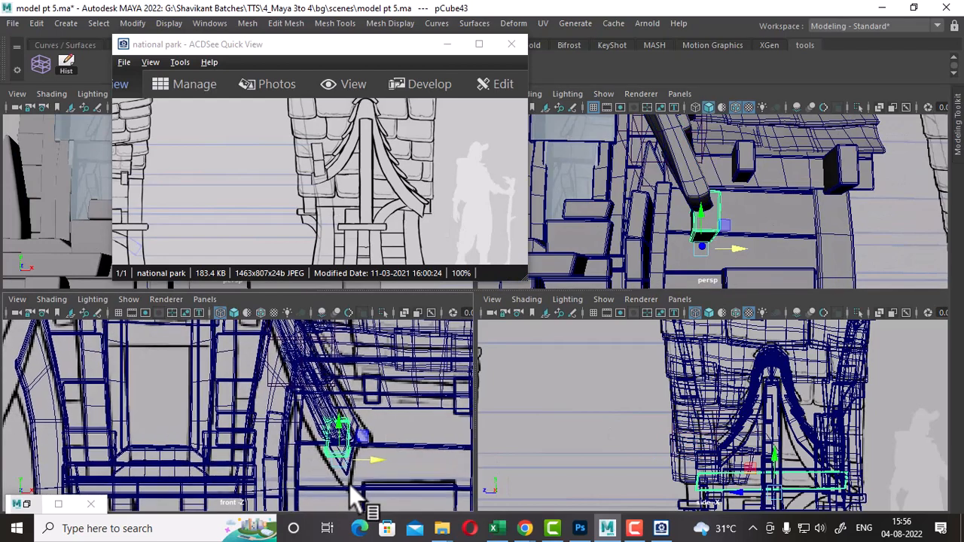
drag(379, 457, 354, 458)
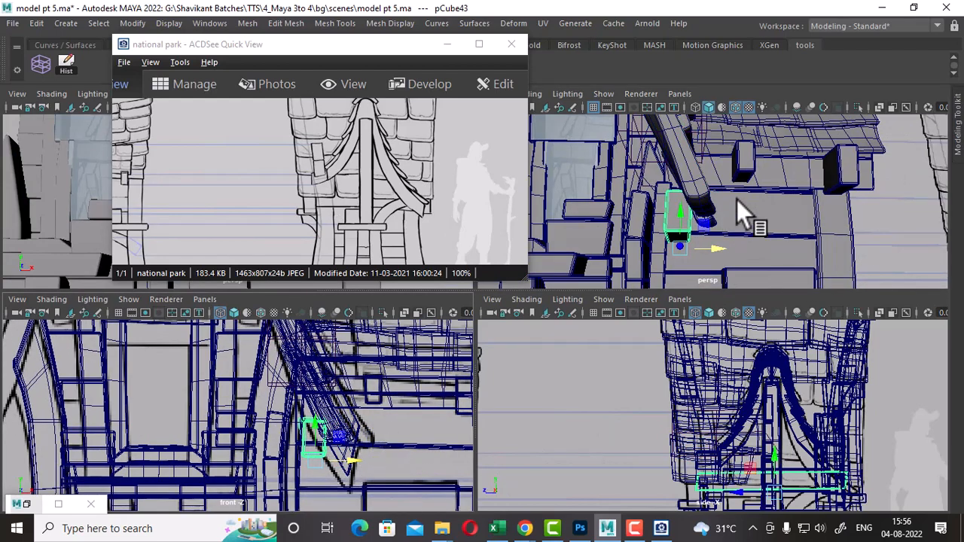
Step: Select the lowest row's wide and narrow tiles together and shift them slightly along Z toward the gable
alt+drag(737, 199, 774, 210)
click(754, 215)
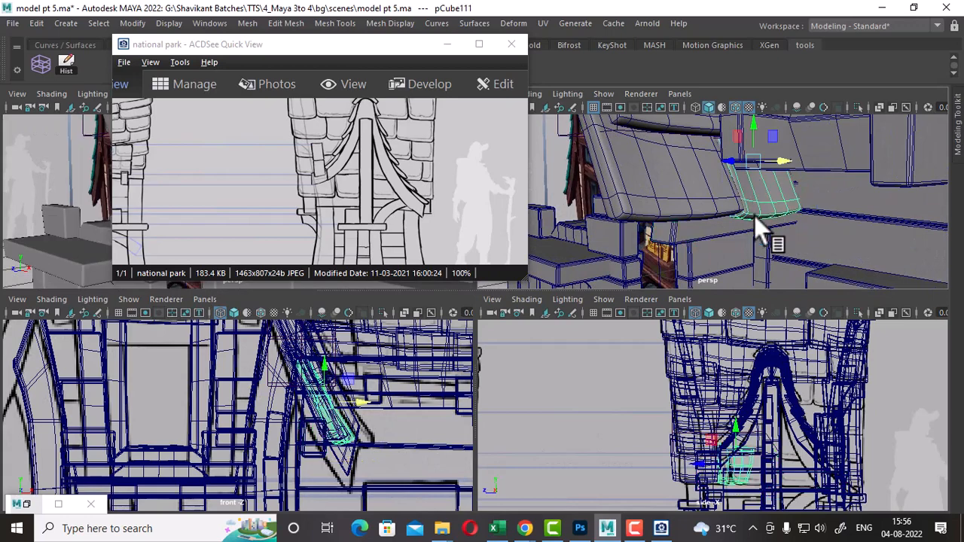
click(710, 208)
scroll(724, 460, up, 5)
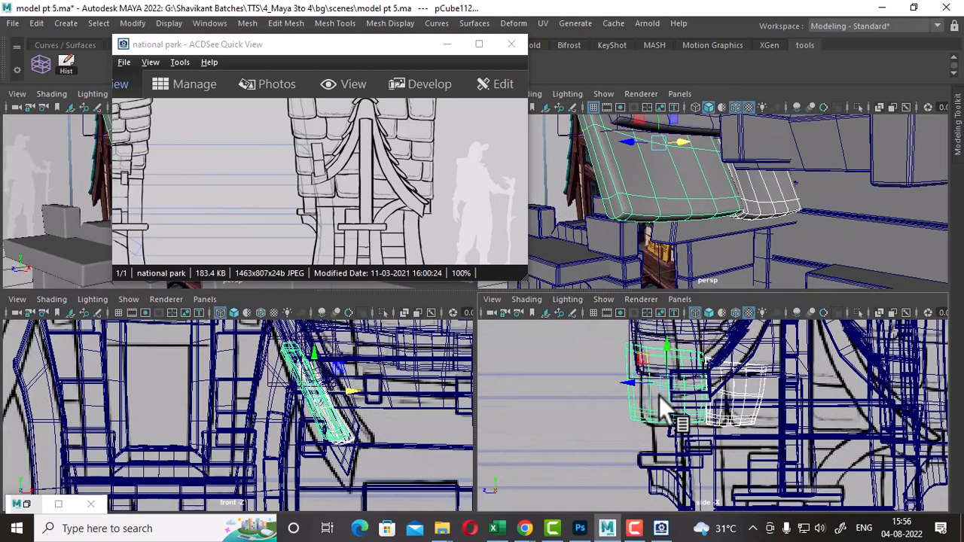
drag(638, 381, 736, 386)
scroll(704, 403, up, 2)
Step: Add a lattice deformer to the lowest wide tile and pull its gable-side point column slightly along Z toward the gable
click(775, 412)
click(626, 410)
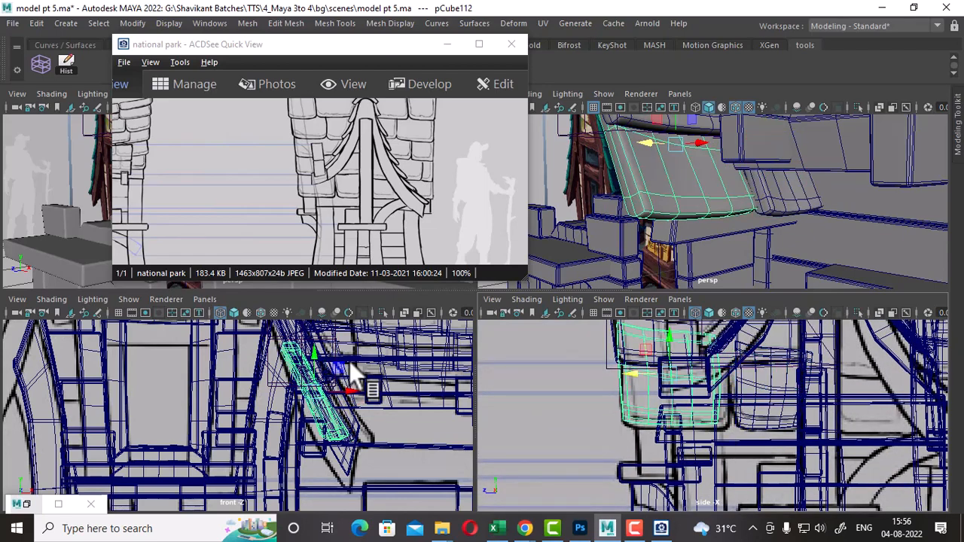
click(41, 63)
right_drag(551, 180, 547, 112)
scroll(724, 404, up, 1)
alt+middle_drag(727, 400, 725, 438)
drag(743, 339, 700, 499)
drag(718, 415, 726, 411)
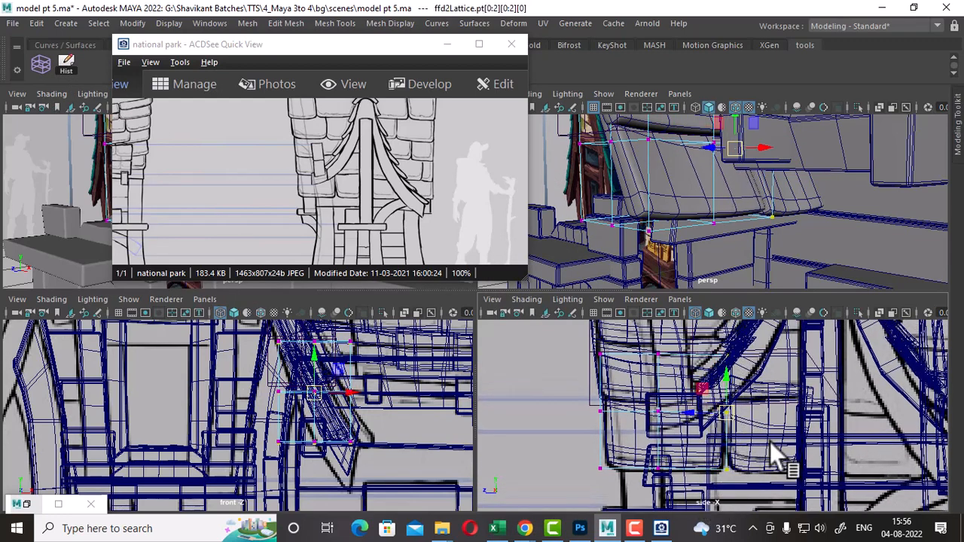
Step: Add a lattice deformer to the lowest row's narrow tile and select its lattice cage
click(779, 465)
click(770, 466)
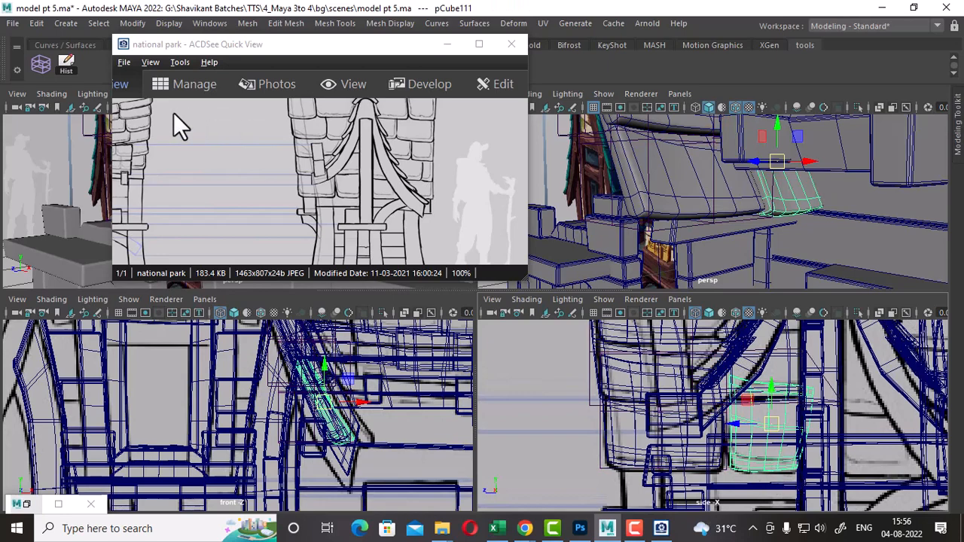
click(39, 66)
right_drag(785, 419, 749, 145)
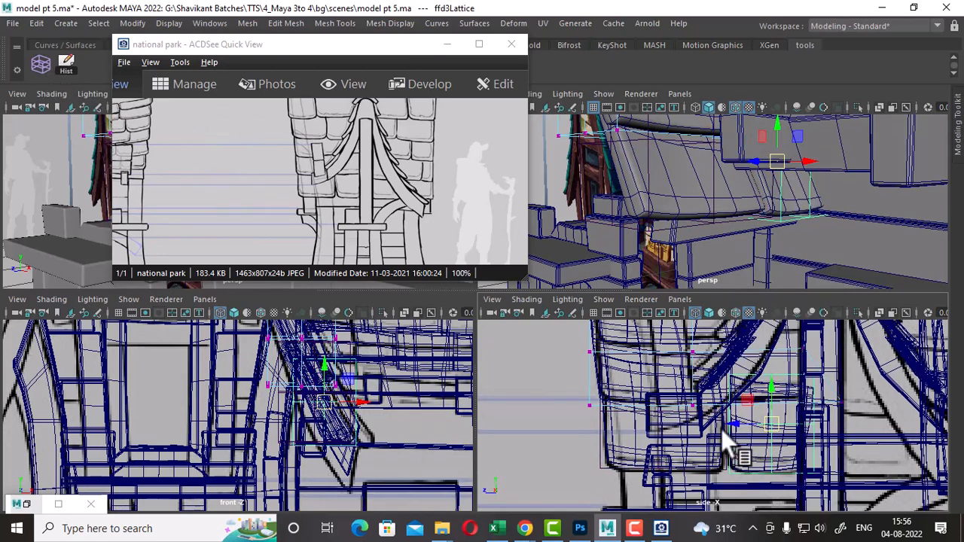
click(738, 473)
right_drag(736, 469, 694, 149)
right_drag(764, 458, 861, 229)
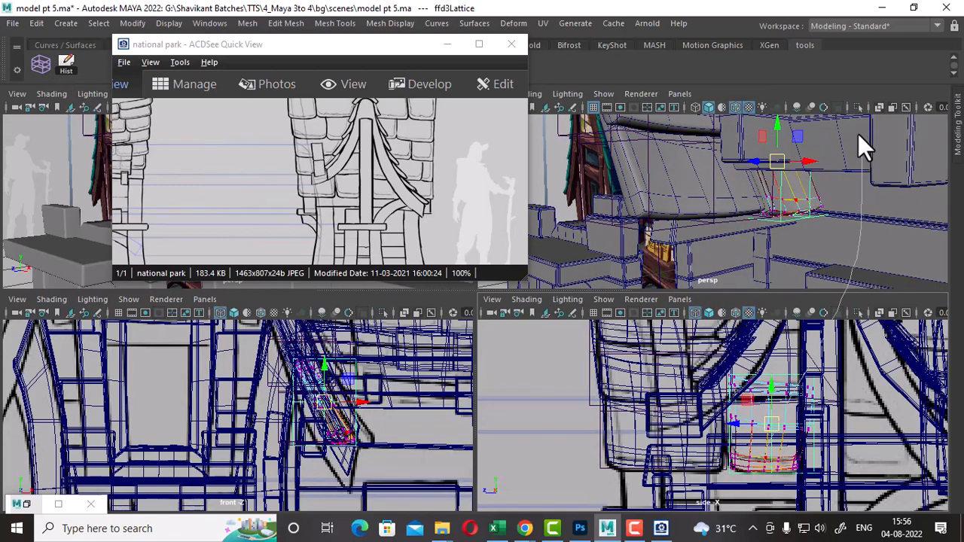
right_drag(865, 147, 840, 124)
click(746, 479)
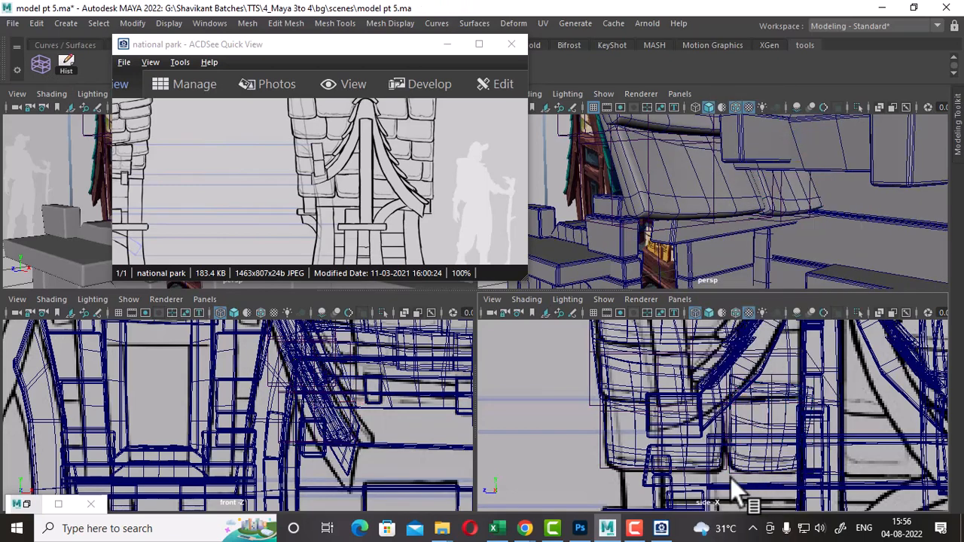
click(731, 474)
Step: Pull the narrow tile's lattice column beside the wide tile along Z to close the gap, and return to object selection
right_drag(555, 181, 473, 43)
drag(701, 355, 741, 479)
alt+drag(753, 215, 721, 202)
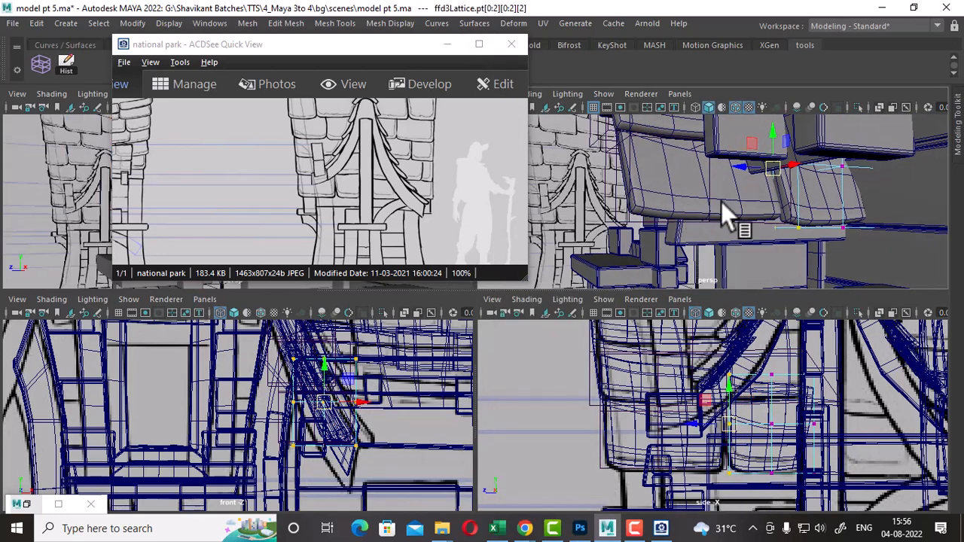
alt+middle_drag(735, 421, 731, 427)
alt+drag(826, 173, 793, 165)
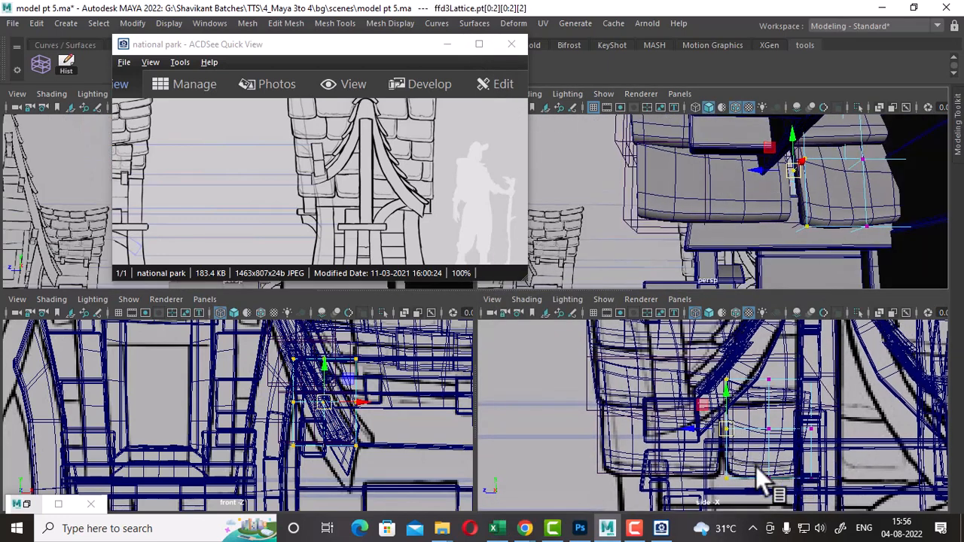
drag(692, 429, 689, 428)
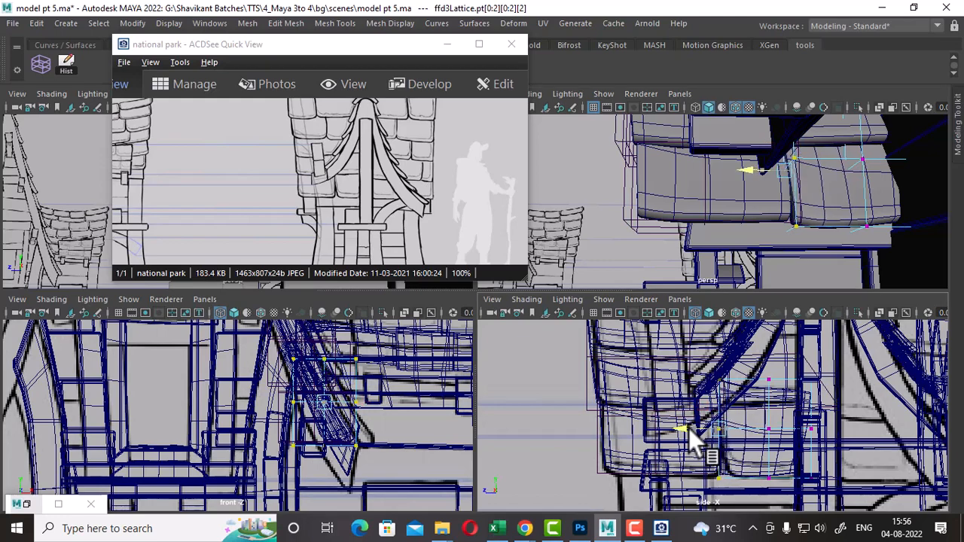
drag(756, 462, 682, 481)
alt+drag(884, 188, 779, 192)
right_drag(779, 191, 836, 171)
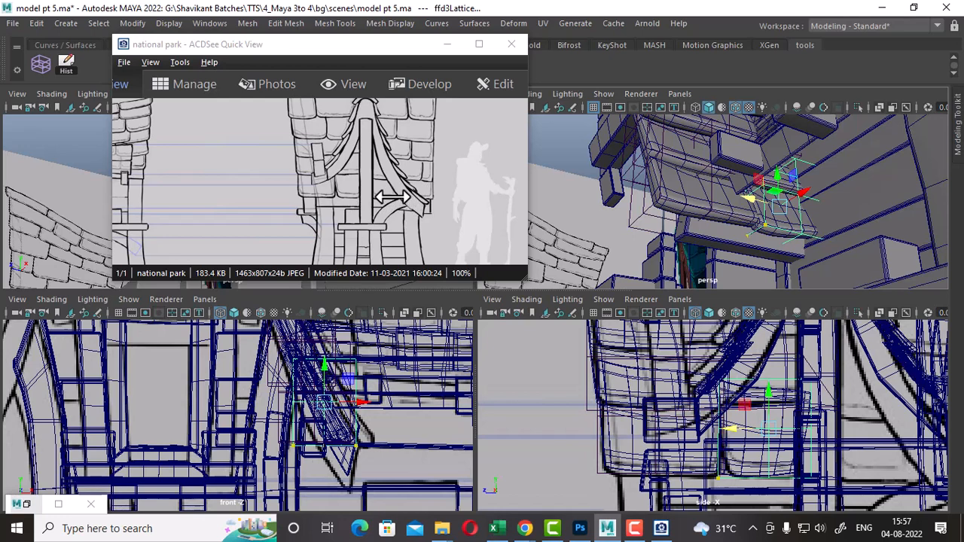
Step: Duplicate the lowest wide tile and move the copy along Z to the other side of the gable's center post
click(722, 217)
click(734, 205)
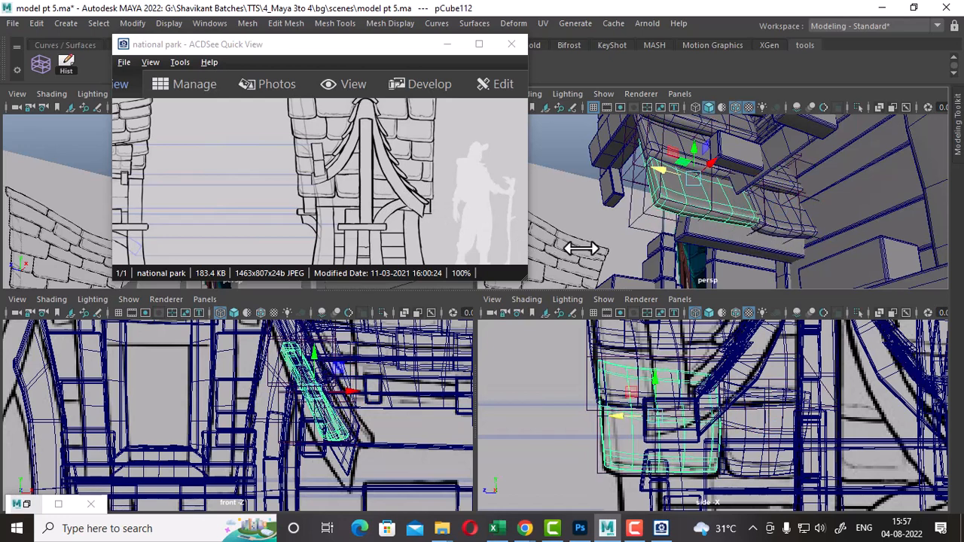
alt+right_drag(779, 506, 777, 456)
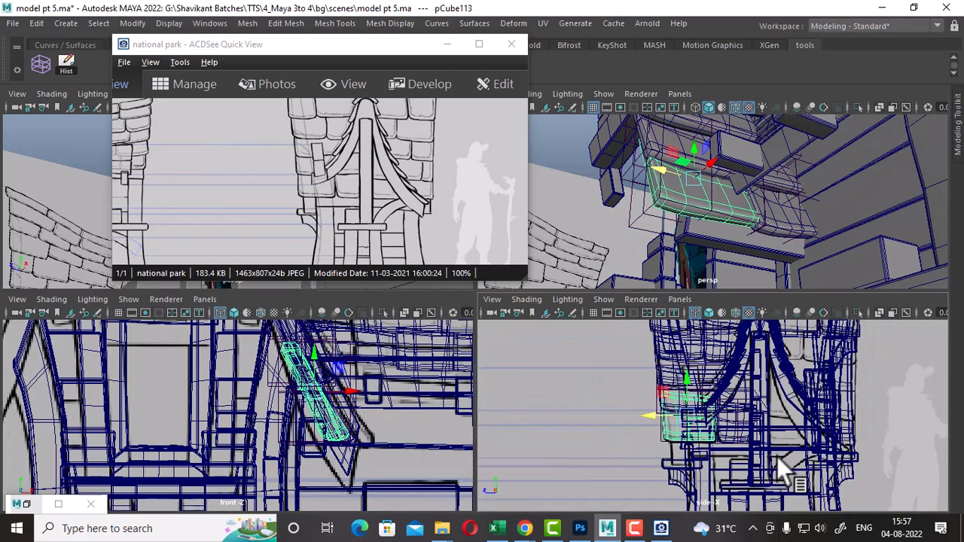
alt+middle_drag(776, 456, 725, 448)
drag(604, 403, 736, 423)
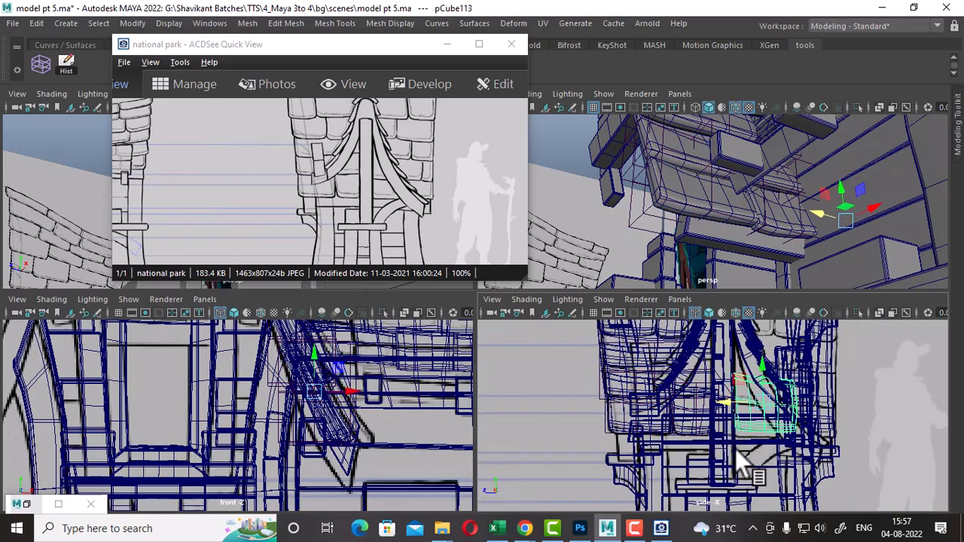
Step: Add a lattice deformer to the copied tile and stretch its middle and outer point columns along Z toward the roof edge
click(37, 69)
right_drag(880, 384, 831, 128)
scroll(811, 433, up, 1)
scroll(811, 433, up, 1)
drag(861, 343, 761, 466)
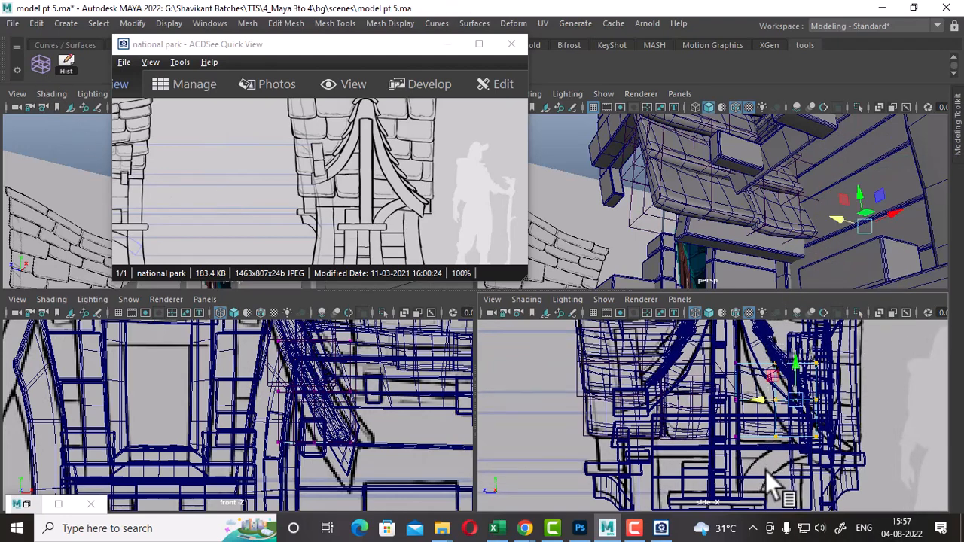
drag(766, 399, 784, 398)
drag(858, 344, 817, 460)
drag(801, 401, 825, 401)
Step: Extend the lattice's outer lower and upper corner points along Z to the roof edge, and return to object selection
scroll(859, 482, up, 3)
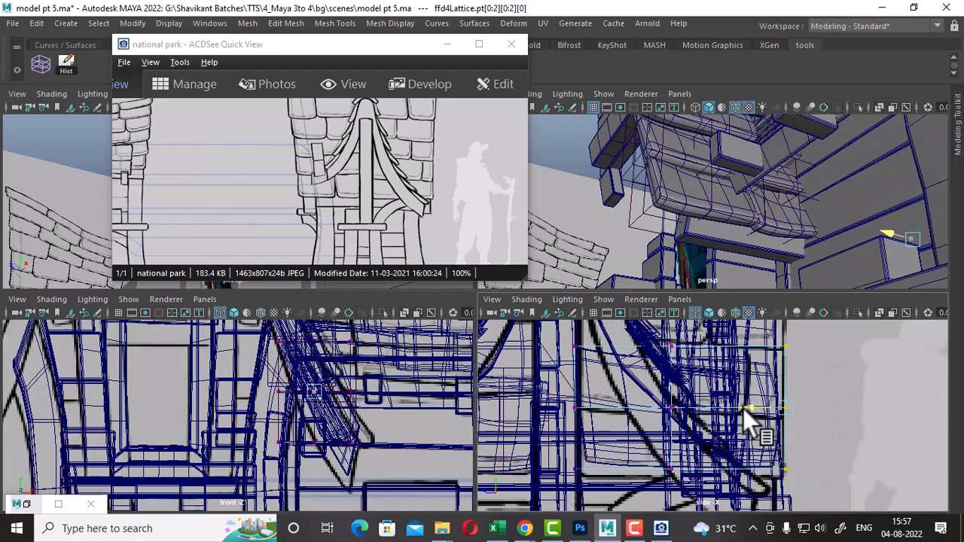
drag(800, 452, 767, 486)
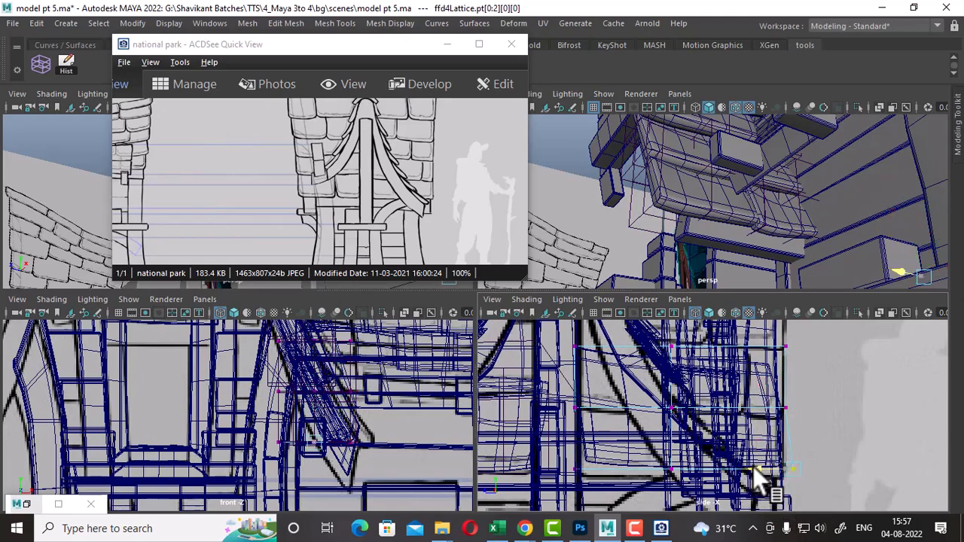
drag(805, 333, 758, 338)
scroll(796, 191, down, 2)
alt+drag(796, 192, 784, 228)
right_drag(829, 162, 854, 170)
Step: Examine the main roof's tile rows on both sides of the gable from the front and from an angle
click(836, 209)
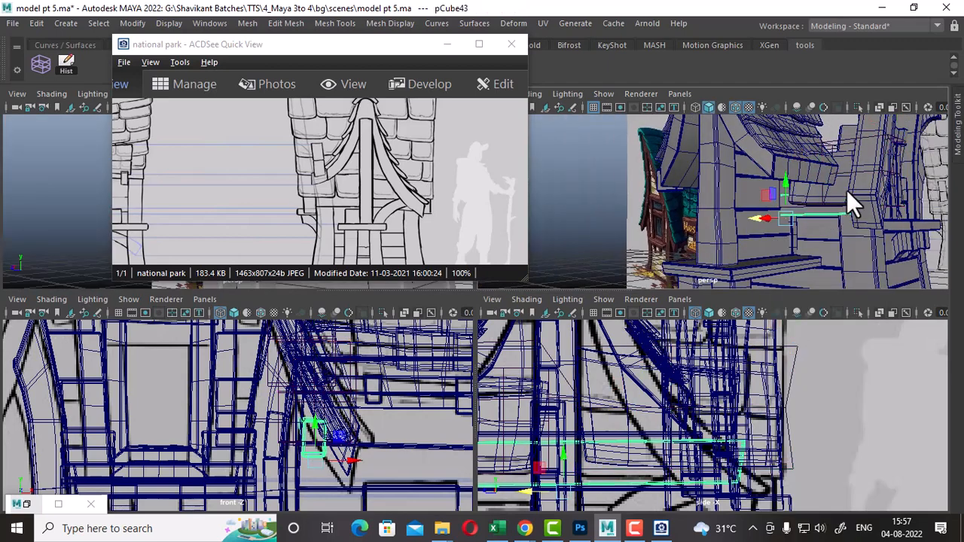
click(858, 191)
alt+drag(806, 264, 831, 243)
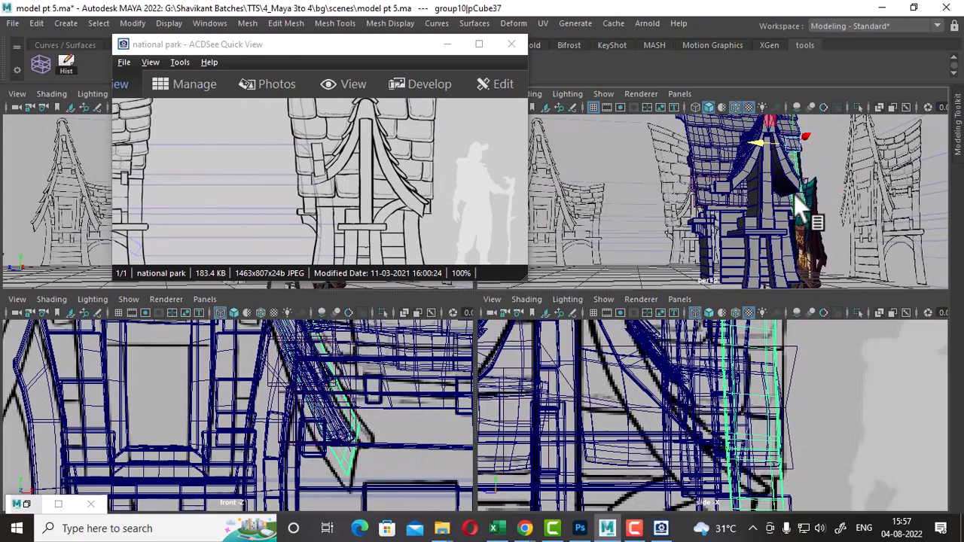
alt+drag(794, 194, 861, 168)
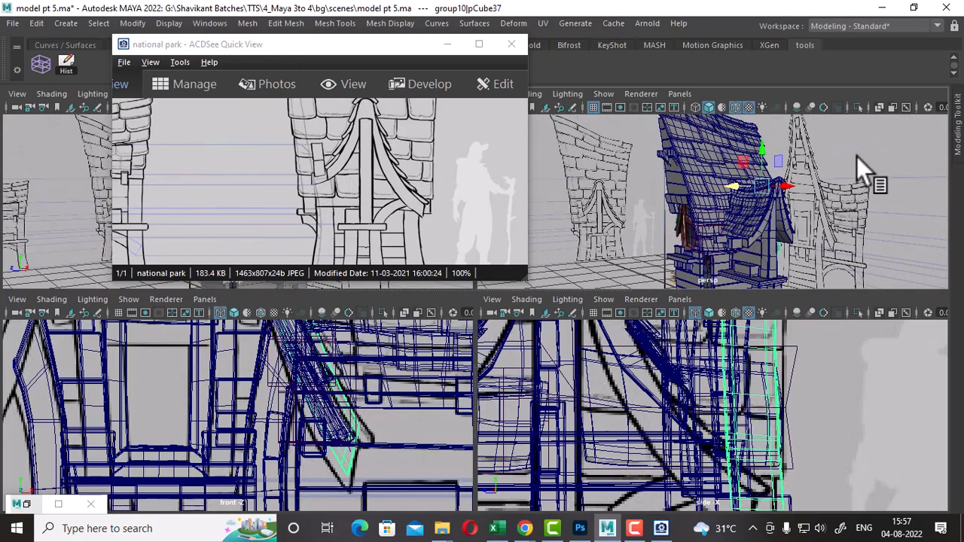
click(682, 266)
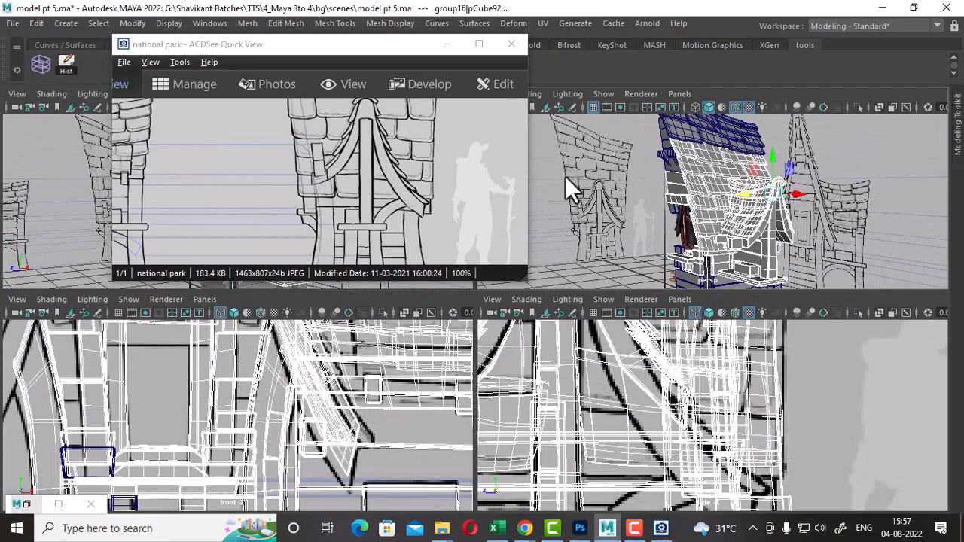
click(822, 244)
alt+drag(824, 247, 762, 245)
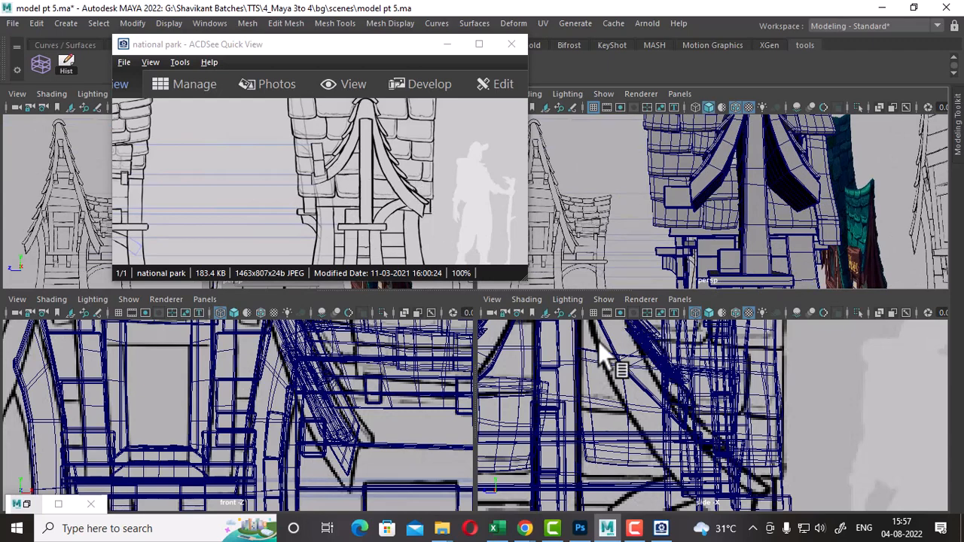
alt+drag(715, 202, 703, 189)
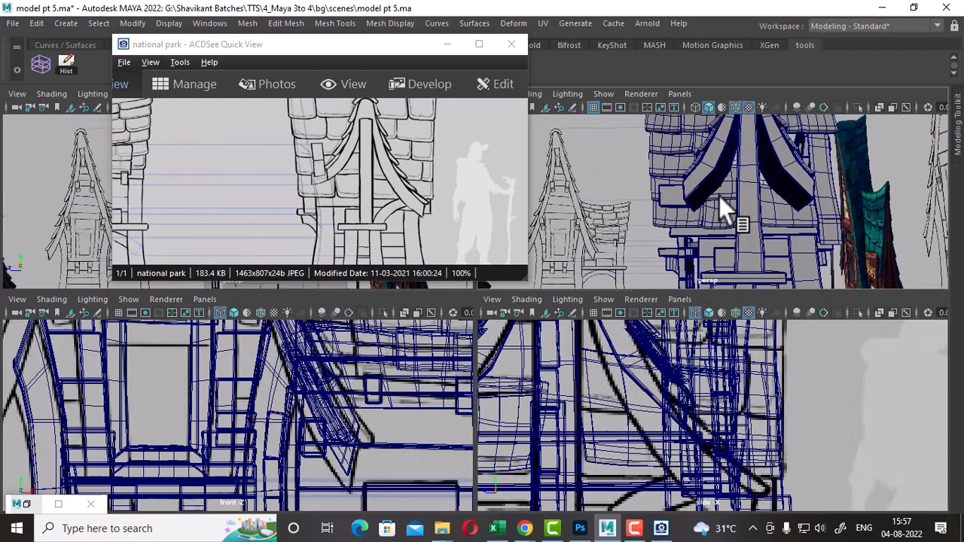
Step: Duplicate the wide tile one row above the lowest and move the copy along Z to the other side of the gable
click(719, 196)
key(f)
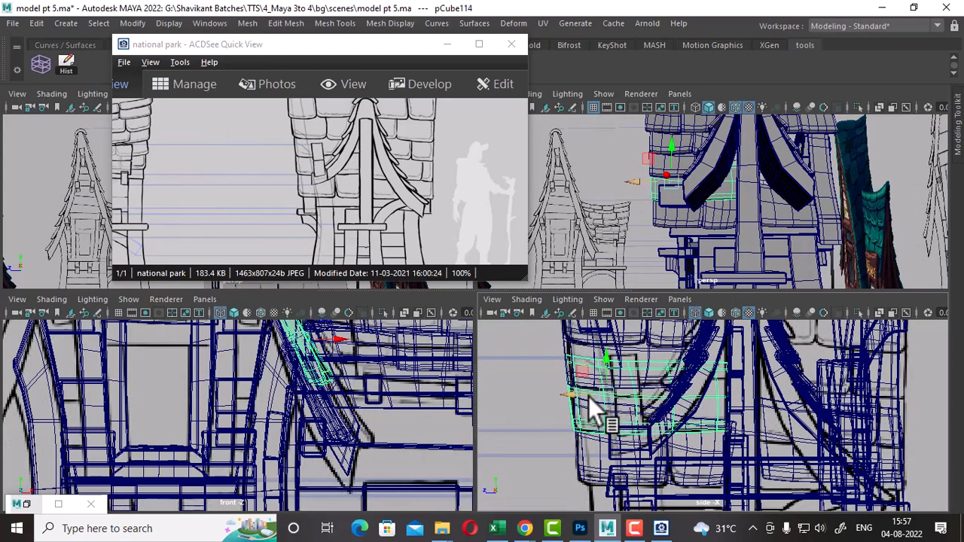
click(679, 402)
drag(678, 401, 757, 392)
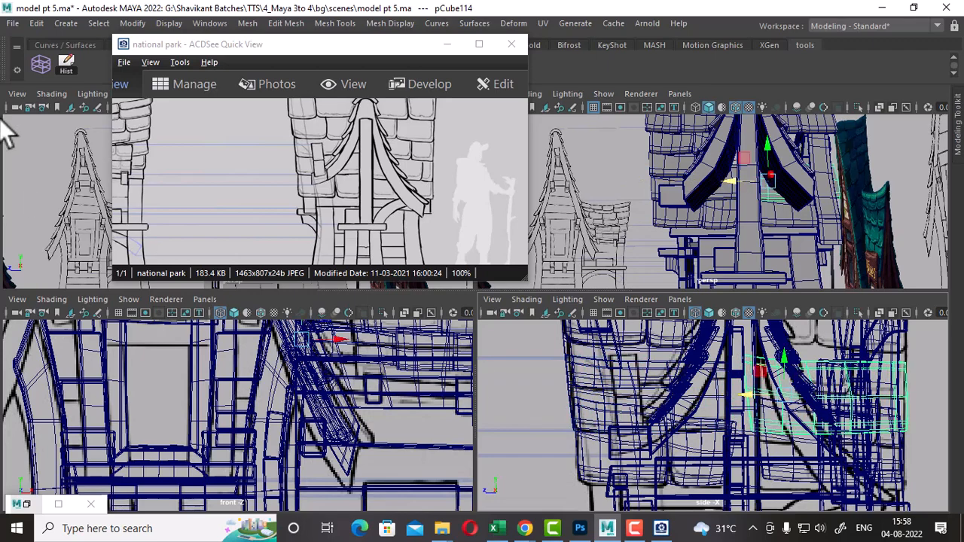
Step: Add a lattice deformer to the copied wide tile and shift its middle and outer point columns along Z toward the gable
click(42, 66)
alt+middle_drag(824, 462, 728, 443)
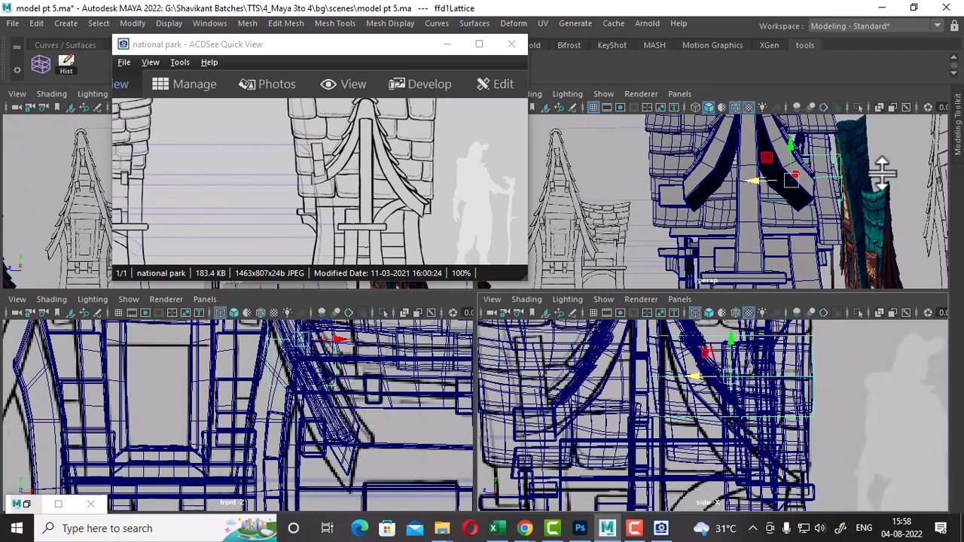
right_drag(846, 179, 850, 154)
drag(872, 136, 795, 226)
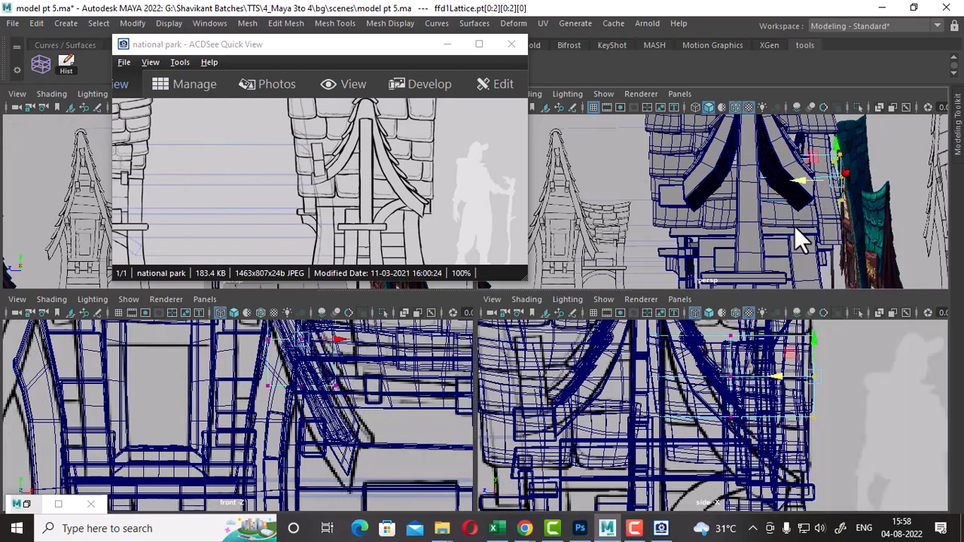
scroll(795, 431, up, 2)
alt+middle_drag(860, 341, 851, 368)
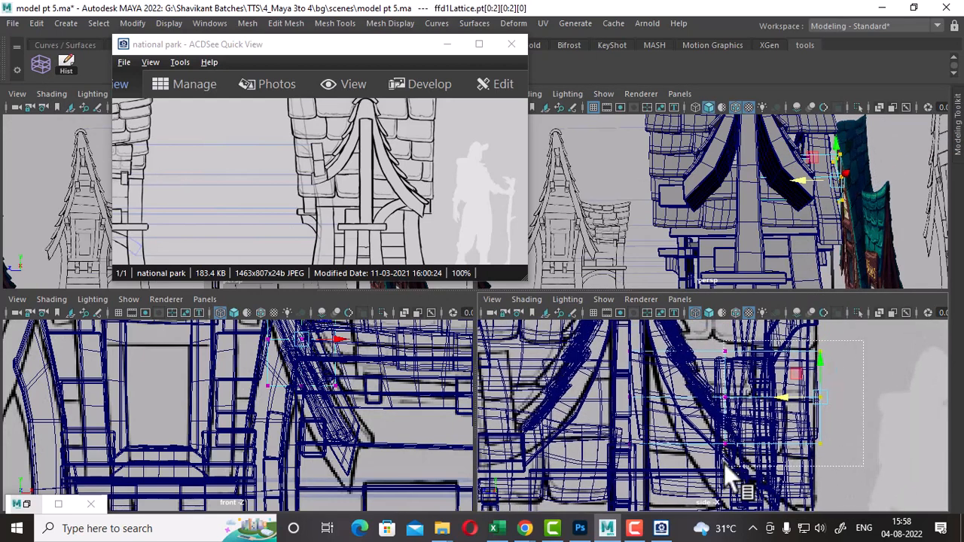
drag(724, 463, 726, 461)
alt+drag(851, 256, 843, 197)
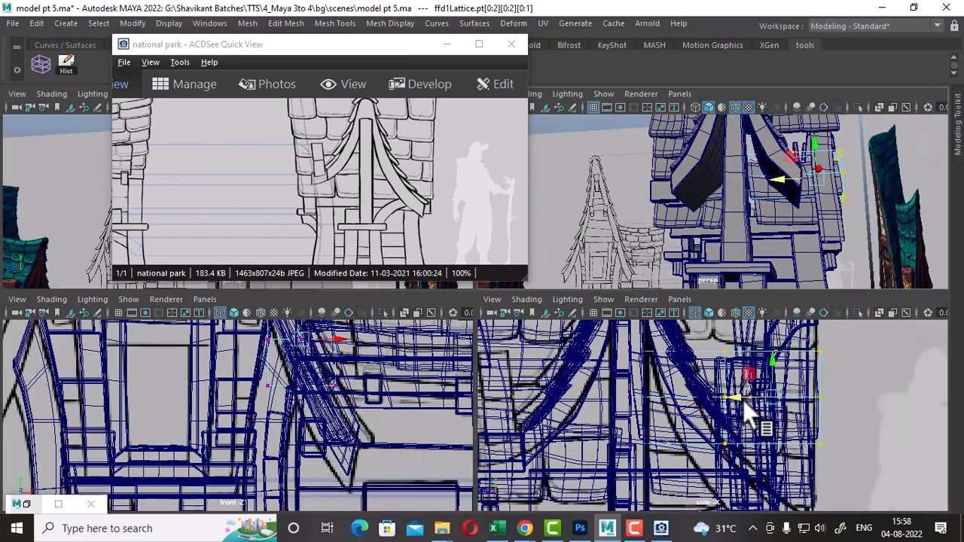
drag(743, 400, 713, 399)
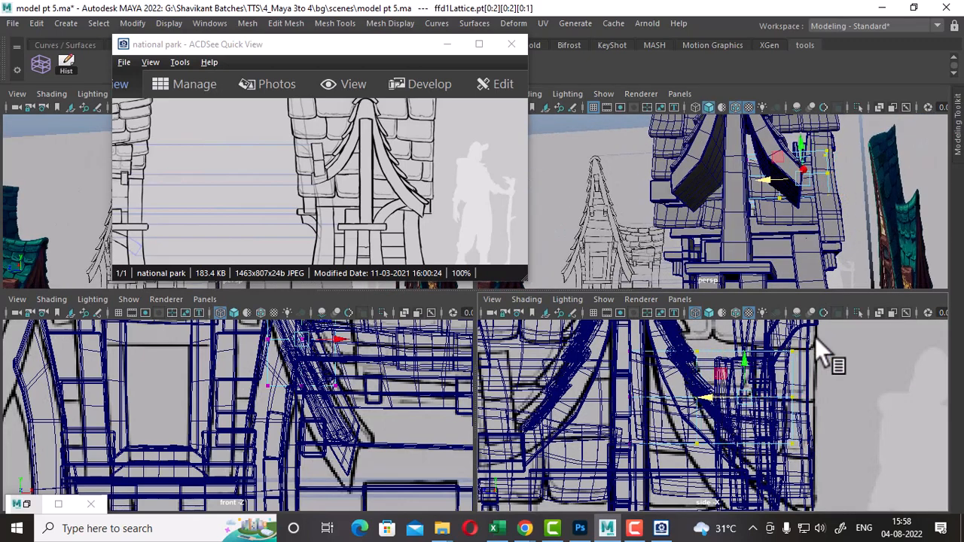
drag(815, 337, 759, 455)
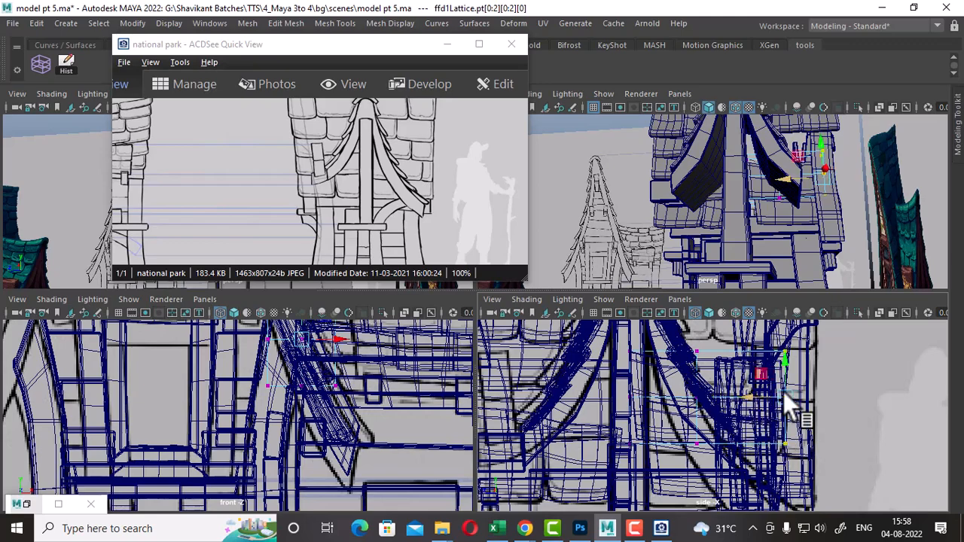
alt+drag(844, 235, 831, 209)
Step: Return to object selection, delete the history of the roof parts, and select the reshaped tile
right_drag(816, 139, 882, 123)
alt+drag(838, 211, 838, 163)
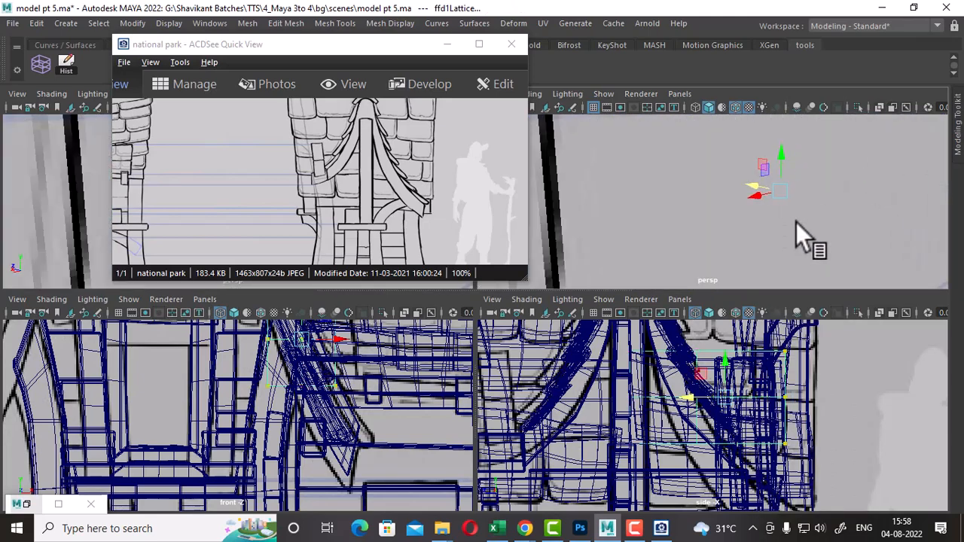
alt+drag(796, 223, 864, 189)
click(701, 256)
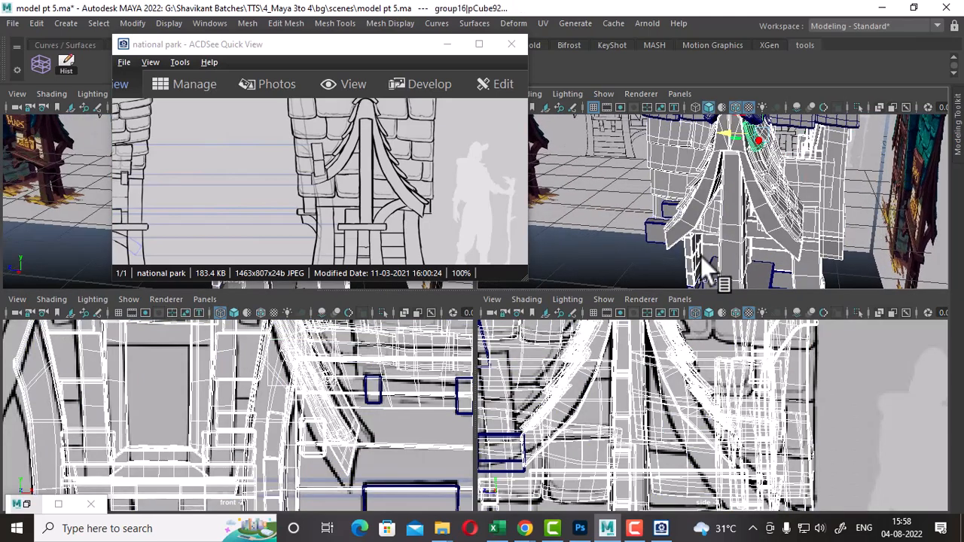
click(57, 60)
click(816, 189)
click(816, 189)
alt+drag(816, 190, 761, 207)
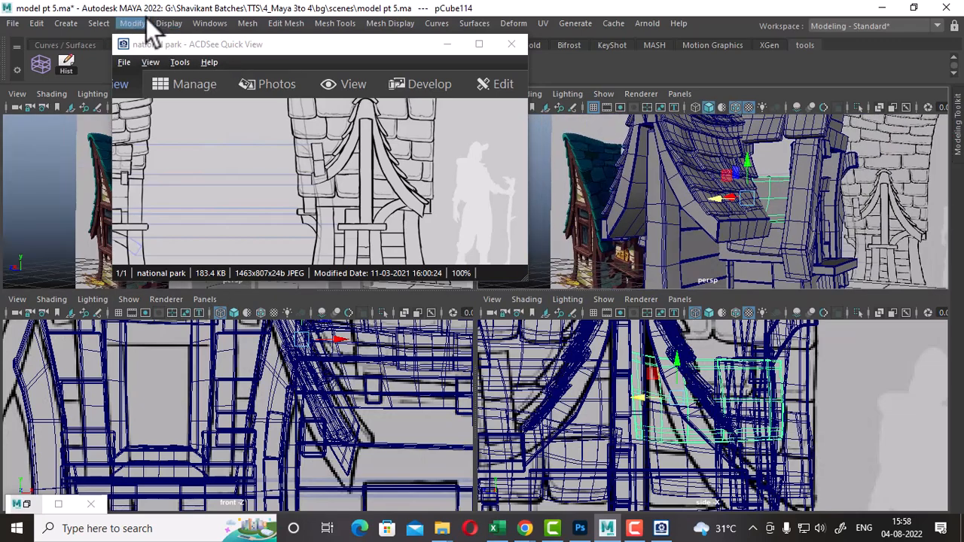
Step: Examine the gable board and the tile rows on both sides from several angles against the reference drawing
click(167, 22)
click(513, 168)
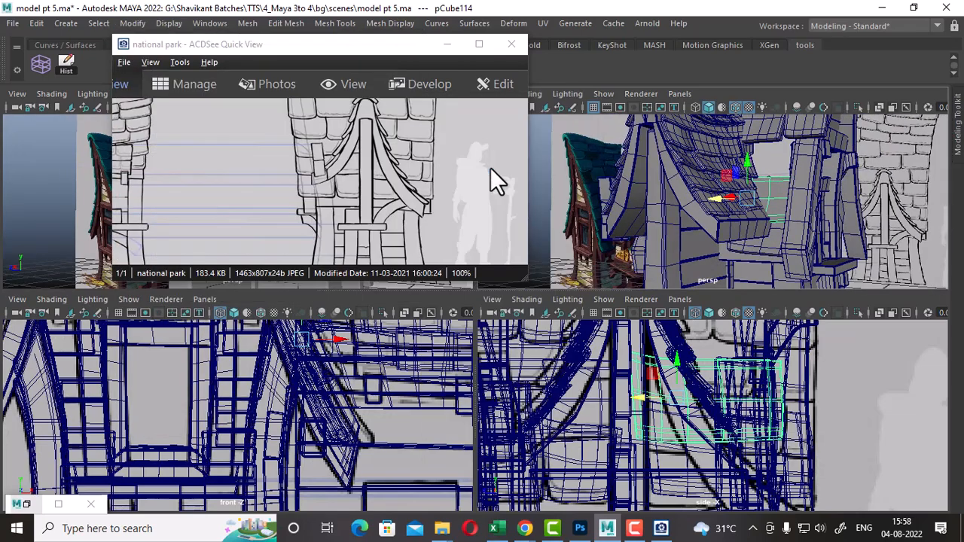
mouse_move(799, 214)
alt+mouse_down()
mouse_move(829, 215)
mouse_move(804, 211)
alt+mouse_up()
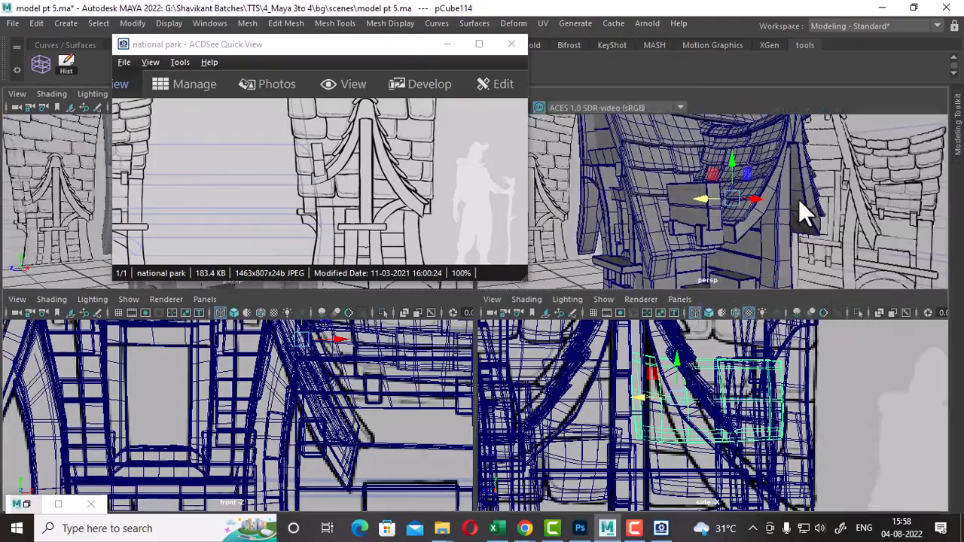
key(space)
alt+drag(801, 284, 836, 351)
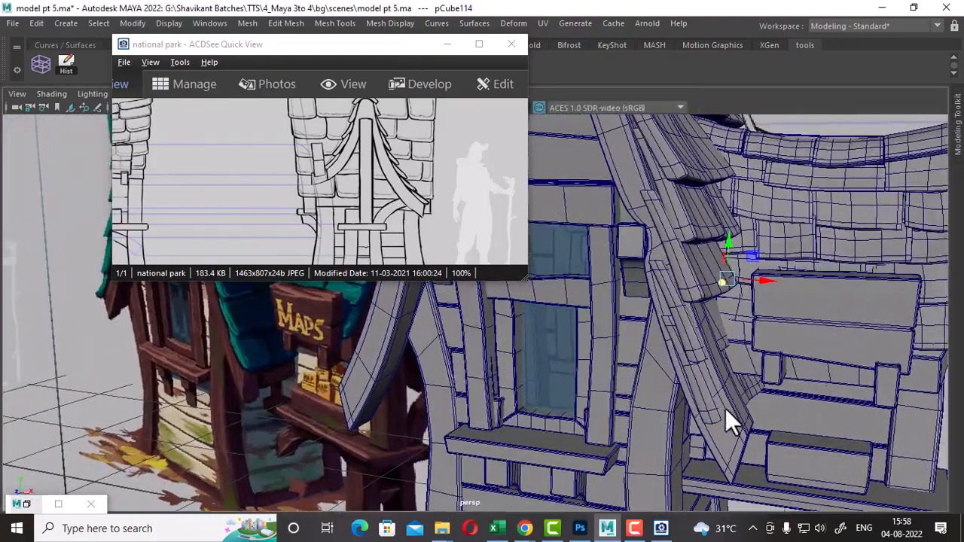
alt+drag(725, 413, 668, 398)
click(716, 427)
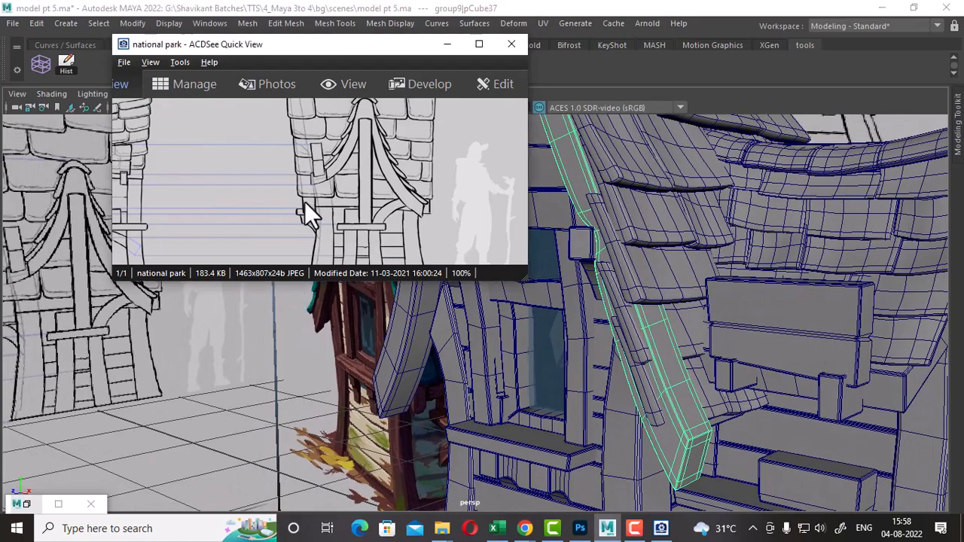
drag(304, 201, 368, 203)
alt+drag(790, 337, 768, 333)
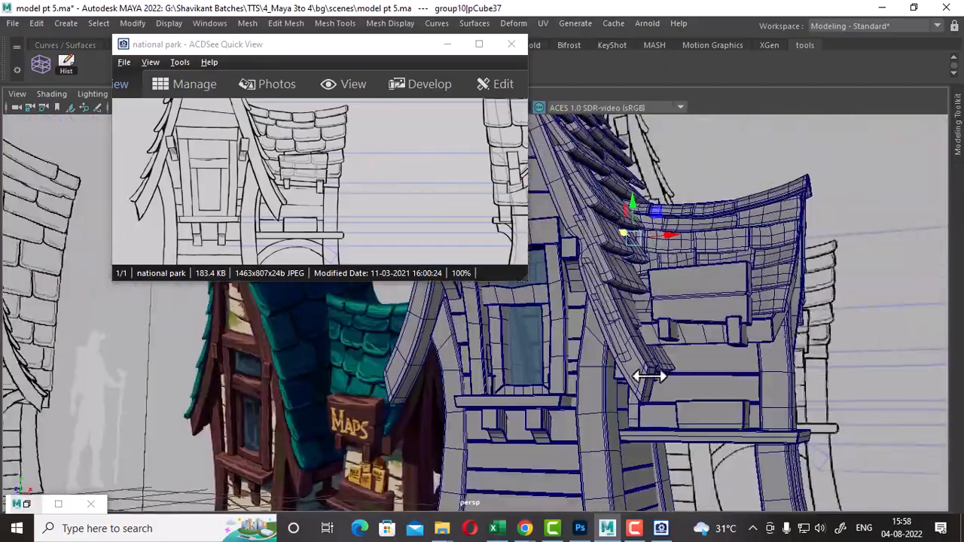
alt+drag(650, 369, 691, 356)
Step: Duplicate the reshaped tile beside the gable and move the copy along Z toward the roof's outer edge
click(680, 328)
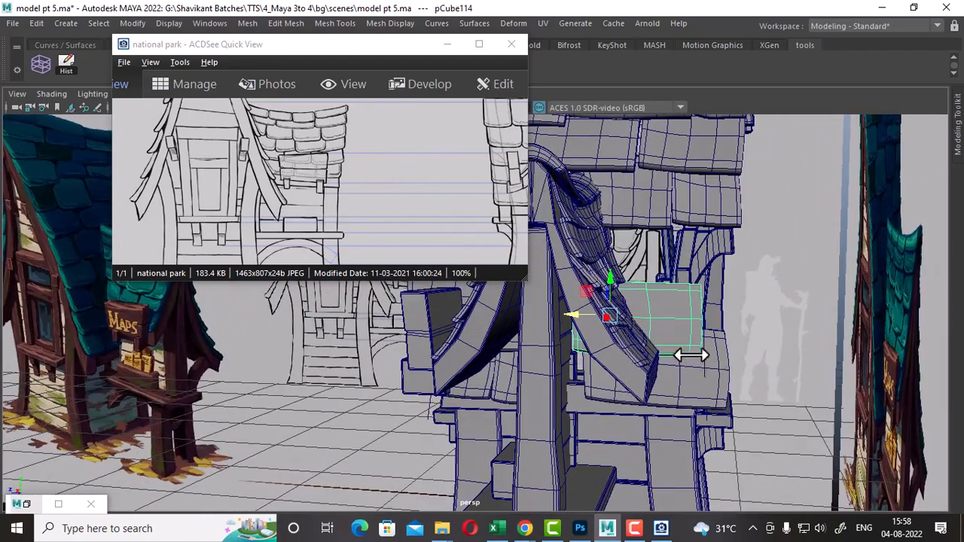
drag(576, 317, 663, 373)
alt+right_drag(663, 373, 771, 351)
click(45, 63)
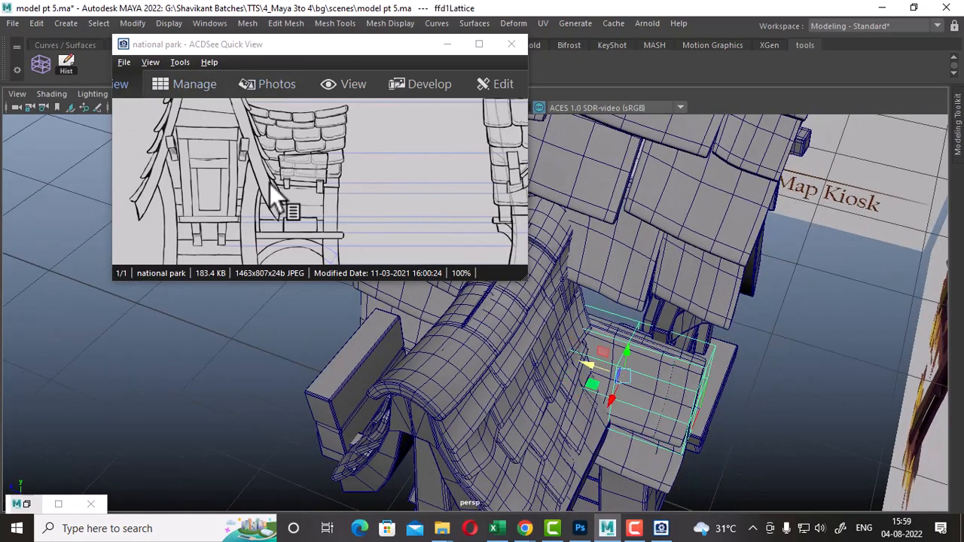
drag(407, 165, 220, 156)
alt+drag(653, 290, 712, 313)
scroll(760, 268, down, 2)
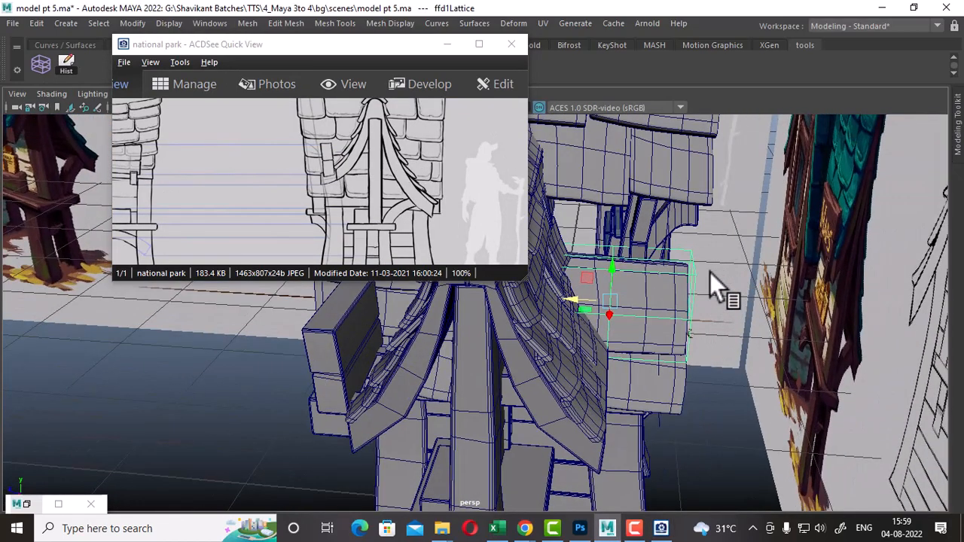
Step: Scale the copied tile narrower along Z and move it out to the roof edge
click(669, 290)
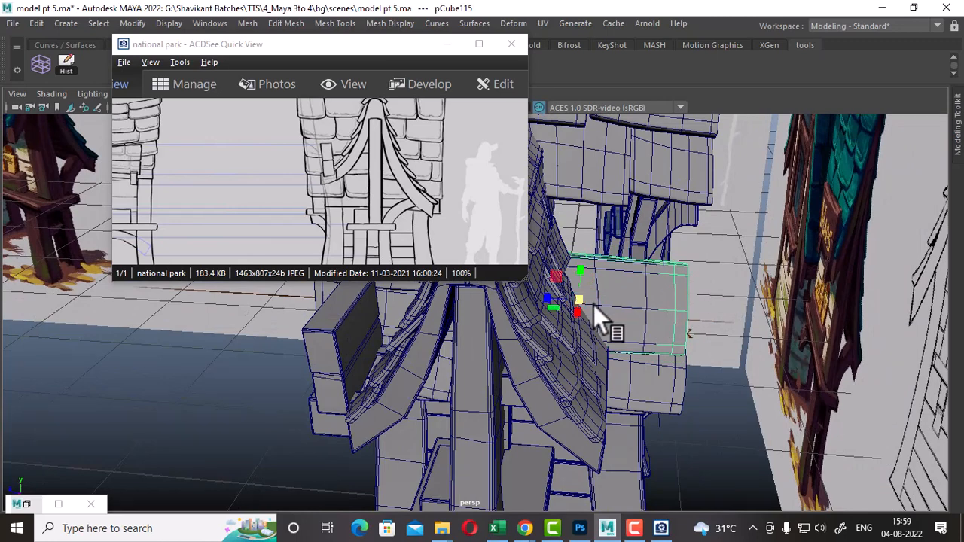
drag(549, 295, 583, 294)
alt+right_drag(583, 294, 738, 327)
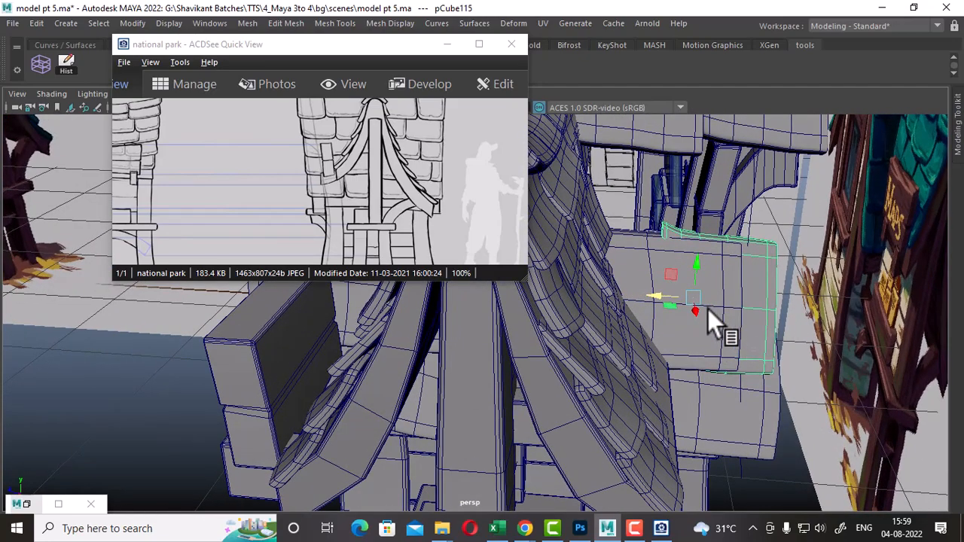
alt+drag(758, 301, 728, 279)
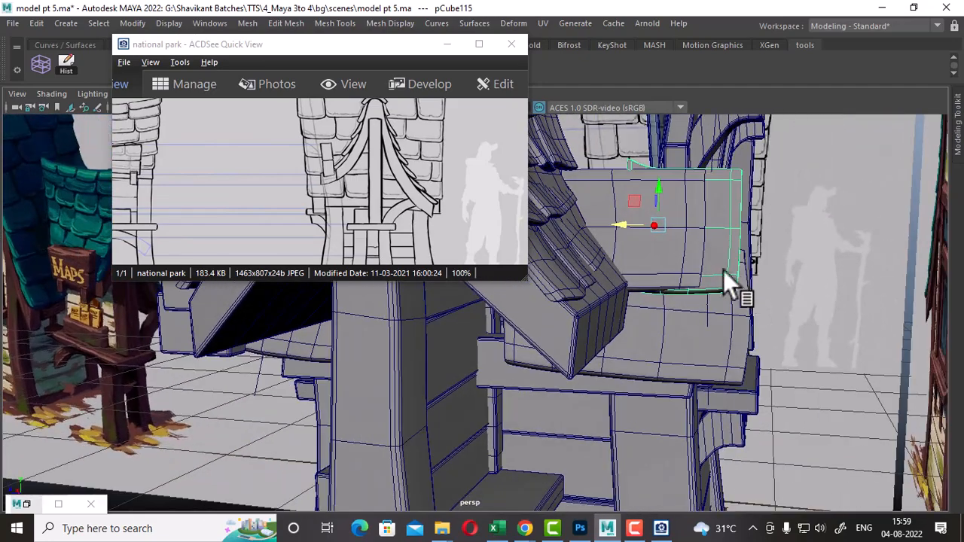
alt+drag(631, 230, 709, 221)
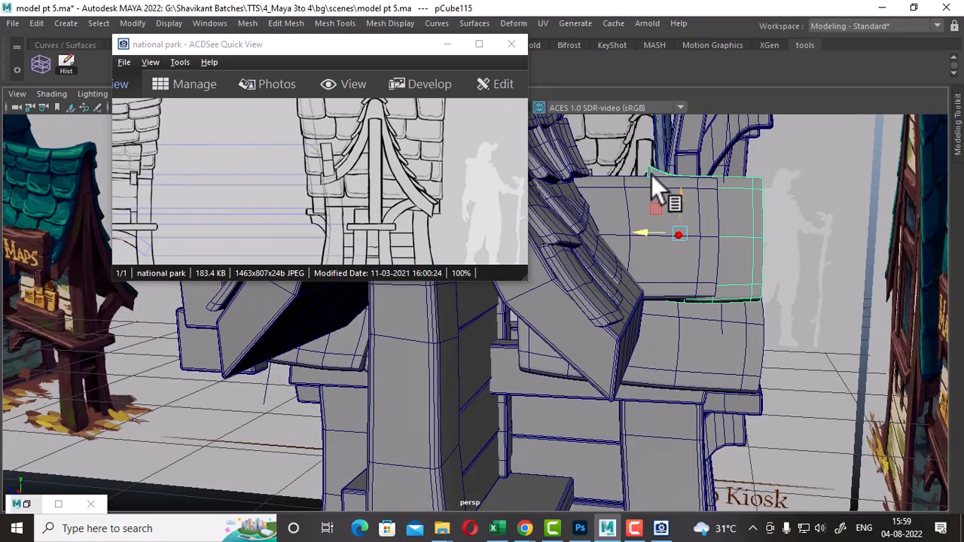
Step: Add a lattice deformer to the narrow outer tile and lower its inner upper points slightly along Y
click(39, 62)
right_drag(823, 190, 822, 106)
drag(640, 156, 671, 352)
drag(642, 185, 641, 192)
drag(613, 148, 650, 181)
drag(648, 135, 648, 139)
Step: Shift the lattice's middle and inner point columns along Z toward the roof edge, moving the inner column further
scroll(669, 202, up, 2)
drag(741, 142, 617, 341)
drag(658, 224, 684, 221)
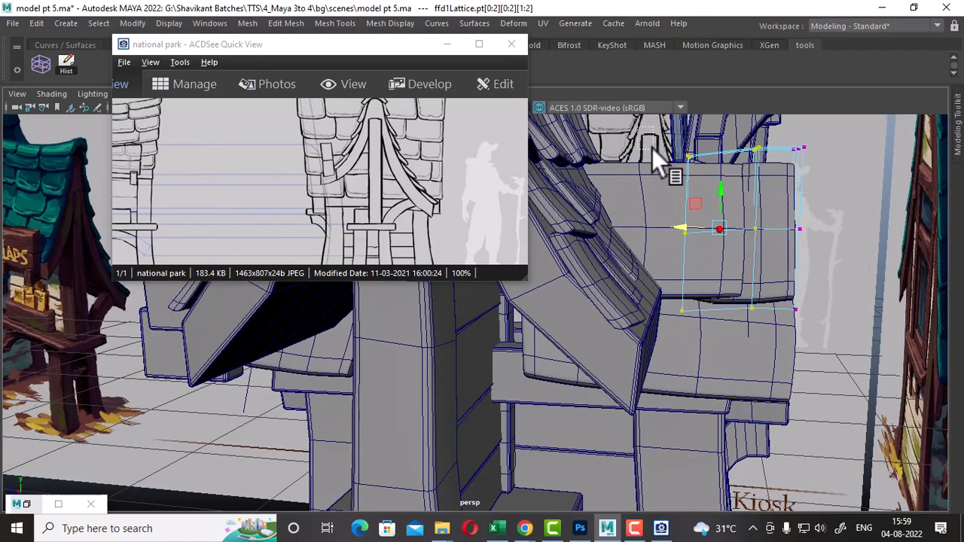
drag(652, 151, 721, 345)
drag(650, 231, 669, 229)
alt+drag(797, 266, 638, 247)
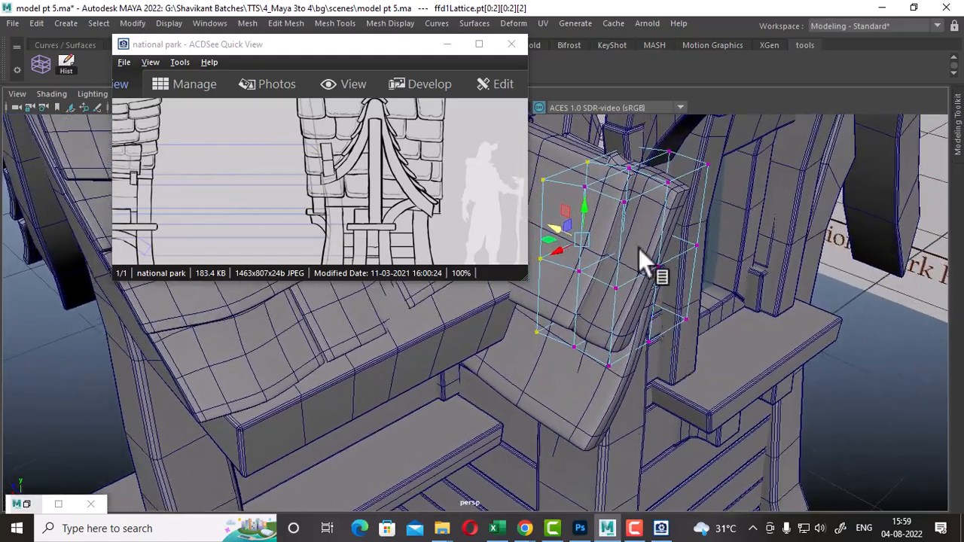
Step: Return to object selection and delete the history of the reshaped tiles and surrounding parts
right_drag(639, 249, 723, 128)
alt+drag(686, 307, 604, 287)
click(604, 287)
click(65, 64)
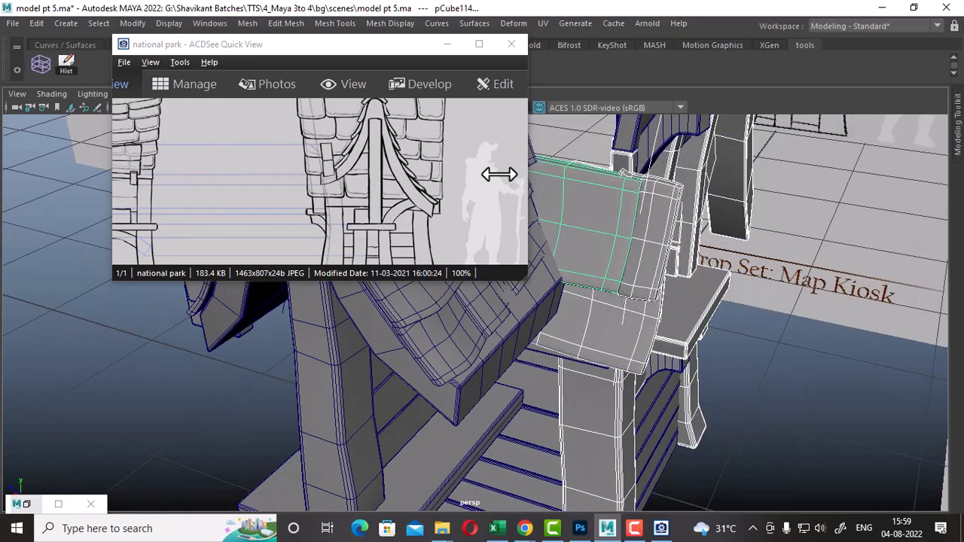
Step: Duplicate the small and wide lowest-row tiles and move the copies up and across to the other side of the gable
alt+drag(665, 337, 745, 393)
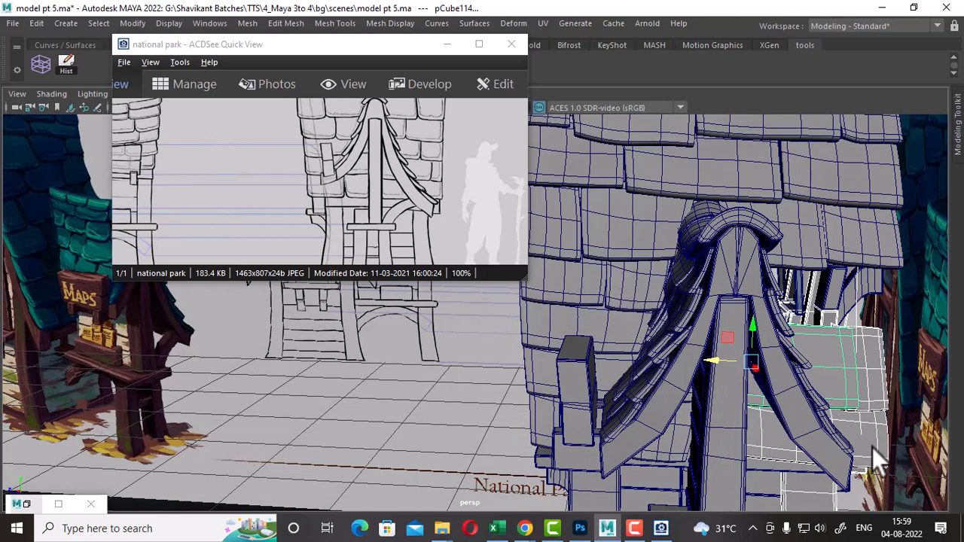
alt+drag(857, 447, 661, 416)
click(661, 417)
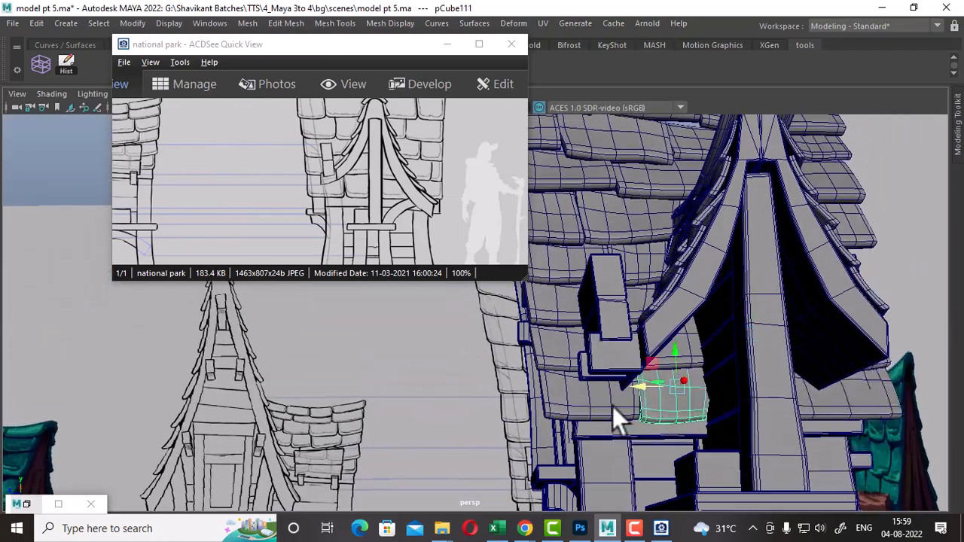
shift+click(613, 406)
scroll(682, 368, down, 2)
alt+drag(682, 367, 653, 418)
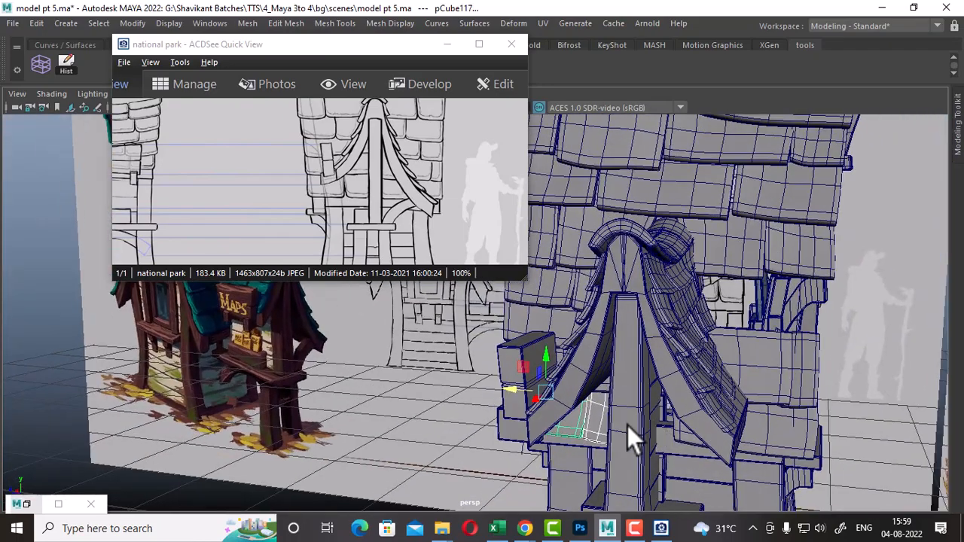
key(space)
scroll(795, 426, down, 4)
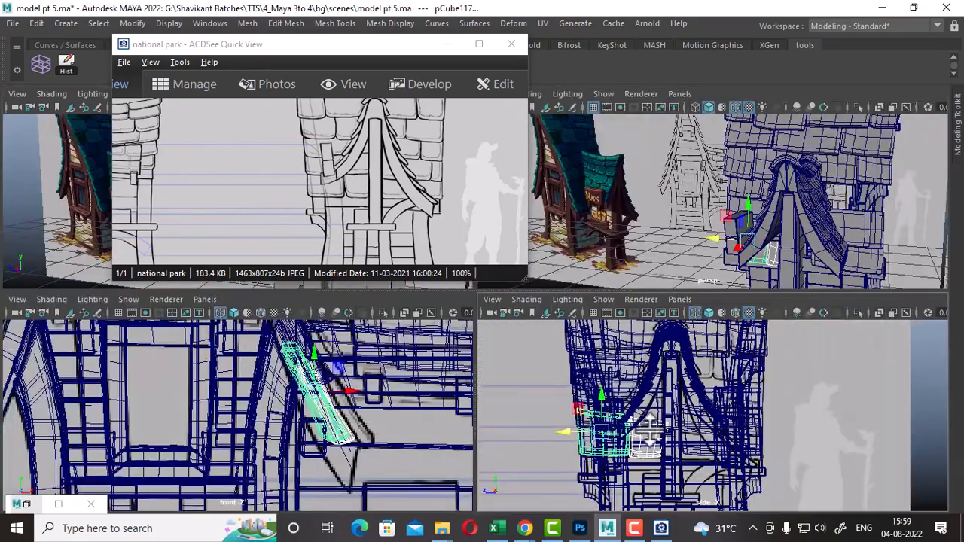
drag(603, 433, 720, 375)
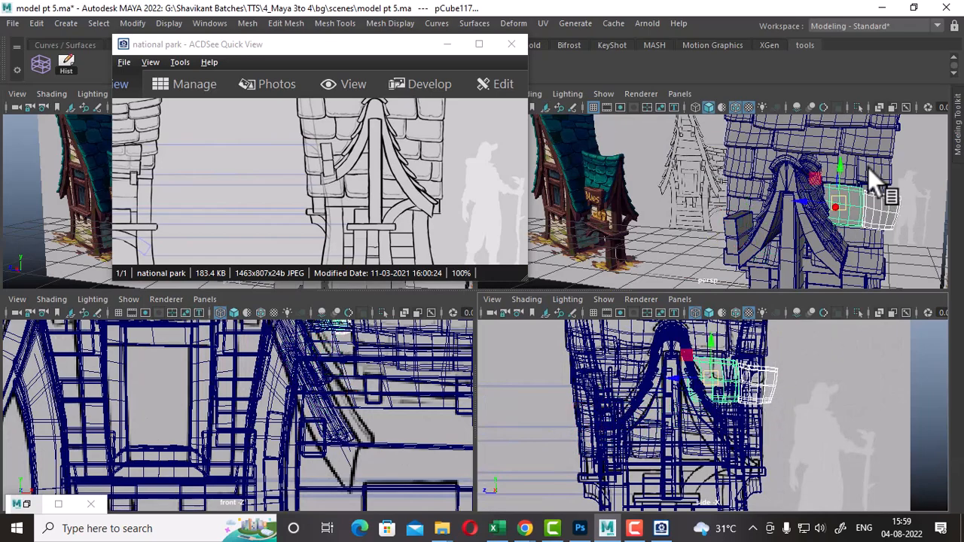
Step: Move the pair of copied tiles along Z toward the gable to fill the open row beneath the upper tiles
alt+drag(867, 168, 881, 236)
alt+middle_drag(881, 236, 848, 234)
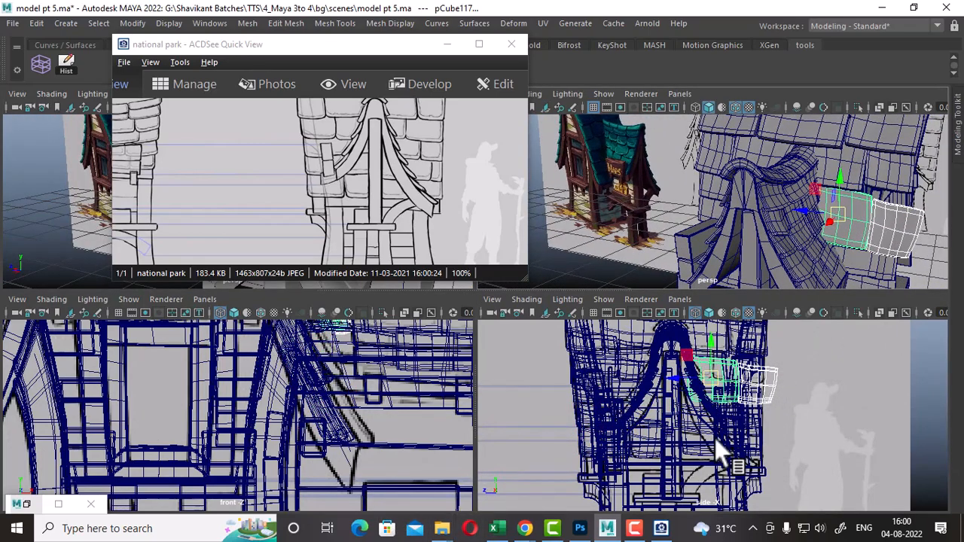
alt+right_drag(715, 439, 788, 437)
alt+middle_drag(787, 438, 787, 471)
alt+right_drag(787, 471, 805, 472)
alt+right_drag(750, 403, 783, 466)
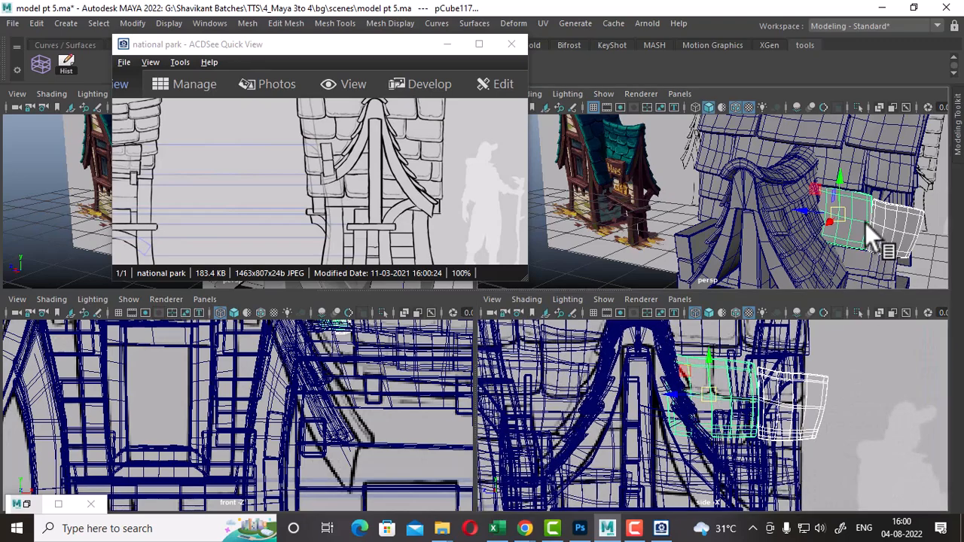
alt+drag(865, 223, 842, 232)
alt+right_drag(841, 233, 862, 229)
alt+middle_drag(862, 229, 797, 233)
mouse_move(797, 234)
alt+mouse_down()
mouse_move(777, 226)
mouse_move(789, 231)
alt+mouse_up()
alt+right_drag(789, 231, 800, 232)
middle_drag(711, 363, 706, 332)
alt+drag(738, 375, 710, 373)
middle_drag(681, 362, 632, 362)
alt+middle_drag(737, 386, 736, 411)
Step: Adjust the pair of copied tiles along X so they sit on the roof slope
alt+drag(806, 264, 813, 239)
mouse_move(827, 202)
alt+mouse_down()
mouse_move(770, 196)
mouse_move(876, 208)
mouse_move(827, 304)
alt+mouse_up()
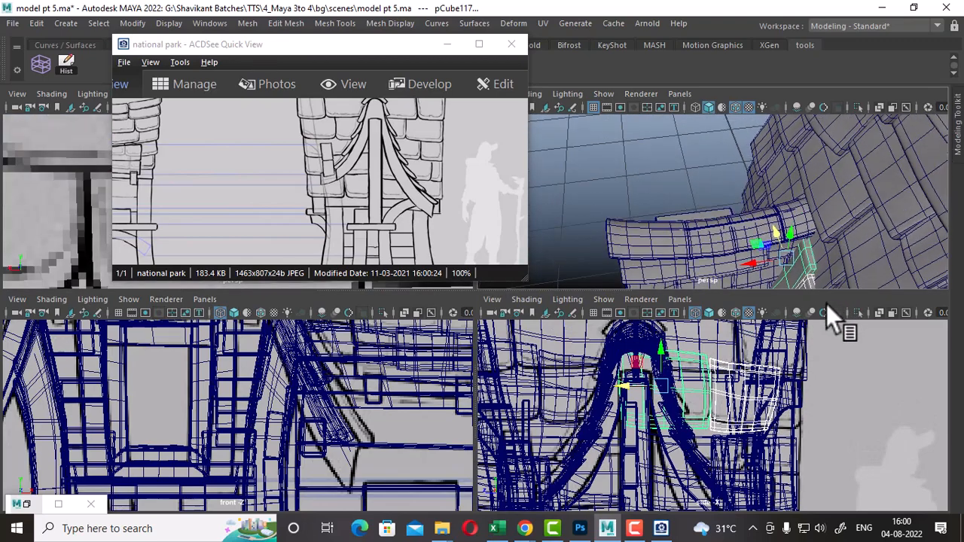
mouse_move(819, 271)
alt+mouse_down()
mouse_move(798, 131)
mouse_move(778, 217)
mouse_move(773, 207)
alt+mouse_up()
drag(727, 178, 748, 181)
alt+drag(791, 256, 800, 337)
mouse_move(810, 234)
alt+mouse_down()
mouse_move(833, 213)
mouse_move(807, 233)
mouse_move(818, 241)
mouse_move(818, 220)
mouse_move(795, 225)
alt+mouse_up()
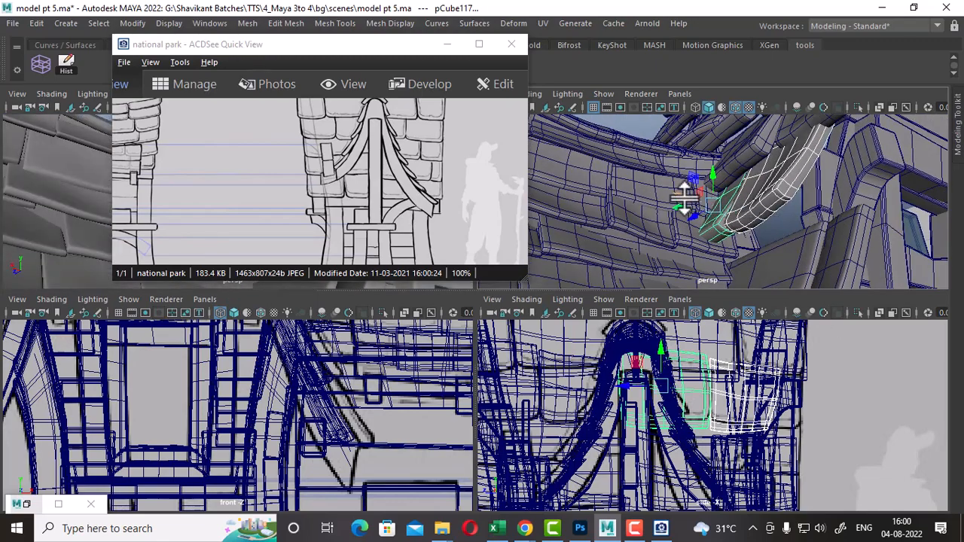
drag(684, 197, 682, 193)
Step: Raise the pair of copied tiles slightly along Y and select only the outer one
scroll(755, 413, up, 1)
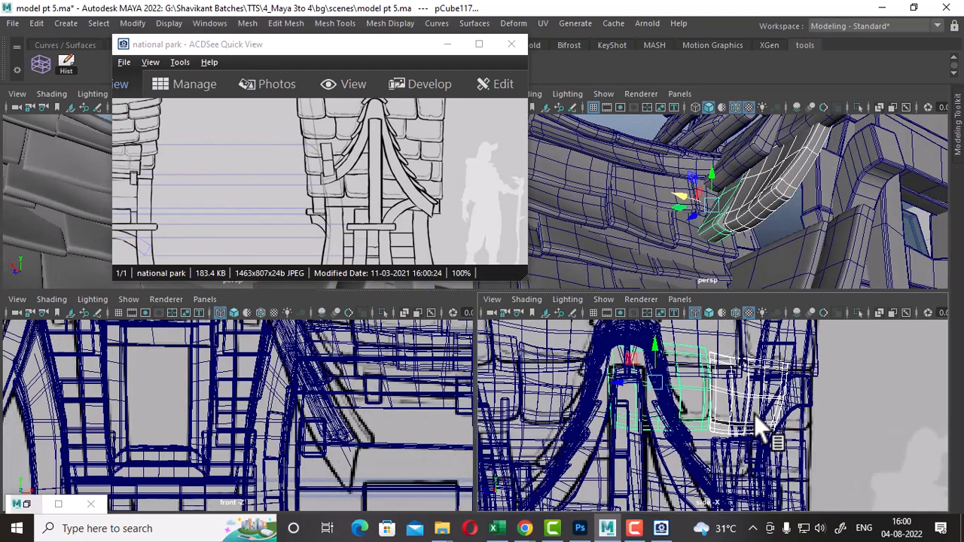
alt+middle_drag(715, 407, 720, 426)
drag(661, 354, 661, 346)
click(826, 408)
click(792, 404)
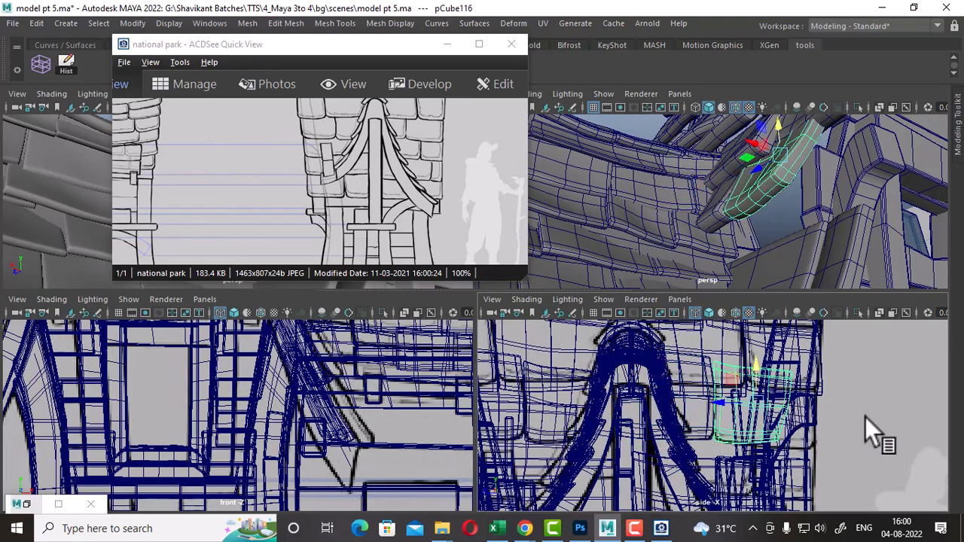
Step: Hide the wall, corner and trim parts that obstruct the outer copied tile in the side view
scroll(859, 439, down, 3)
drag(858, 442, 725, 503)
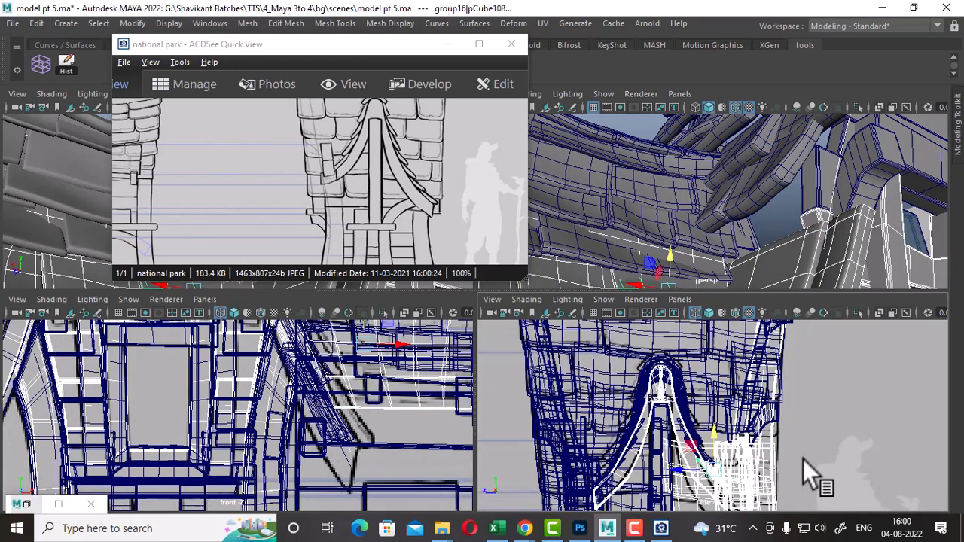
key(ctrl+h)
scroll(784, 426, up, 1)
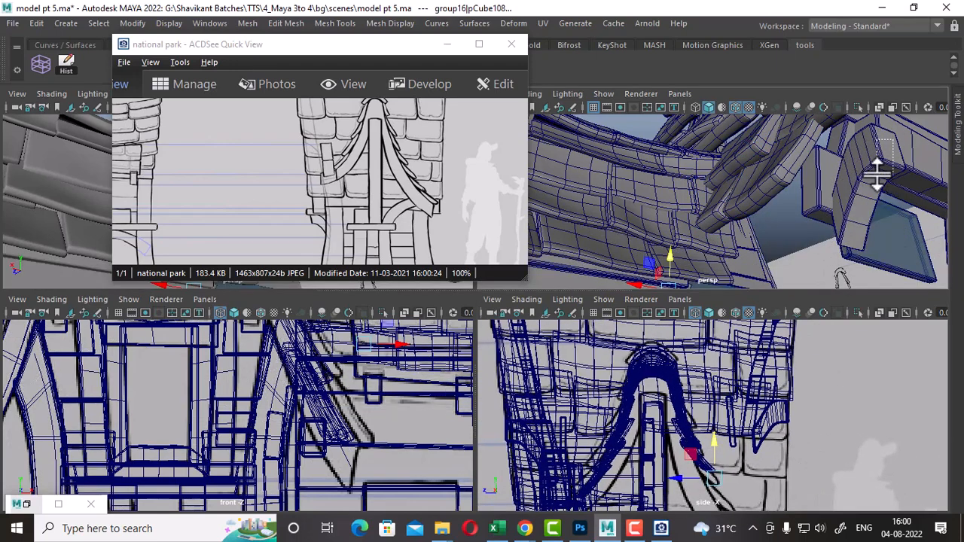
click(840, 220)
key(ctrl+h)
click(779, 162)
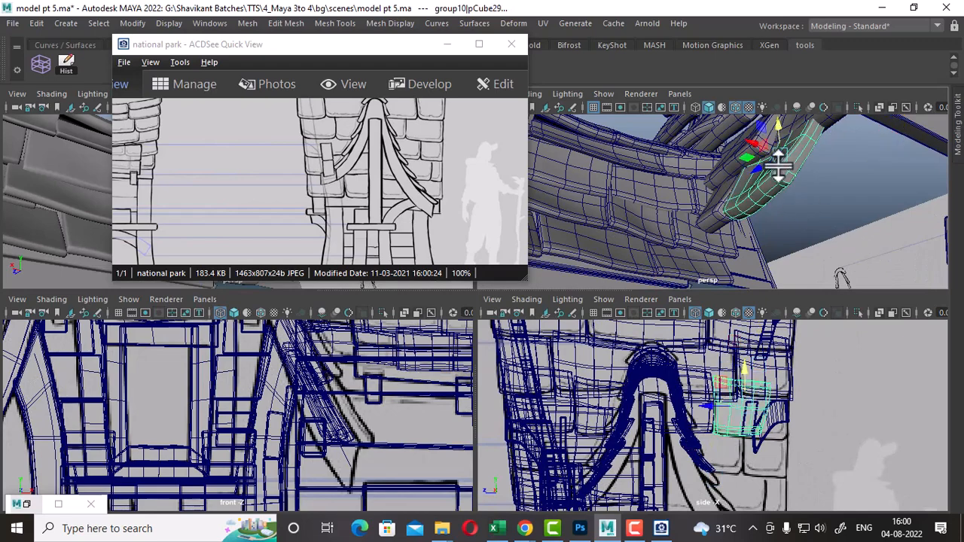
scroll(788, 474, up, 1)
scroll(812, 423, up, 1)
click(813, 411)
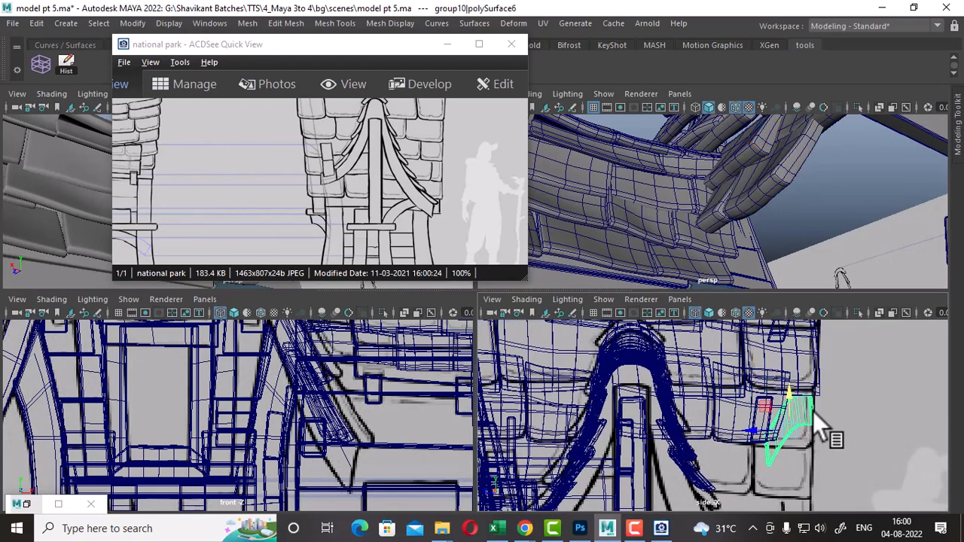
click(788, 445)
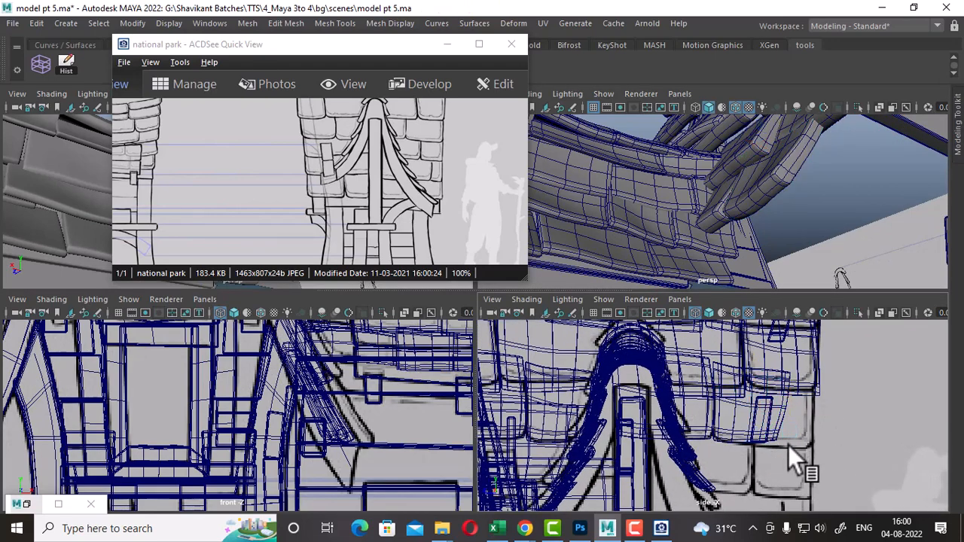
Step: Add a lattice to the outer copied tile and pull its outer points to the roof edge drawn in the reference
click(780, 435)
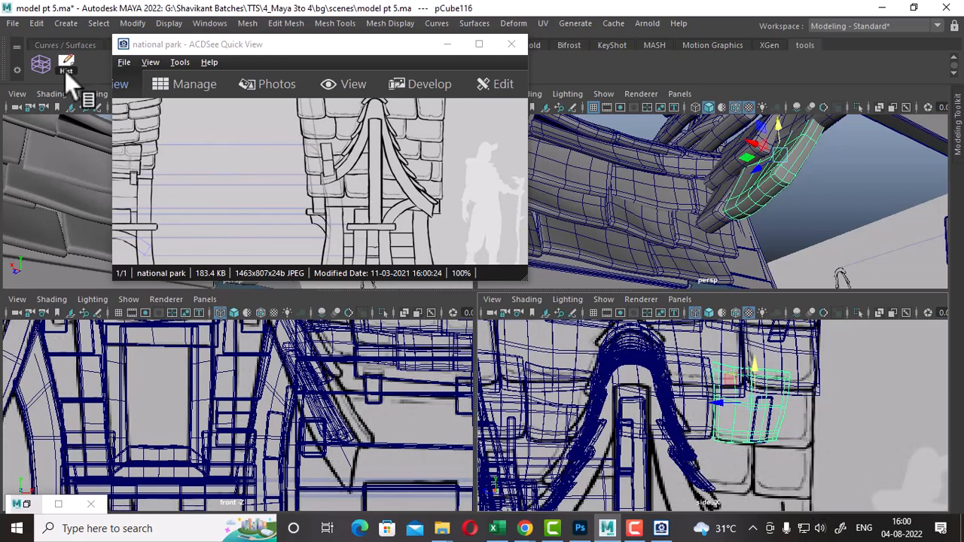
click(45, 68)
right_drag(839, 400, 837, 142)
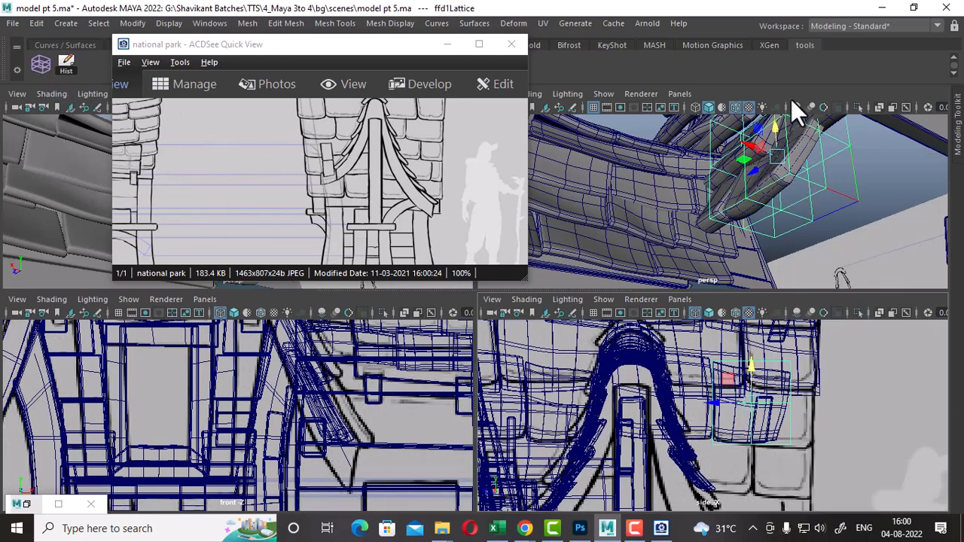
drag(839, 332, 731, 503)
drag(745, 405, 807, 449)
alt+drag(796, 263, 826, 229)
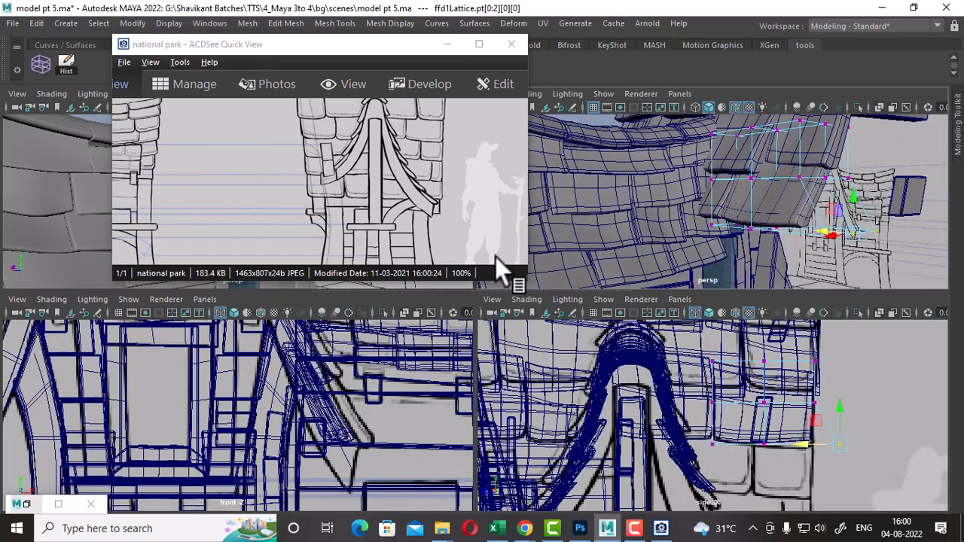
alt+drag(699, 208, 829, 173)
right_drag(802, 210, 885, 132)
Step: Add a lattice to the outer tile directly above and adjust its lower row of points
click(814, 190)
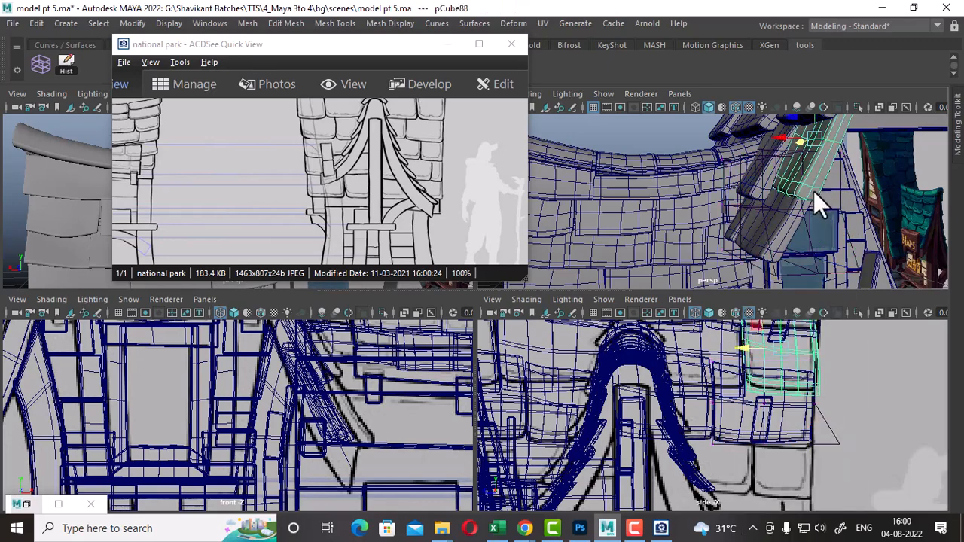
click(41, 57)
alt+drag(770, 243, 889, 201)
right_drag(847, 171, 868, 126)
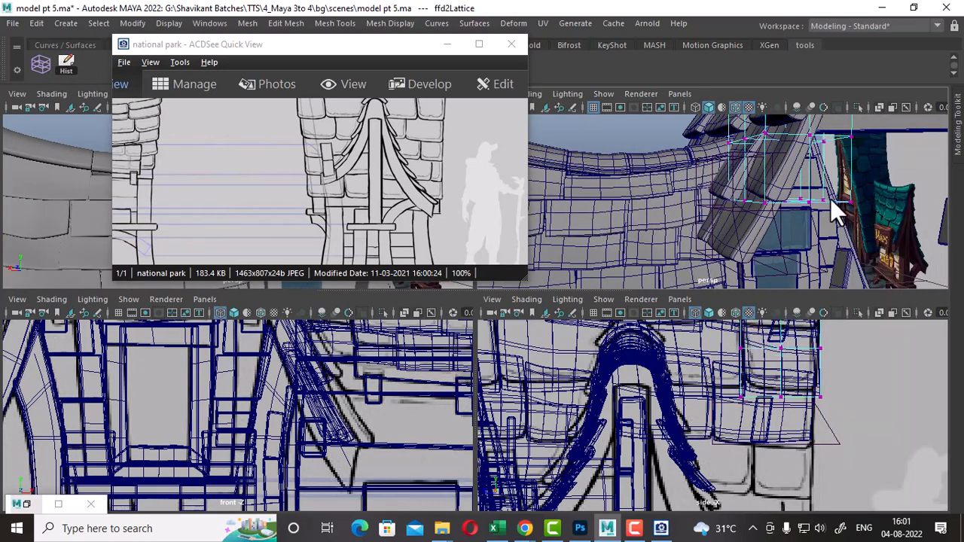
drag(906, 176, 605, 257)
alt+drag(647, 243, 794, 214)
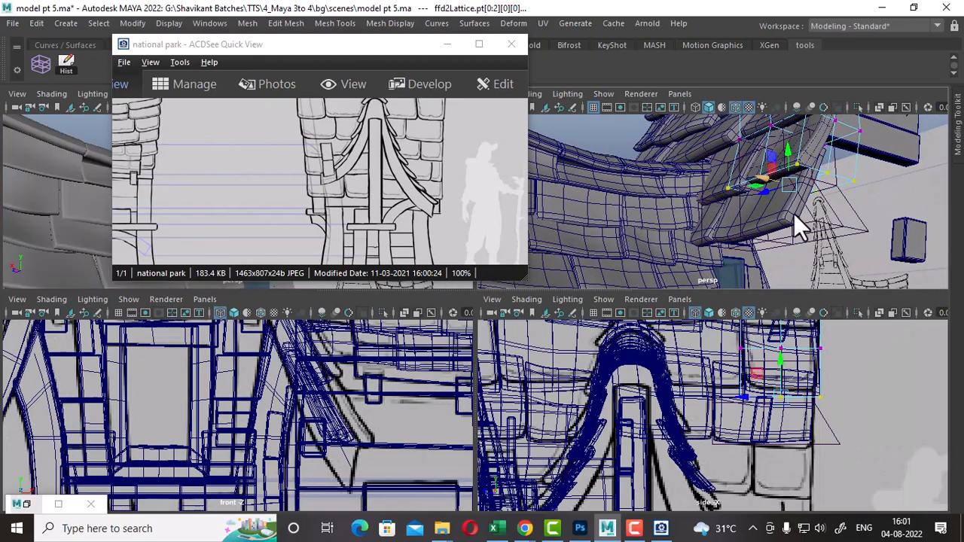
right_drag(771, 138, 868, 104)
Step: Select the lattice-shaped tiles together with the surrounding model parts and delete their construction history
click(869, 221)
alt+drag(868, 221, 862, 193)
drag(793, 167, 618, 284)
click(63, 64)
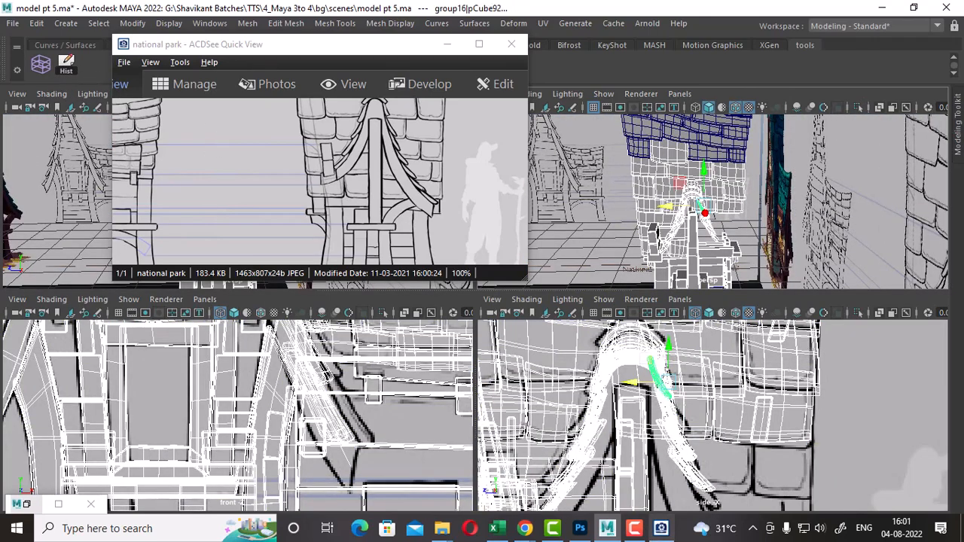
Step: Minimize the reference image, enlarge the perspective view and show the hidden roof trim parts again
click(635, 529)
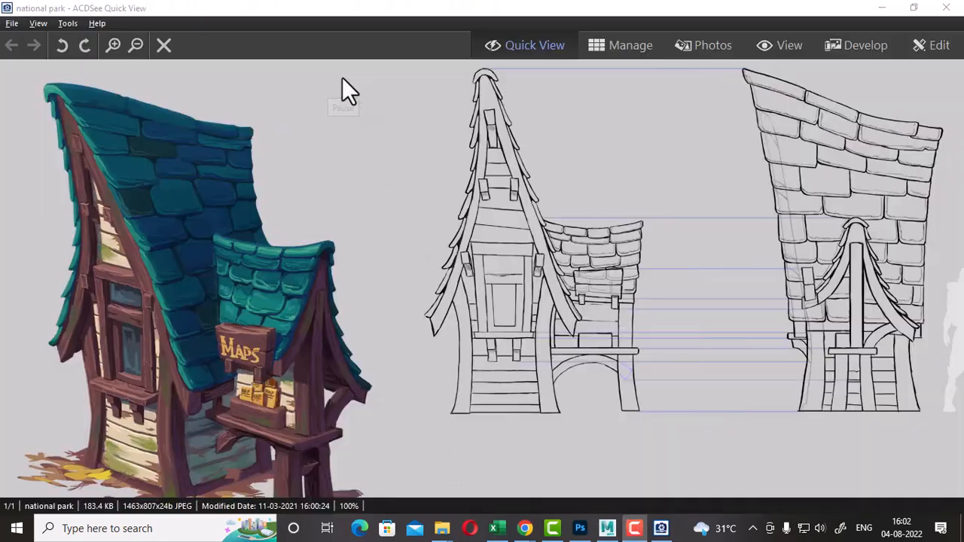
click(884, 6)
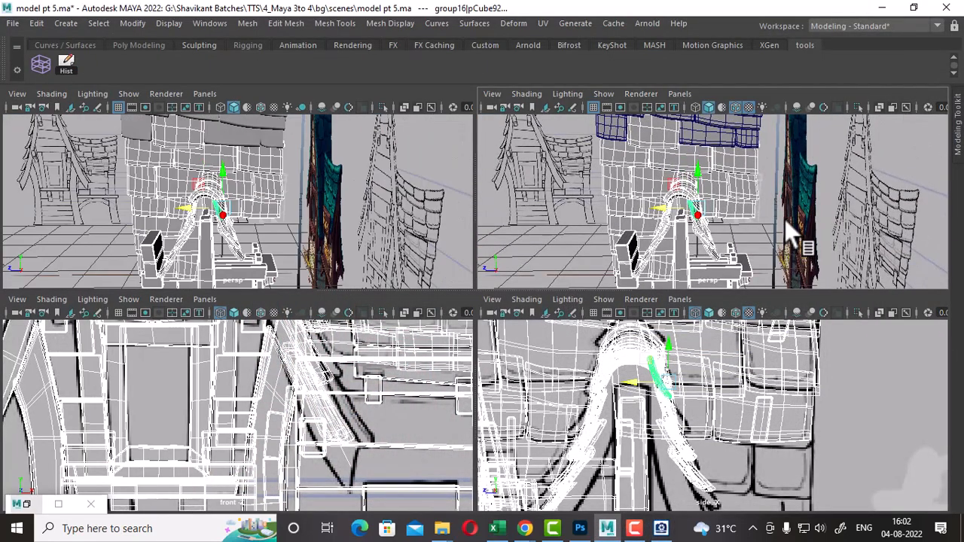
key(space)
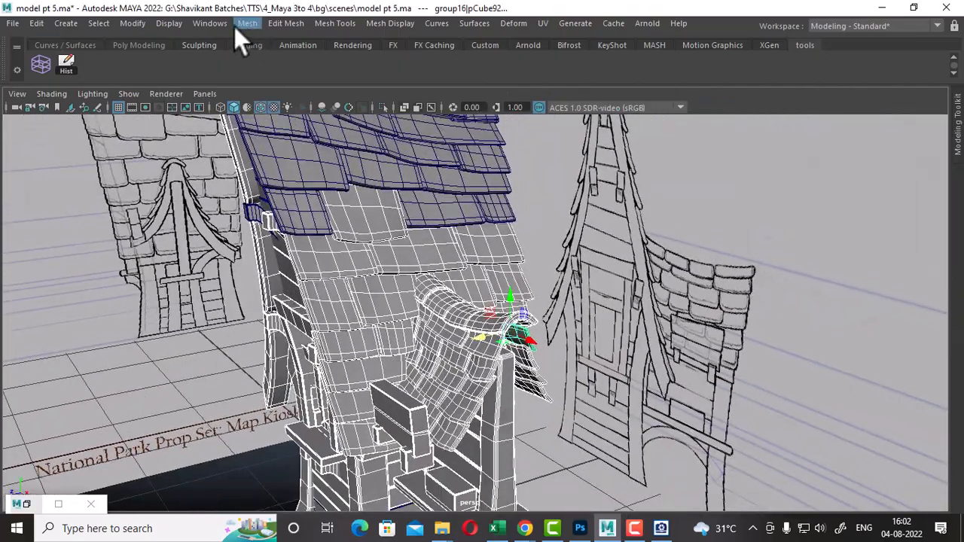
click(170, 22)
mouse_move(223, 114)
click(475, 171)
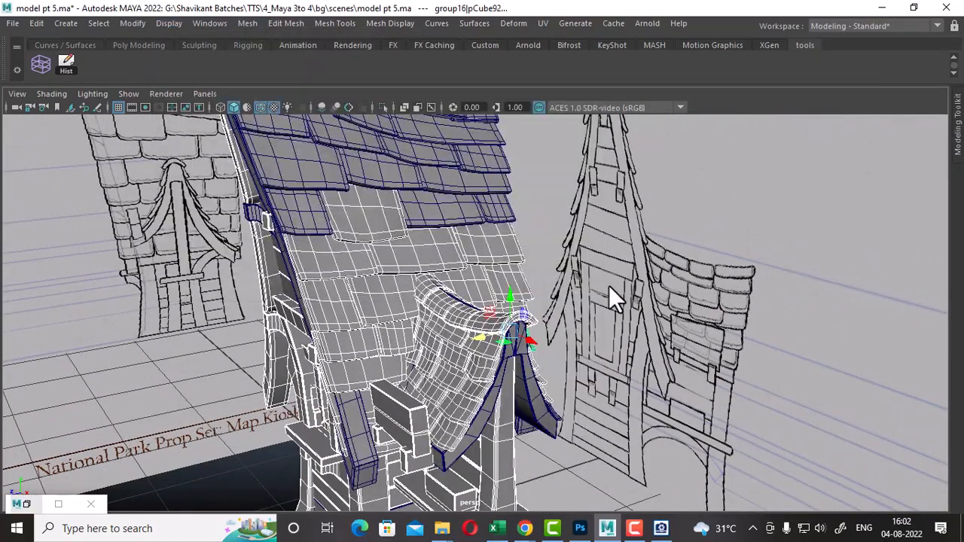
scroll(609, 297, up, 3)
alt+drag(571, 250, 593, 227)
click(593, 227)
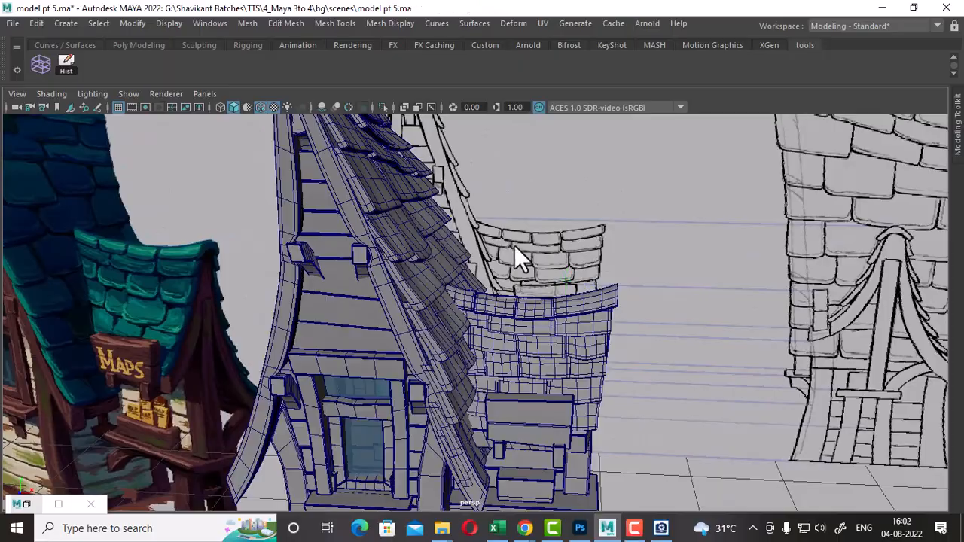
Step: Hide the part blocking the view of the main roof's lower tiles beneath the gable
alt+drag(514, 245, 510, 236)
scroll(510, 235, up, 1)
alt+drag(468, 272, 468, 301)
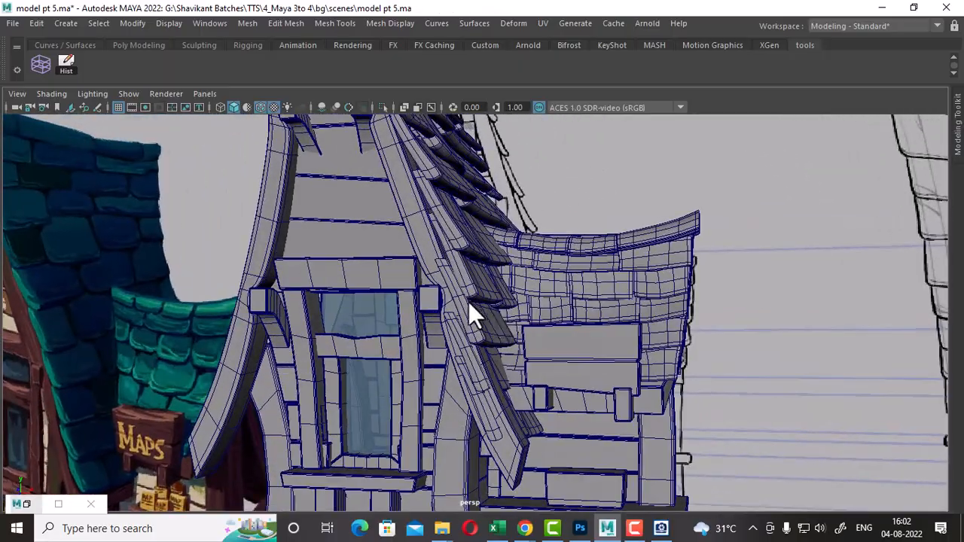
click(468, 302)
alt+drag(531, 343, 409, 280)
click(469, 380)
key(ctrl+h)
Step: Select the tiles of the two lowest main-roof rows on both sides of the gable's center post
click(427, 361)
shift+click(494, 373)
shift+click(415, 319)
shift+click(505, 333)
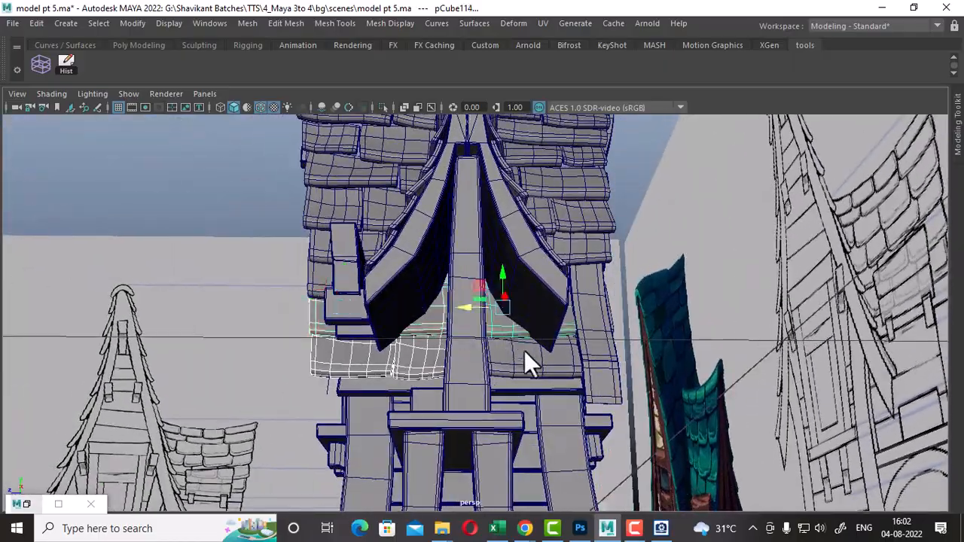
shift+click(526, 353)
Step: Add the next tiles above the lowest rows, on both sides of the small gable roof, to the selection
alt+drag(610, 369, 554, 370)
alt+right_drag(553, 370, 579, 357)
alt+drag(579, 357, 639, 364)
shift+click(640, 350)
shift+click(548, 280)
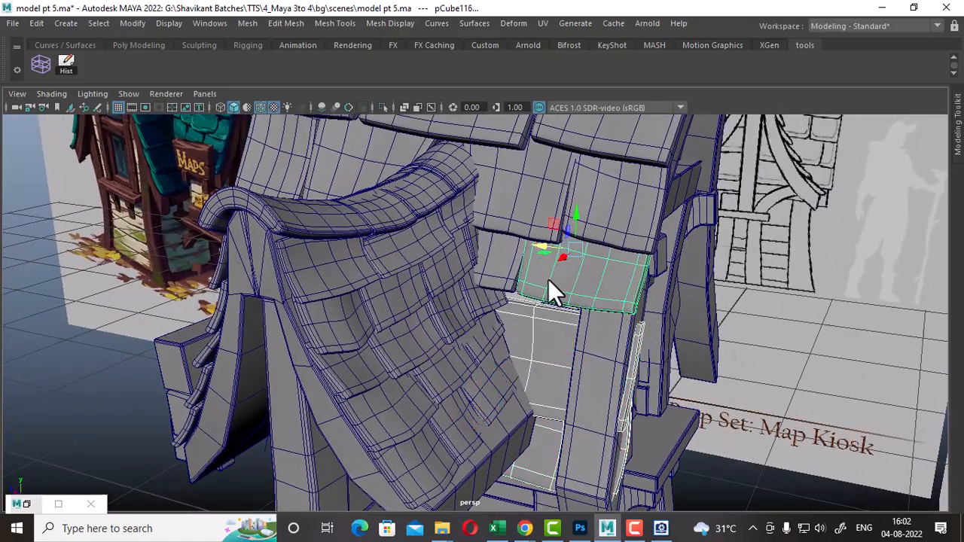
shift+click(476, 284)
mouse_move(476, 284)
alt+mouse_down()
mouse_move(527, 300)
mouse_move(483, 296)
alt+mouse_up()
shift+click(369, 302)
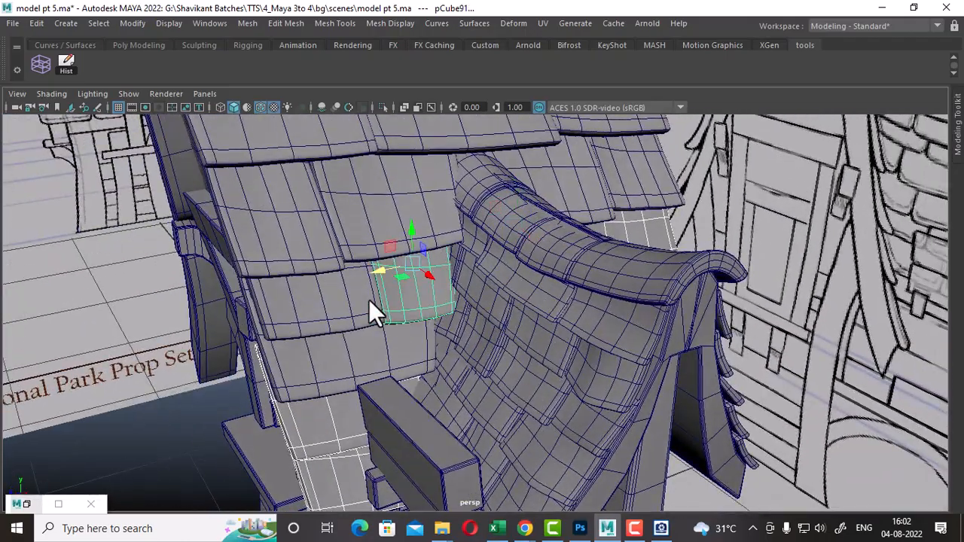
shift+click(373, 326)
alt+drag(373, 325, 490, 311)
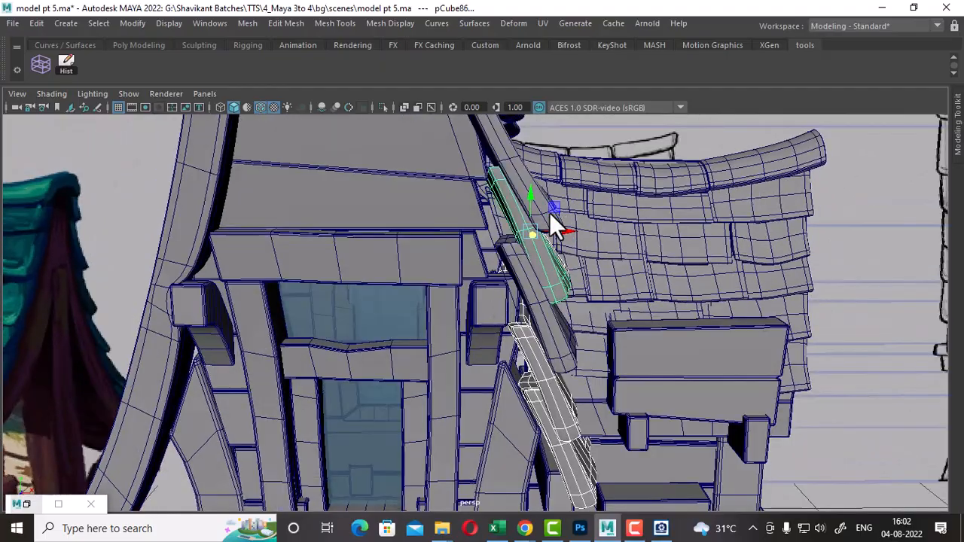
alt+drag(554, 219, 435, 324)
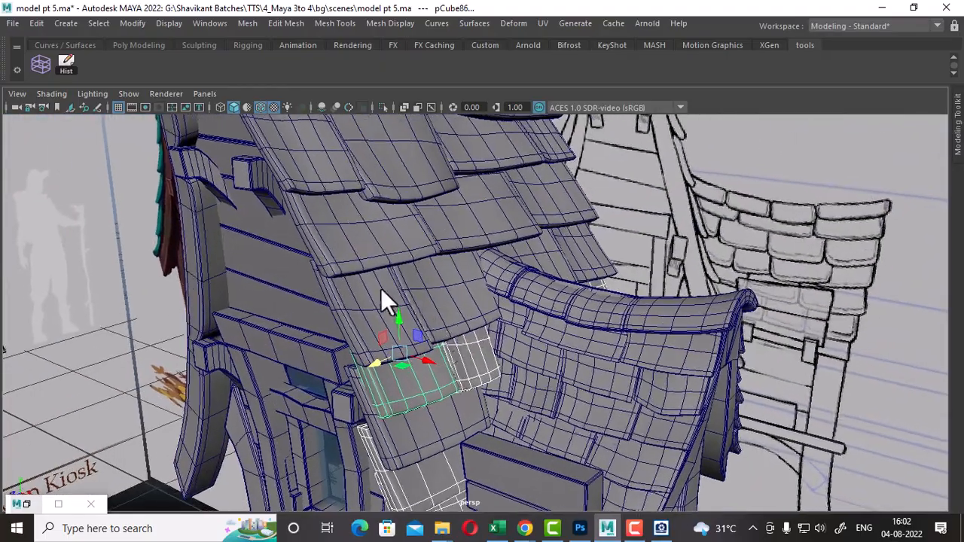
Step: Extend the tile selection with the row at the gable ridge's height and the full row above it
shift+click(382, 289)
shift+click(437, 283)
alt+drag(437, 282, 532, 272)
shift+click(608, 277)
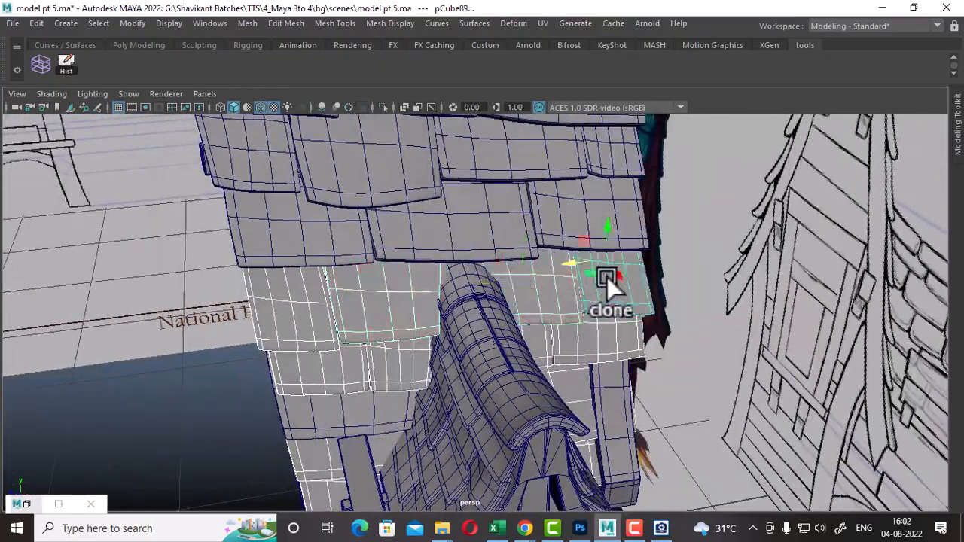
shift+click(624, 229)
shift+click(472, 229)
shift+click(360, 232)
alt+middle_drag(361, 231, 445, 352)
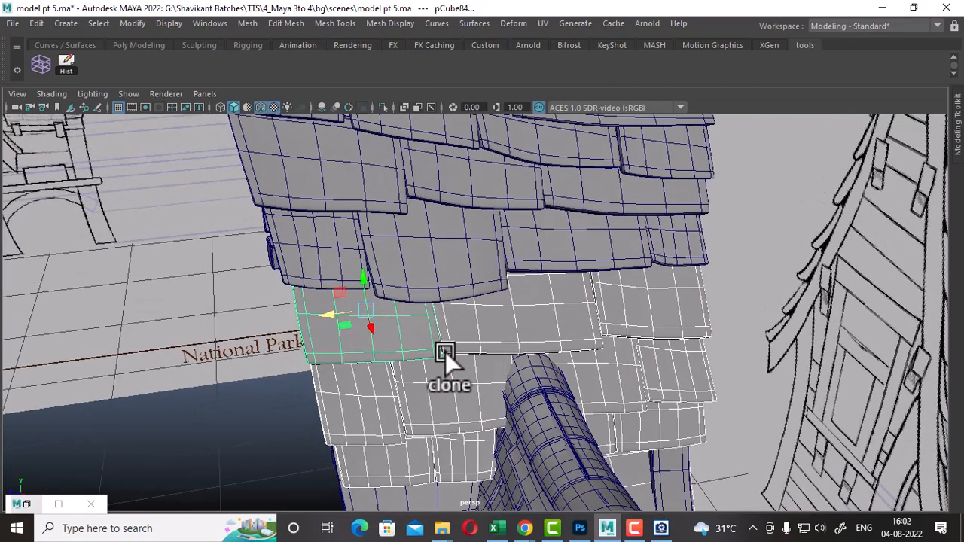
Step: Add the four tiles of the next row up and the three tiles above them to the selection
shift+click(322, 240)
shift+click(439, 238)
shift+click(558, 238)
shift+click(664, 234)
shift+click(672, 185)
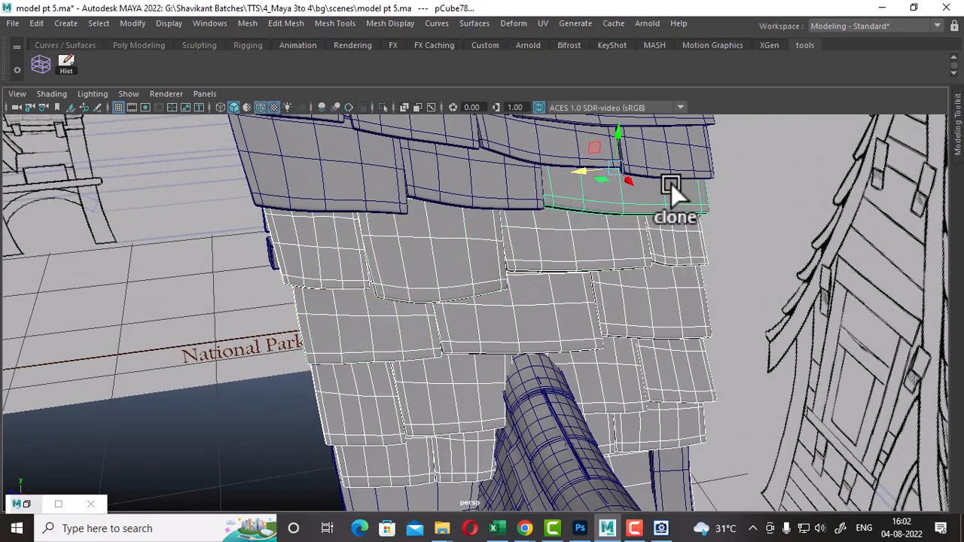
shift+click(490, 193)
shift+click(345, 181)
alt+middle_drag(455, 256, 509, 357)
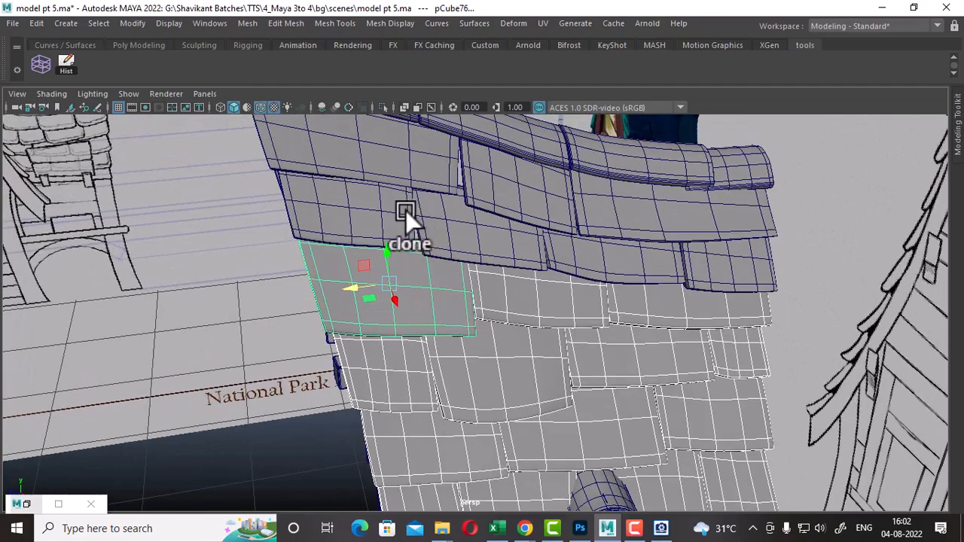
Step: Add the two top rows beneath the main ridge and the missed tile behind the sign board to the selection
shift+click(405, 210)
shift+click(463, 229)
shift+click(614, 257)
shift+click(714, 254)
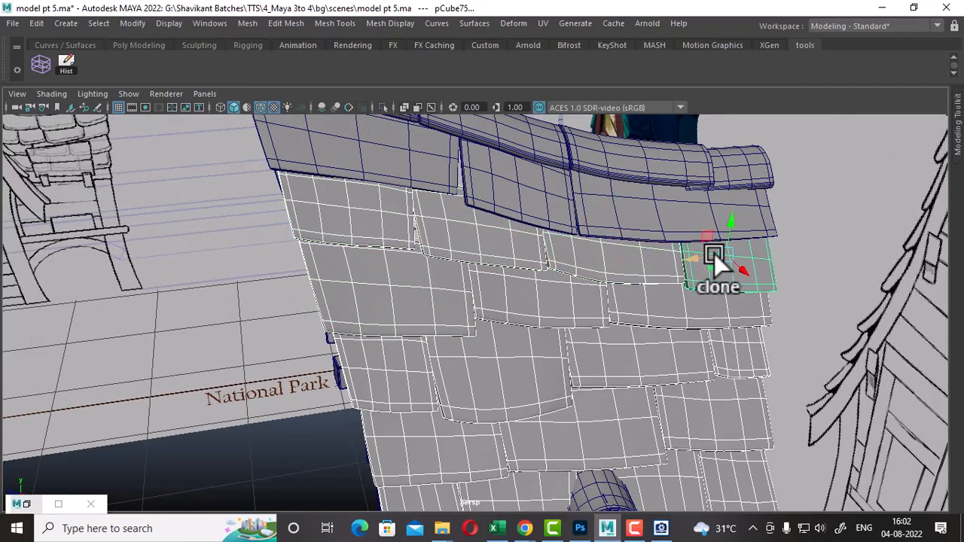
shift+click(700, 211)
shift+click(541, 197)
shift+click(402, 166)
scroll(469, 328, down, 4)
alt+drag(468, 329, 703, 346)
shift+click(543, 413)
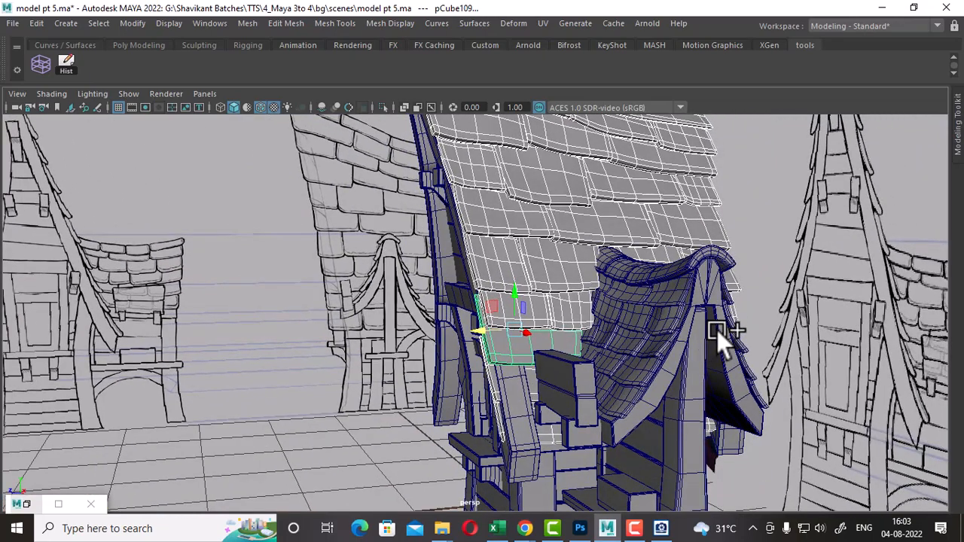
Step: Group the selected main-roof tiles, isolate the group to check it for missing tiles, and show the whole scene again
key(Up)
key(ctrl+1)
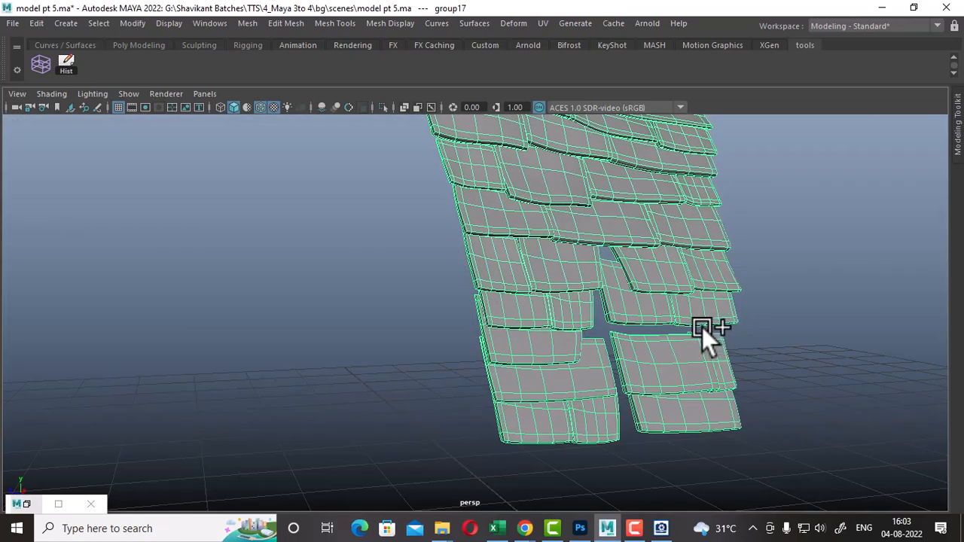
alt+drag(702, 327, 663, 329)
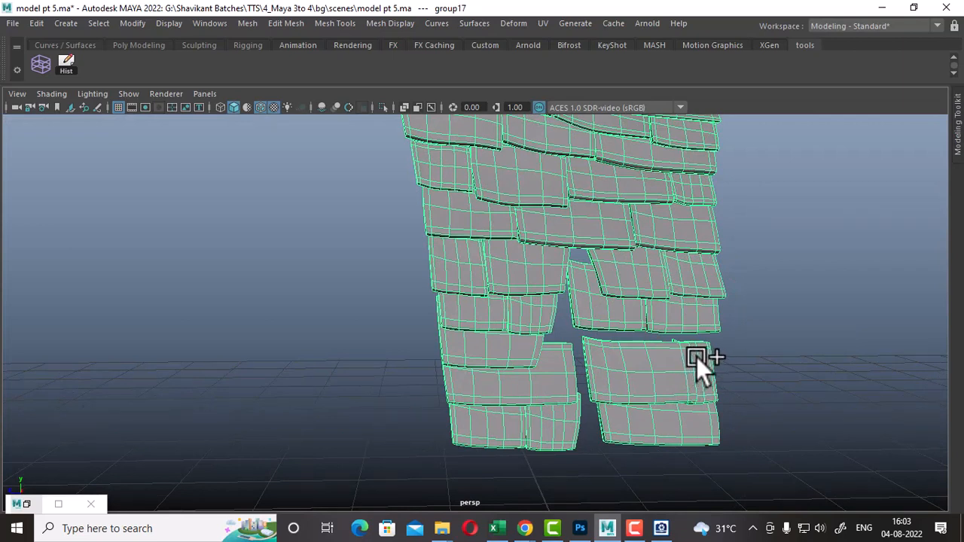
key(ctrl+1)
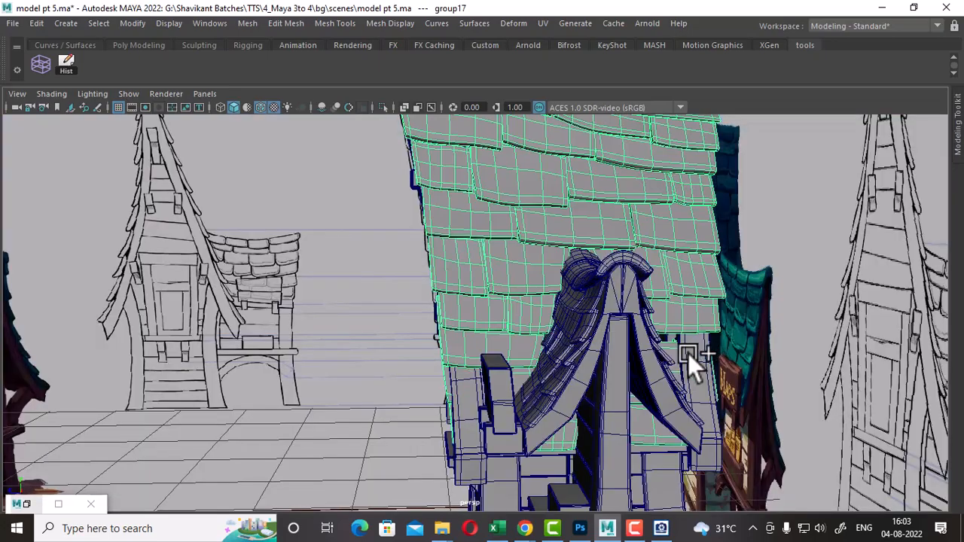
Step: Open the national park reference image in ACDSee Quick View as a smaller floating window showing the kiosk's side-view drawing
alt+drag(688, 353, 660, 345)
click(645, 304)
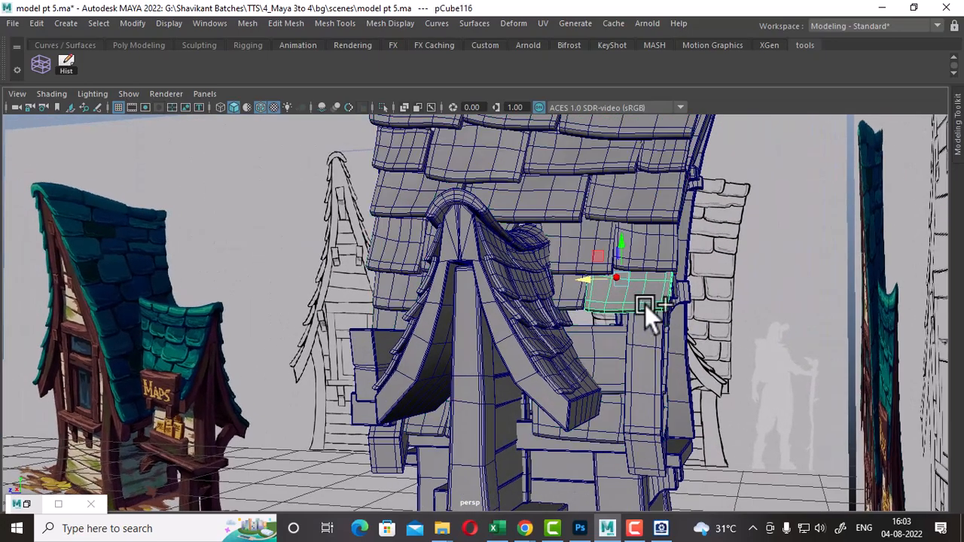
key(space)
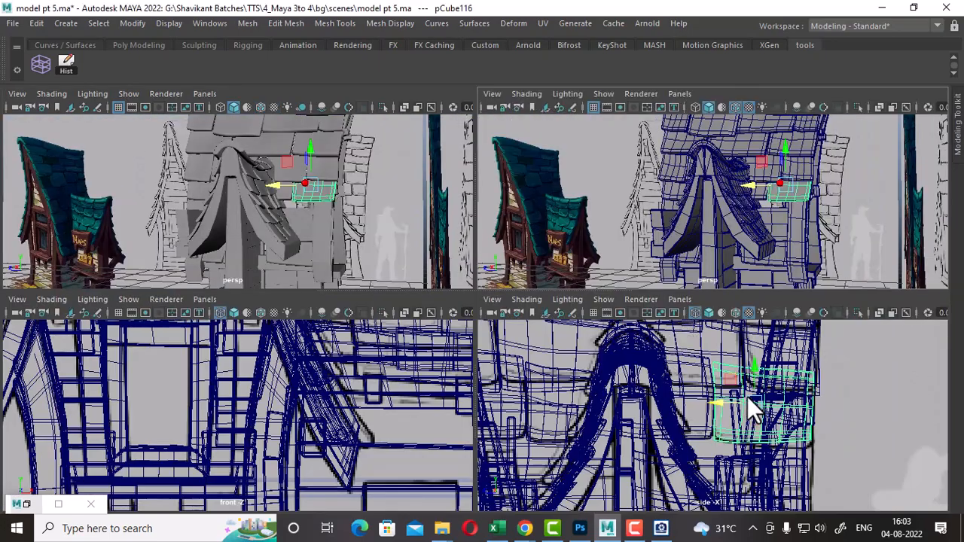
alt+middle_drag(795, 454, 827, 382)
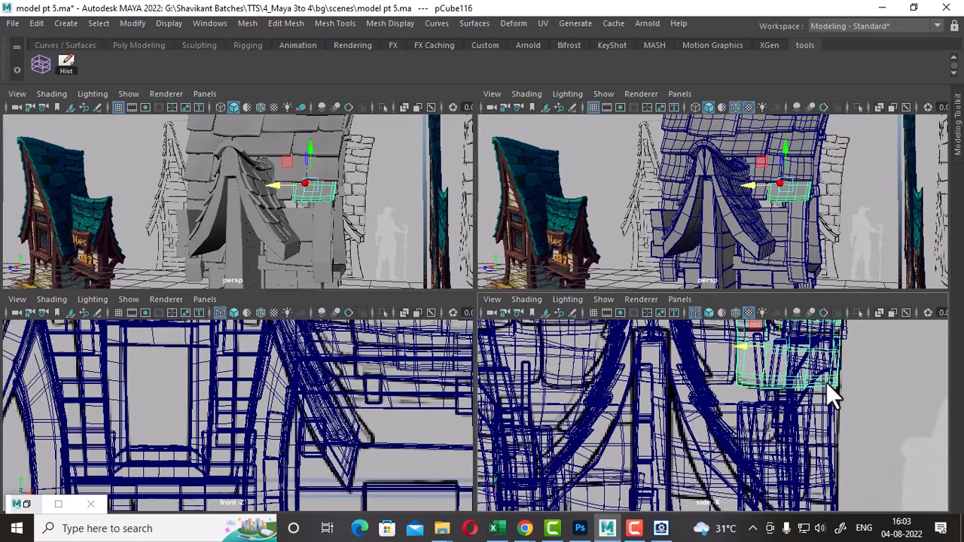
click(660, 530)
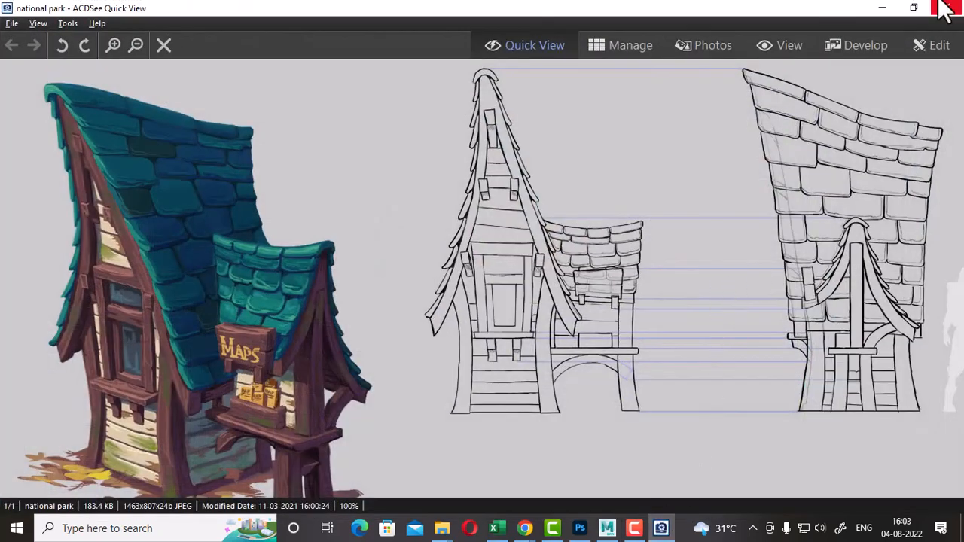
click(912, 8)
drag(198, 107, 397, 222)
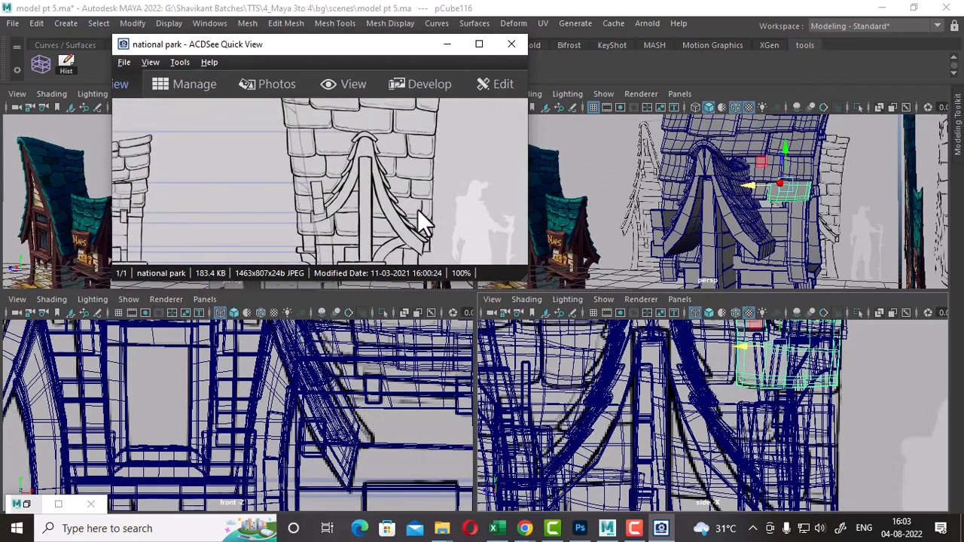
Step: Duplicate the wide tile and its neighbouring edge tile beside the small gable and move the copies up one row
alt+drag(834, 174, 858, 245)
click(828, 246)
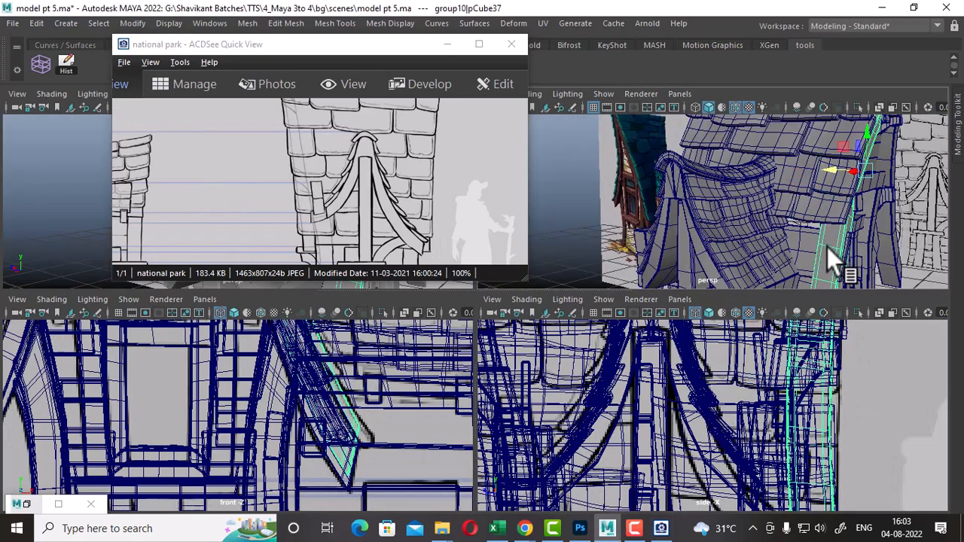
click(844, 262)
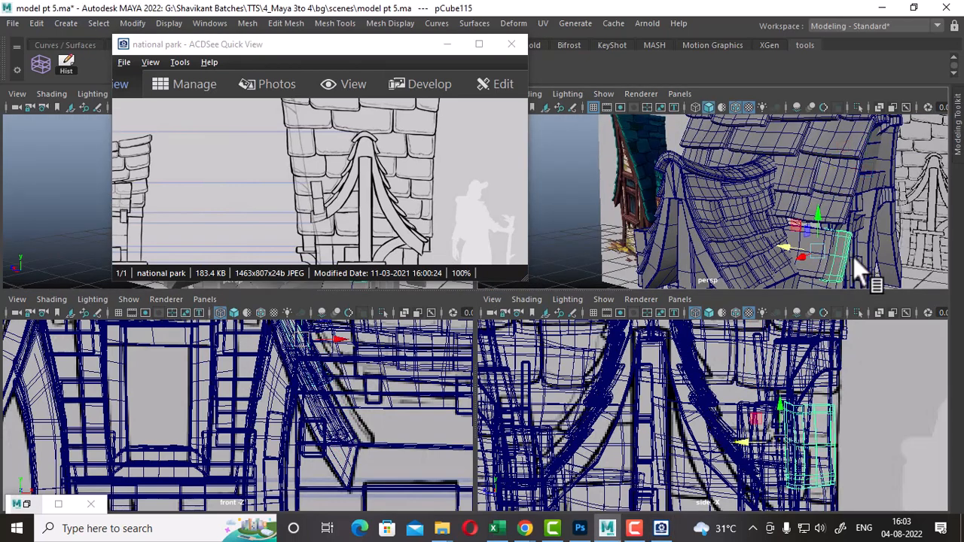
alt+drag(853, 256, 908, 263)
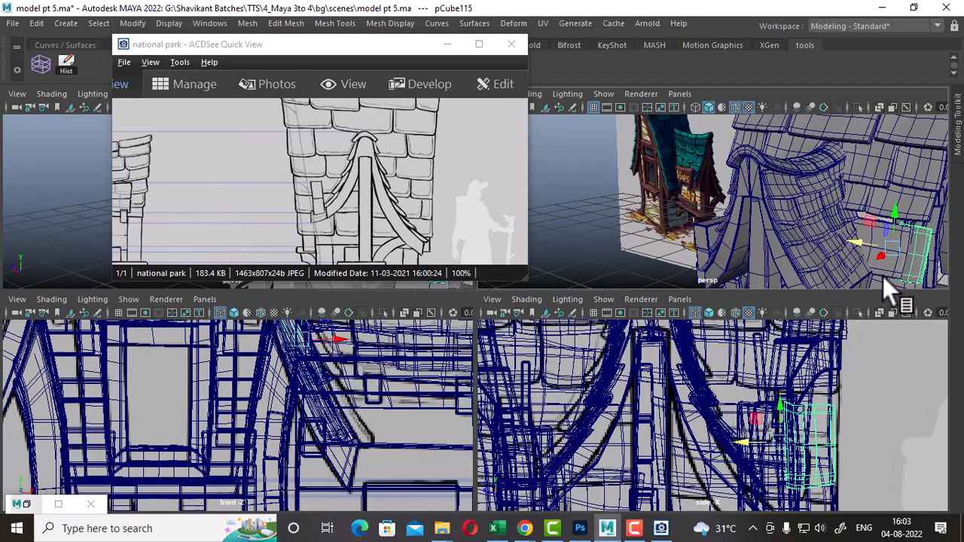
shift+click(886, 281)
alt+right_drag(683, 454, 720, 460)
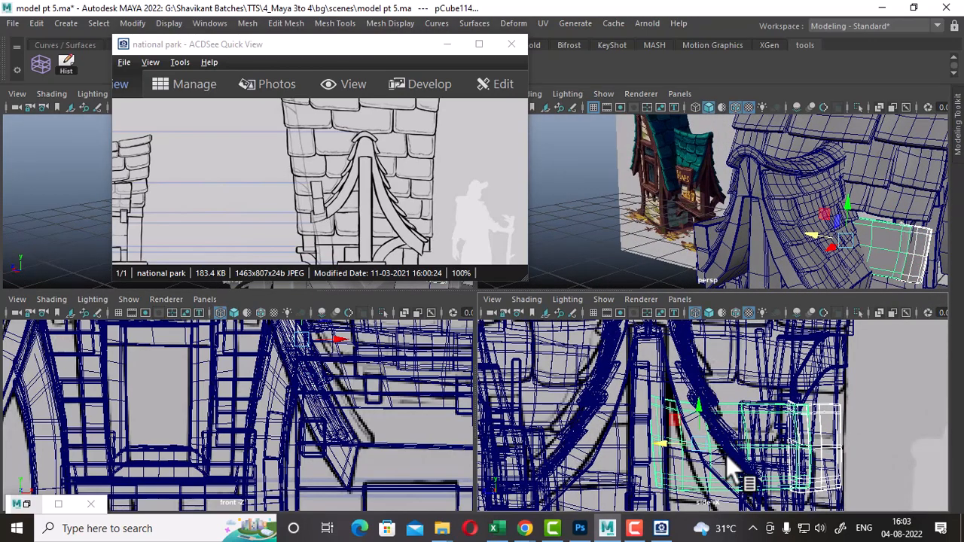
drag(706, 412, 705, 378)
Step: Push the two copied tiles in toward the roof slope and raise them further beneath the row above
alt+right_drag(904, 249, 884, 234)
alt+drag(884, 233, 838, 226)
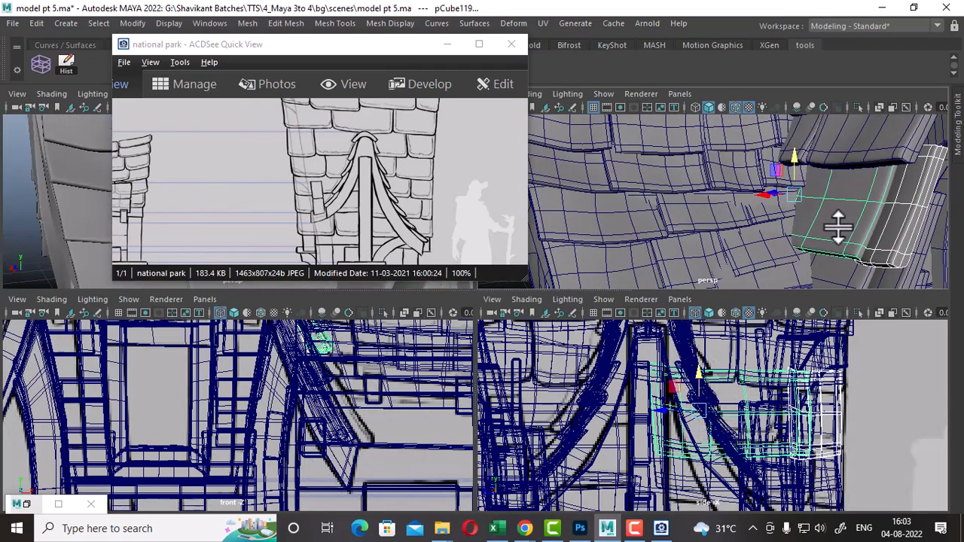
drag(765, 195, 849, 230)
drag(766, 152, 776, 126)
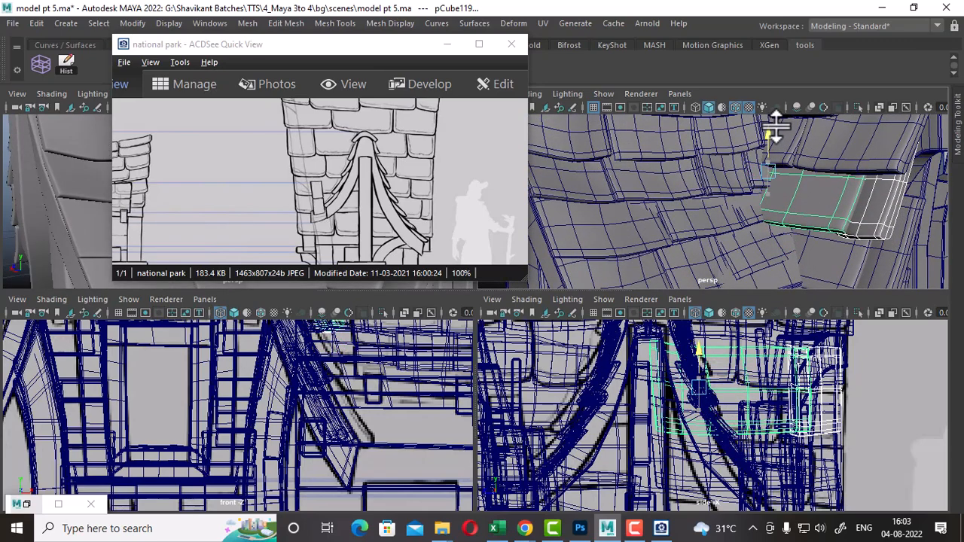
Step: Apply a lattice to the wider copied tile and pull its outer-end lattice points toward the gable to narrow it
alt+drag(802, 162, 864, 234)
click(836, 201)
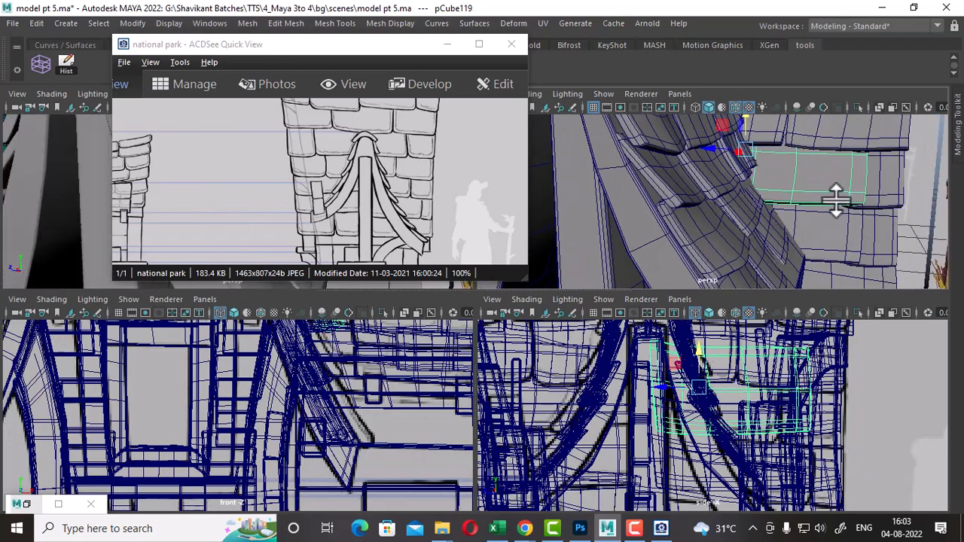
click(48, 64)
alt+drag(663, 207, 788, 222)
right_drag(848, 171, 833, 139)
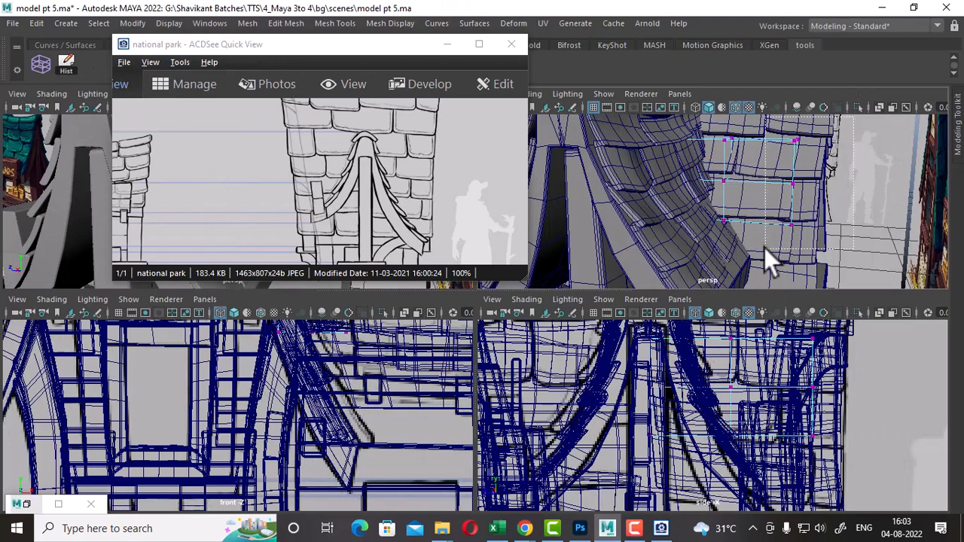
drag(771, 183, 750, 173)
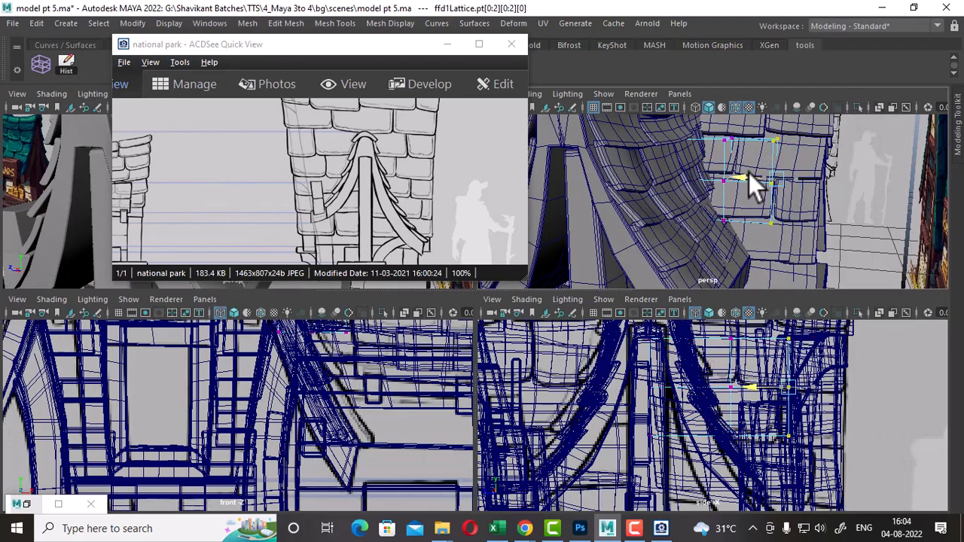
Step: Return to object mode, select all the kiosk models and delete their history to bake the narrowed tile
right_drag(796, 139, 868, 119)
click(898, 178)
alt+right_drag(898, 178, 803, 225)
drag(725, 263, 724, 262)
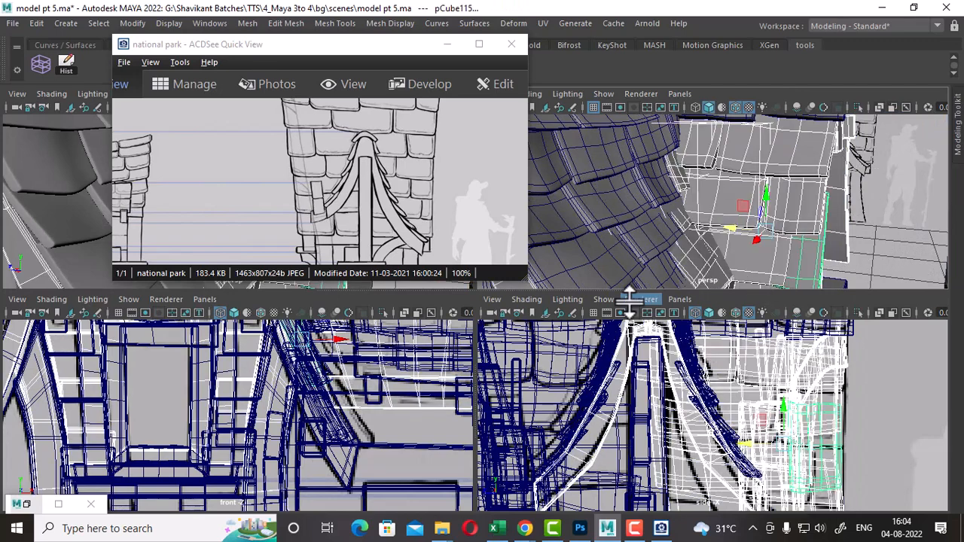
click(46, 63)
key(ctrl+z)
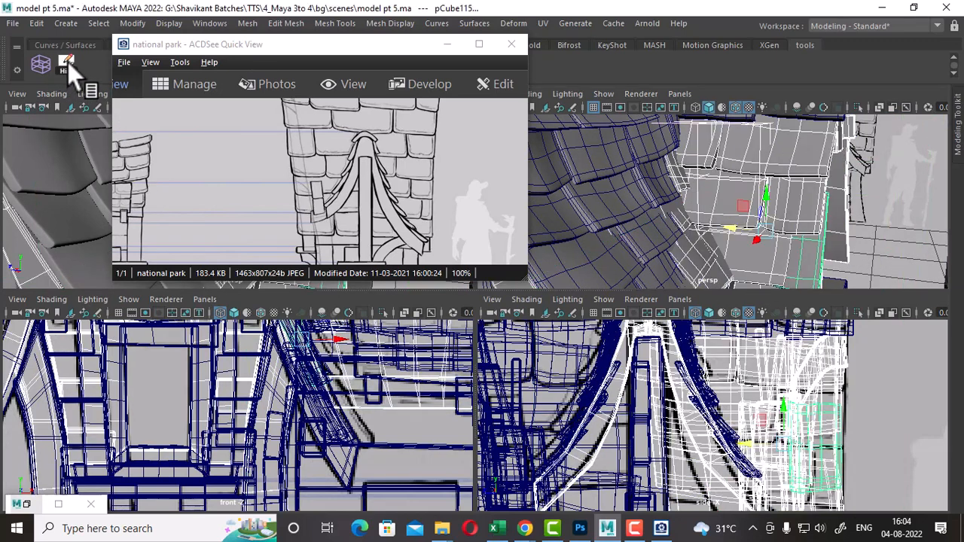
Step: Select the whole main-roof tile group through one of its lower tiles and show all hidden objects
scroll(768, 222, down, 5)
click(838, 216)
click(754, 260)
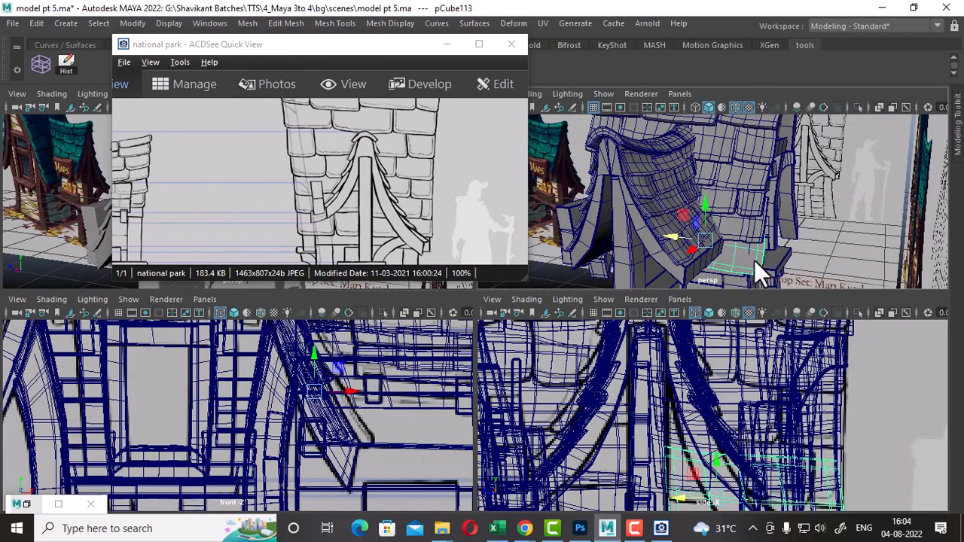
key(Up)
alt+drag(711, 211, 837, 211)
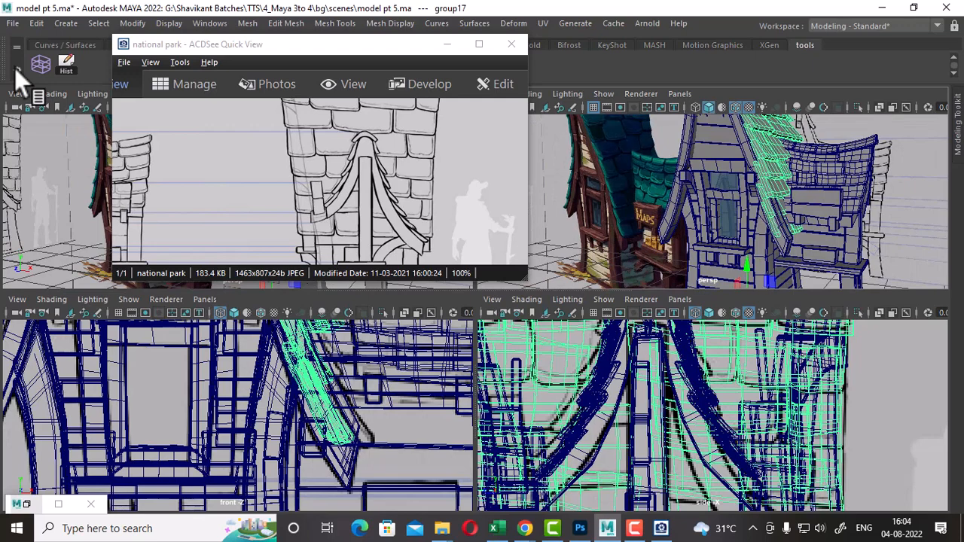
click(157, 22)
mouse_move(242, 113)
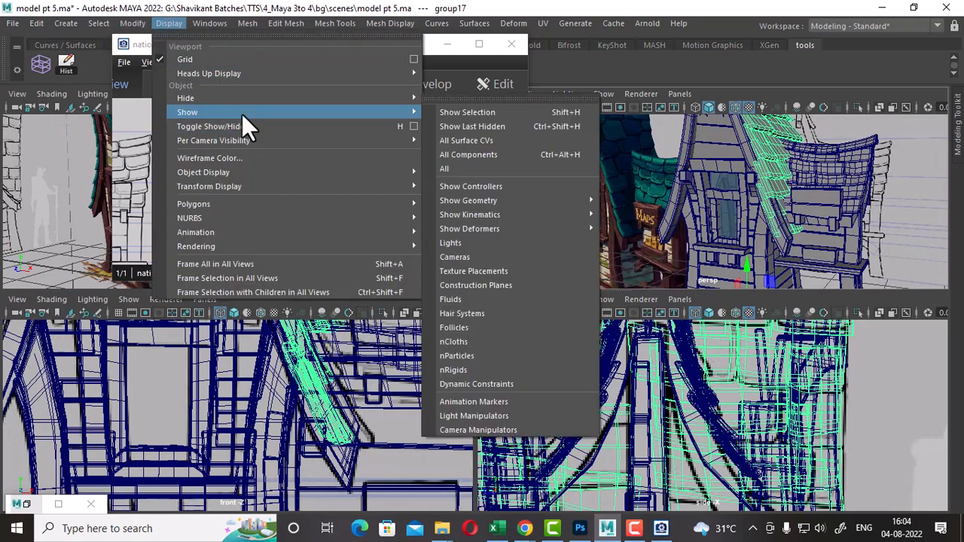
click(486, 171)
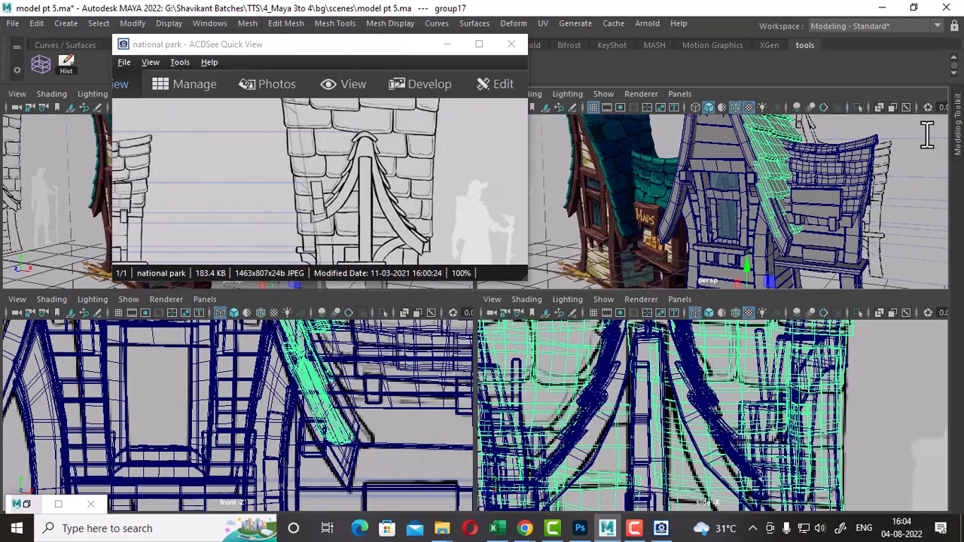
Step: Apply a lattice to the main-roof tile group and pull its middle outer points inward and slightly down to curve the slope
click(42, 63)
alt+drag(753, 151, 803, 164)
right_click(849, 135)
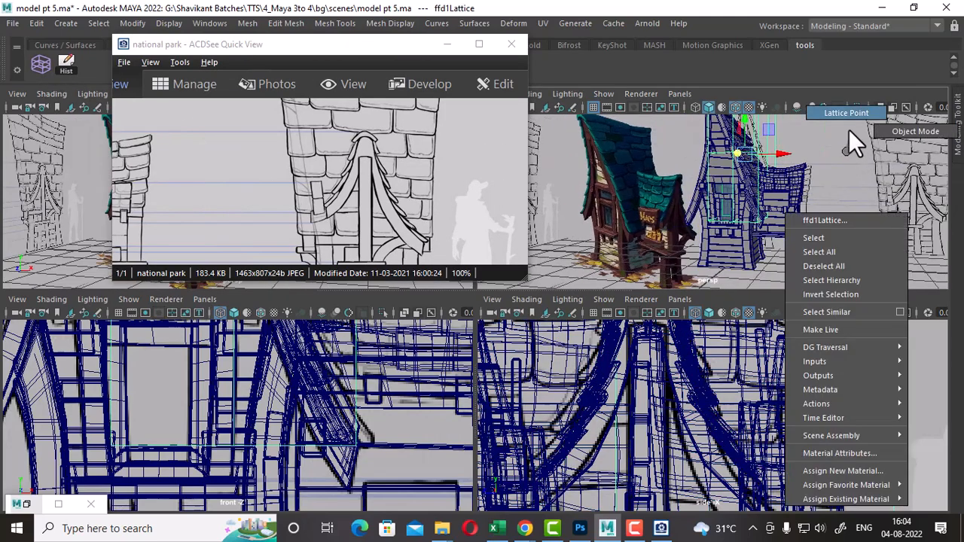
right_drag(850, 129, 848, 121)
alt+drag(791, 185, 817, 198)
drag(825, 205, 603, 290)
alt+right_drag(791, 226, 889, 248)
alt+middle_drag(889, 248, 846, 209)
key(space)
alt+drag(743, 319, 764, 312)
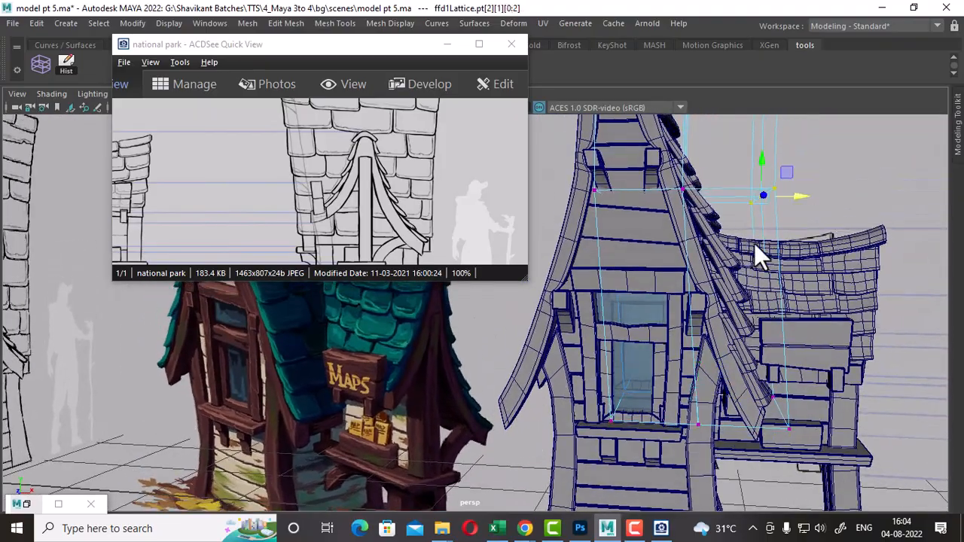
drag(769, 200, 752, 204)
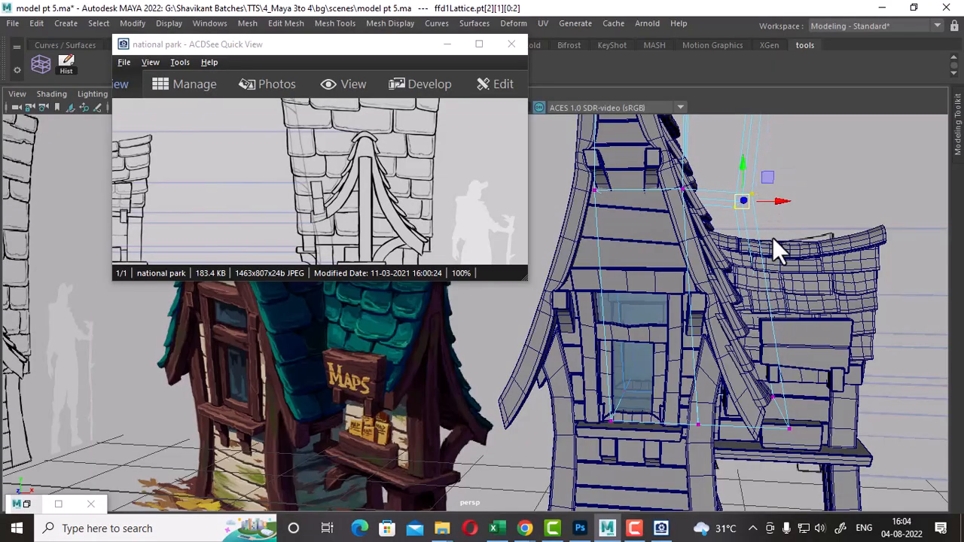
alt+drag(773, 237, 702, 286)
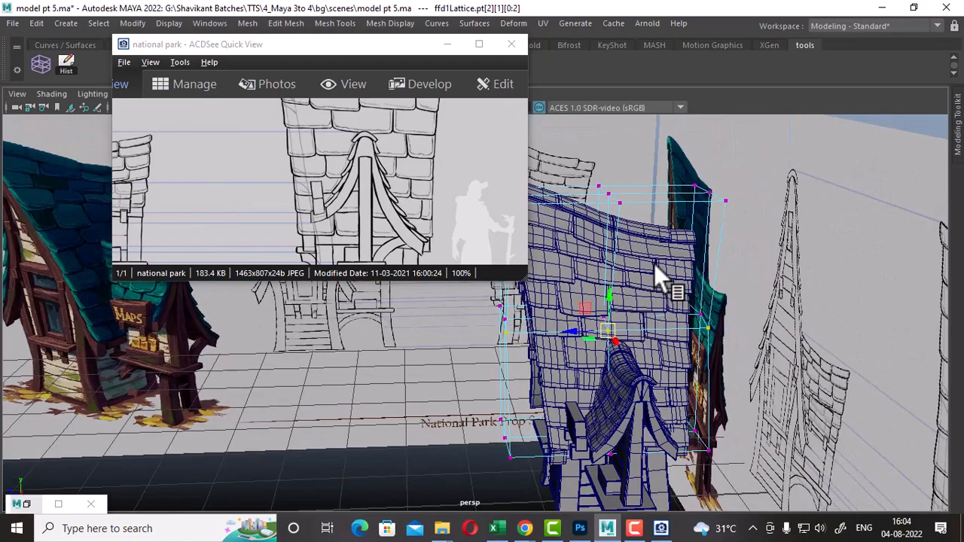
Step: Leave lattice-point editing and delete the history of the whole kiosk to bake the tile group's curved shape
right_drag(654, 264, 765, 94)
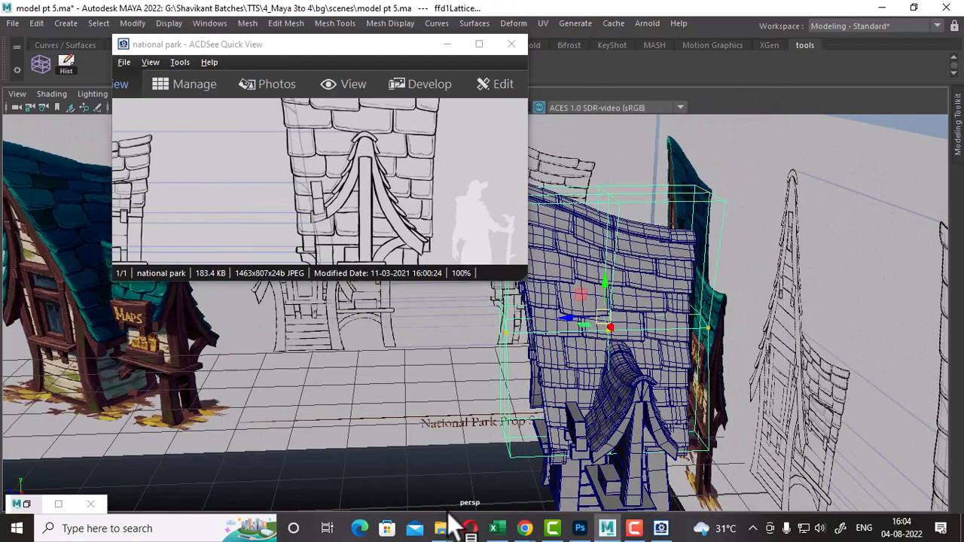
drag(447, 512, 446, 510)
click(68, 60)
alt+drag(565, 334, 598, 313)
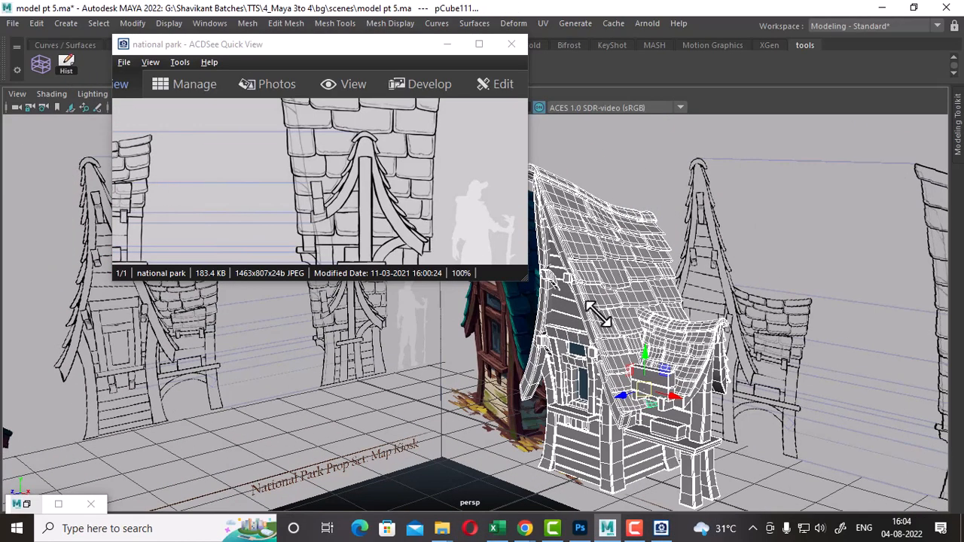
Step: Select the main-roof tile group together with the two sloping beams that meet at the roof peak, and isolate them
click(598, 308)
key(Up)
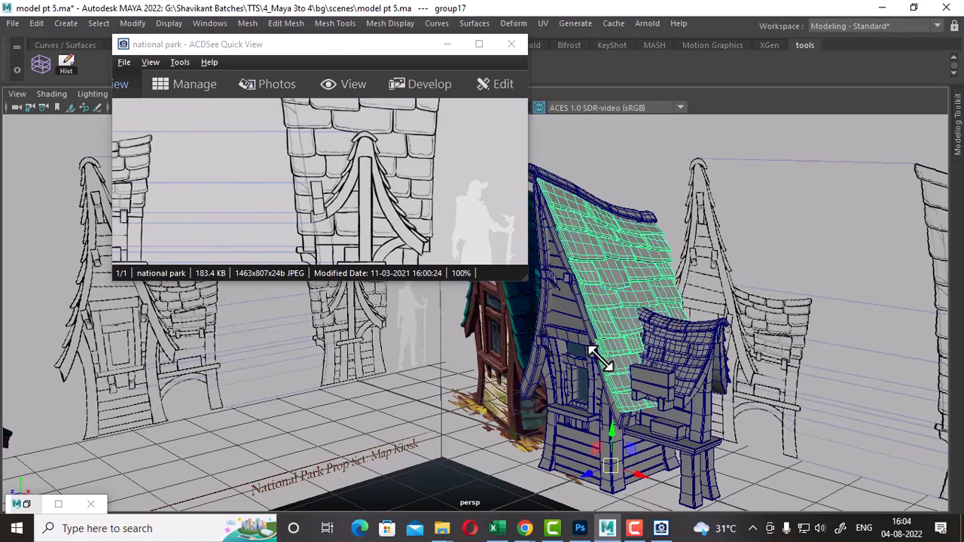
alt+drag(601, 359, 613, 263)
alt+right_drag(614, 262, 819, 403)
alt+middle_drag(818, 402, 646, 355)
alt+drag(646, 355, 693, 271)
shift+click(687, 281)
click(665, 274)
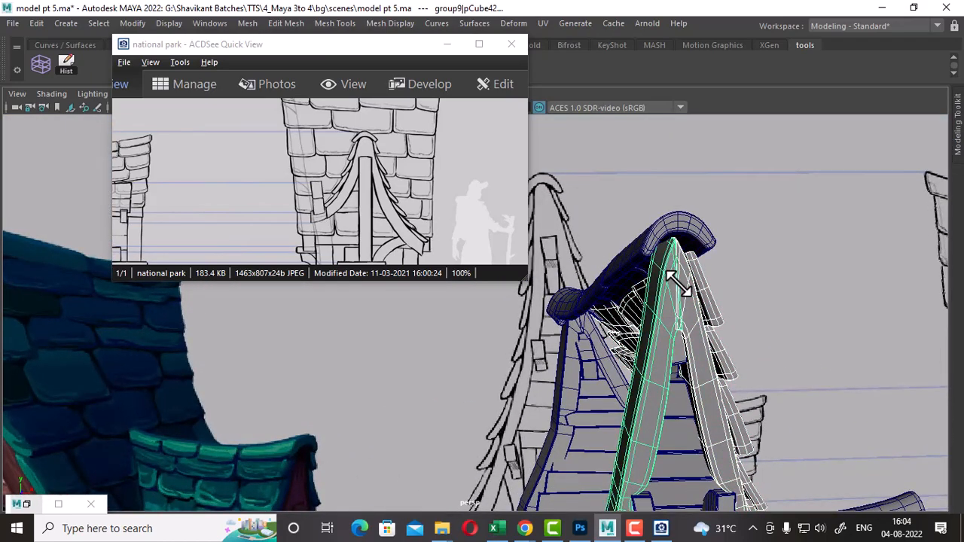
key(ctrl+1)
Step: Reselect the tile group and align its pivot to the centre of the peak where the two beams meet
alt+drag(752, 286, 751, 326)
click(759, 244)
key(Up)
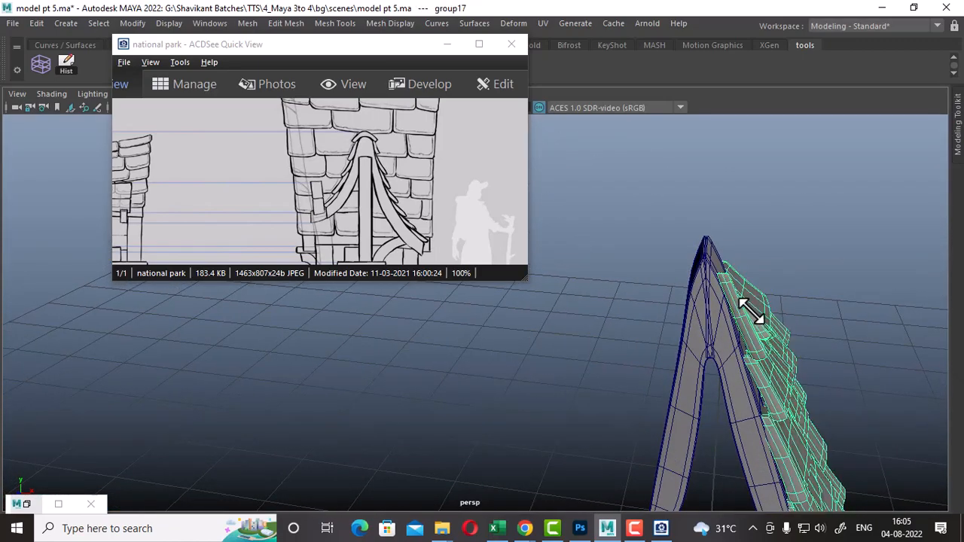
alt+drag(723, 289, 701, 389)
key(d)
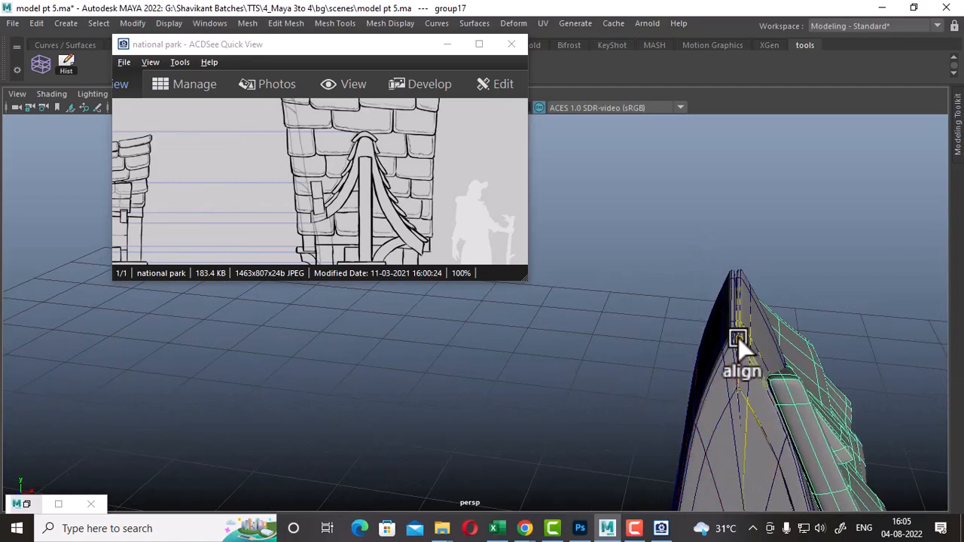
click(736, 333)
Step: Mirror the tile group to the opposite roof slope with Duplicate Special, one copy at scale -1, 1, 1
alt+right_drag(746, 415, 650, 325)
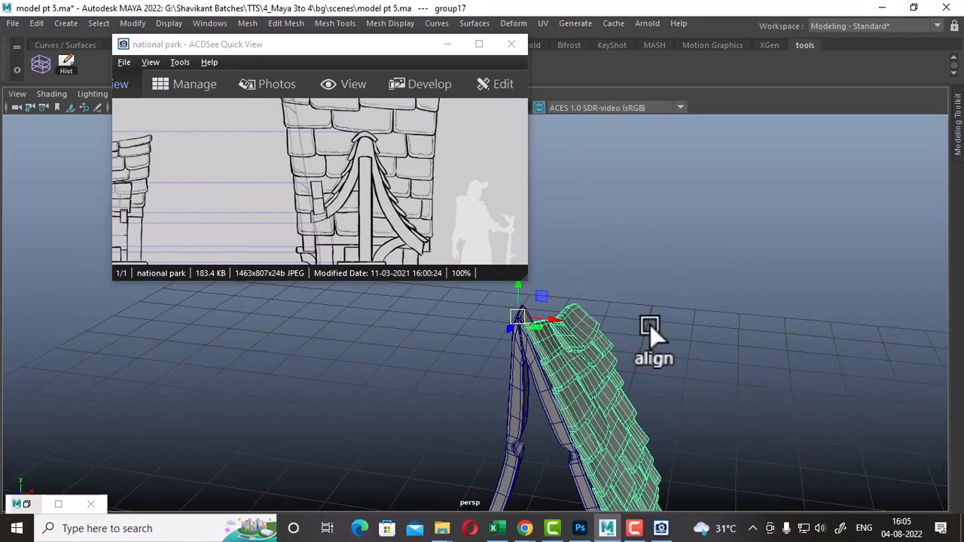
alt+middle_drag(651, 325, 751, 295)
click(36, 22)
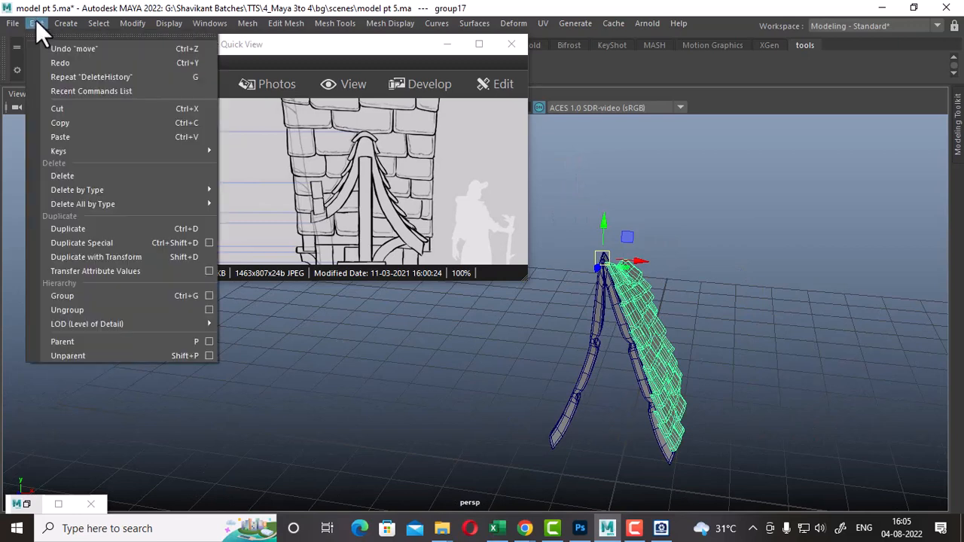
click(212, 243)
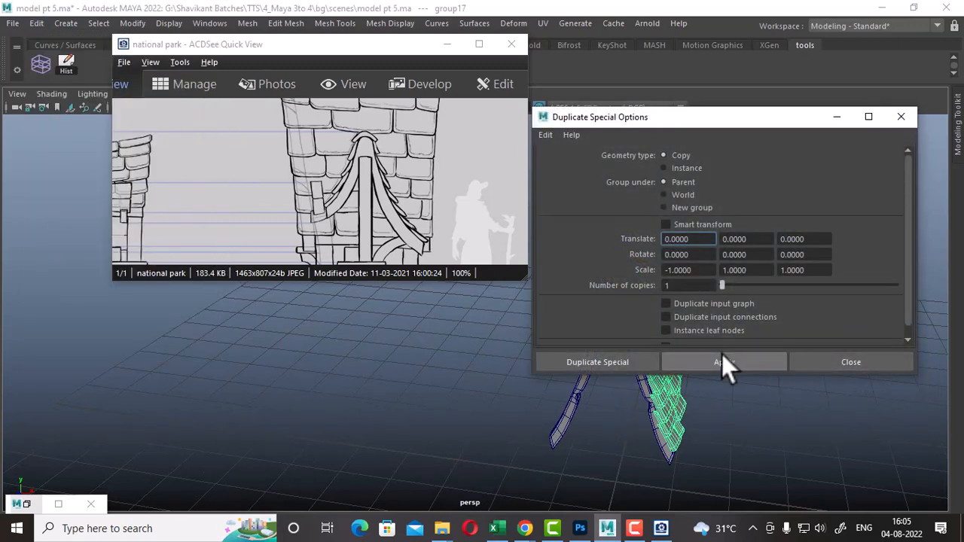
click(722, 361)
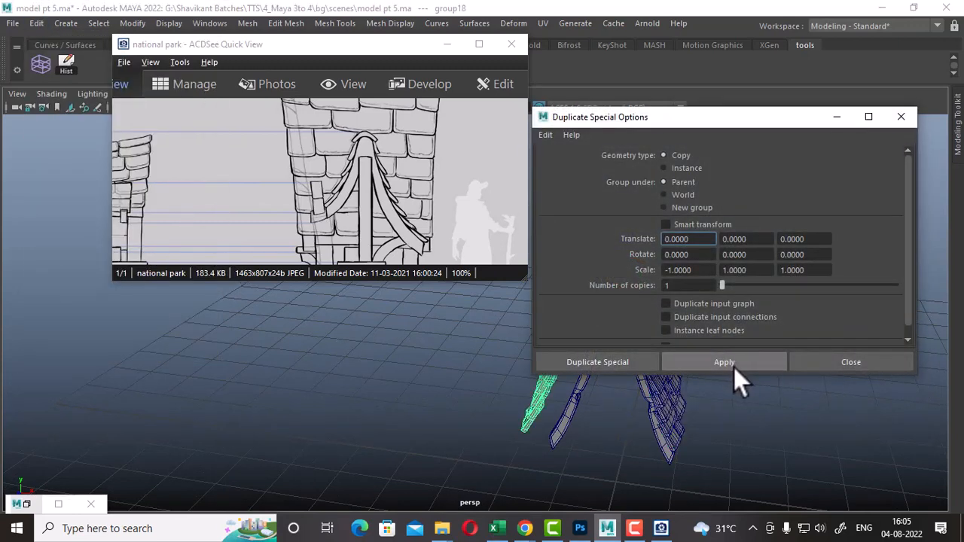
click(882, 364)
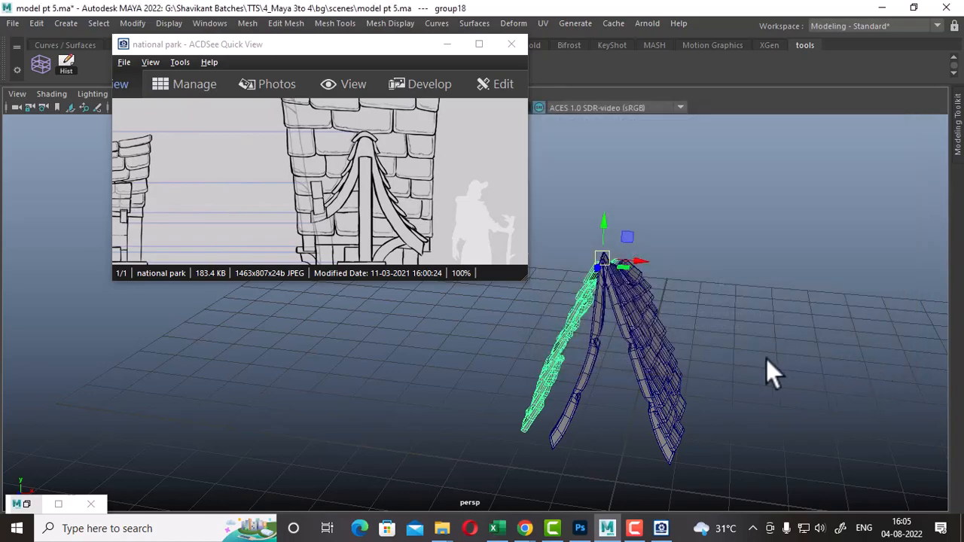
Step: Show the whole kiosk again and bring the front-view roof drawing into view in the reference image beside the four-view layout
alt+drag(766, 367, 653, 387)
key(ctrl+1)
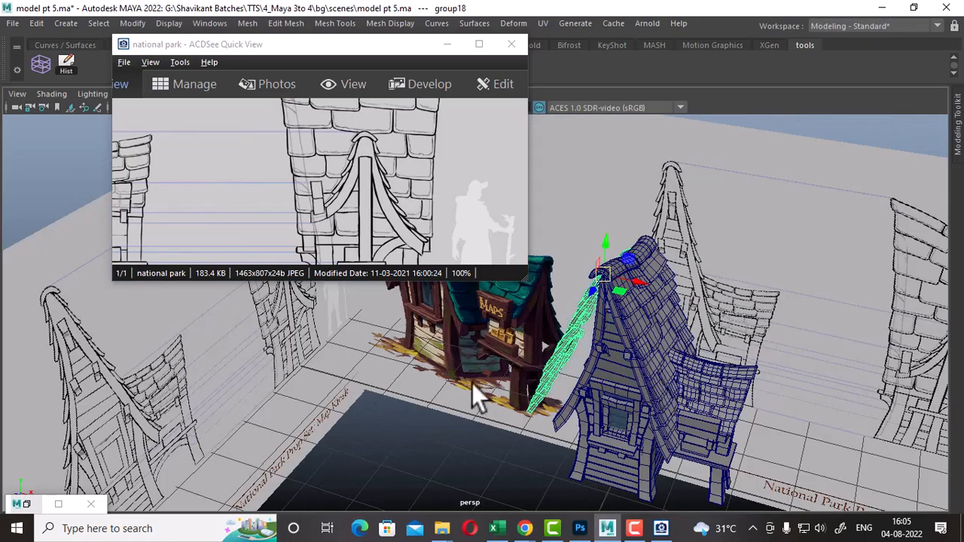
alt+drag(471, 382, 636, 374)
key(space)
alt+right_drag(450, 428, 238, 367)
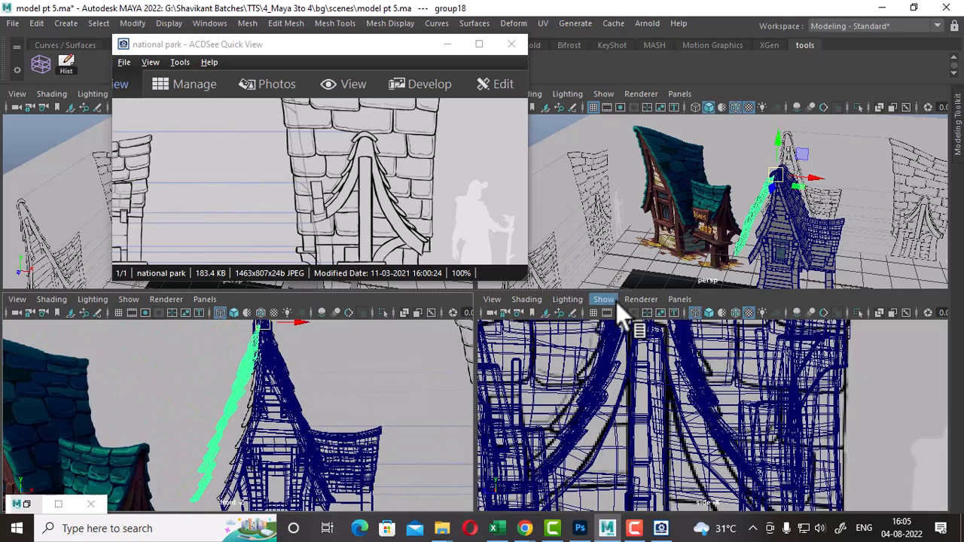
mouse_move(265, 173)
mouse_down()
mouse_move(440, 172)
mouse_move(428, 232)
mouse_up()
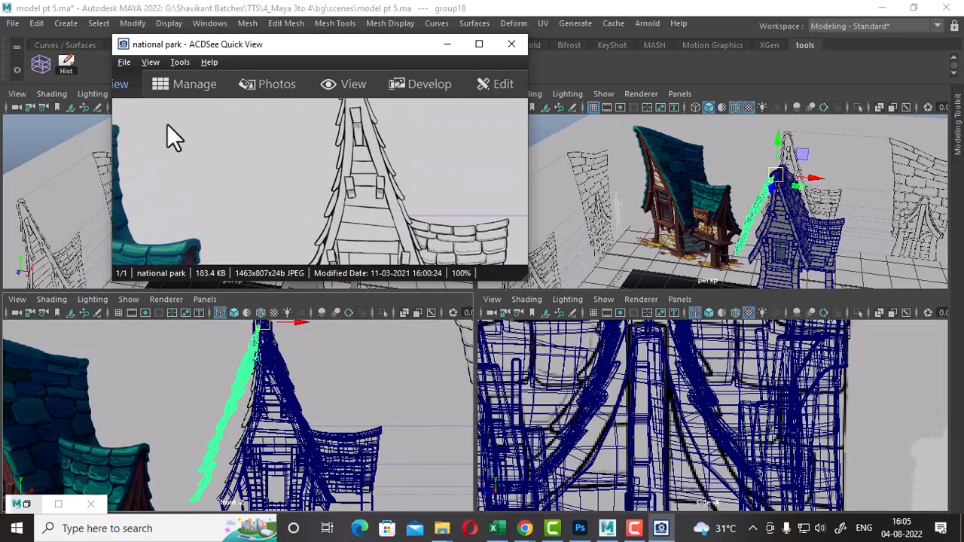
Step: Add a lattice to the mirrored tile group and pull its middle and bottom rows of points inward to match the front-view roof curve
click(42, 76)
right_drag(385, 383, 382, 122)
drag(316, 456, 315, 457)
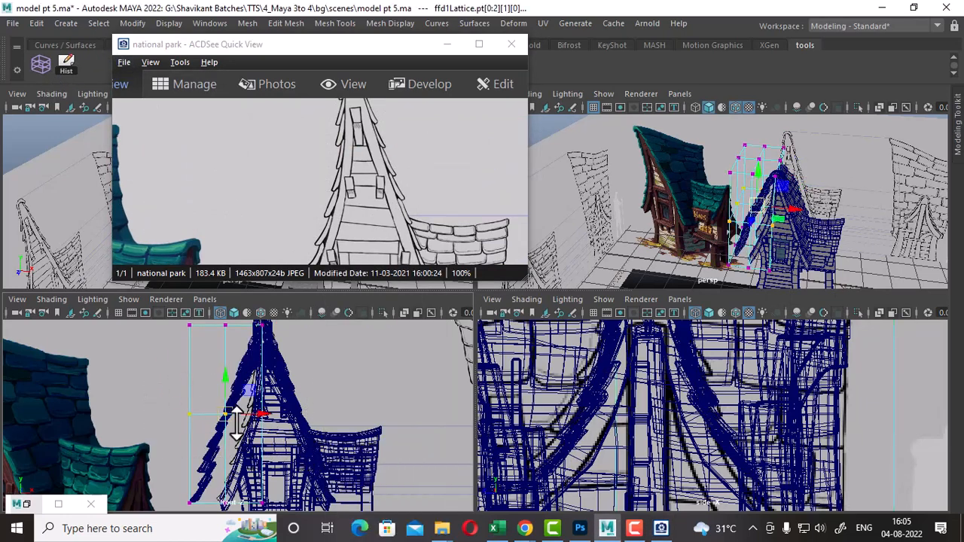
drag(233, 418, 269, 429)
scroll(245, 422, up, 6)
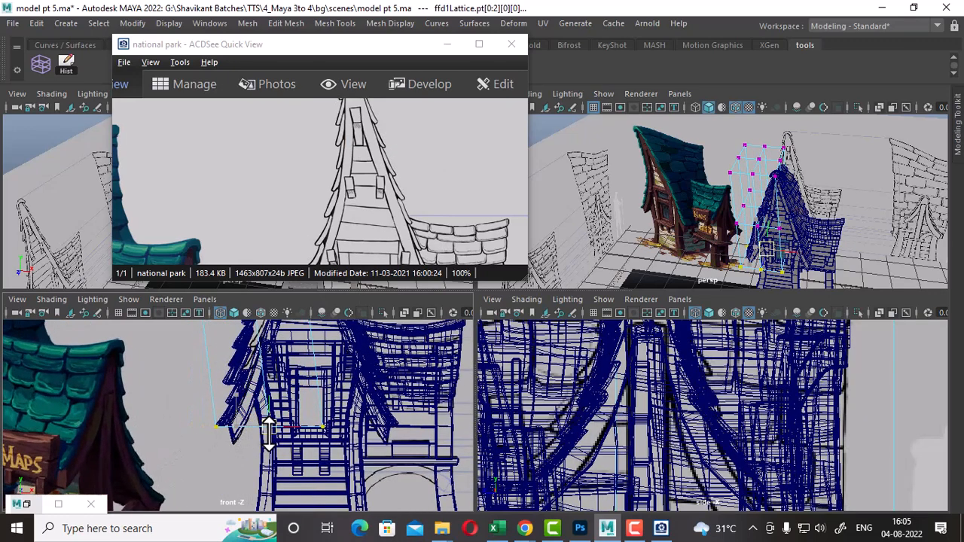
Step: Nudge the lattice's bottom row toward the kiosk and adjust the middle-row points so the mirrored tiles follow the sloping front beam
alt+drag(766, 228, 867, 254)
scroll(867, 254, up, 3)
alt+middle_drag(868, 253, 767, 246)
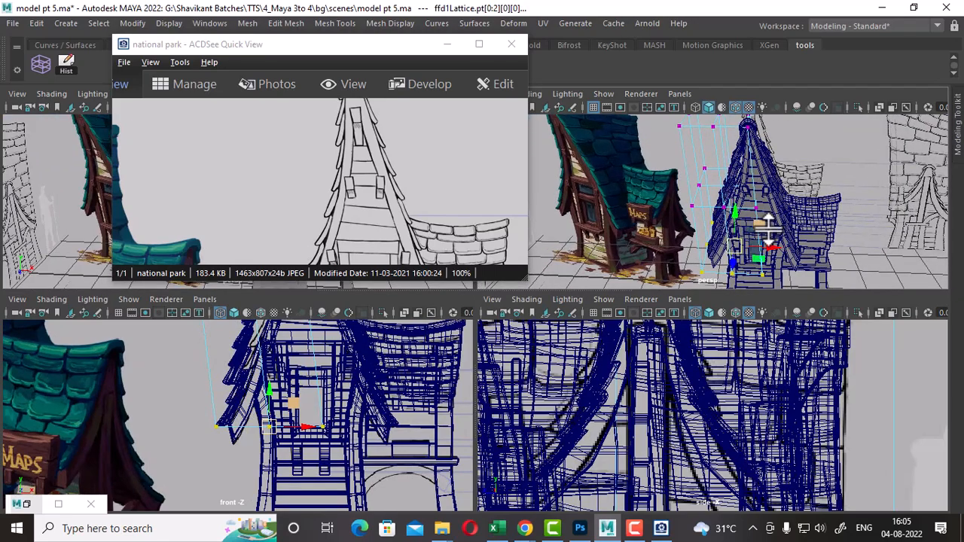
alt+right_drag(758, 211, 747, 284)
mouse_move(761, 229)
alt+mouse_down()
mouse_move(842, 196)
mouse_move(758, 245)
alt+mouse_up()
alt+middle_drag(247, 404, 303, 473)
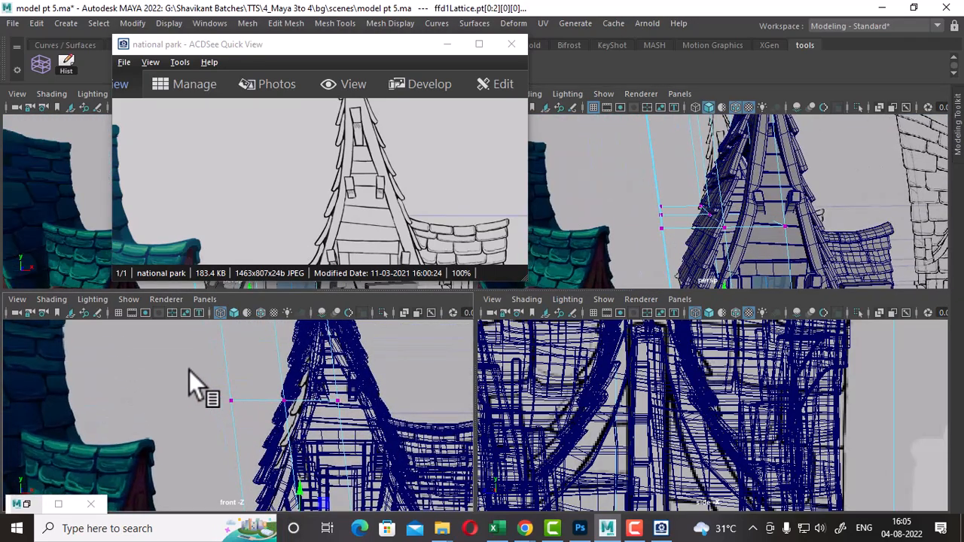
drag(269, 427, 279, 427)
drag(233, 401, 247, 405)
drag(192, 379, 279, 406)
alt+drag(806, 253, 842, 232)
key(space)
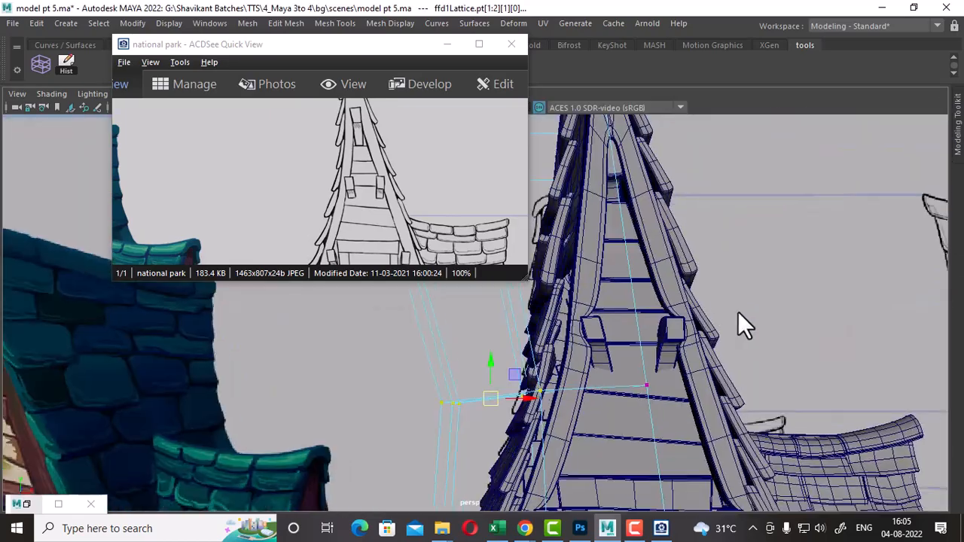
alt+drag(737, 311, 775, 327)
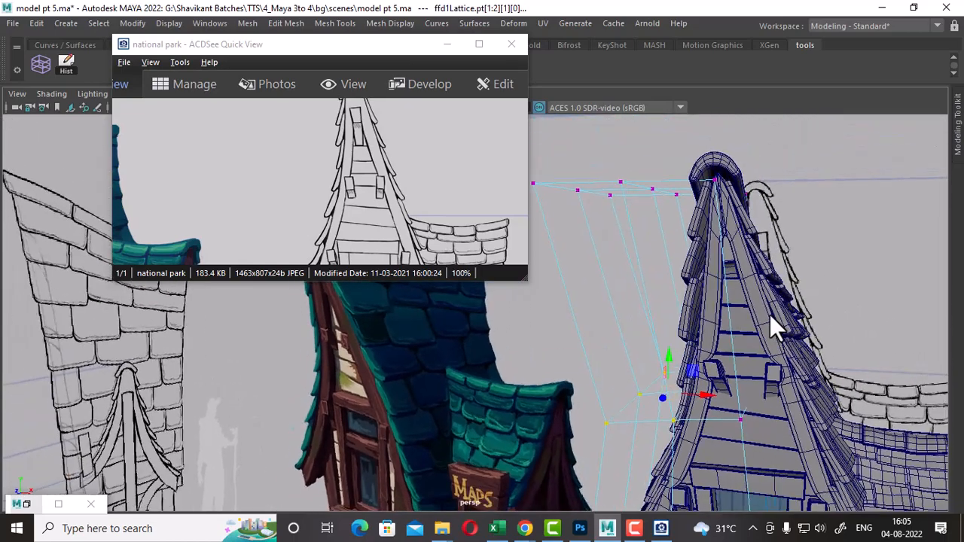
Step: Adjust the top-row lattice points of the mirrored tile group so the upper tiles fit under the ridge cap
alt+drag(655, 237, 689, 200)
drag(547, 259, 549, 260)
alt+drag(558, 266, 653, 226)
alt+drag(652, 189, 657, 258)
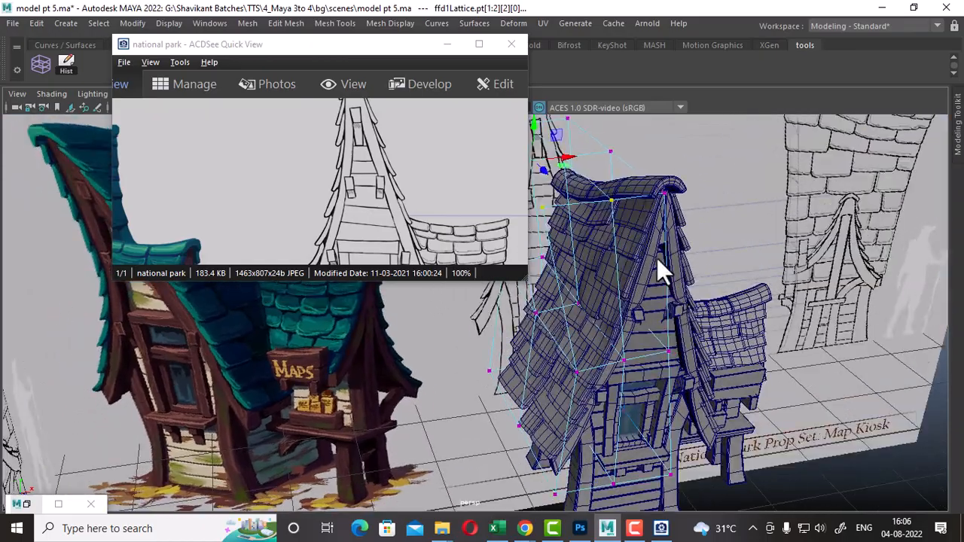
alt+drag(581, 198, 611, 262)
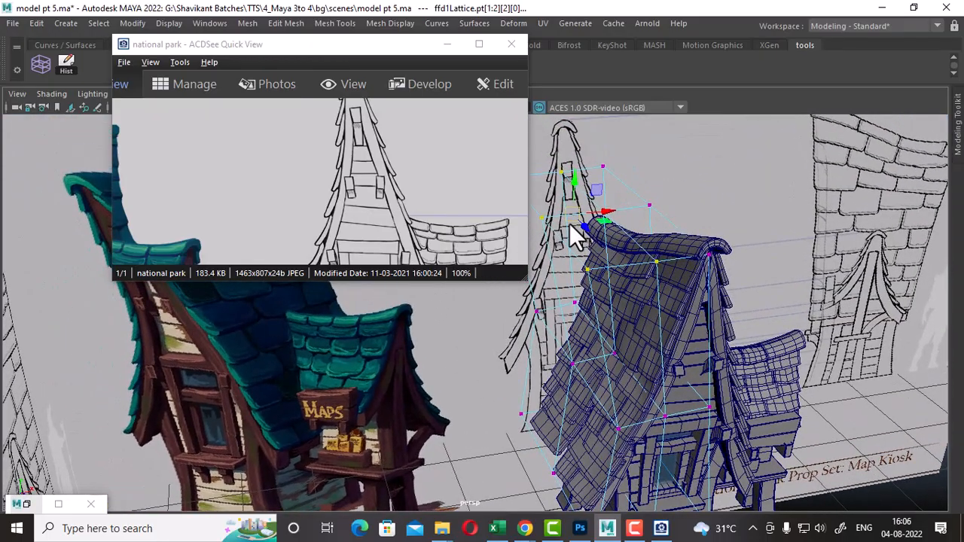
drag(570, 223, 575, 226)
mouse_move(617, 286)
alt+mouse_down()
mouse_move(694, 303)
mouse_move(713, 269)
mouse_move(723, 334)
mouse_move(689, 314)
mouse_move(758, 335)
alt+mouse_up()
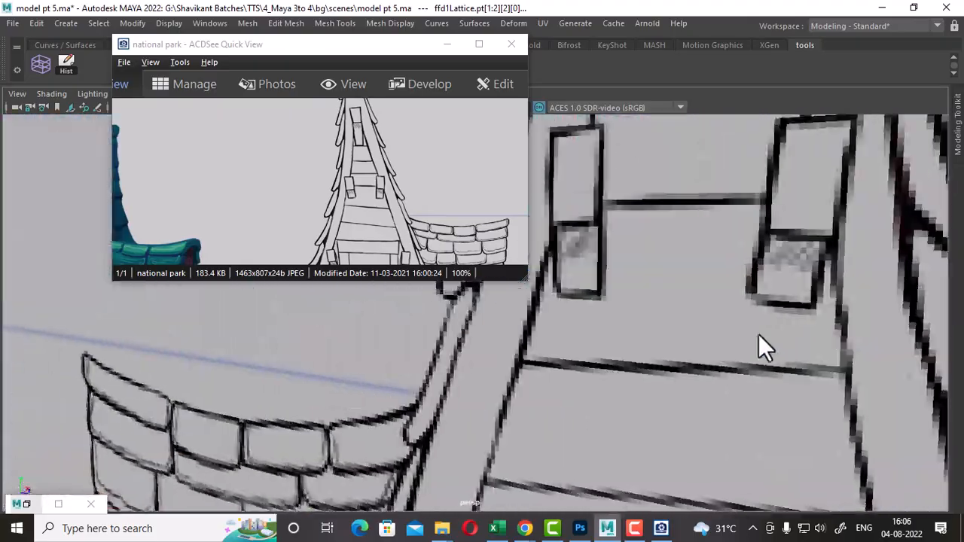
mouse_move(759, 335)
alt+right_down()
mouse_move(716, 309)
mouse_move(803, 361)
alt+right_up()
alt+middle_drag(803, 362, 726, 359)
alt+drag(726, 358, 784, 399)
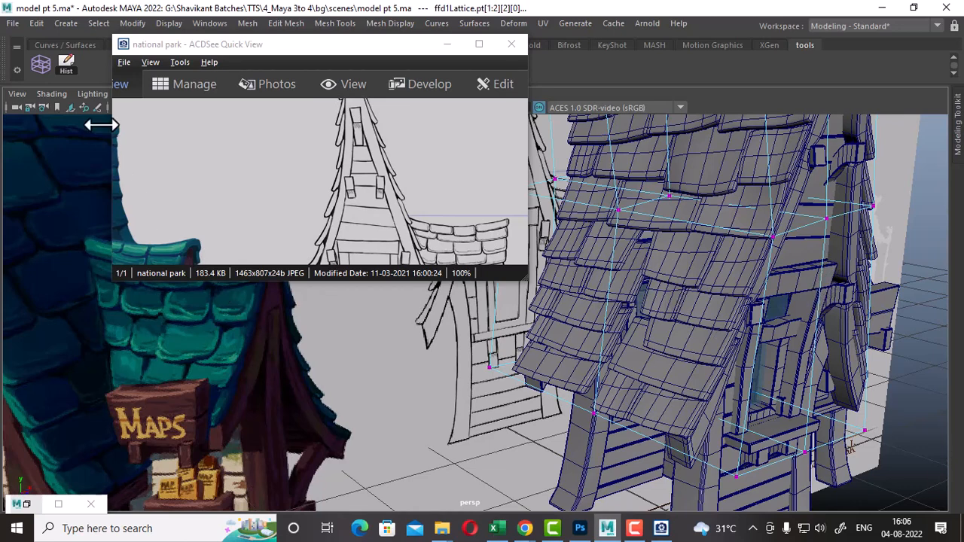
Step: Leave lattice-point editing, bake the mirrored tile group's shape by deleting its history, and isolate the group facing its lower gap
right_drag(704, 138, 773, 120)
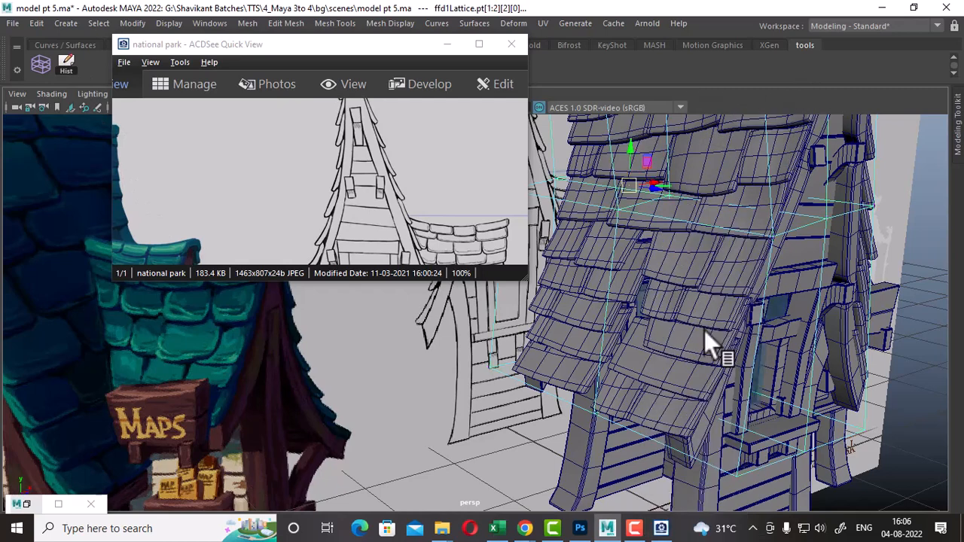
click(705, 347)
key(Up)
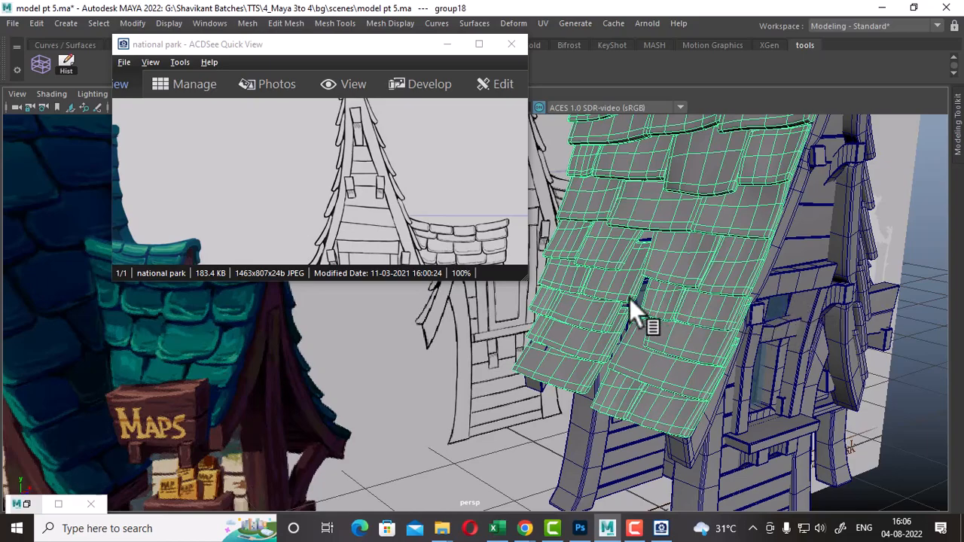
alt+drag(629, 299, 716, 296)
alt+drag(831, 348, 781, 366)
key(ctrl+1)
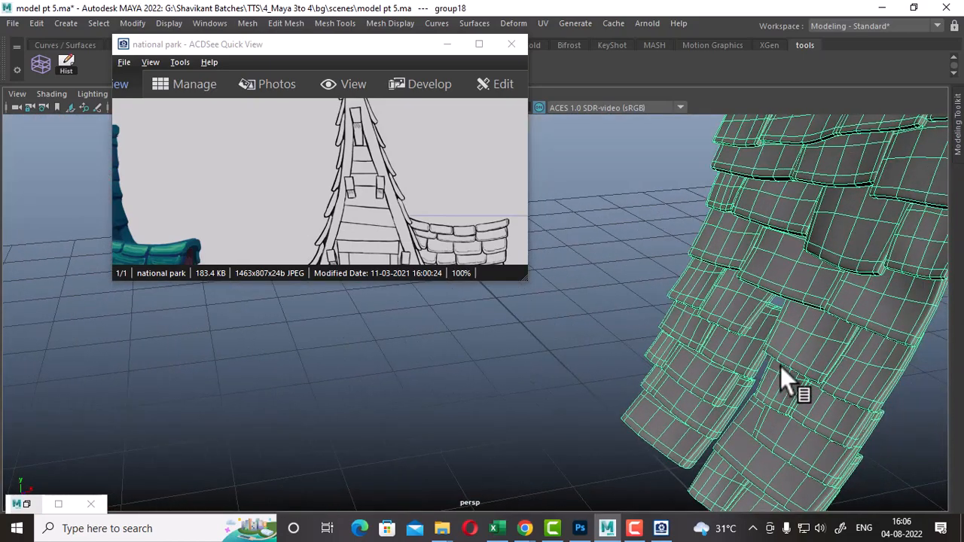
key(f)
alt+drag(709, 400, 605, 360)
alt+right_drag(605, 360, 785, 445)
alt+middle_drag(785, 445, 782, 382)
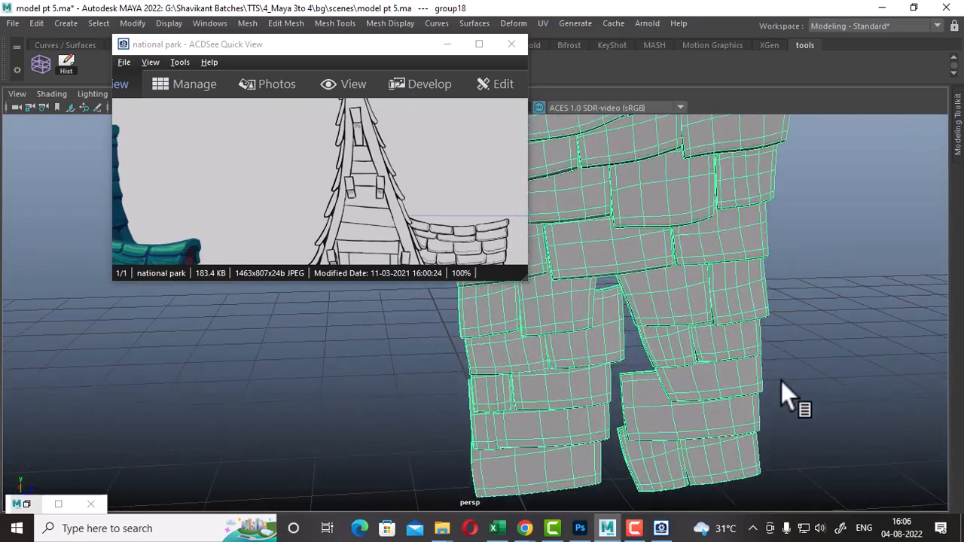
alt+right_drag(781, 381, 808, 387)
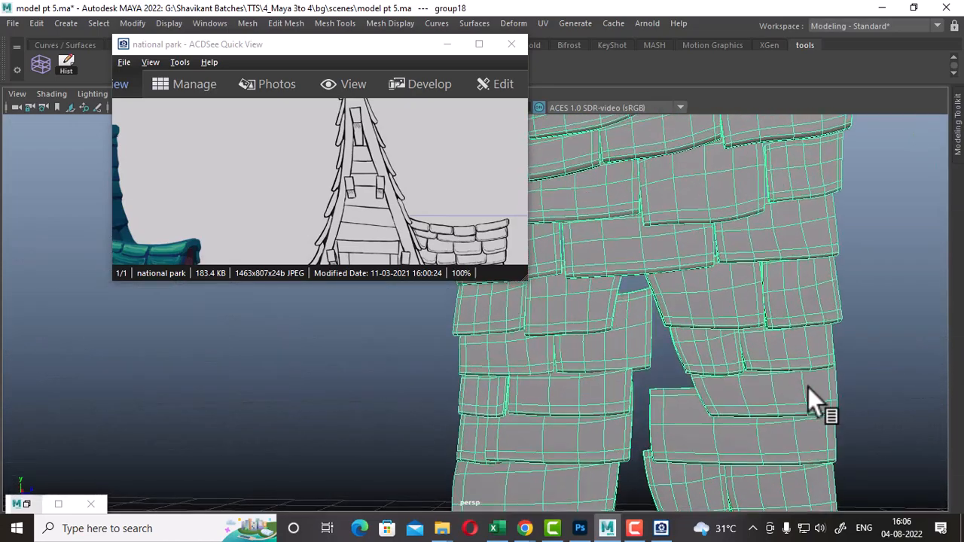
Step: Widen the narrow tile beside the upper part of the gap with a lattice, moving its gap-side points outward and squaring its lower corner
click(893, 335)
key(4)
key(5)
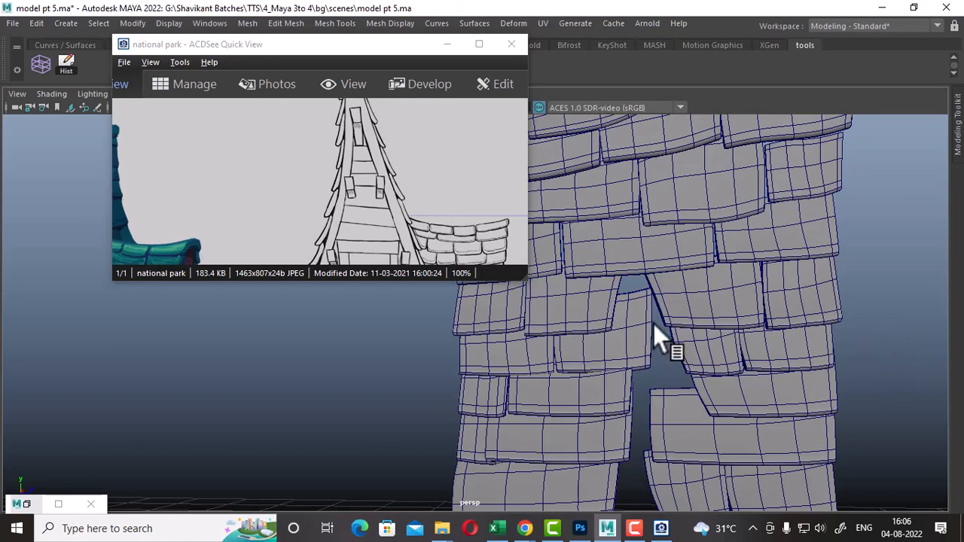
click(650, 326)
mouse_move(649, 326)
alt+mouse_down()
mouse_move(684, 310)
mouse_move(701, 352)
mouse_move(709, 324)
alt+mouse_up()
click(728, 309)
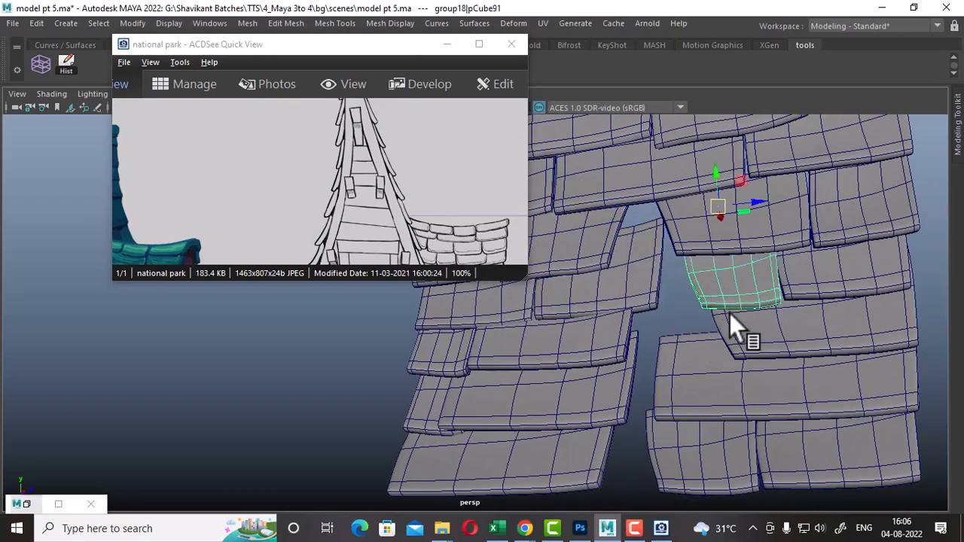
click(41, 66)
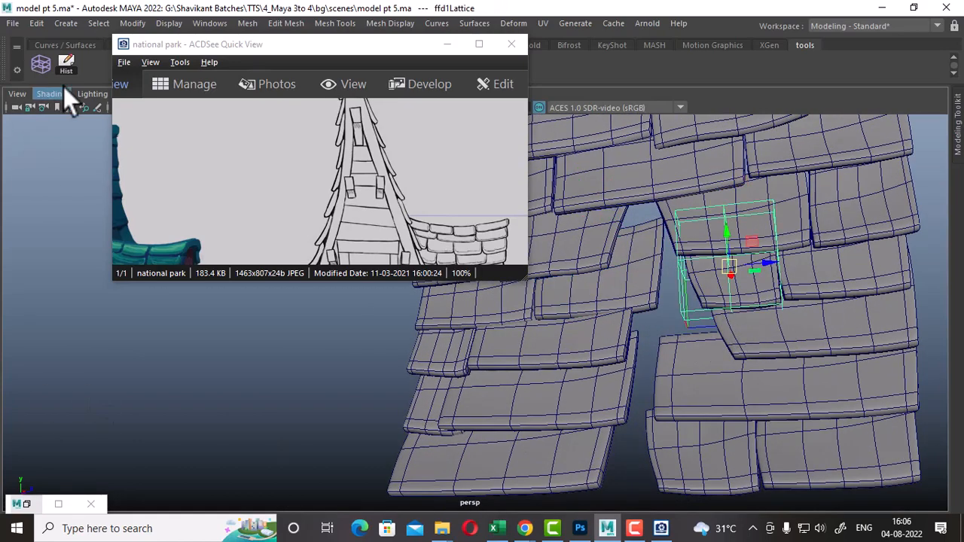
right_drag(922, 189, 880, 134)
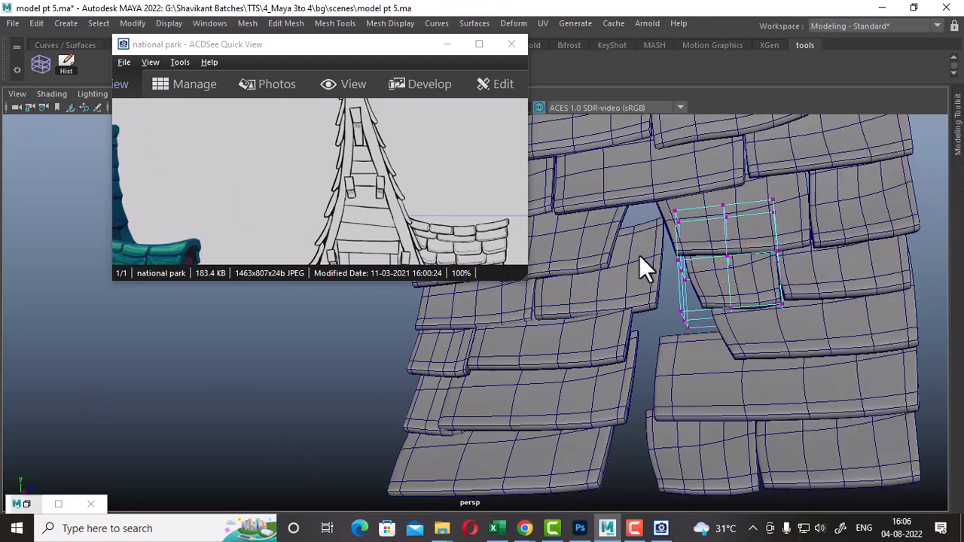
drag(720, 269, 698, 268)
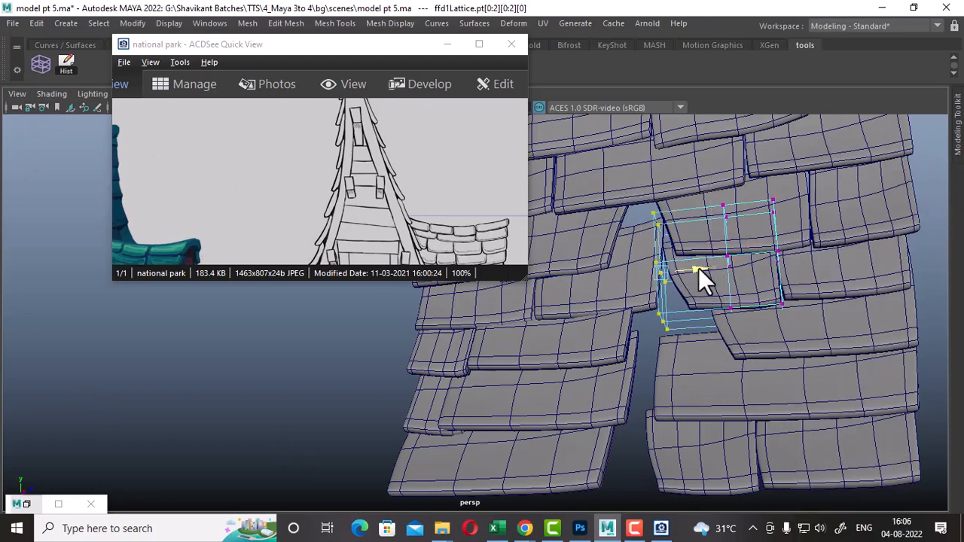
click(665, 320)
drag(705, 319, 650, 319)
Step: Add a lattice to the wide tile one row below and pull its gap-side points outward to extend the tile into the gap
click(742, 347)
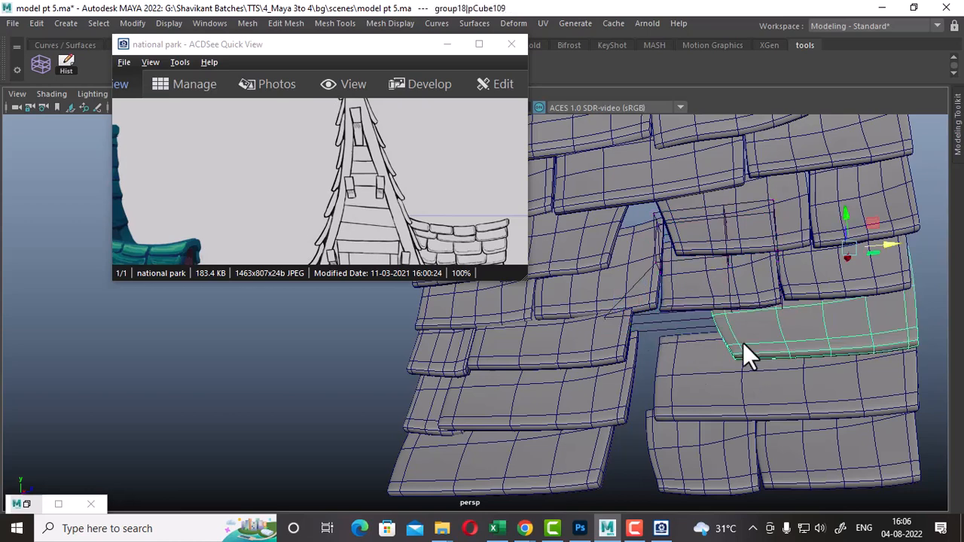
click(32, 66)
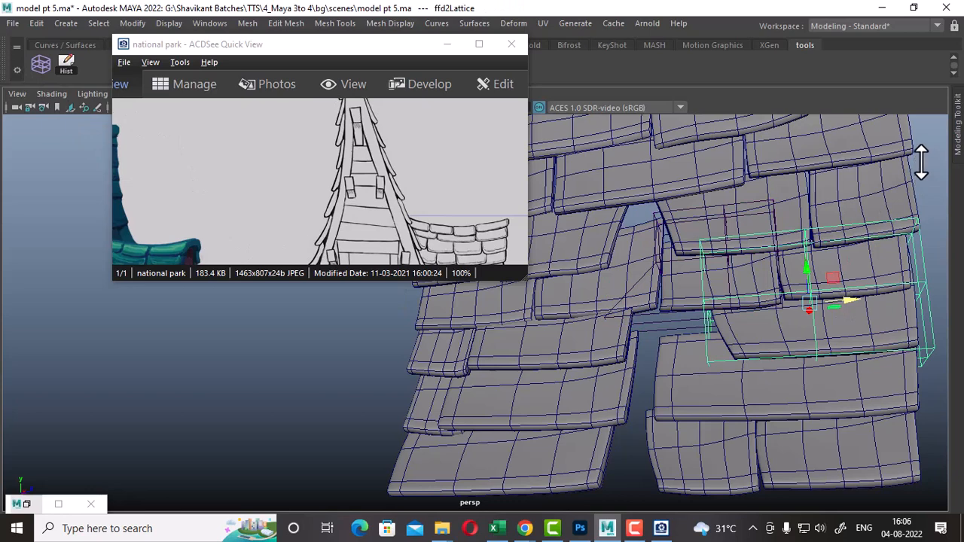
right_drag(920, 161, 816, 120)
drag(659, 217, 719, 368)
drag(731, 305, 706, 306)
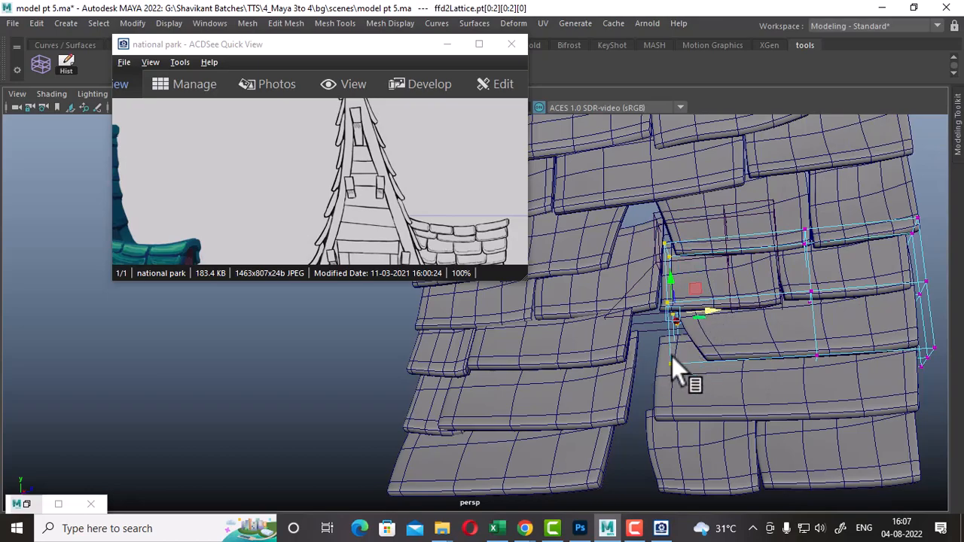
alt+drag(673, 361, 681, 394)
right_drag(737, 376, 836, 93)
Step: Extend the tile on the opposite side of the gap in the same row with a lattice until it meets its neighbour
click(634, 364)
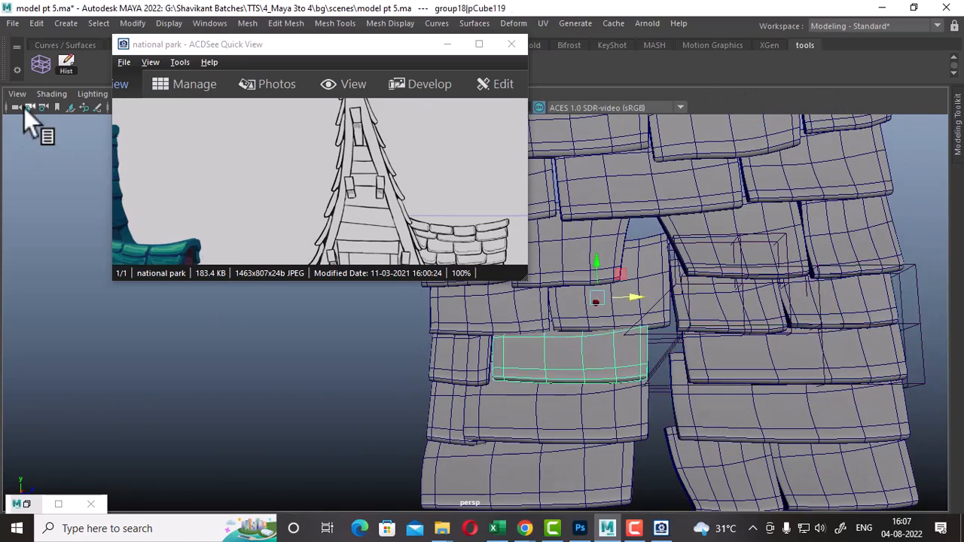
key(ctrl+z)
right_drag(847, 179, 824, 152)
drag(603, 449, 604, 449)
drag(687, 333, 725, 335)
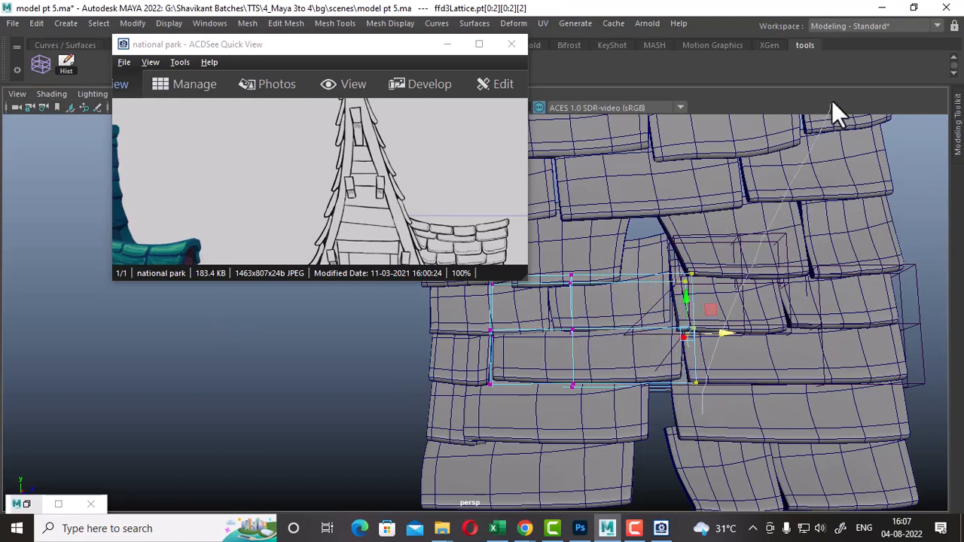
right_drag(832, 100, 832, 101)
Step: Add a lattice to the curved bottom-row tile beside the gap and move its gap-side points toward the neighbouring tile
alt+middle_drag(754, 373, 747, 280)
scroll(748, 282, up, 2)
click(725, 379)
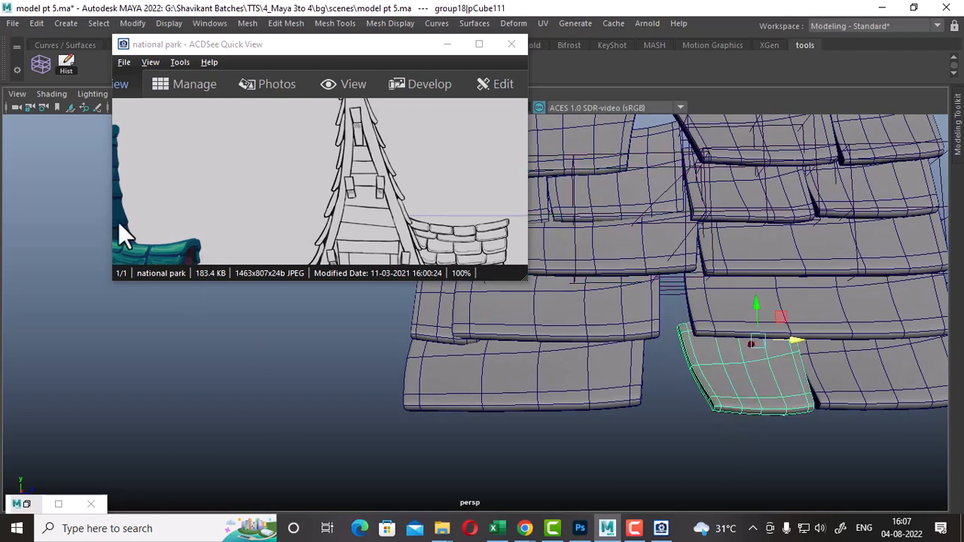
click(41, 63)
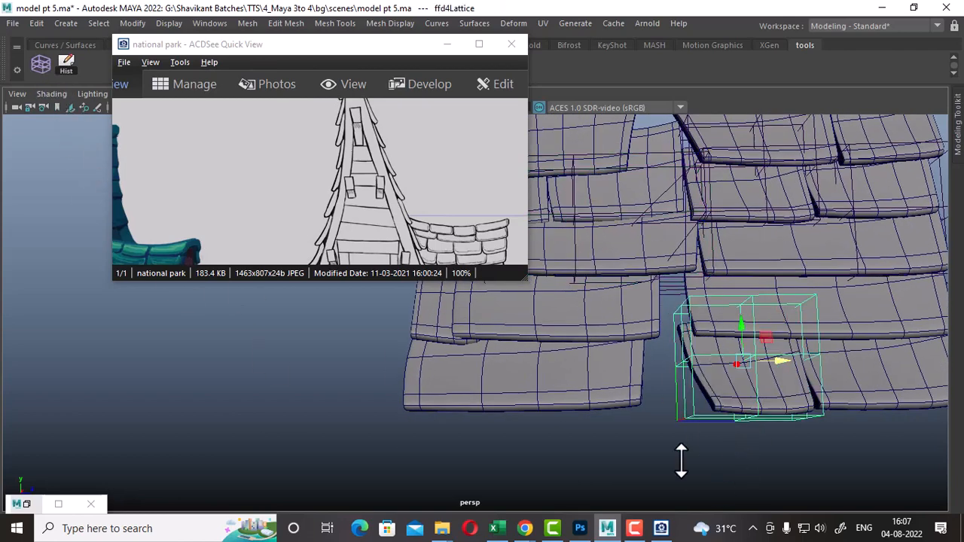
right_drag(682, 461, 671, 133)
drag(640, 270, 714, 471)
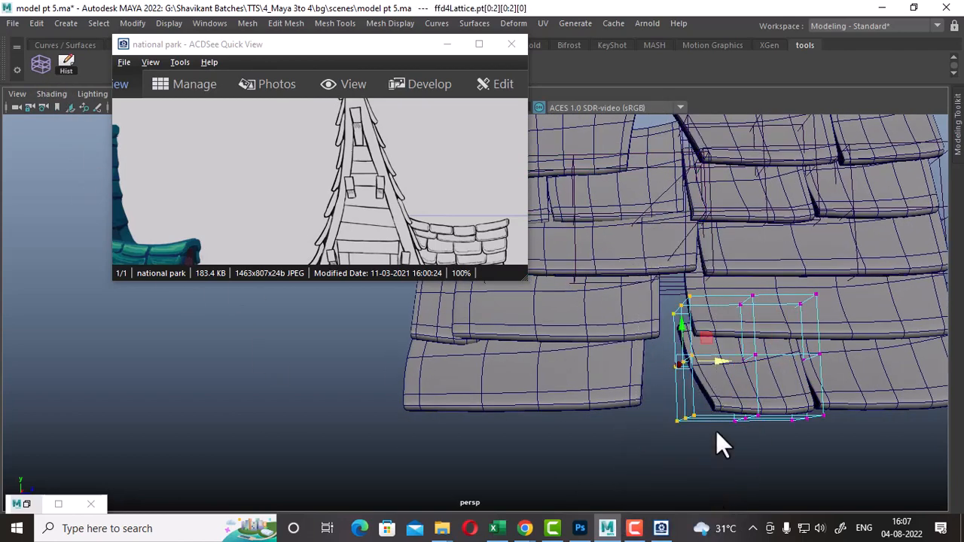
drag(727, 360, 679, 369)
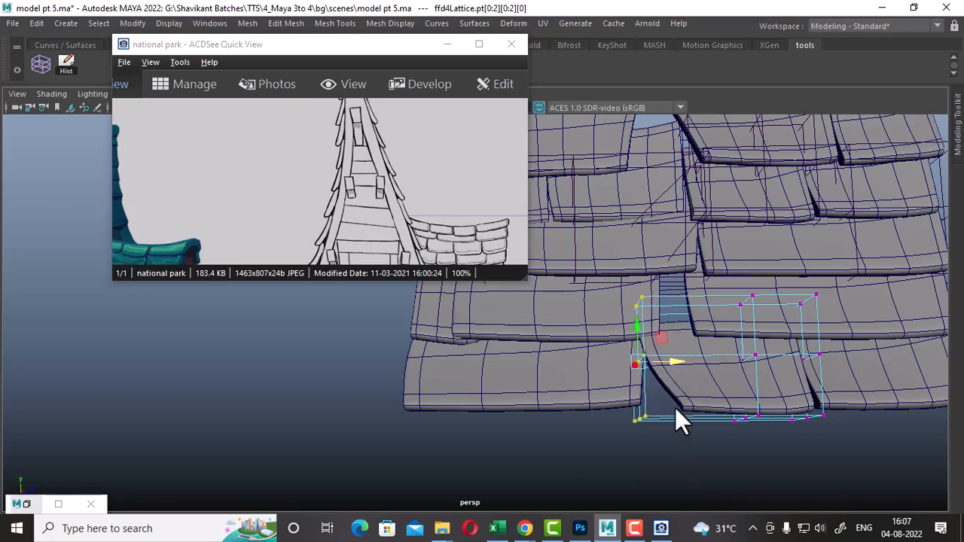
Step: Pull the lower gap-side lattice points of the bottom-row tile outward to straighten its slanted edge against the neighbouring tile
drag(672, 454, 592, 407)
middle_drag(671, 438, 606, 429)
drag(684, 257, 563, 480)
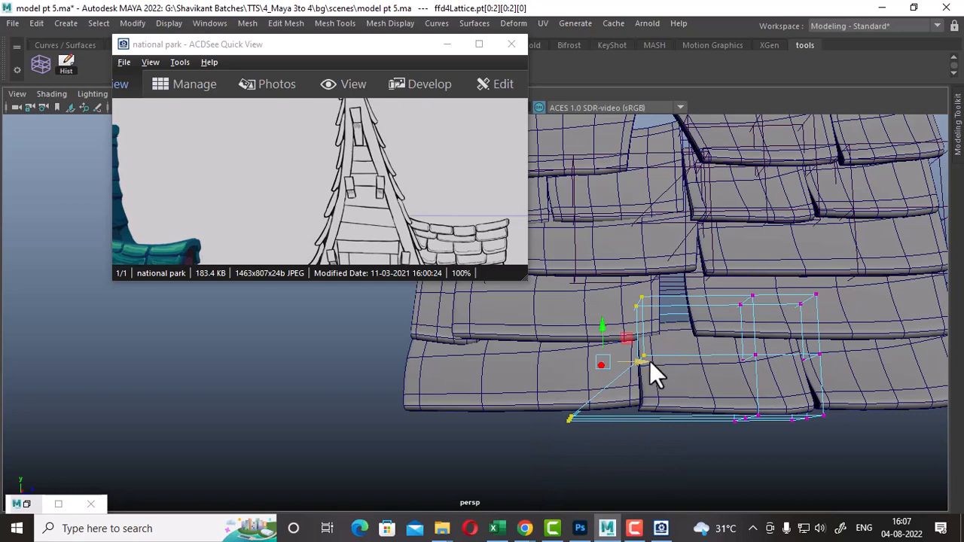
drag(649, 361, 751, 401)
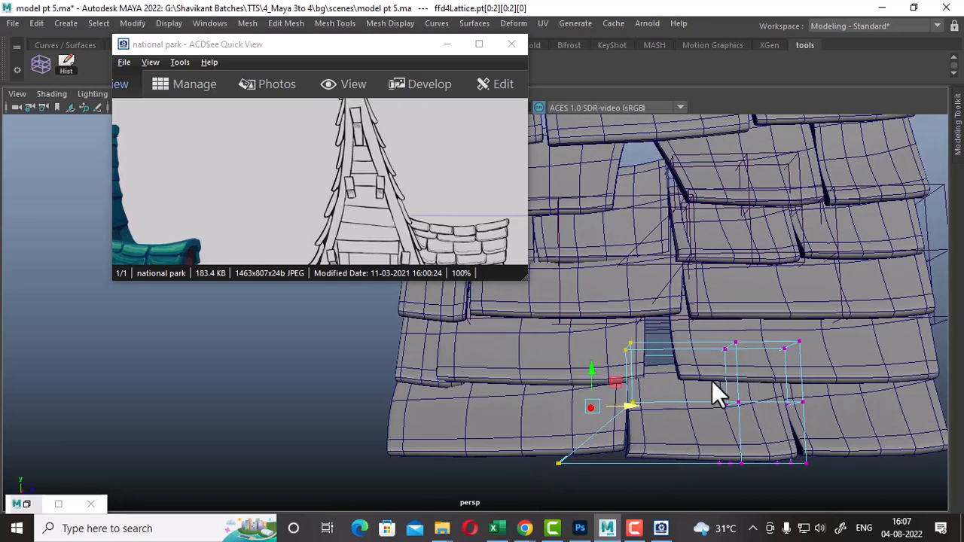
right_drag(562, 350, 682, 90)
Step: Add a lattice to the wide tile just above the bottom row and pull its gap-side points outward to extend it into the gap
click(839, 340)
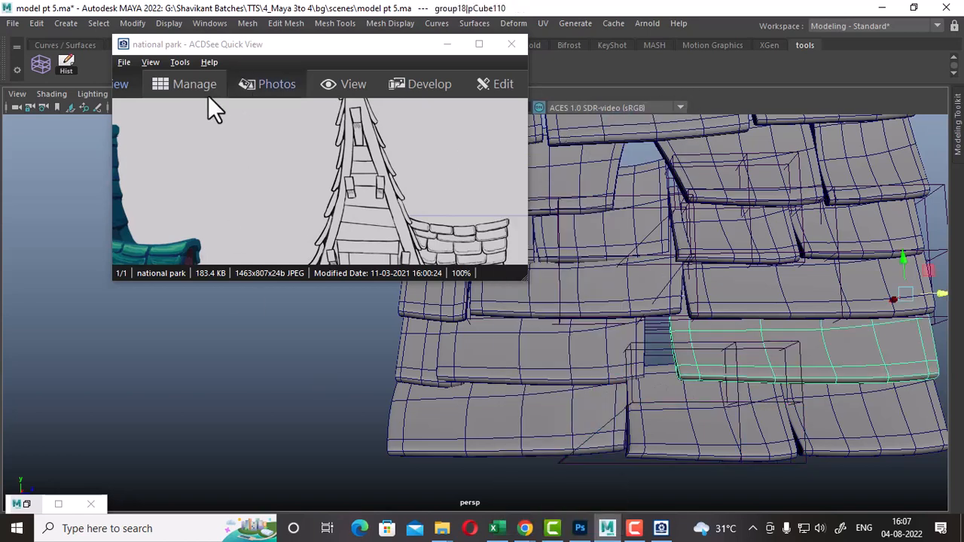
click(39, 64)
right_drag(262, 369, 232, 145)
drag(720, 380, 720, 380)
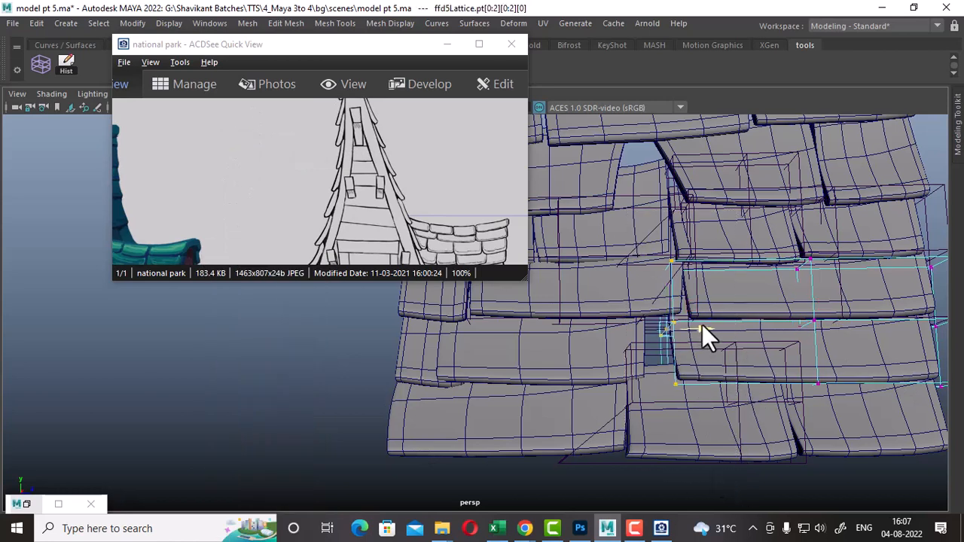
drag(703, 327, 676, 325)
drag(564, 345, 675, 391)
Step: Add a lattice to the slanted tile beside the uppermost gap and shift its gap-side points until the edge meets the neighbouring tile
alt+drag(684, 452, 804, 506)
click(644, 287)
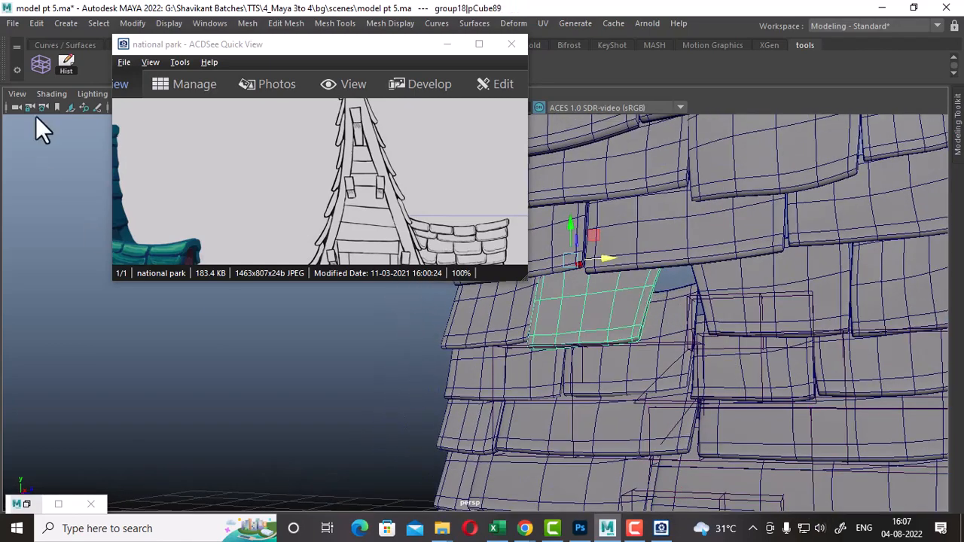
click(40, 64)
right_drag(272, 181, 234, 108)
drag(724, 188, 714, 381)
drag(765, 327, 717, 388)
drag(792, 352, 822, 349)
drag(812, 268, 726, 324)
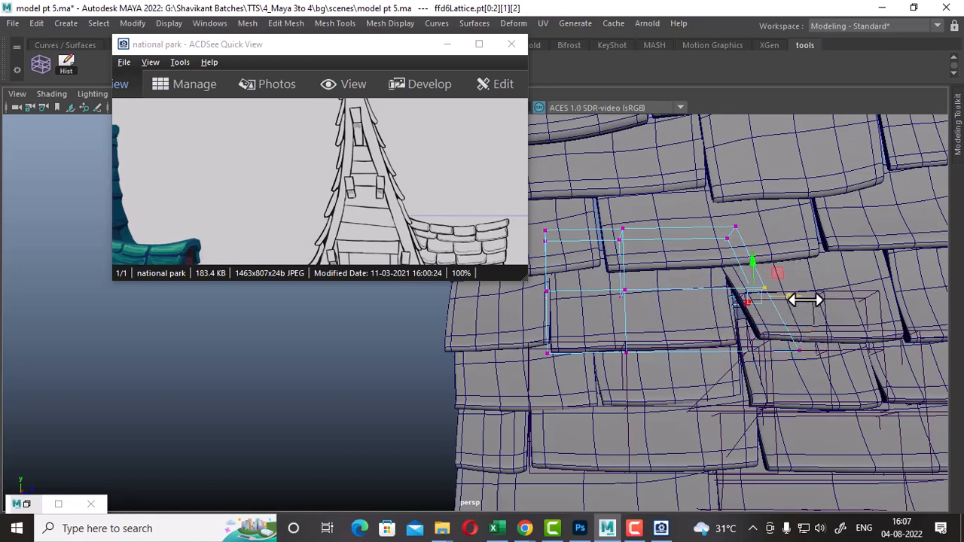
drag(801, 299, 803, 299)
drag(795, 207, 690, 272)
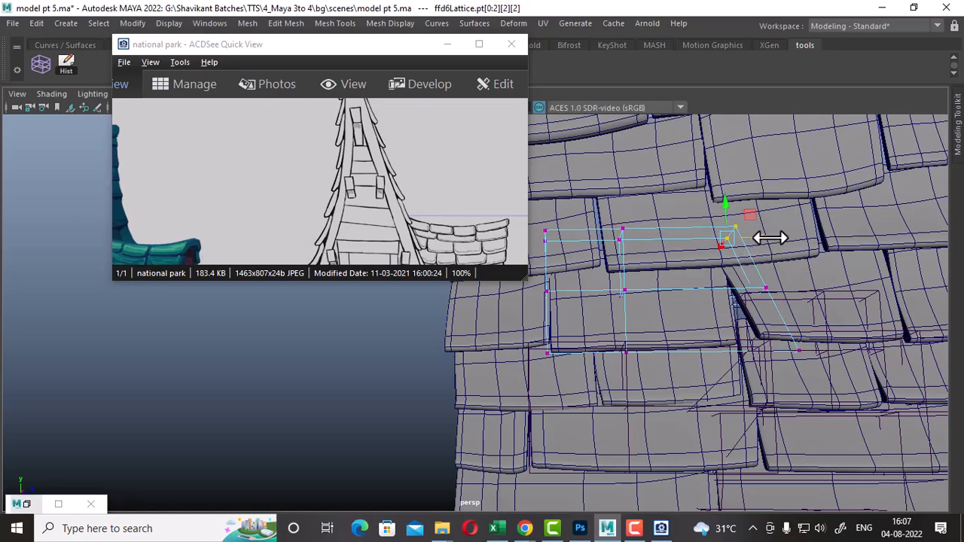
drag(771, 236, 759, 238)
Step: Add a lattice to the tile on the opposite side of the uppermost gap and pull its lower gap-side points toward the neighbour
alt+drag(769, 274, 828, 299)
click(836, 260)
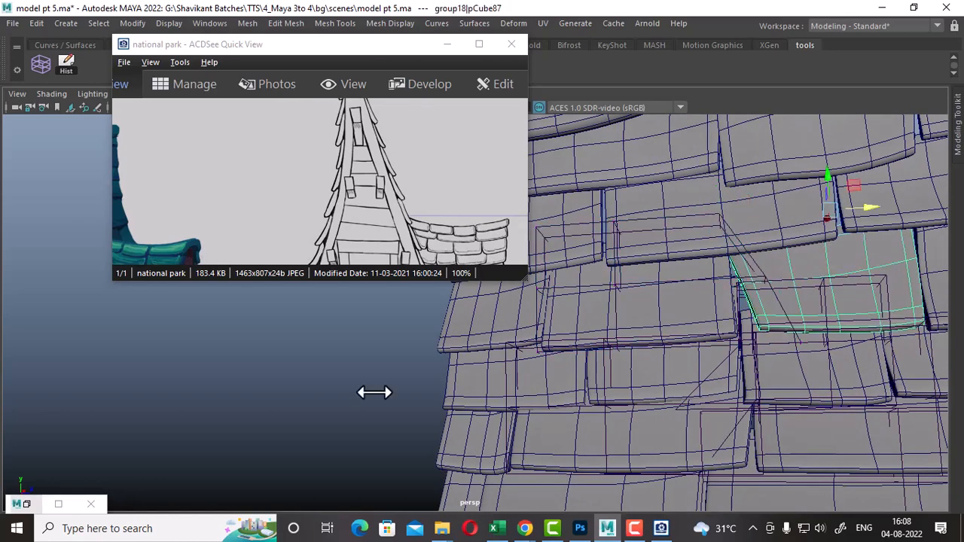
click(43, 66)
right_drag(760, 138, 814, 113)
right_drag(201, 179, 169, 142)
drag(699, 243, 764, 282)
drag(774, 322, 719, 365)
drag(768, 346, 738, 355)
Step: Select the roof tiles together with their lattices and delete their construction history
scroll(754, 392, down, 10)
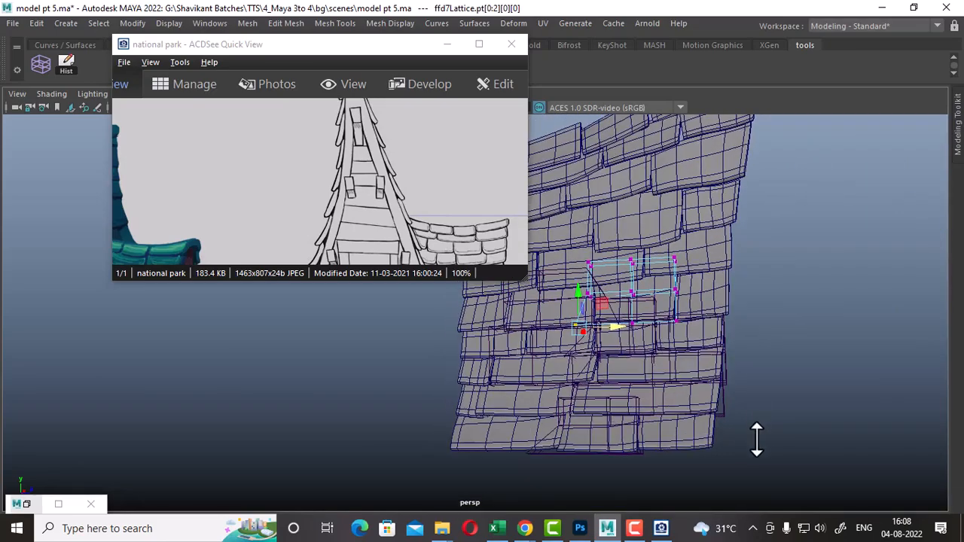
right_drag(631, 371, 754, 256)
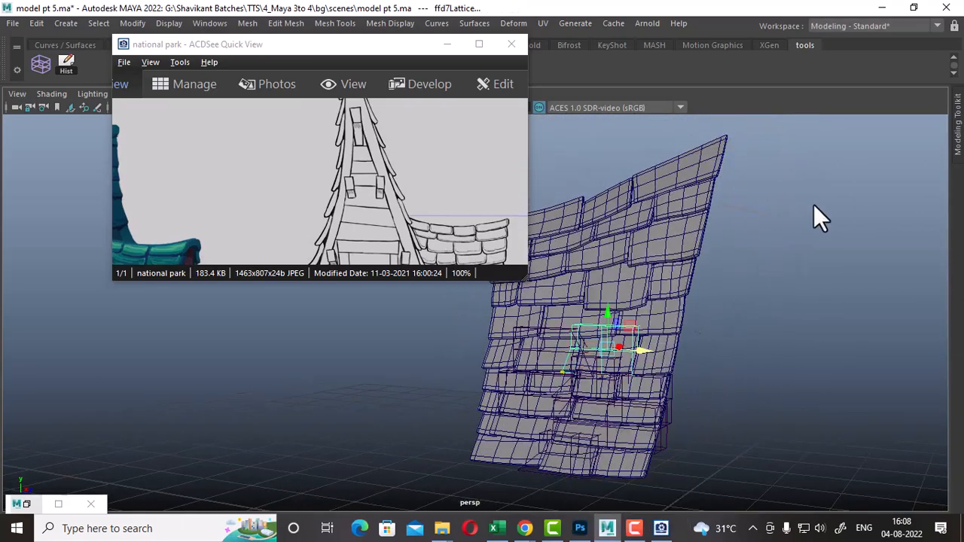
click(840, 208)
drag(852, 210, 458, 517)
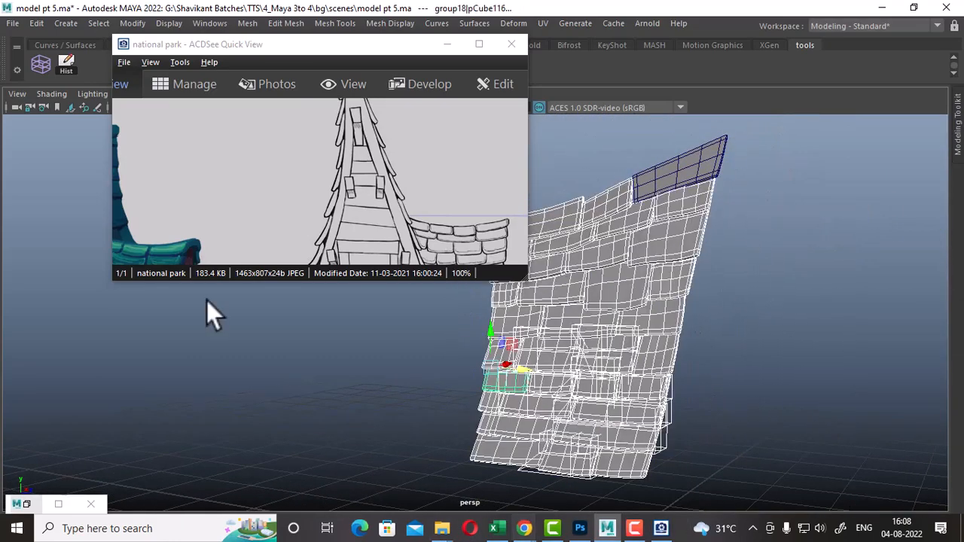
click(66, 65)
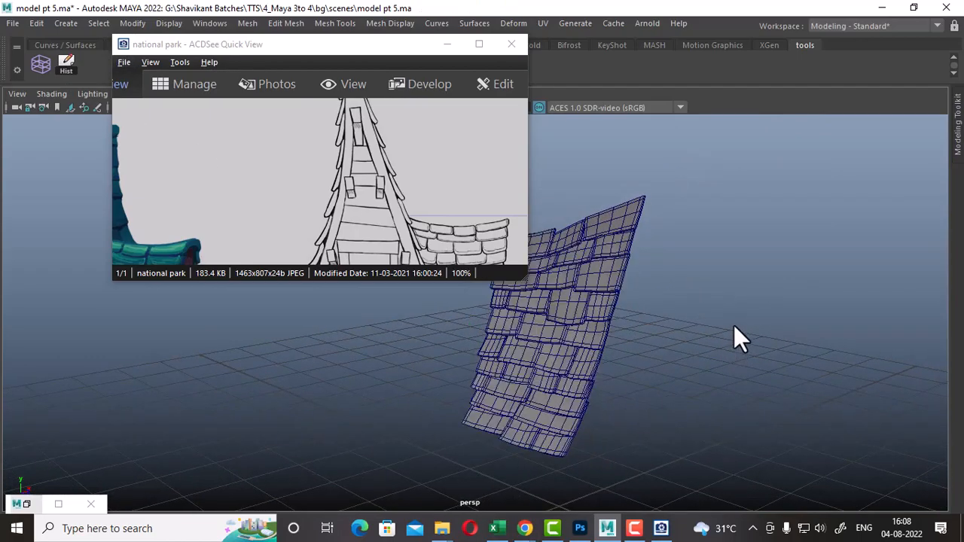
Step: Leave isolation to bring back the whole scene and select all parts of the kiosk model
key(ctrl+1)
alt+right_drag(716, 338, 551, 290)
alt+drag(550, 290, 618, 324)
alt+right_drag(618, 324, 680, 401)
alt+drag(682, 402, 600, 180)
drag(778, 484, 780, 483)
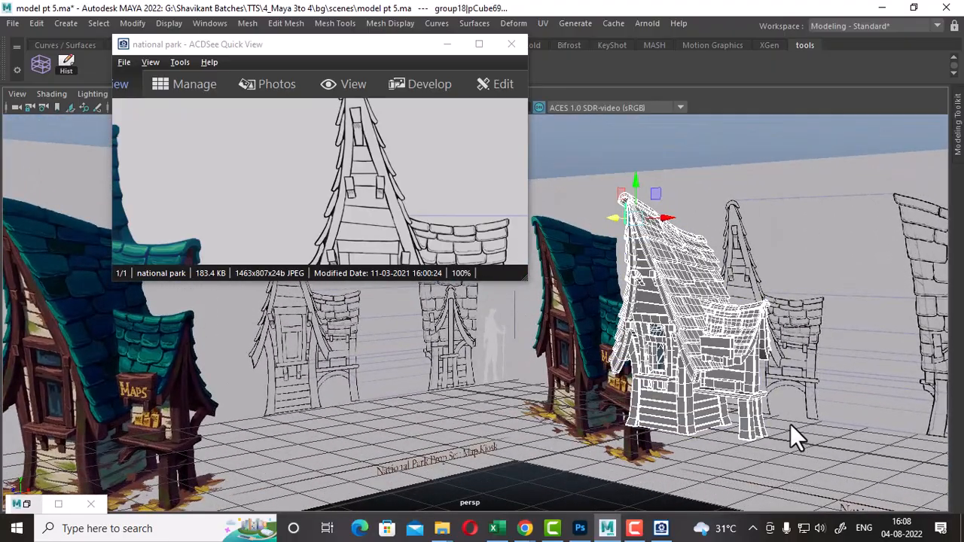
Step: Isolate the selected kiosk model to examine its completed roof and return to the full scene
key(ctrl+1)
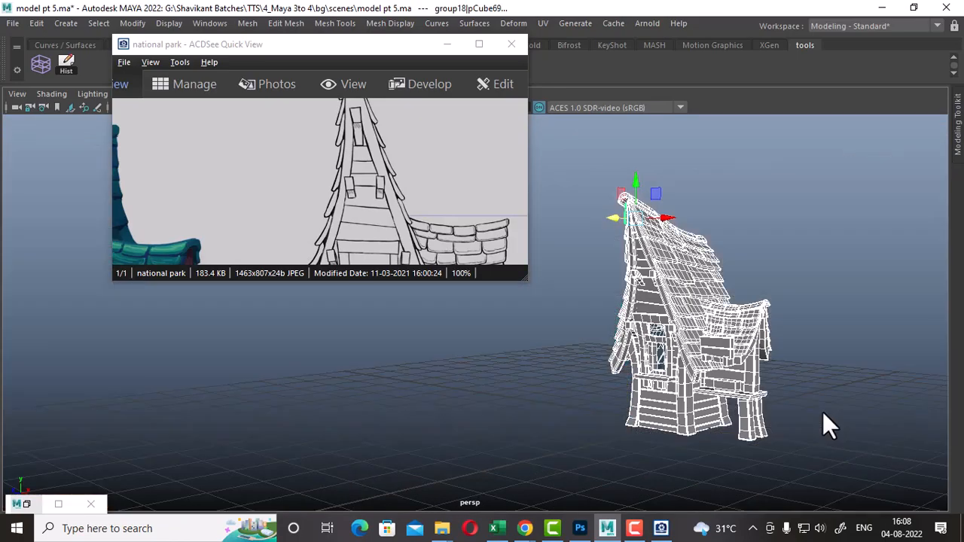
alt+drag(823, 411, 805, 422)
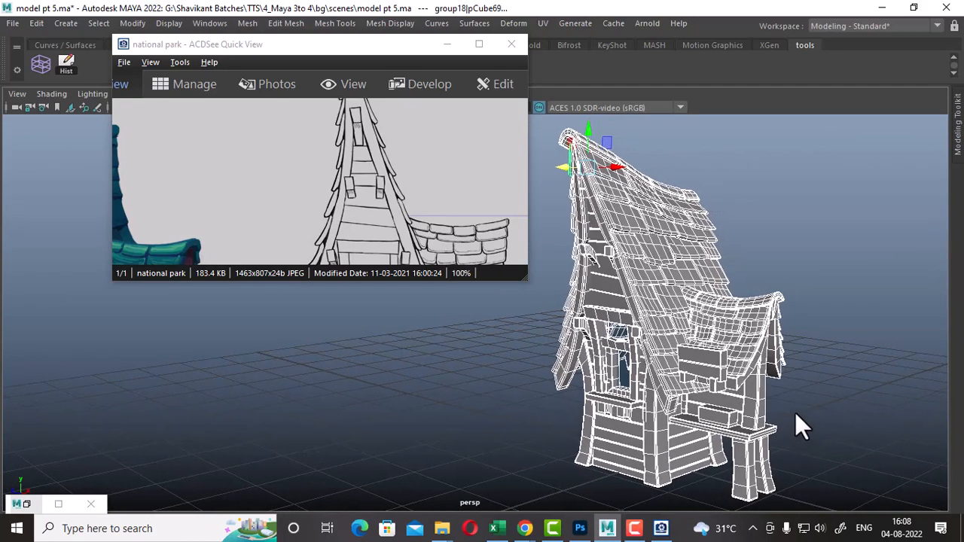
key(ctrl+1)
click(168, 23)
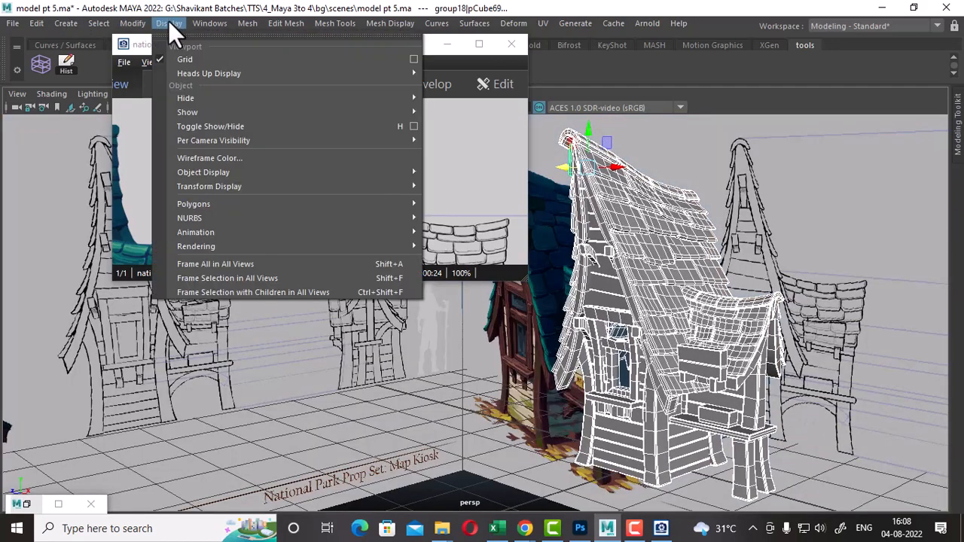
mouse_move(302, 112)
click(538, 169)
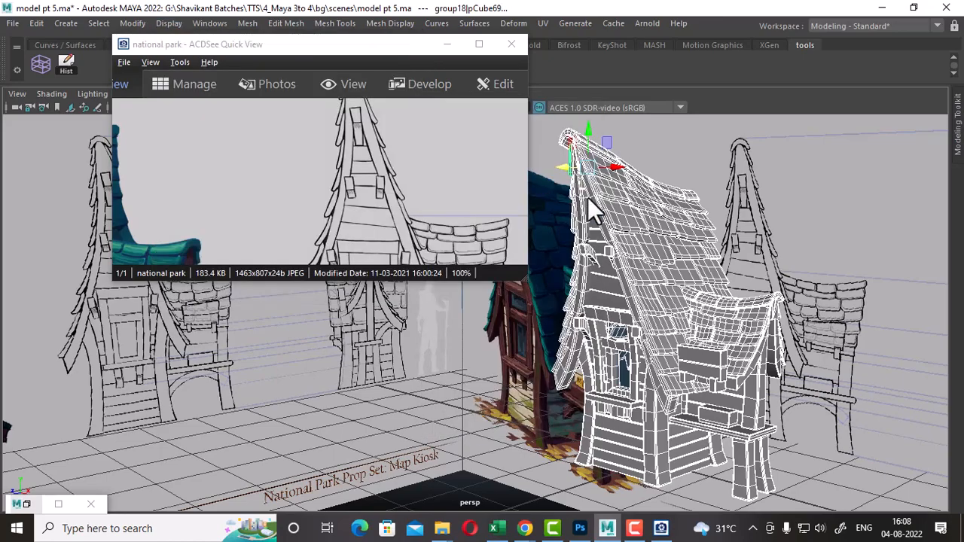
alt+drag(814, 315, 828, 315)
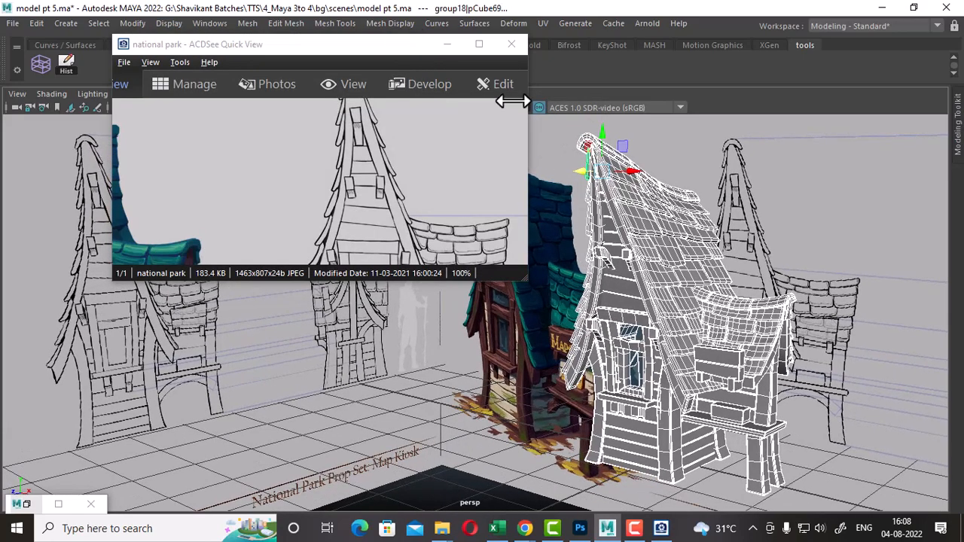
Step: Minimize the reference image window and group all the selected kiosk parts
click(450, 44)
alt+right_drag(796, 324, 703, 328)
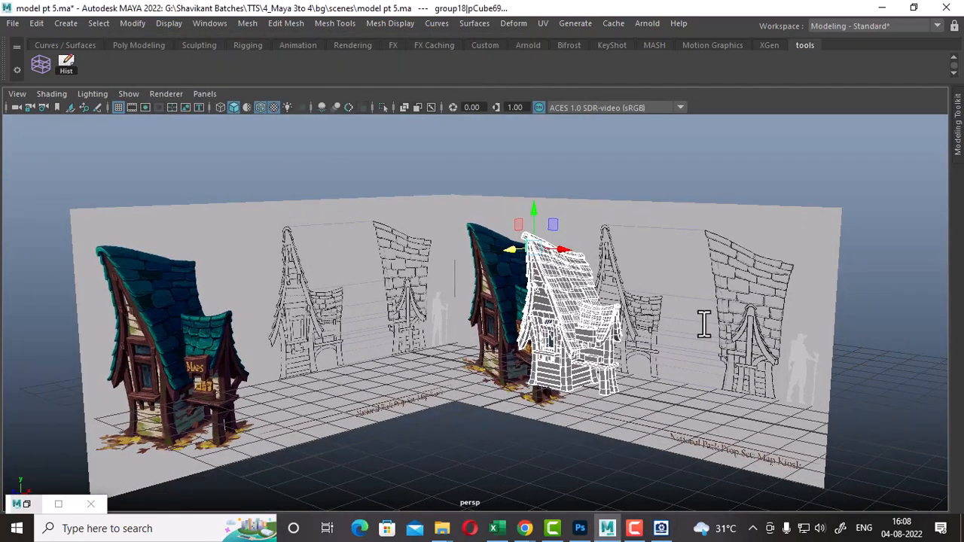
key(ctrl+g)
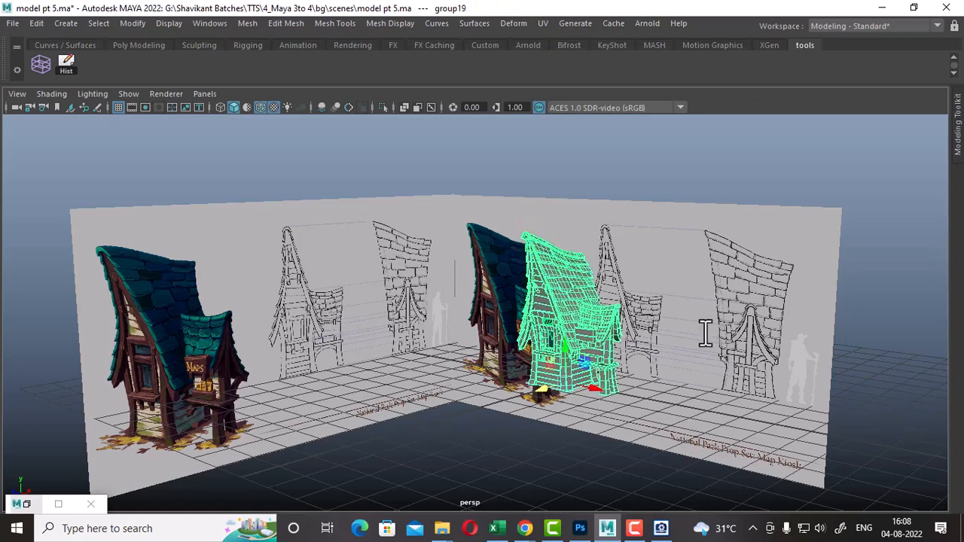
Step: Duplicate the kiosk group and move the copy about 5 units along X in the front view, onto the side-elevation drawing
key(space)
alt+right_drag(404, 432, 363, 439)
alt+middle_drag(374, 456, 290, 425)
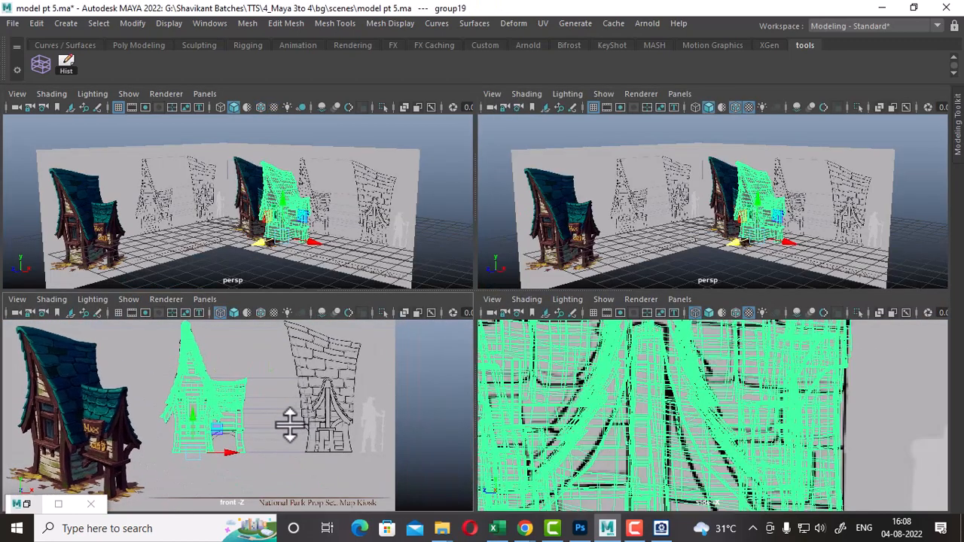
alt+right_drag(290, 425, 320, 450)
key(ctrl+d)
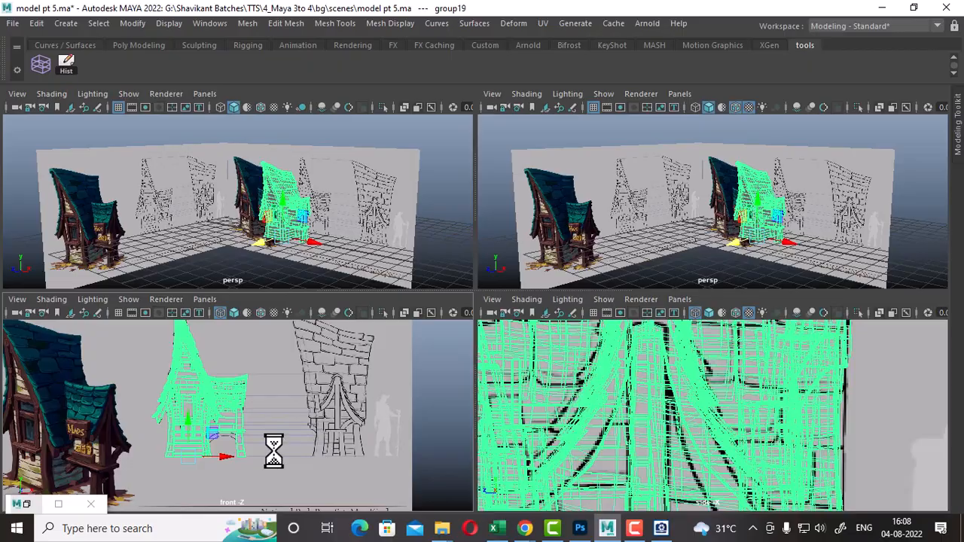
drag(226, 458, 317, 458)
Step: Rotate the duplicated kiosk around its vertical axis and set its Rotate Y to exactly -90
key(e)
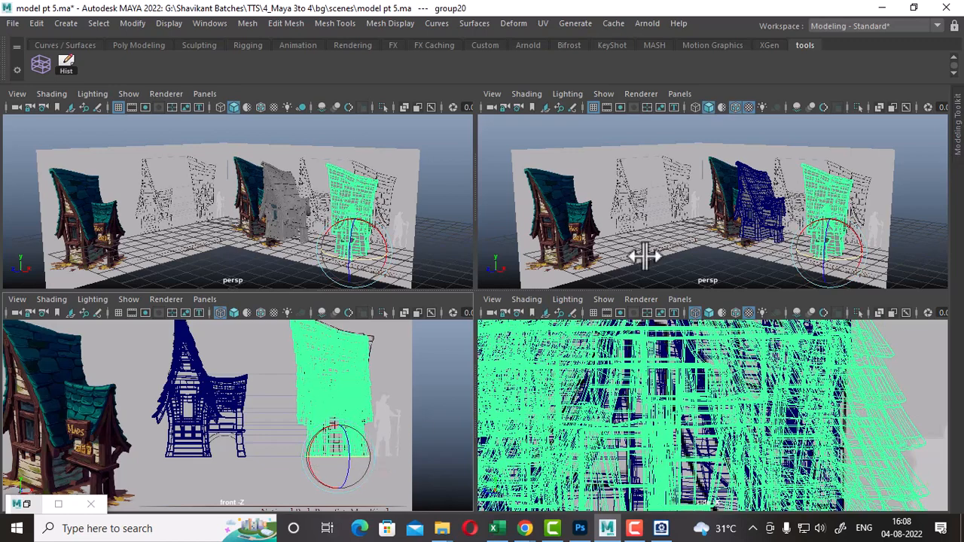
key(space)
drag(741, 344, 900, 340)
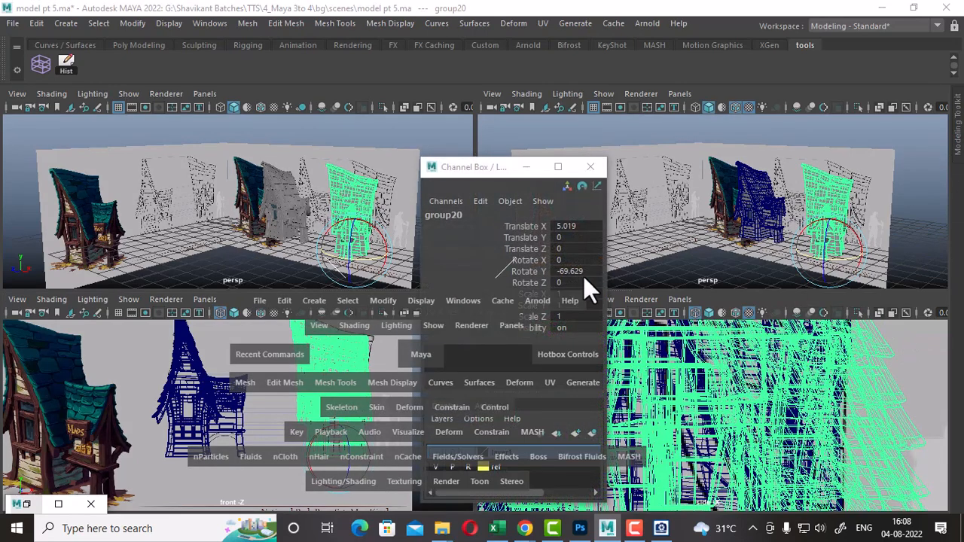
click(489, 171)
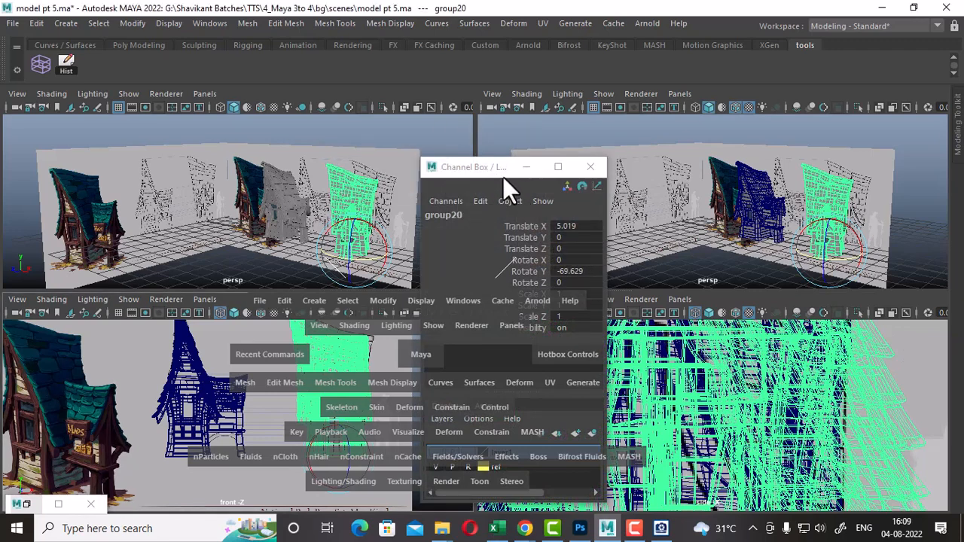
key(w)
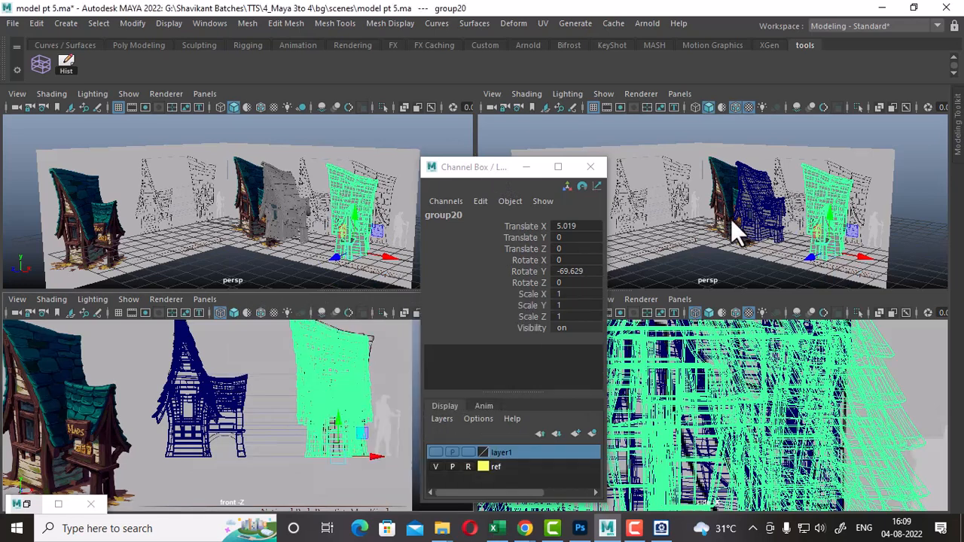
double_click(586, 272)
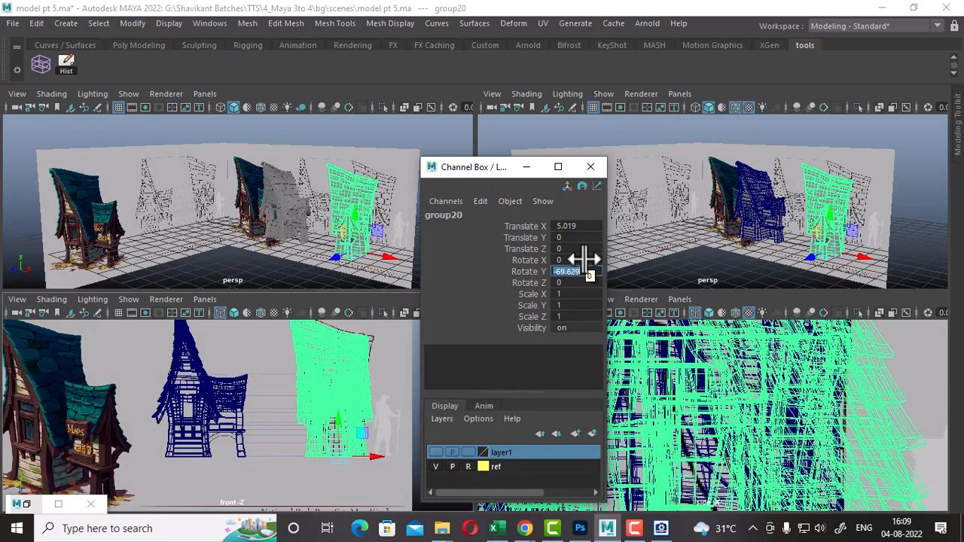
text(-90)
key(Return)
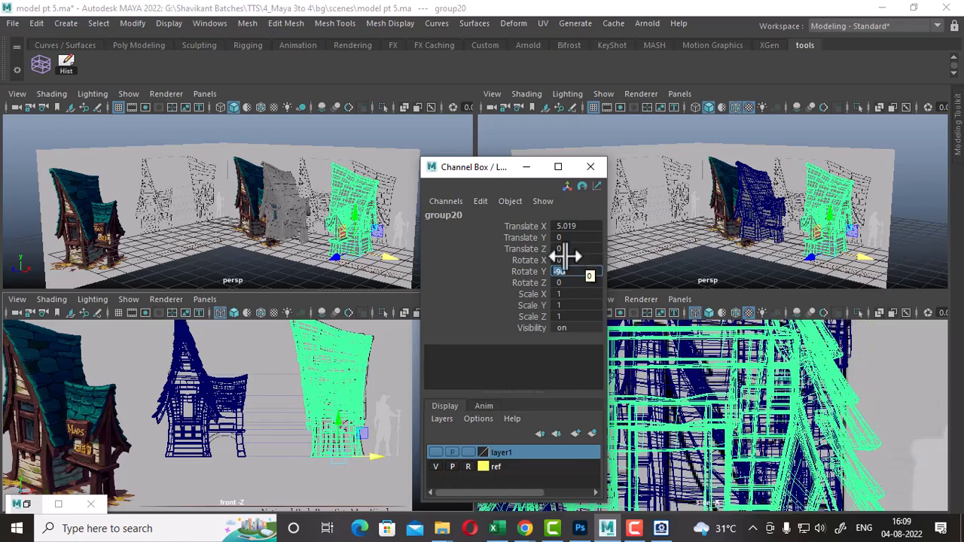
click(590, 167)
Step: Hide the ref layer and select both kiosk models in the perspective view
alt+drag(772, 181, 914, 247)
key(space)
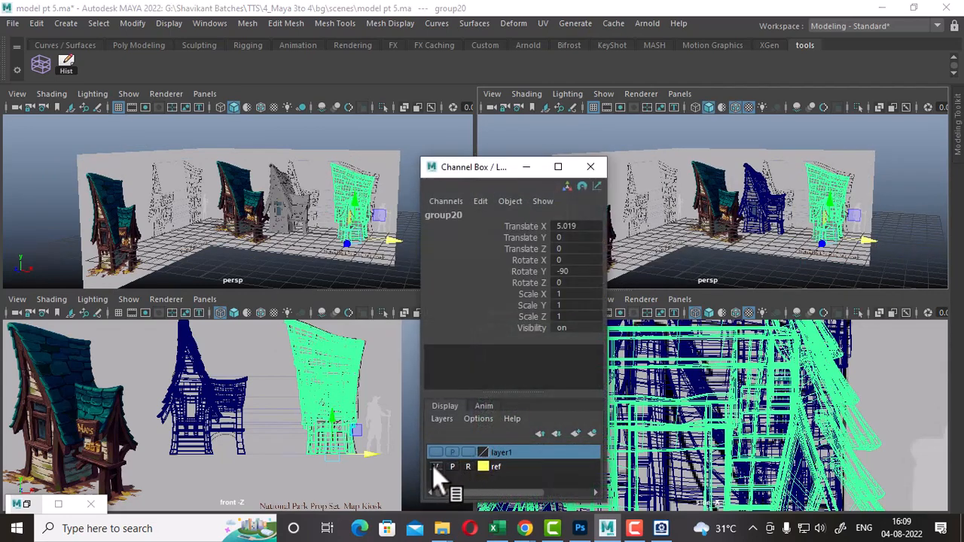
click(436, 466)
click(597, 163)
click(884, 167)
drag(880, 149, 671, 278)
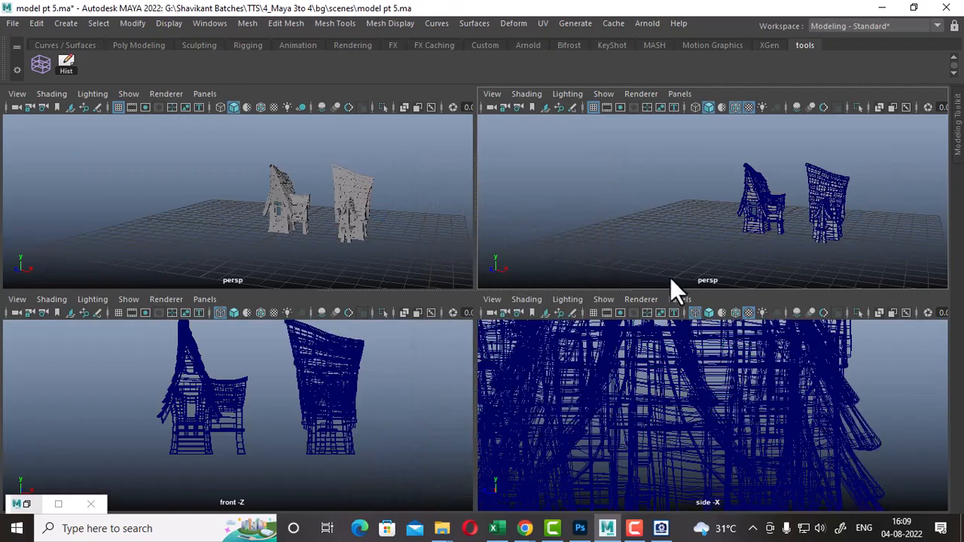
Step: Enlarge the perspective view, turn on its resolution gate and frame both kiosks inside it
key(space)
scroll(689, 379, up, 2)
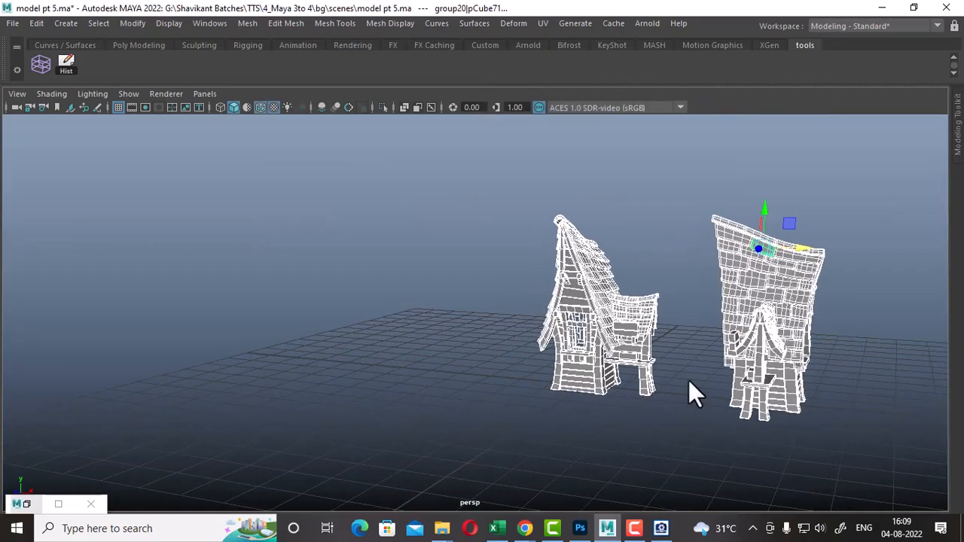
click(144, 107)
alt+drag(668, 279, 709, 351)
Step: Return to the four-view layout and make the ref layer visible again
key(space)
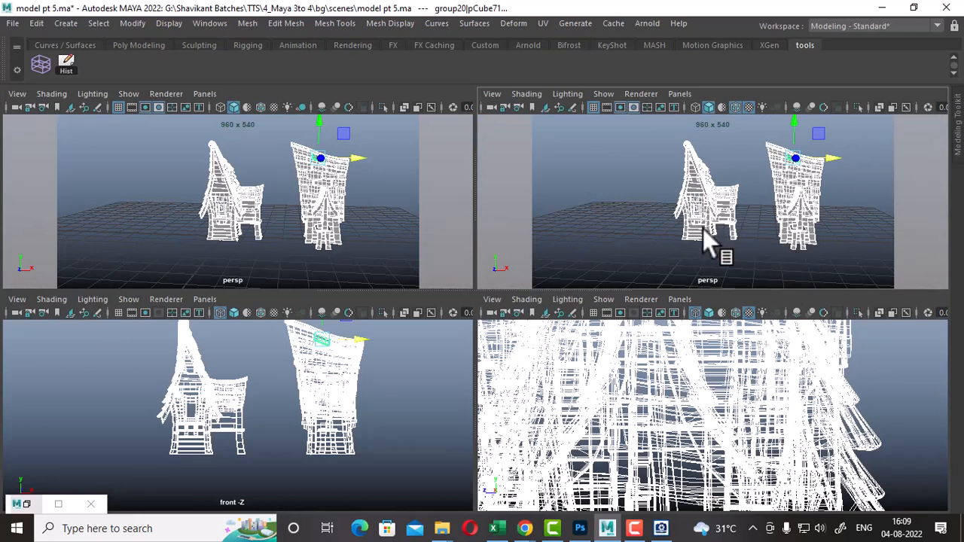
key(space)
drag(849, 244, 889, 241)
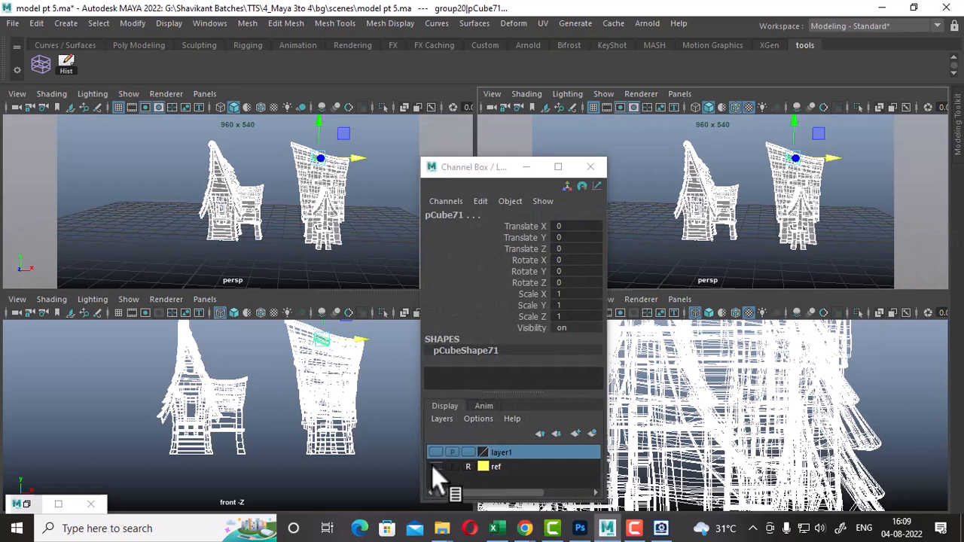
click(436, 466)
click(590, 166)
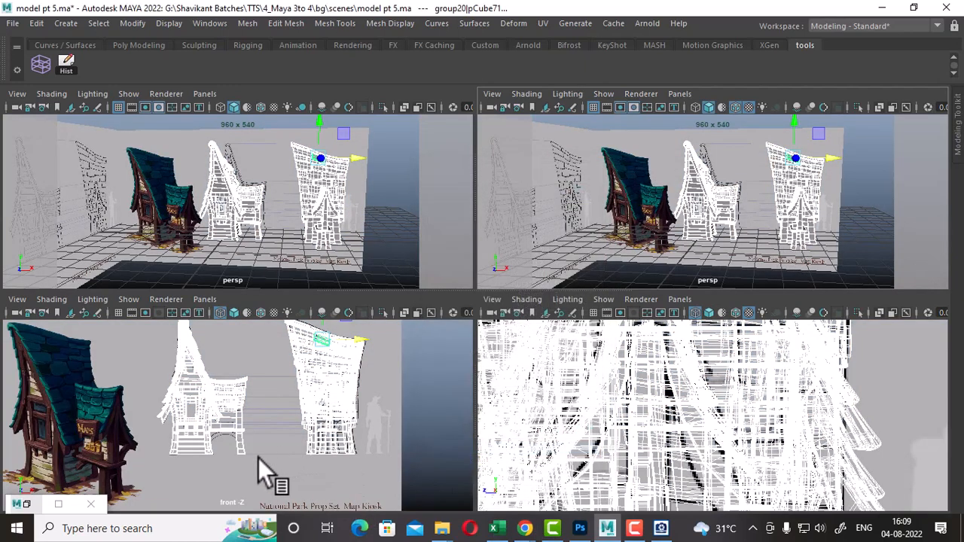
Step: Duplicate the original front-facing kiosk group and move the copy along X over the coloured kiosk artwork
alt+drag(774, 224, 813, 219)
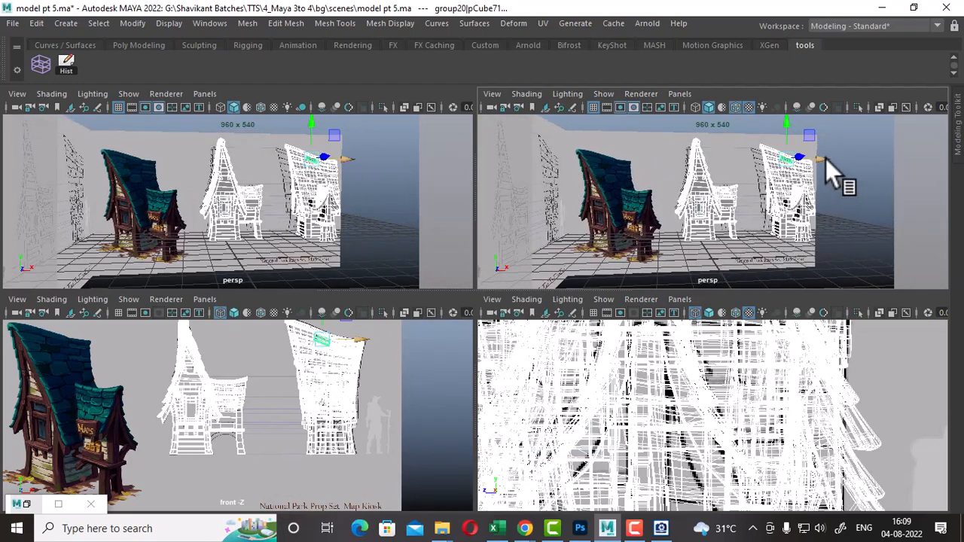
click(713, 235)
key(Up)
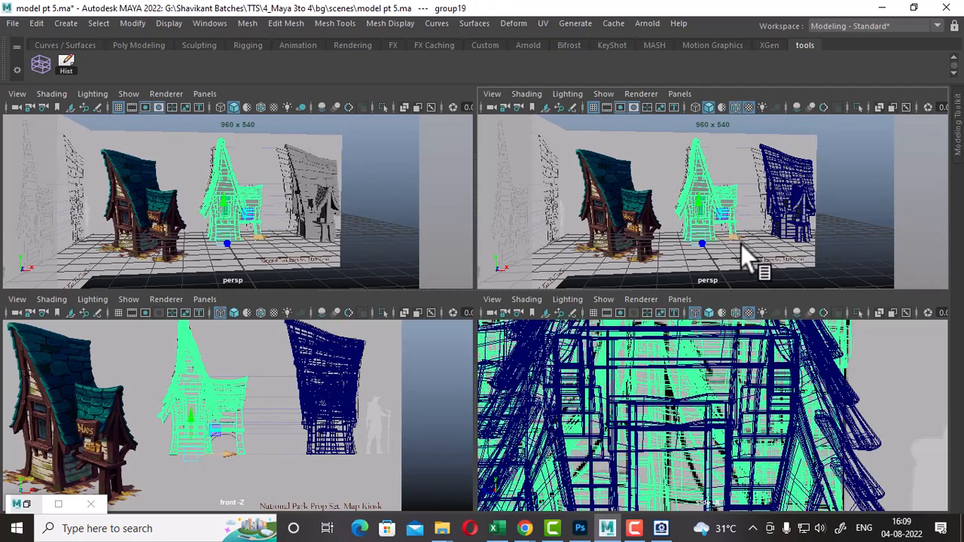
key(ctrl+d)
drag(729, 235, 659, 252)
alt+middle_drag(108, 443, 242, 422)
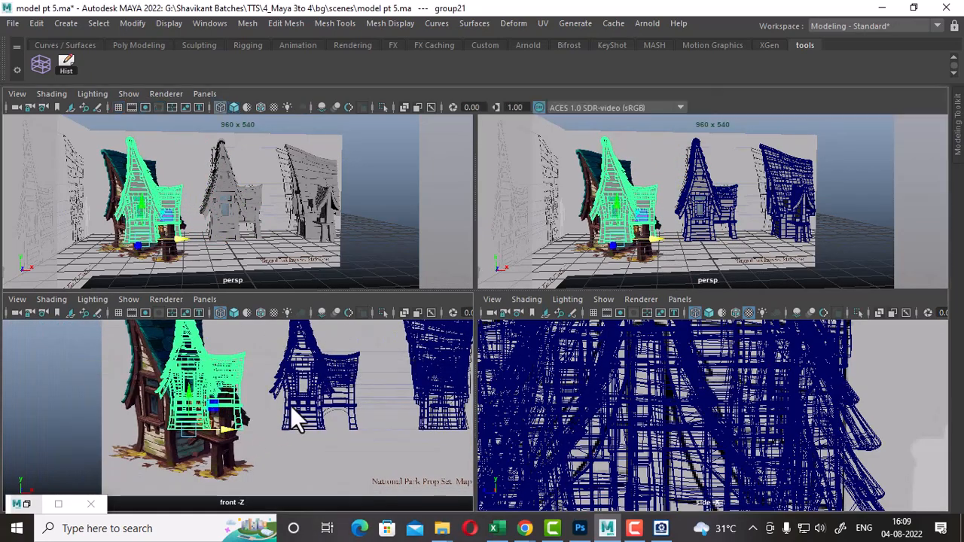
Step: Scale the kiosk copy uniformly to about 1.307 and lower it in the front view onto the base of the coloured artwork
key(space)
key(r)
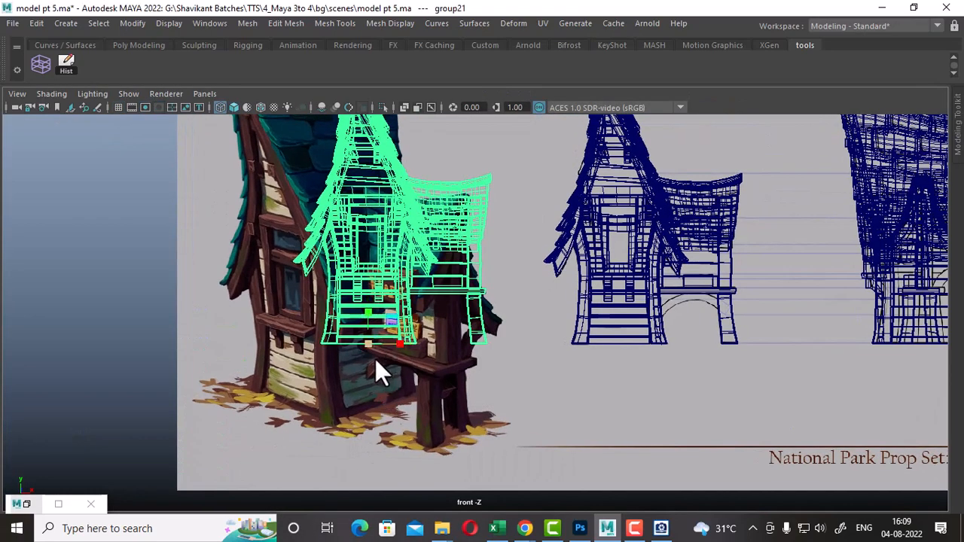
drag(378, 368, 463, 305)
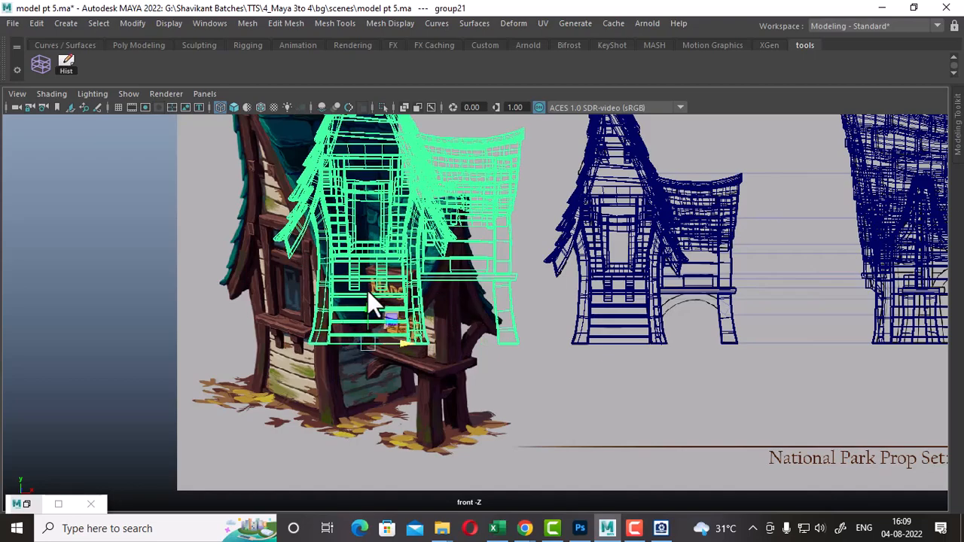
drag(367, 303, 362, 381)
scroll(368, 375, down, 5)
alt+middle_drag(377, 323, 384, 341)
Step: Rotate the kiosk copy to about 14.5, -45.6 and -11.6 degrees in X, Y and Z to match the coloured artwork's angle
mouse_move(423, 415)
mouse_down()
mouse_move(398, 415)
mouse_move(445, 418)
mouse_move(415, 405)
mouse_up()
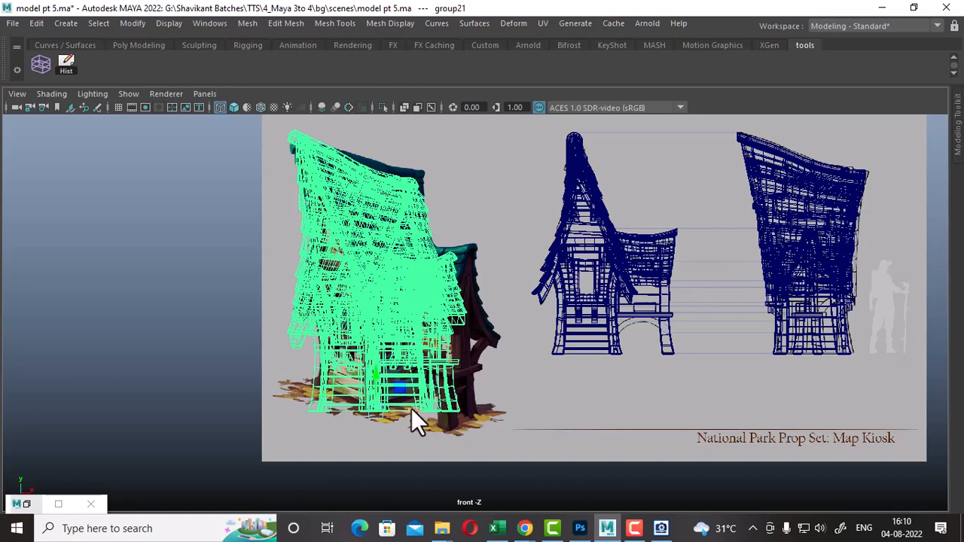
key(e)
mouse_move(394, 391)
mouse_down()
mouse_move(360, 395)
mouse_move(380, 368)
mouse_move(384, 397)
mouse_move(383, 376)
mouse_move(397, 395)
mouse_up()
key(w)
key(w)
key(e)
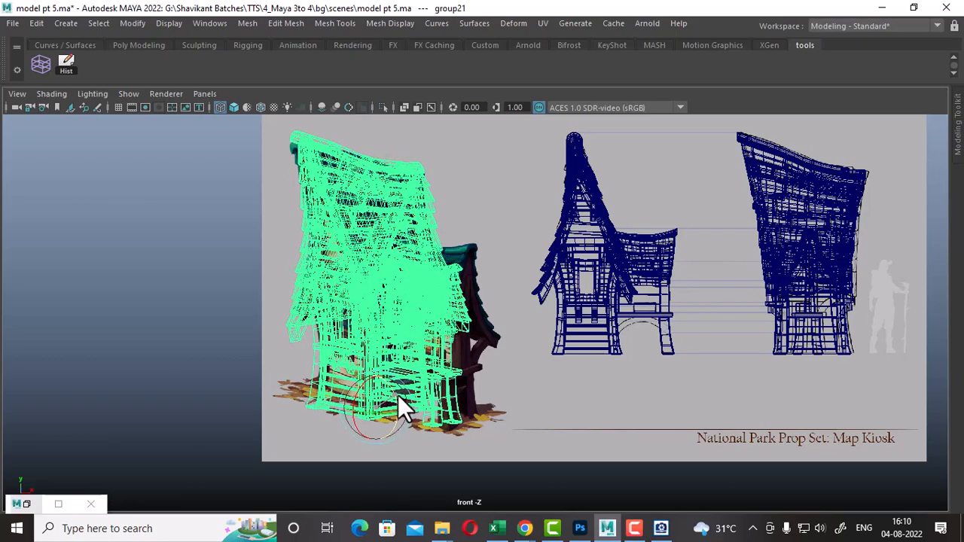
Step: Hide the ref layer and frame all three kiosks within the resolution gate of the enlarged perspective view
key(space)
key(space)
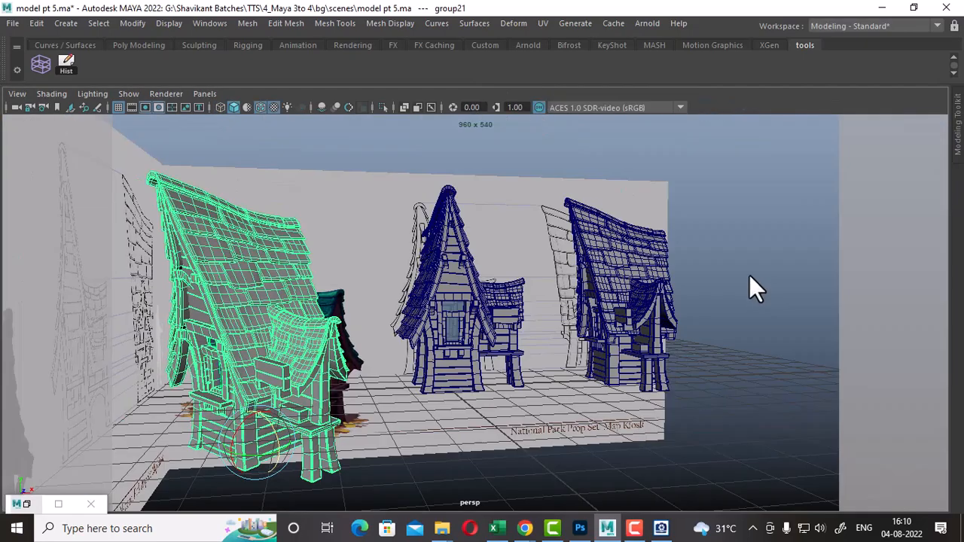
alt+drag(749, 275, 691, 340)
key(space)
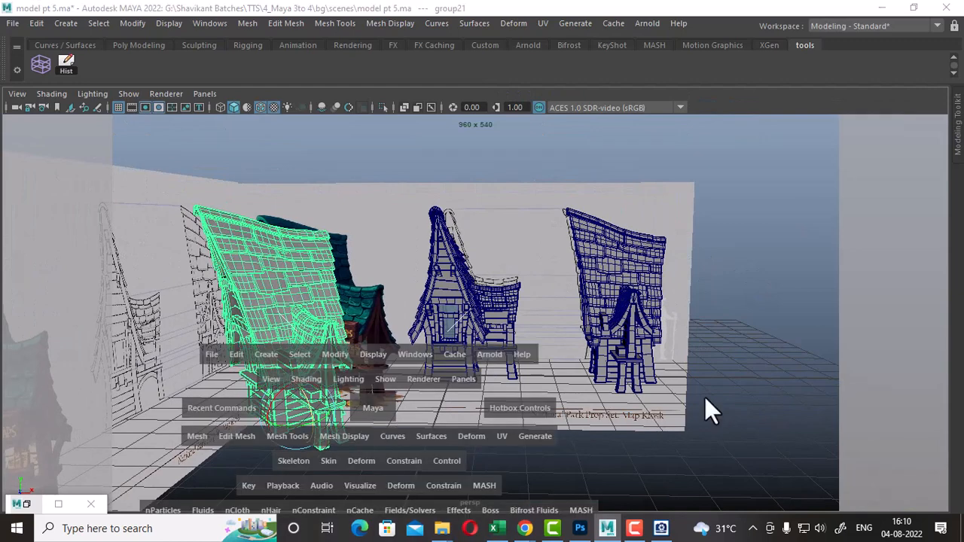
drag(706, 397, 822, 391)
click(436, 467)
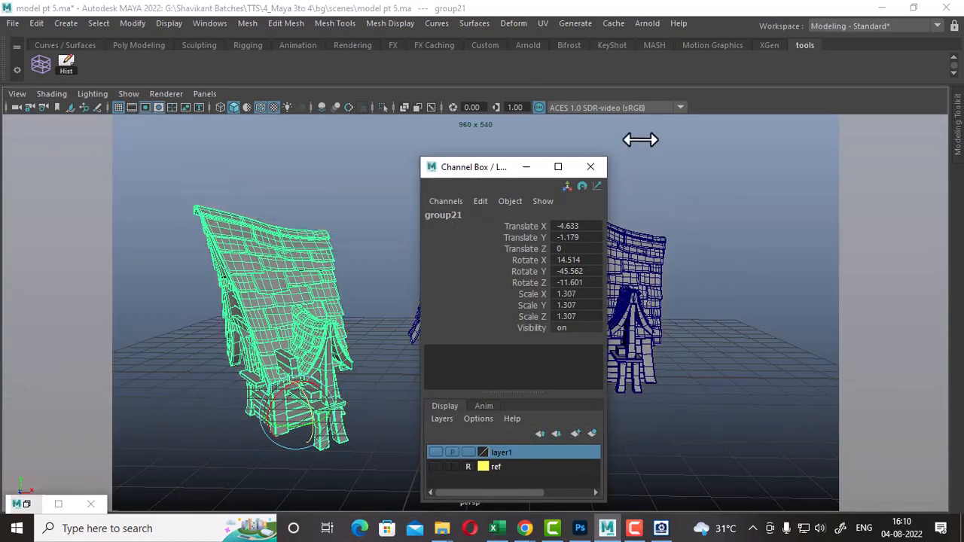
click(591, 167)
alt+drag(595, 175, 720, 382)
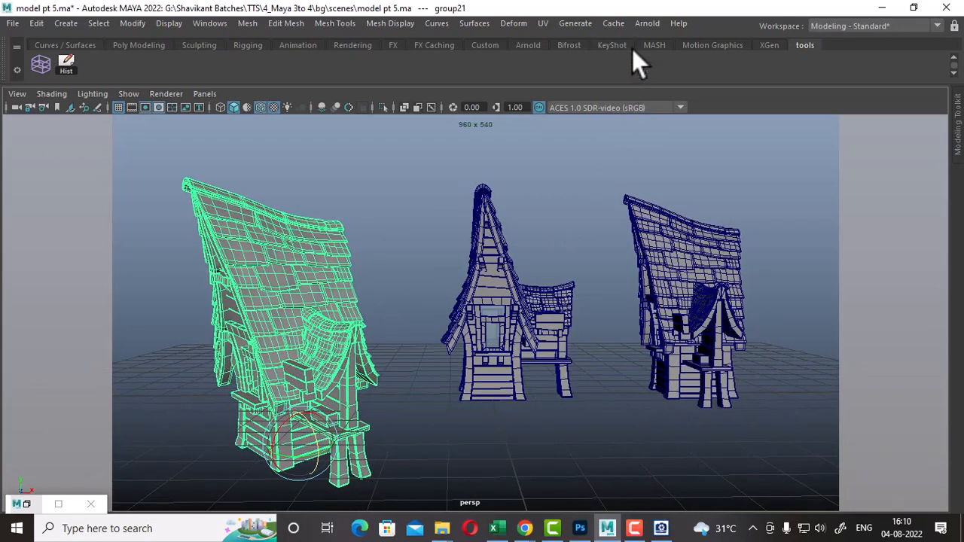
Step: Add an Arnold Skydome Light to the scene and render the perspective view of the three kiosks
click(646, 24)
mouse_move(756, 96)
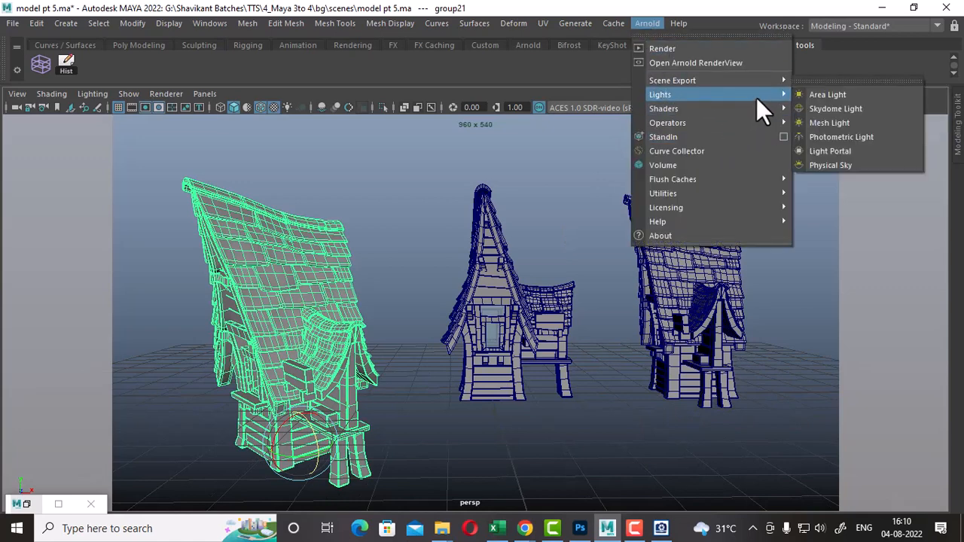
click(848, 108)
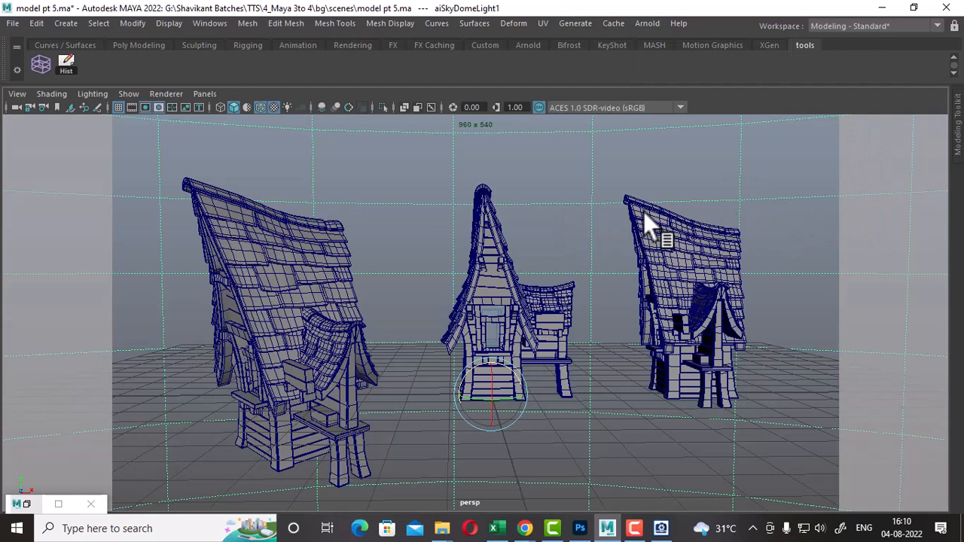
key(space)
drag(782, 235, 840, 216)
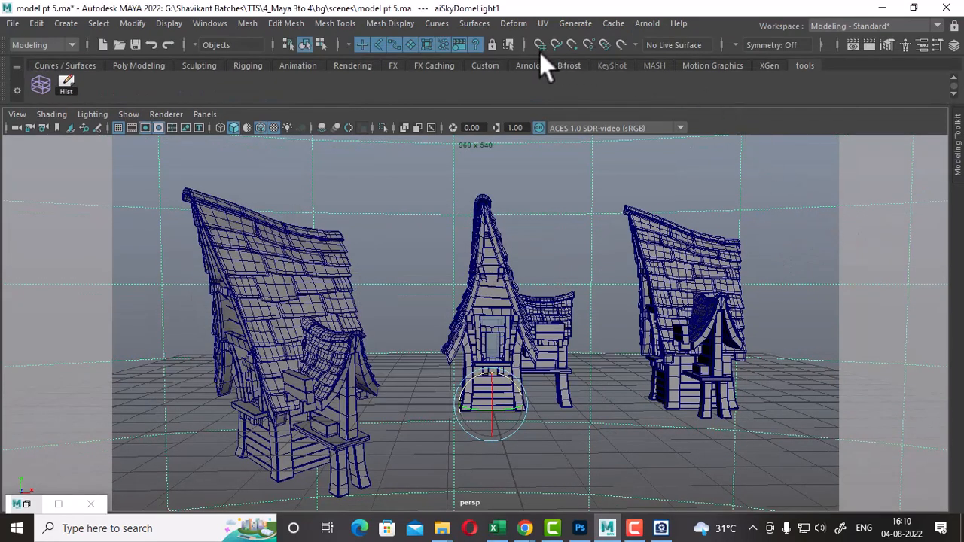
click(871, 44)
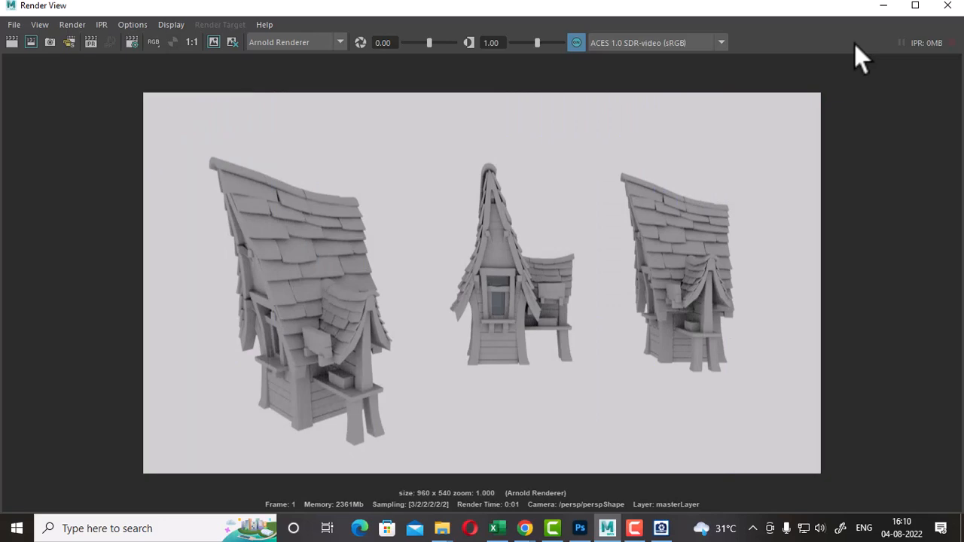
click(886, 7)
Step: Select the enlarged kiosk's whole group, rotate it so its window side faces the camera more, and render the perspective view again
click(296, 467)
key(Up)
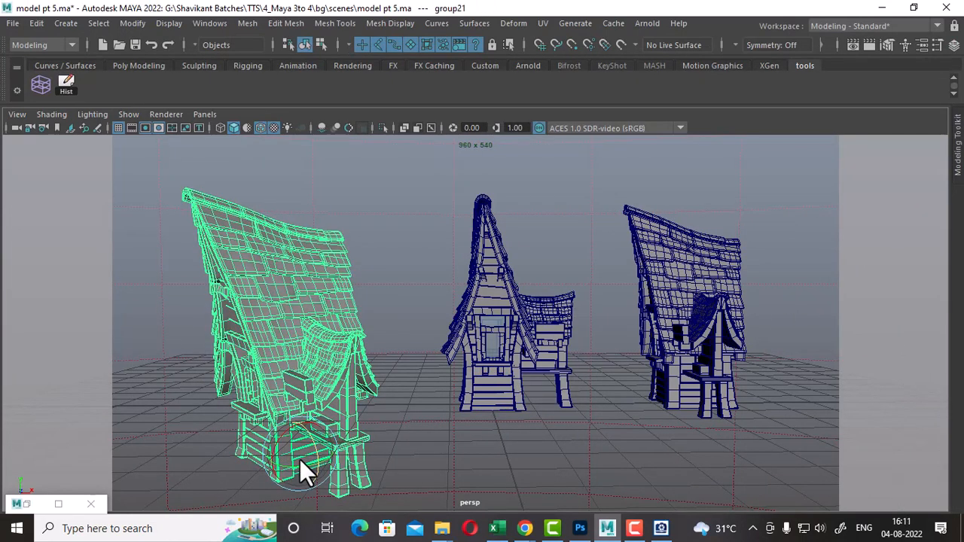
drag(291, 469, 316, 467)
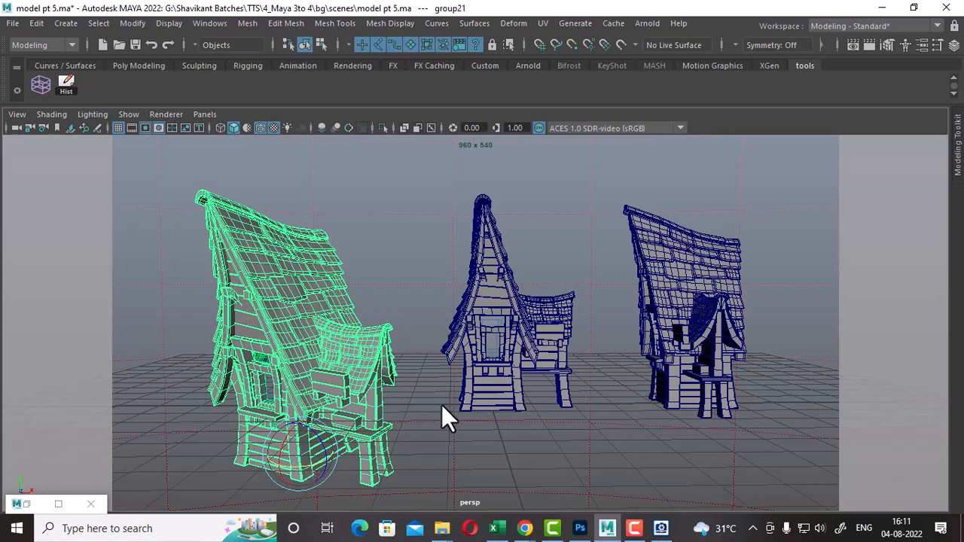
alt+drag(442, 405, 481, 384)
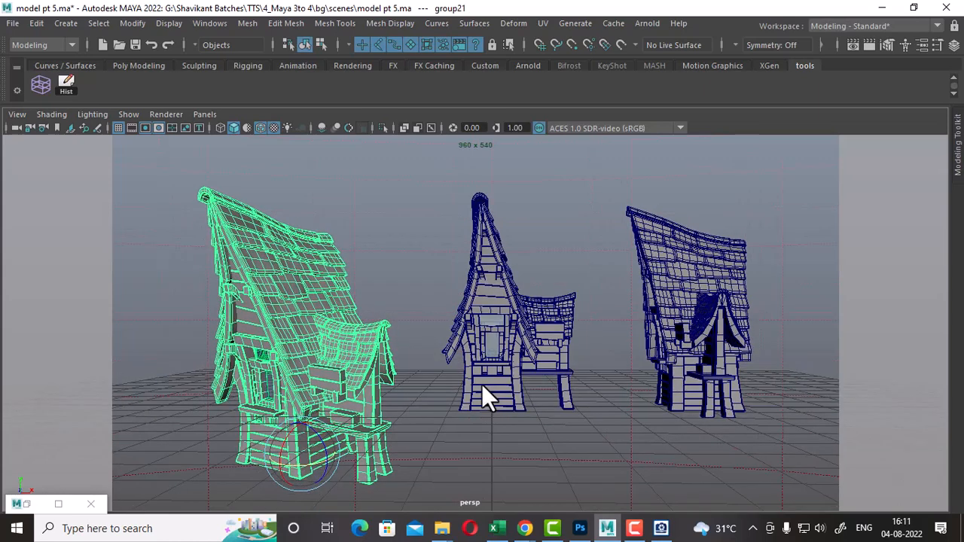
click(868, 44)
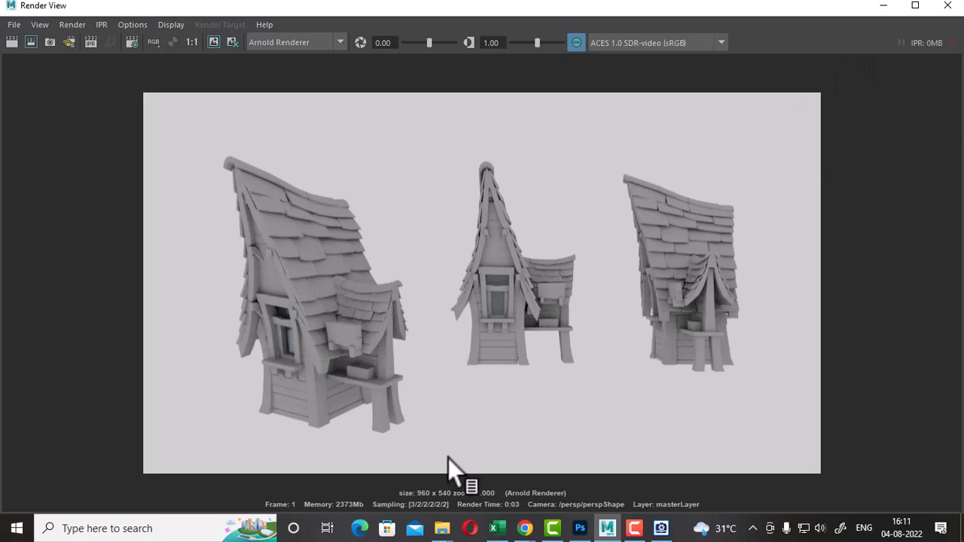
click(641, 536)
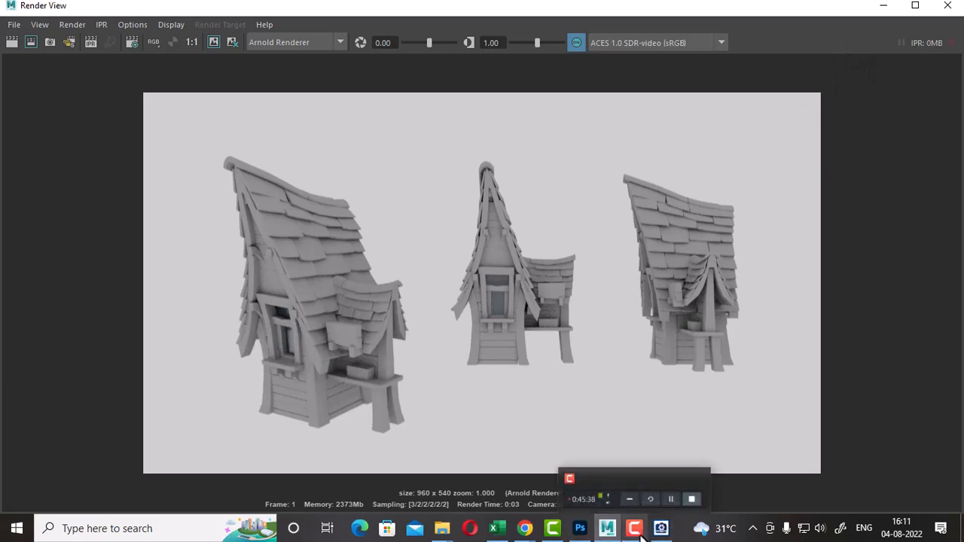